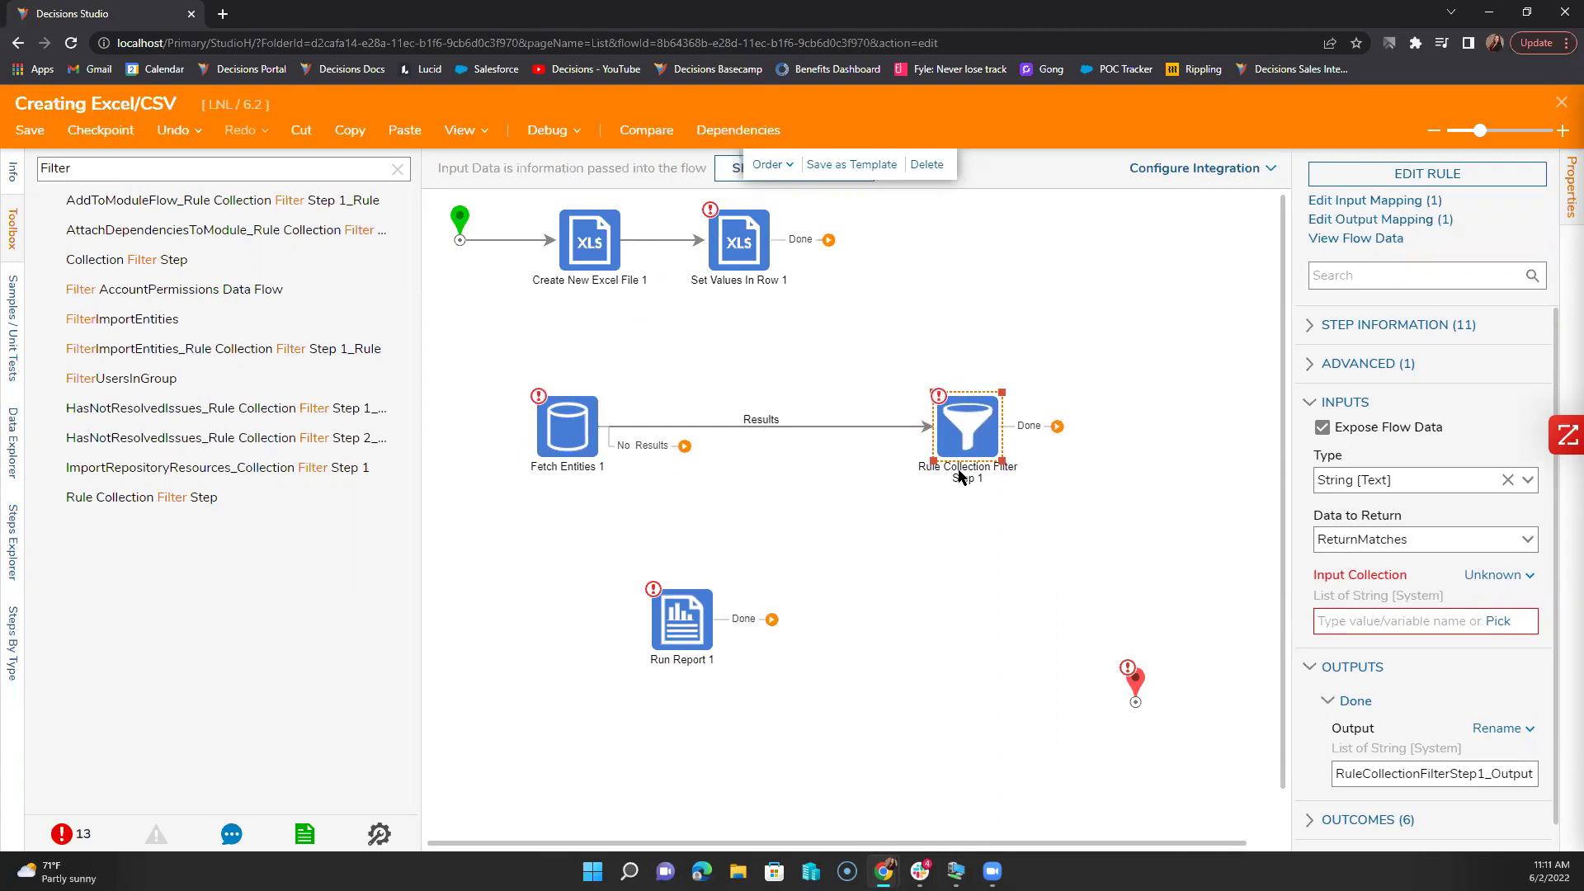
Step: Set the Rule Collection Filter's input collection to EntityResults from Fetch Entities
left_click(603, 435)
left_click(590, 440)
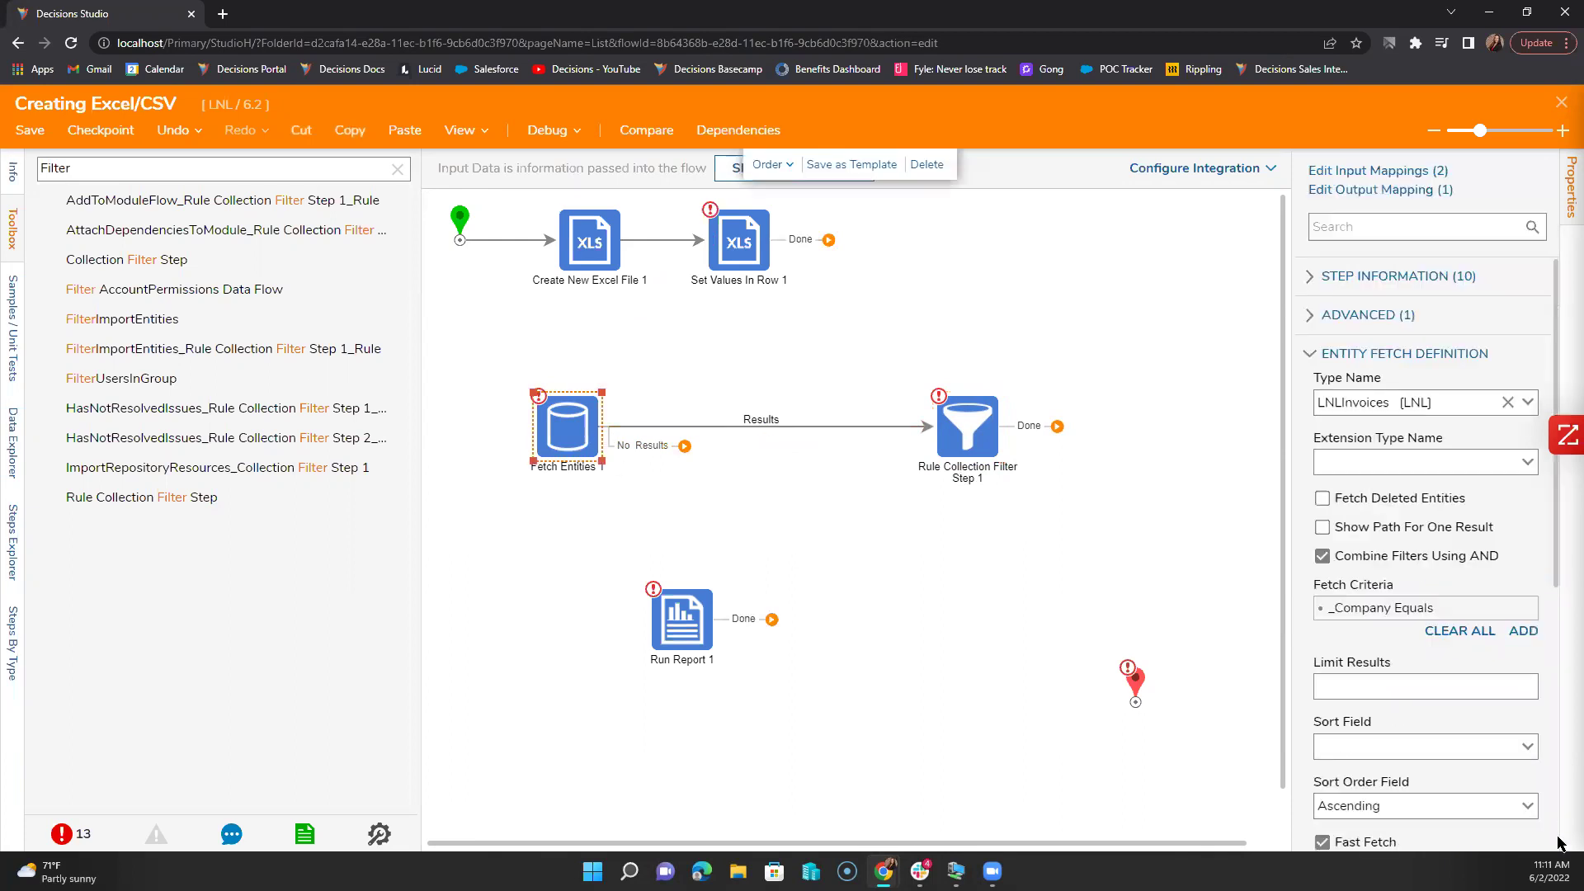
scroll(1317, 738, "down", 4)
left_click_drag(1449, 717, 1324, 714)
key("ctrl+c")
left_click(990, 433)
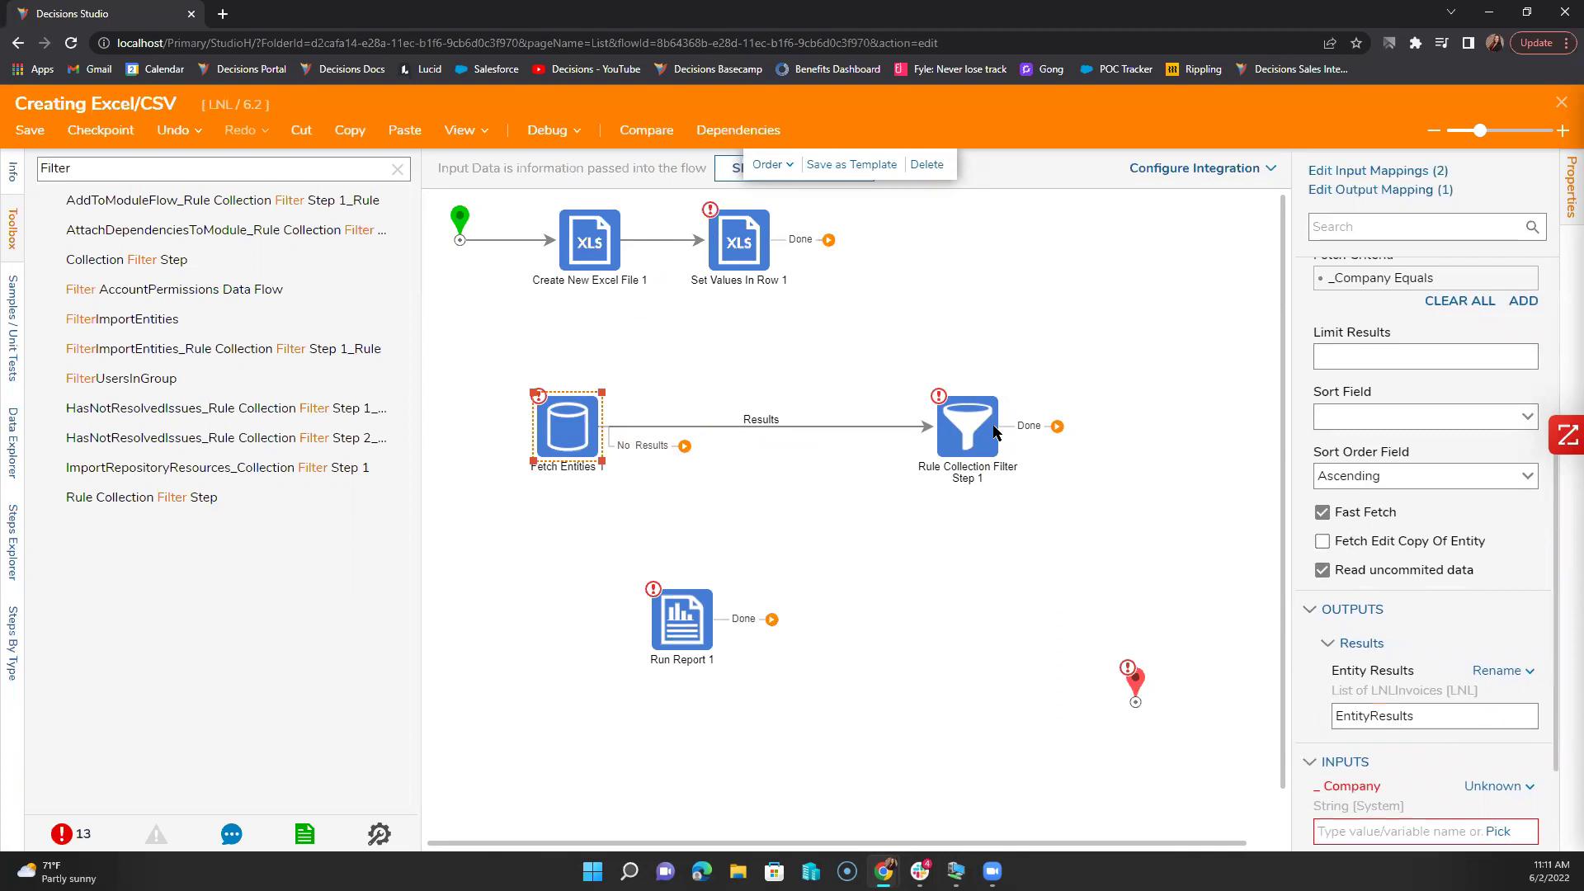
key("ctrl+v")
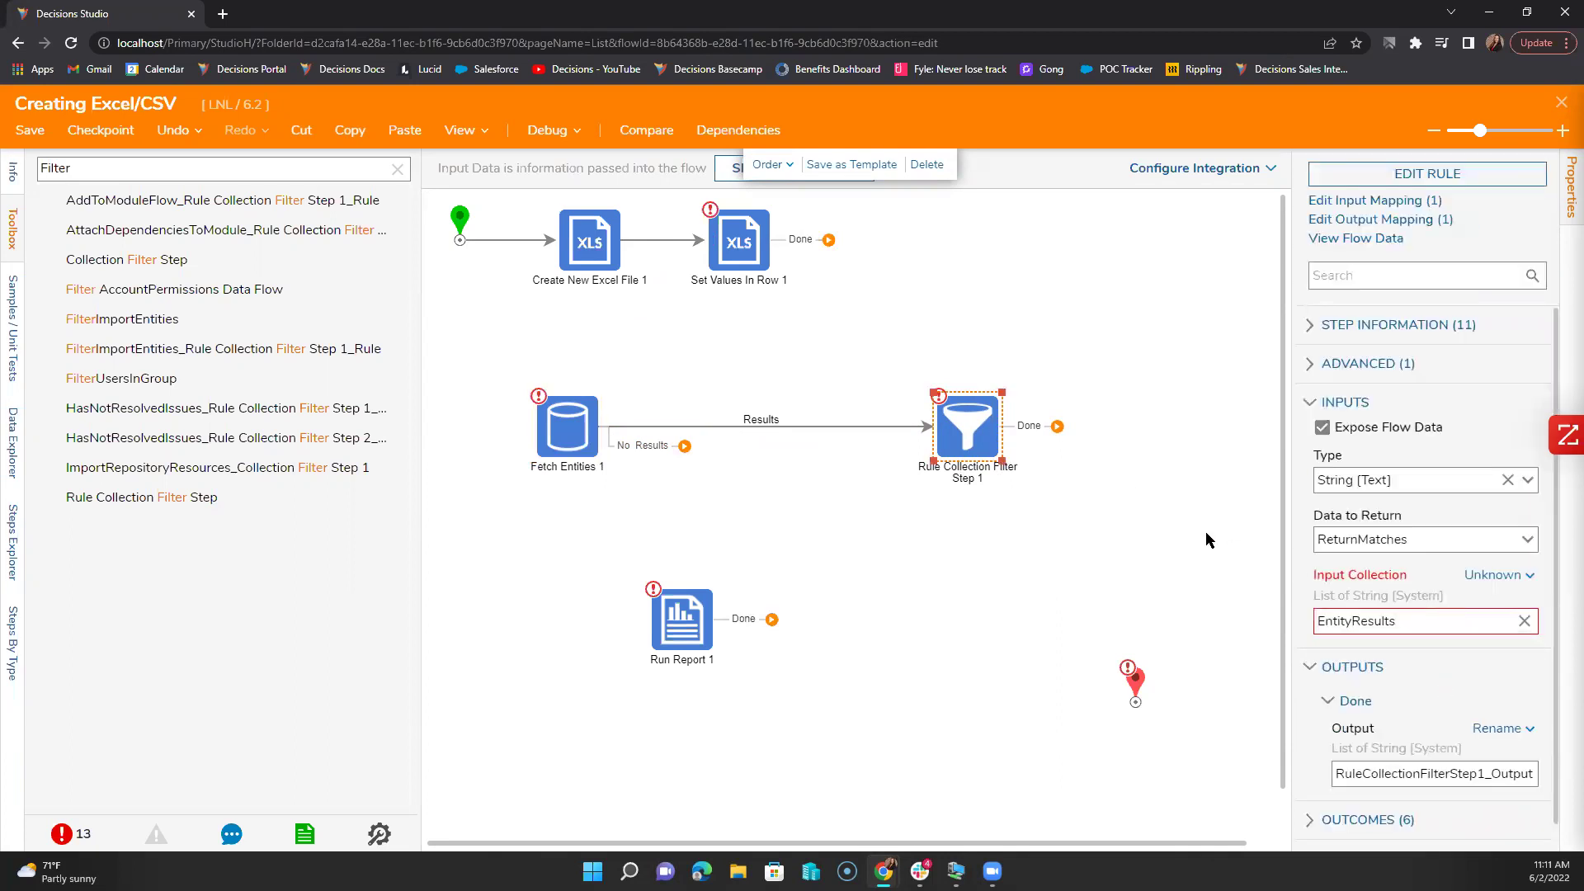
left_click(1406, 624)
key("ctrl+v")
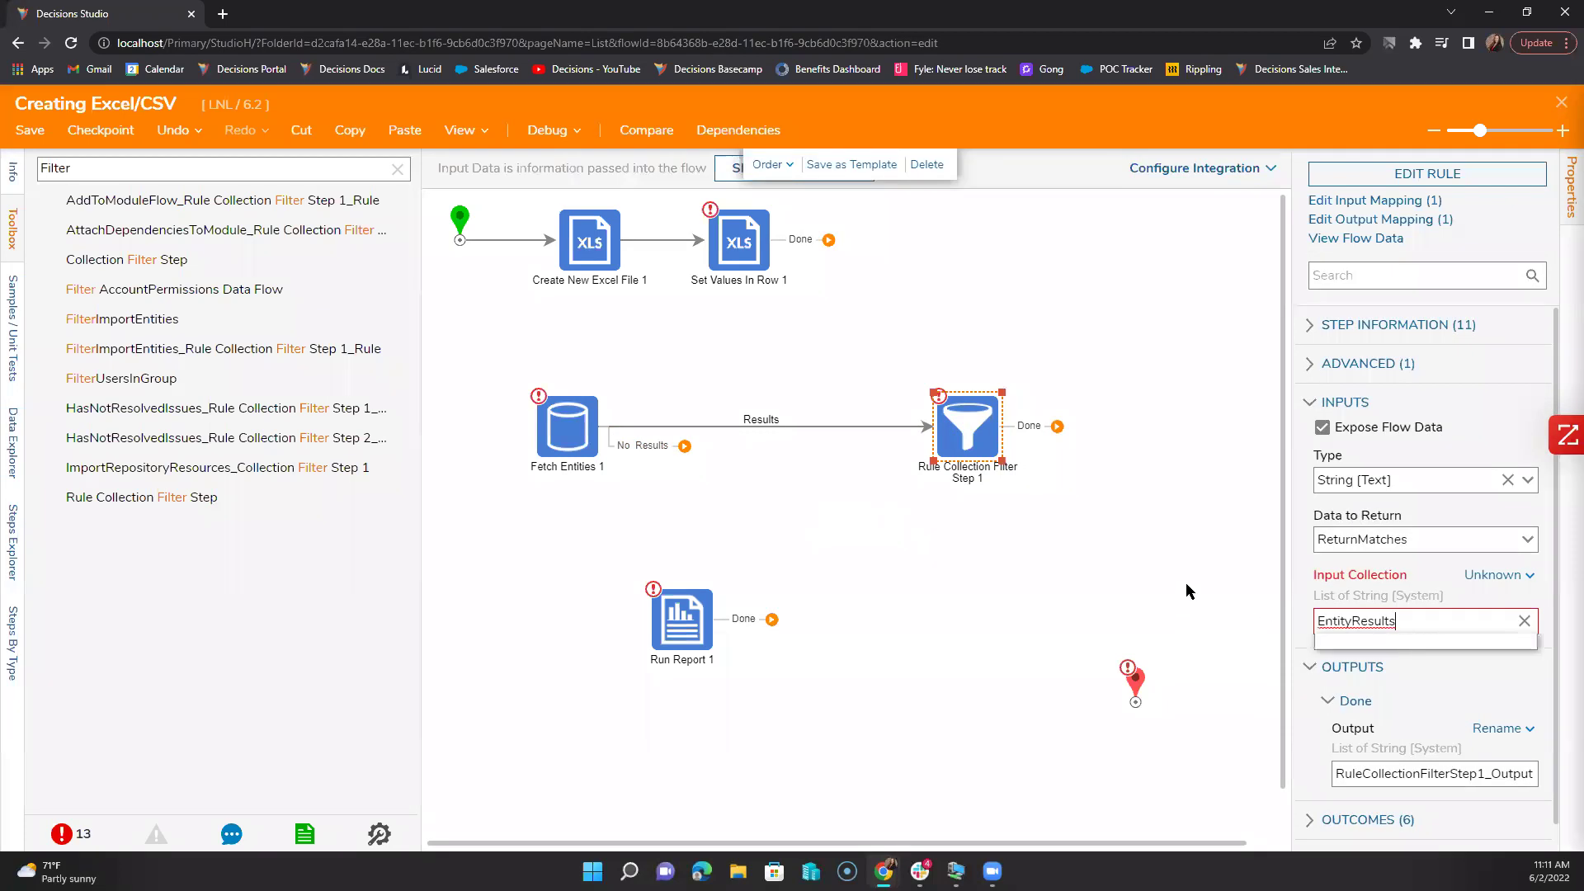
left_click(1186, 582)
left_click(959, 439)
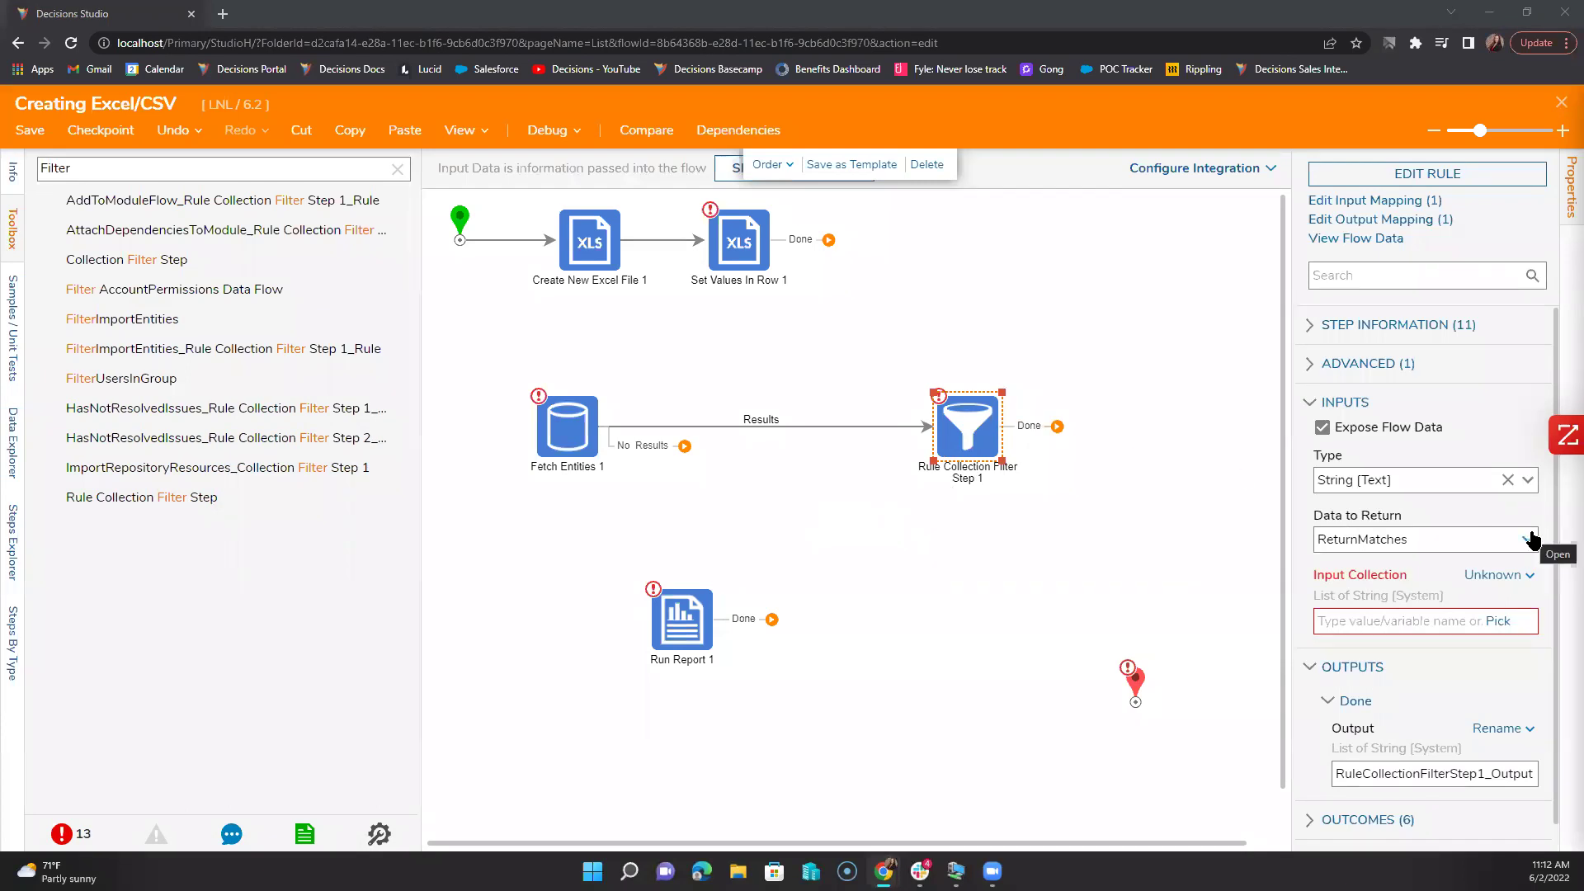
Step: Inspect the Rule Collection Filter's rule twice, returning to the flow each time
left_click(1429, 177)
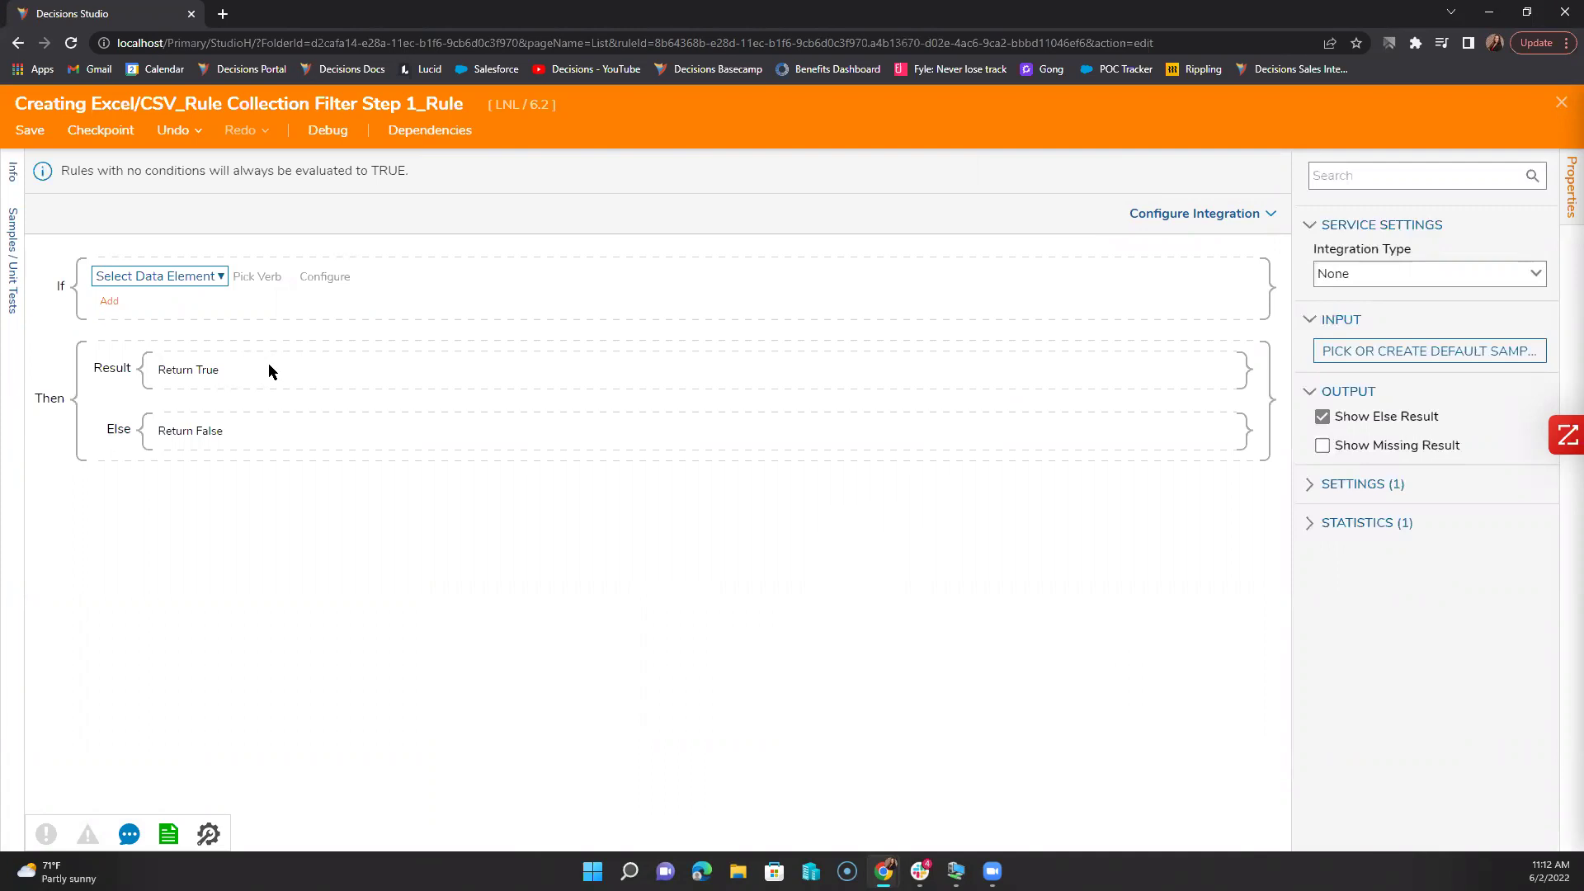
left_click(1558, 106)
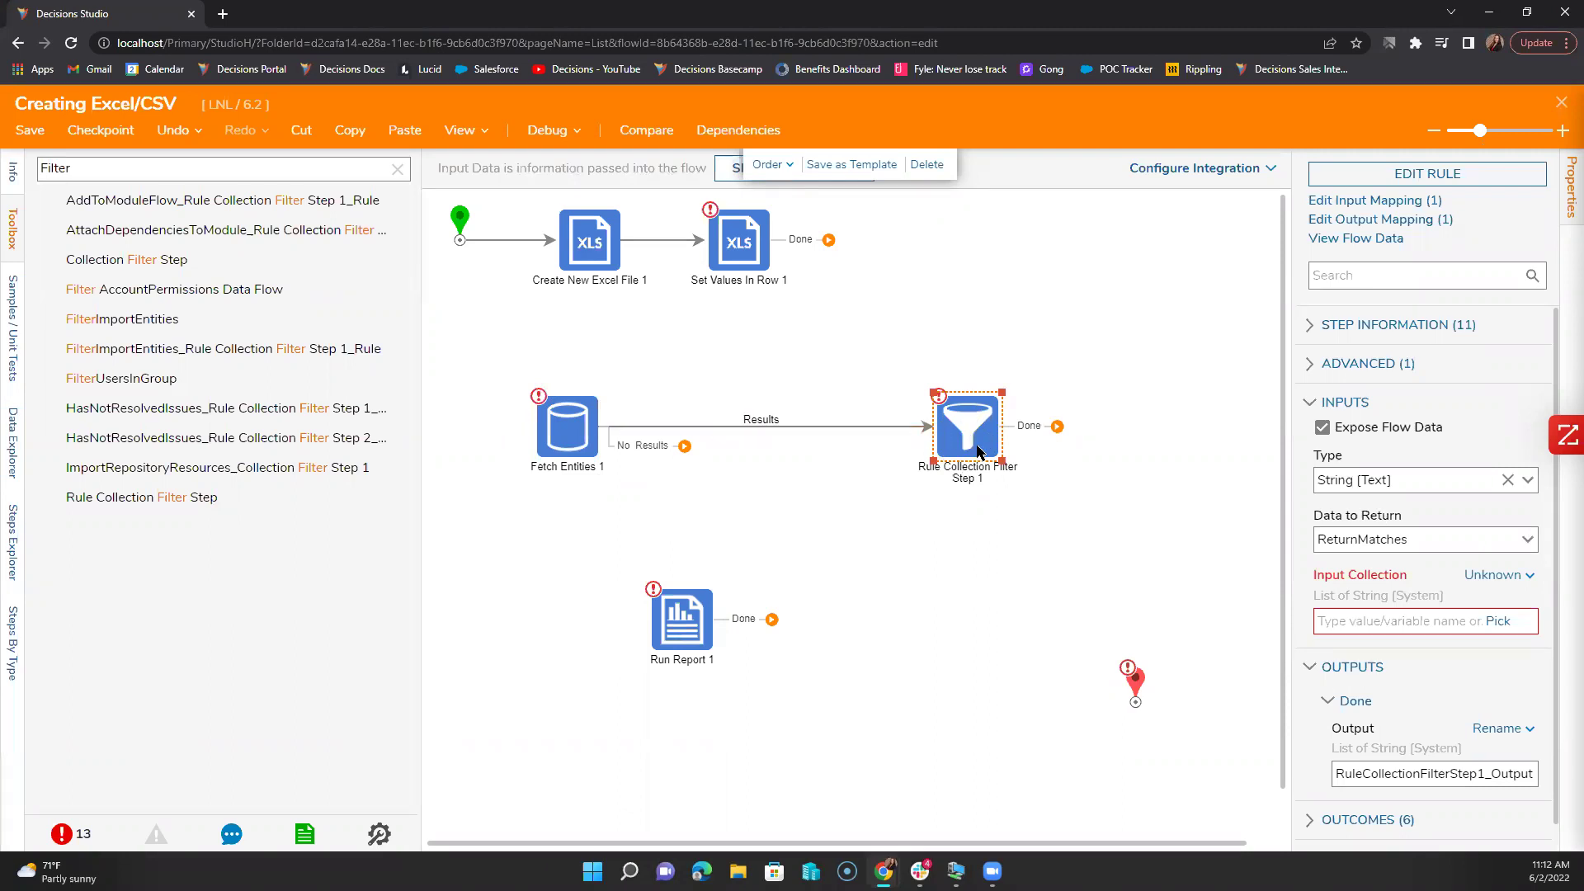
left_click(1329, 181)
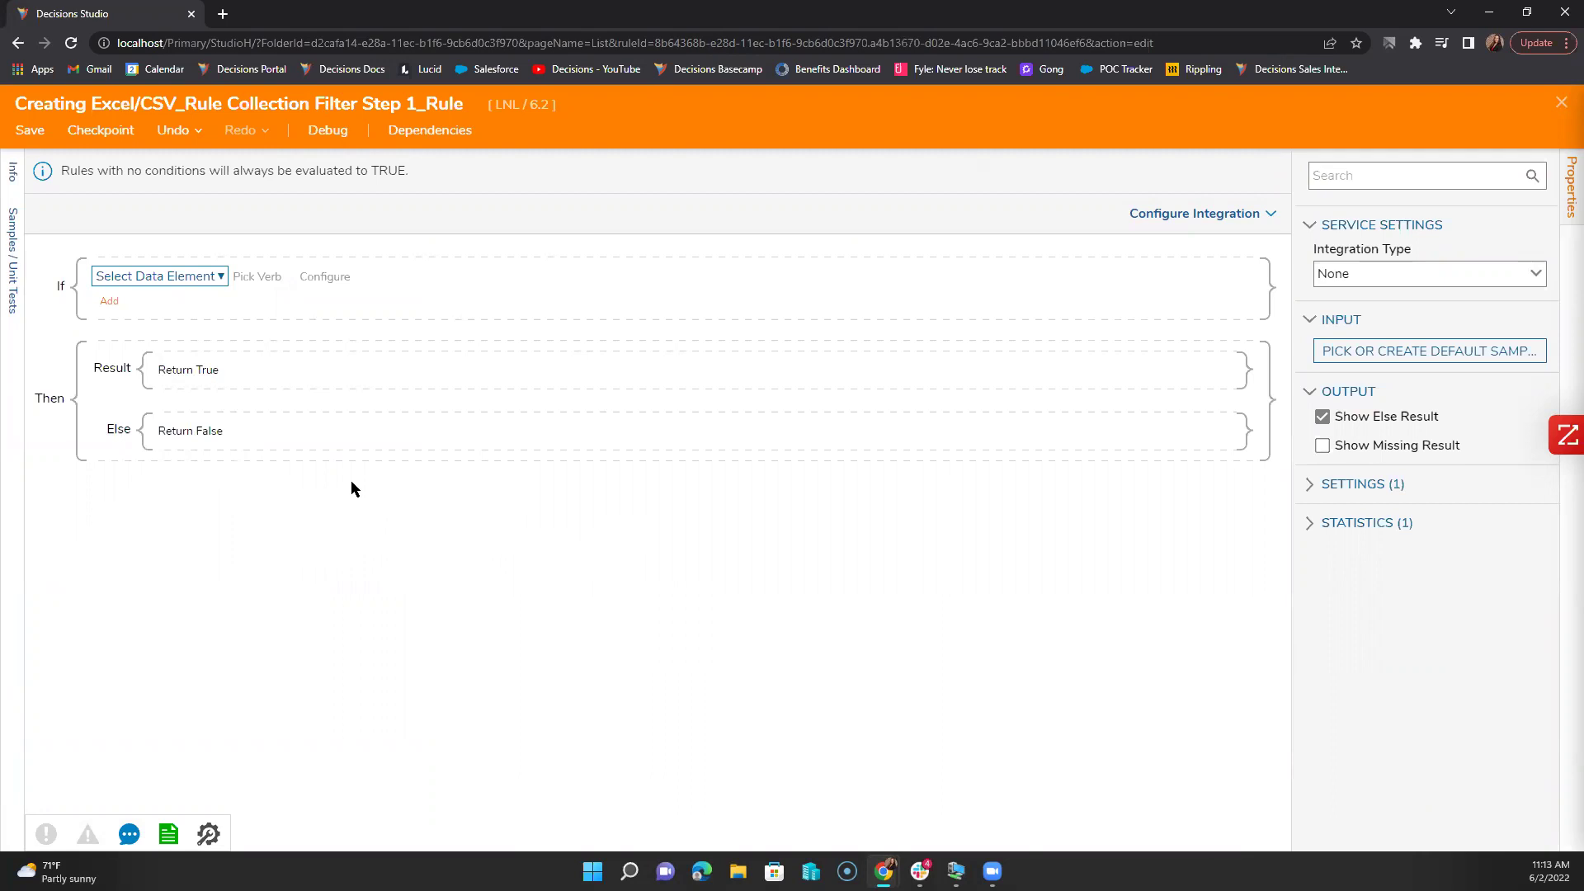
left_click(1561, 102)
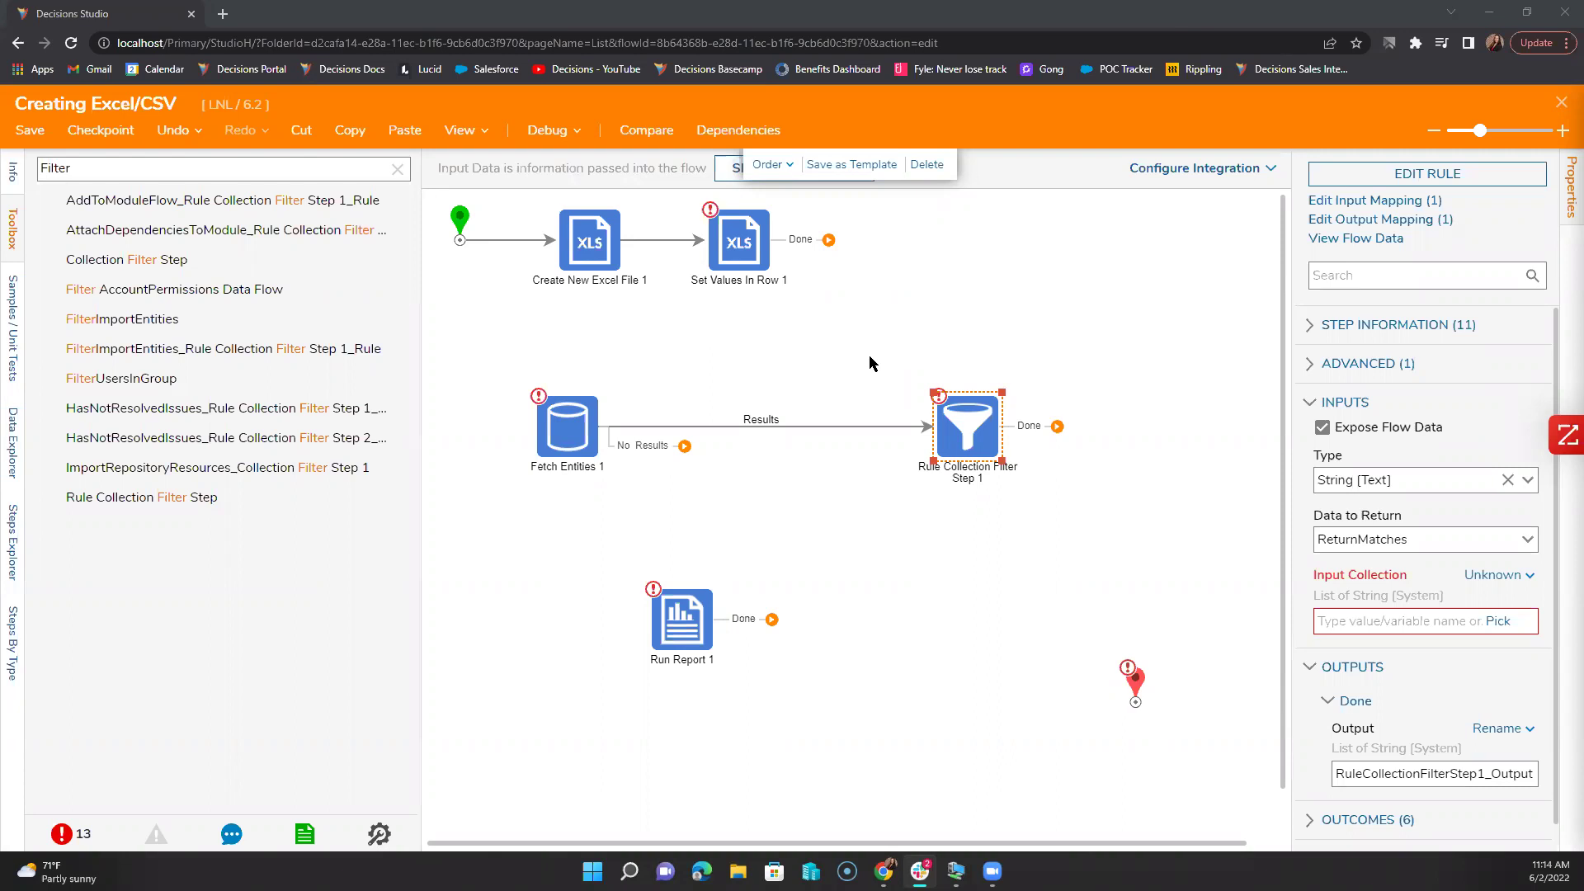
Step: Save and close the Creating Excel/CSV flow, then open the portal's All Assignments and Getting Started
left_click(1561, 102)
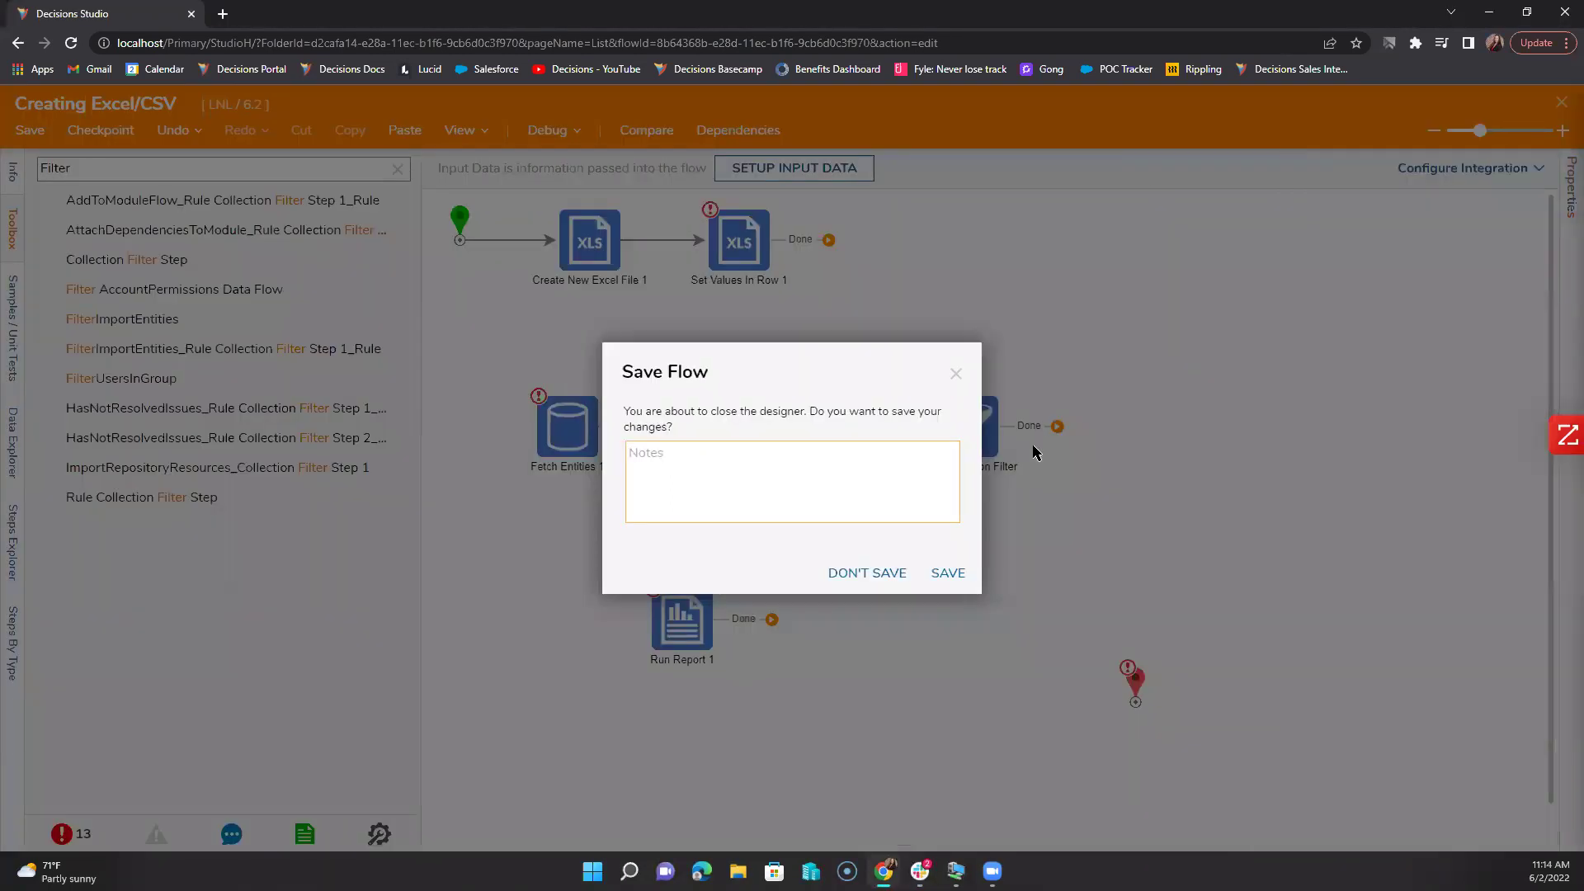
left_click(955, 569)
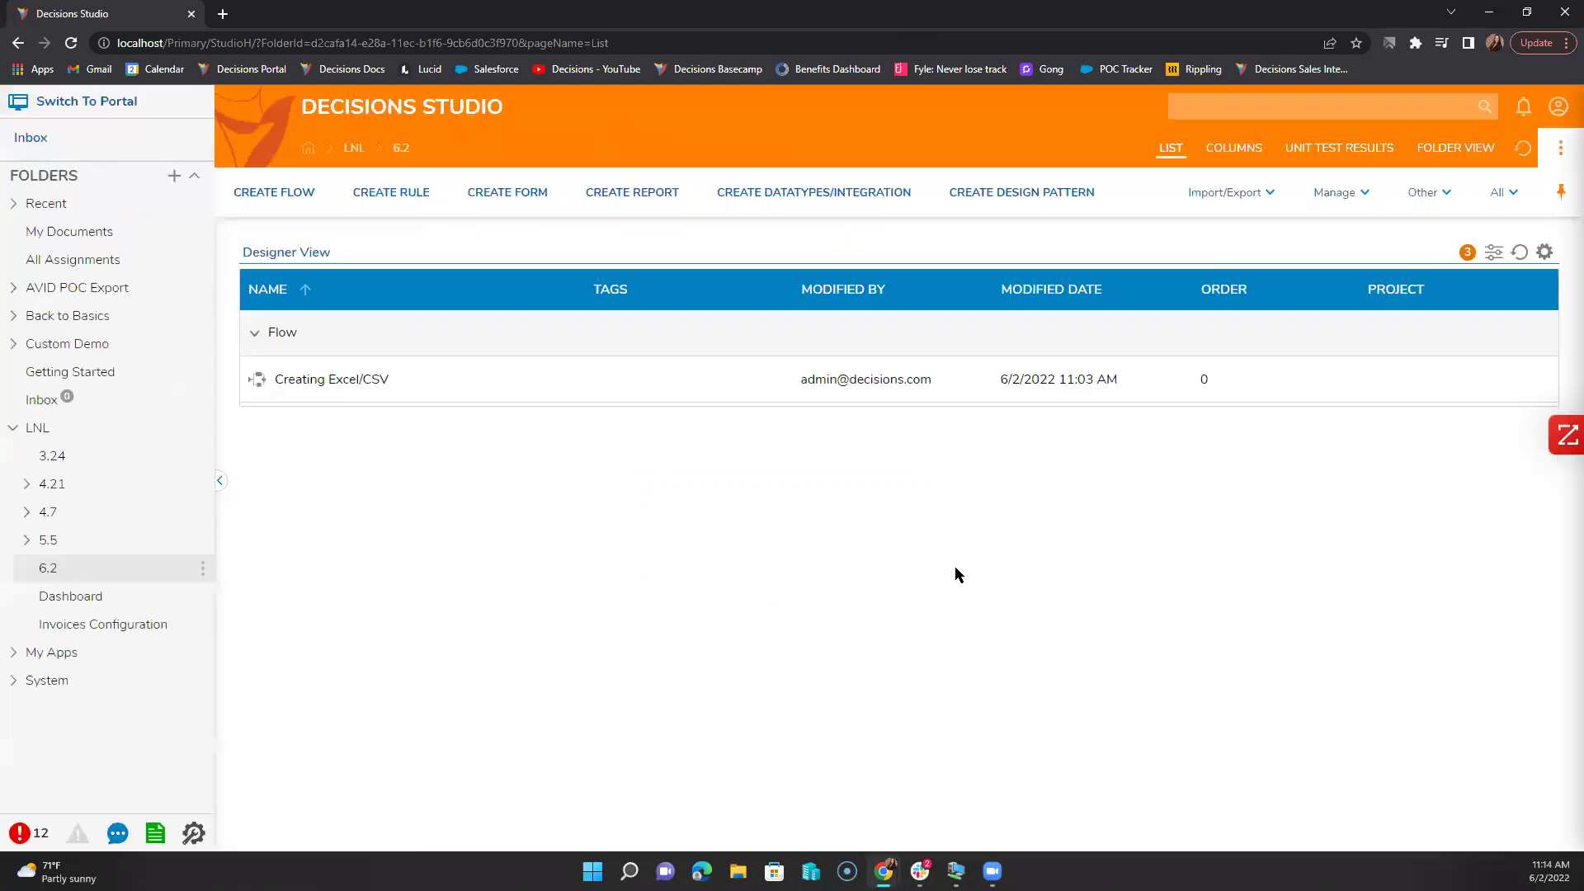
left_click(120, 112)
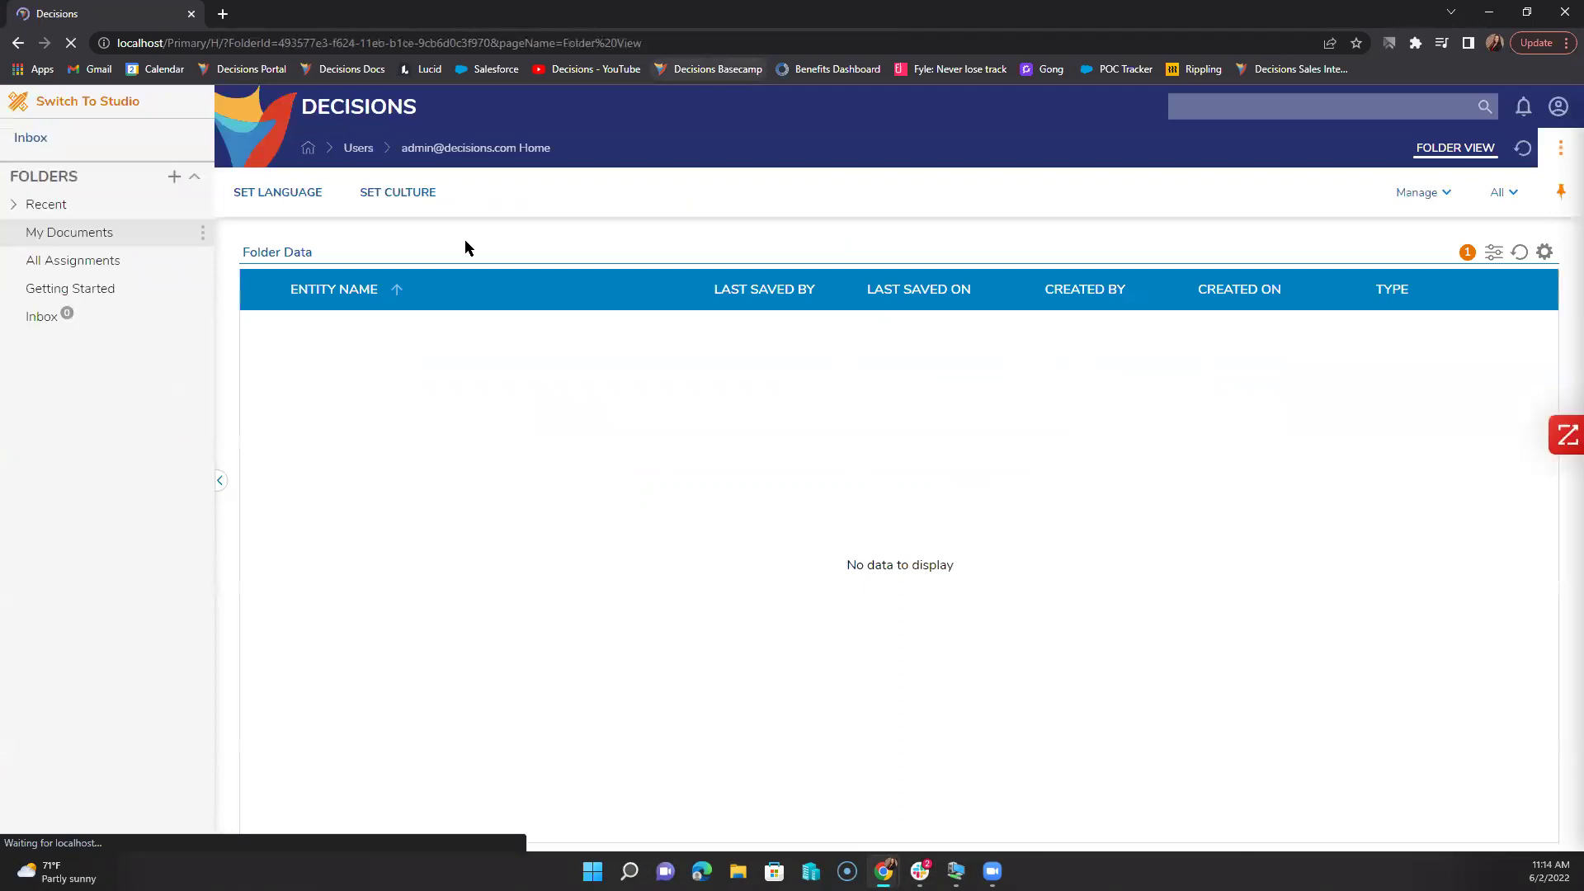
left_click(100, 264)
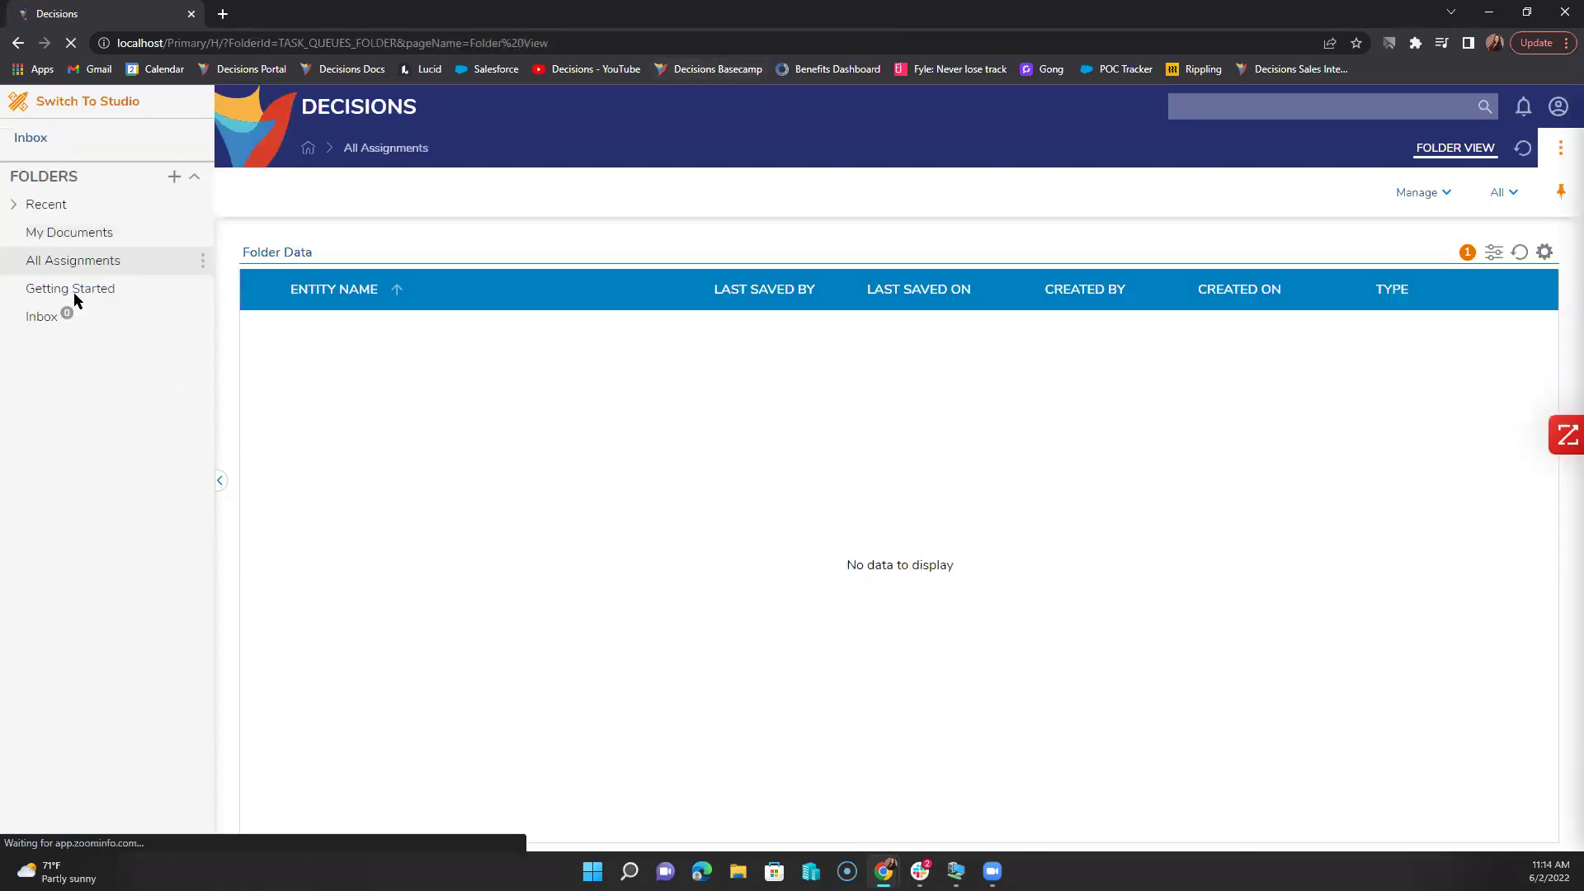
left_click(72, 291)
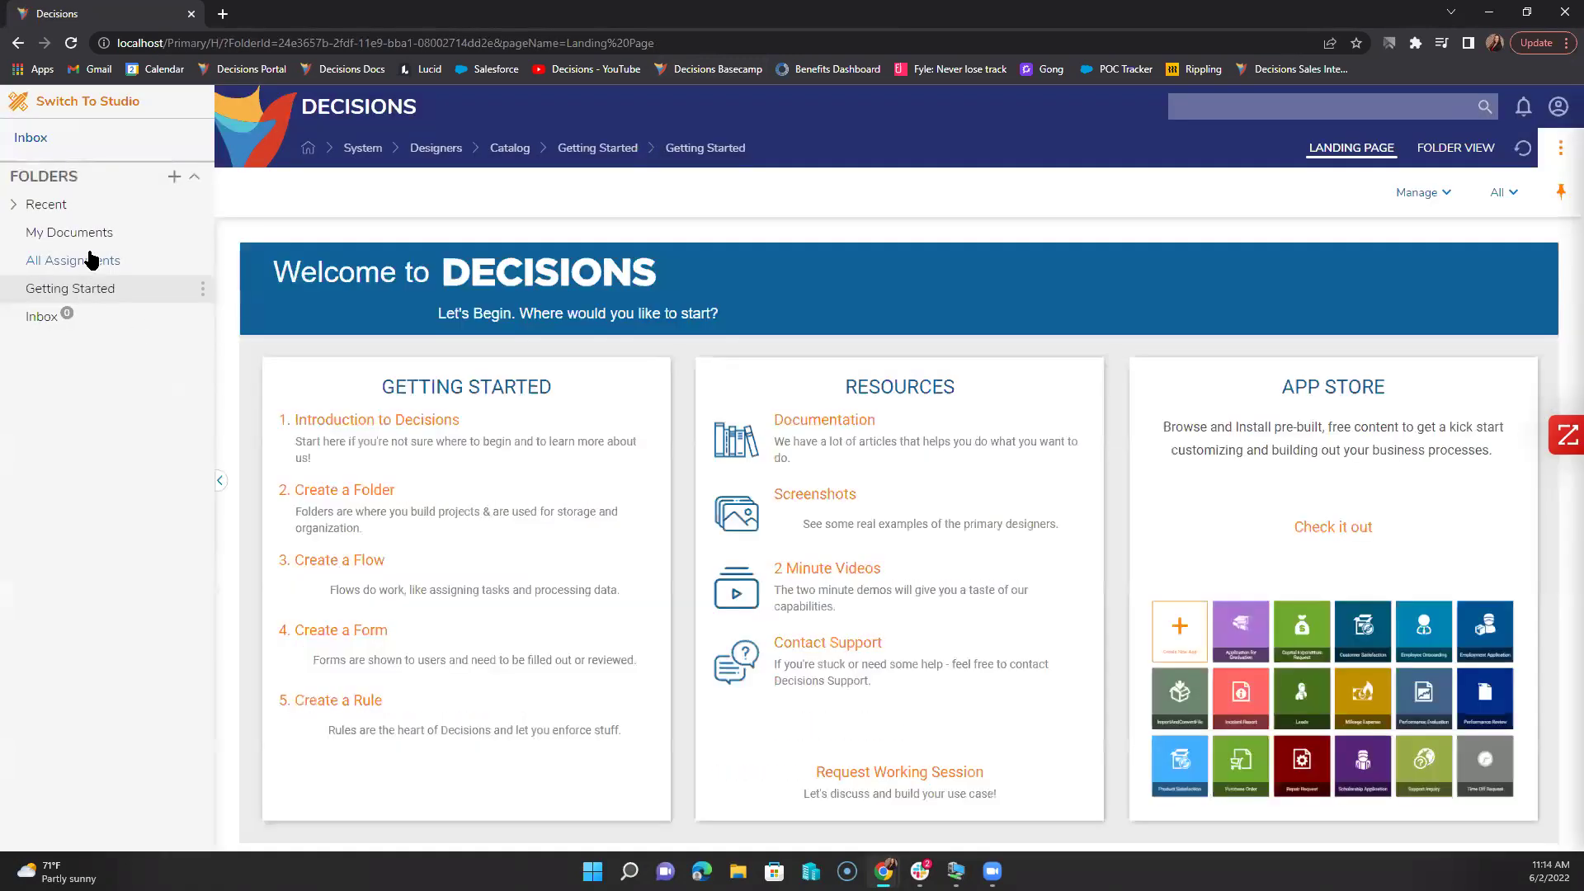
left_click(758, 42)
left_click(758, 45)
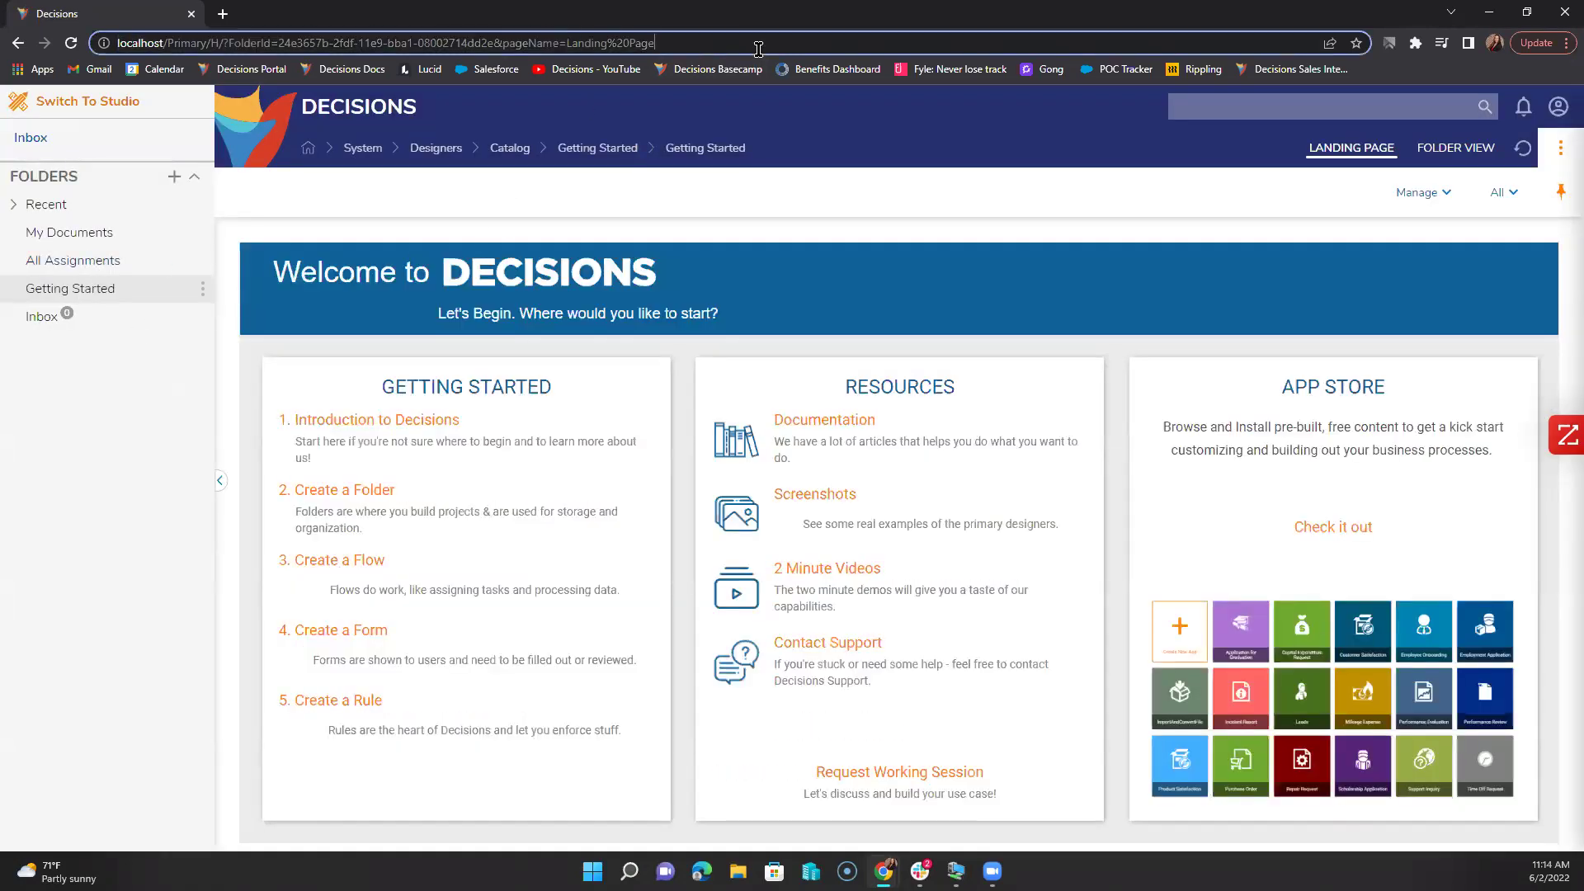
type("&chrome")
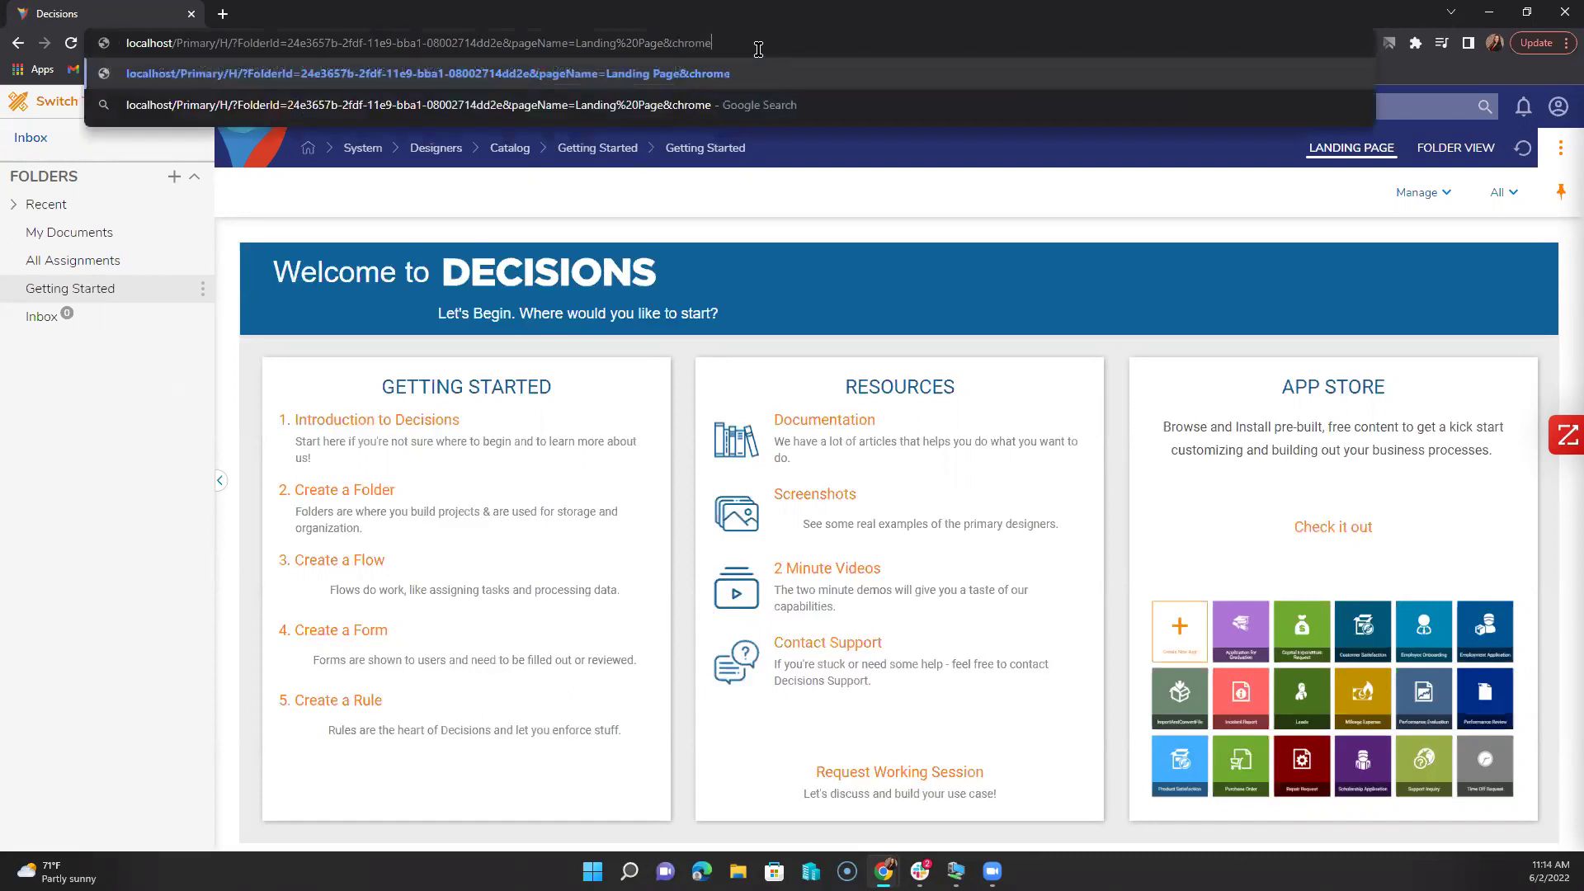
type("=opff")
type("ff")
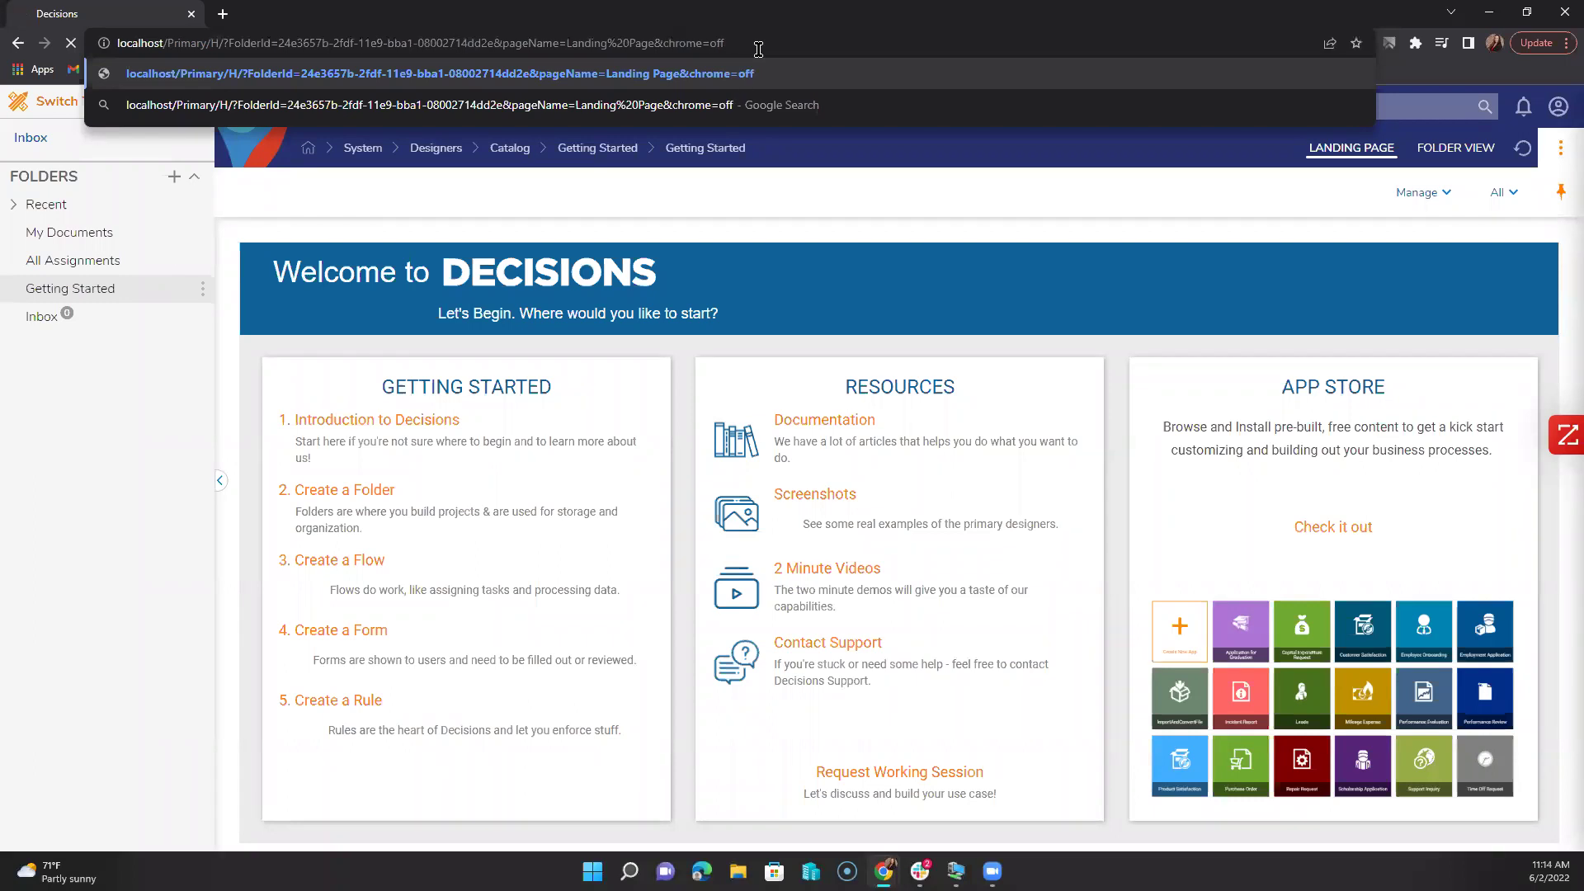
key("Return")
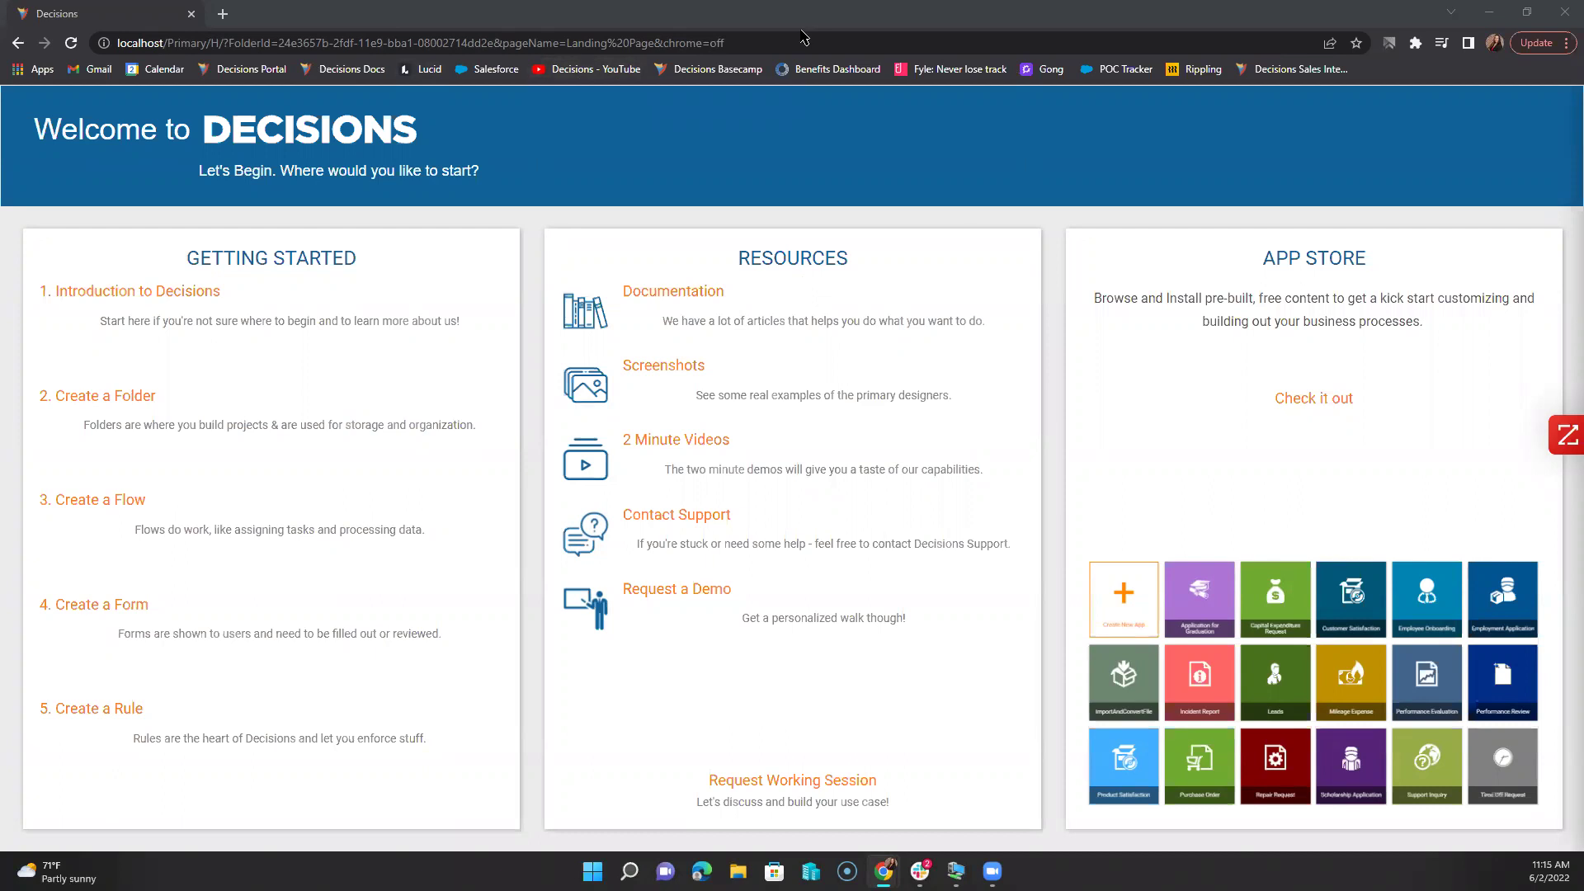
left_click(911, 44)
left_click_drag(912, 43, 660, 44)
key("Delete")
key("Return")
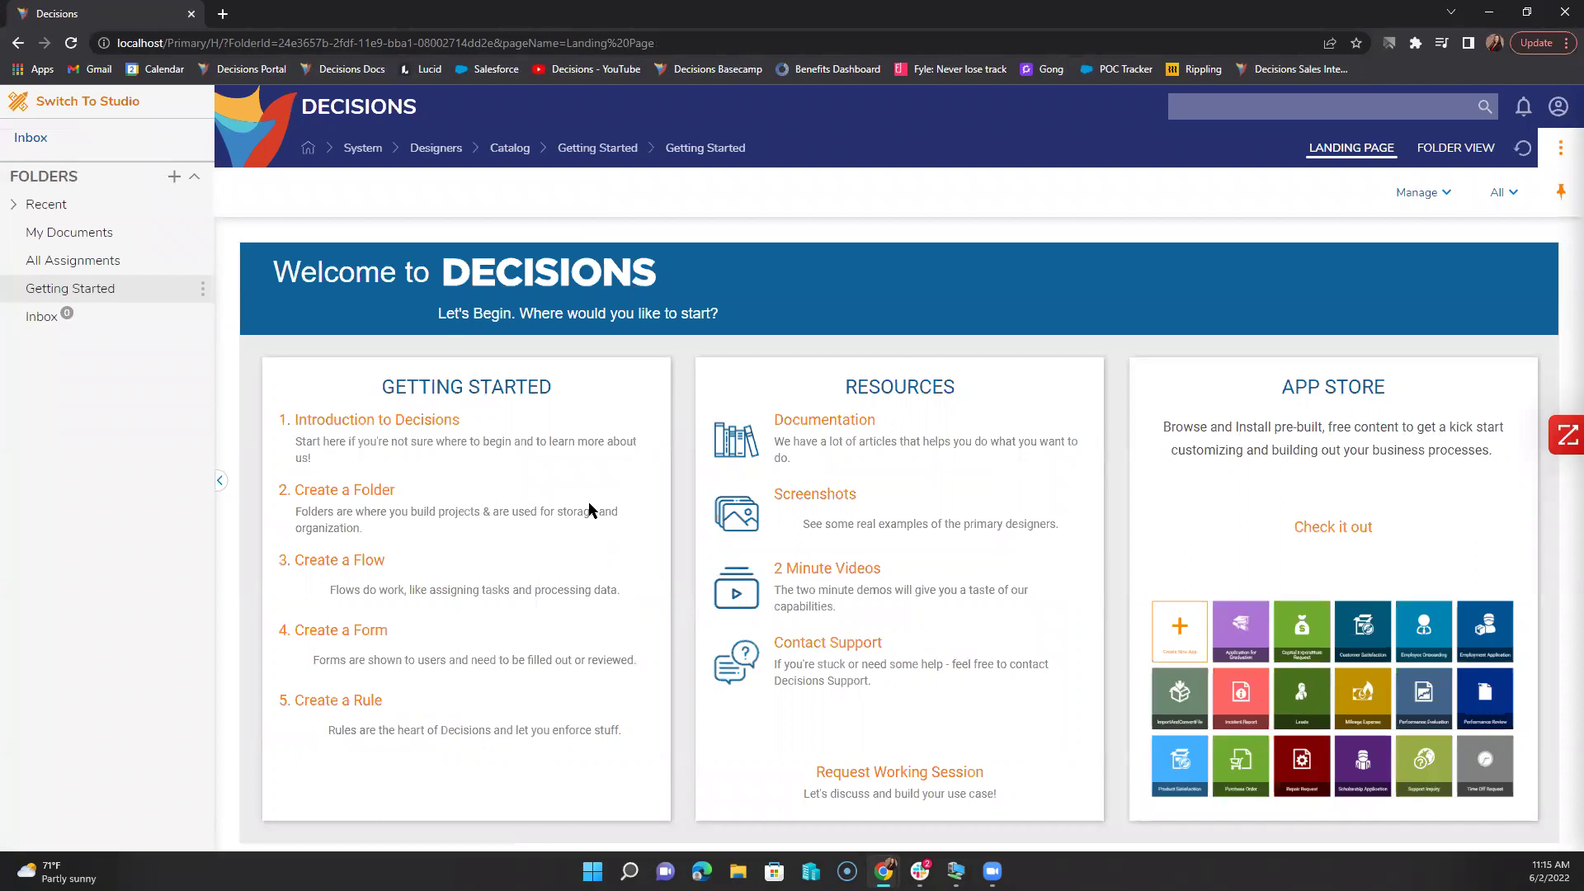
Step: Check the Getting Started folder's Manage menu, then return to Studio's System folder
left_click(203, 293)
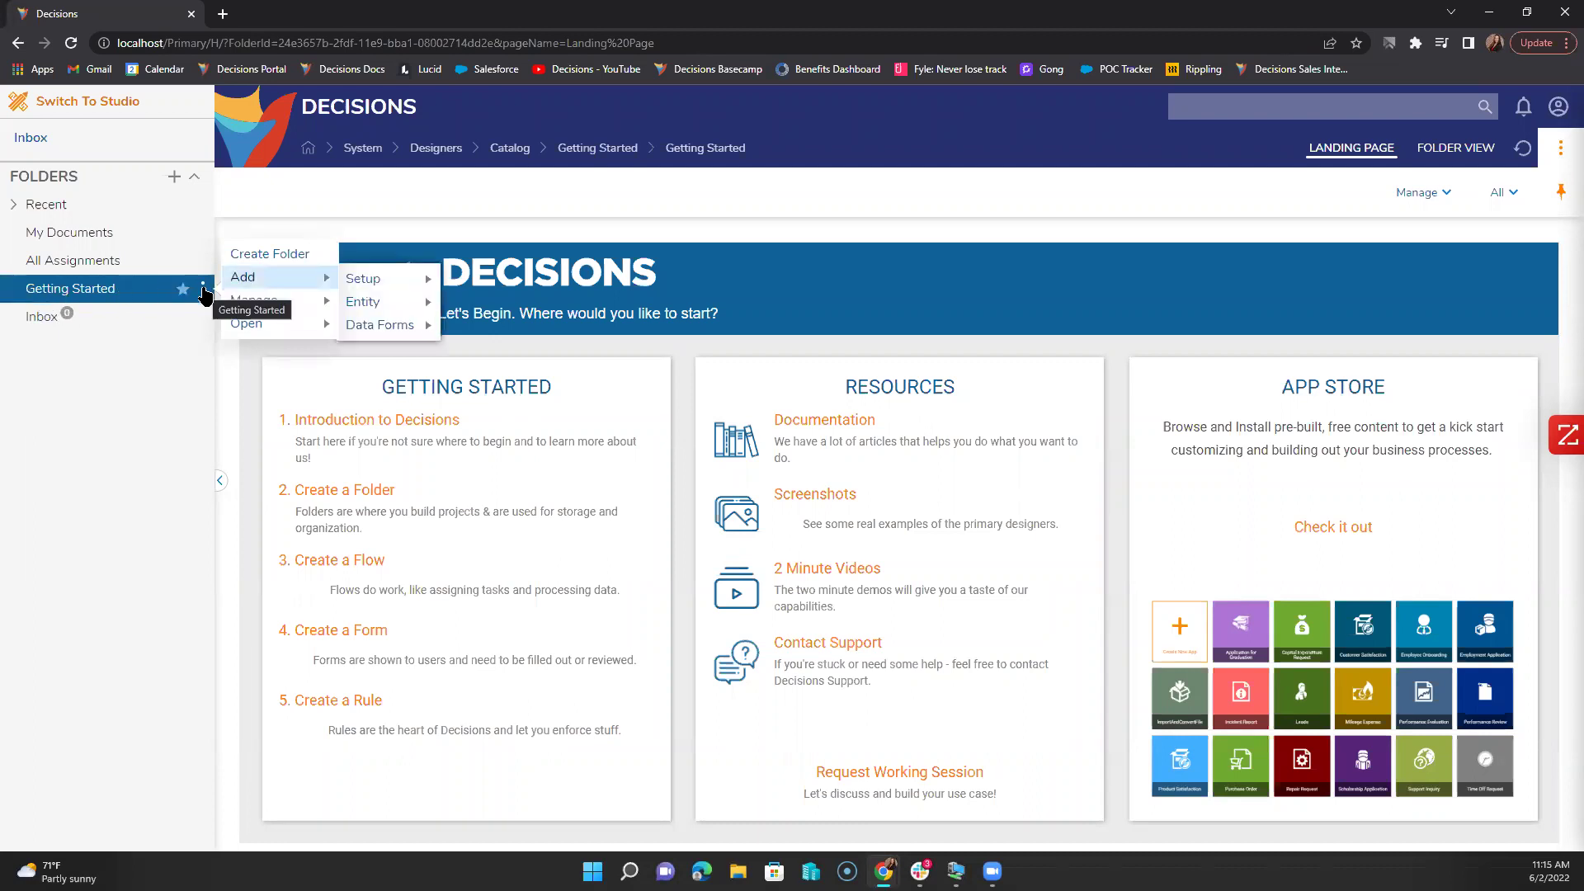
mouse_move(236, 308)
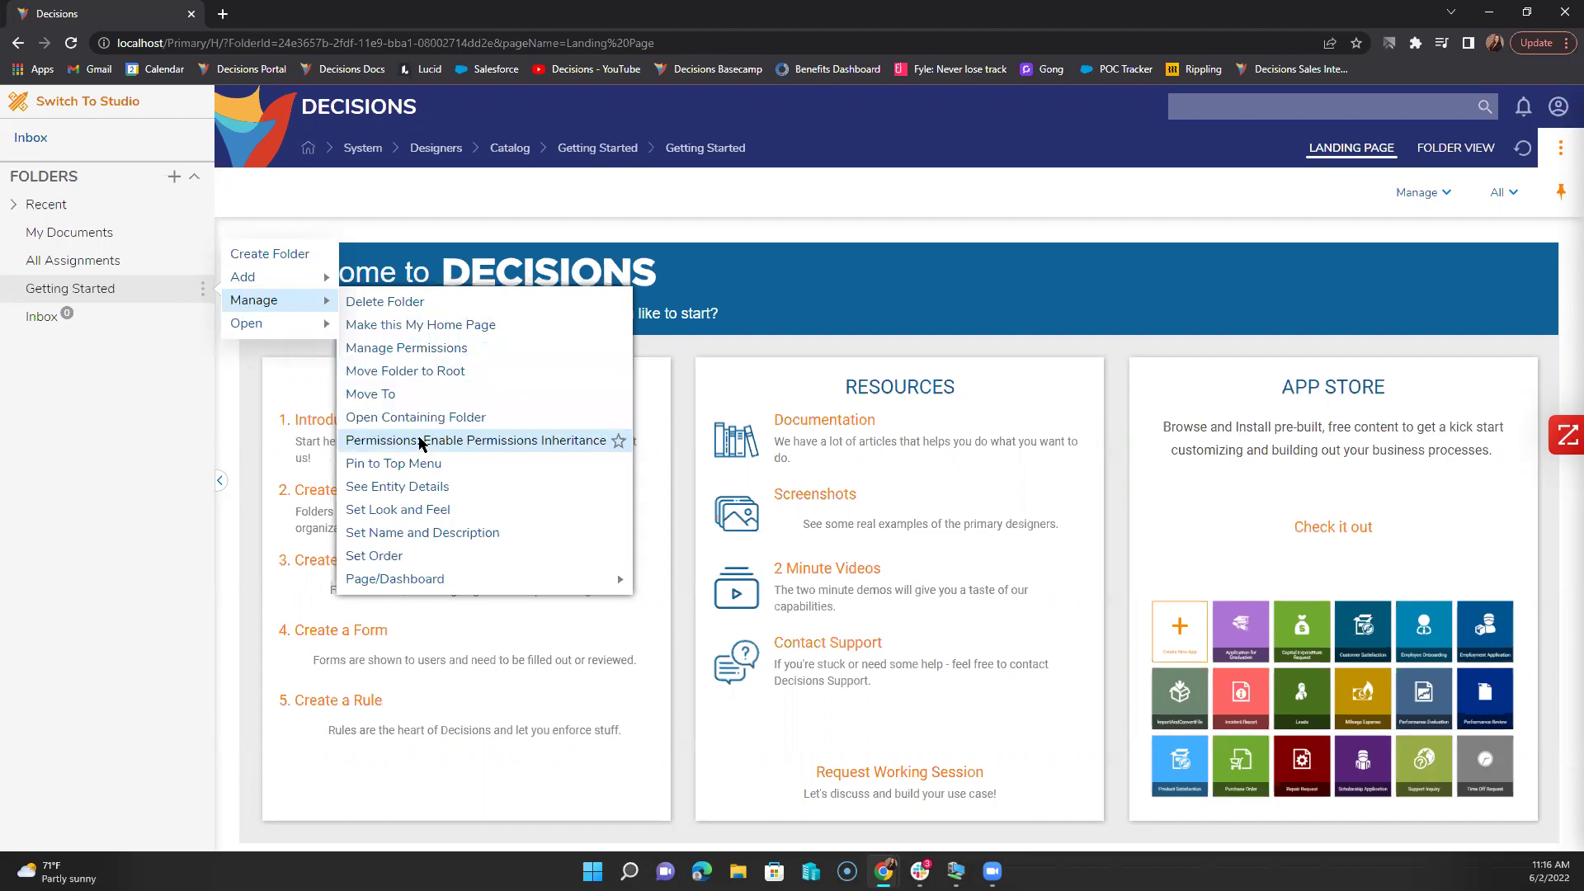
left_click(98, 100)
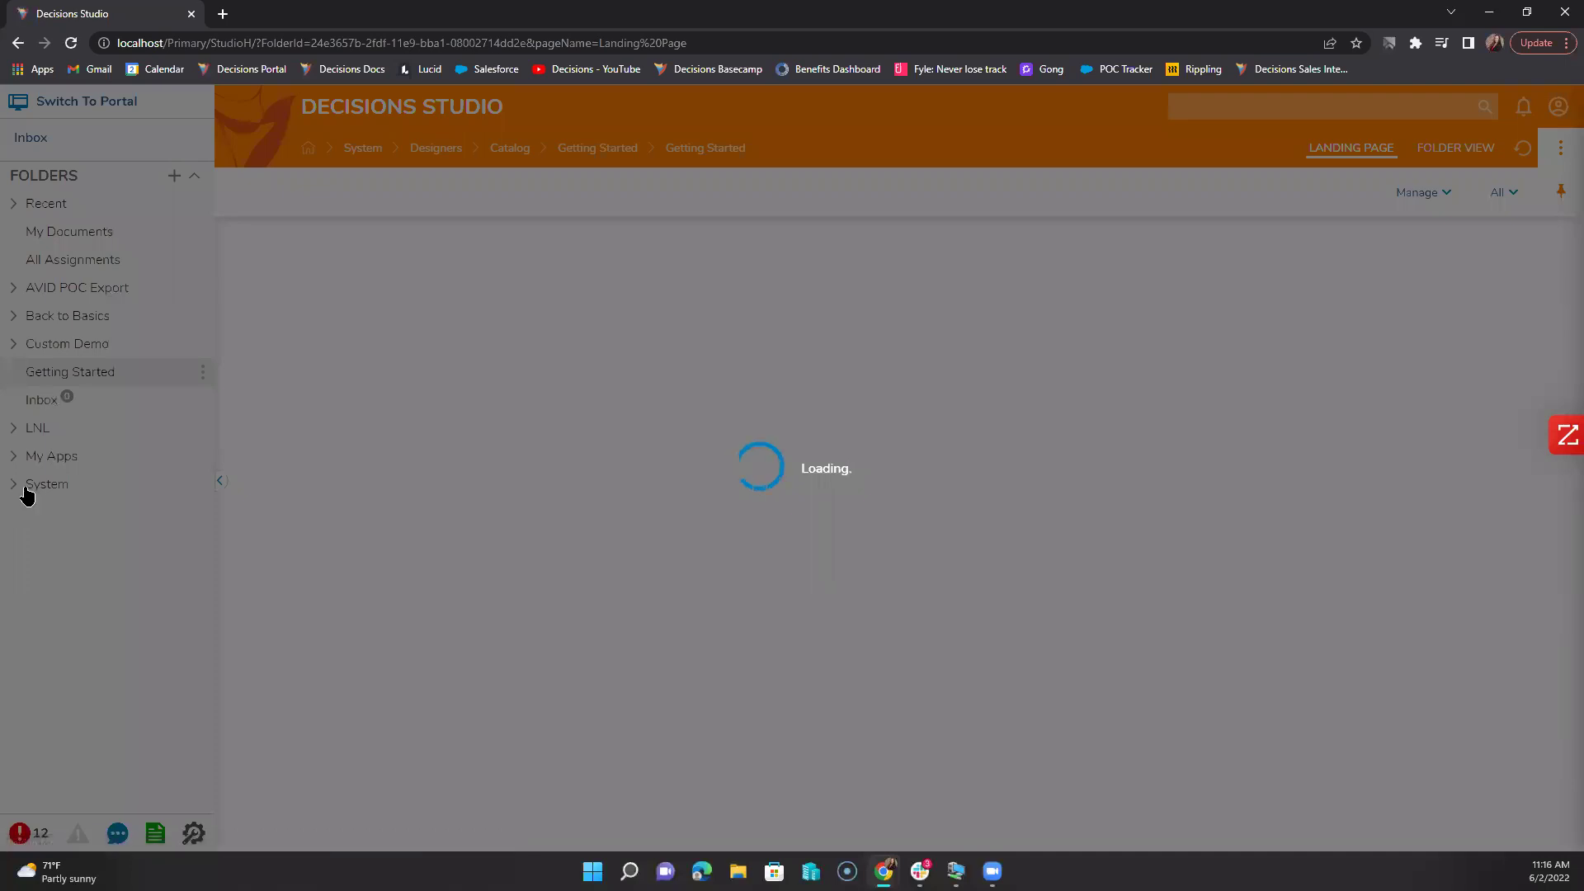
left_click(33, 484)
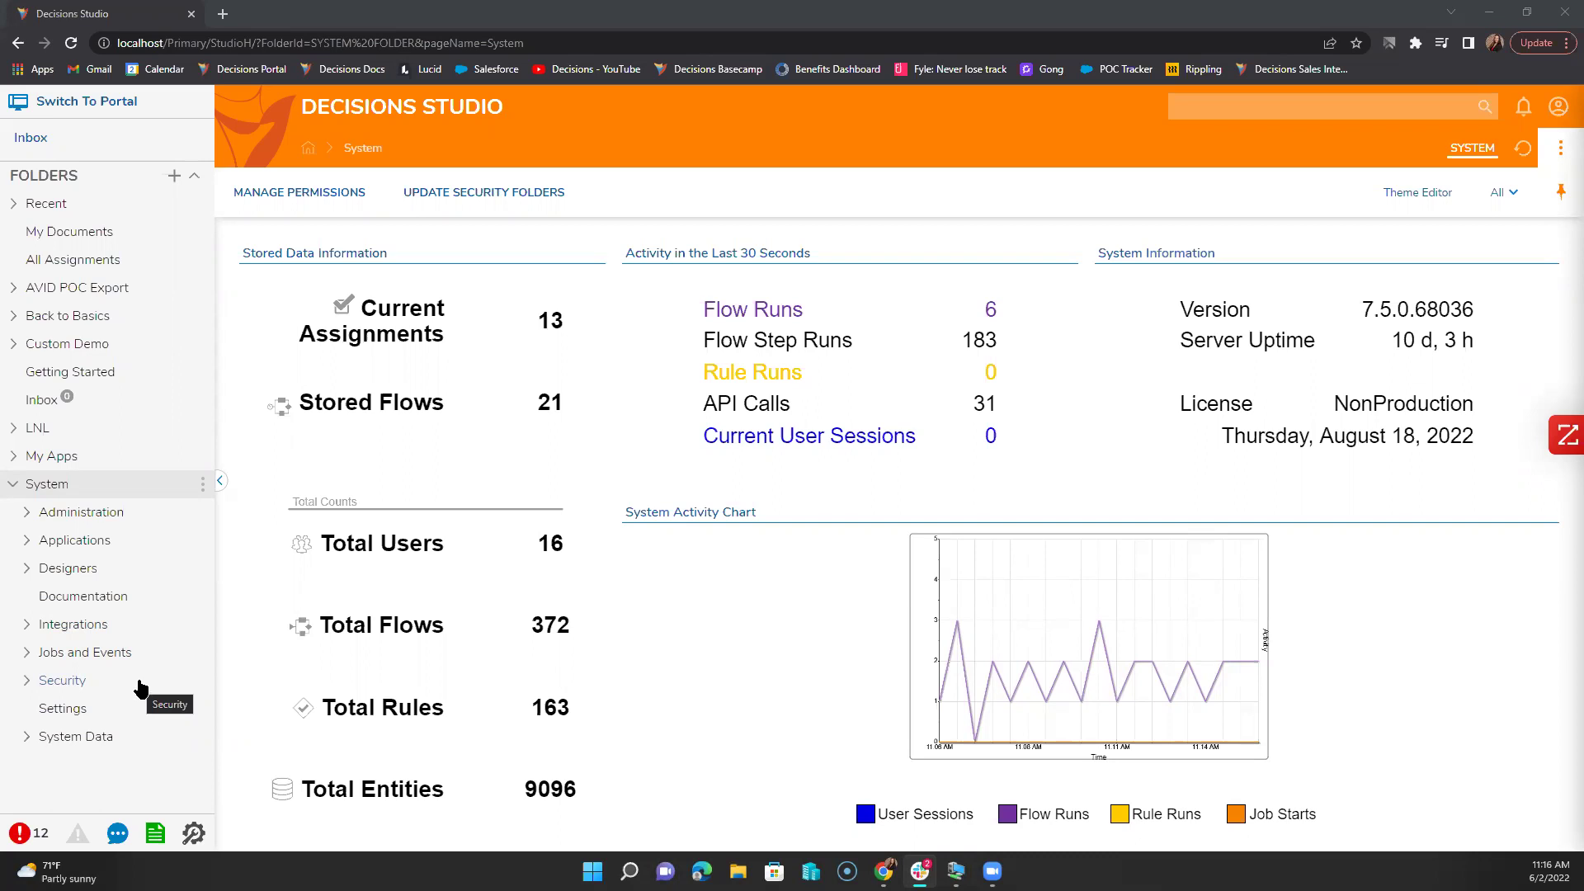
left_click(125, 711)
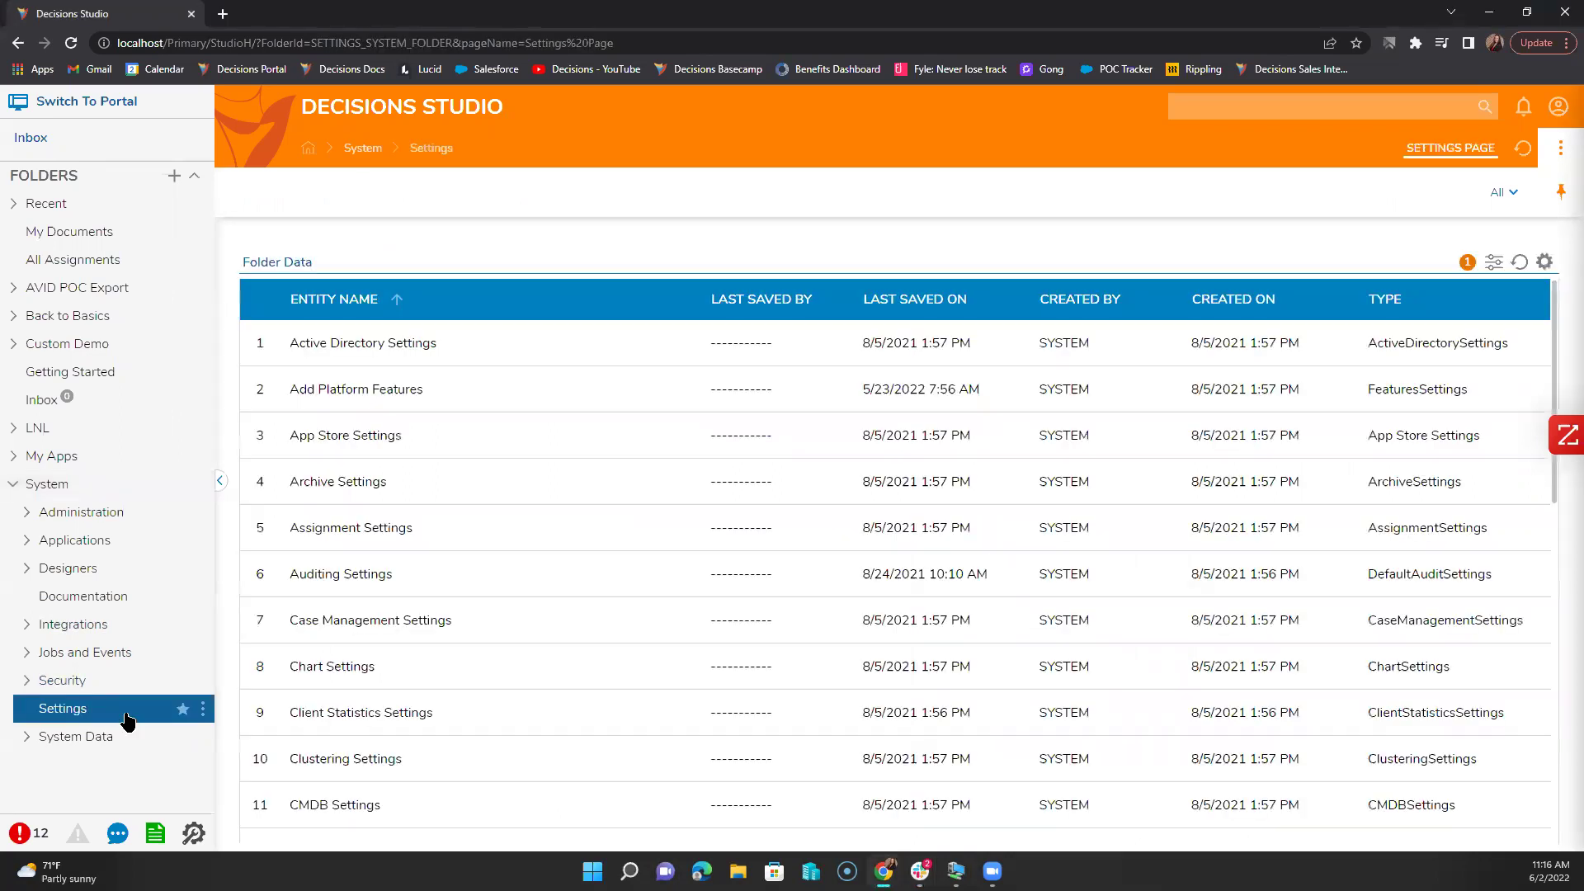
scroll(438, 578, "down", 10)
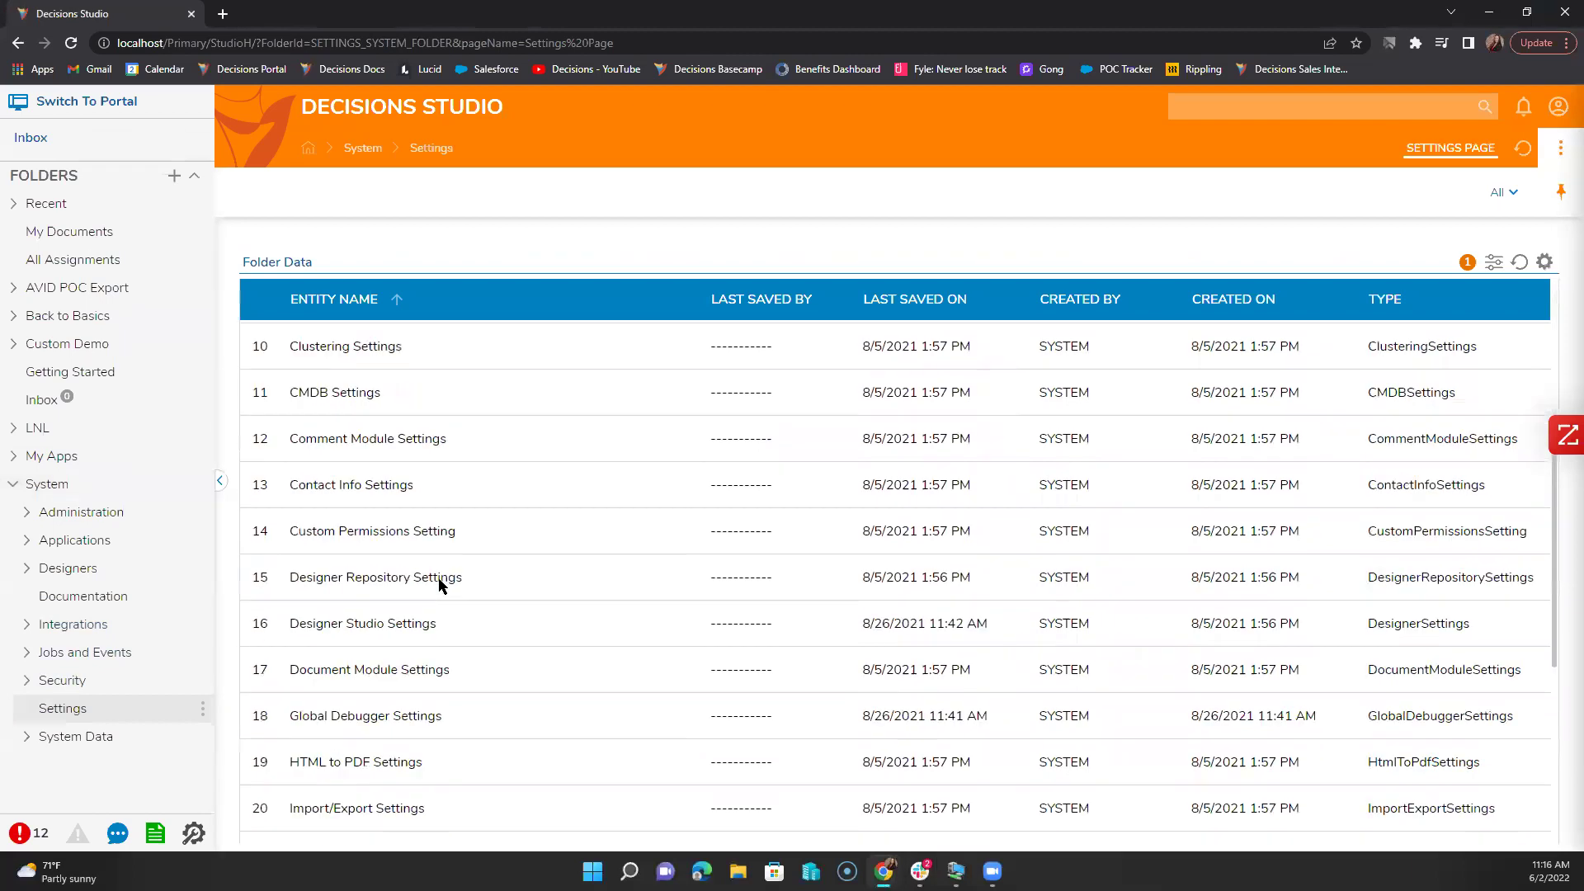
left_click(339, 686)
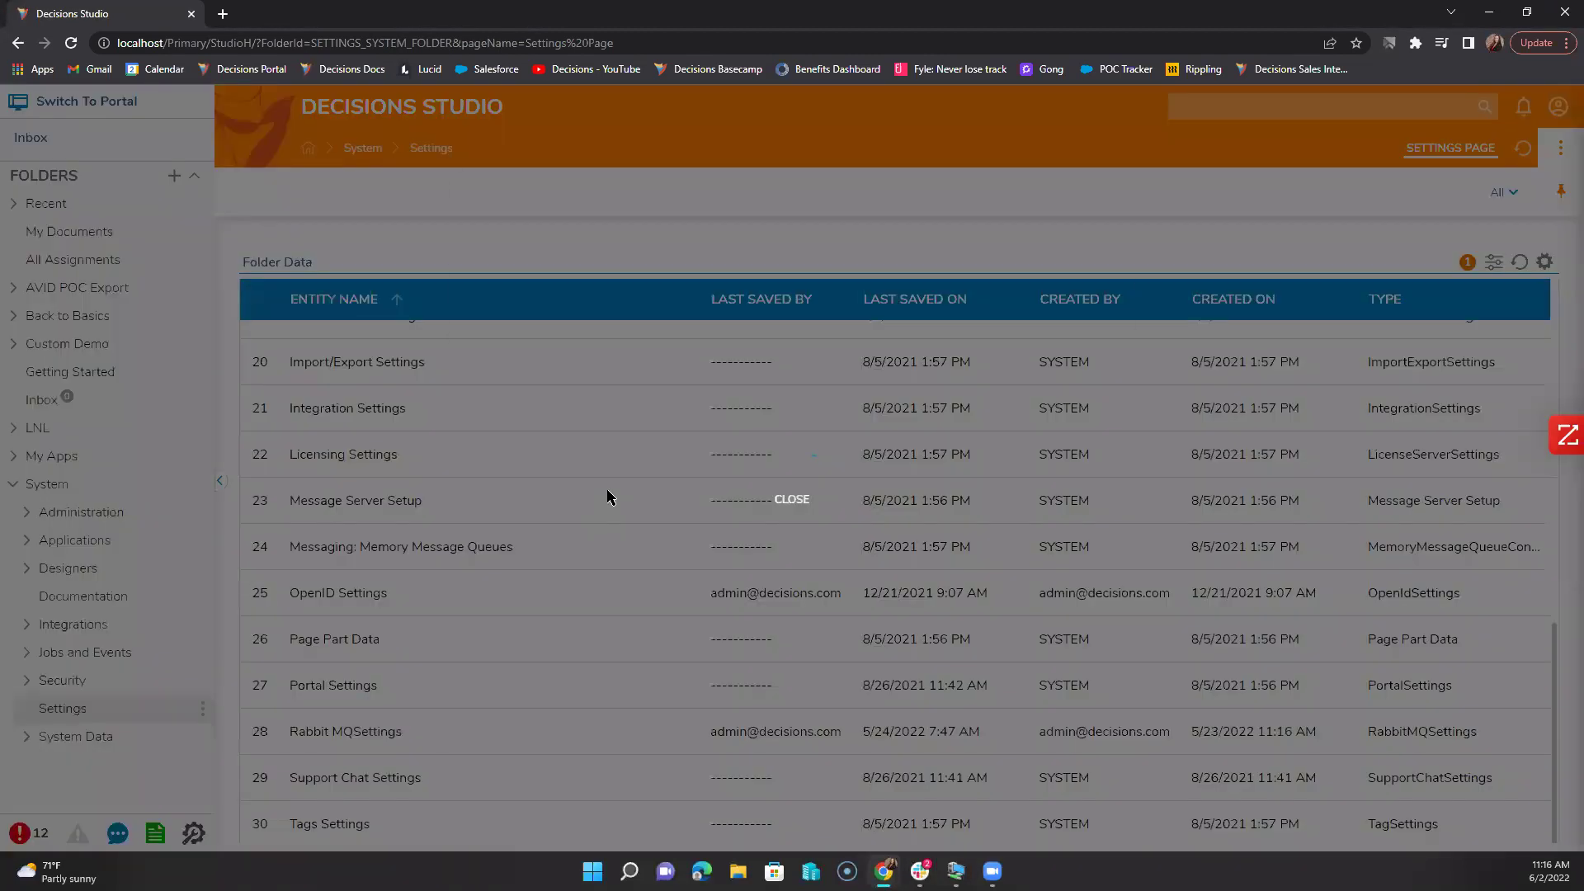
scroll(752, 511, "down", 3)
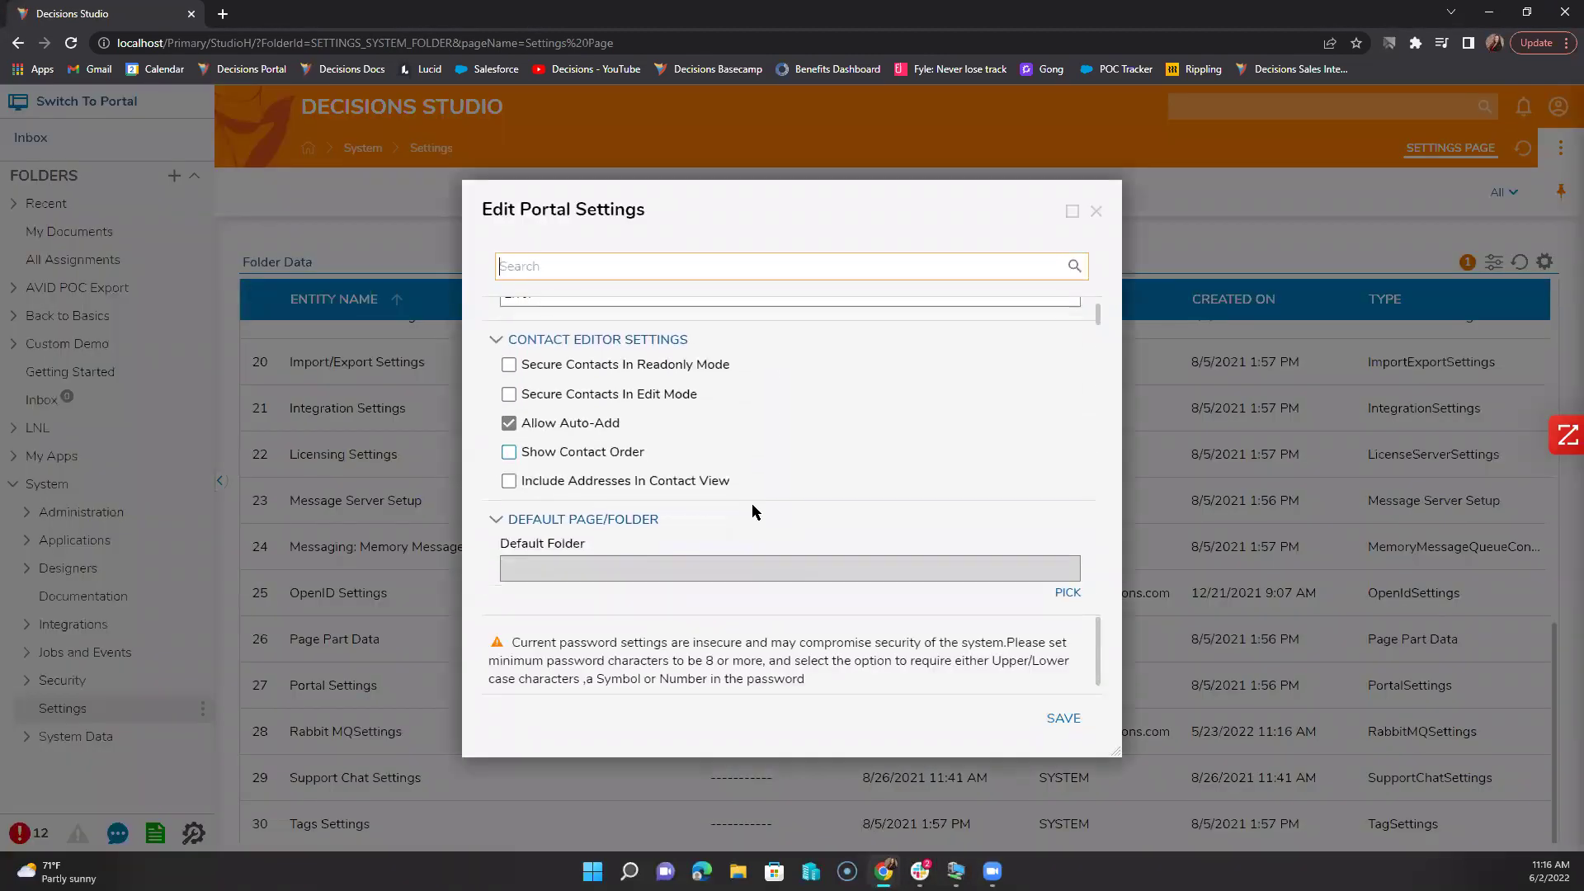
scroll(751, 510, "down", 1)
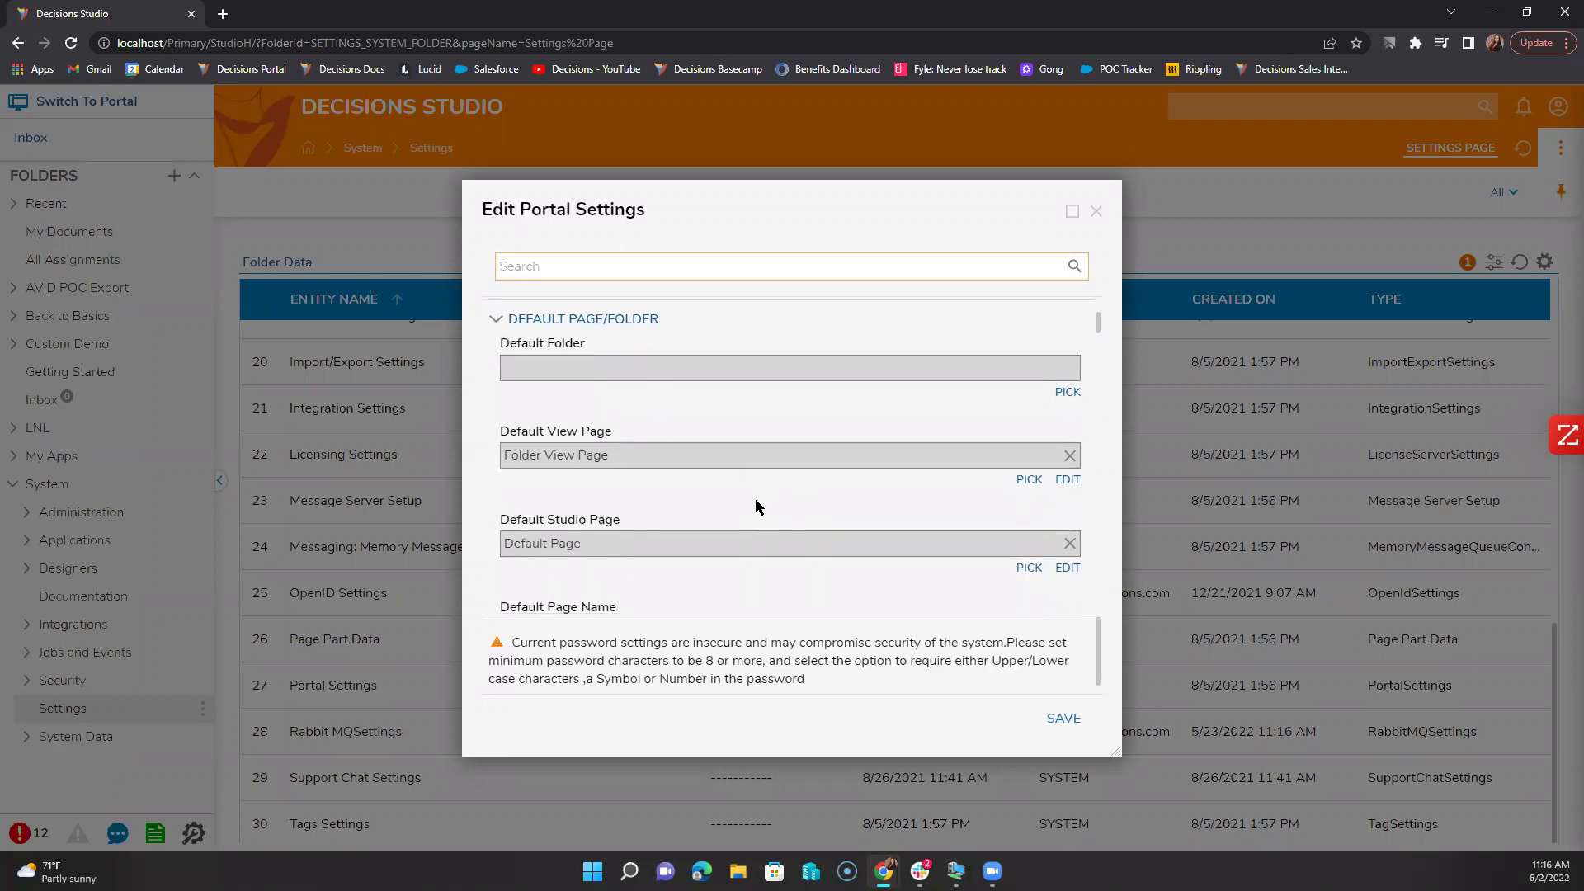
scroll(755, 500, "down", 1)
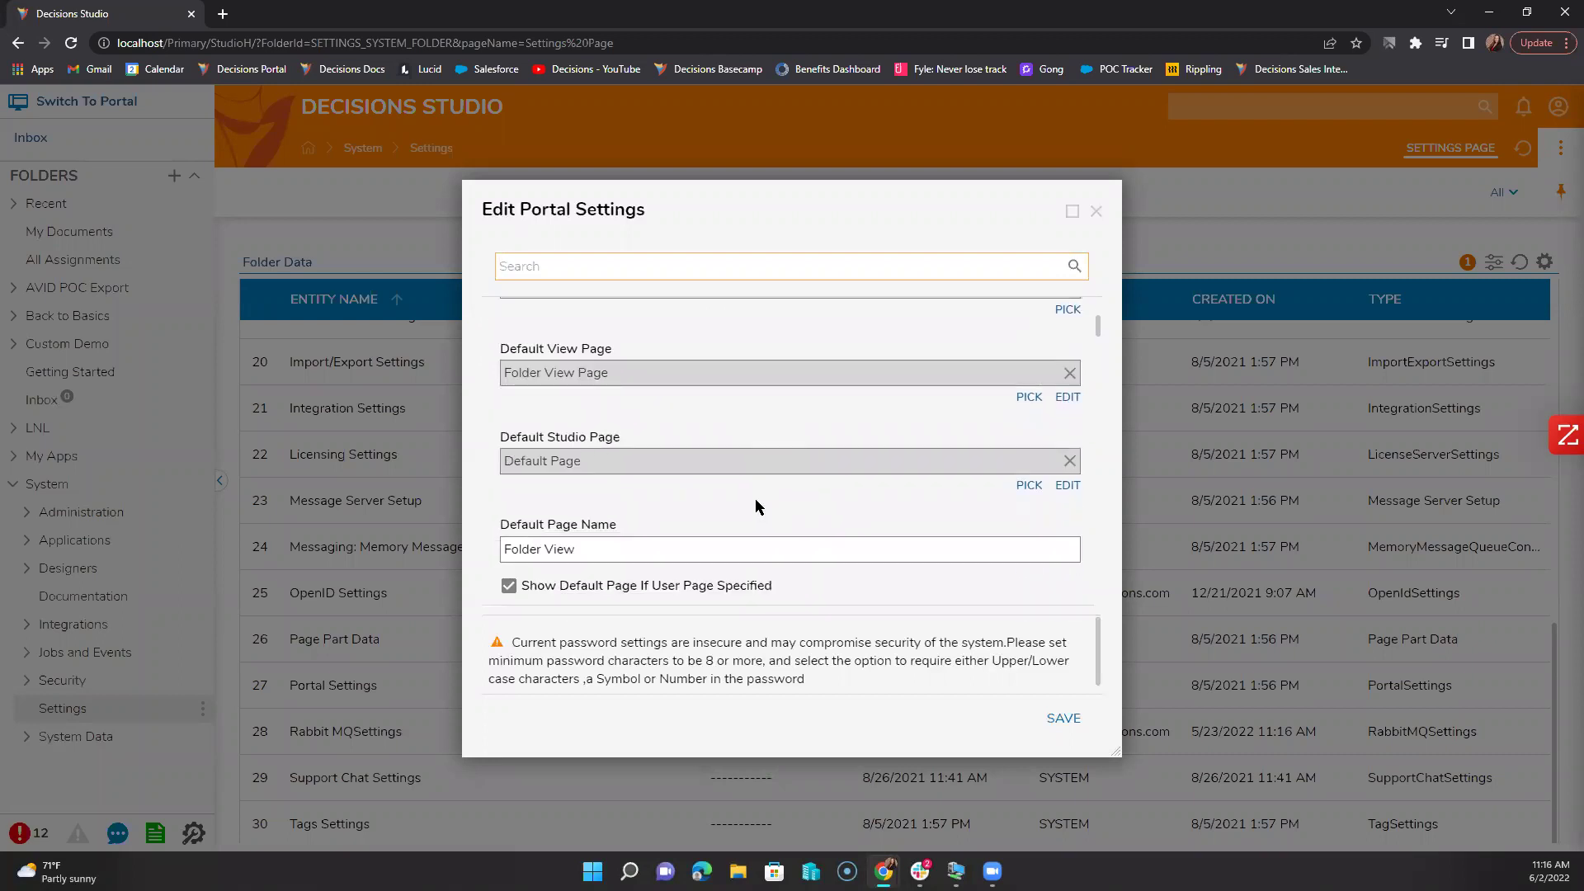
scroll(755, 500, "down", 3)
scroll(756, 502, "down", 4)
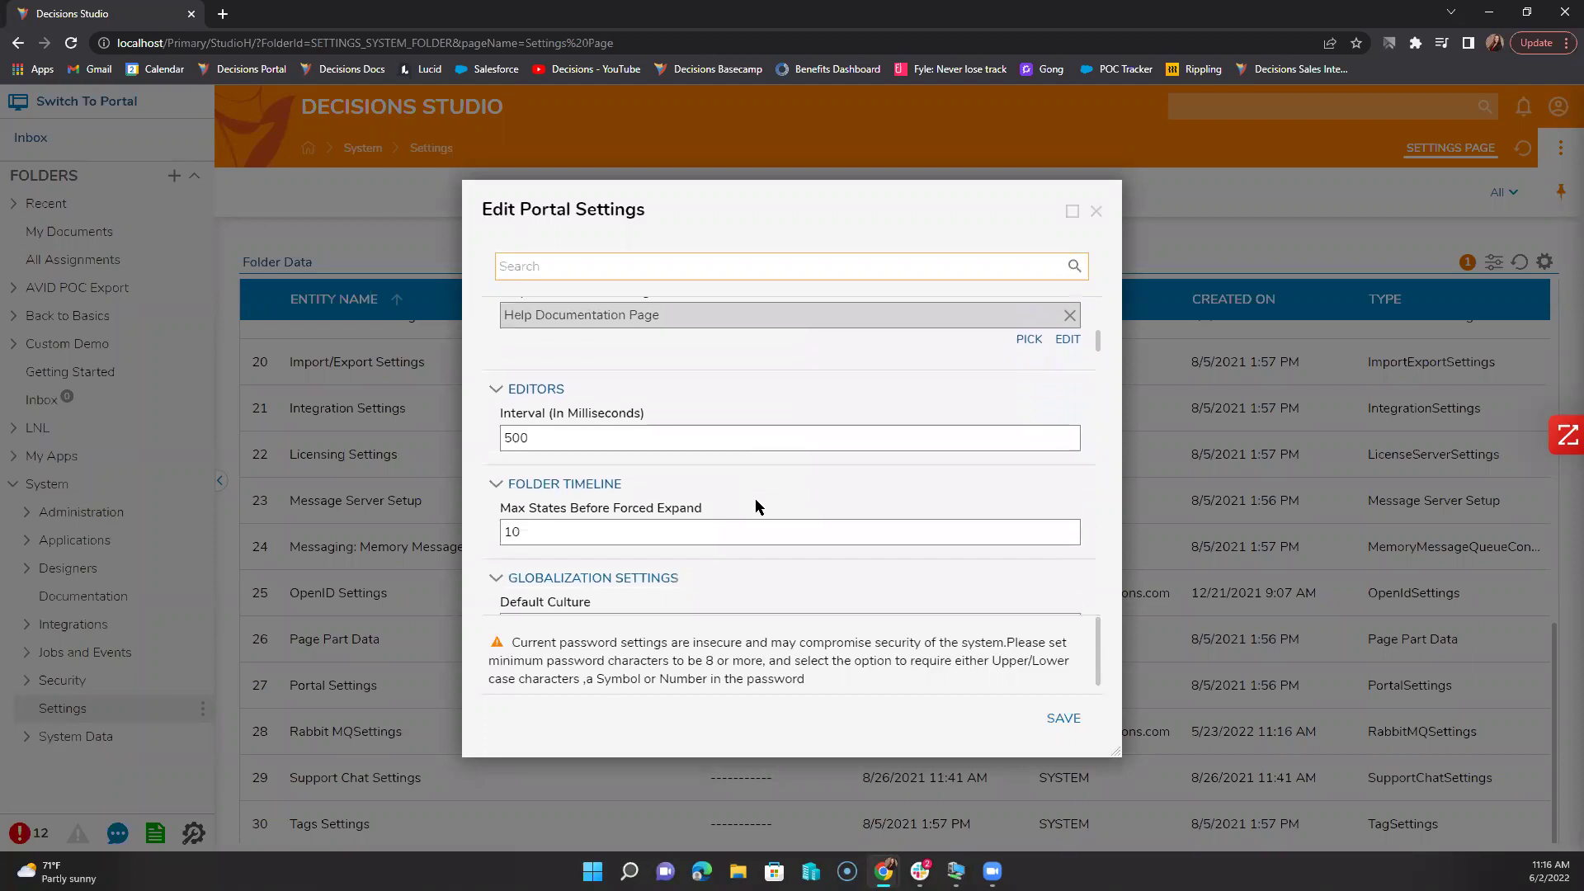
scroll(756, 502, "down", 3)
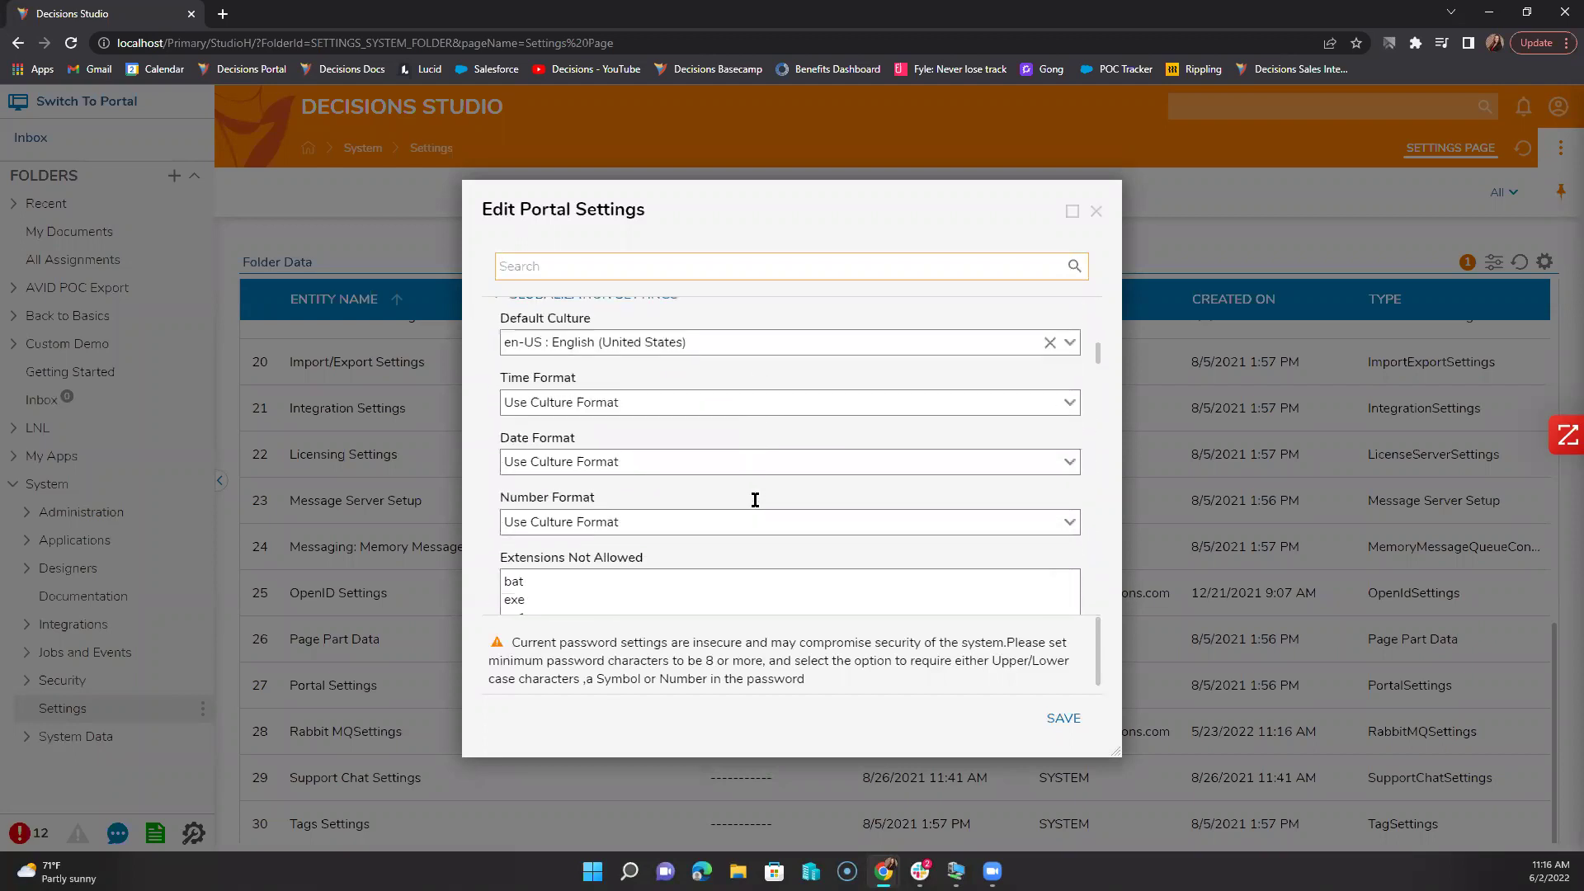
scroll(755, 498, "down", 1)
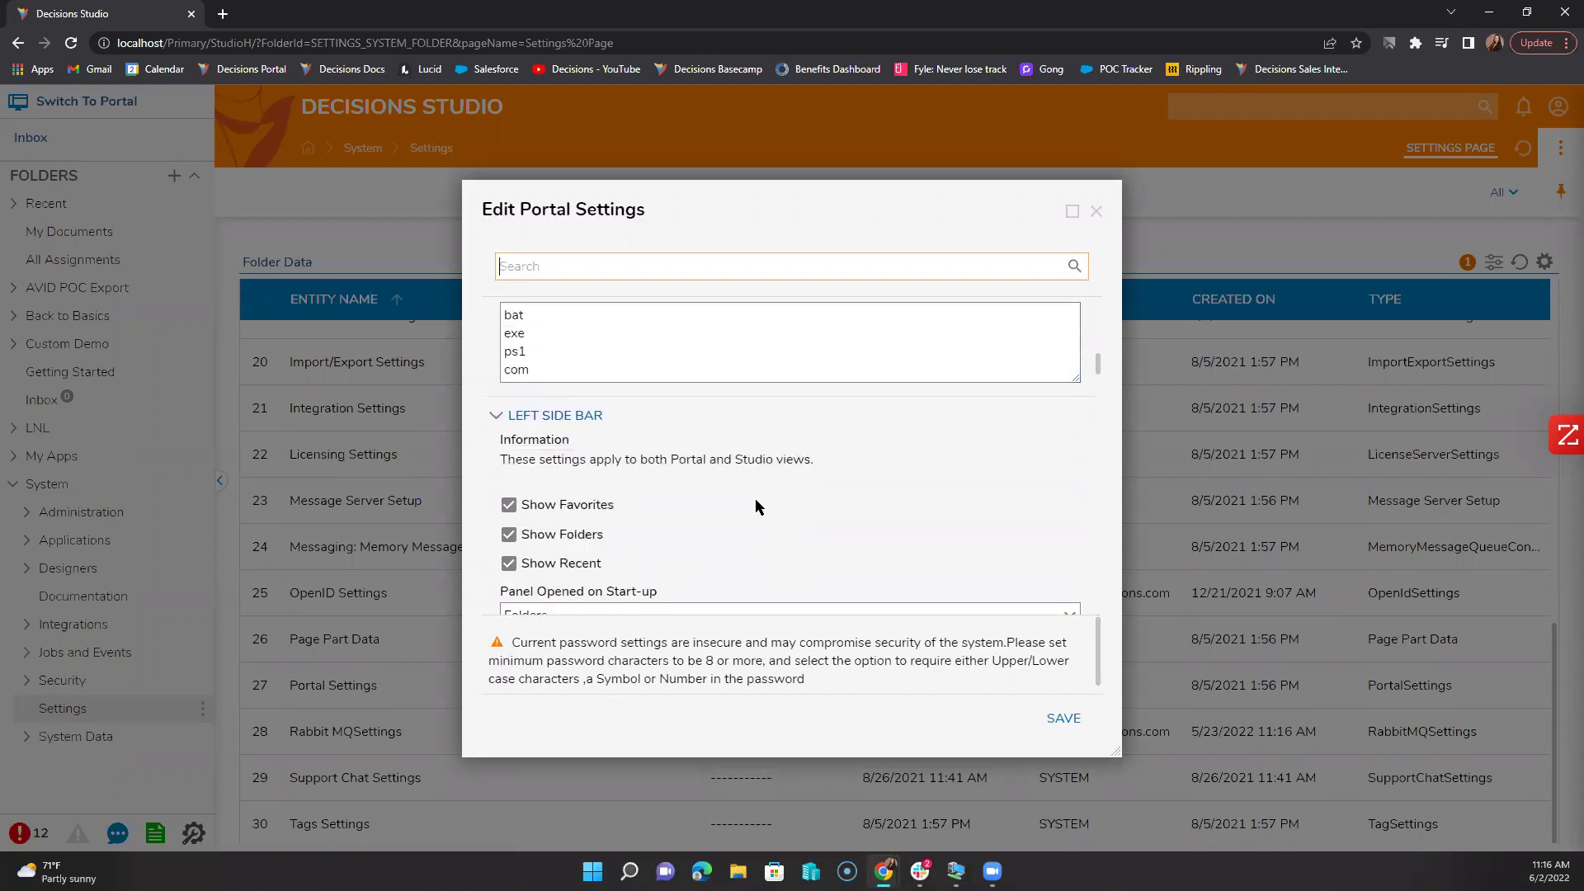
scroll(755, 498, "down", 1)
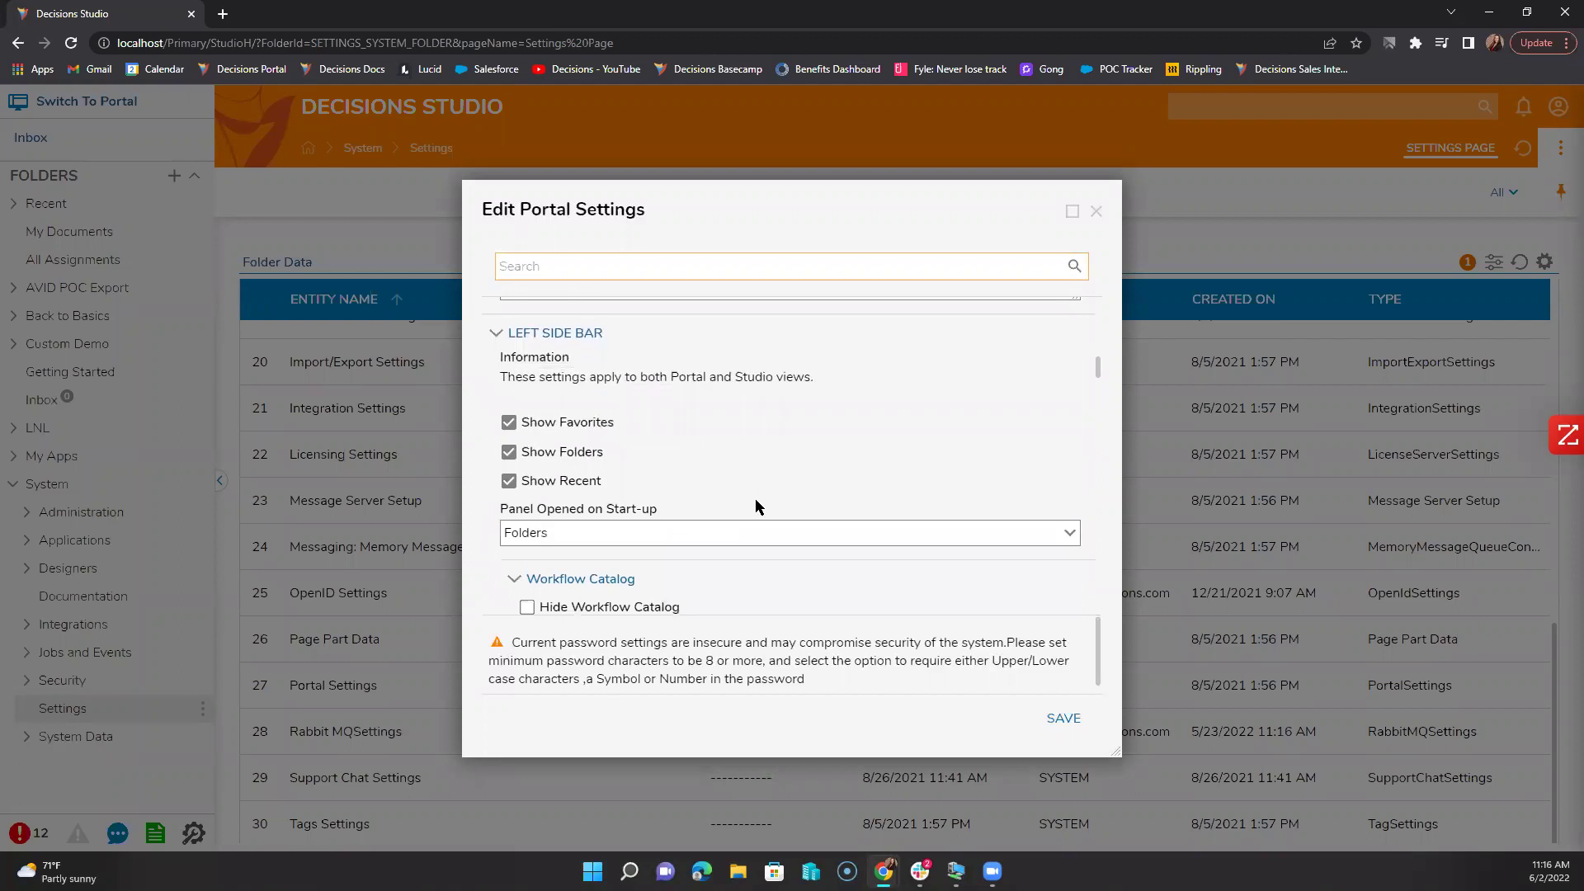
scroll(755, 498, "down", 3)
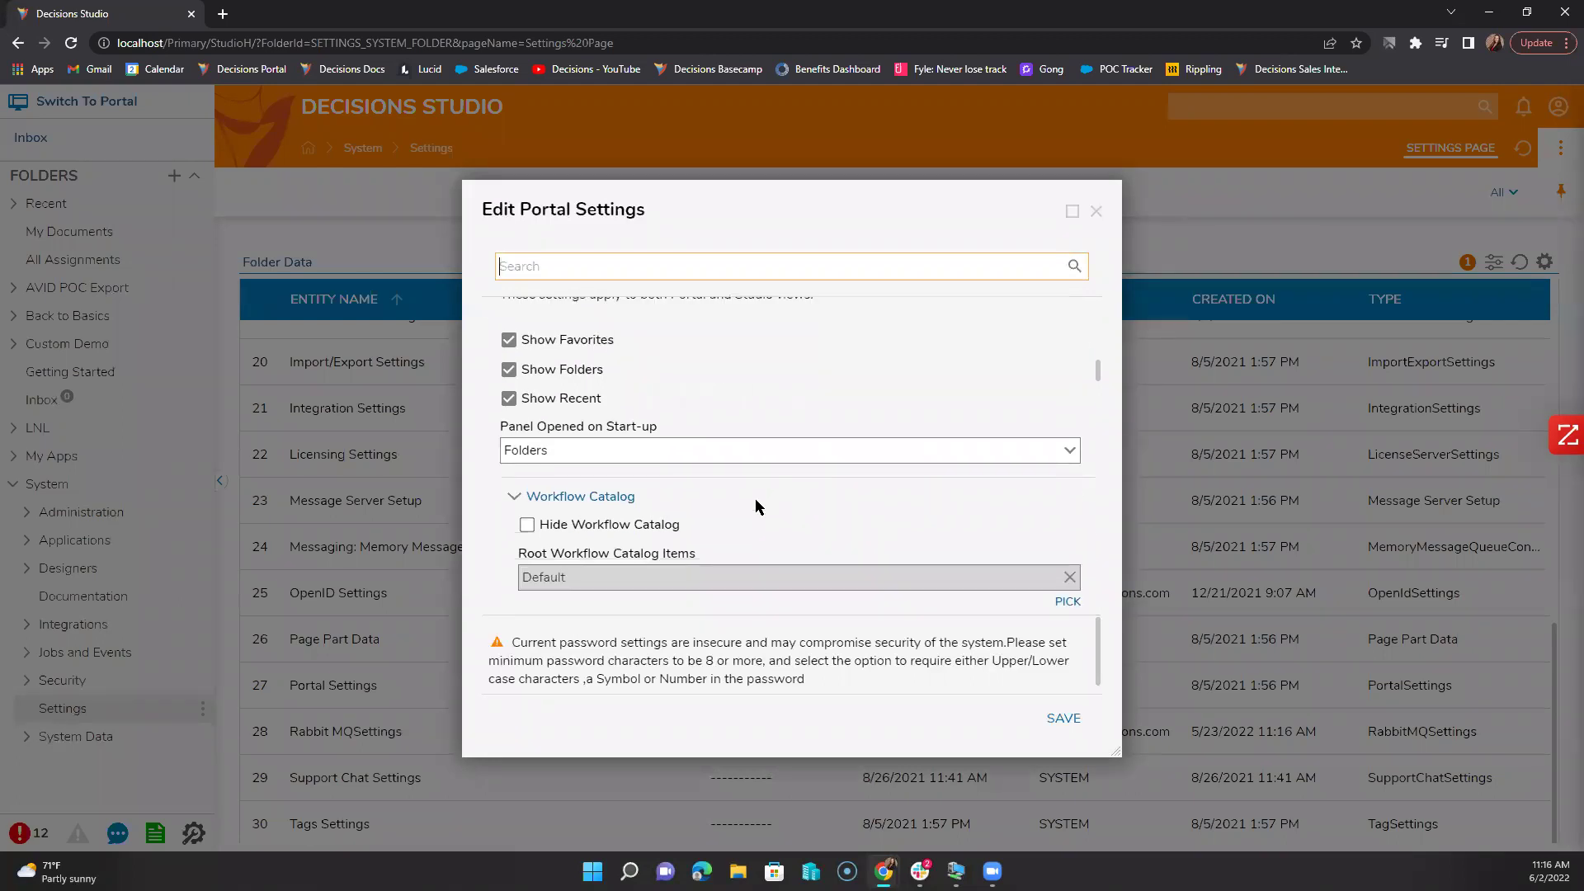
scroll(755, 498, "down", 3)
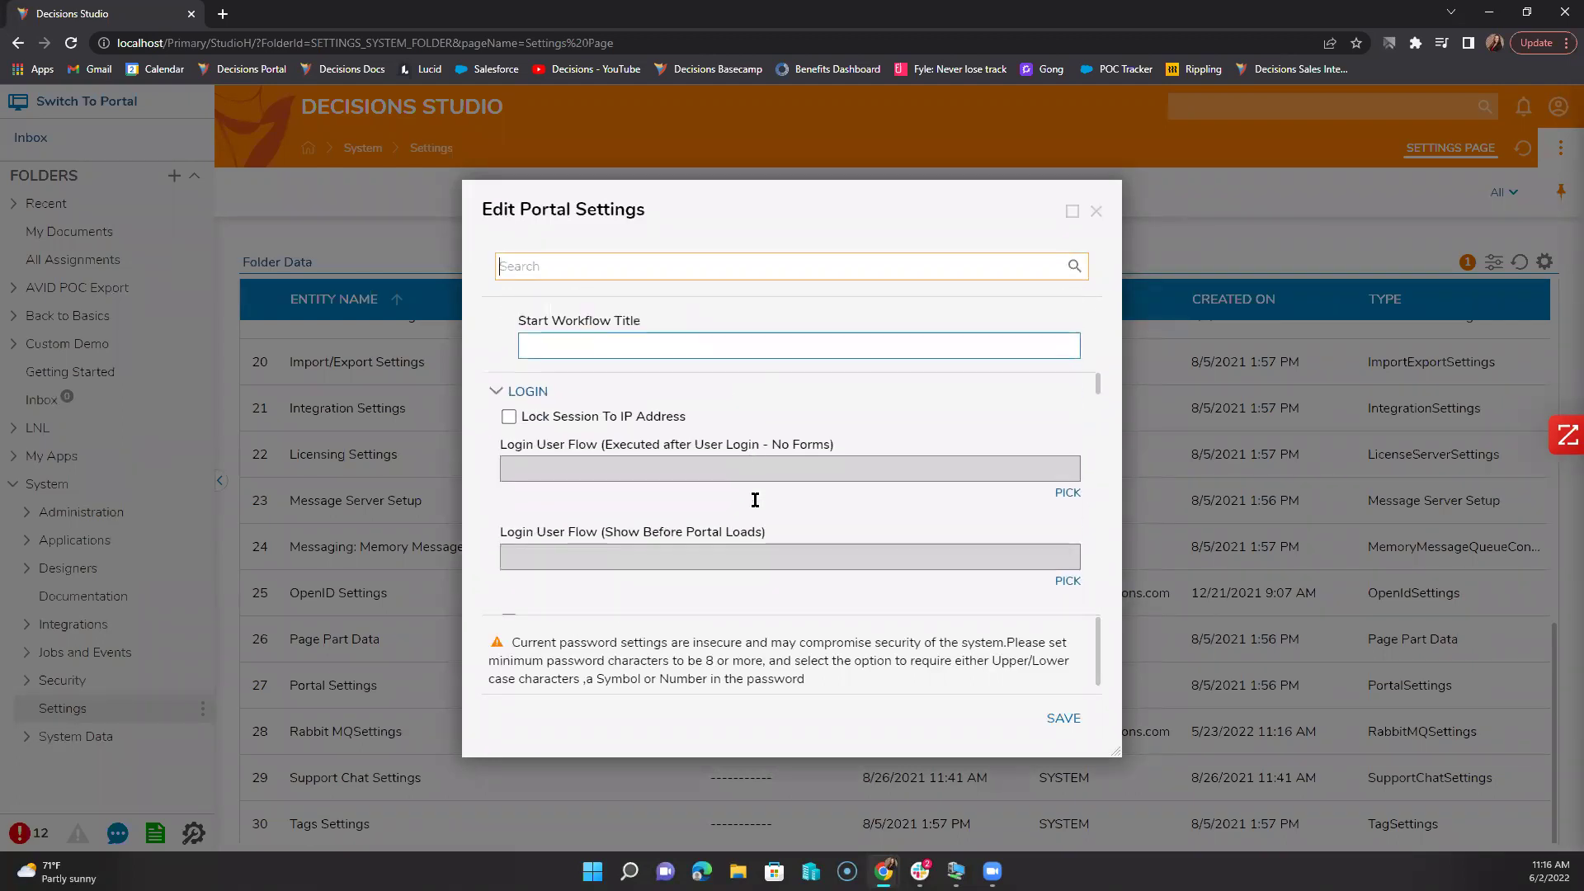
scroll(755, 498, "down", 2)
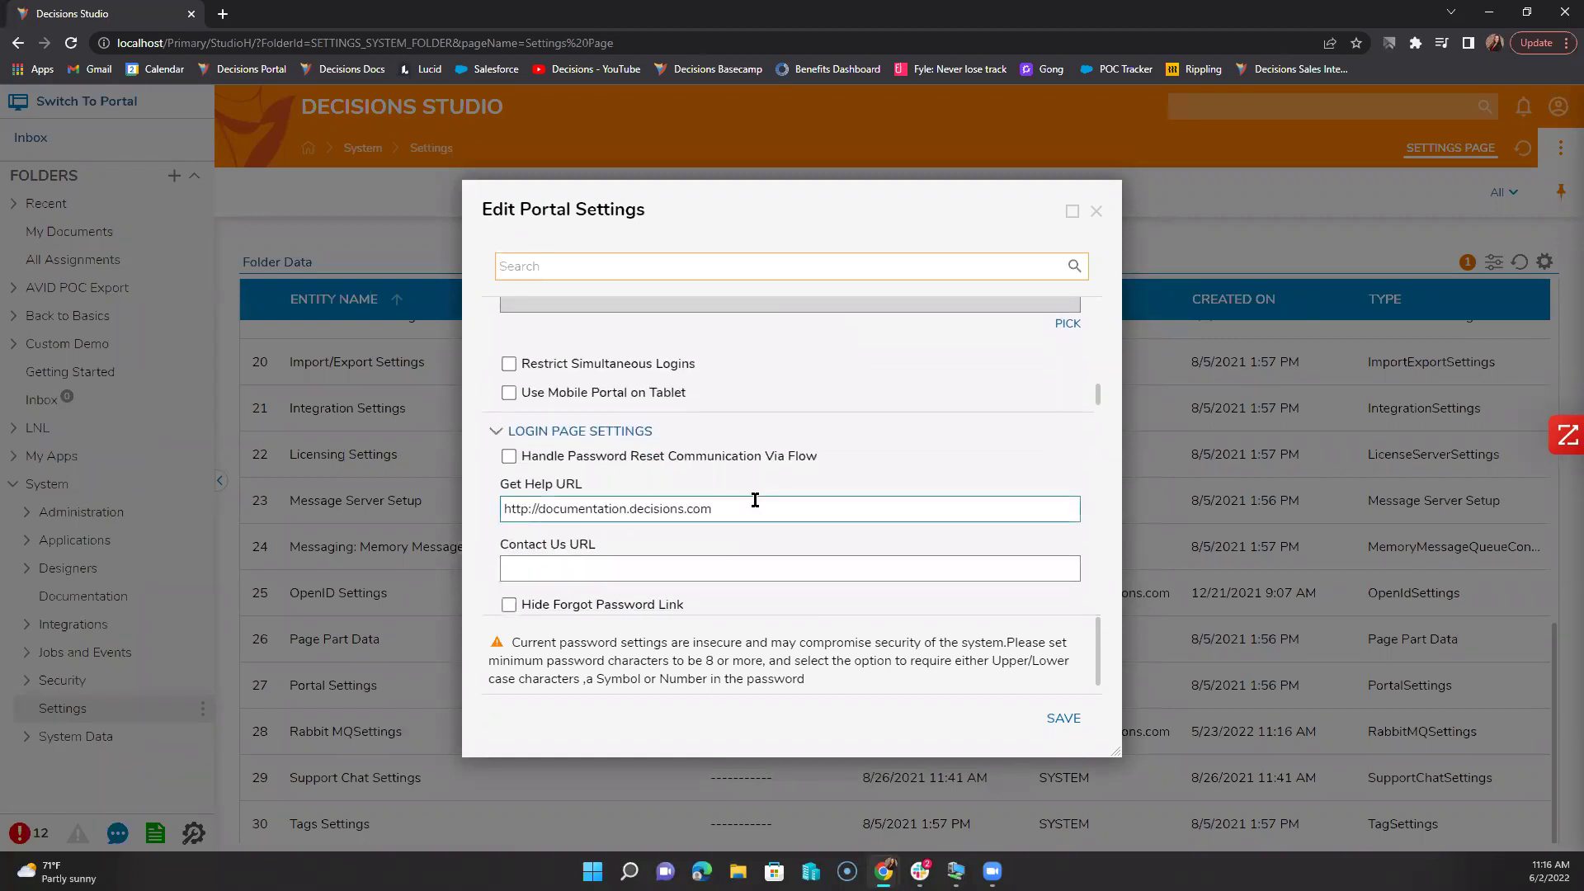
scroll(755, 499, "down", 4)
scroll(756, 500, "down", 5)
scroll(756, 500, "down", 2)
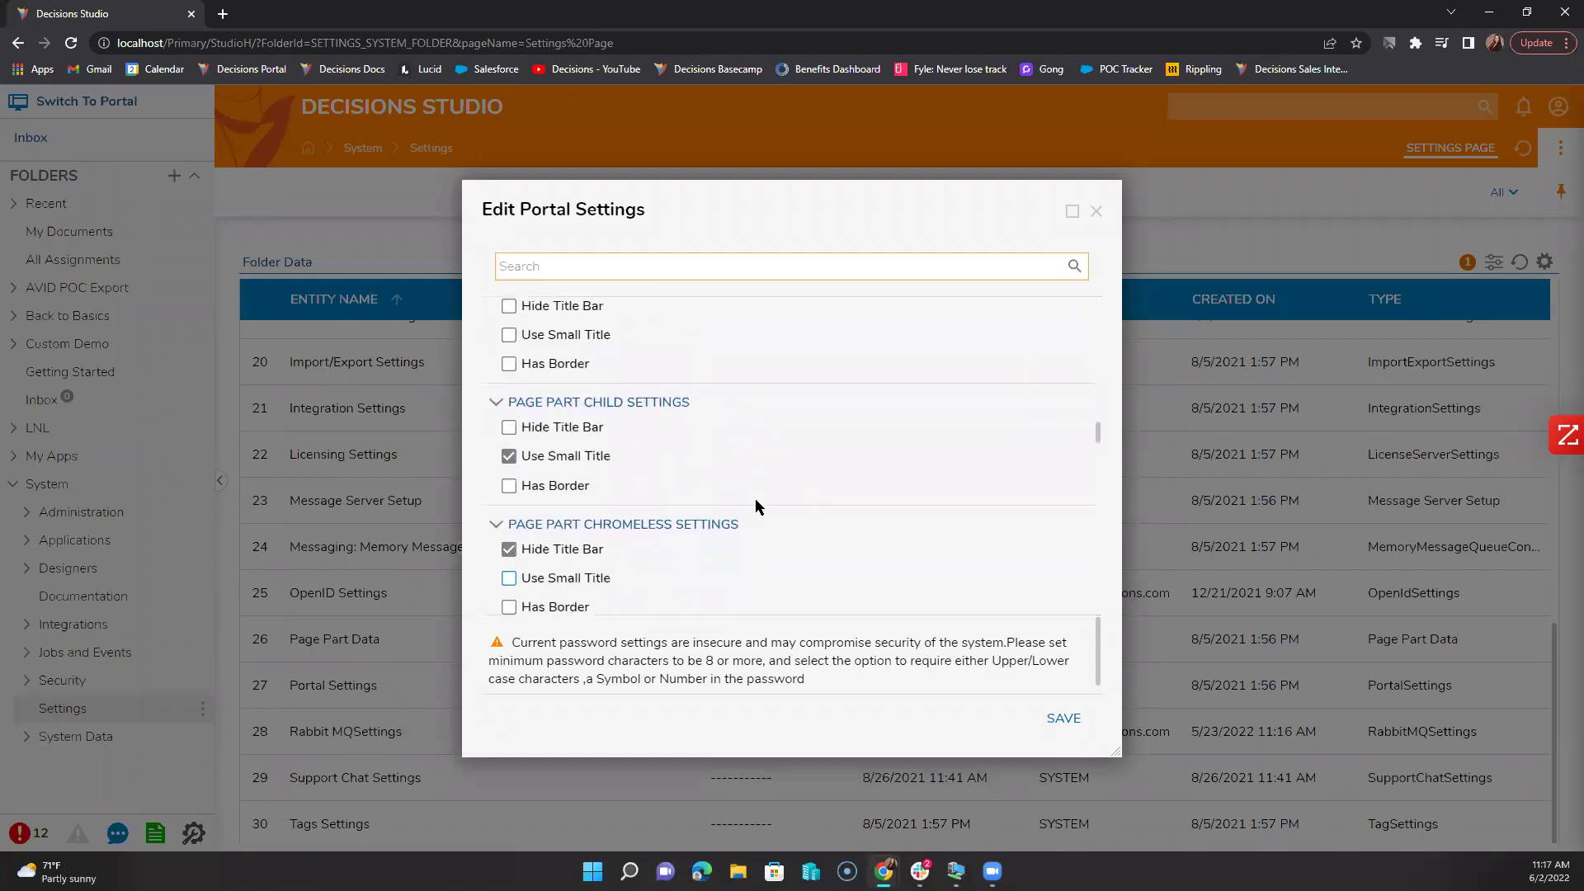
scroll(756, 500, "up", 1)
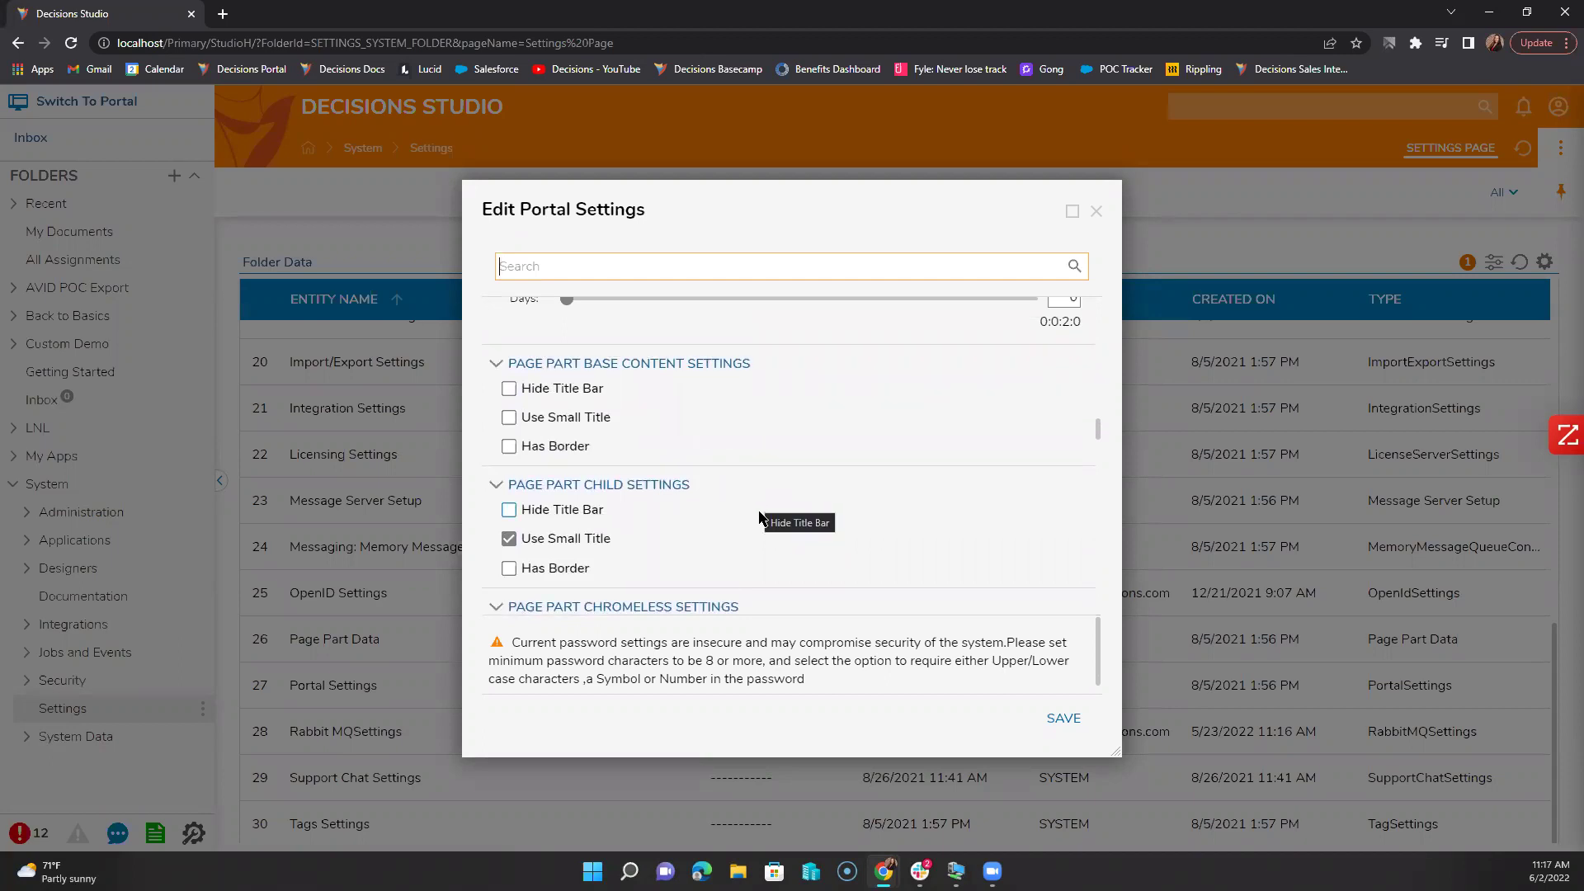
scroll(755, 498, "down", 2)
key("shift+Tab")
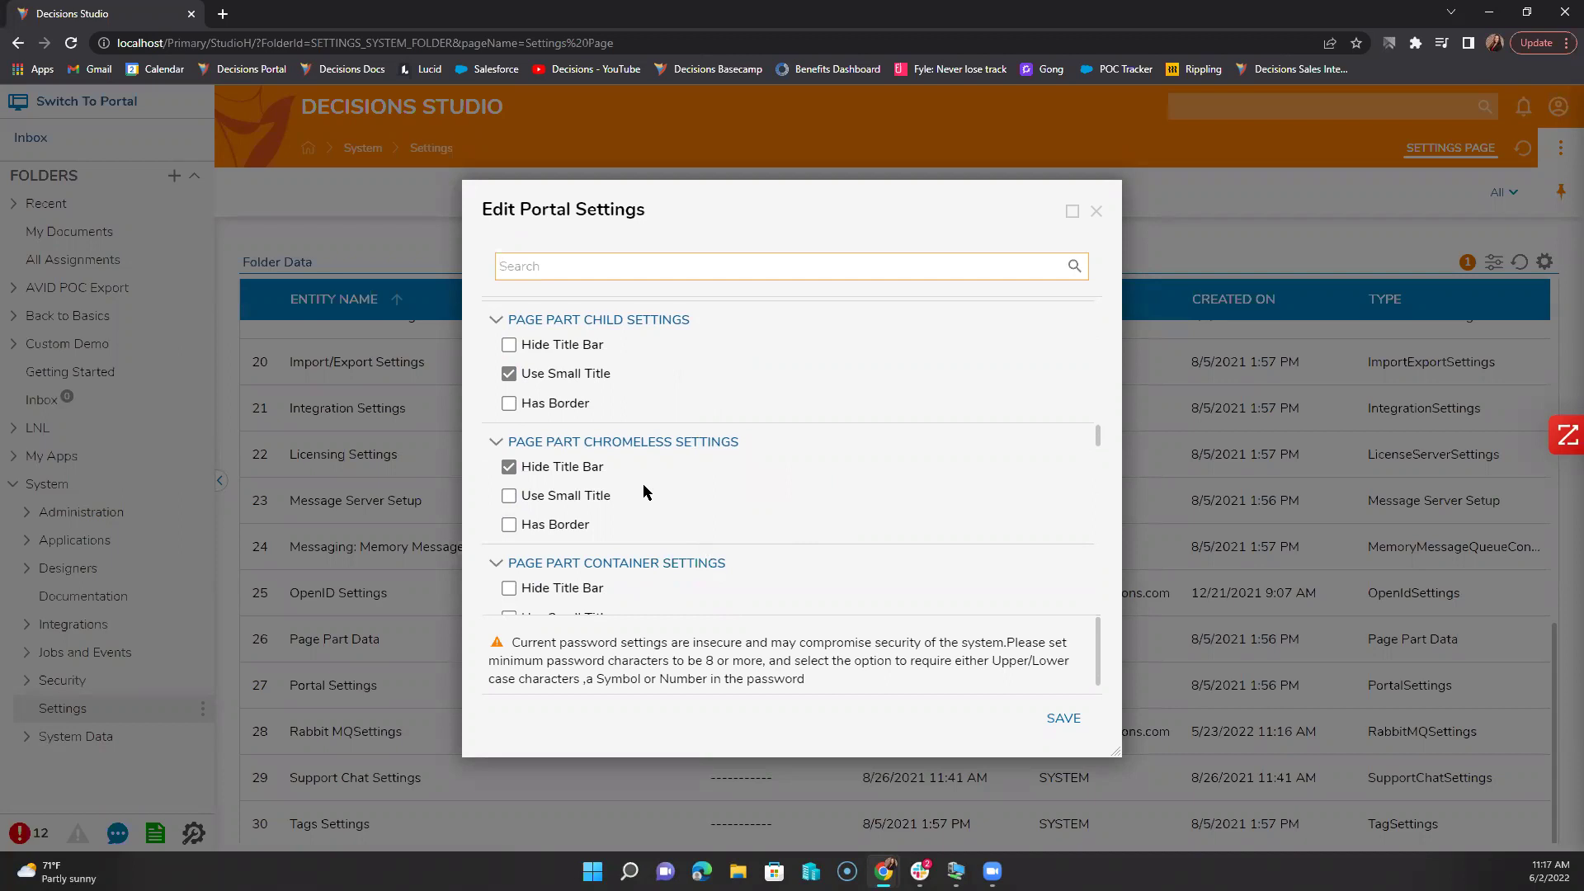
scroll(642, 484, "down", 3)
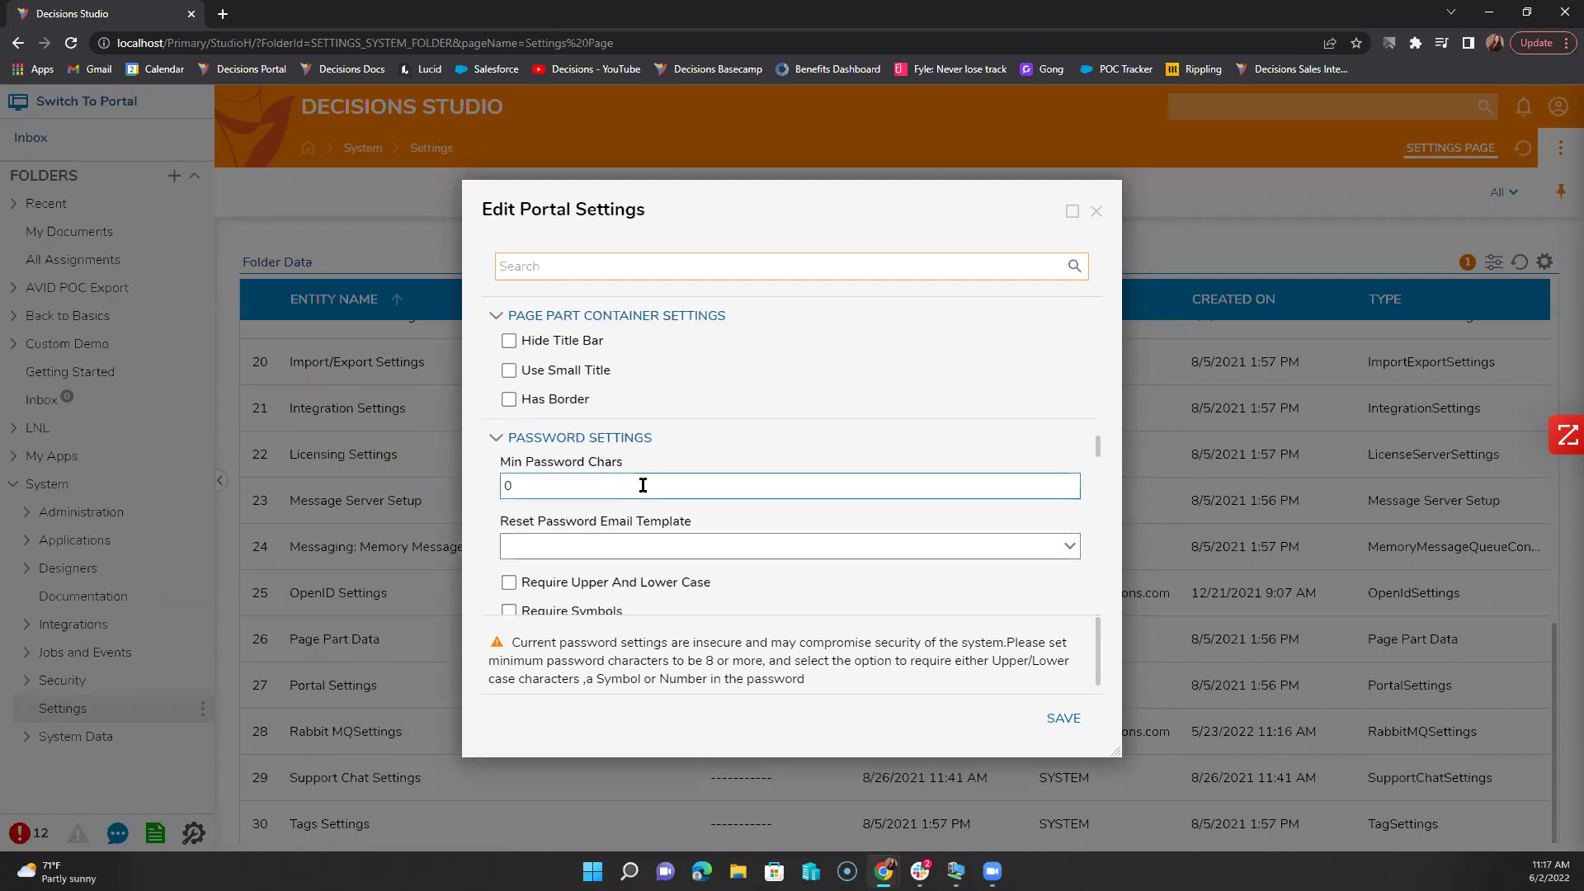
scroll(643, 484, "down", 2)
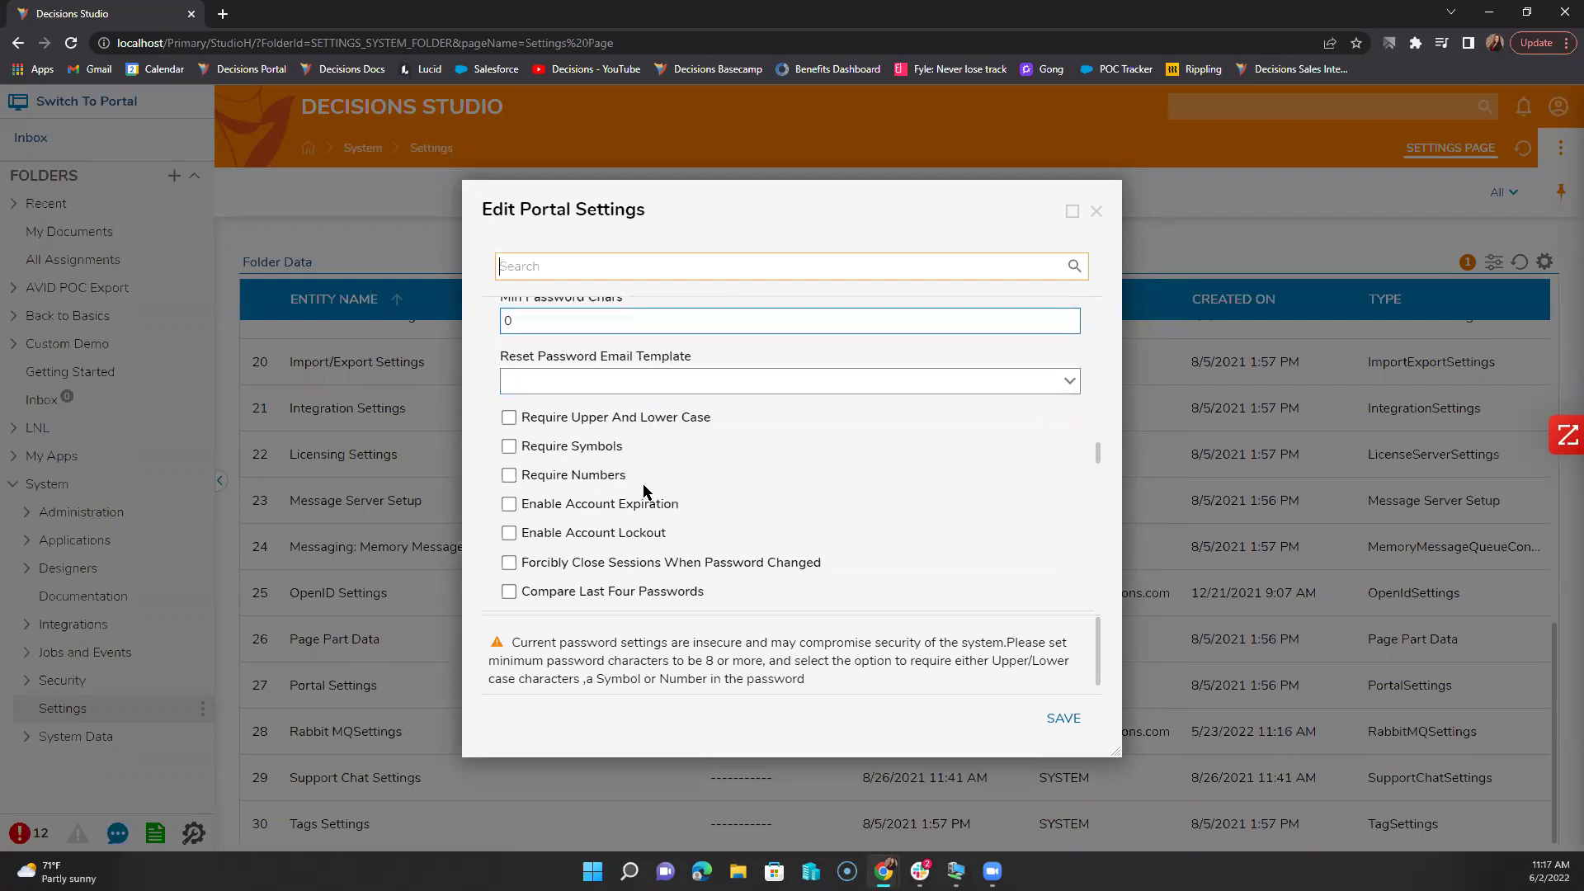
scroll(642, 486, "down", 3)
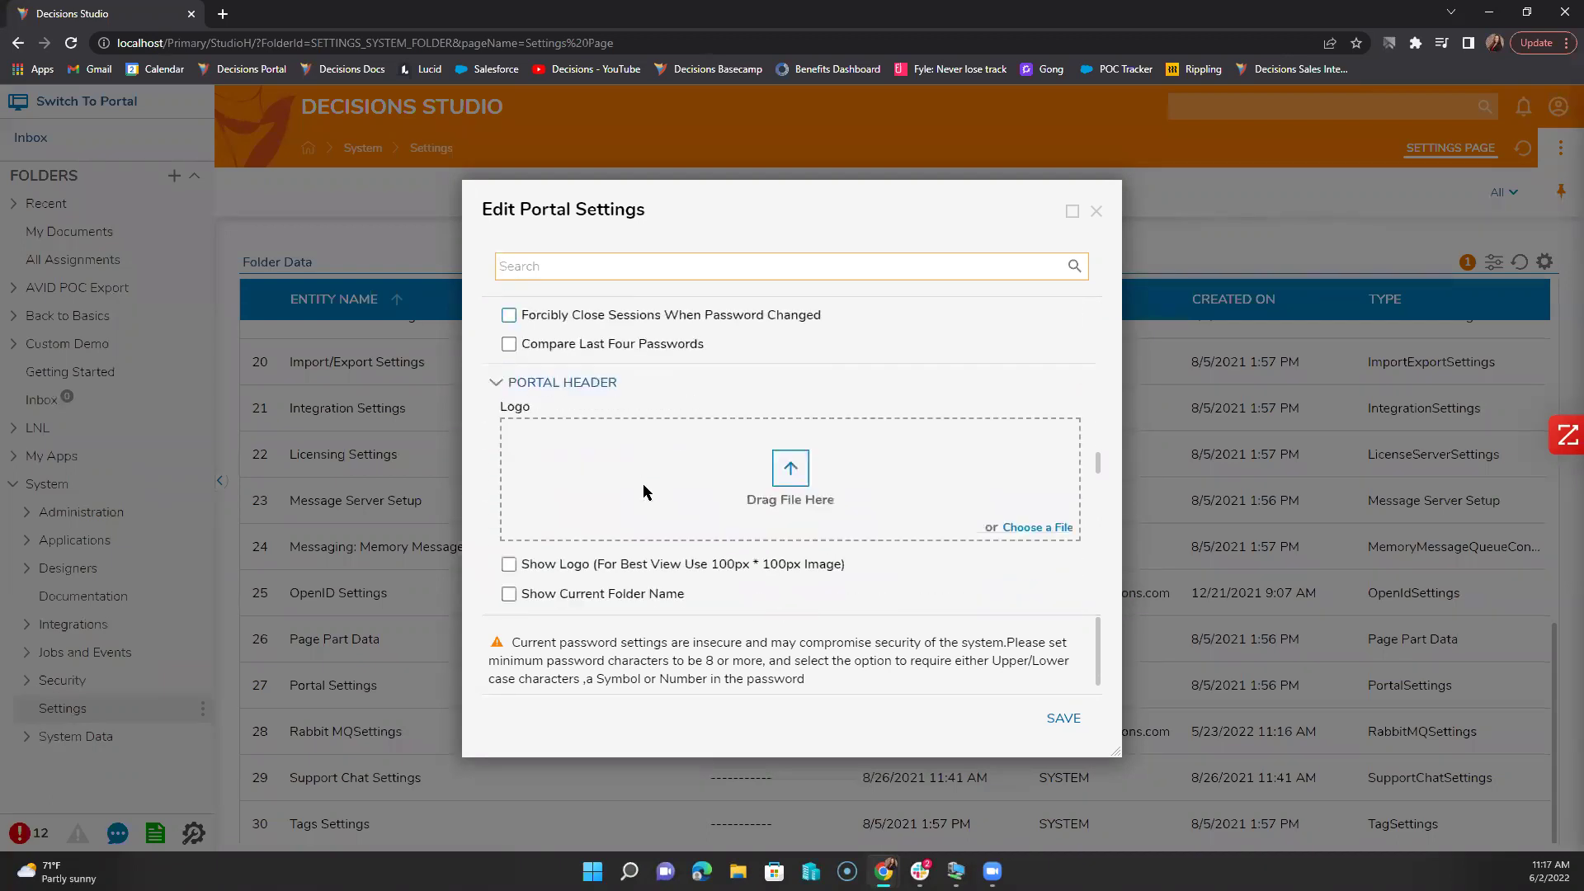
scroll(642, 483, "down", 2)
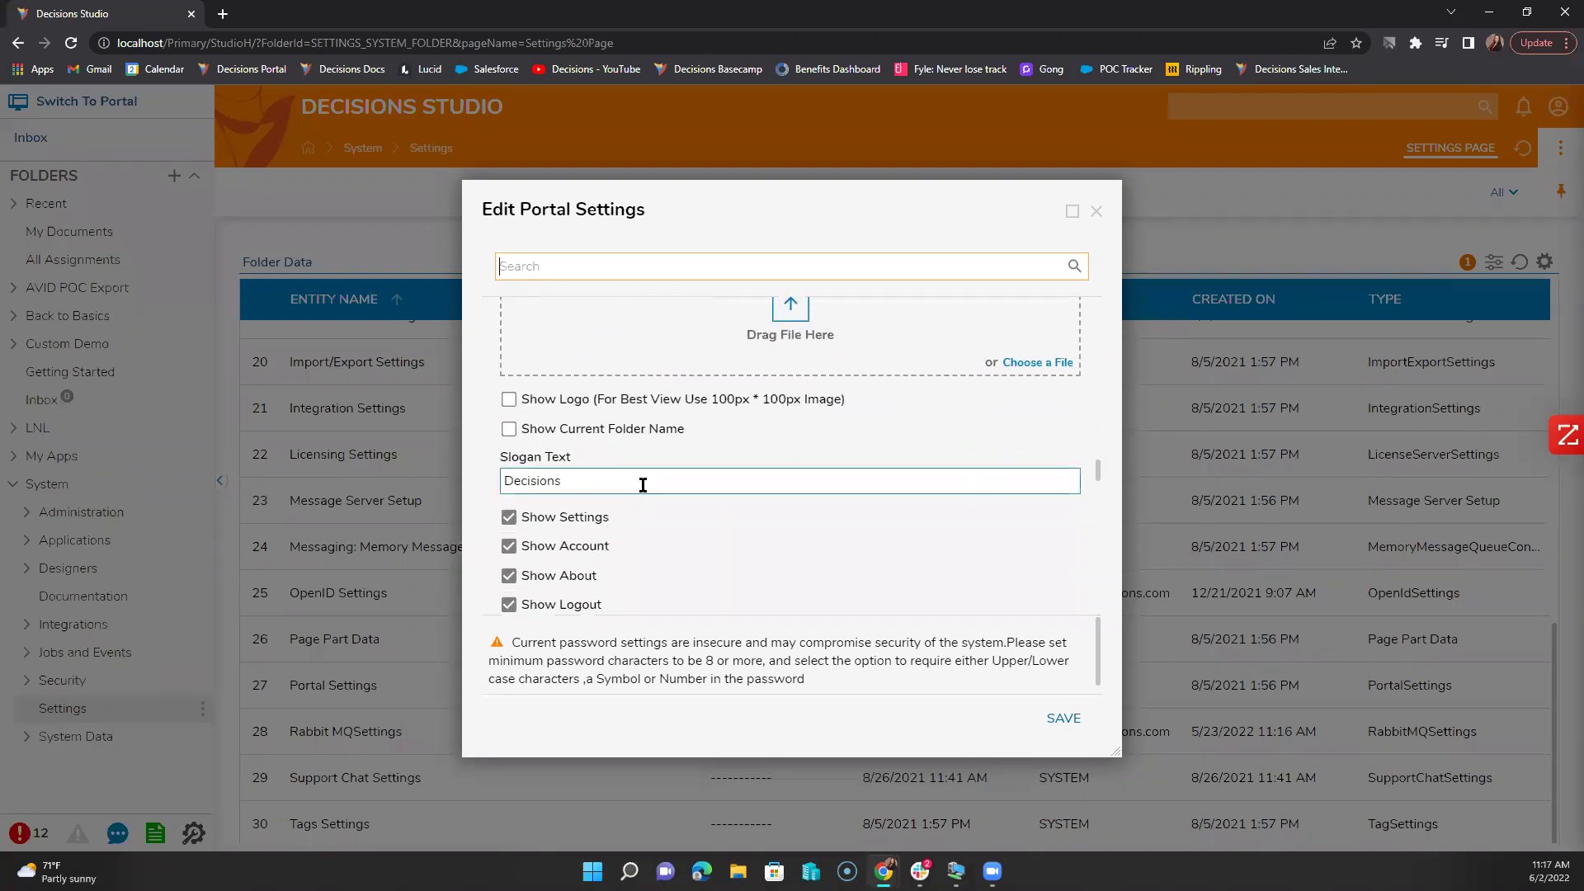
scroll(641, 484, "up", 2)
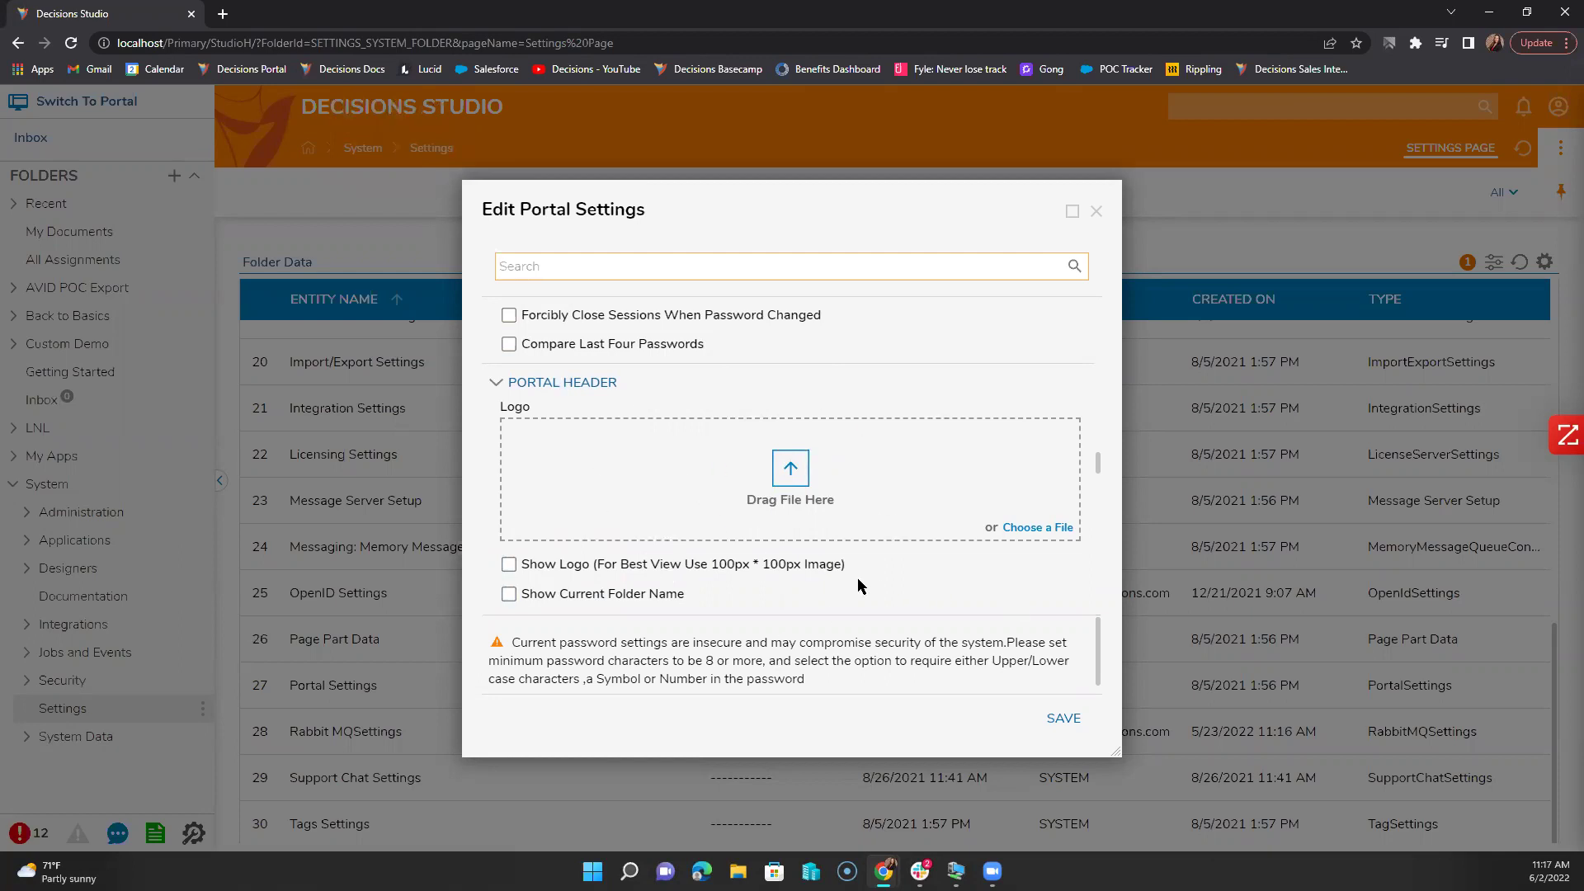
scroll(858, 584, "down", 5)
scroll(858, 581, "down", 3)
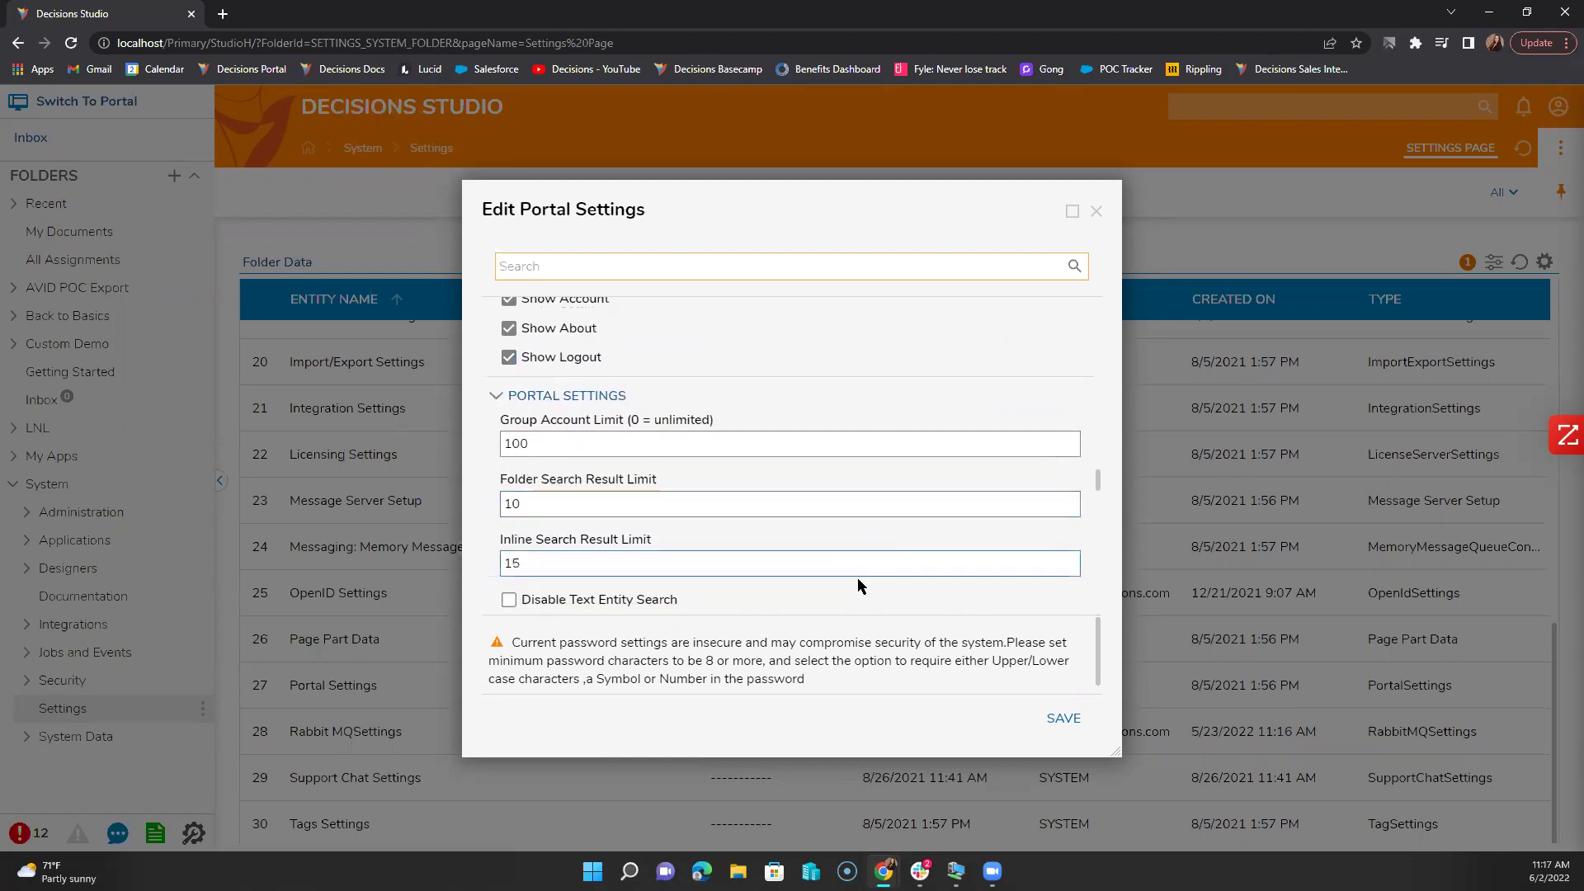
scroll(858, 579, "down", 3)
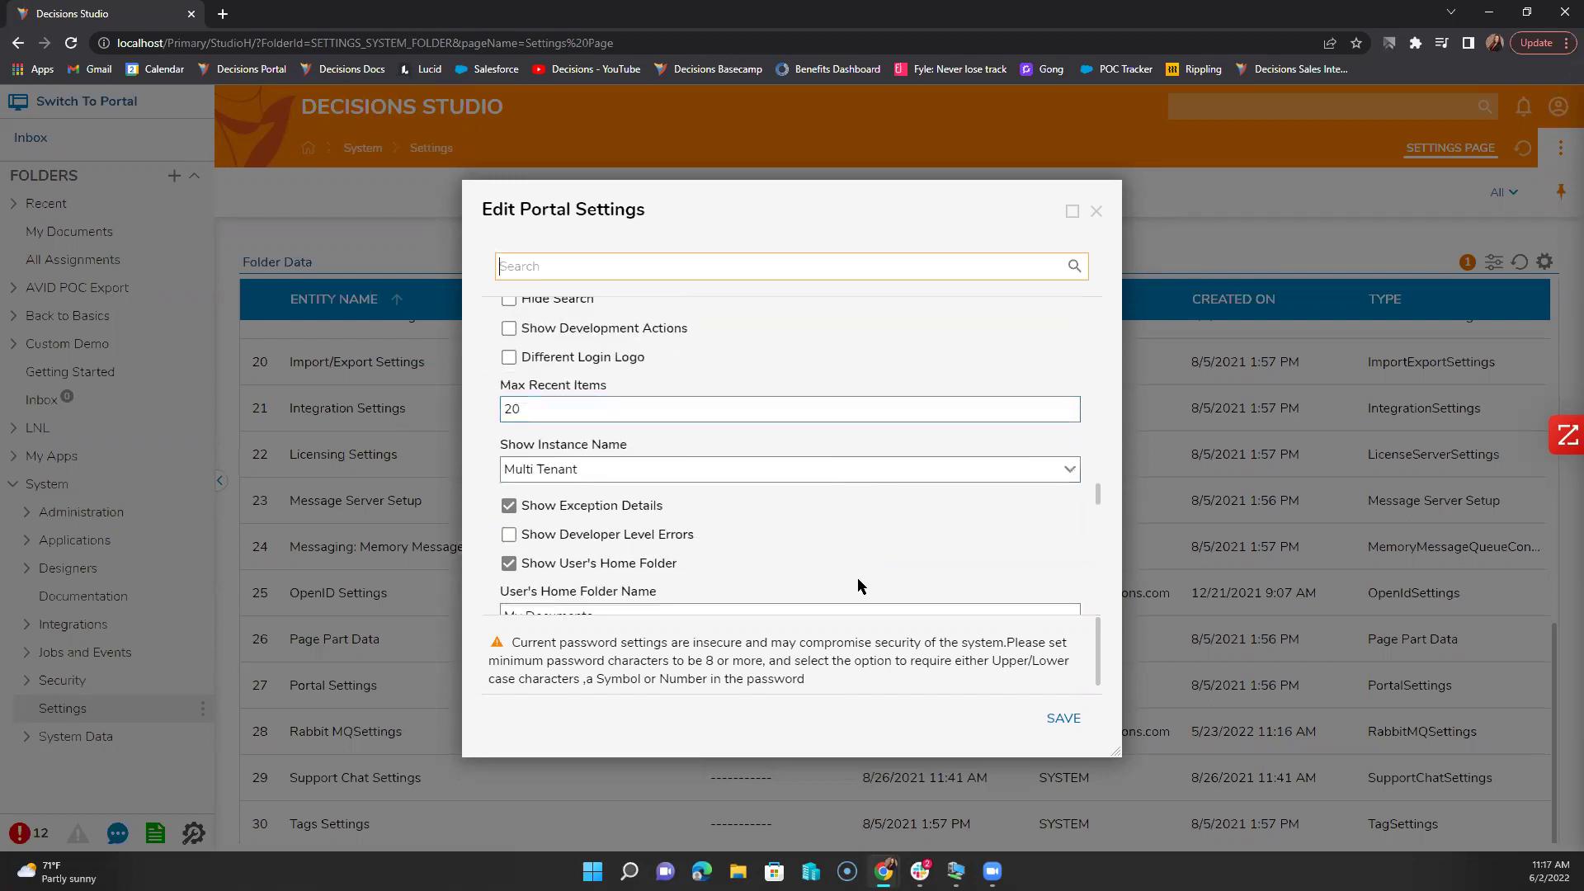
scroll(858, 580, "down", 5)
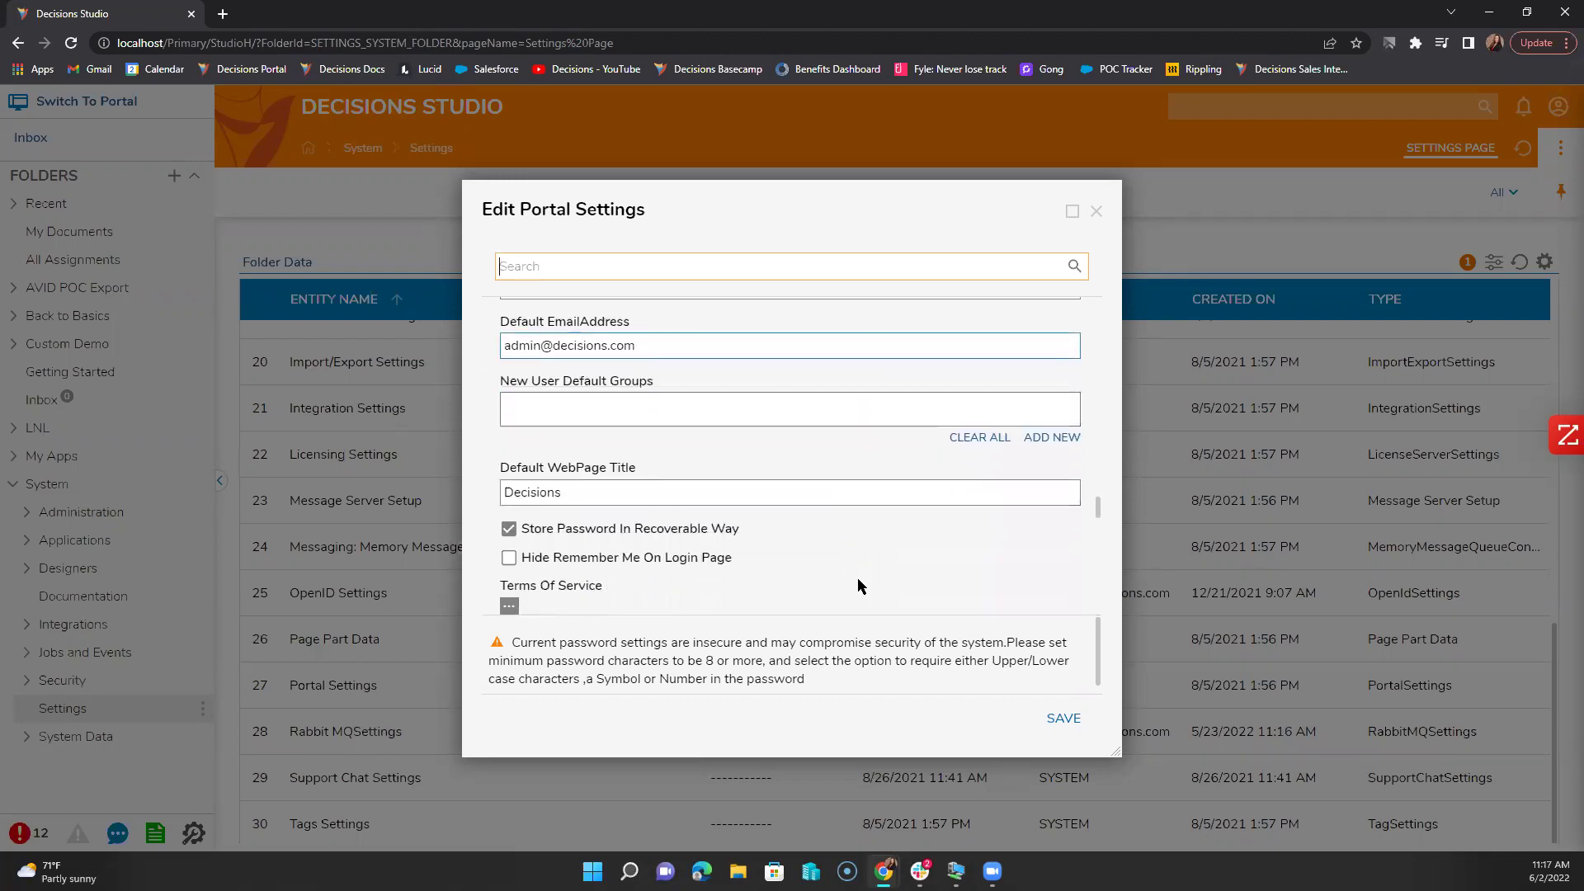
scroll(858, 585, "down", 3)
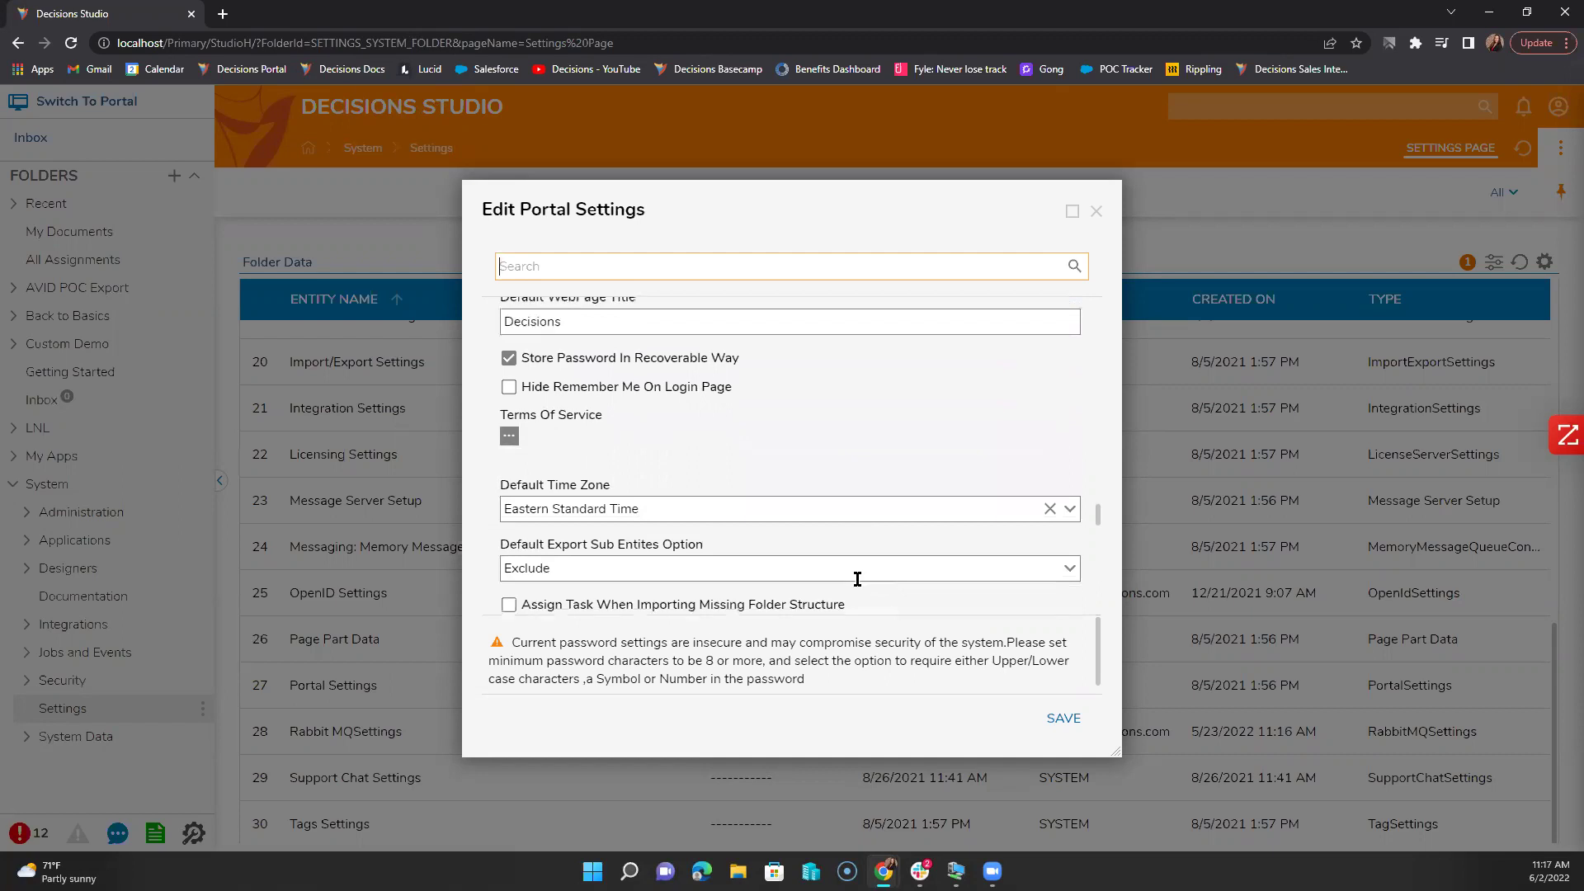
scroll(858, 582, "down", 5)
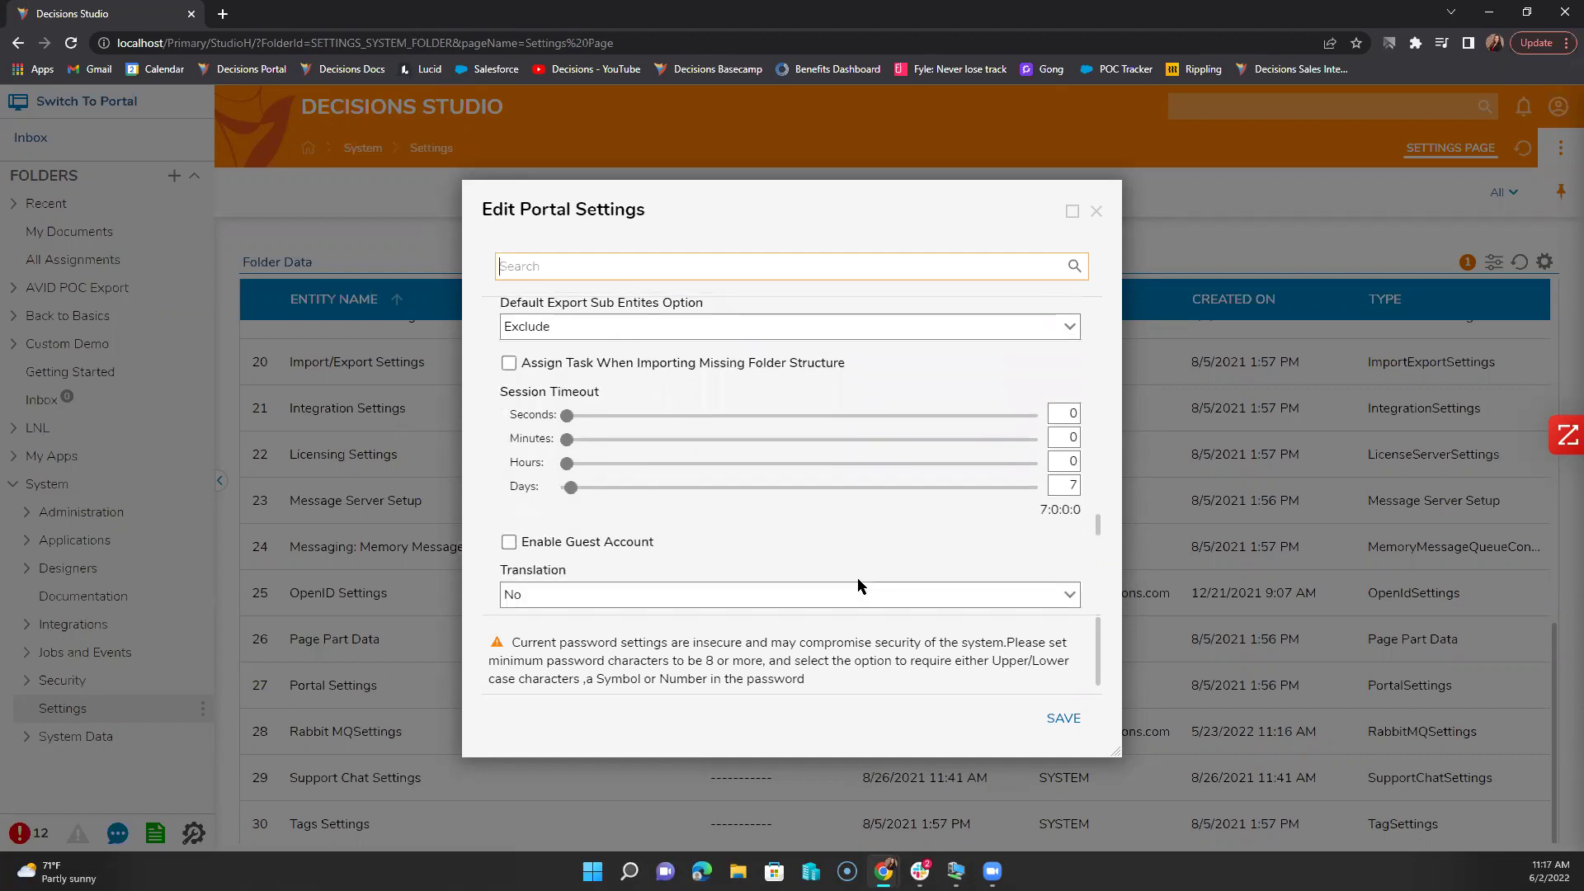
scroll(858, 579, "down", 1)
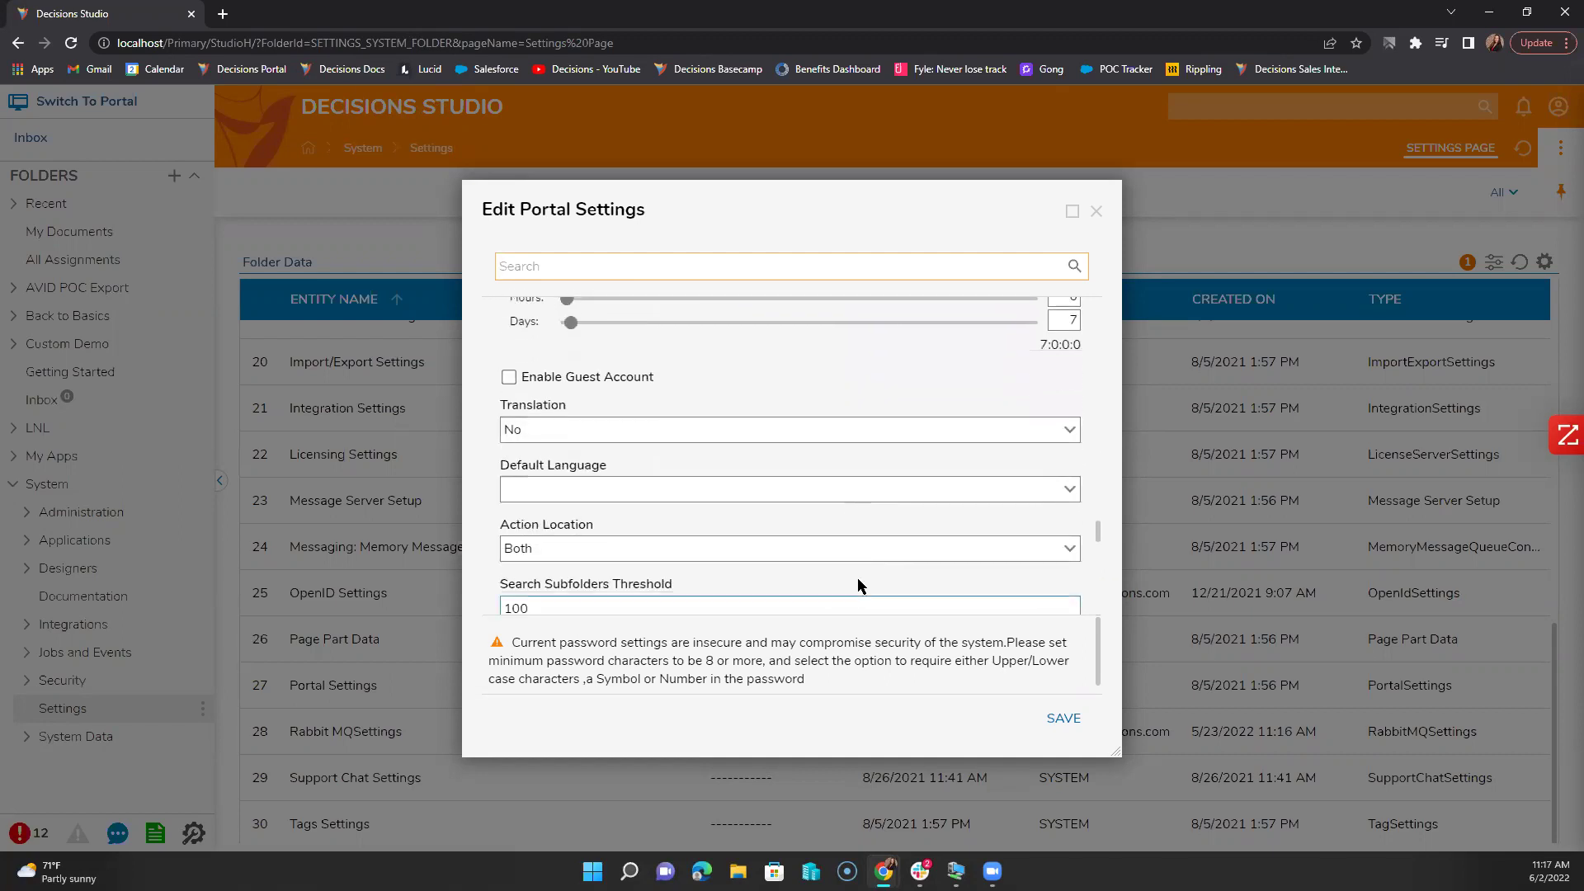
scroll(858, 586, "down", 2)
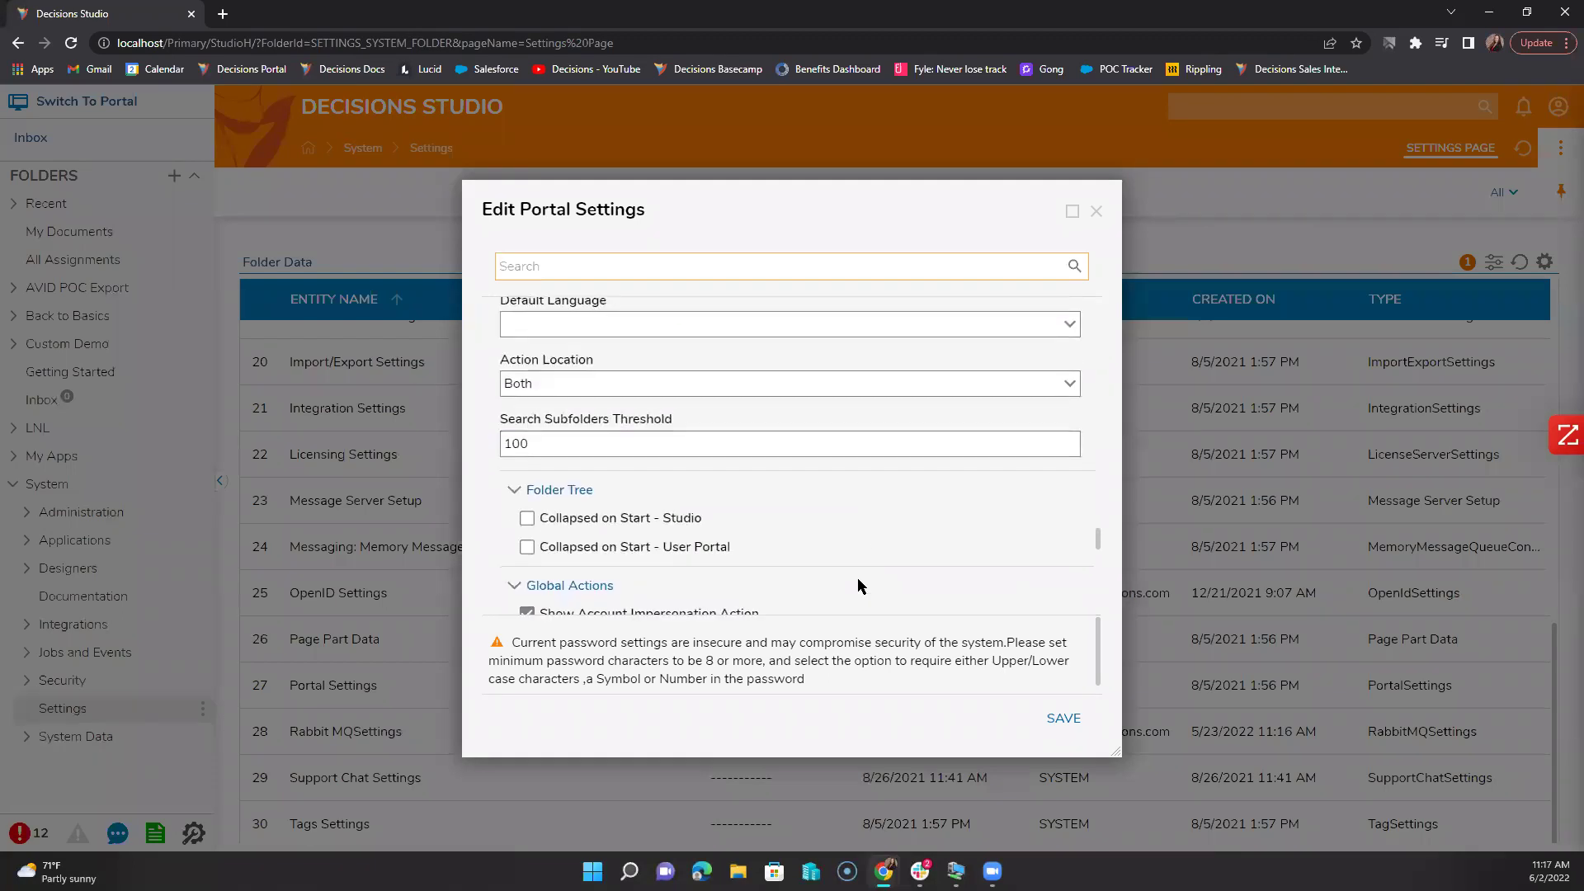
scroll(858, 586, "down", 1)
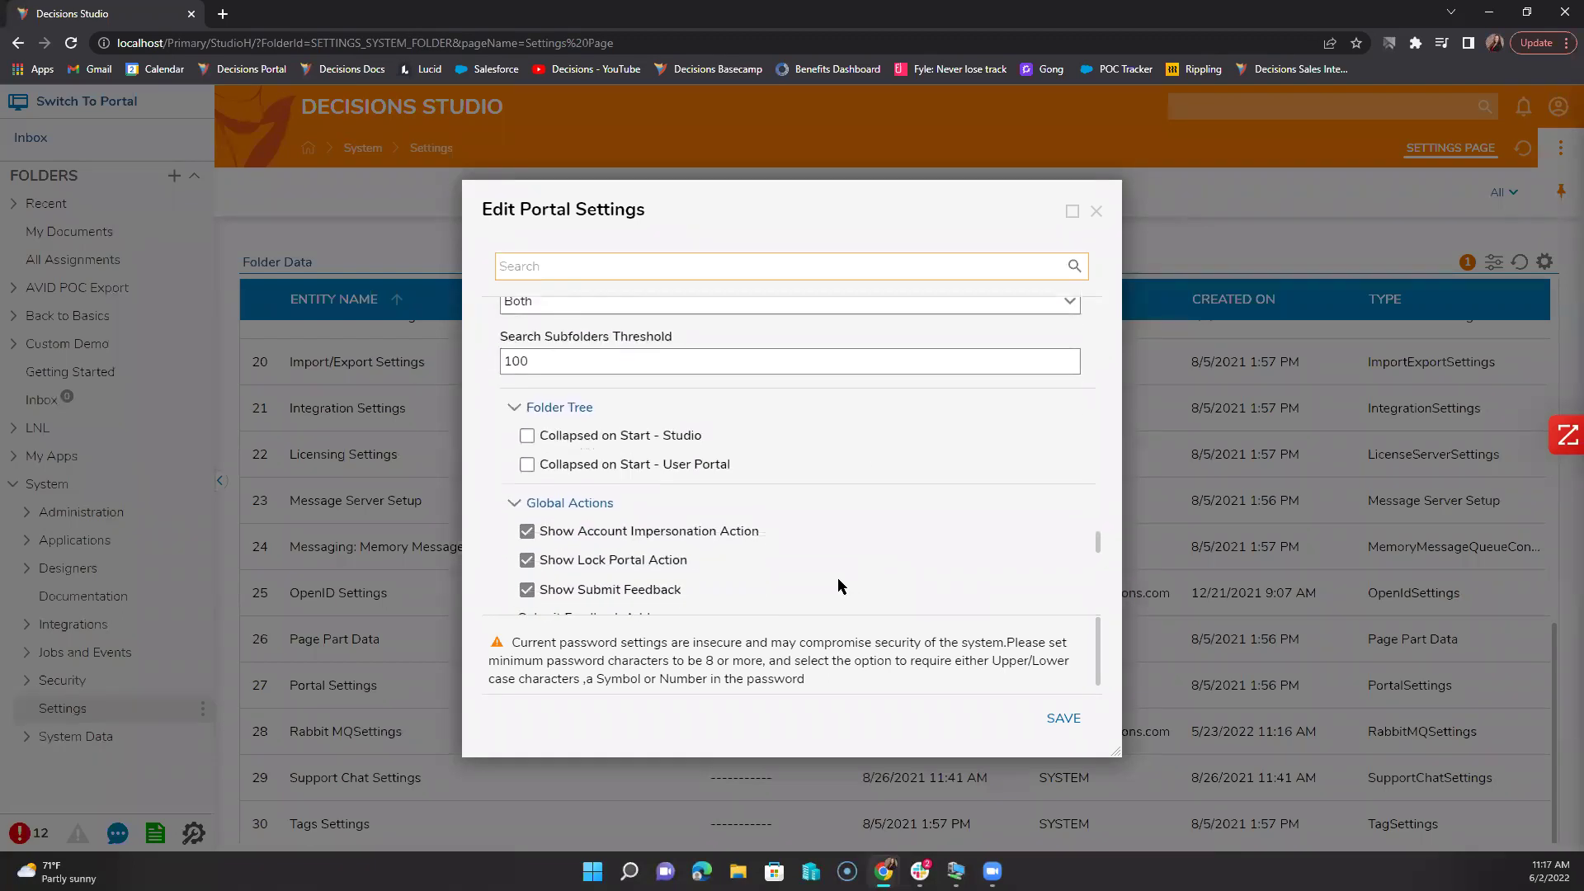
scroll(820, 577, "down", 2)
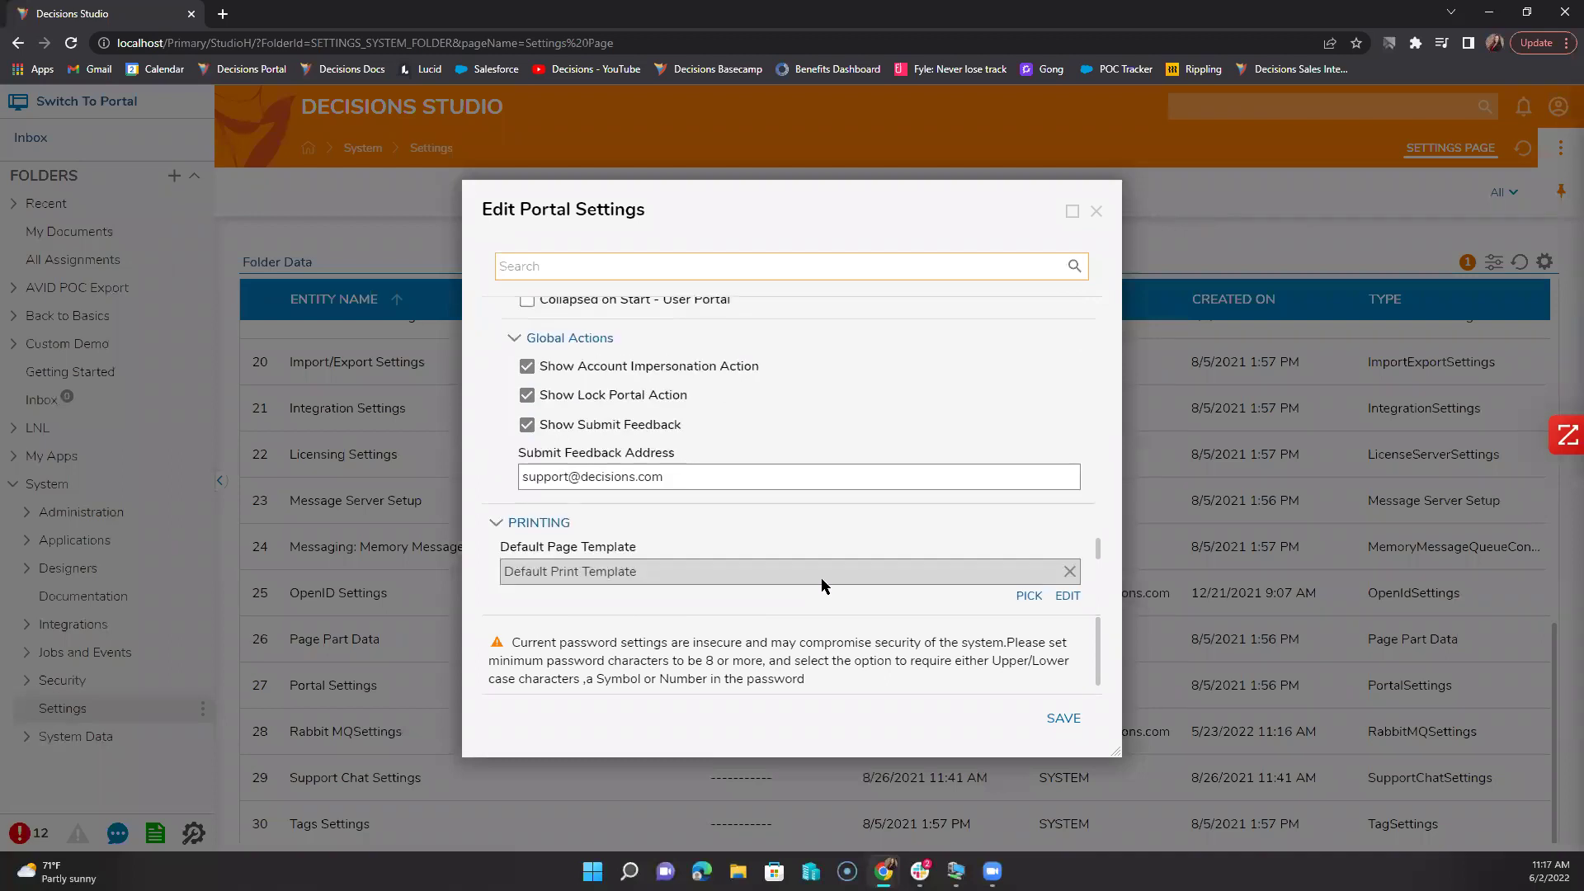
scroll(816, 594, "down", 1)
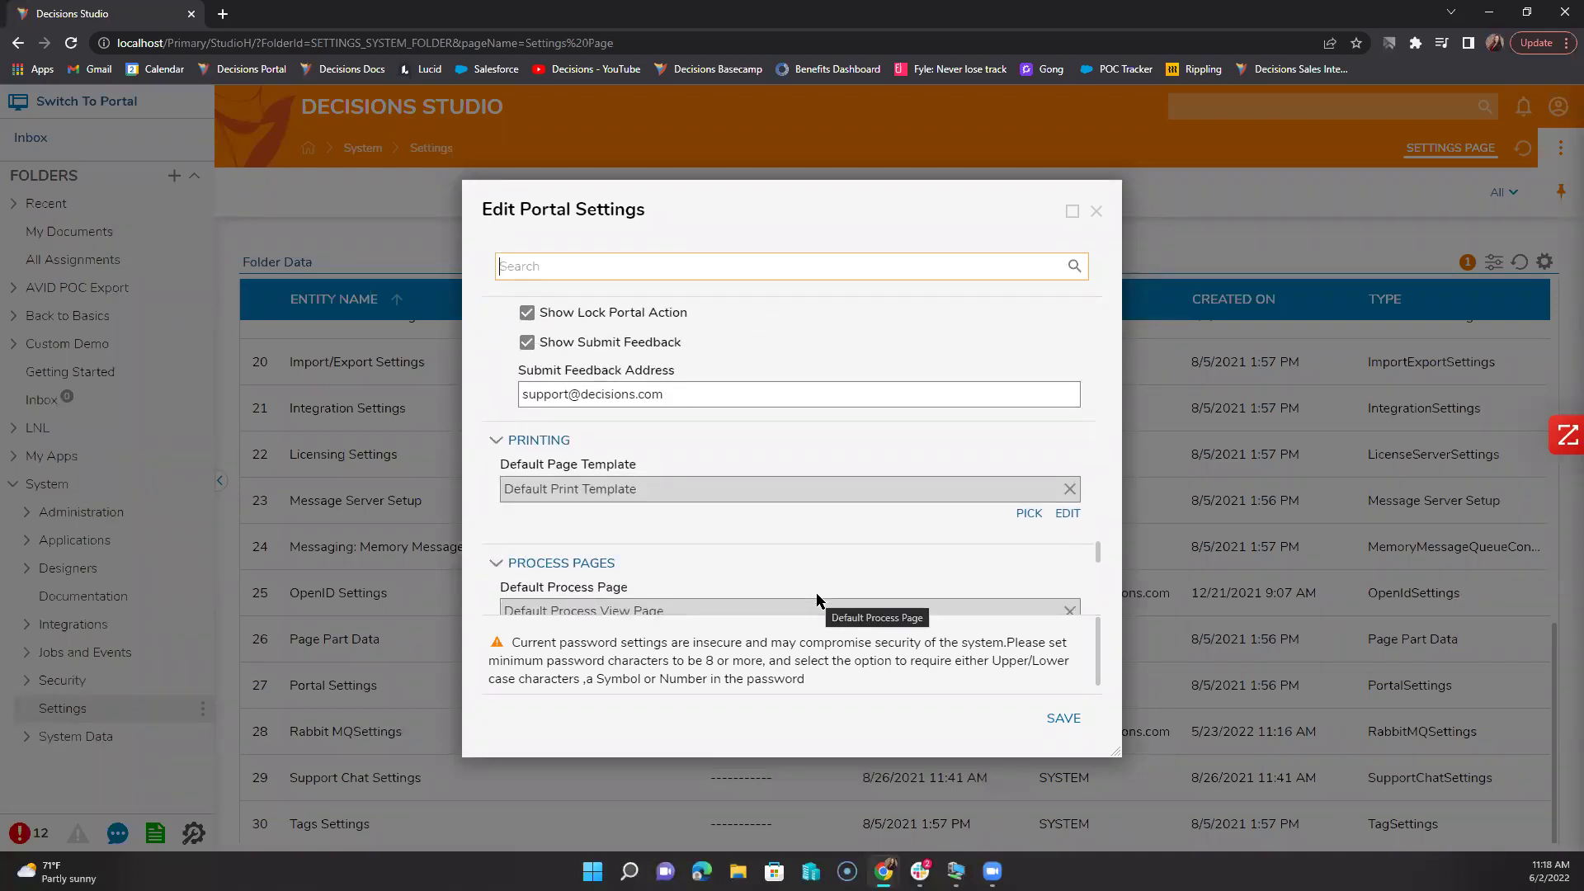
scroll(817, 594, "down", 4)
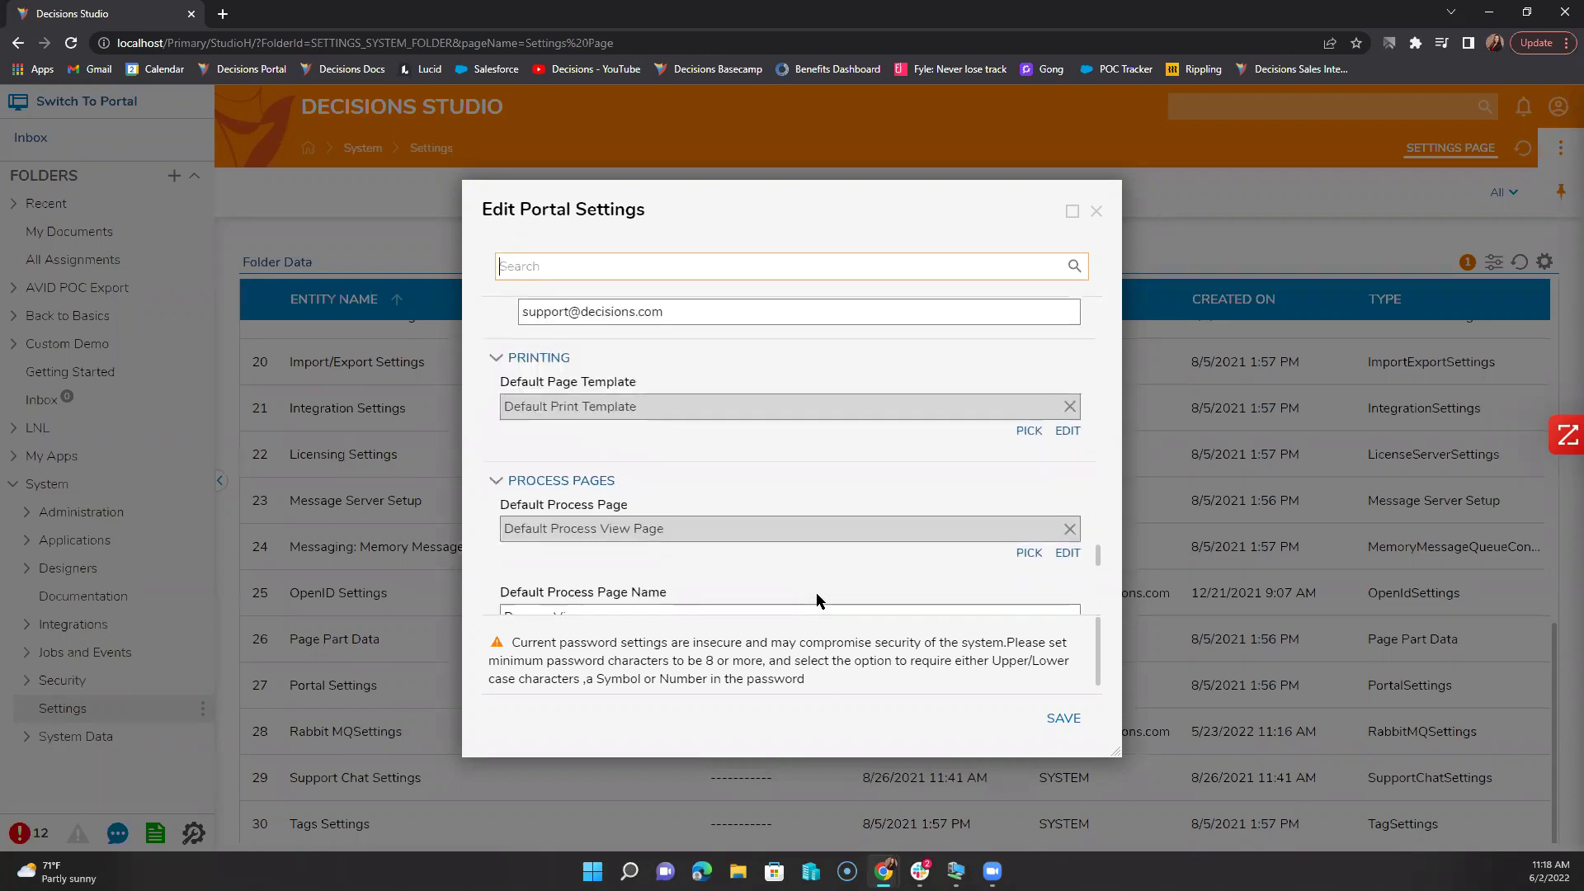
scroll(817, 595, "down", 3)
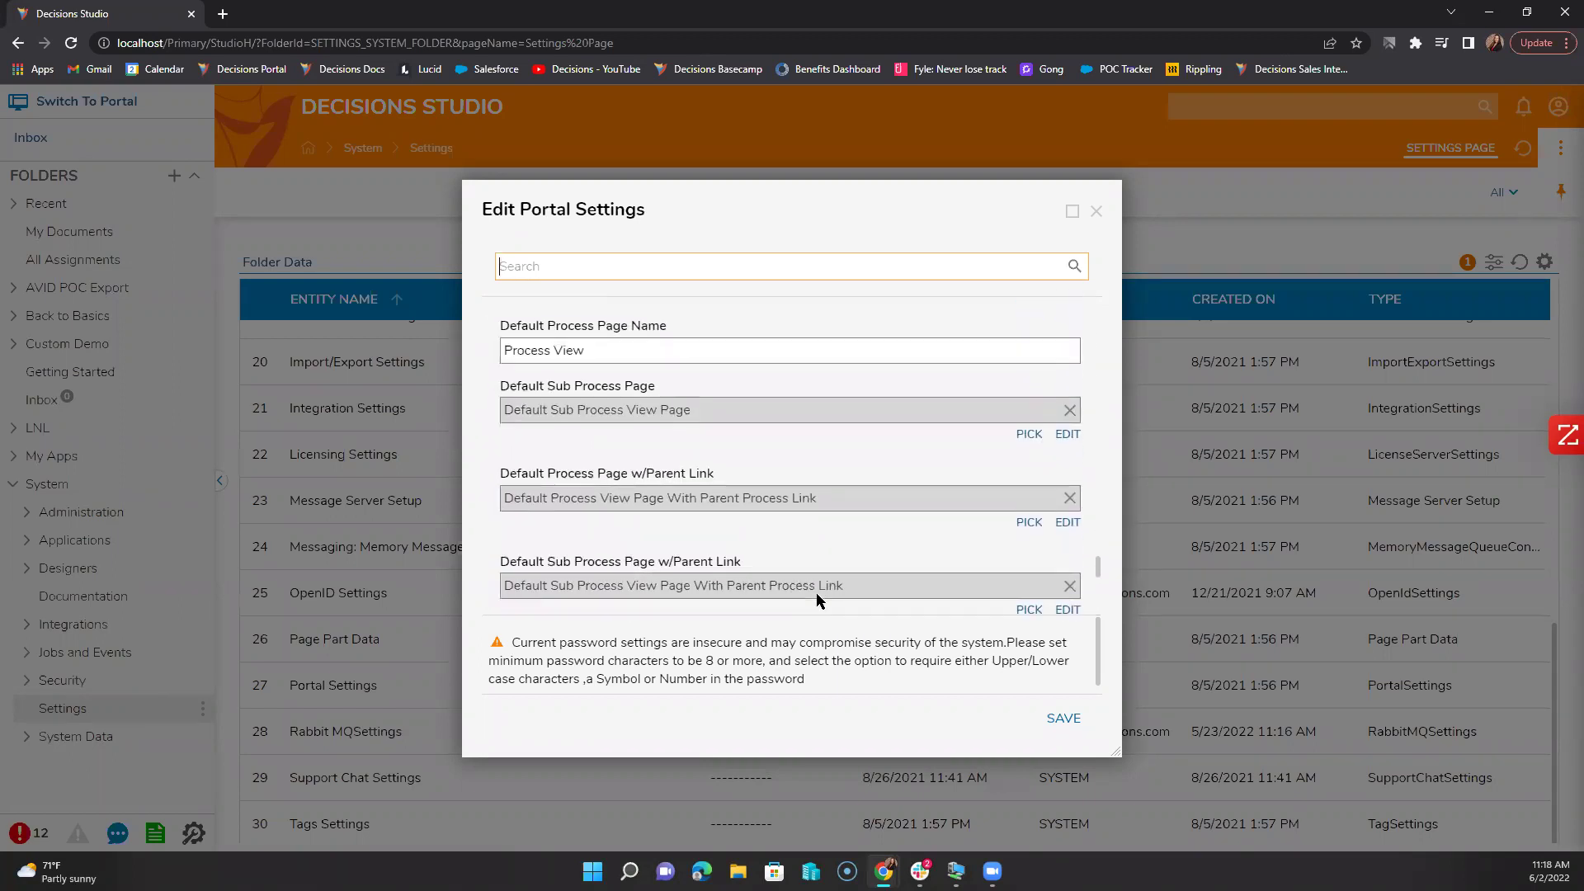
left_click(759, 518)
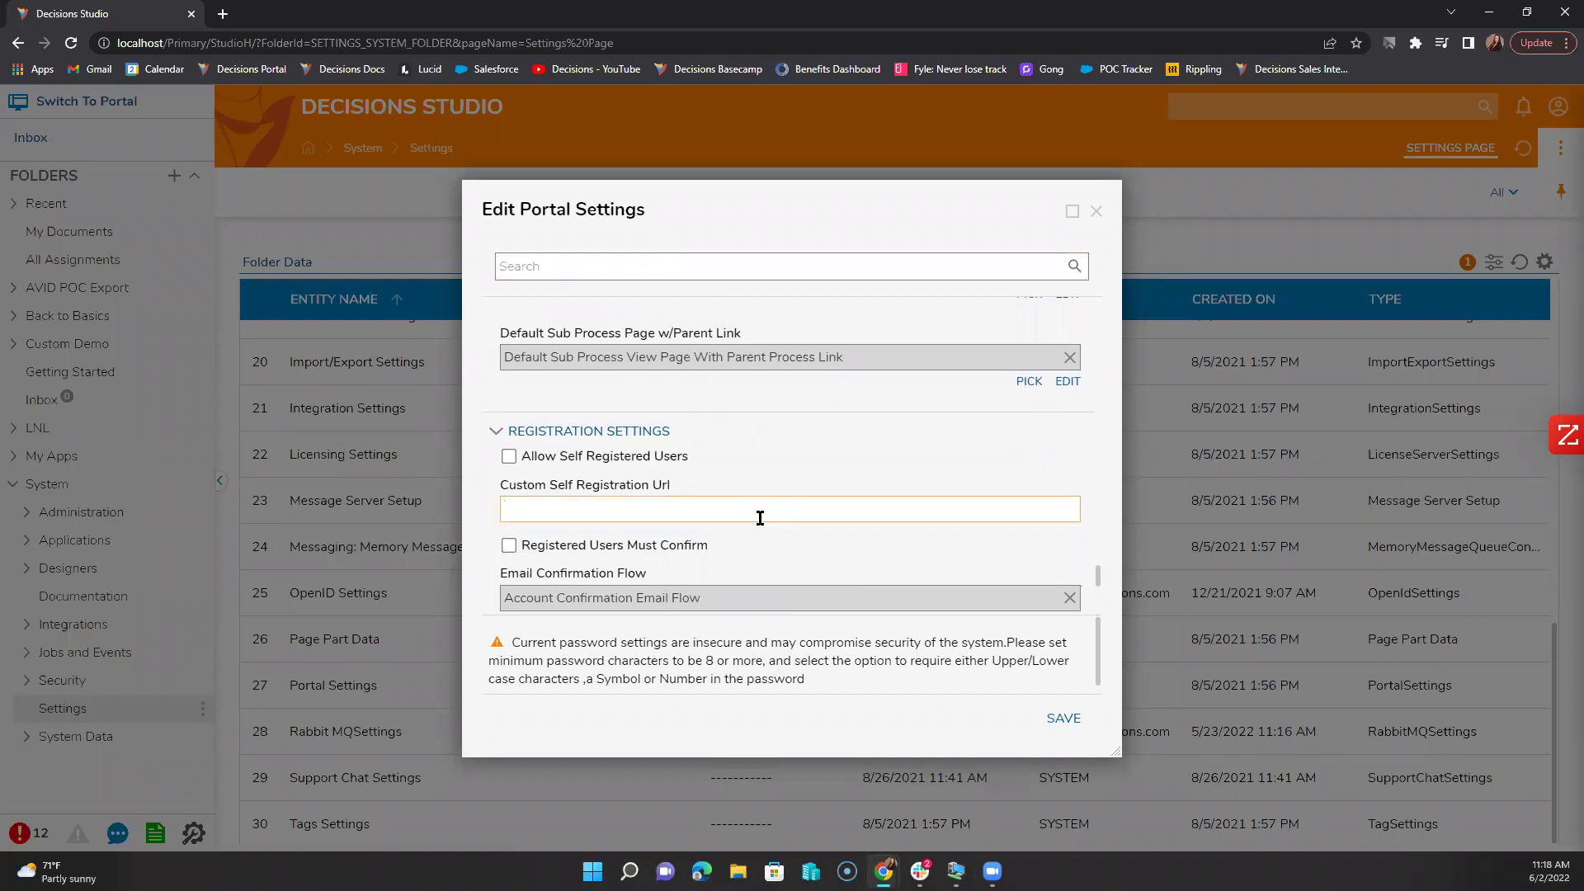
scroll(760, 517, "down", 3)
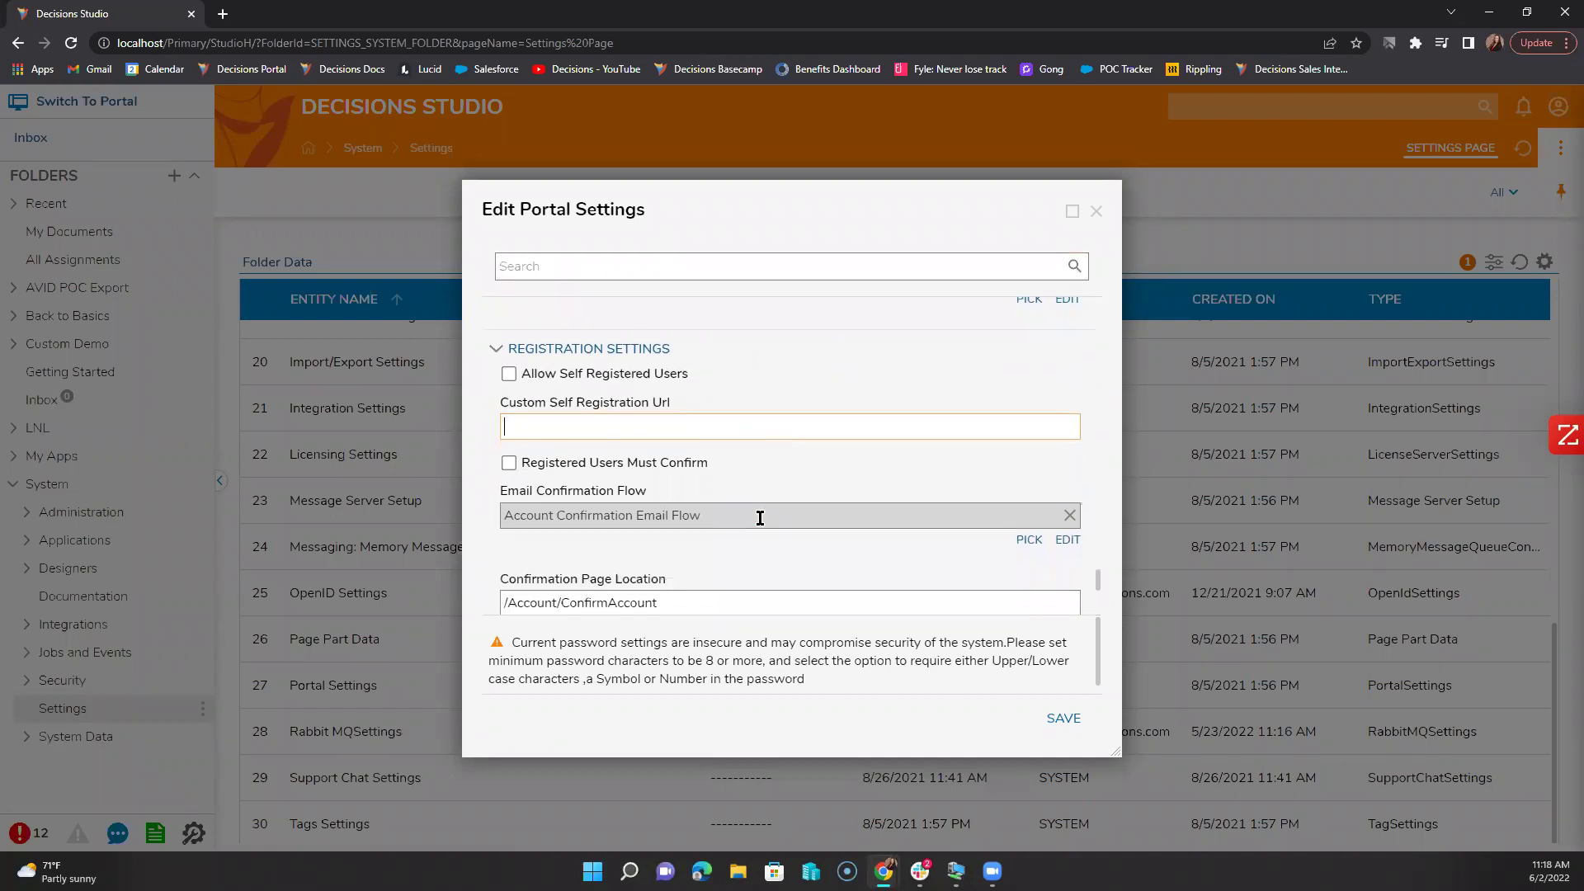
scroll(759, 518, "up", 1)
scroll(757, 517, "down", 2)
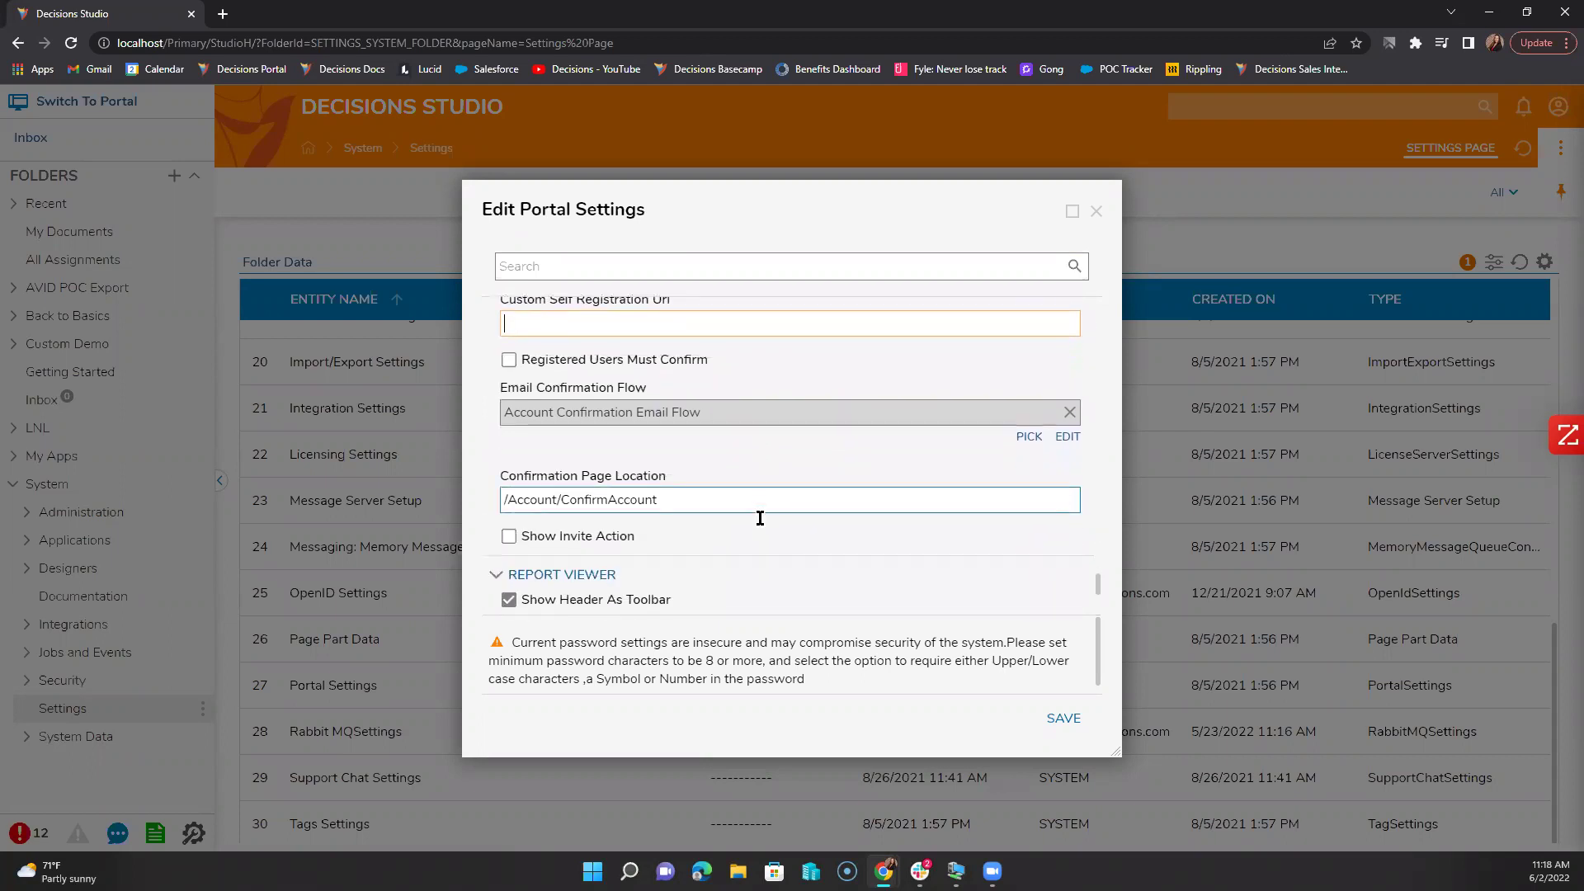
scroll(759, 520, "down", 3)
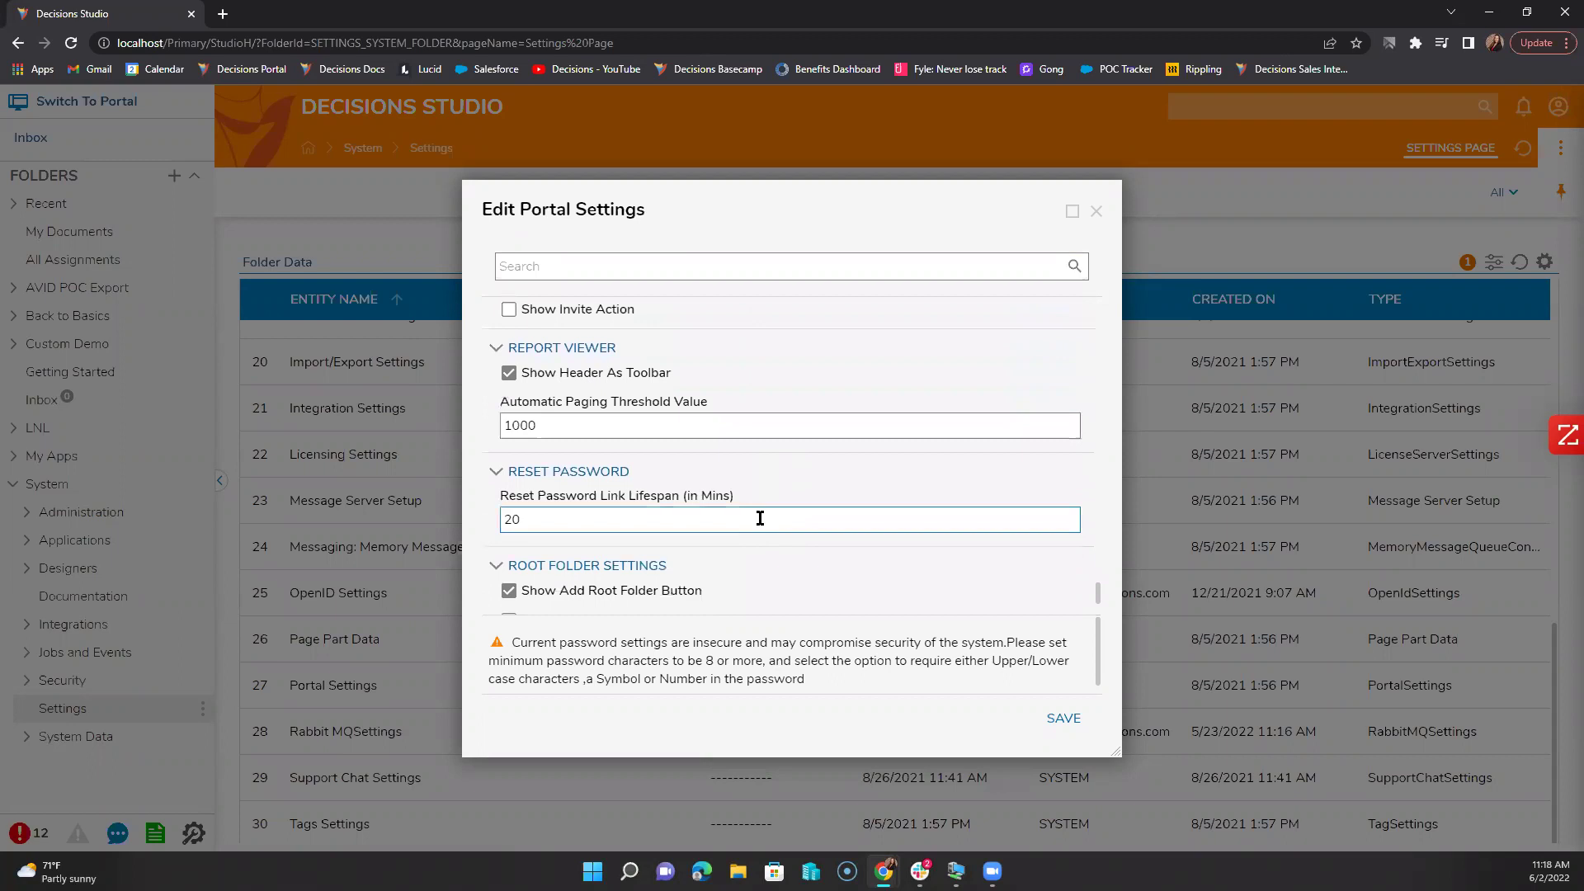
scroll(759, 525, "down", 1)
scroll(759, 525, "down", 1)
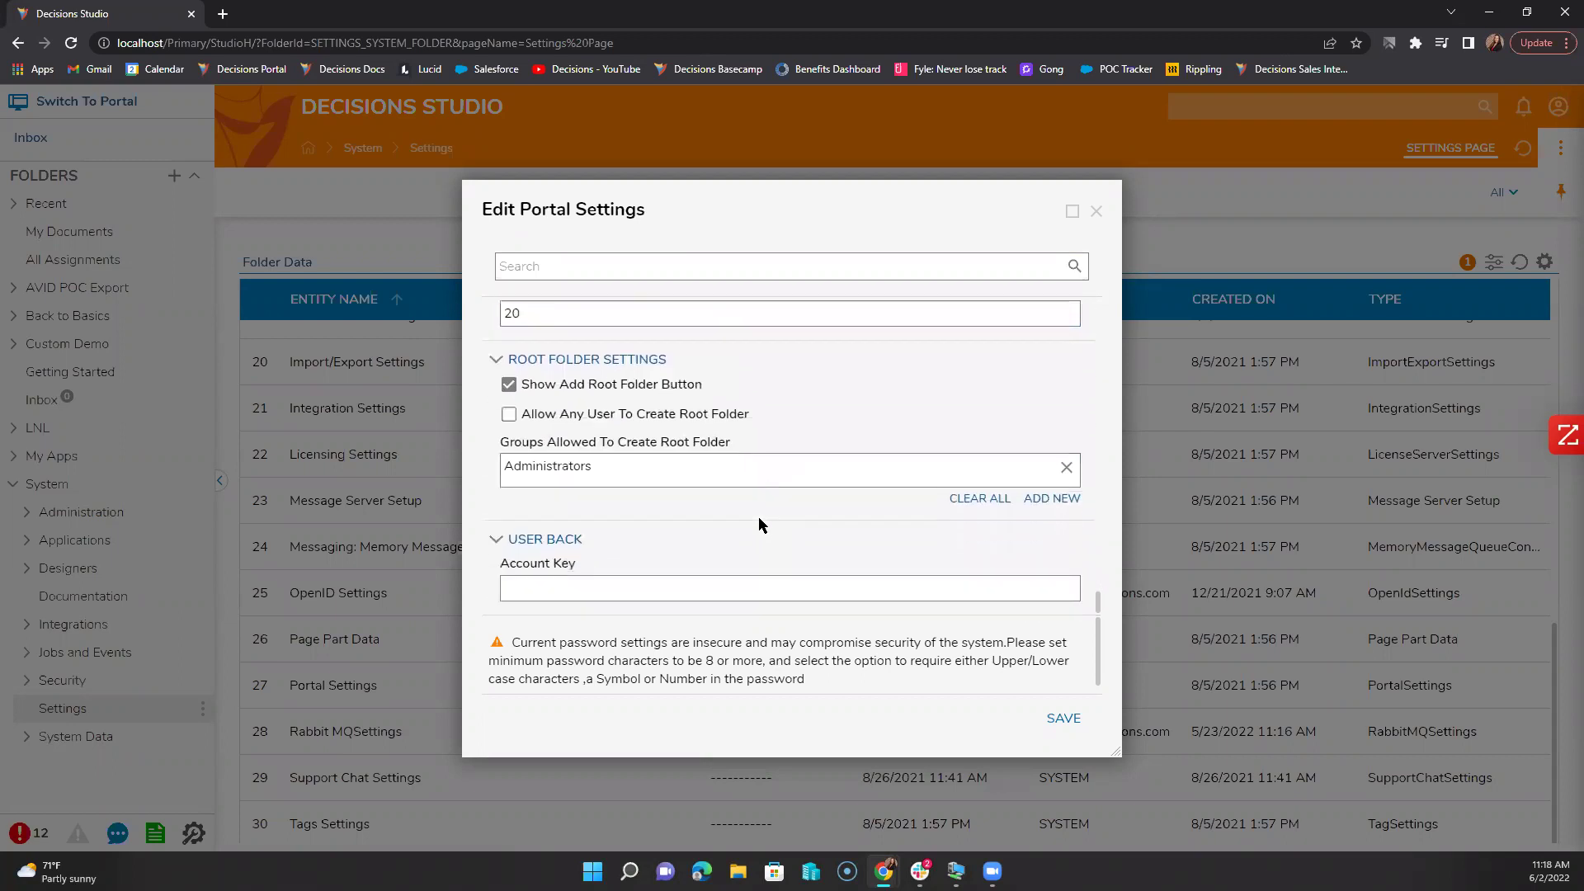
Step: Close Edit Portal Settings and set the folder tree's User Portal Visibility to Hide
left_click(1097, 213)
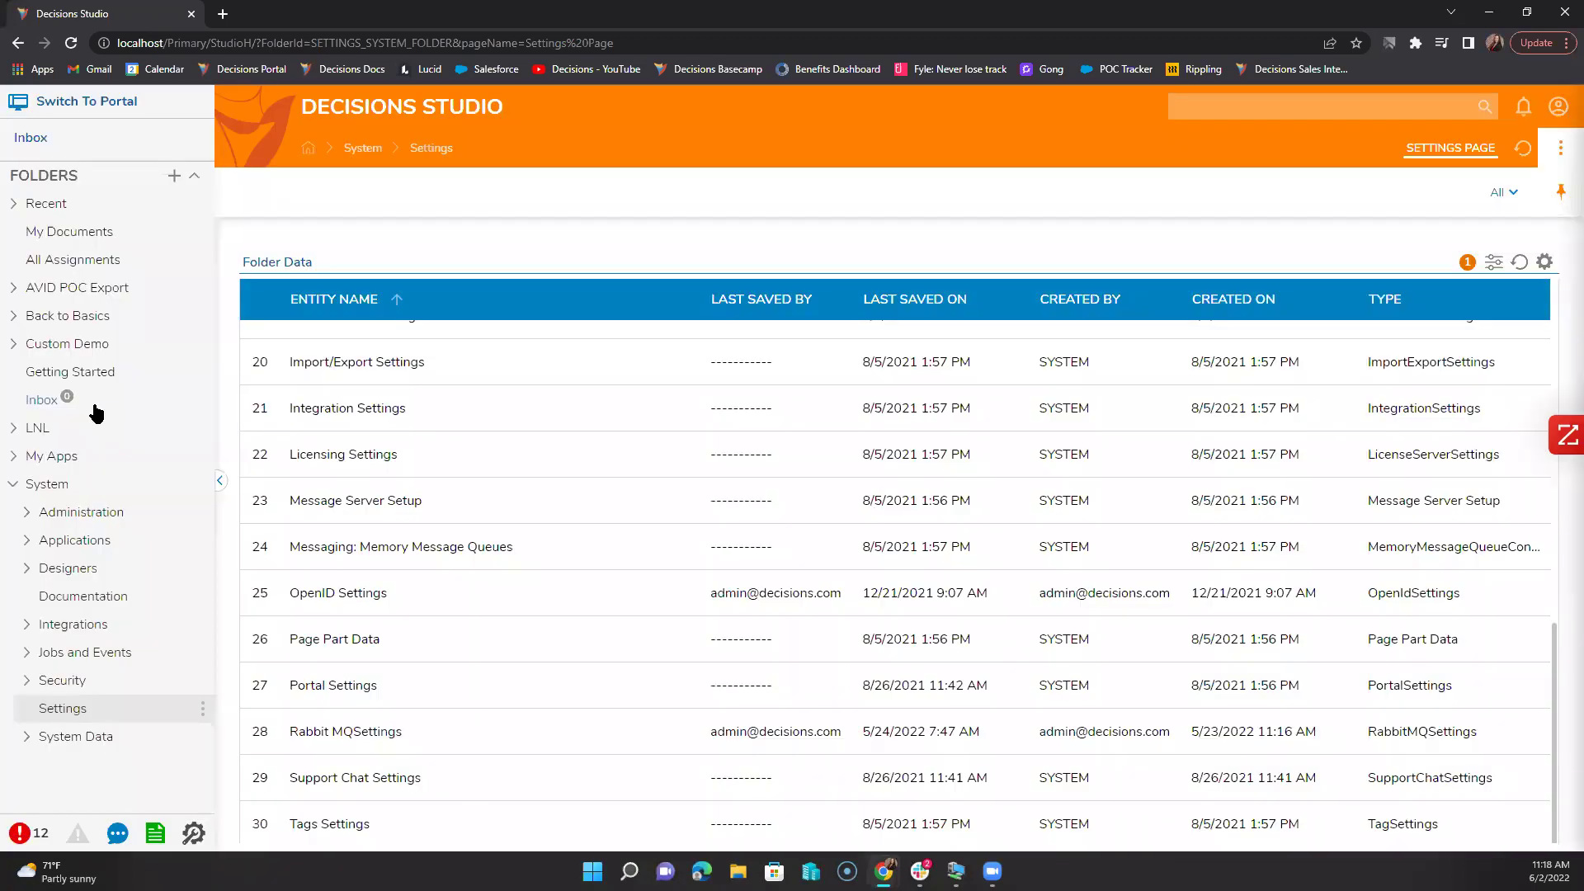
right_click(96, 413)
mouse_move(244, 417)
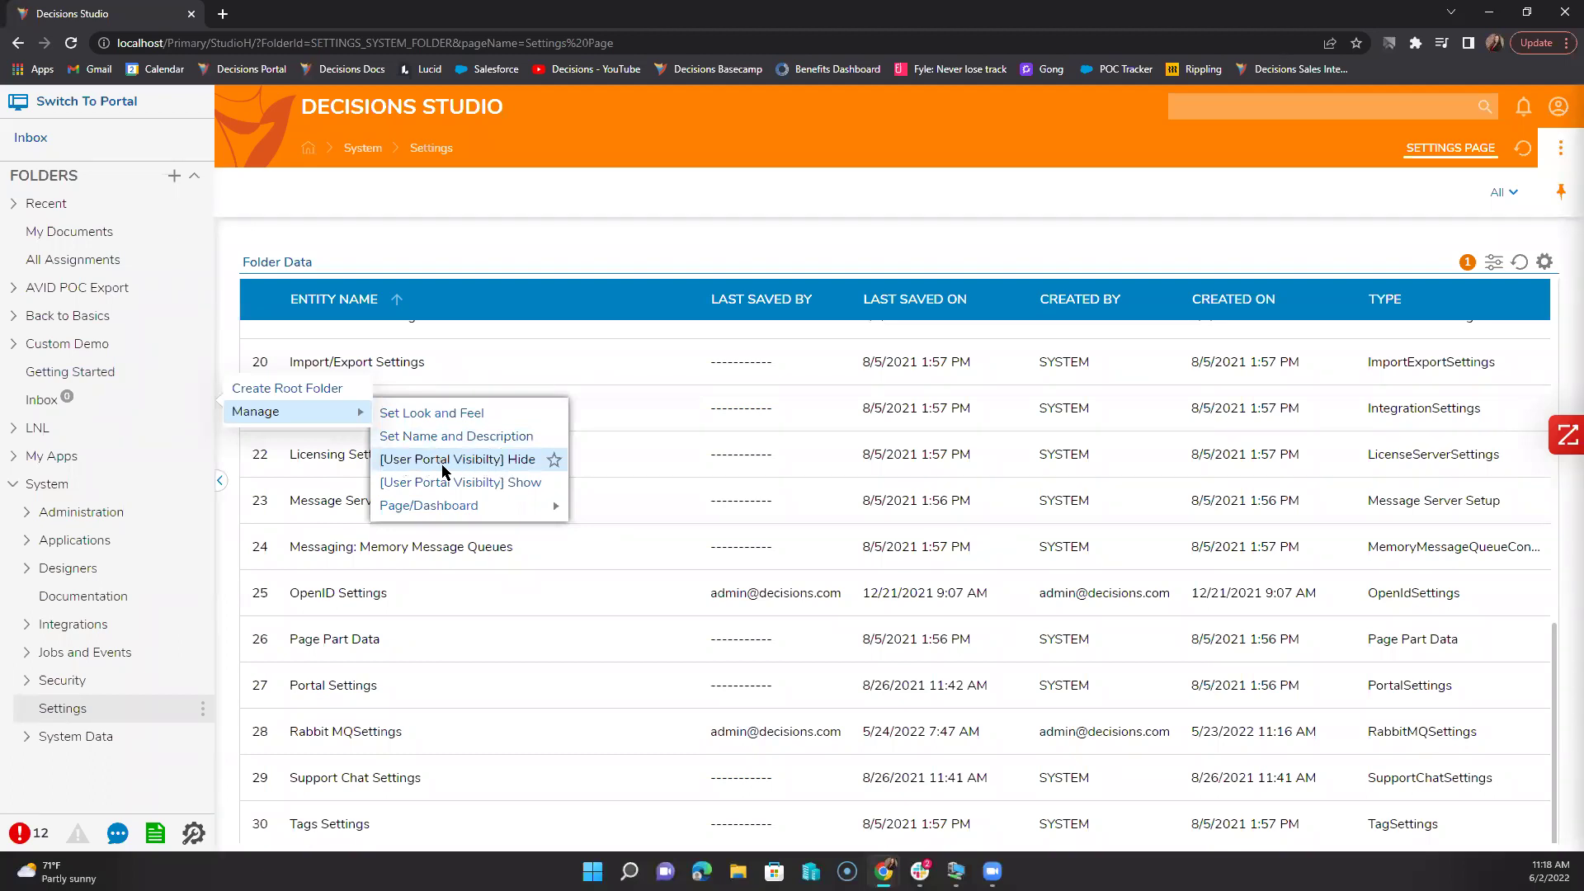
left_click(487, 469)
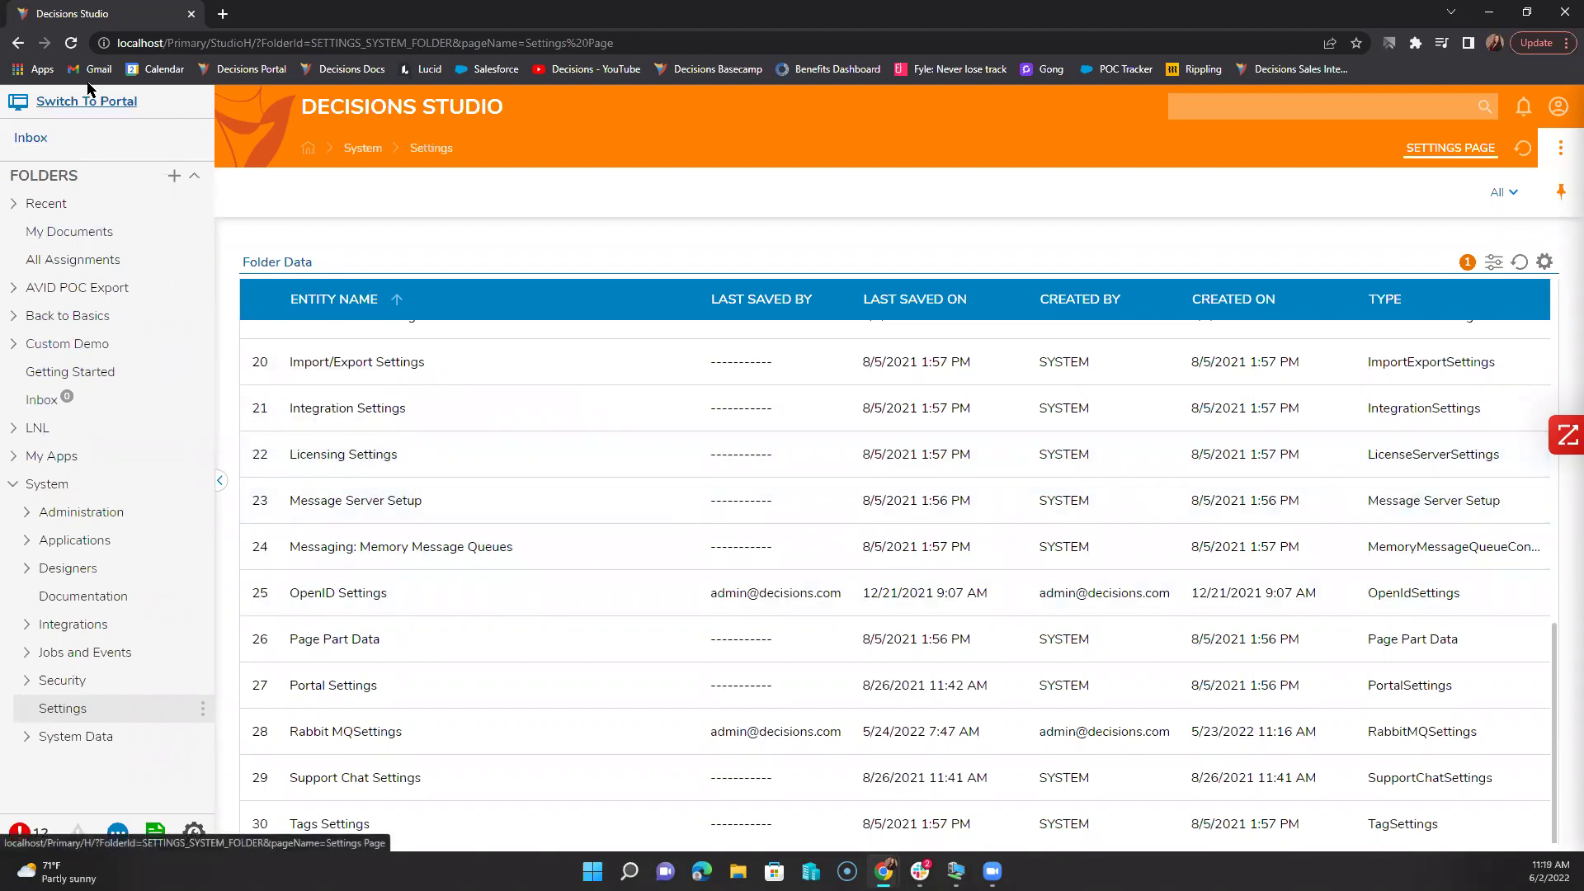
Step: Preview the portal, return to Studio, and reset the folder tree's User Portal Visibility
left_click(74, 103)
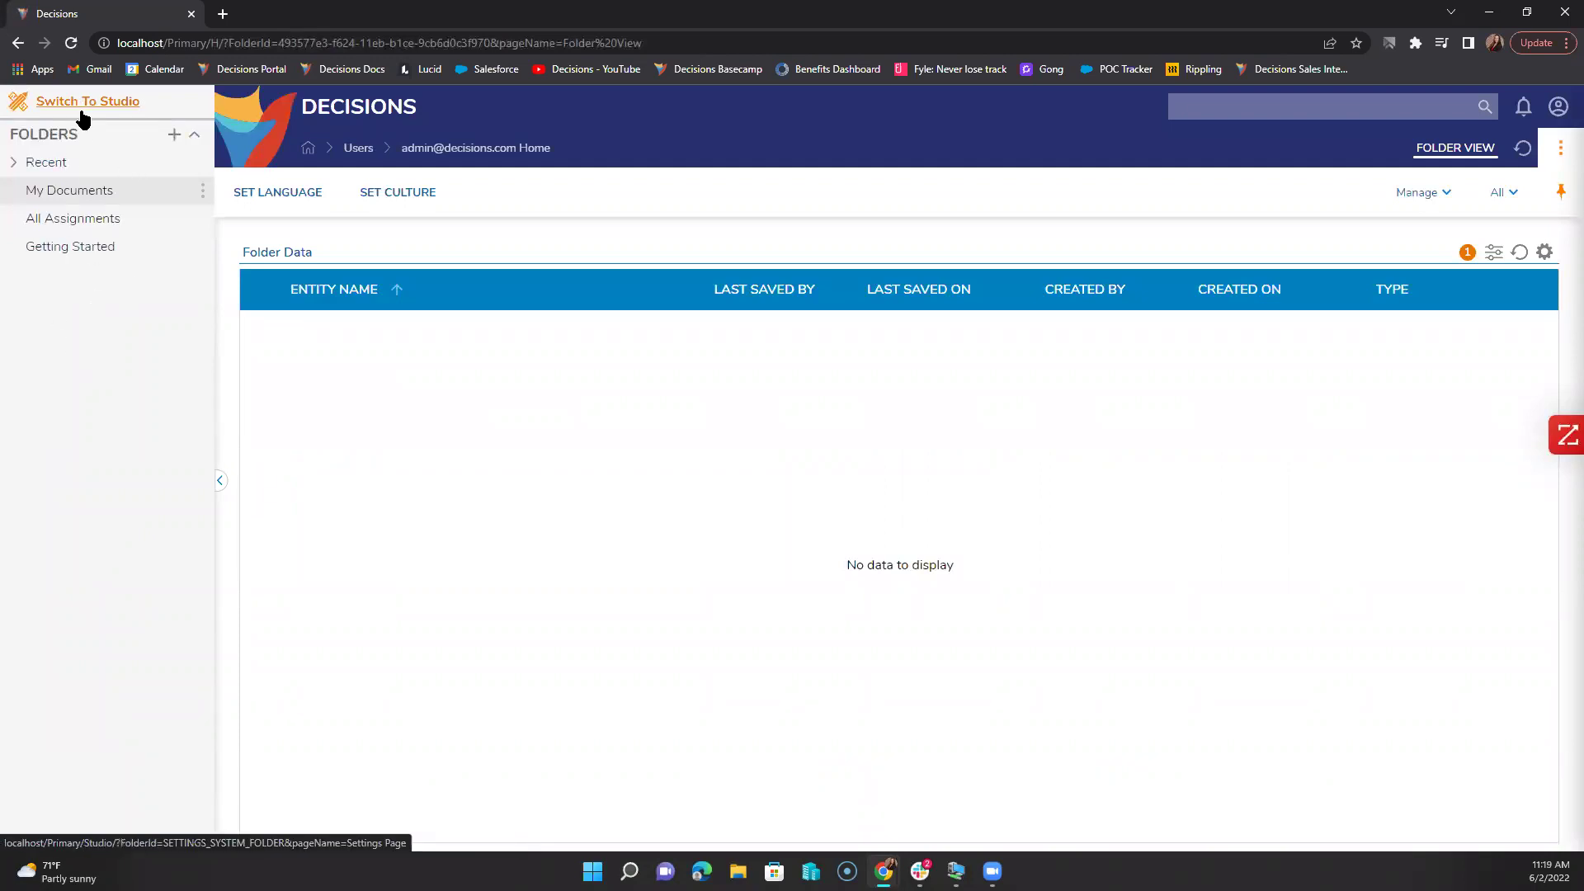
left_click(81, 106)
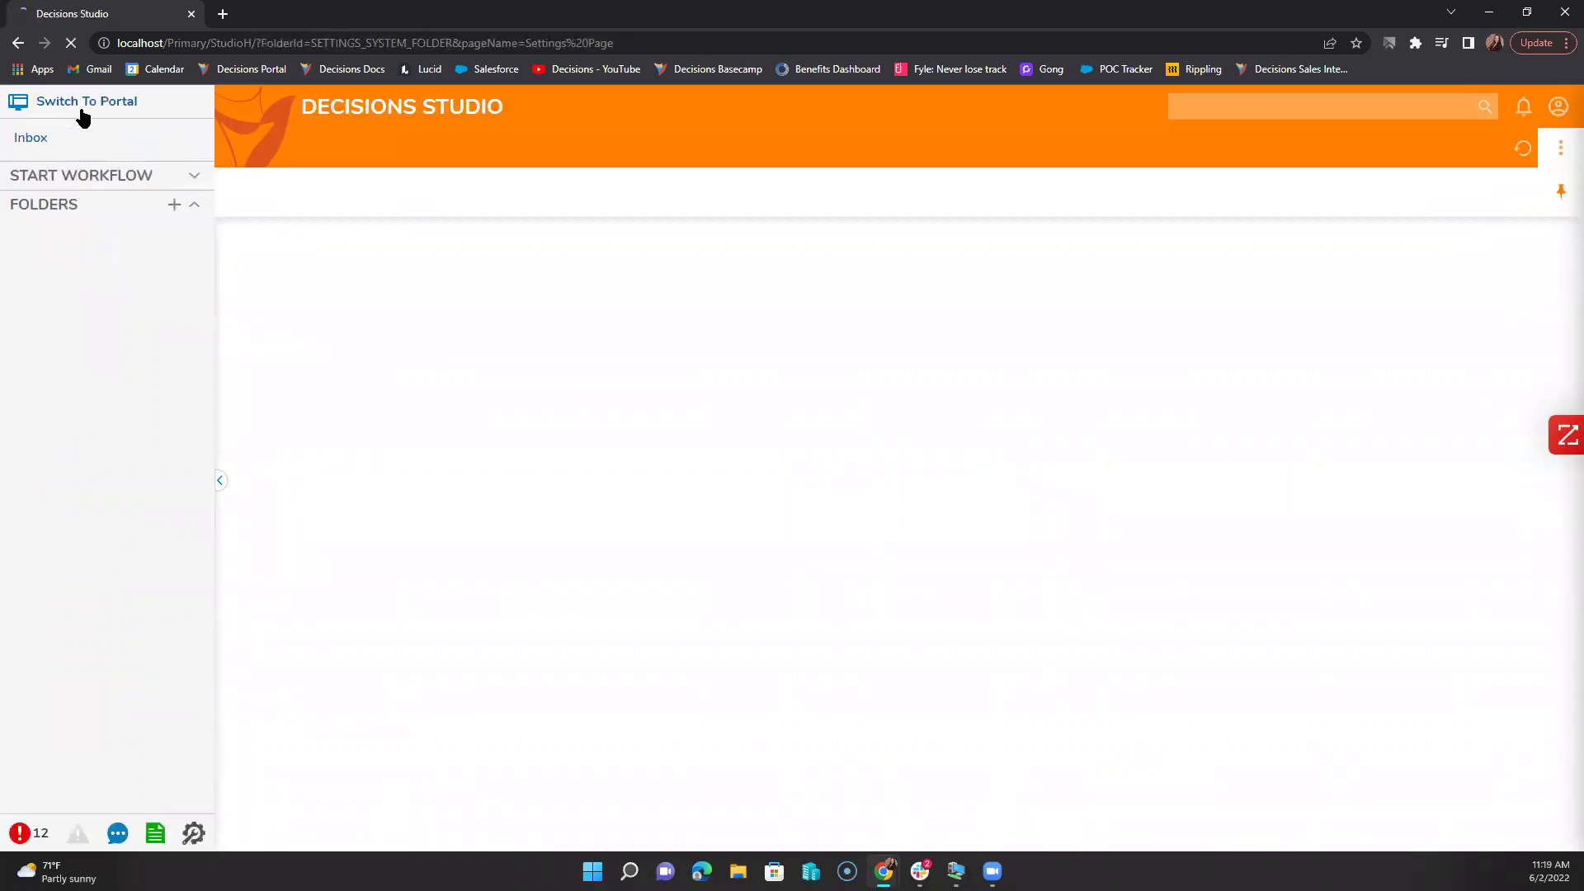
right_click(95, 419)
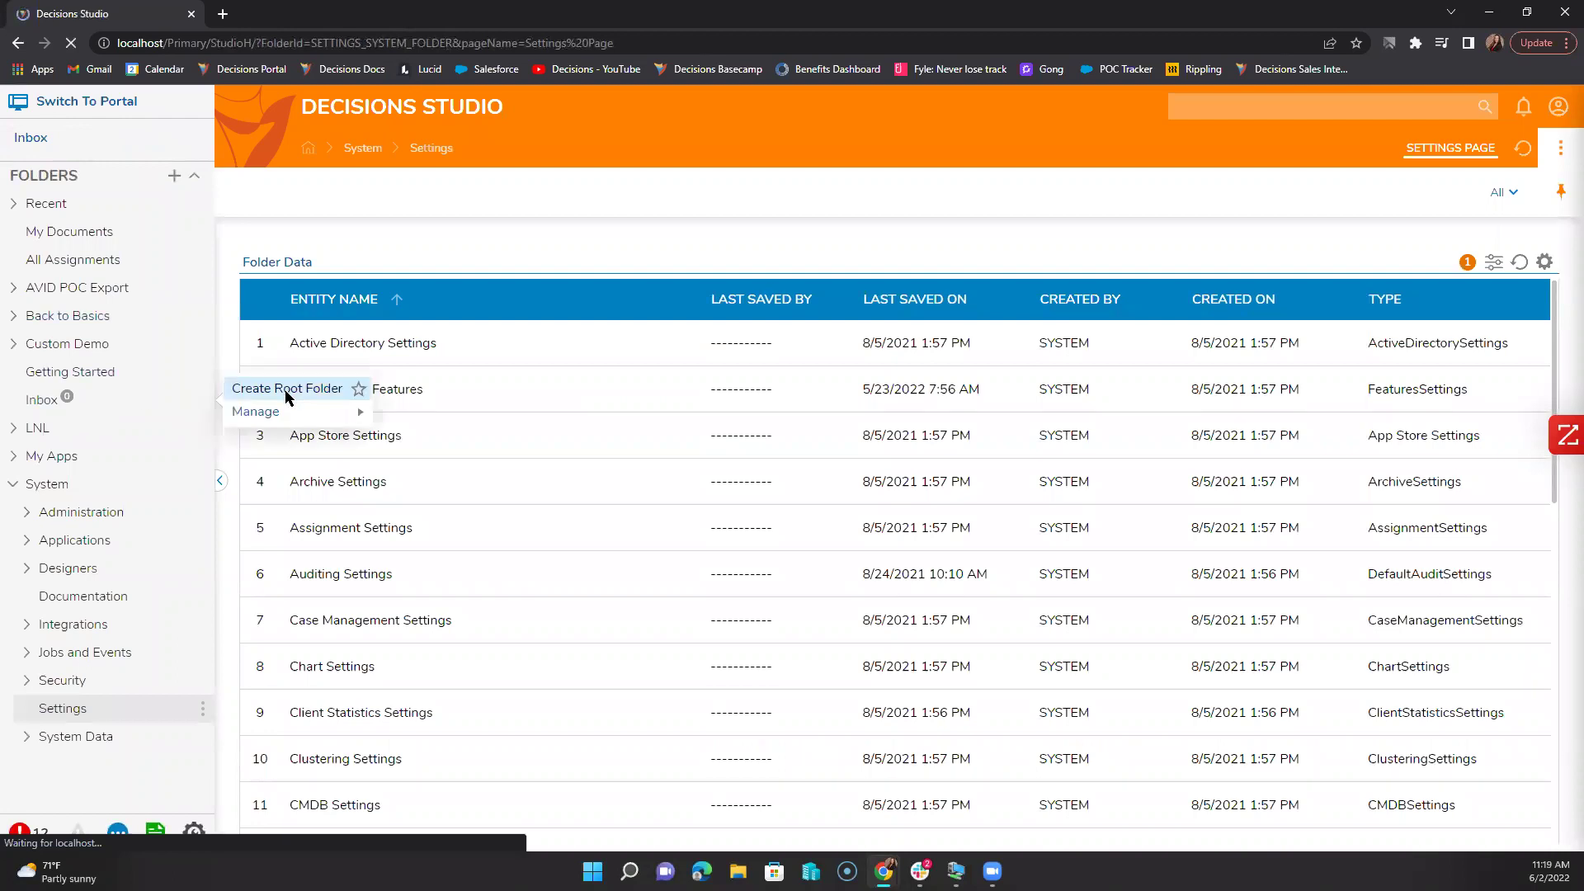
left_click(449, 462)
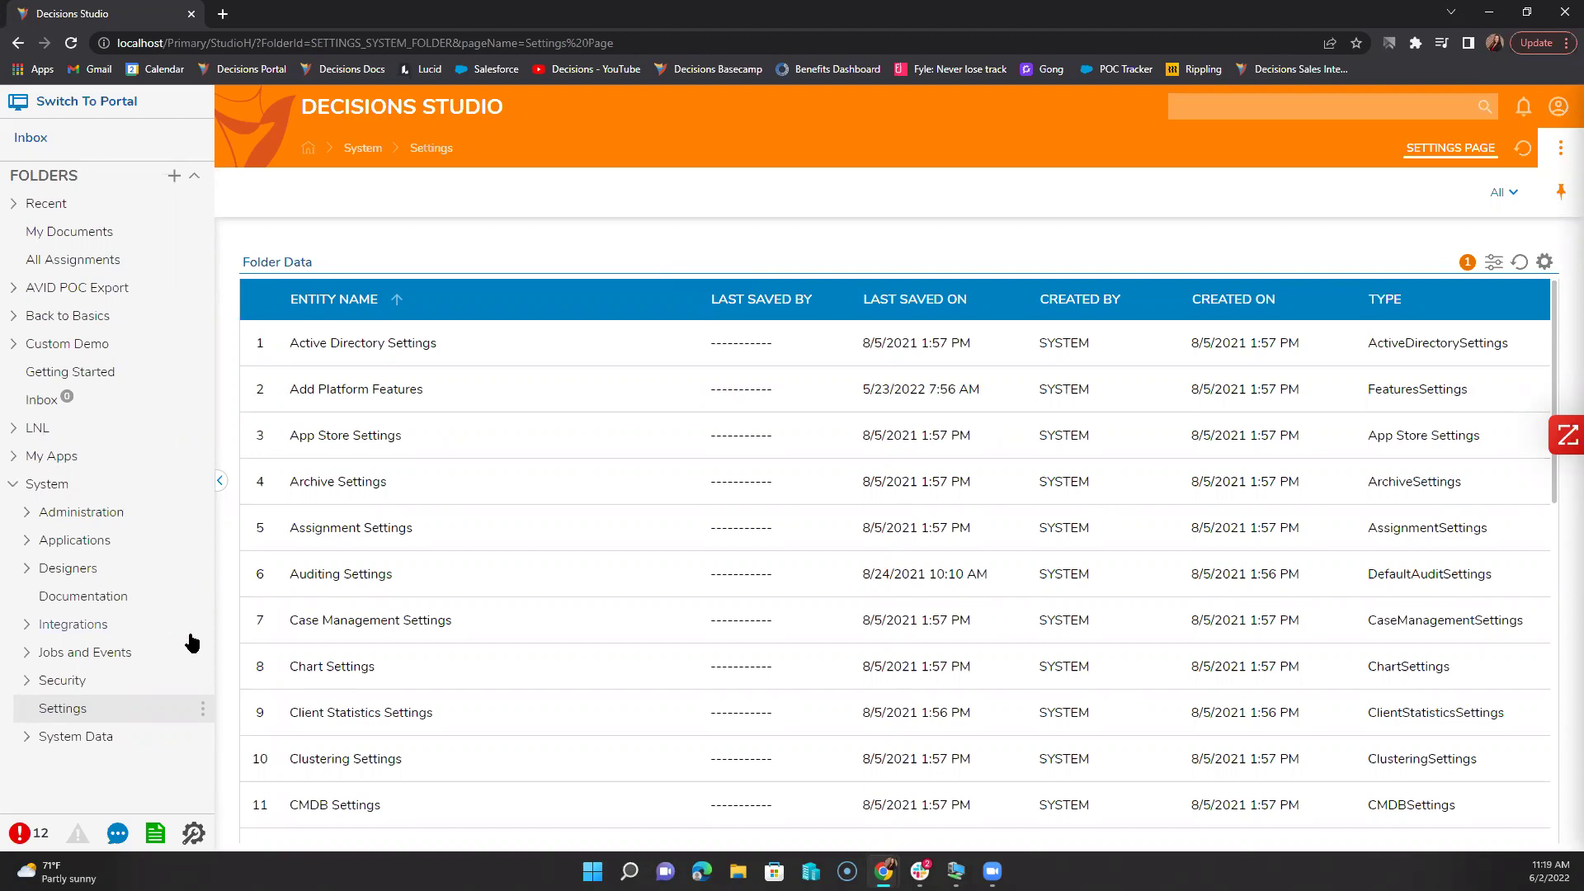
scroll(464, 726, "down", 2)
scroll(464, 719, "down", 6)
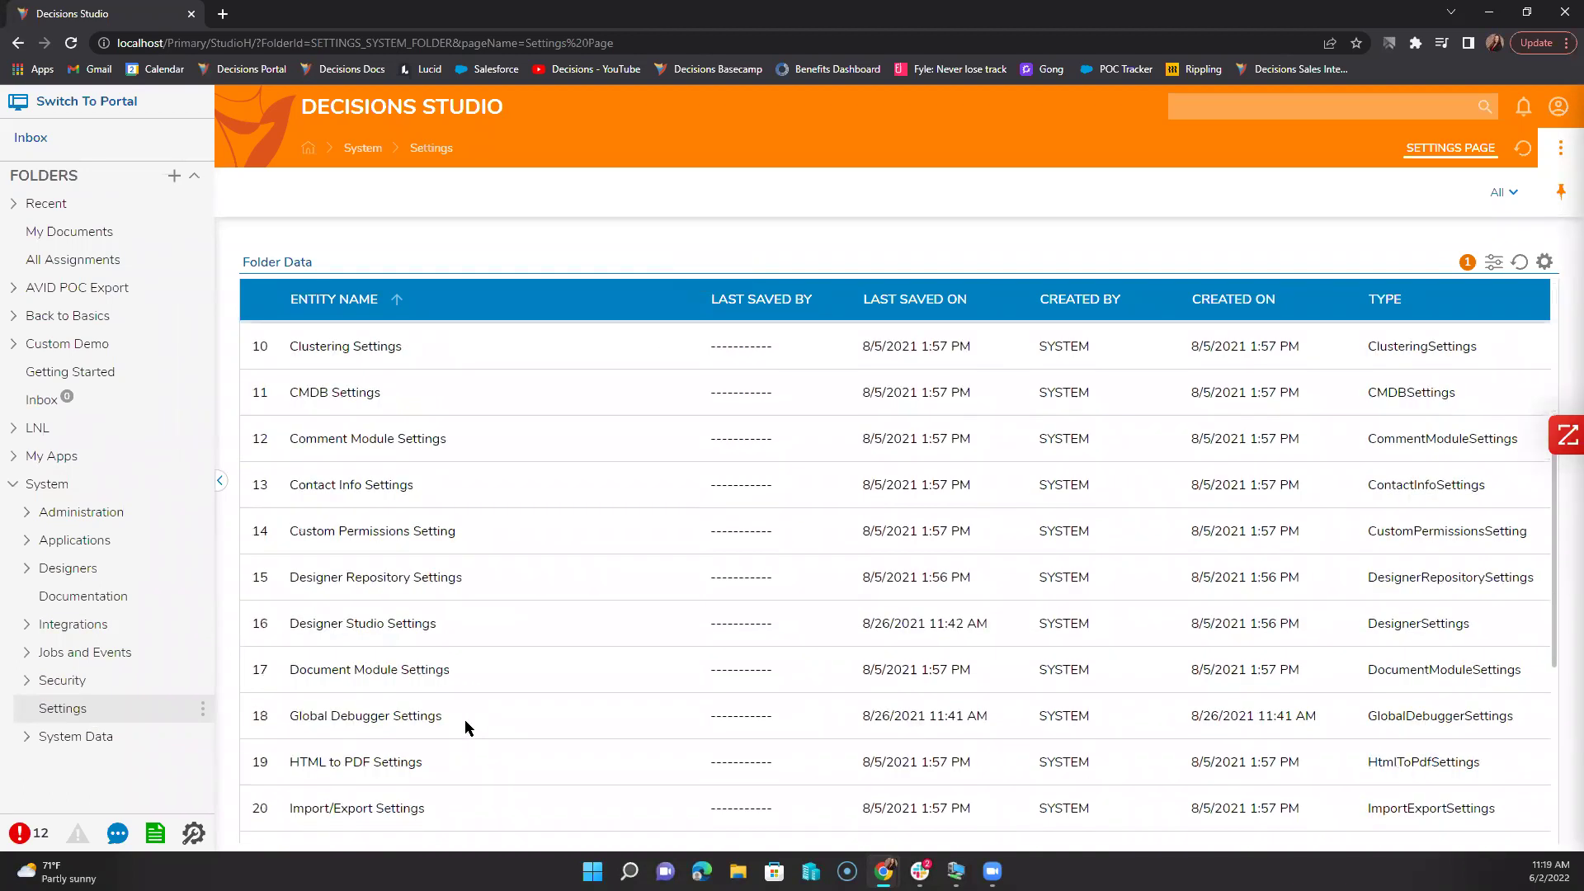
Step: Open the Portal Settings entry and scroll through its options
double_click(462, 721)
scroll(714, 513, "down", 15)
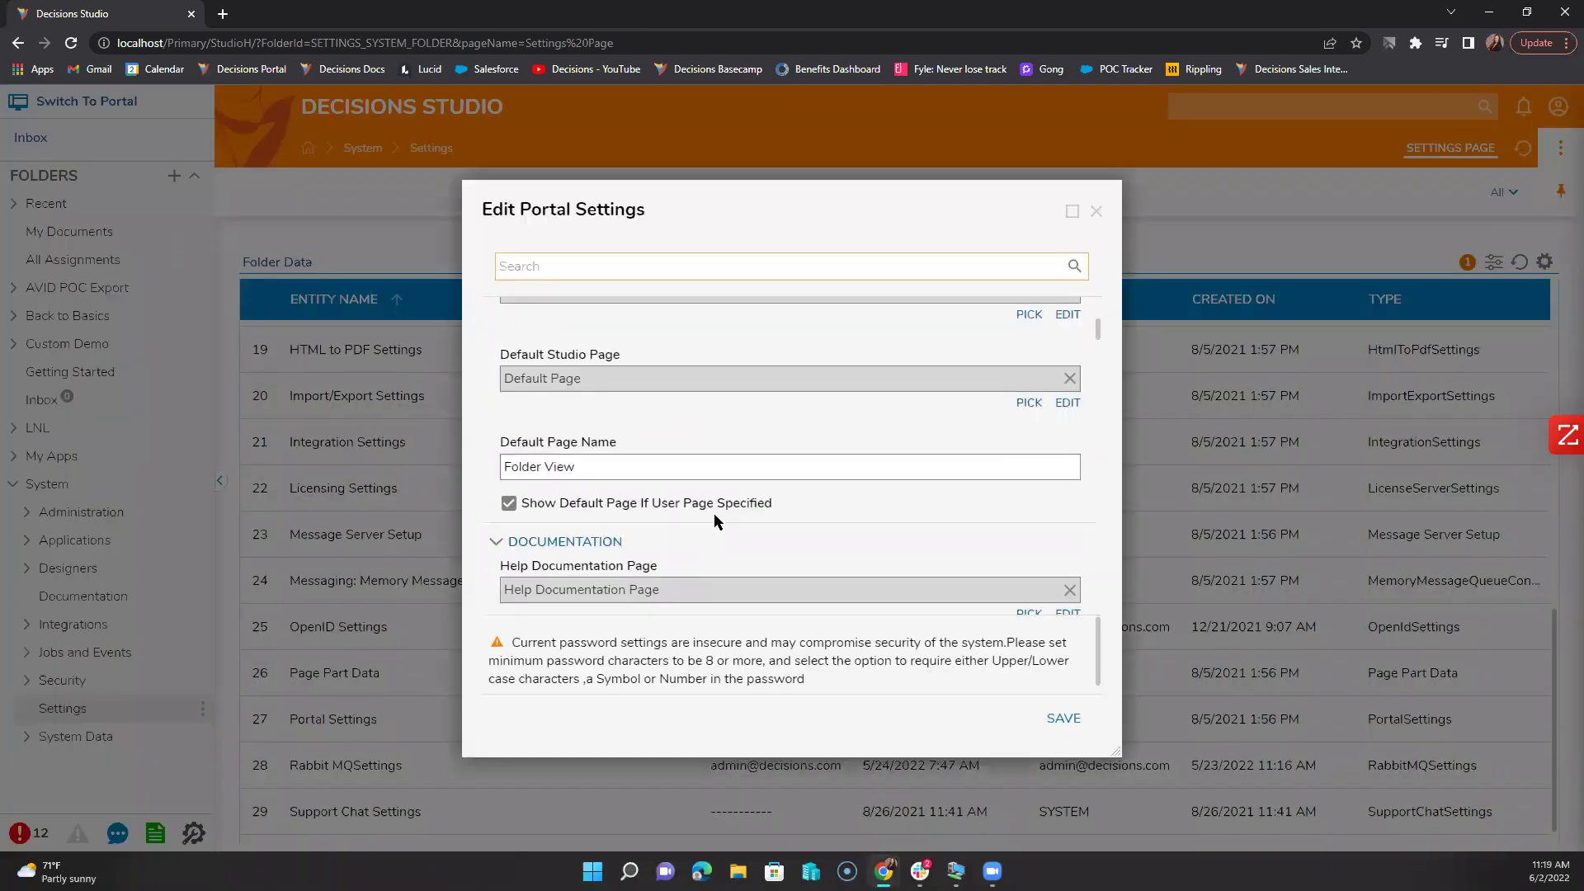
scroll(714, 513, "down", 1)
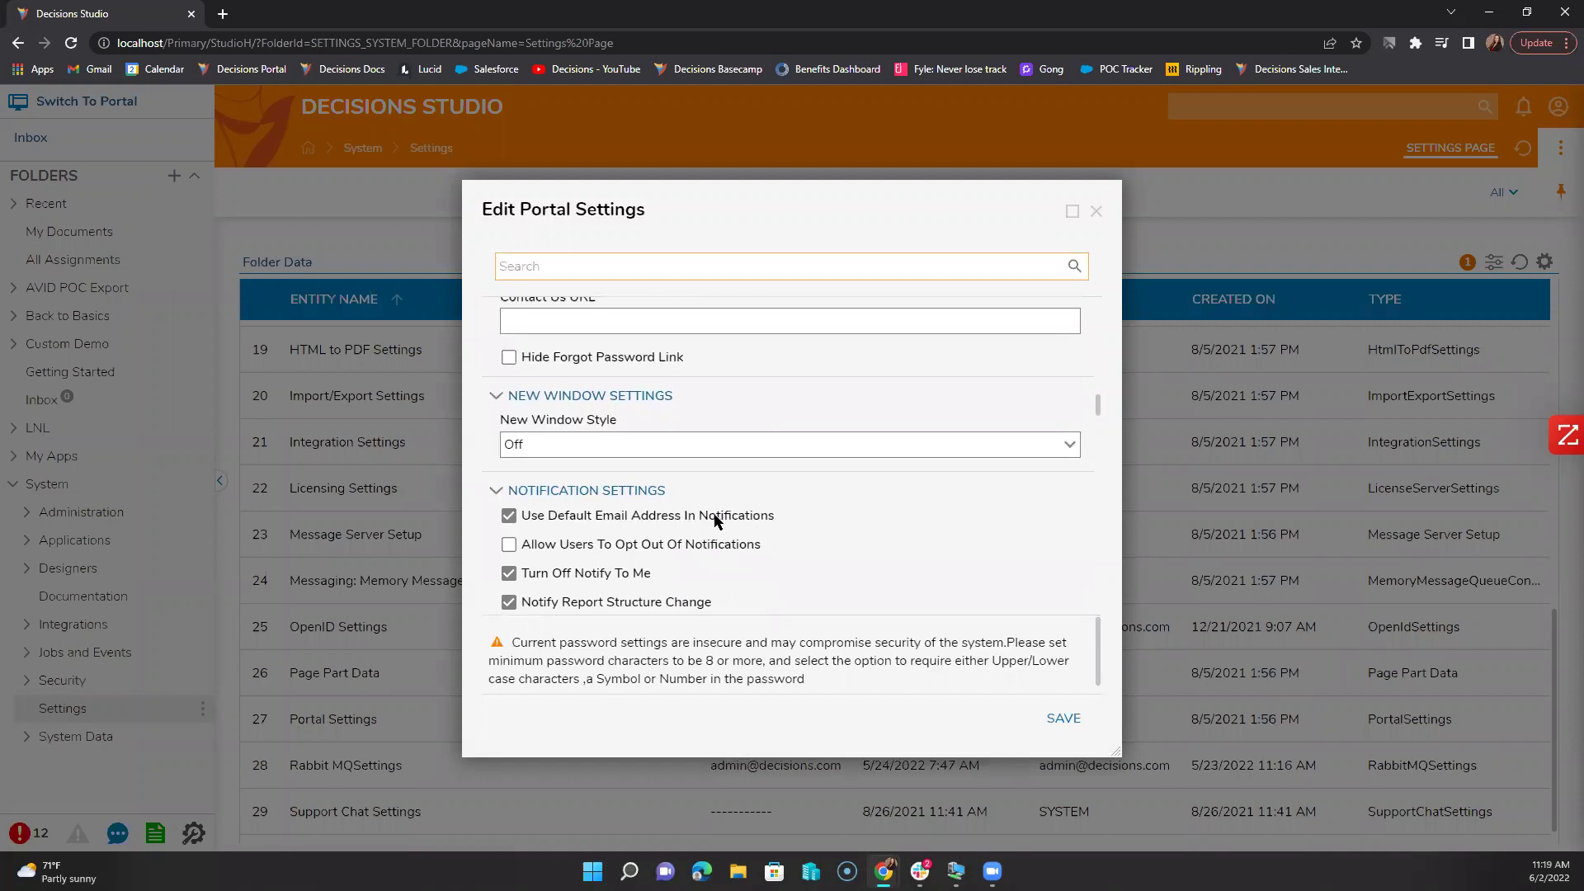
scroll(714, 514, "up", 2)
scroll(715, 514, "down", 4)
scroll(714, 513, "down", 6)
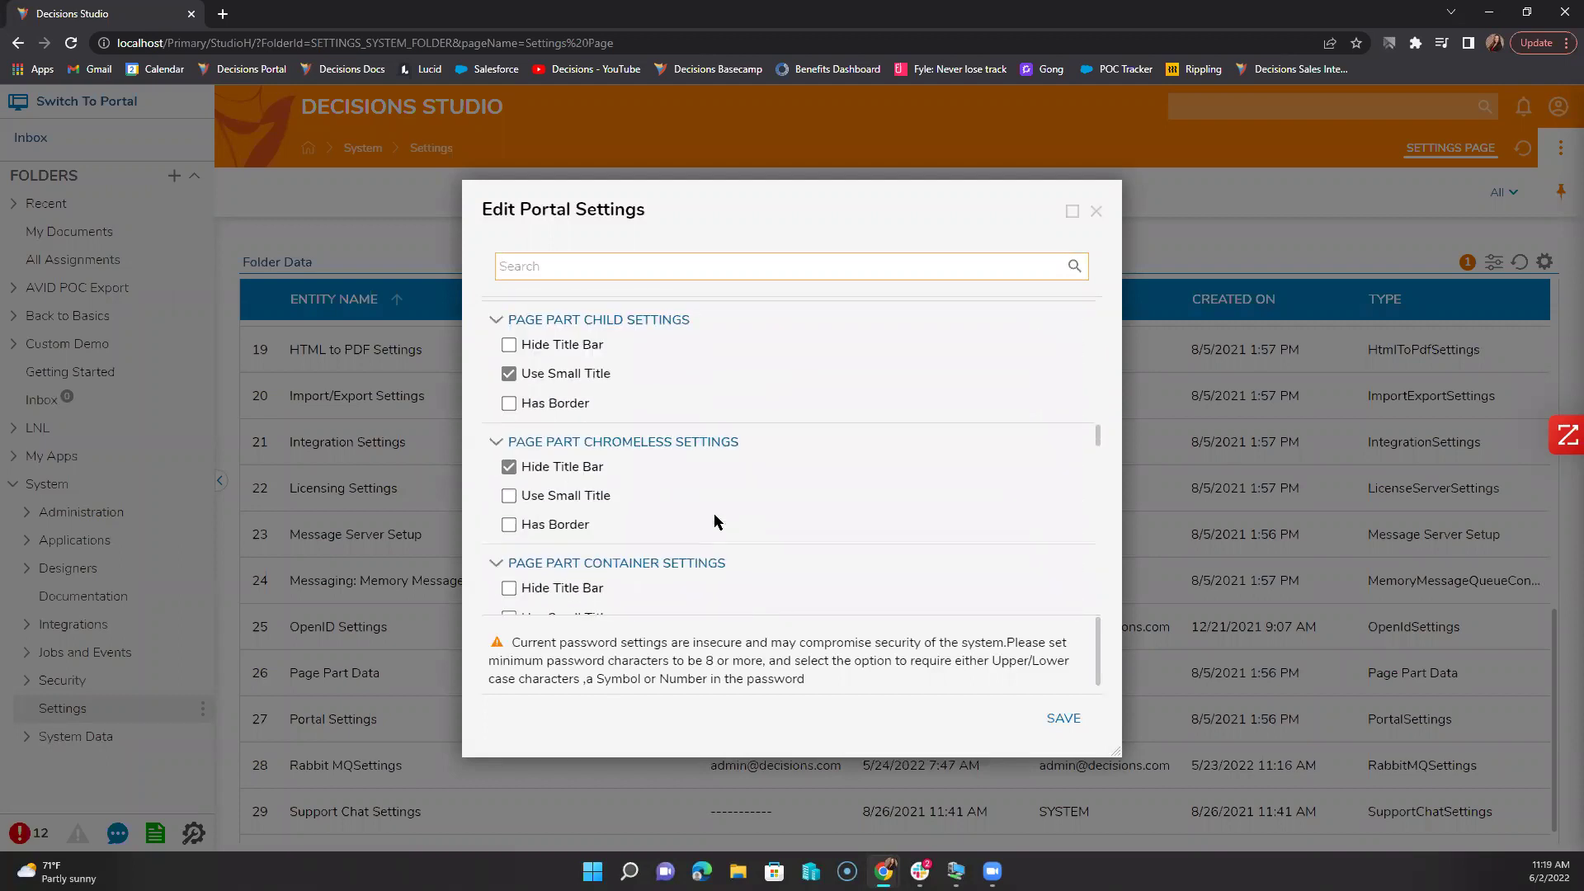
scroll(714, 513, "up", 2)
scroll(715, 513, "up", 1)
scroll(715, 513, "down", 7)
scroll(715, 515, "down", 8)
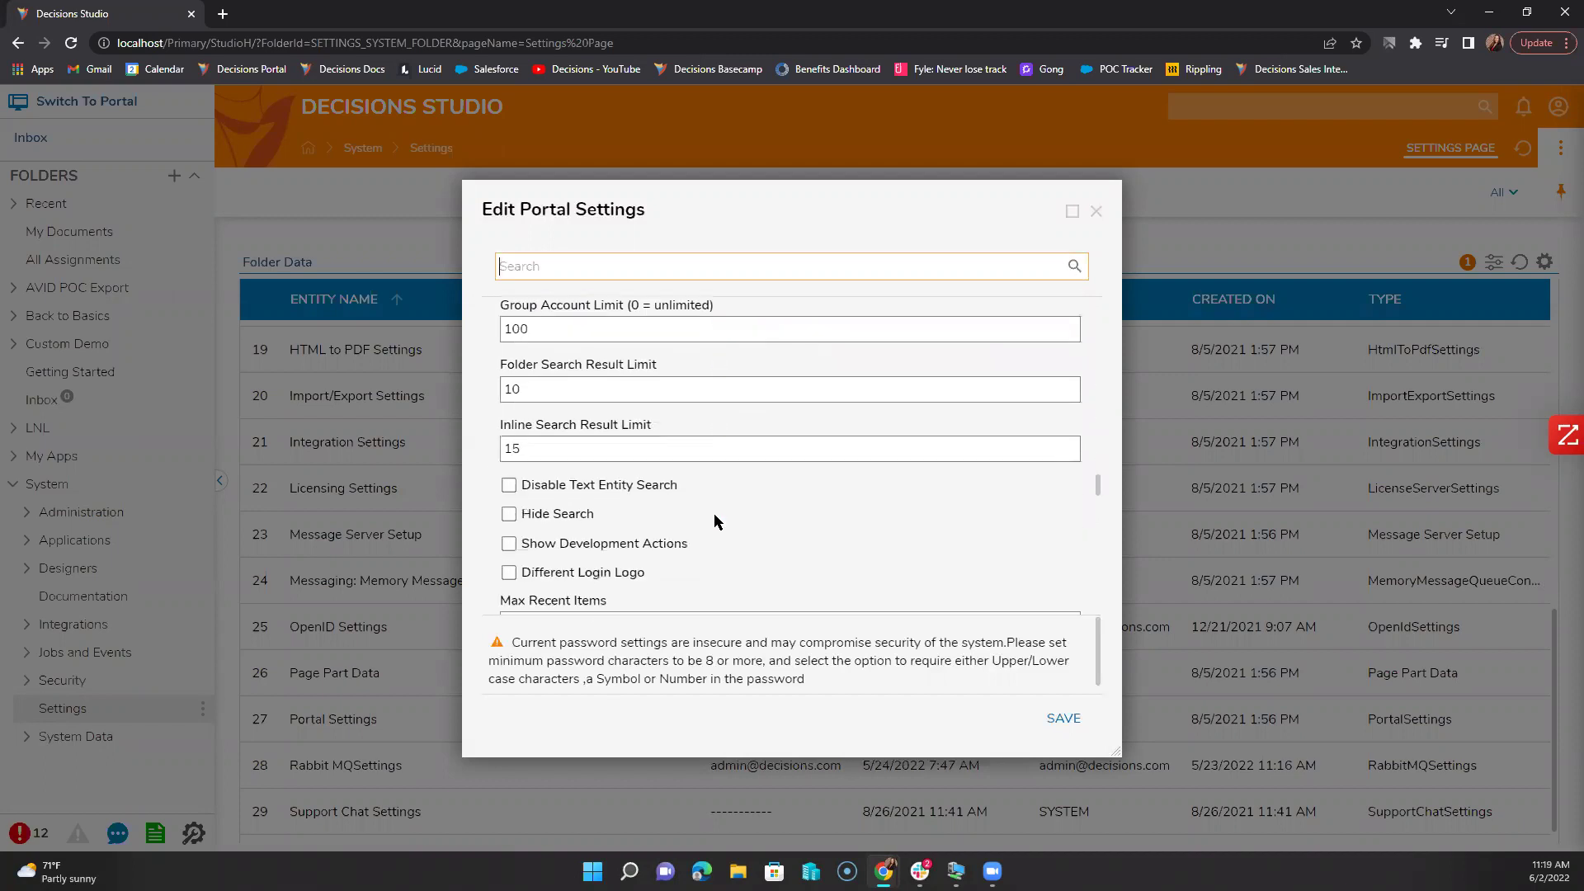
scroll(715, 522, "down", 10)
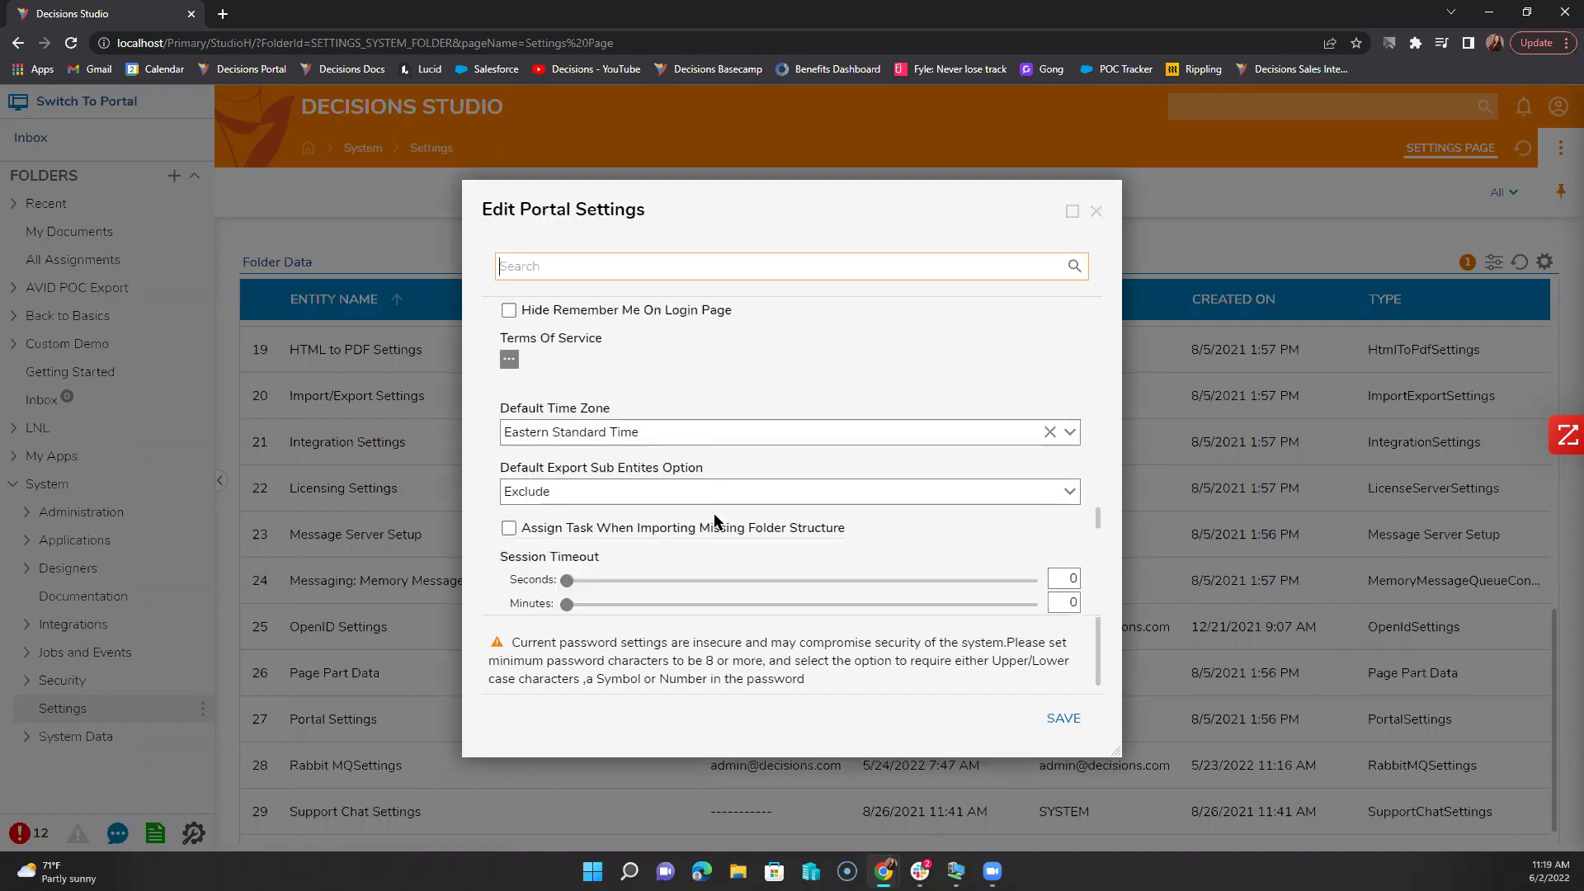
scroll(714, 516, "down", 4)
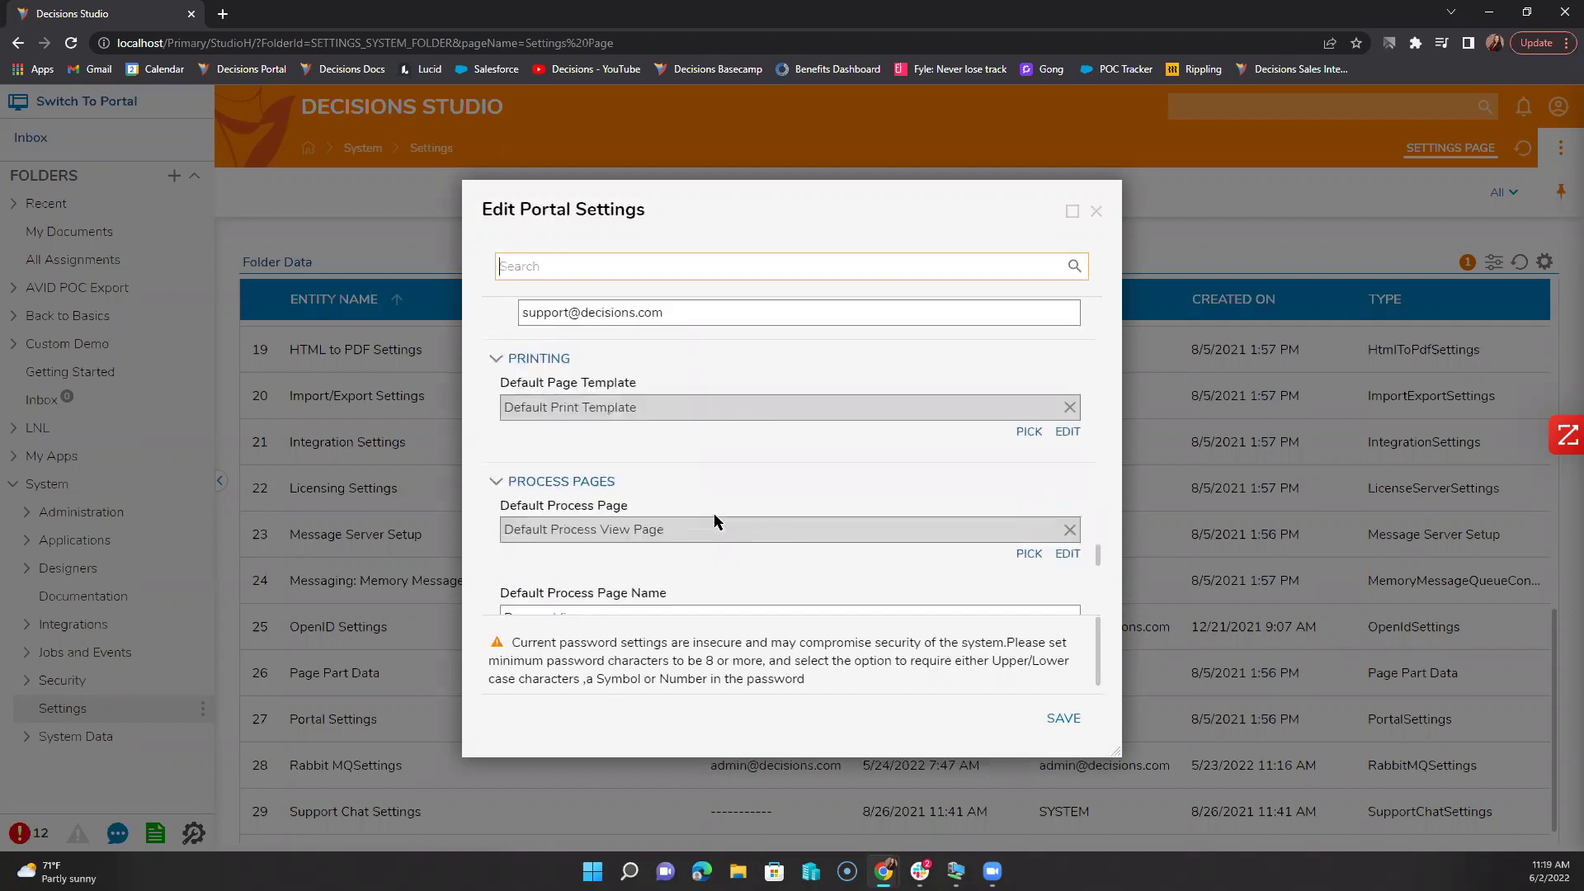
scroll(714, 515, "up", 2)
scroll(714, 516, "down", 3)
scroll(714, 516, "down", 6)
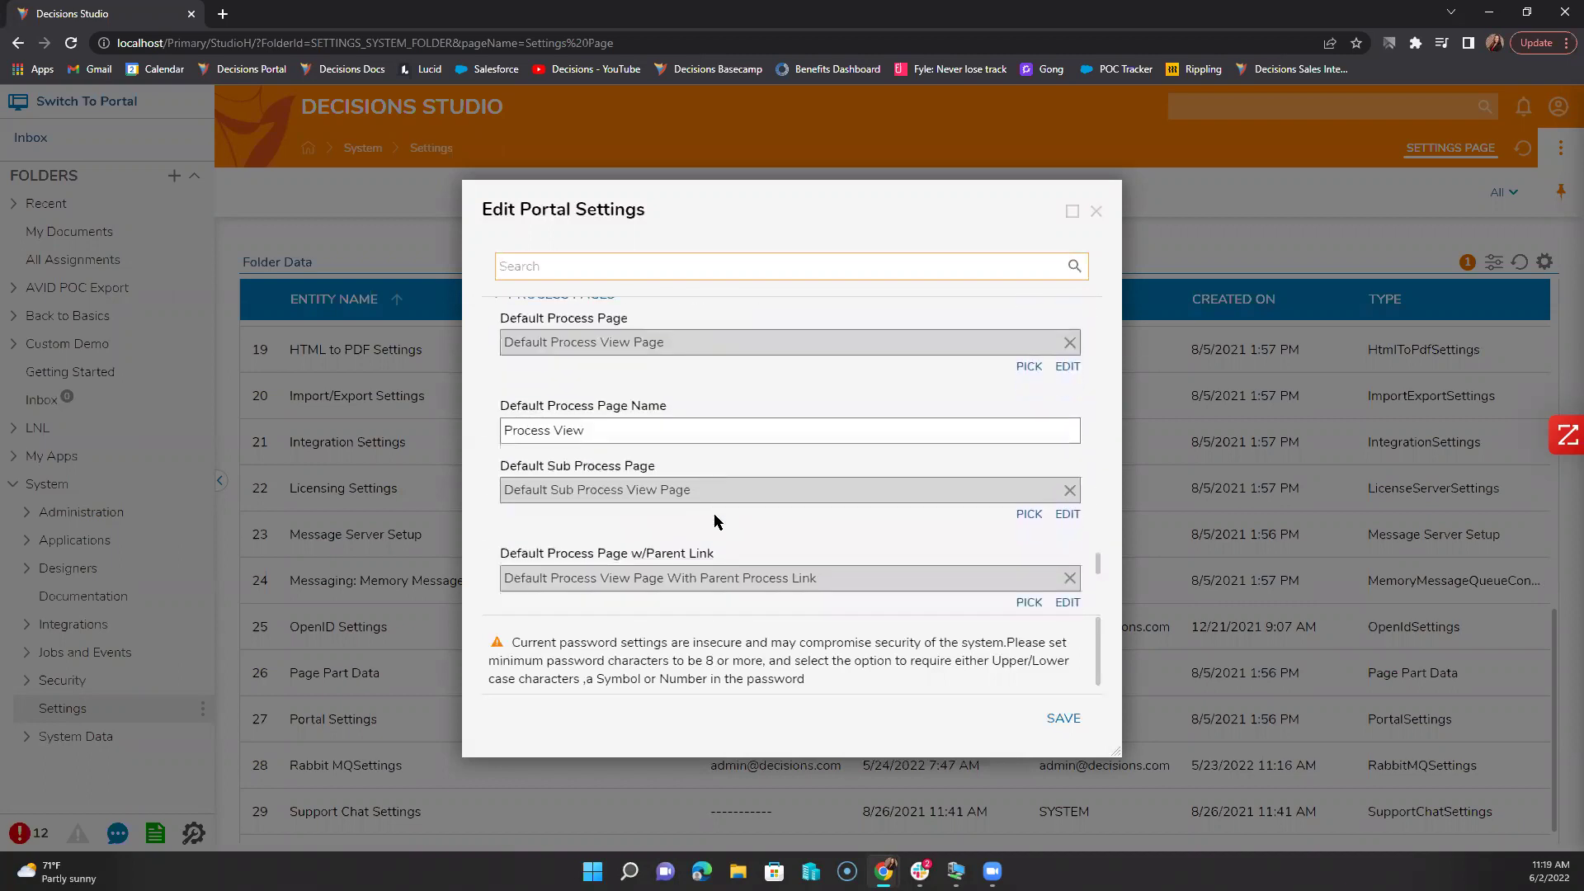
Step: Review the custom self-registration URL and remaining portal options, then close the window
left_click(697, 427)
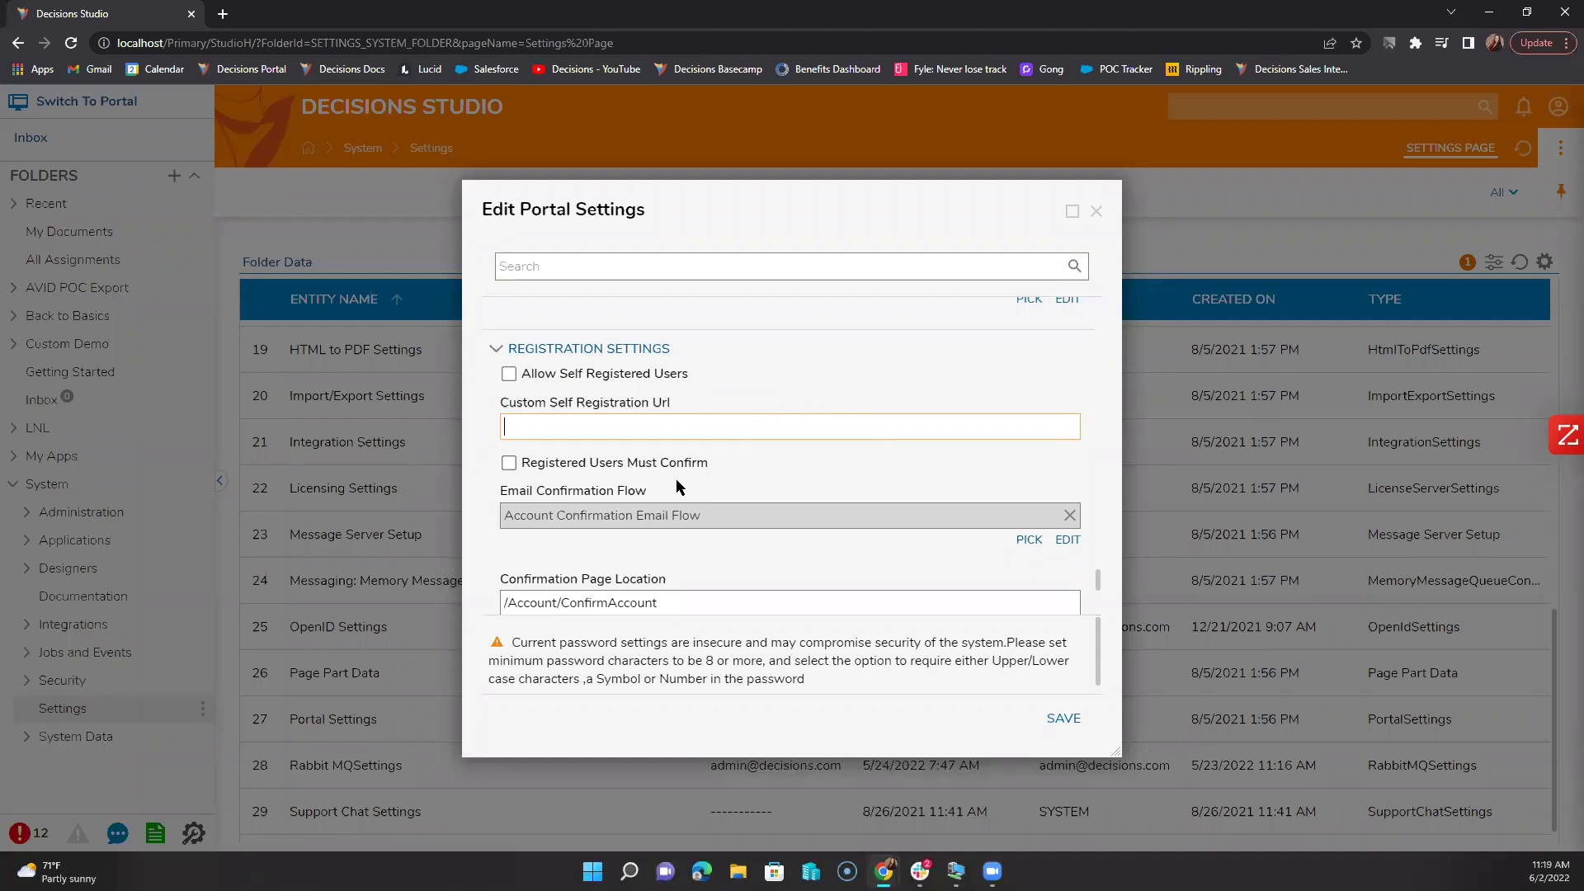
scroll(804, 490, "down", 4)
scroll(804, 490, "down", 3)
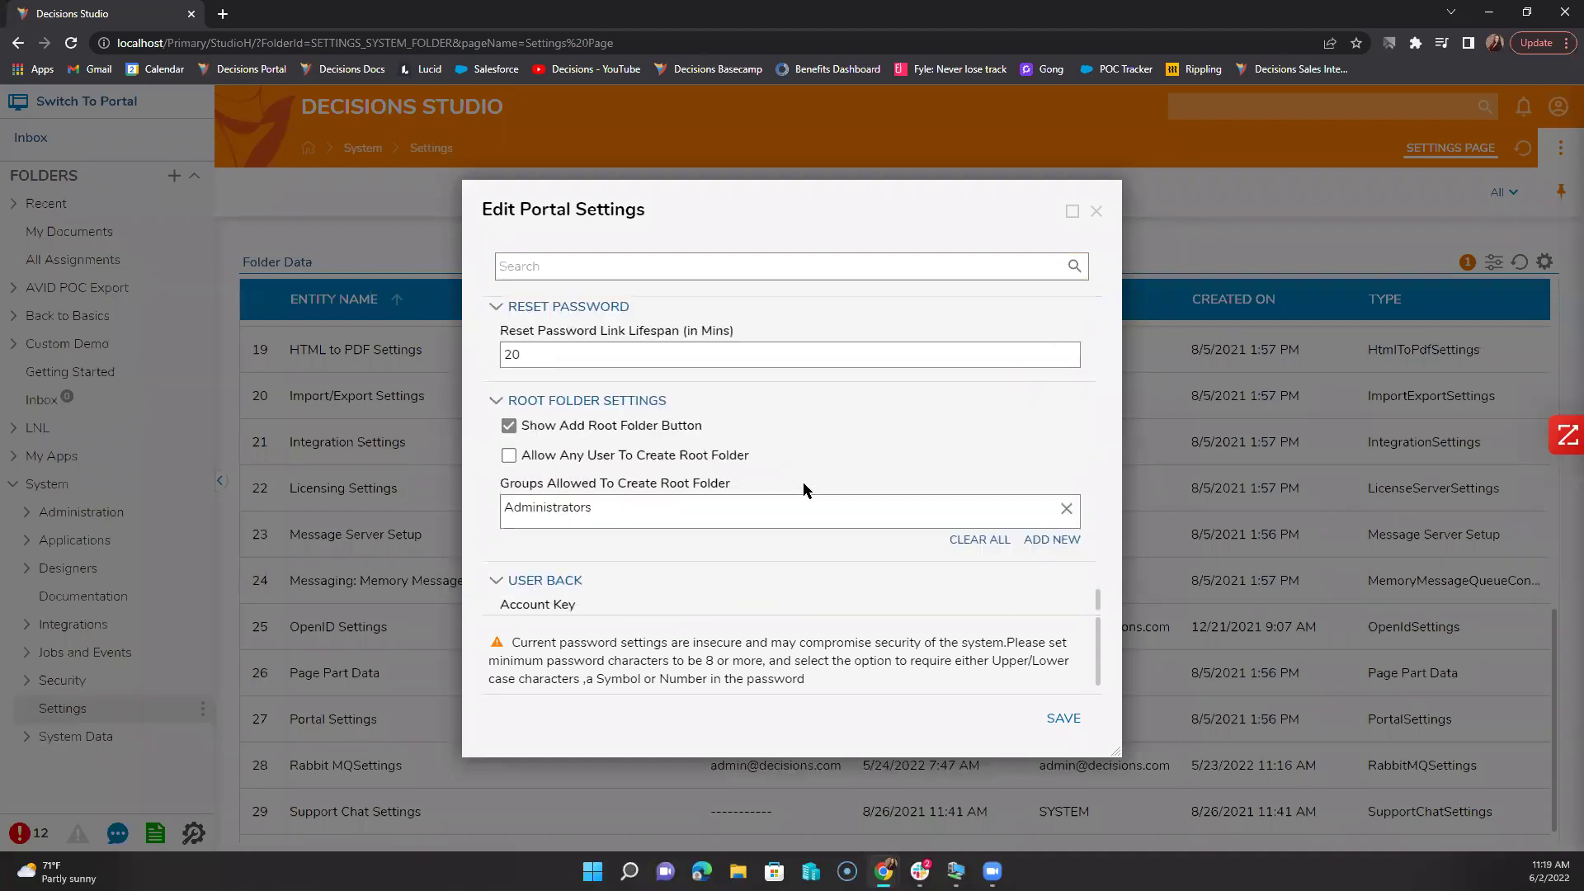
scroll(804, 490, "up", 8)
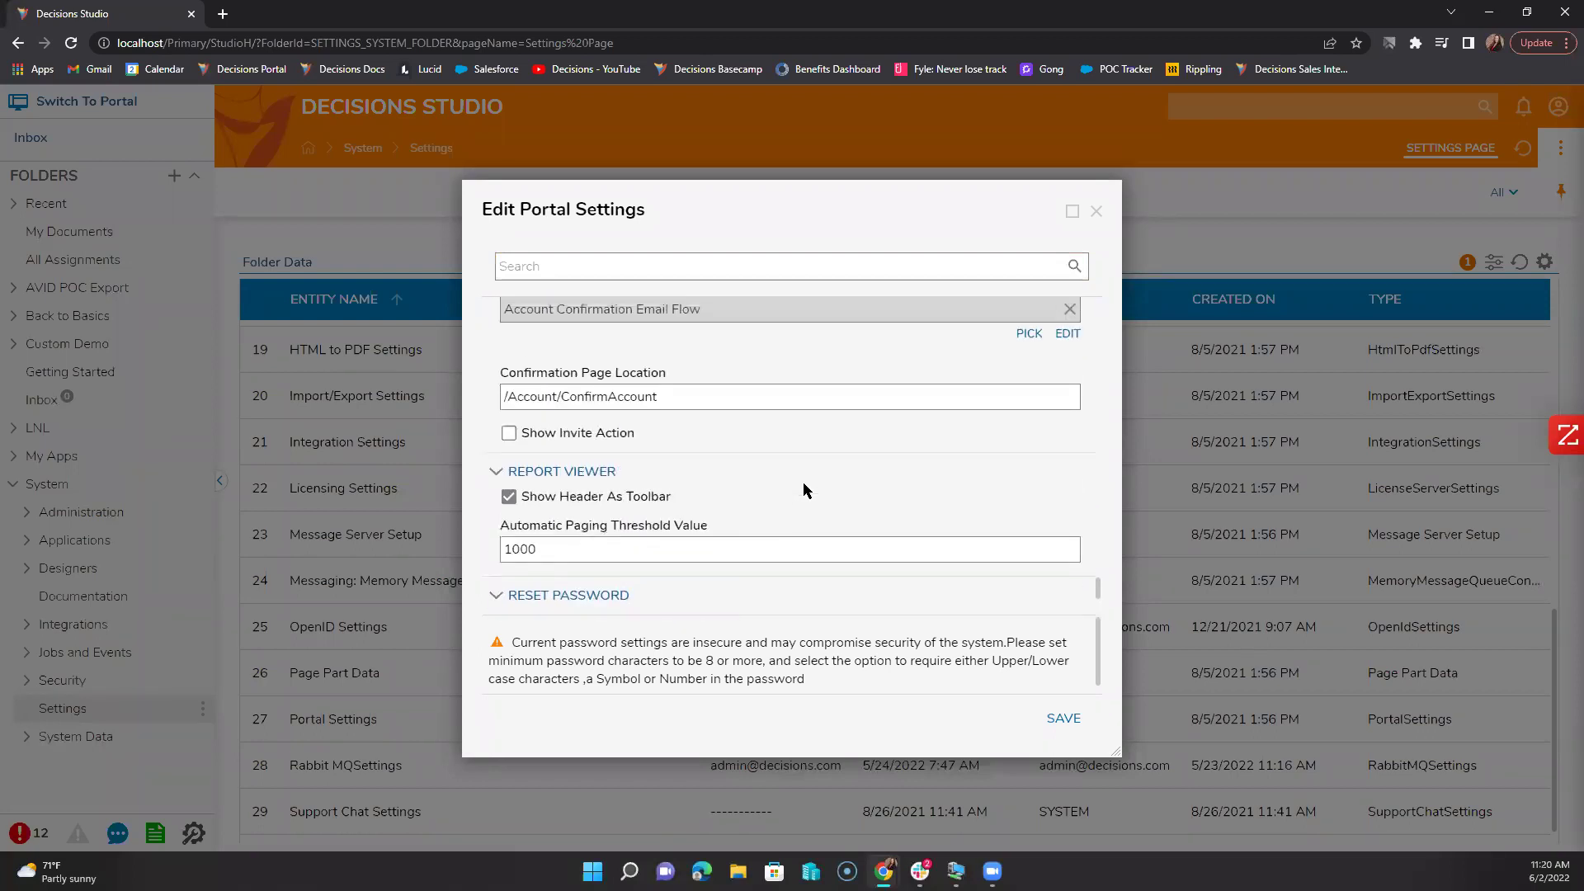
scroll(824, 474, "down", 1)
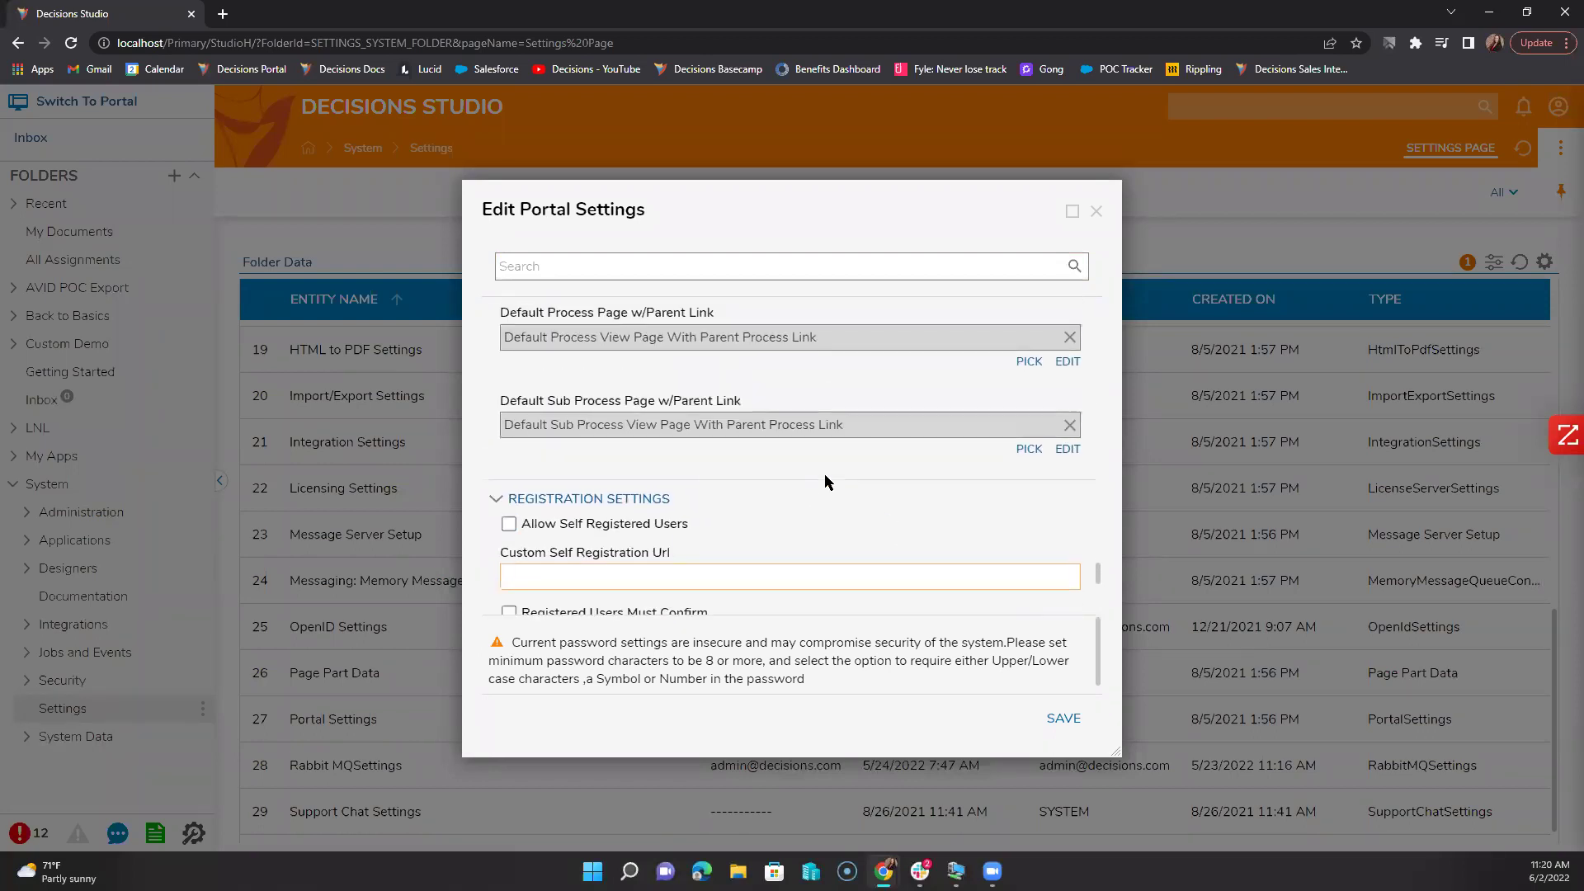
scroll(825, 474, "down", 5)
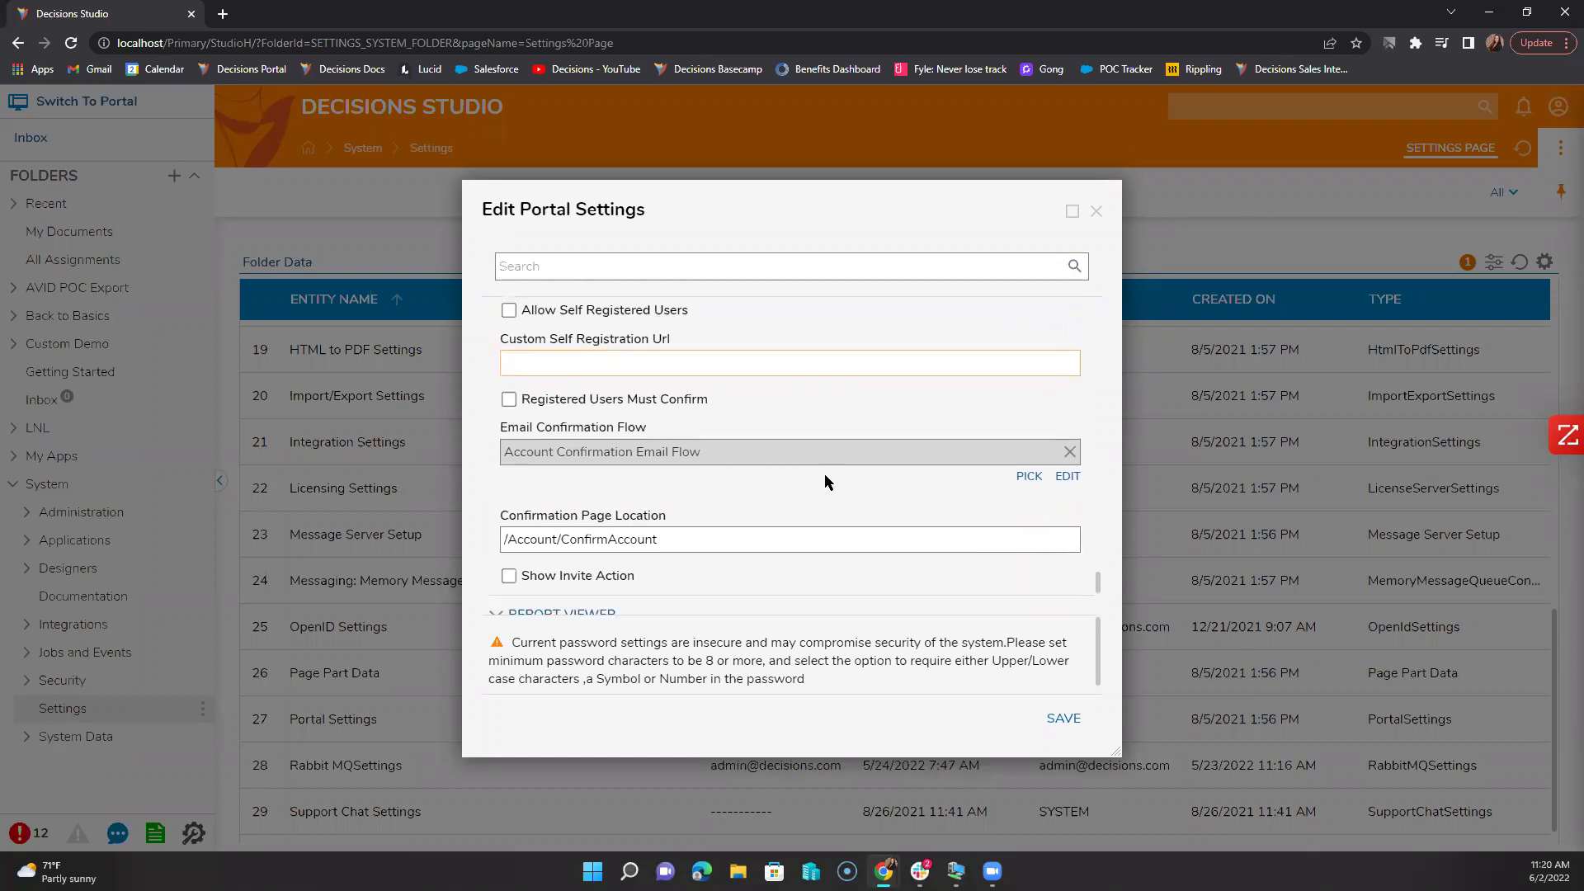
scroll(825, 474, "up", 8)
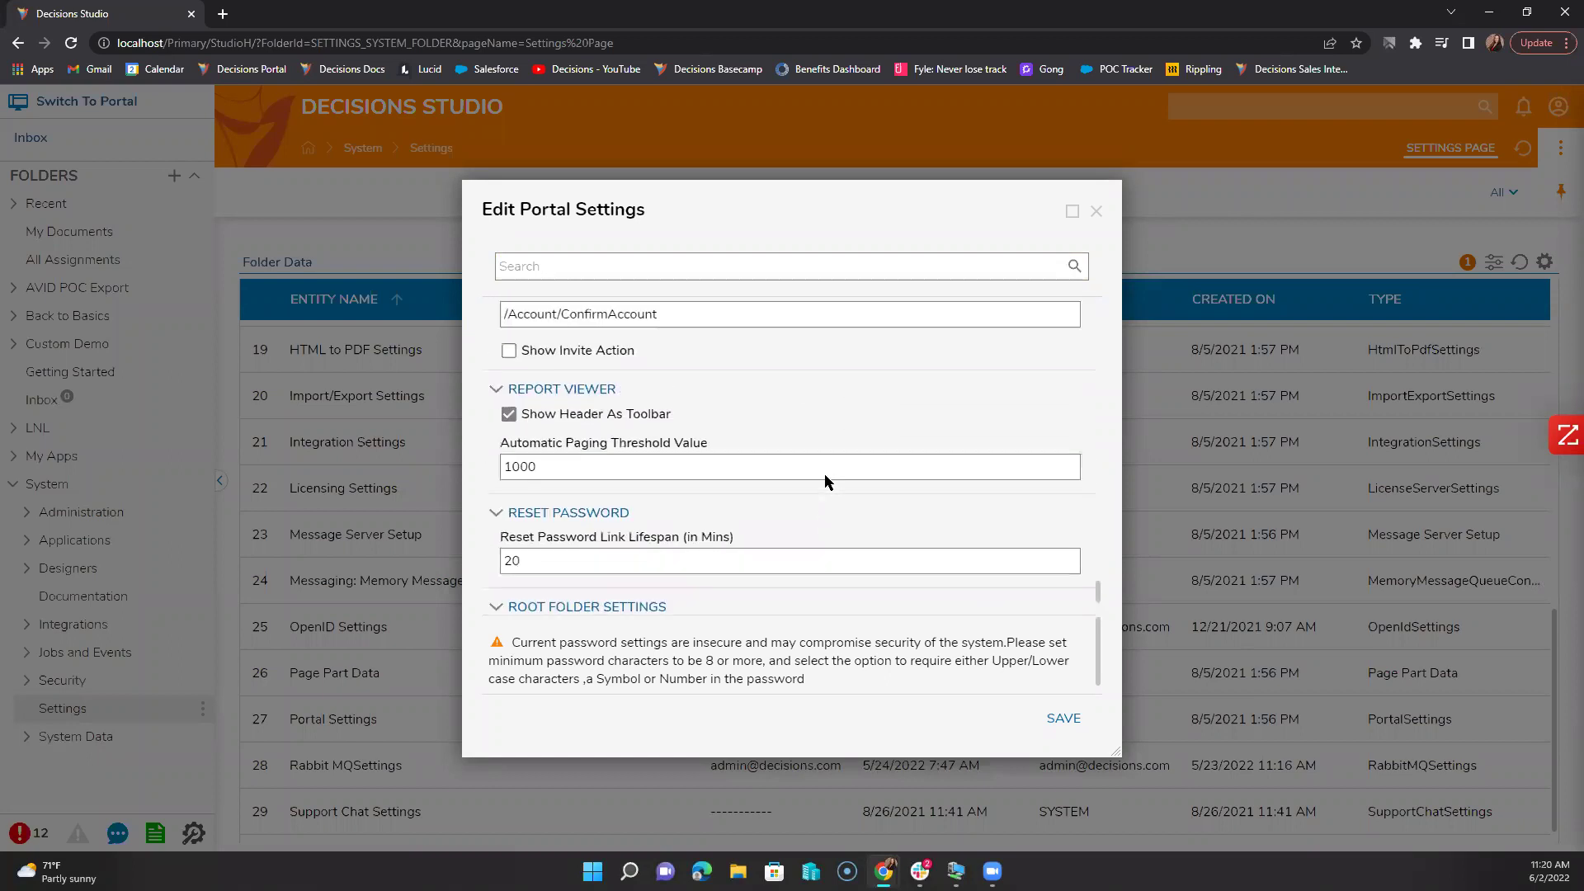
scroll(824, 476, "up", 3)
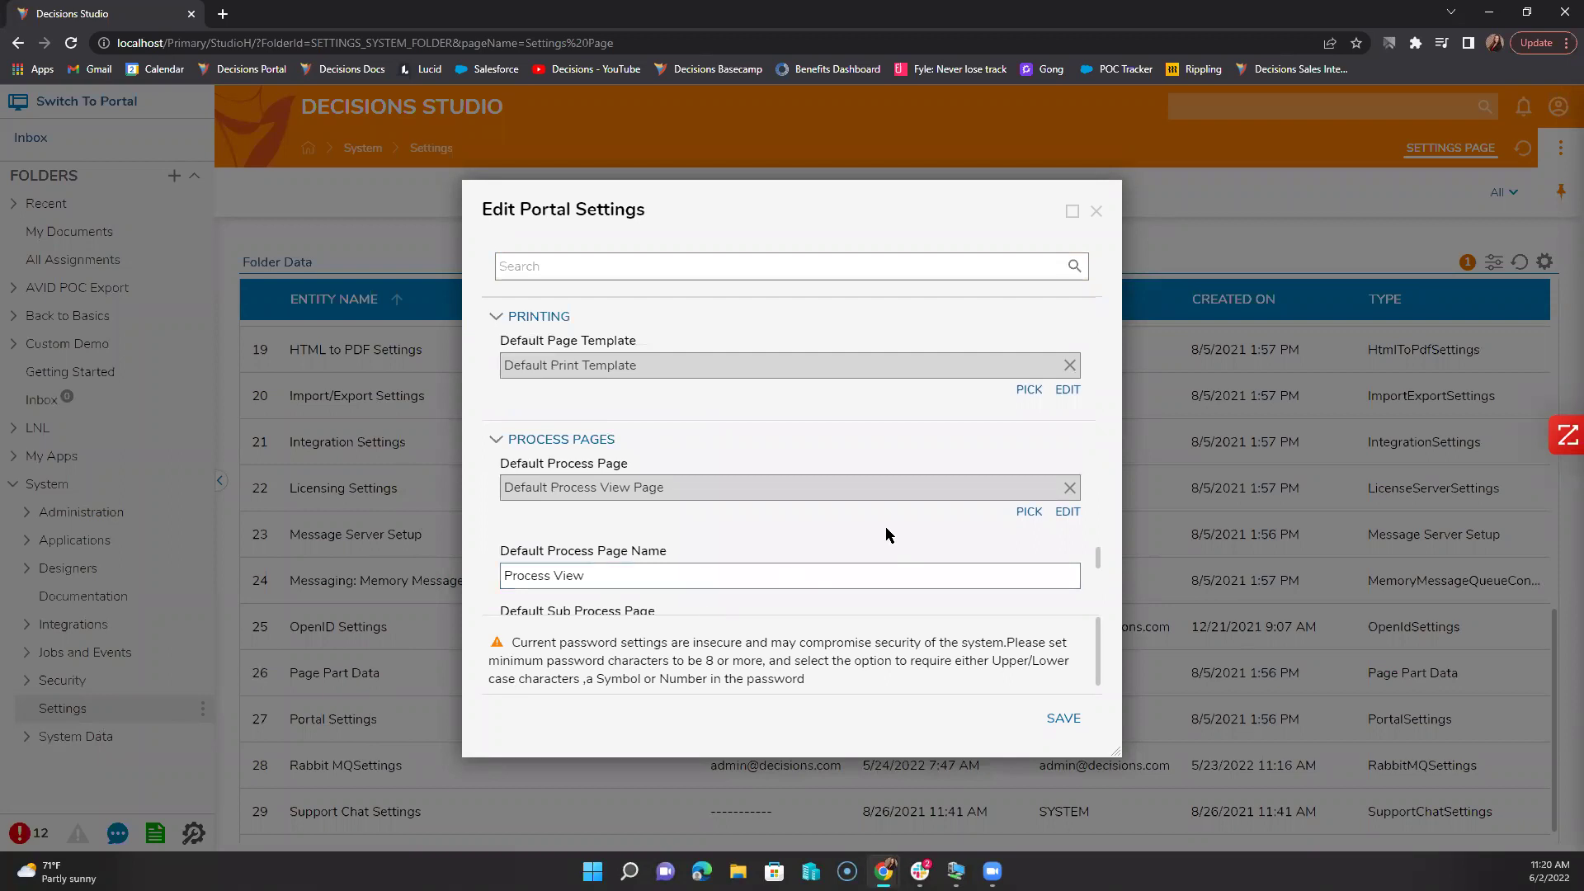
scroll(789, 517, "up", 5)
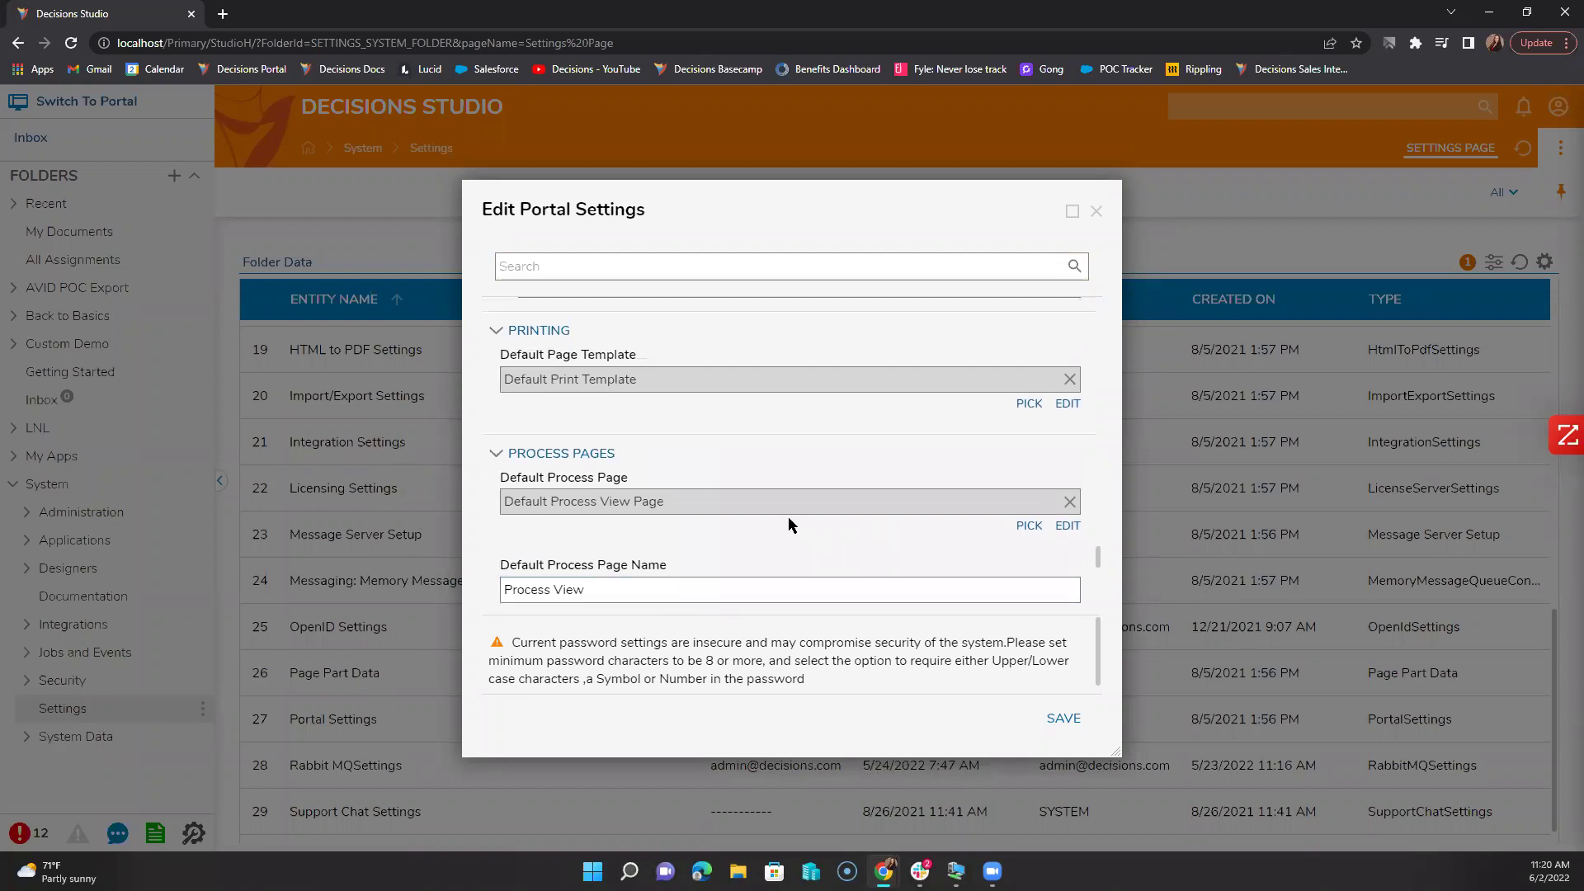
scroll(788, 516, "up", 5)
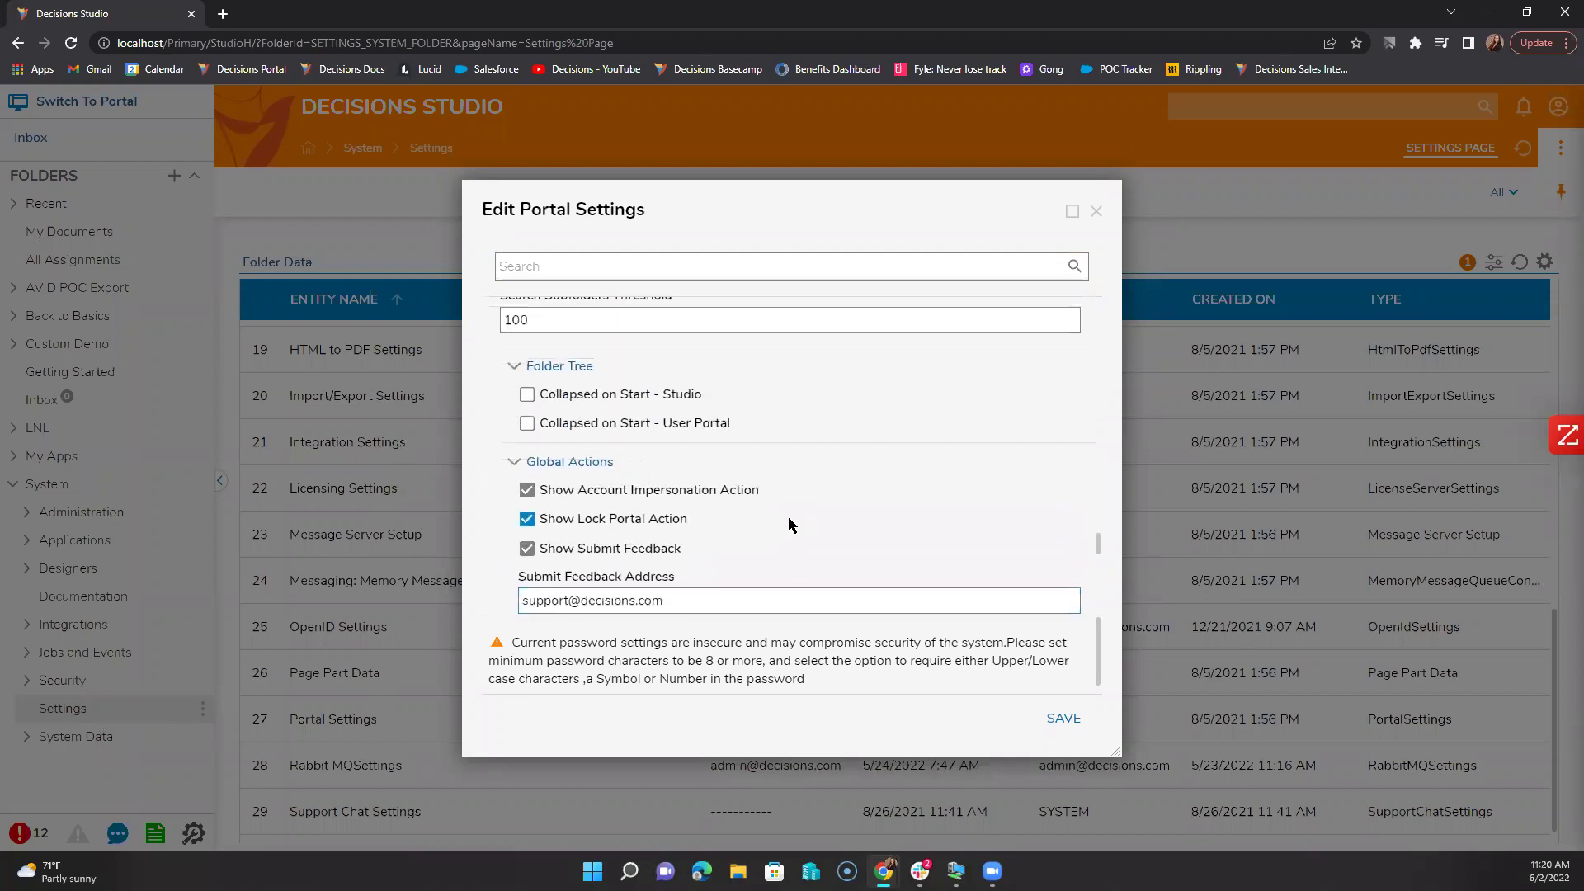
scroll(789, 523, "up", 5)
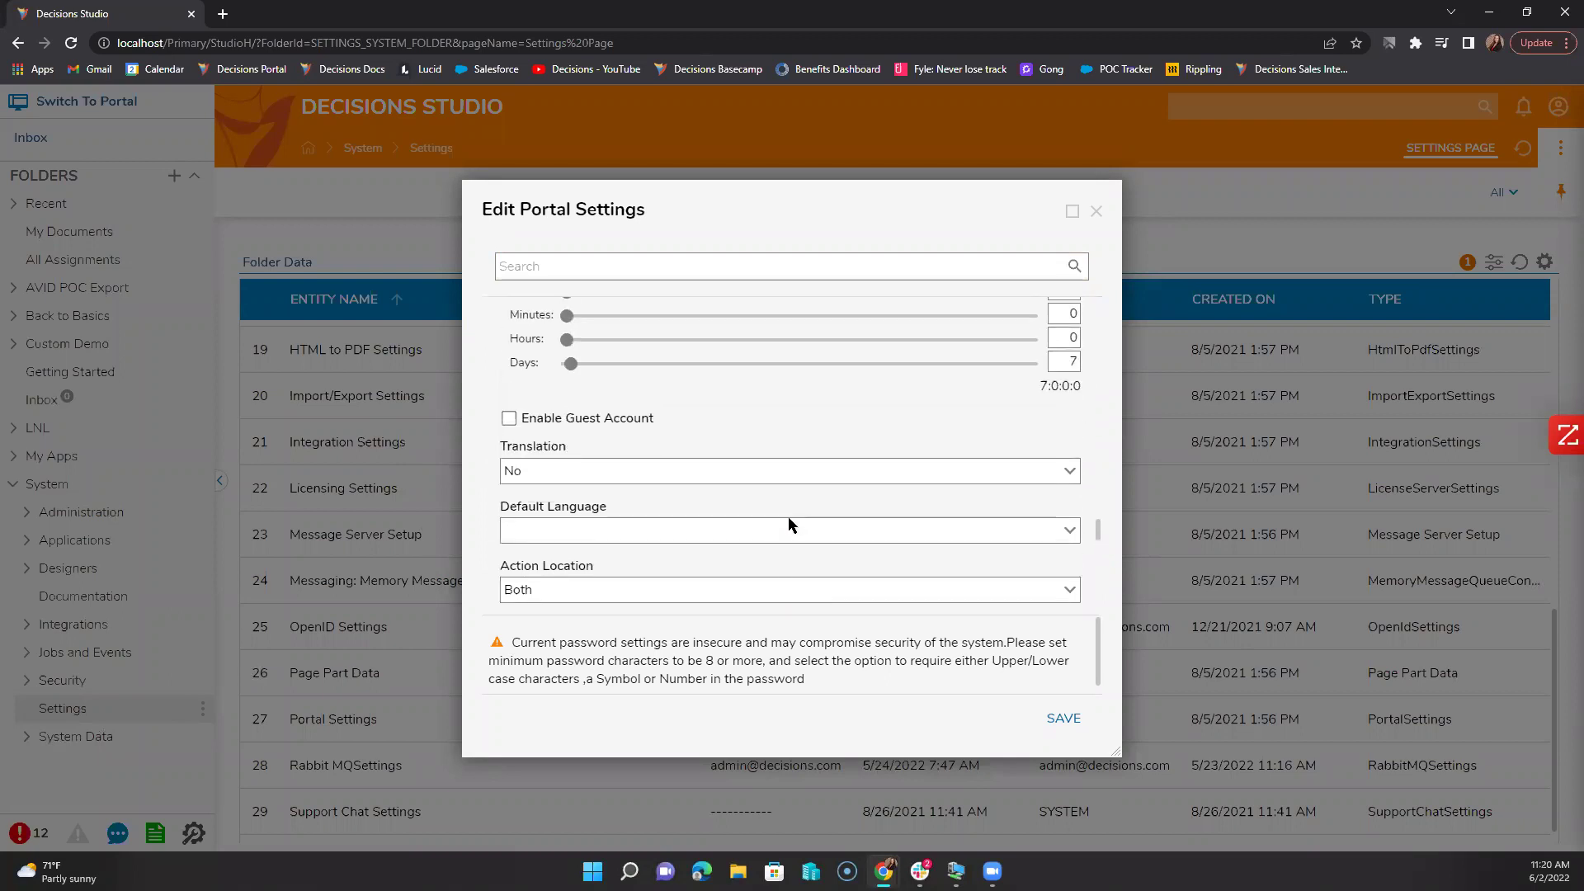
scroll(789, 523, "up", 2)
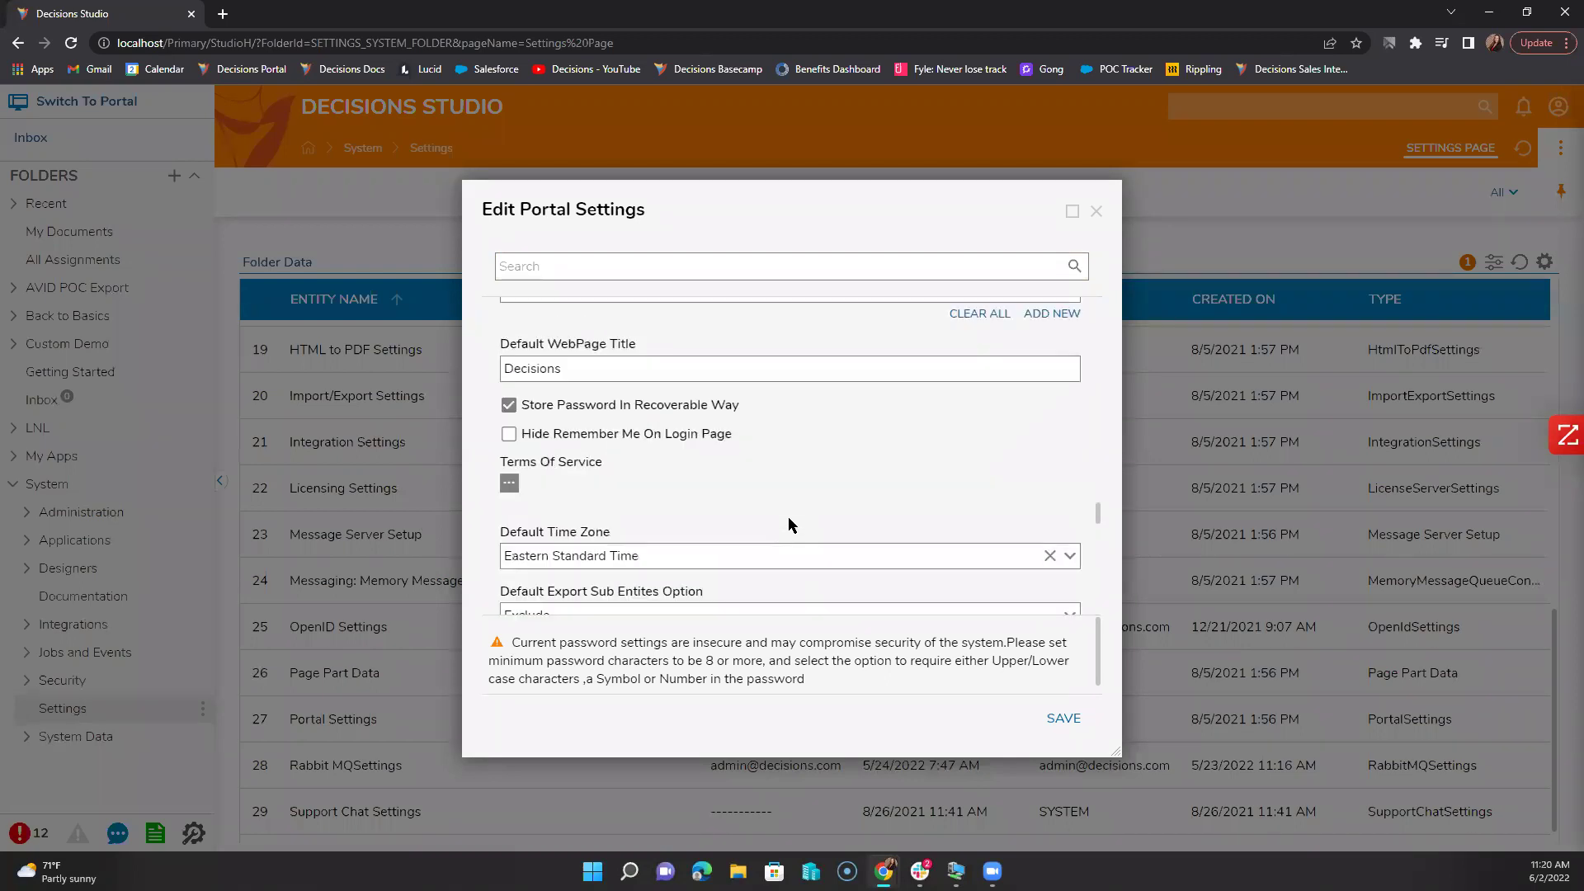
scroll(789, 523, "up", 4)
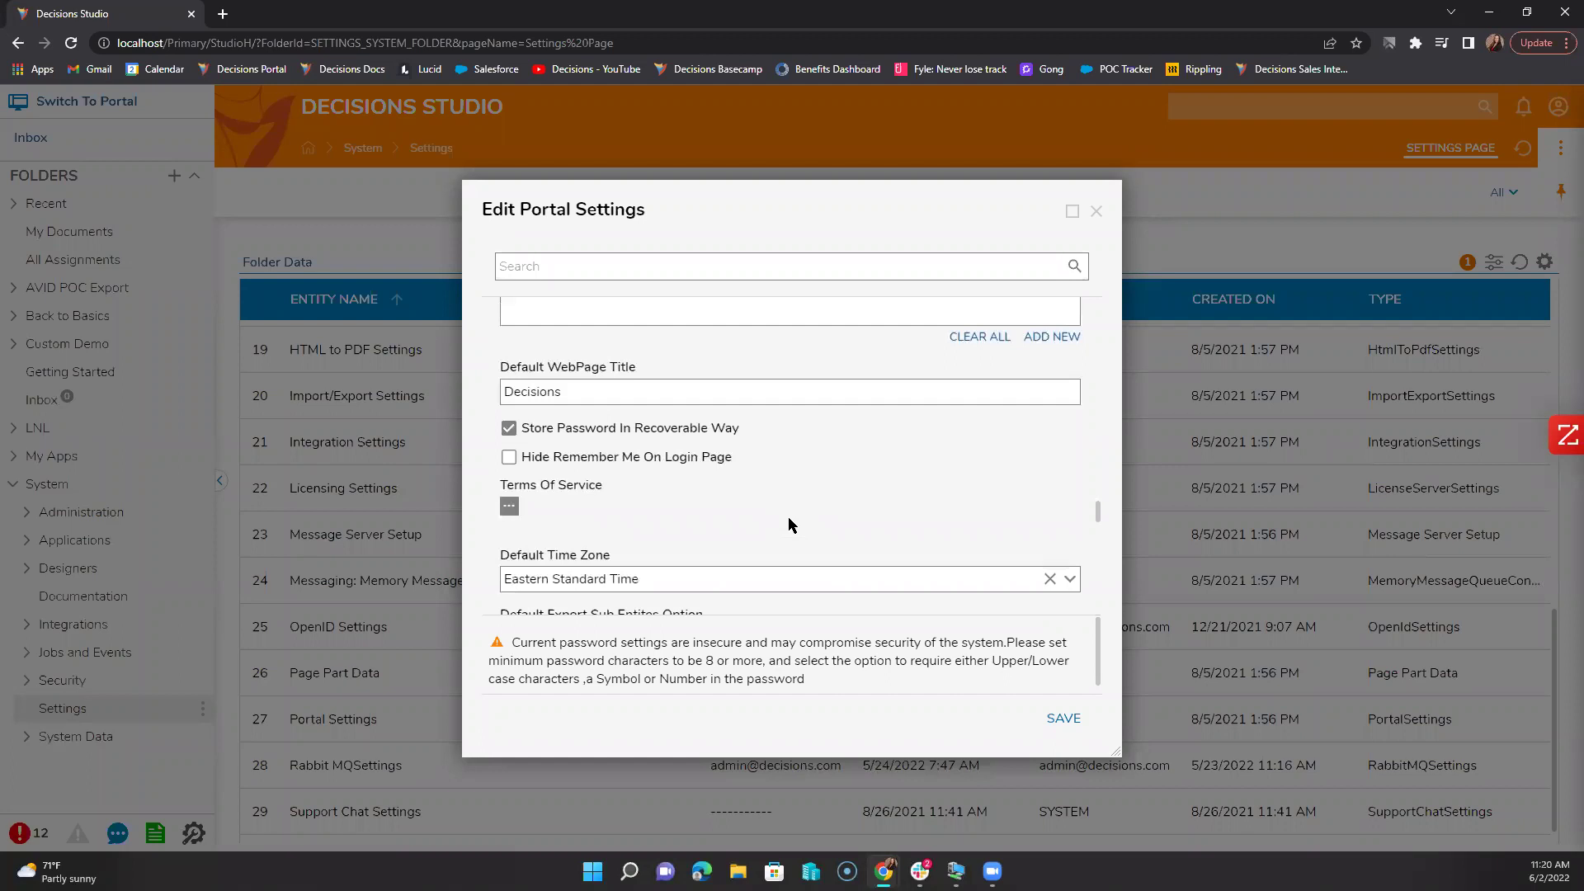
scroll(788, 519, "up", 2)
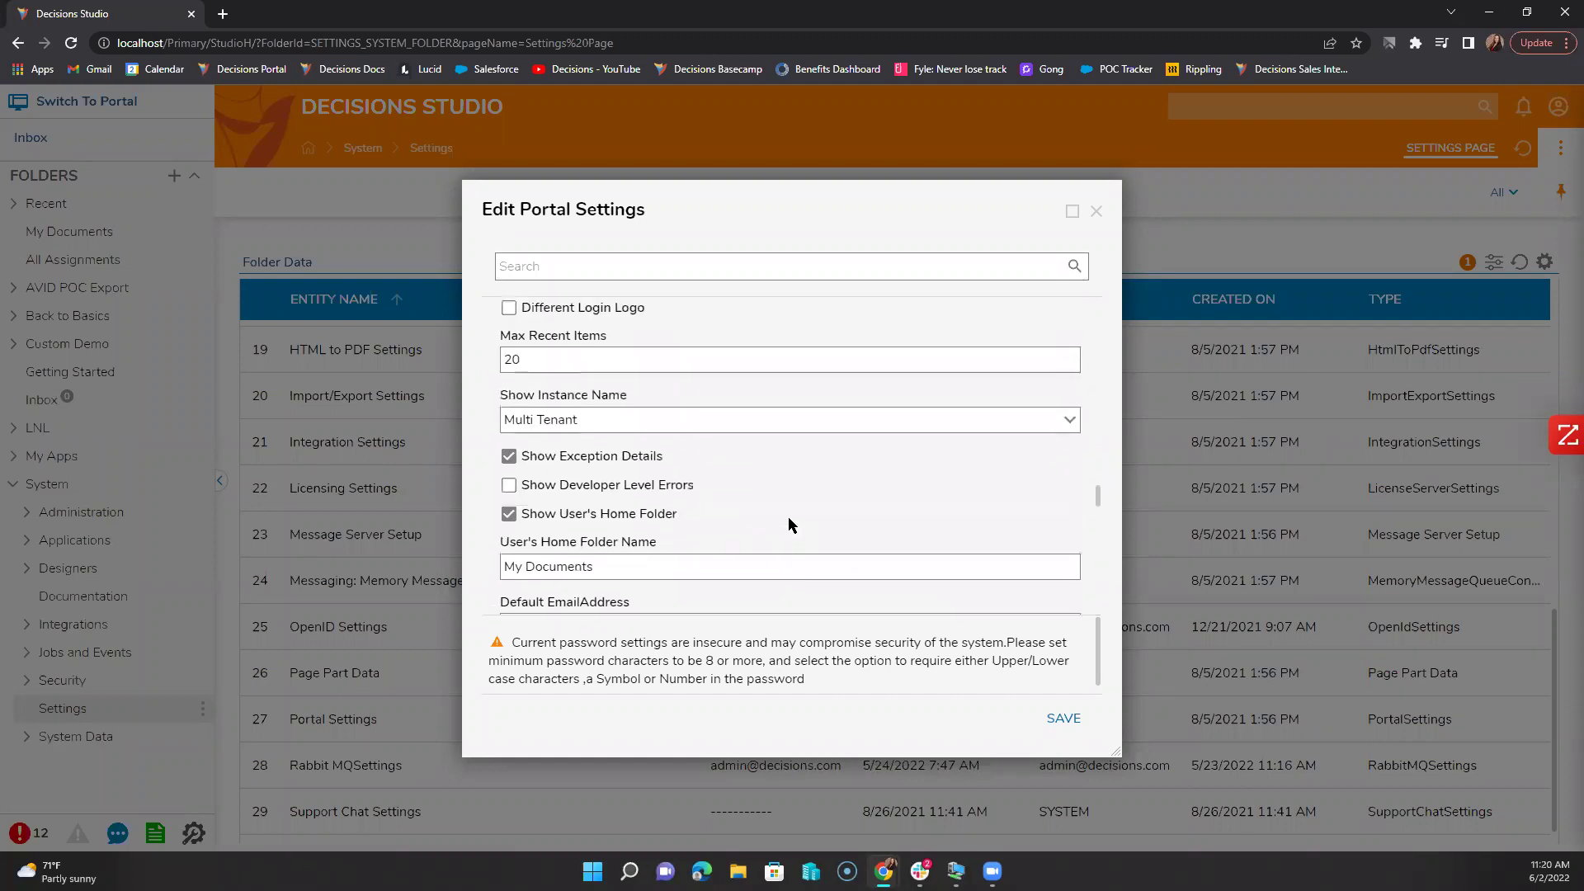
scroll(790, 520, "up", 1)
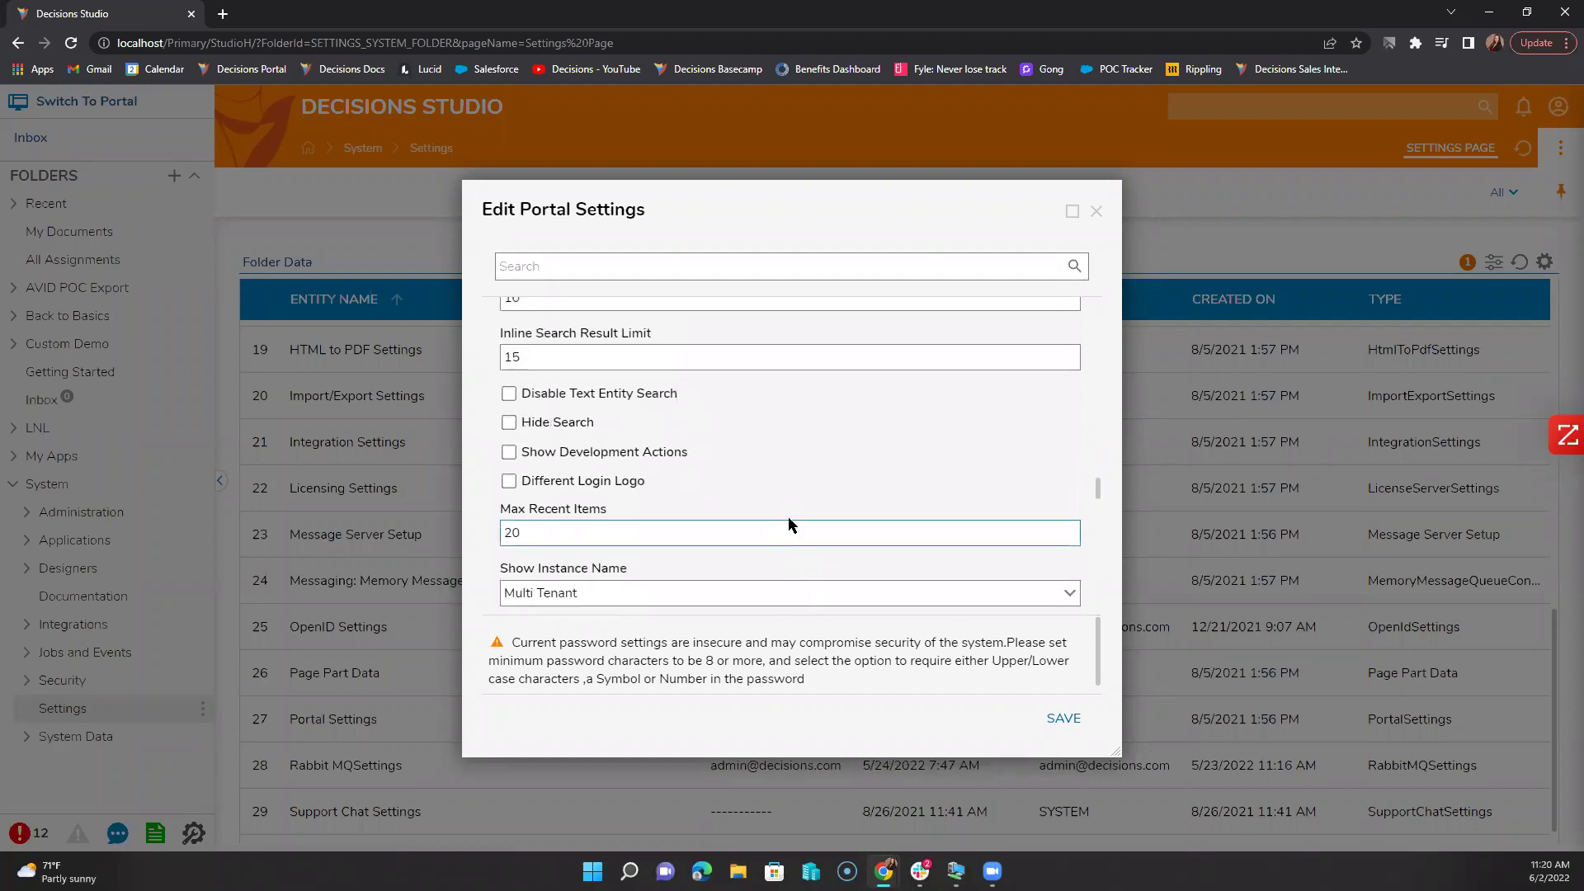
scroll(789, 523, "up", 5)
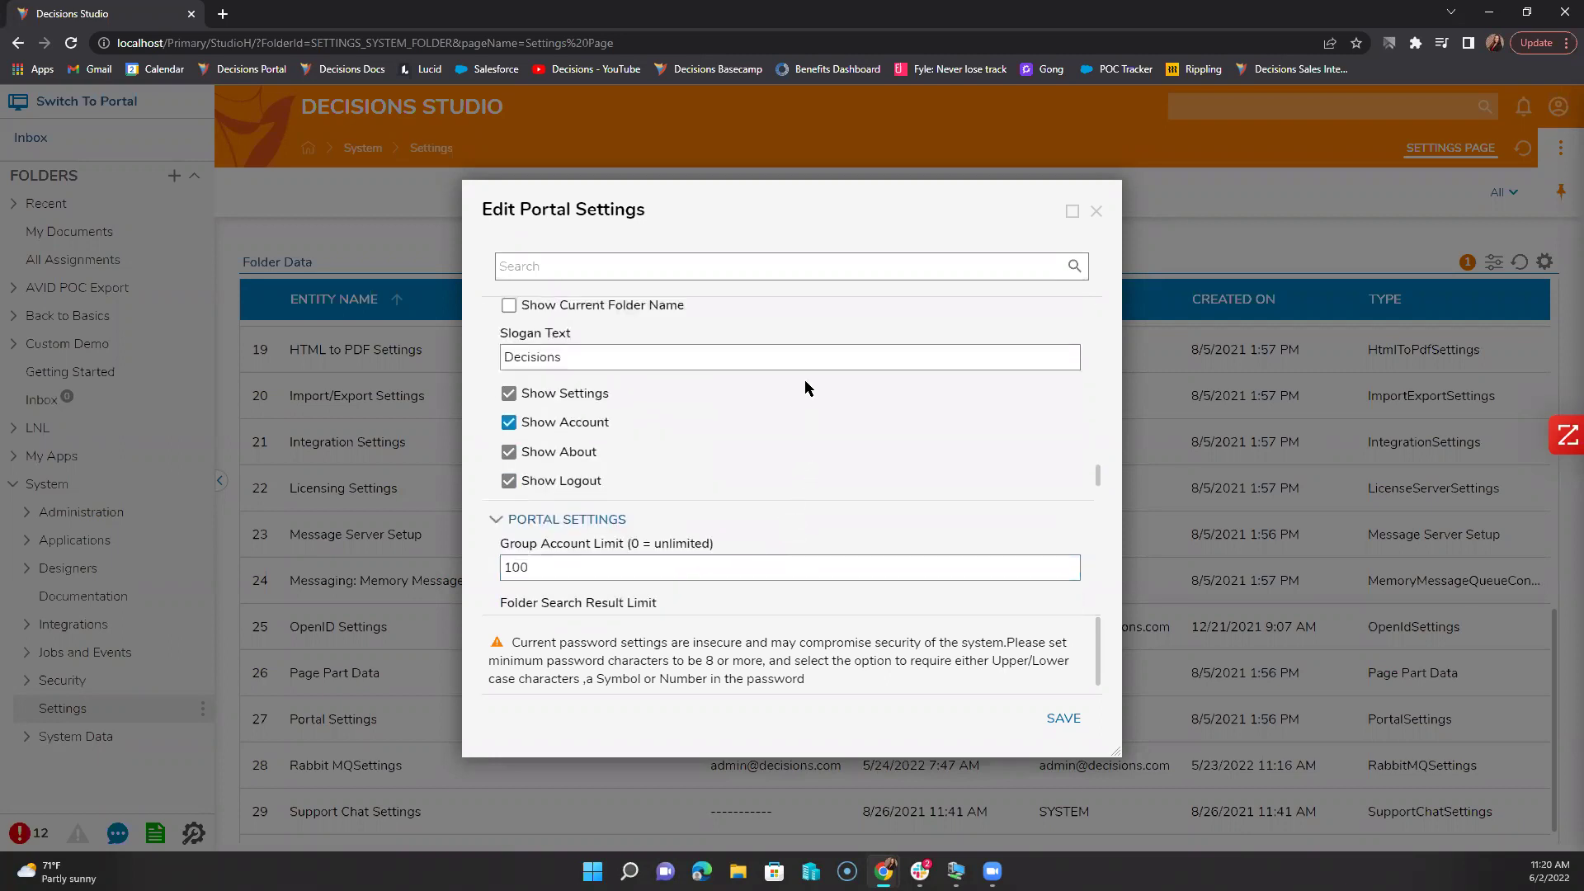
scroll(780, 480, "up", 3)
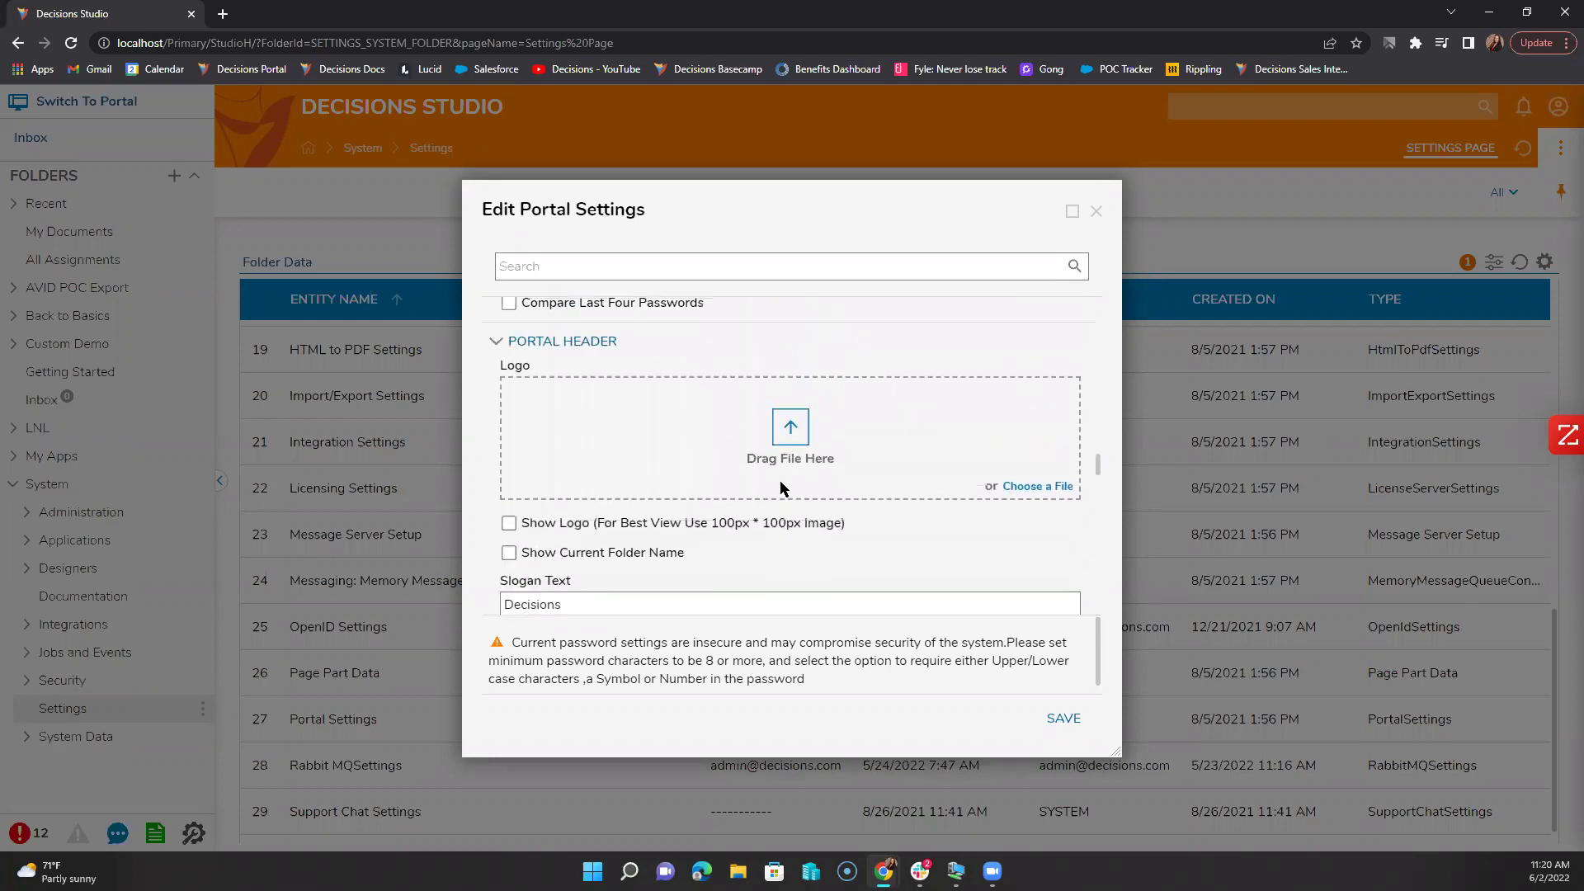
scroll(780, 481, "up", 2)
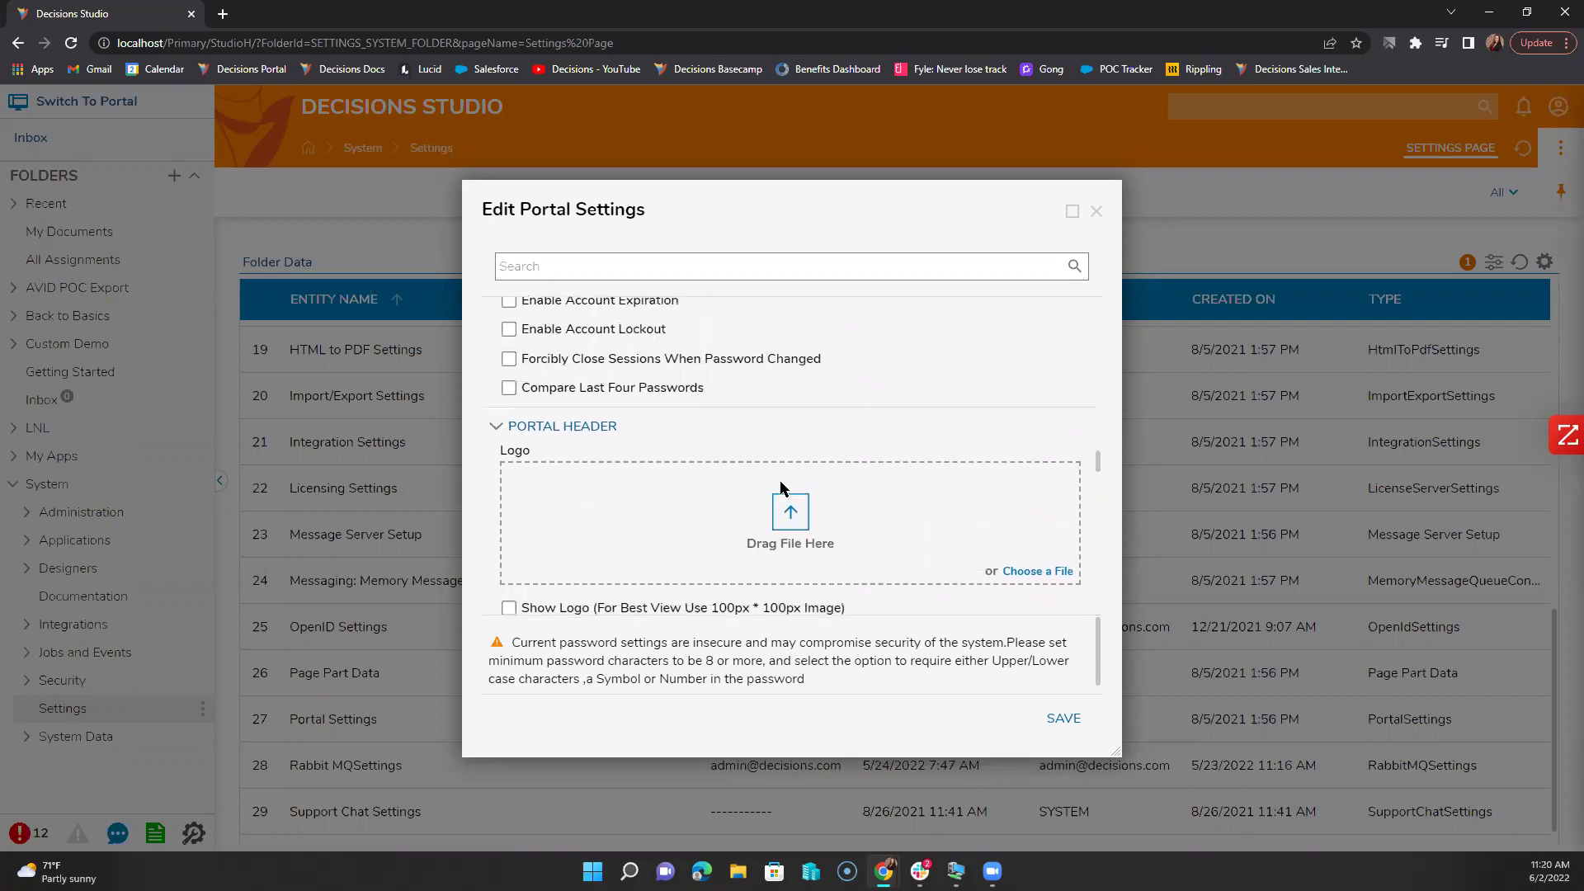
scroll(780, 480, "up", 3)
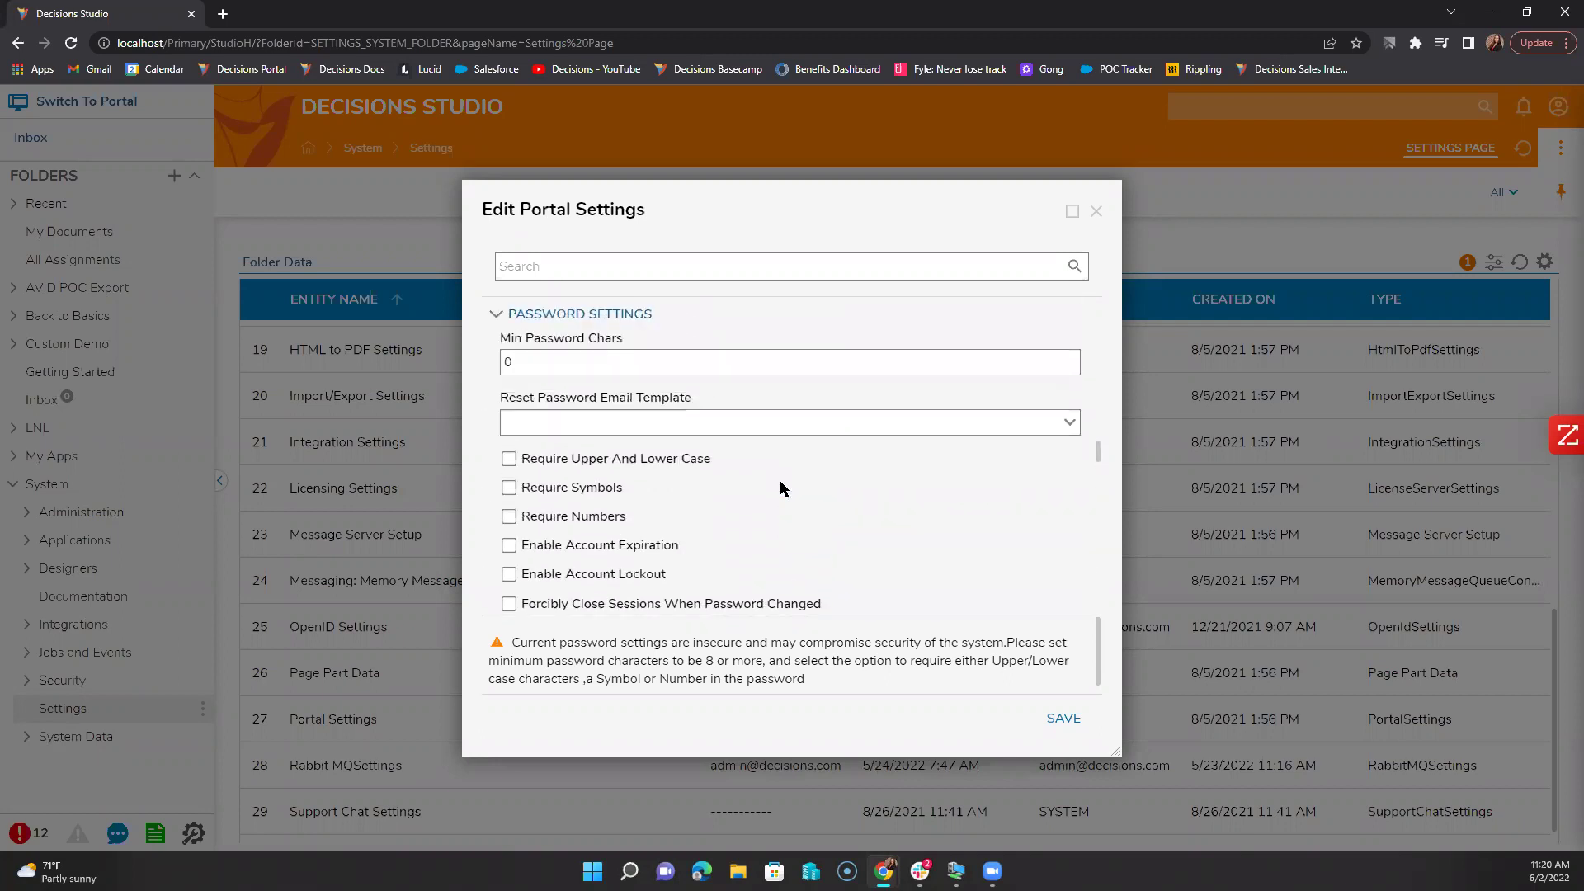
scroll(780, 487, "up", 2)
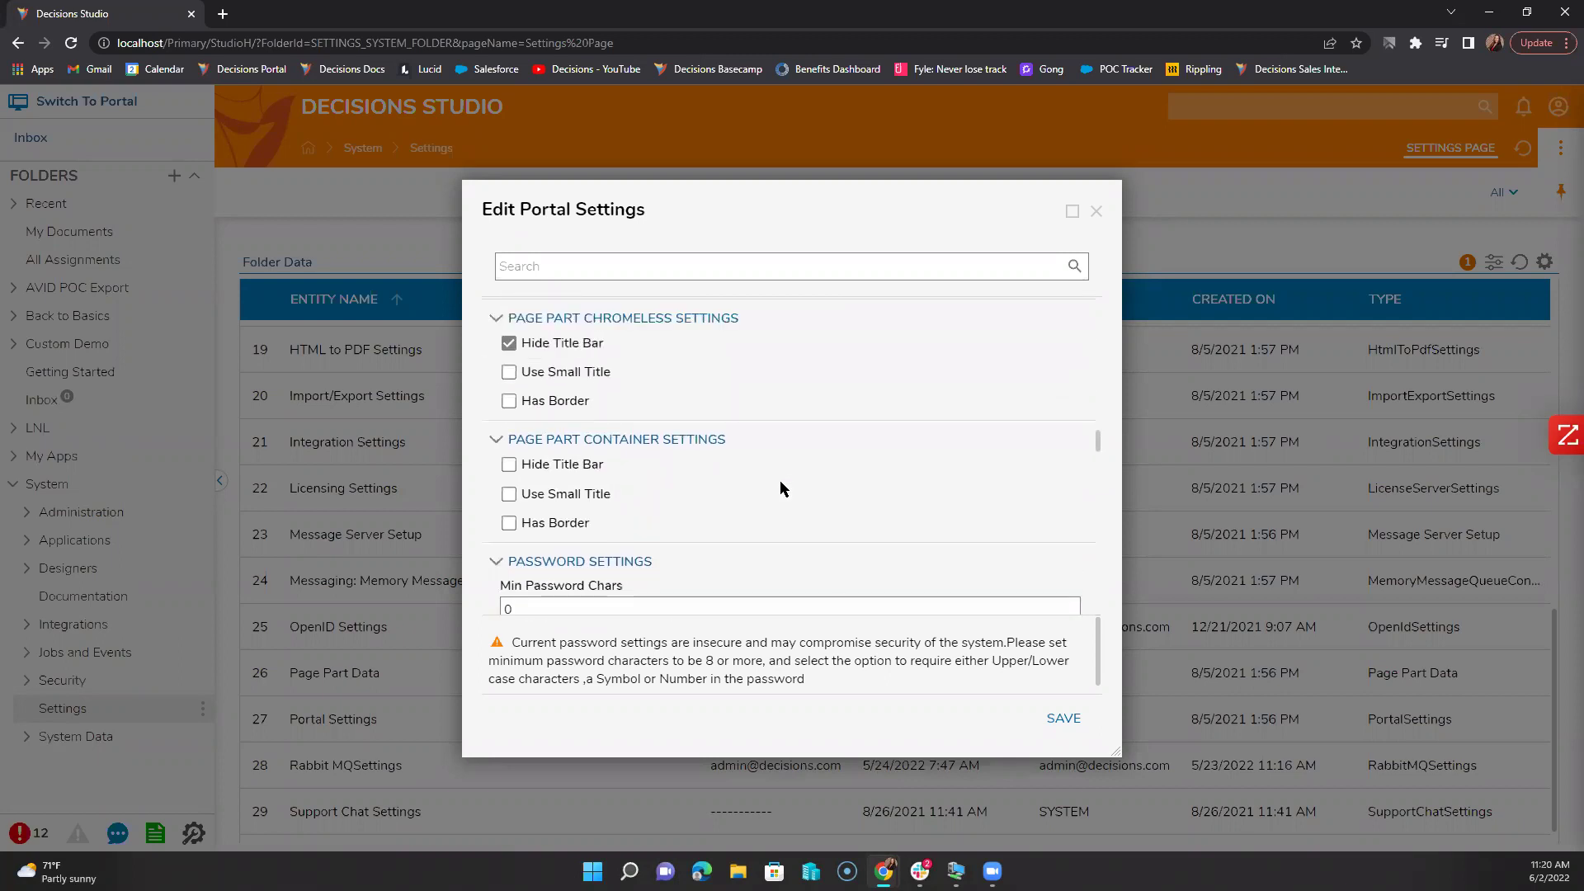
scroll(780, 487, "up", 1)
scroll(767, 489, "up", 2)
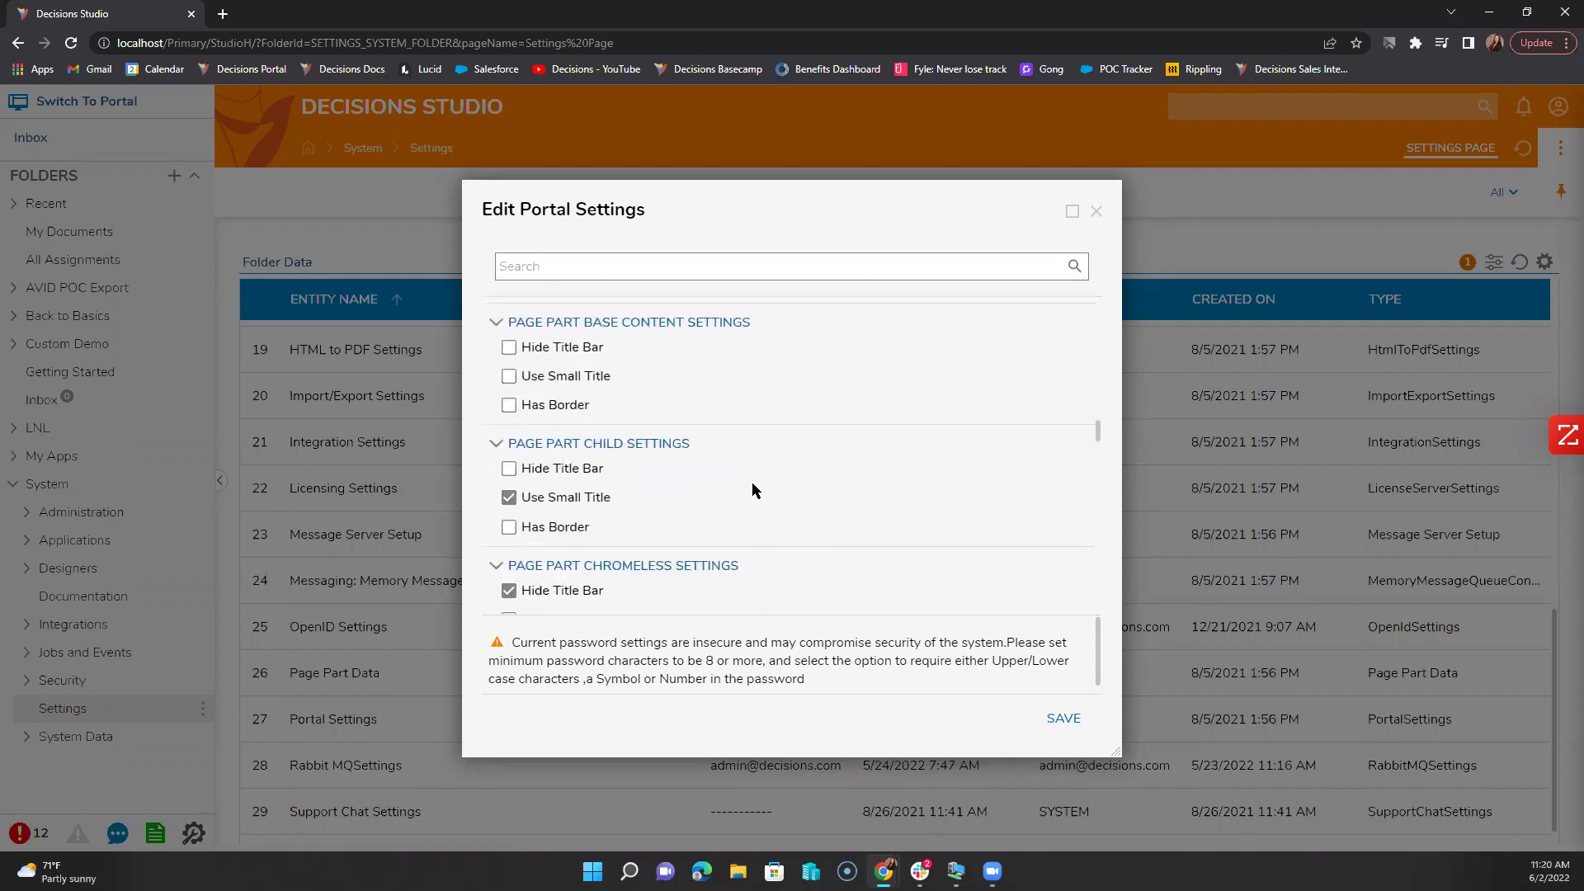
scroll(848, 578, "up", 2)
scroll(849, 577, "up", 4)
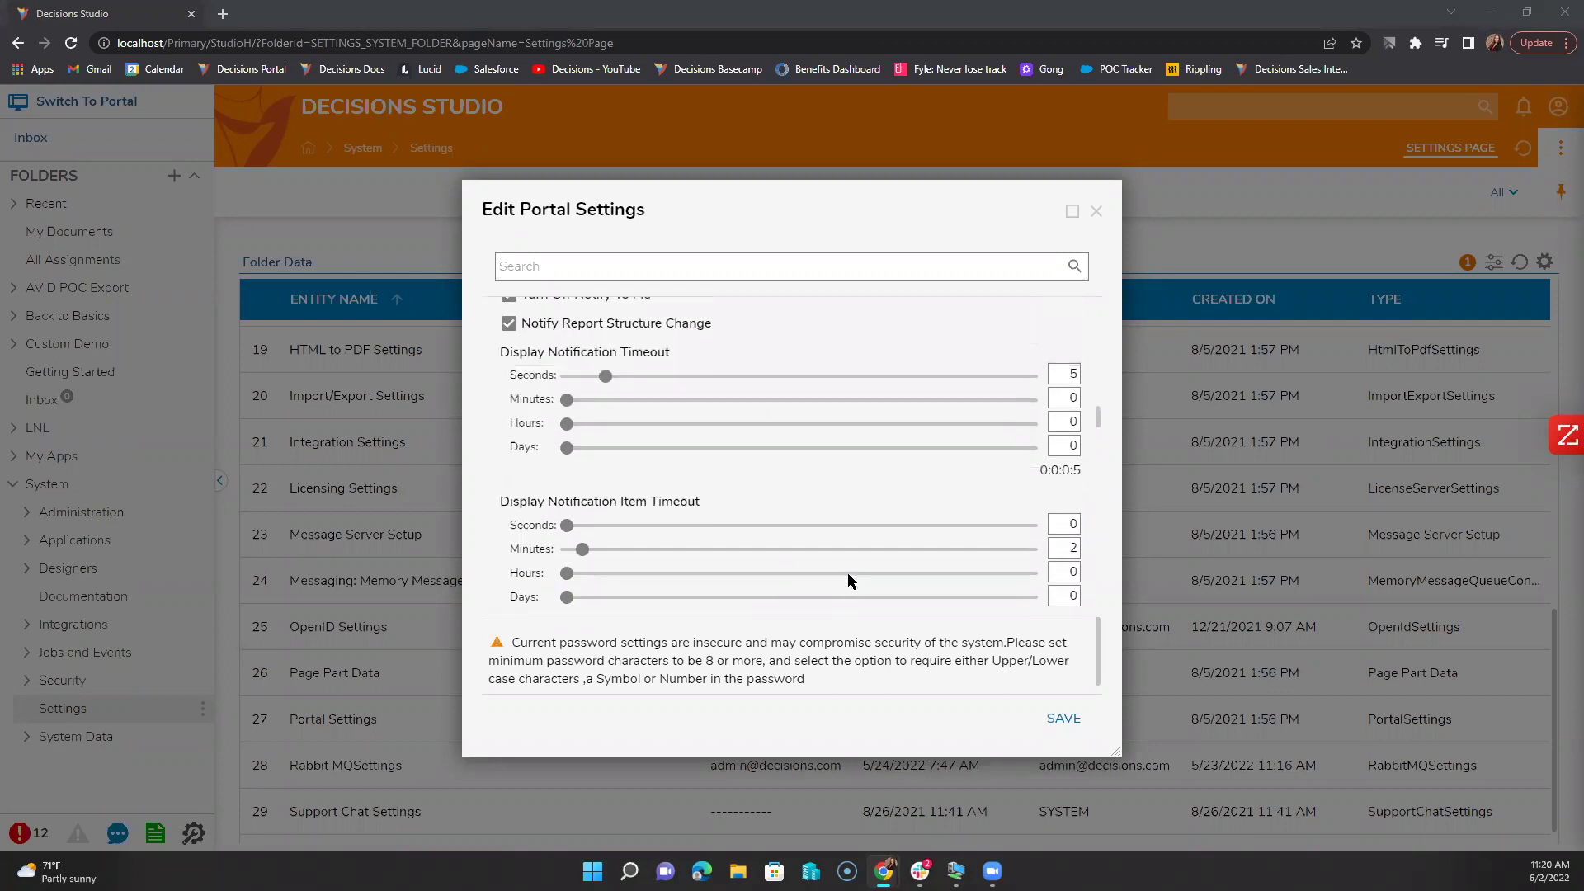
scroll(850, 580, "up", 1)
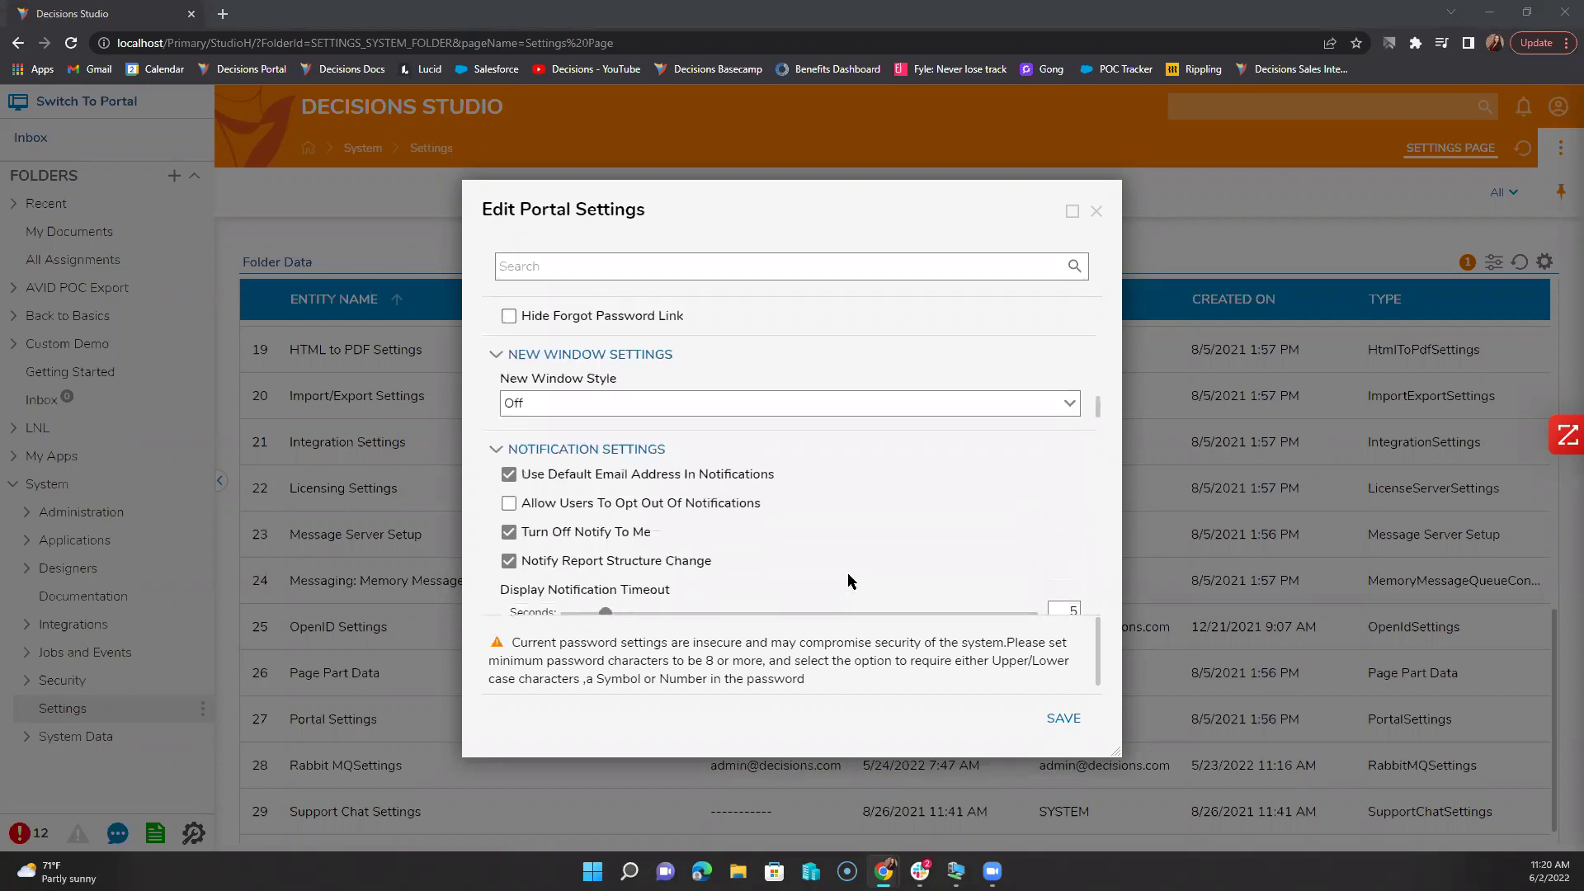
scroll(852, 580, "up", 1)
scroll(848, 580, "up", 2)
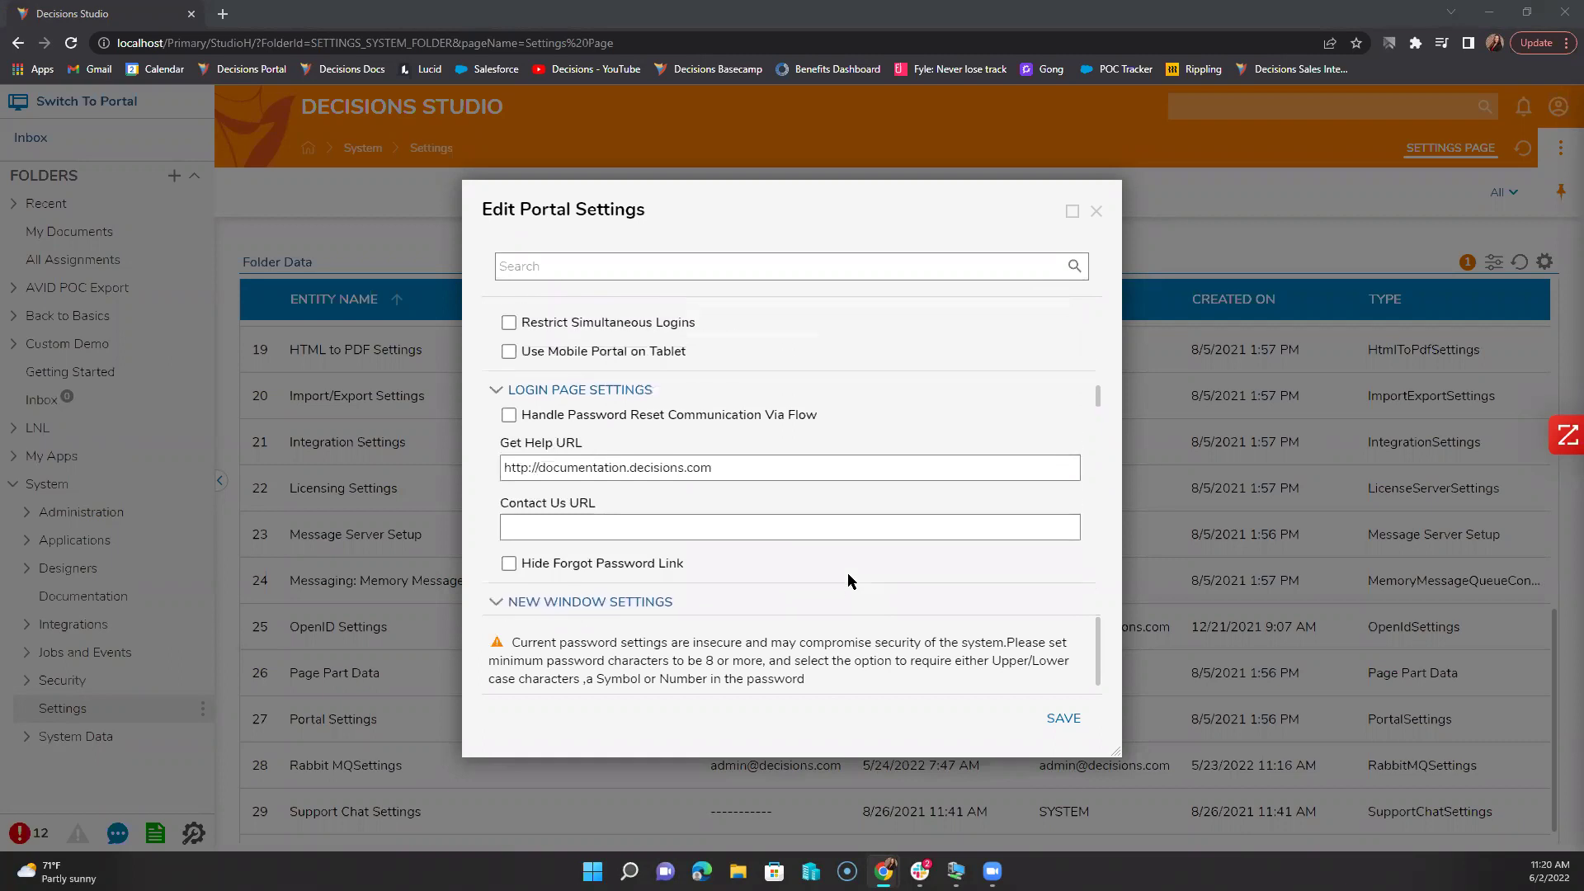
scroll(848, 580, "up", 2)
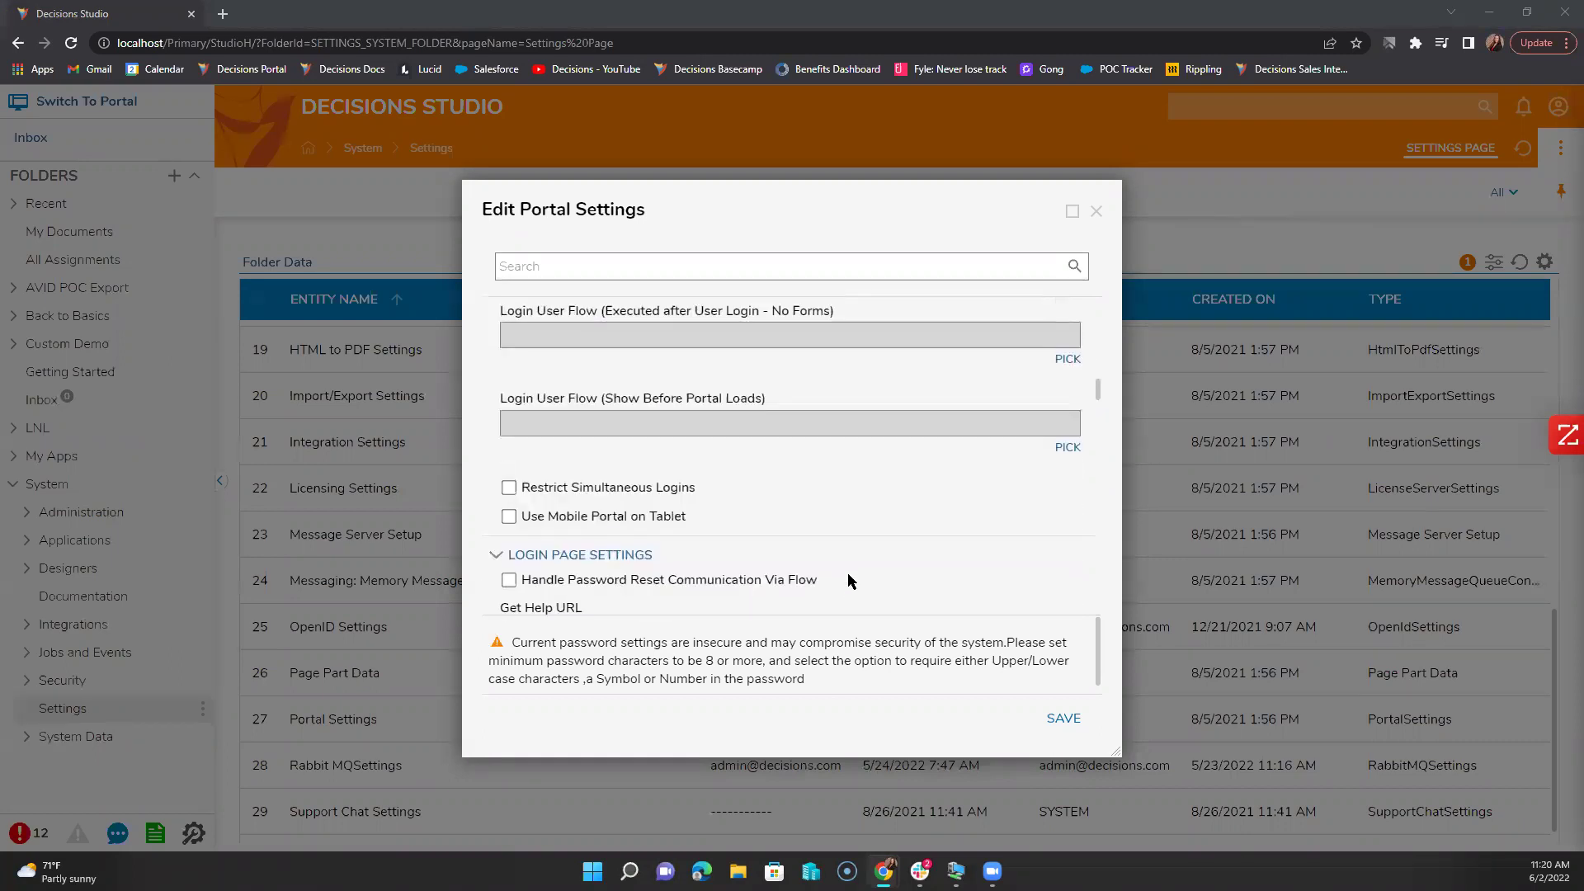
scroll(848, 580, "up", 2)
scroll(846, 580, "up", 1)
scroll(847, 572, "down", 8)
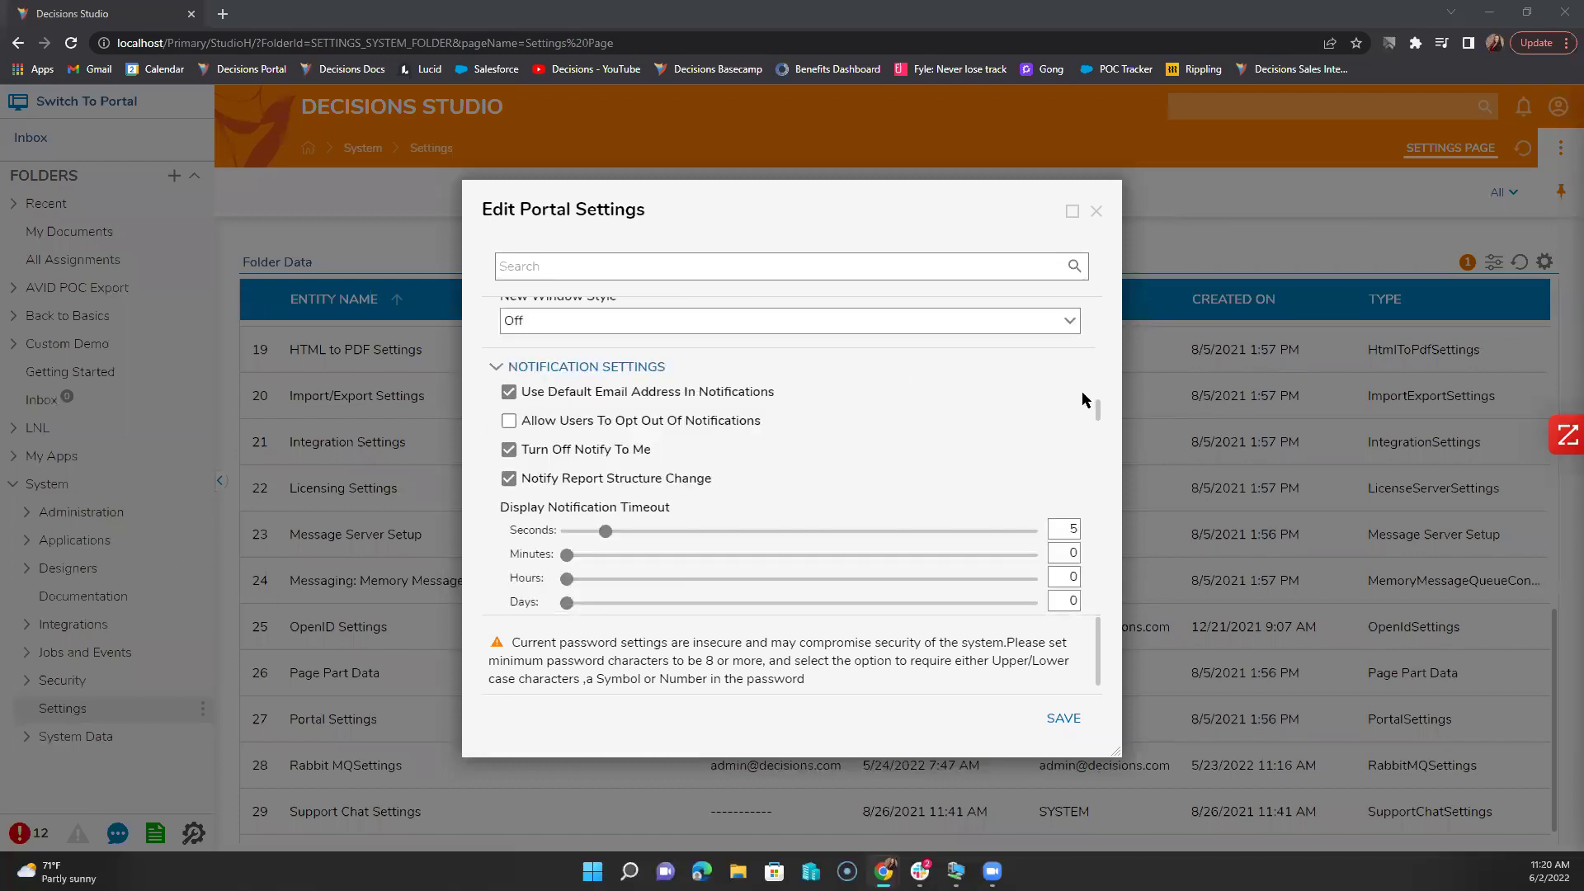
scroll(1100, 437, "down", 3)
left_click_drag(1099, 455, 1096, 602)
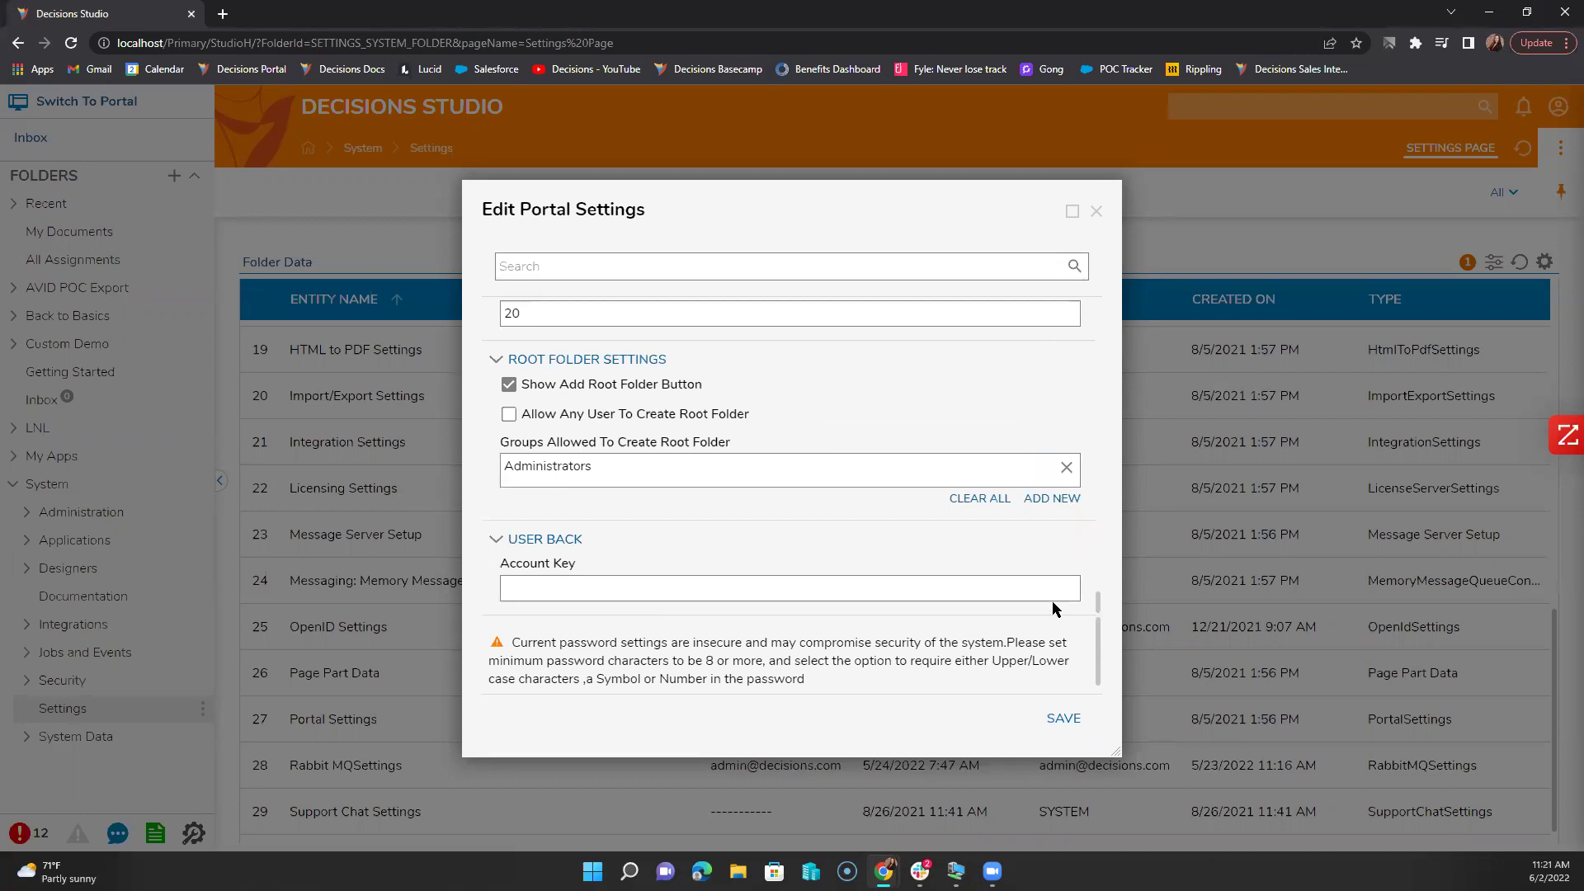
scroll(715, 564, "up", 10)
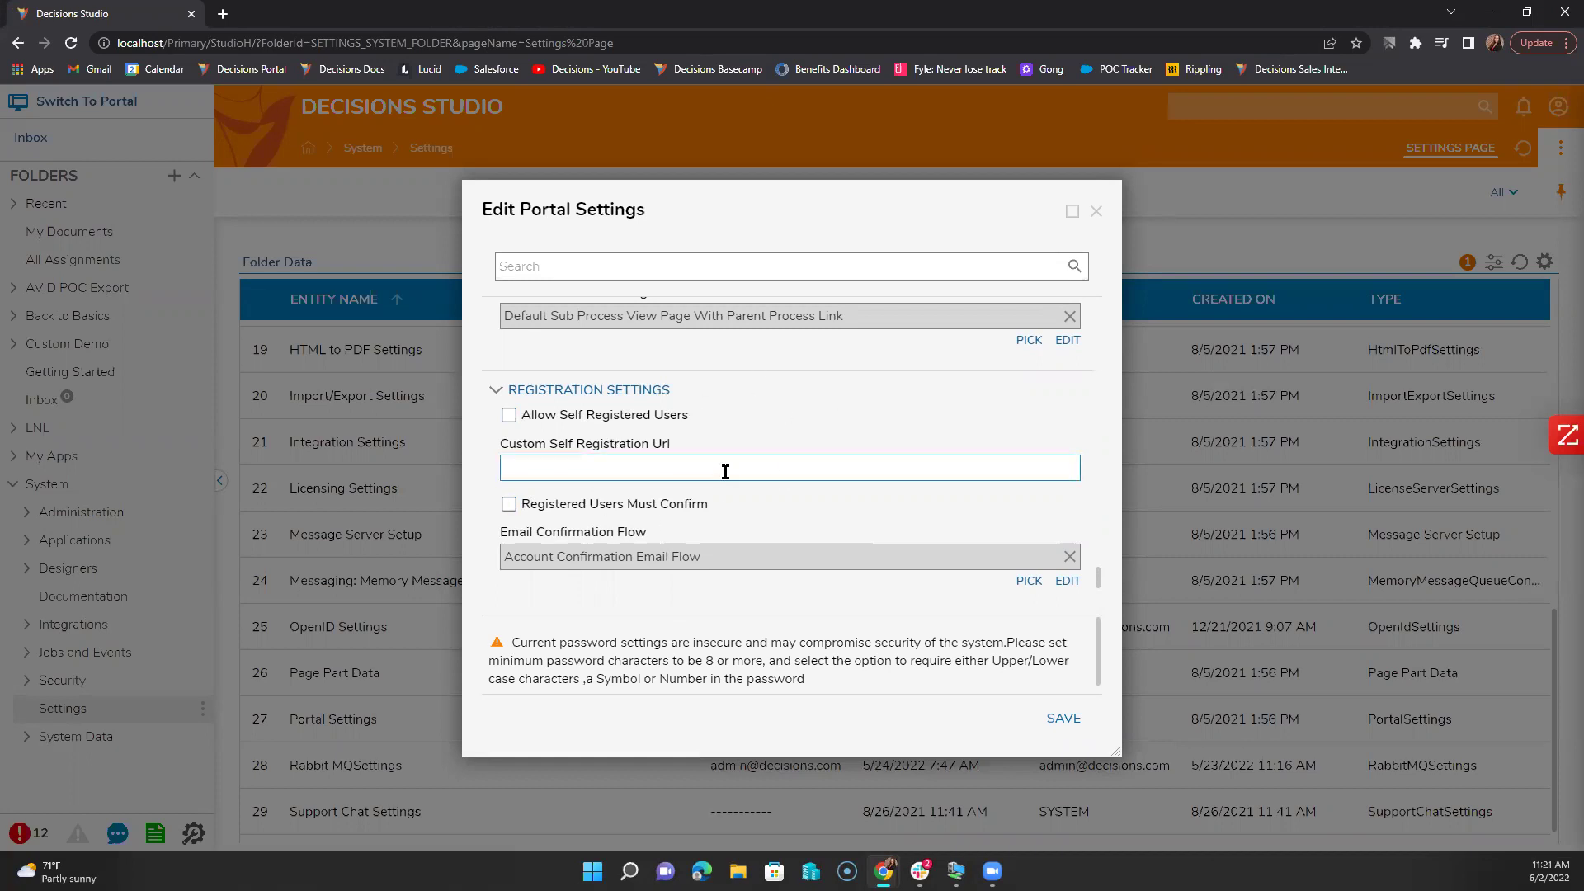
scroll(725, 472, "up", 4)
scroll(726, 474, "down", 4)
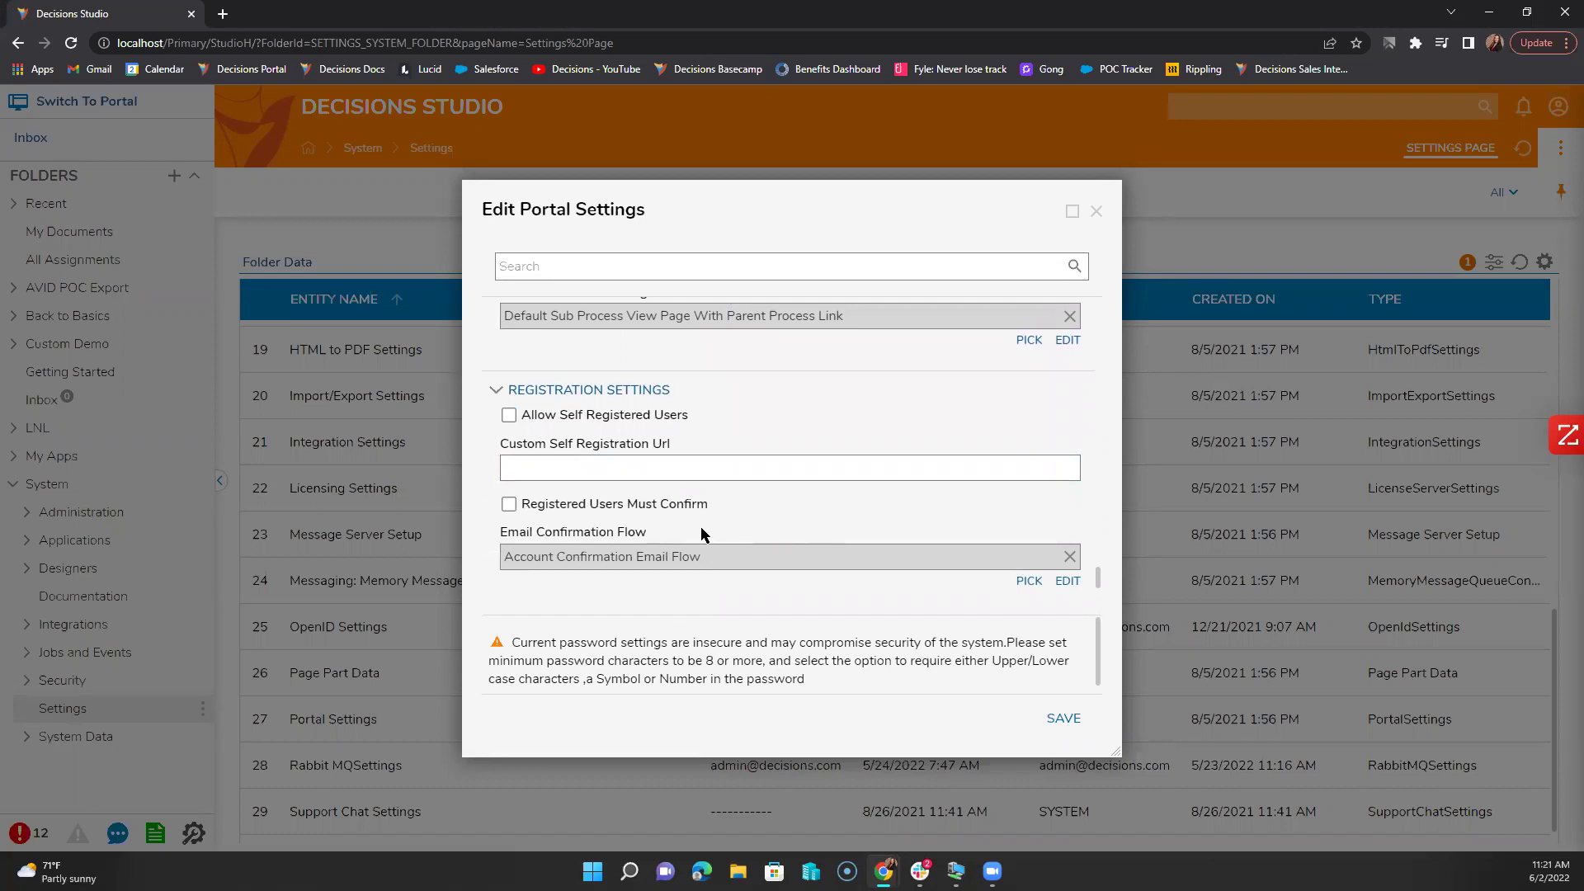
scroll(701, 529, "up", 2)
scroll(701, 533, "up", 5)
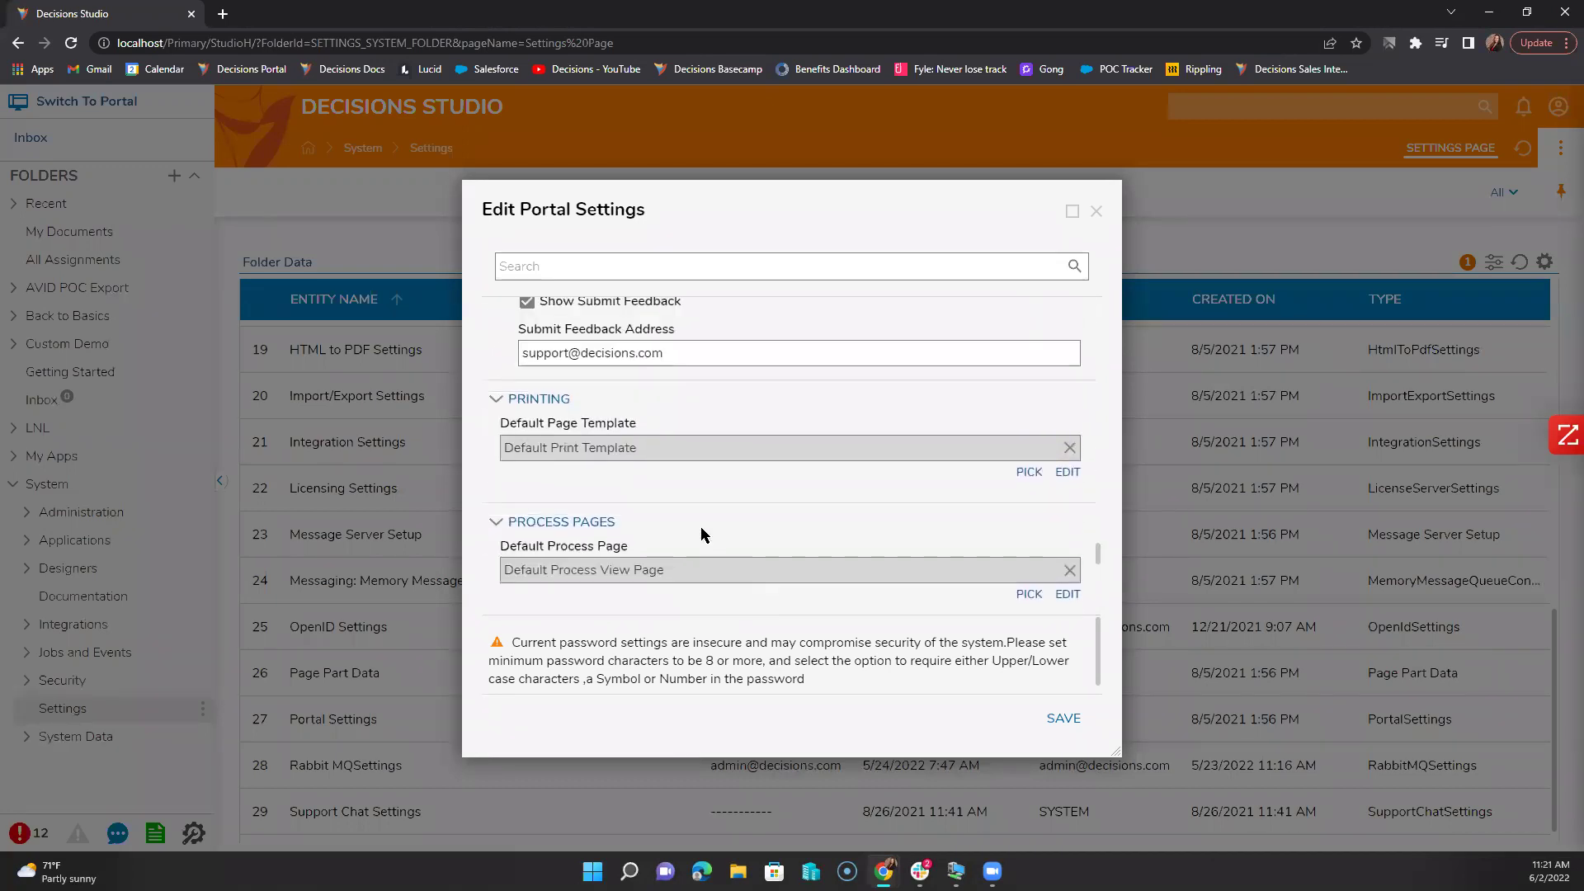
scroll(701, 532, "up", 1)
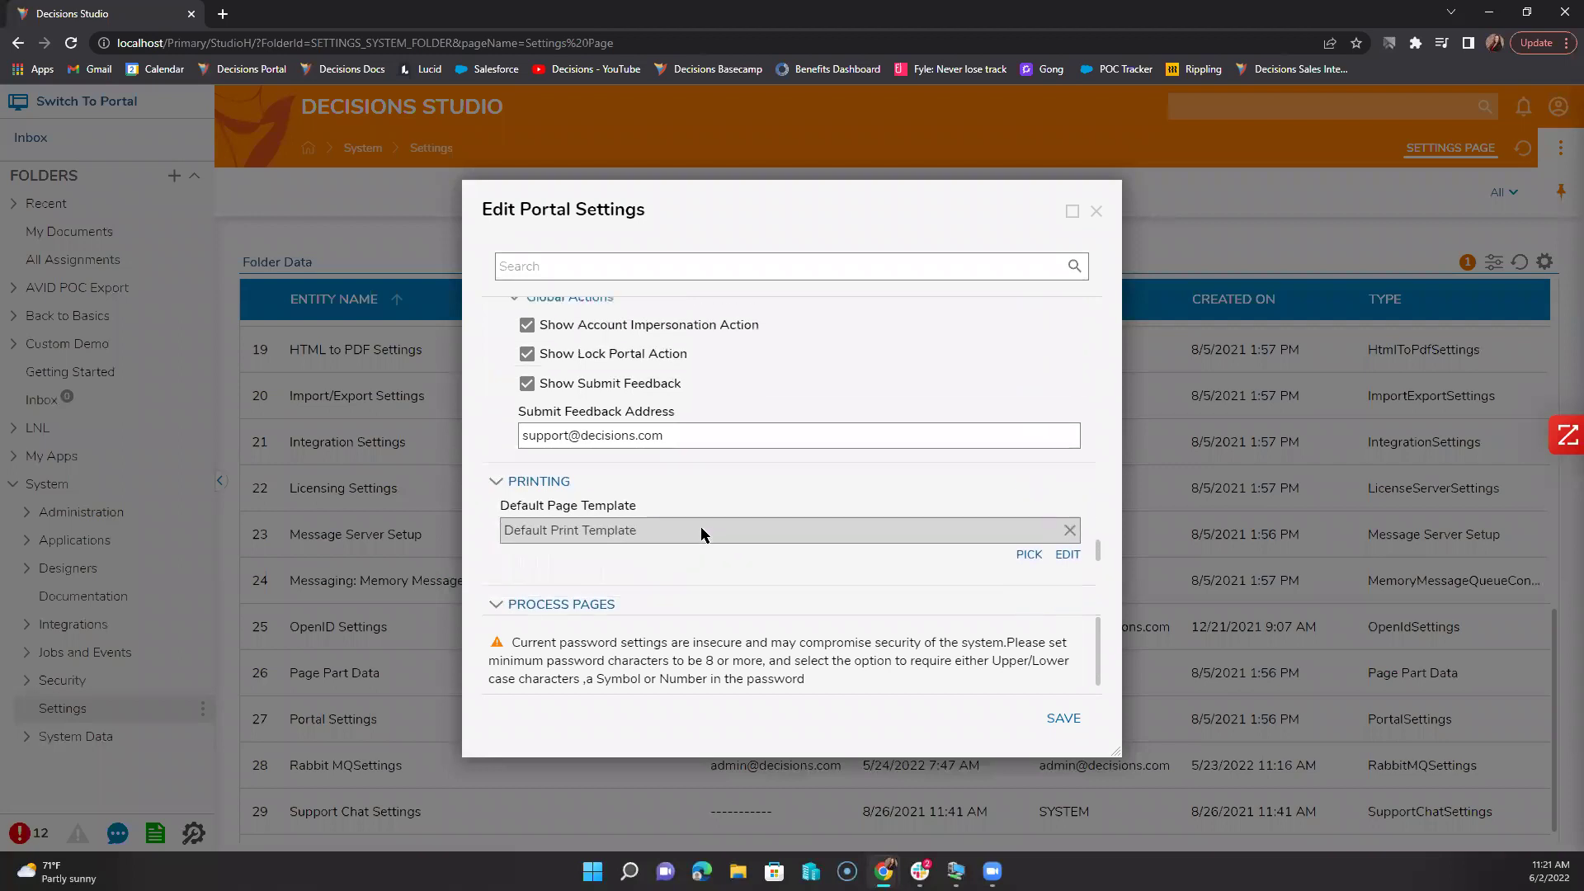
scroll(700, 532, "up", 1)
scroll(701, 528, "up", 5)
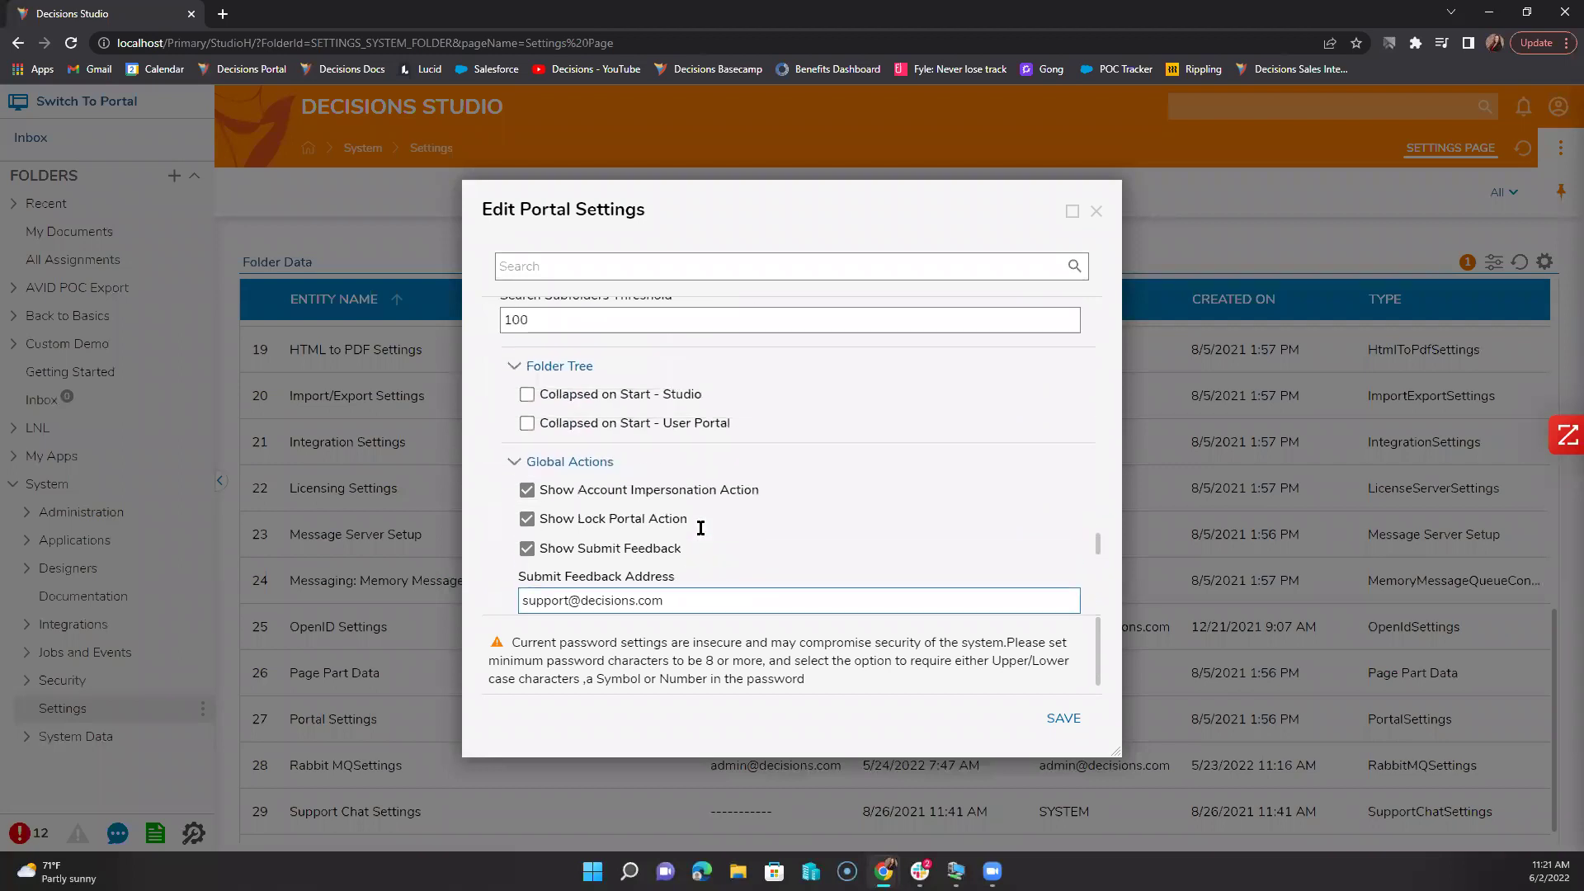
scroll(700, 533, "down", 1)
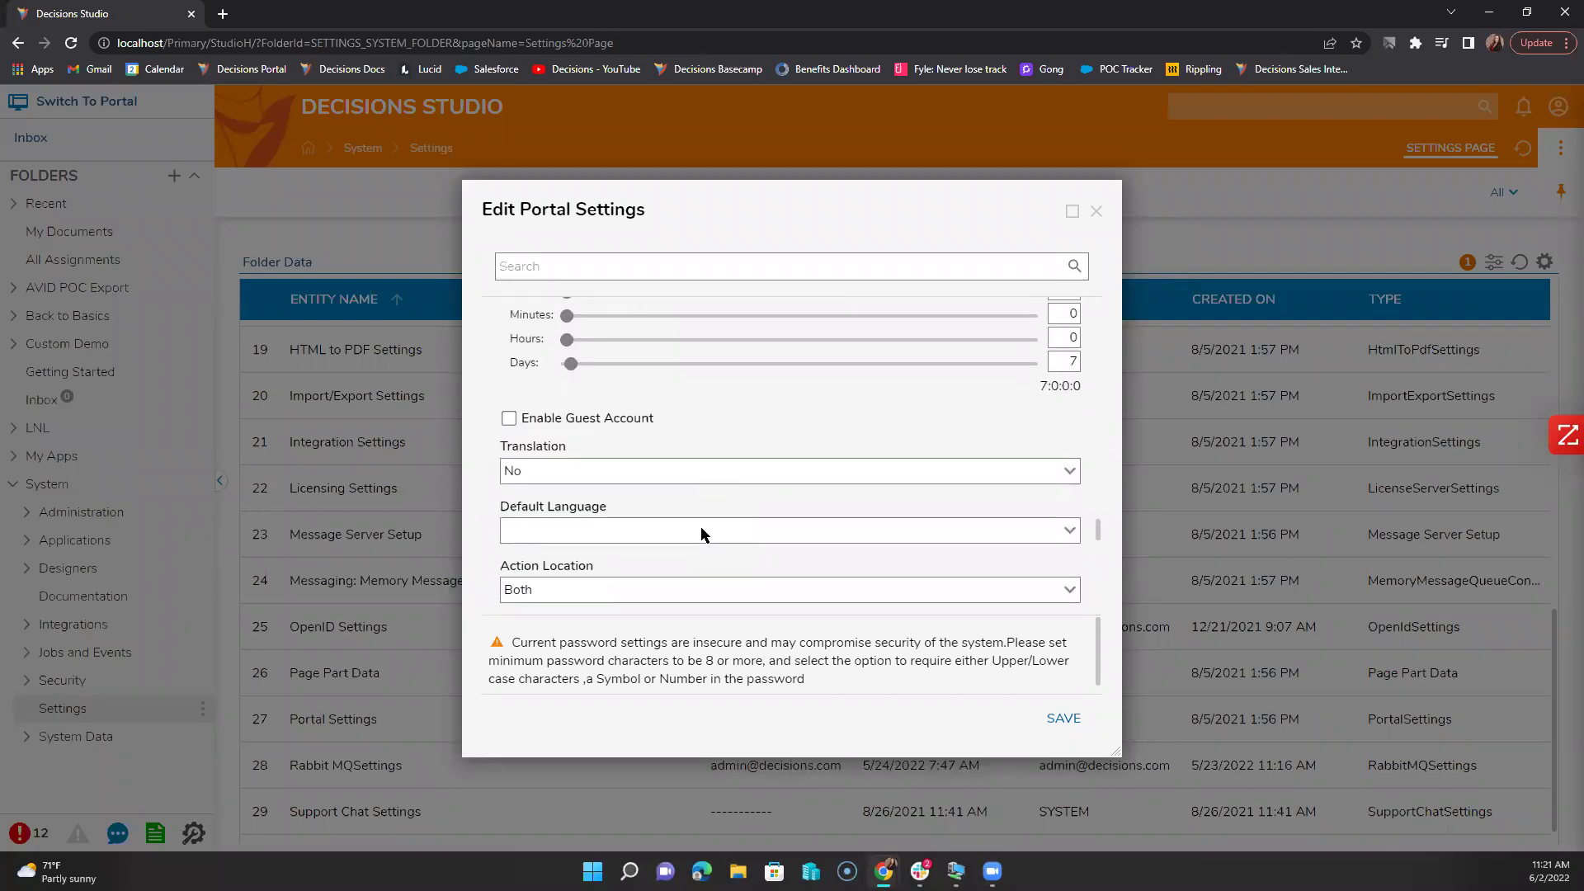
scroll(700, 528, "up", 4)
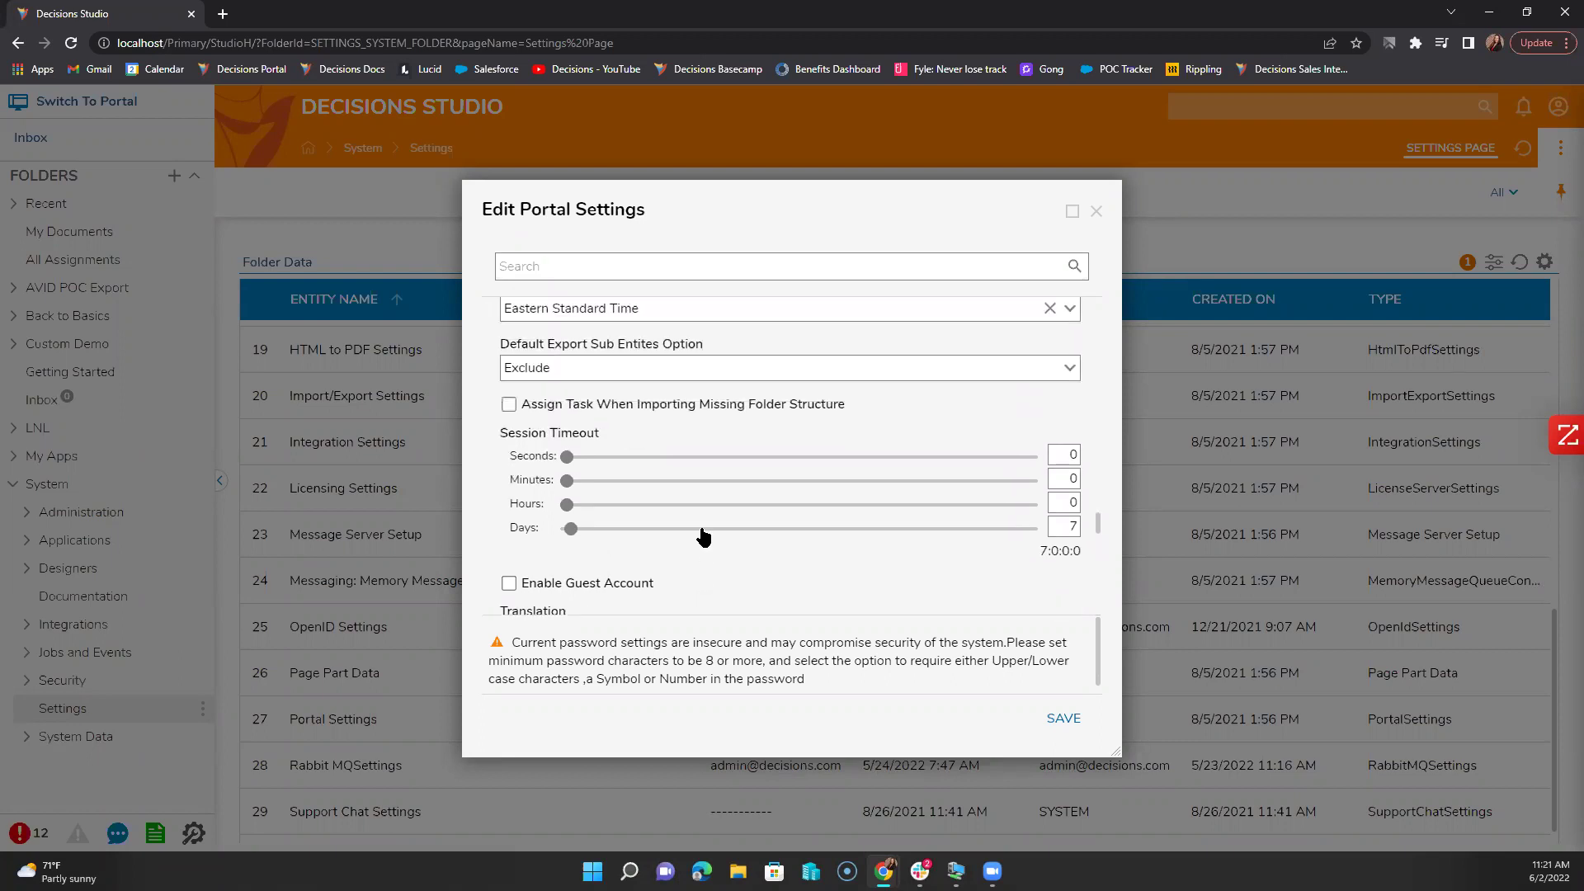
scroll(702, 532, "up", 6)
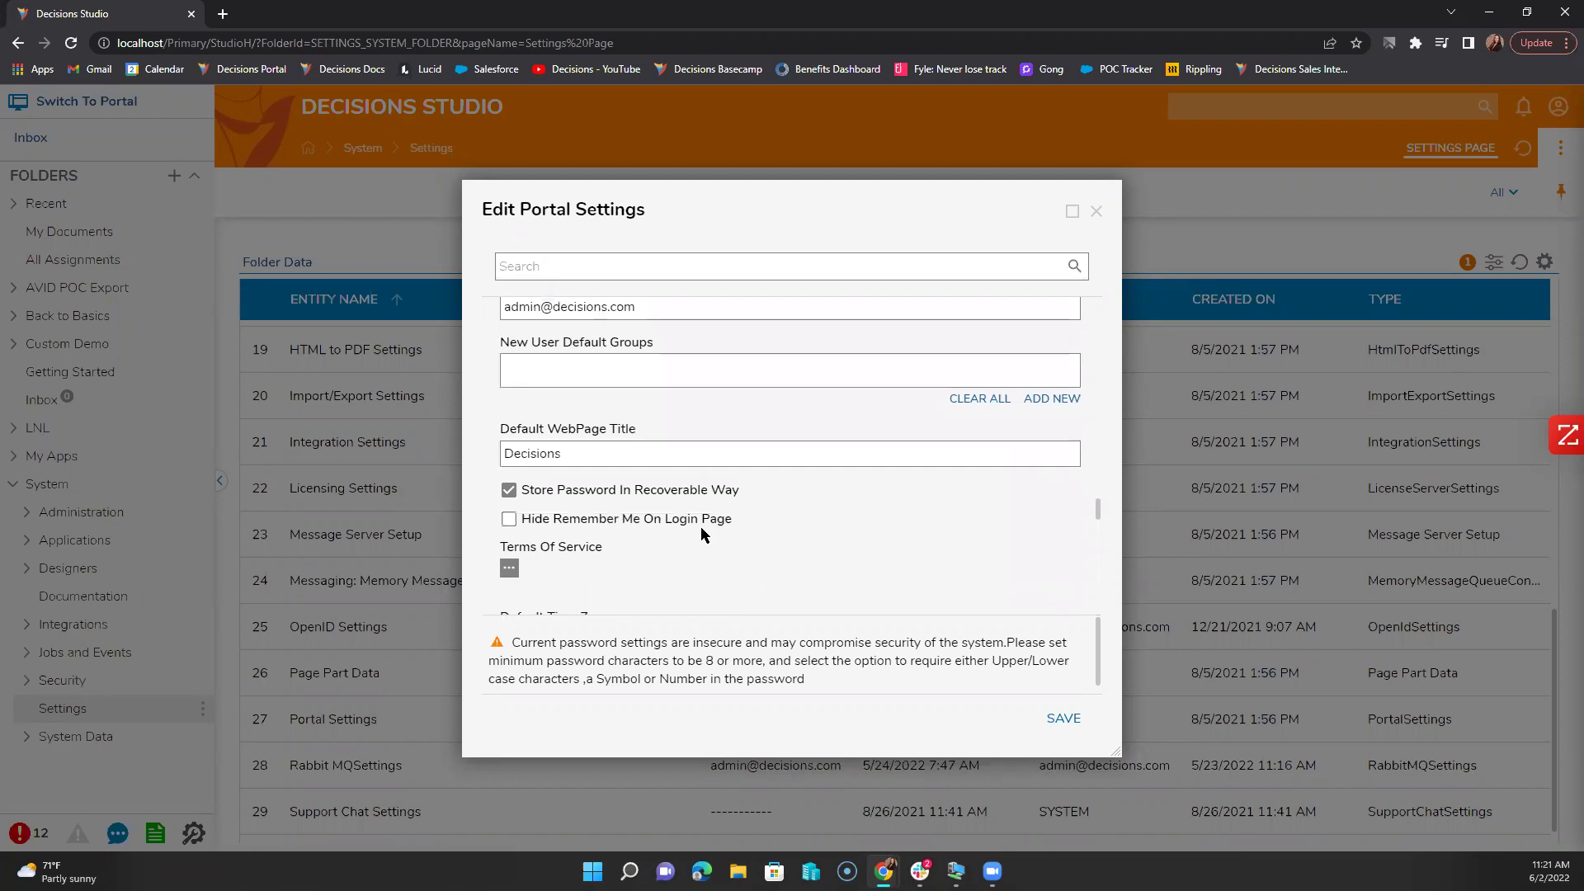
scroll(720, 495, "up", 5)
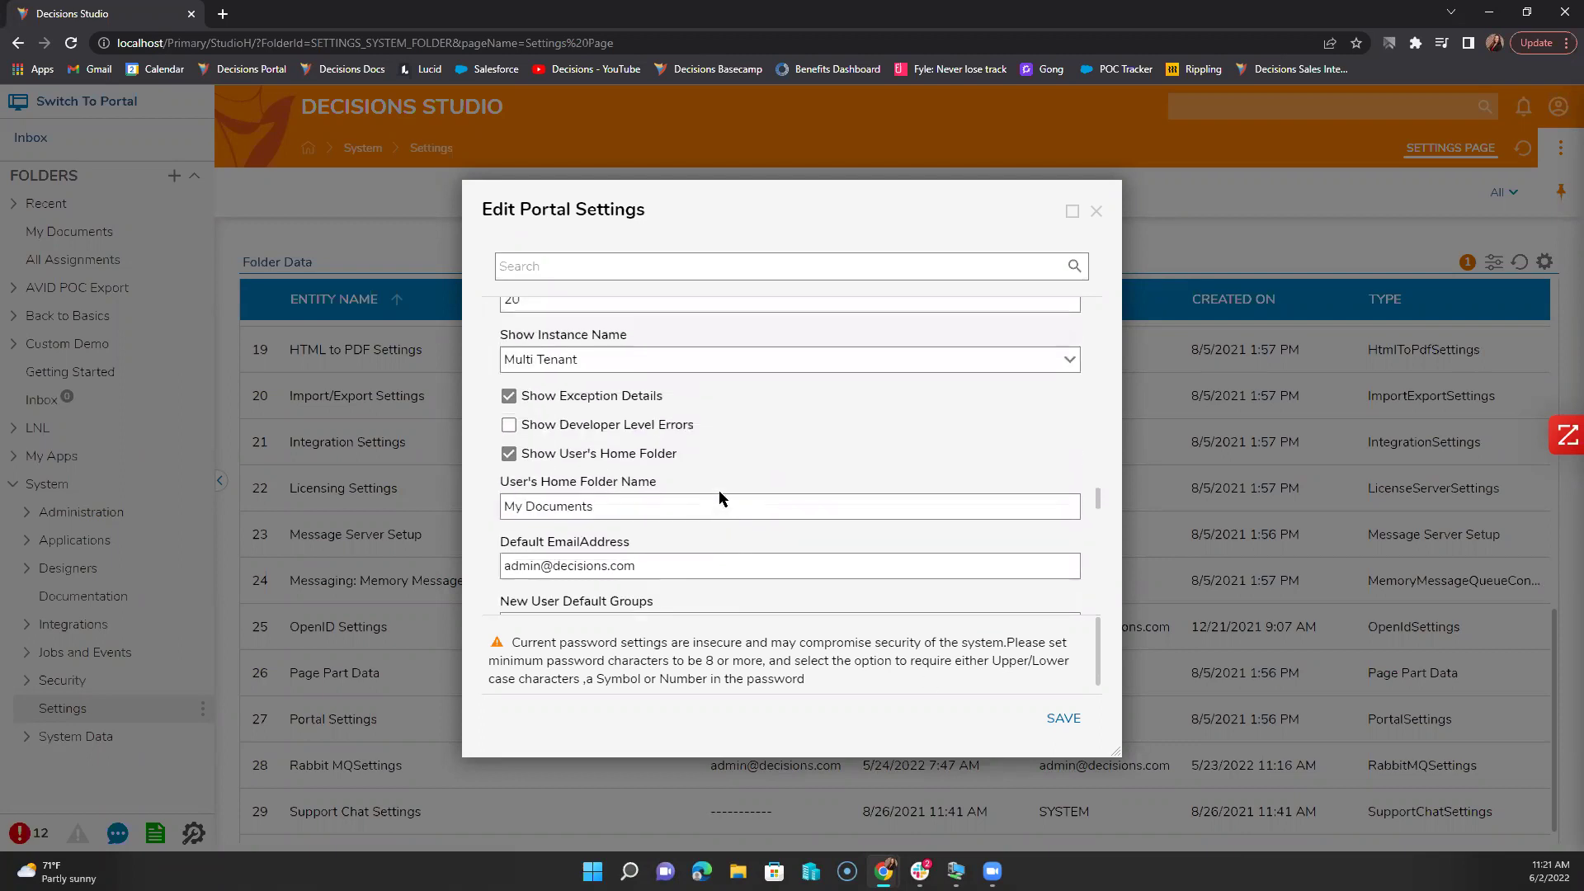
scroll(720, 497, "up", 3)
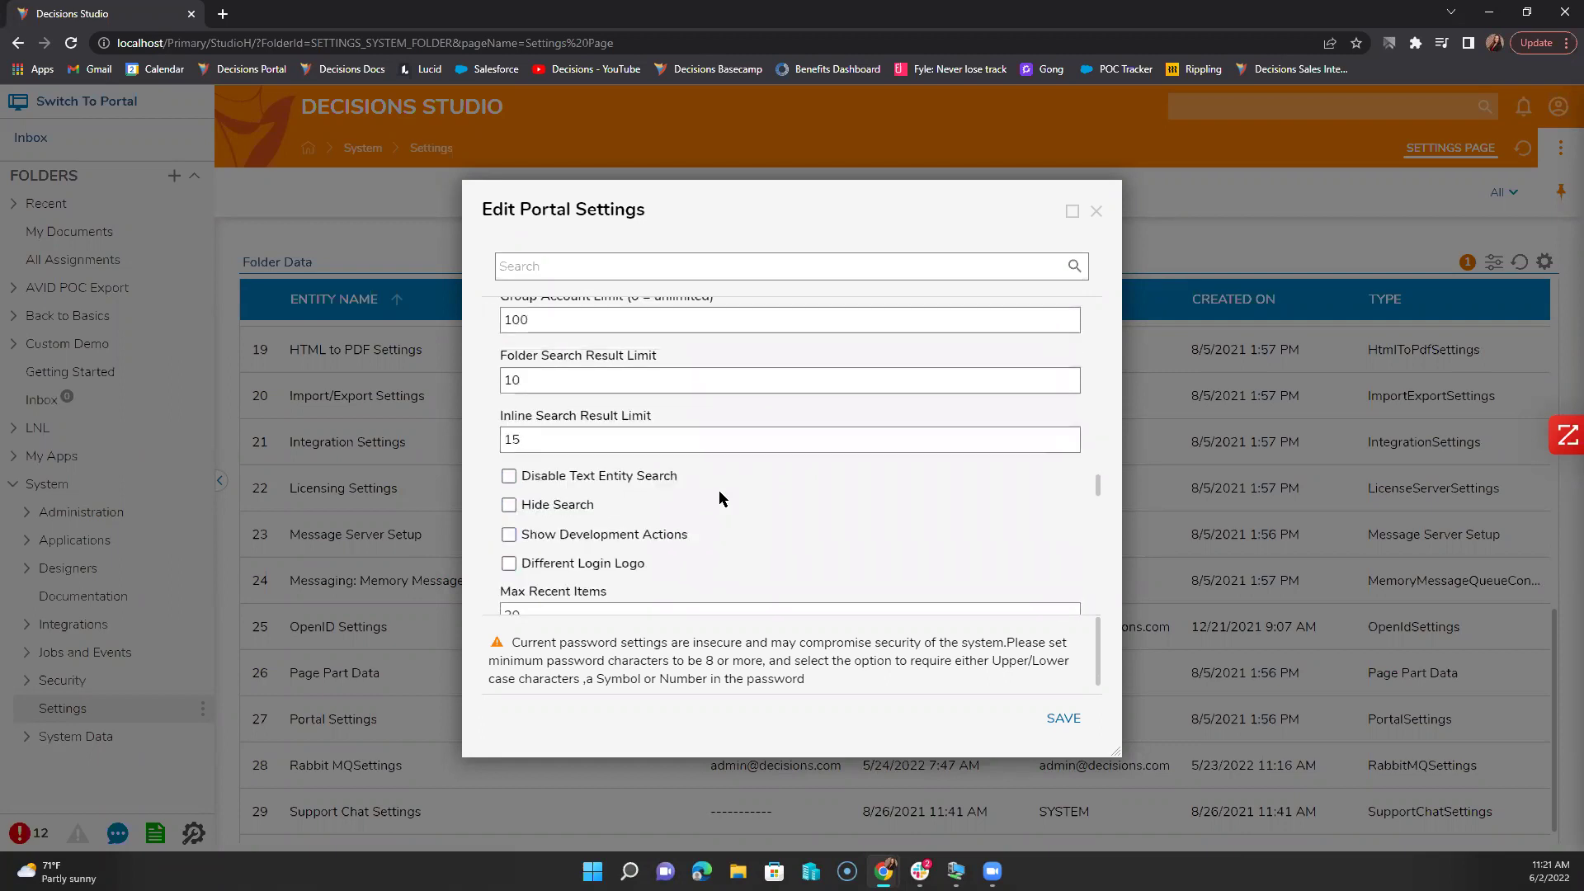
scroll(719, 498, "up", 10)
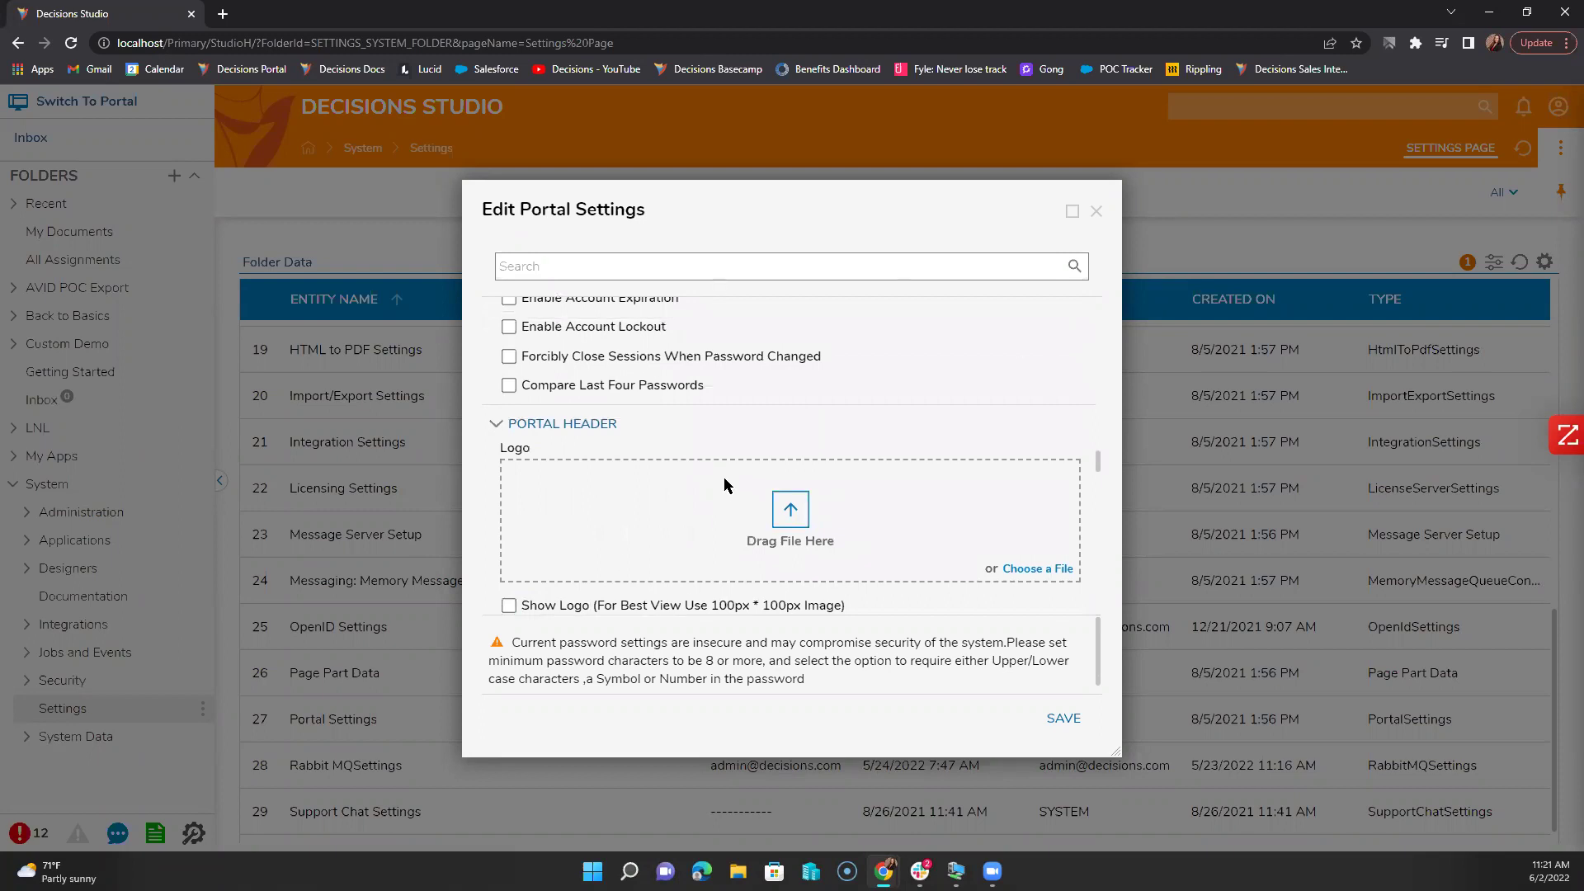
left_click(1096, 212)
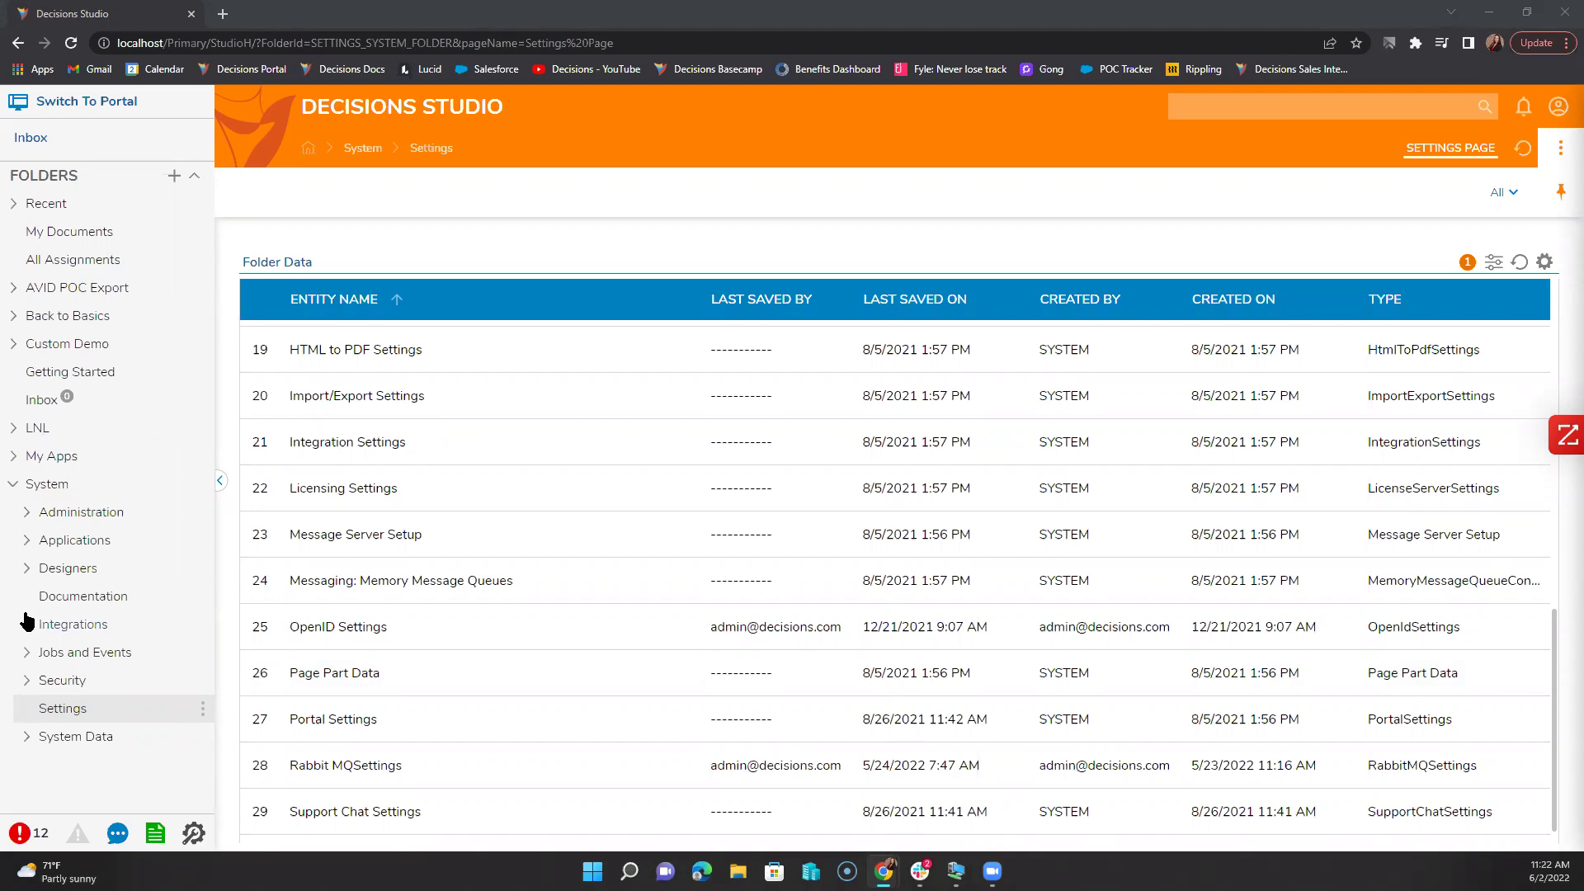
Step: Open the Creating Excel/CSV flow from the LNL > 6.2 folder
left_click(76, 428)
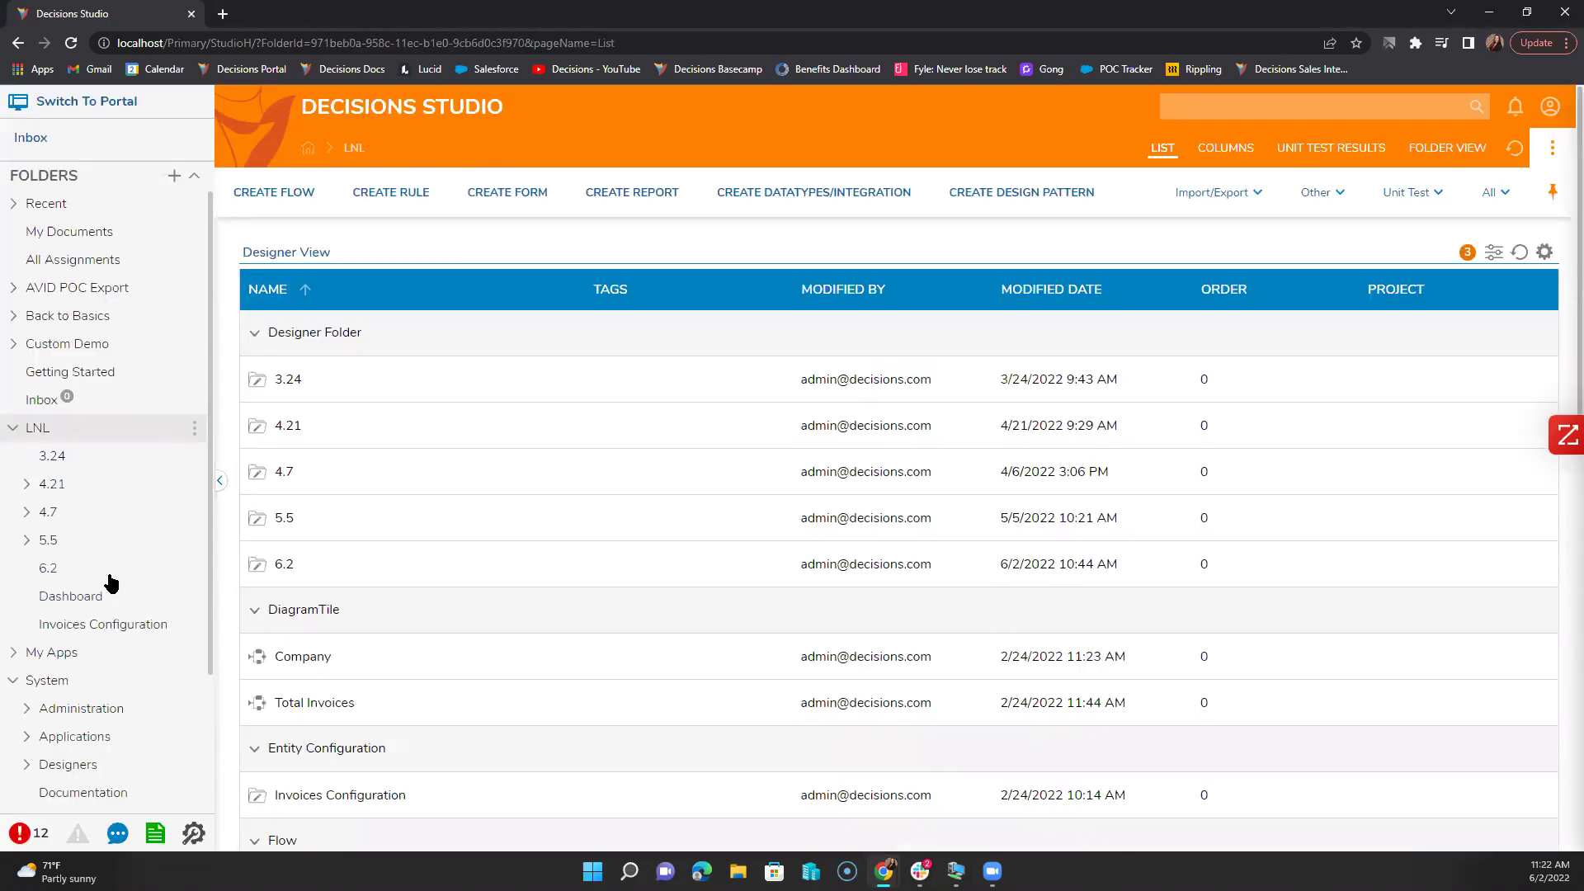
left_click(107, 569)
left_click(355, 379)
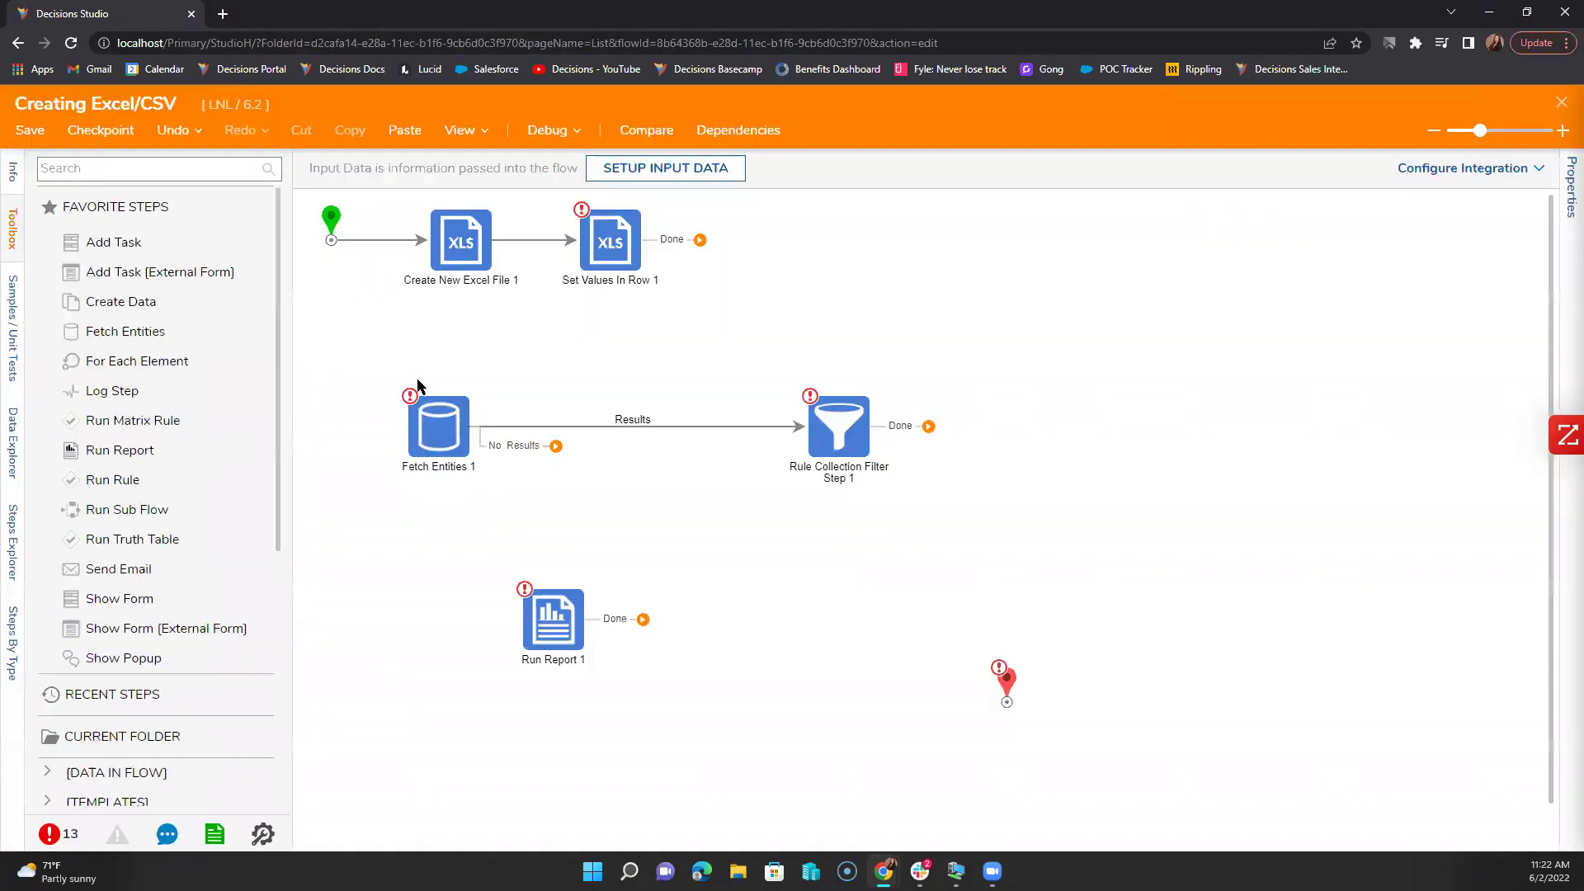
Step: Delete the Fetch Entities, Rule Collection Filter and Run Report steps, dismissing the warning
left_click_drag(390, 381, 902, 691)
key("Delete")
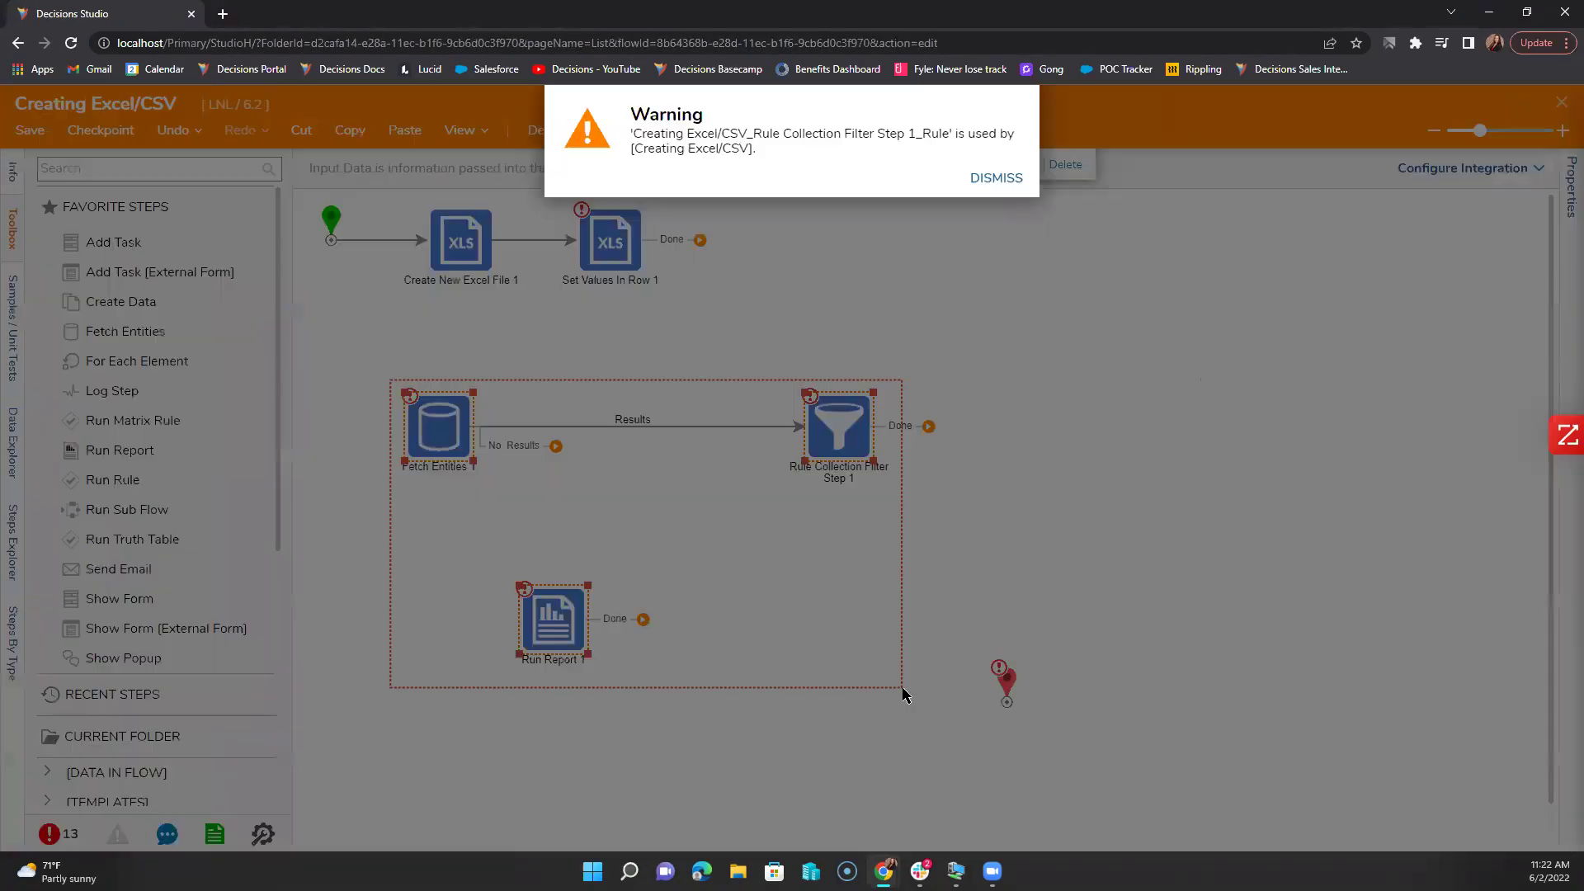
left_click(996, 178)
Step: Move the End step up beside Set Values In Row 1
left_click(620, 258)
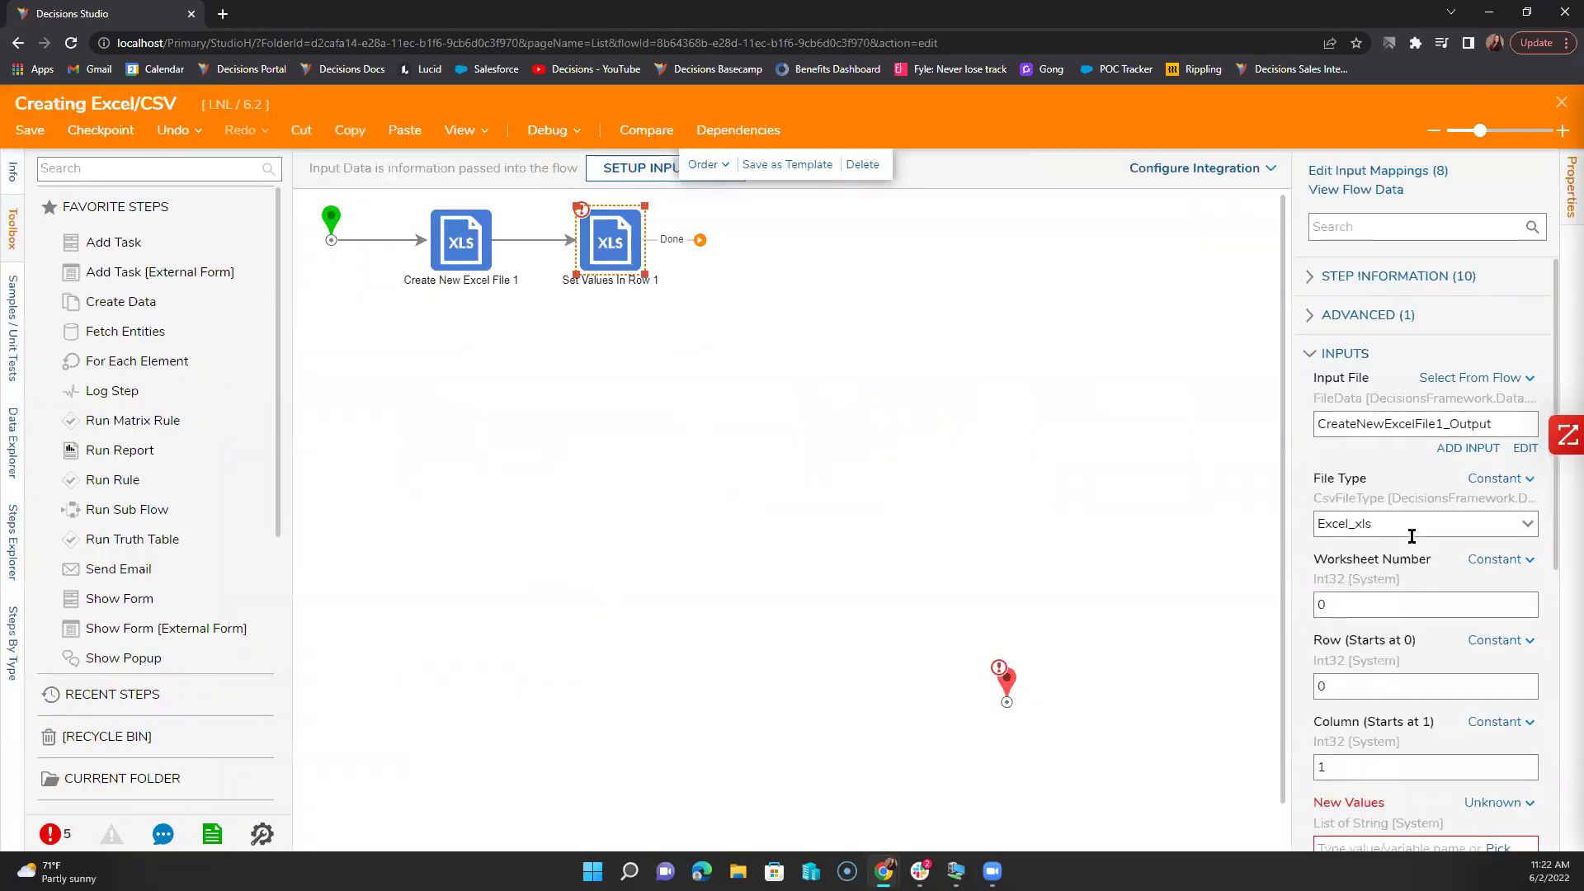
scroll(1410, 532, "down", 3)
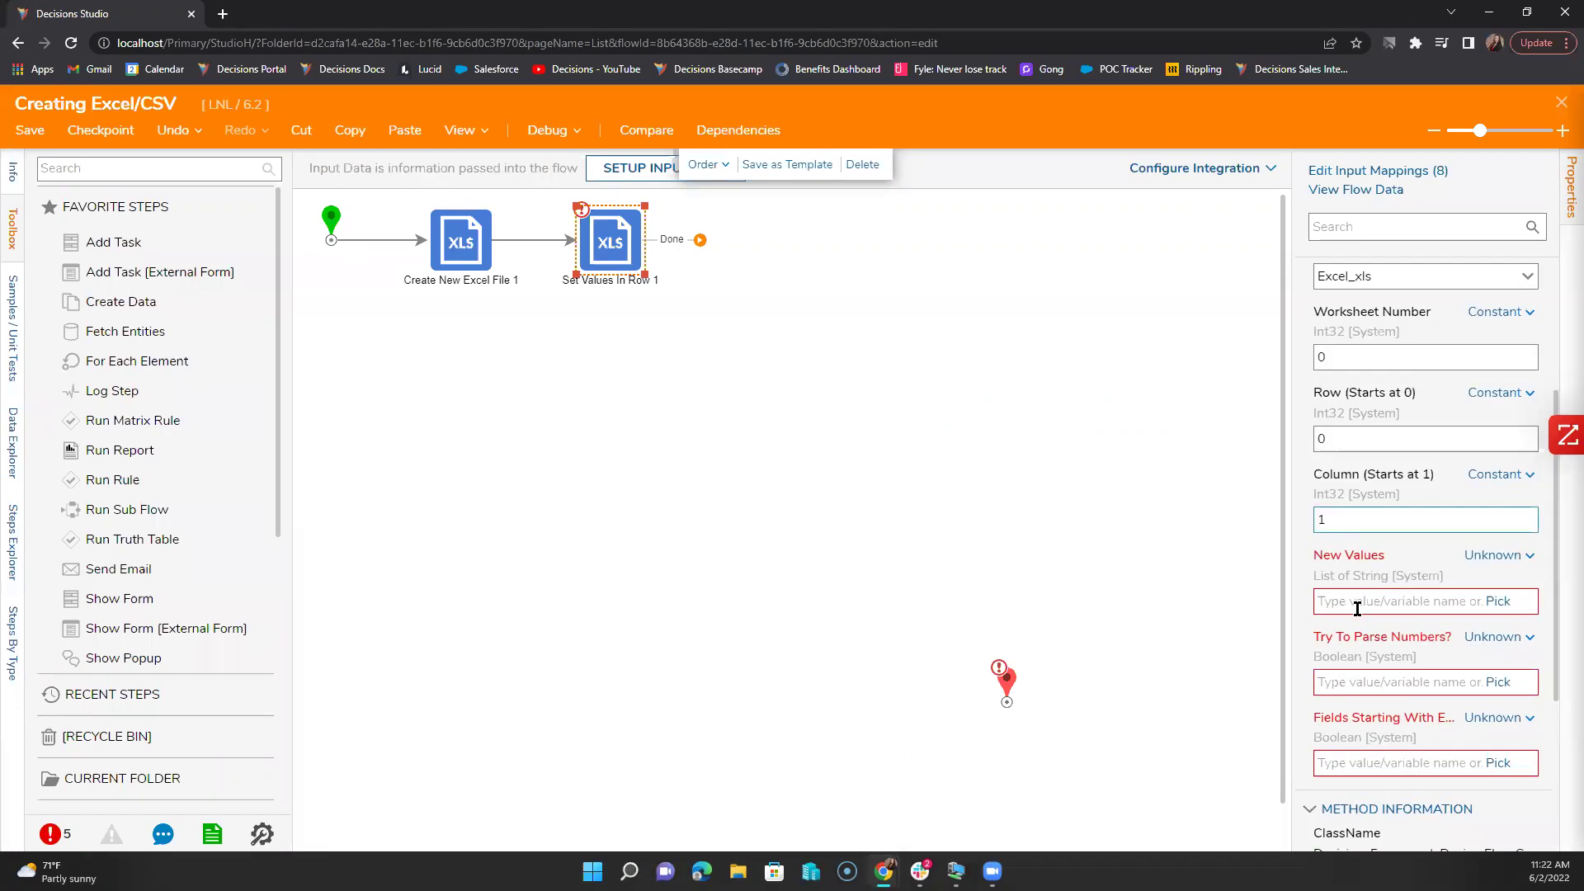
mouse_move(1007, 682)
left_mouse_down()
mouse_move(963, 351)
mouse_move(967, 241)
left_mouse_up()
scroll(1369, 594, "down", 3)
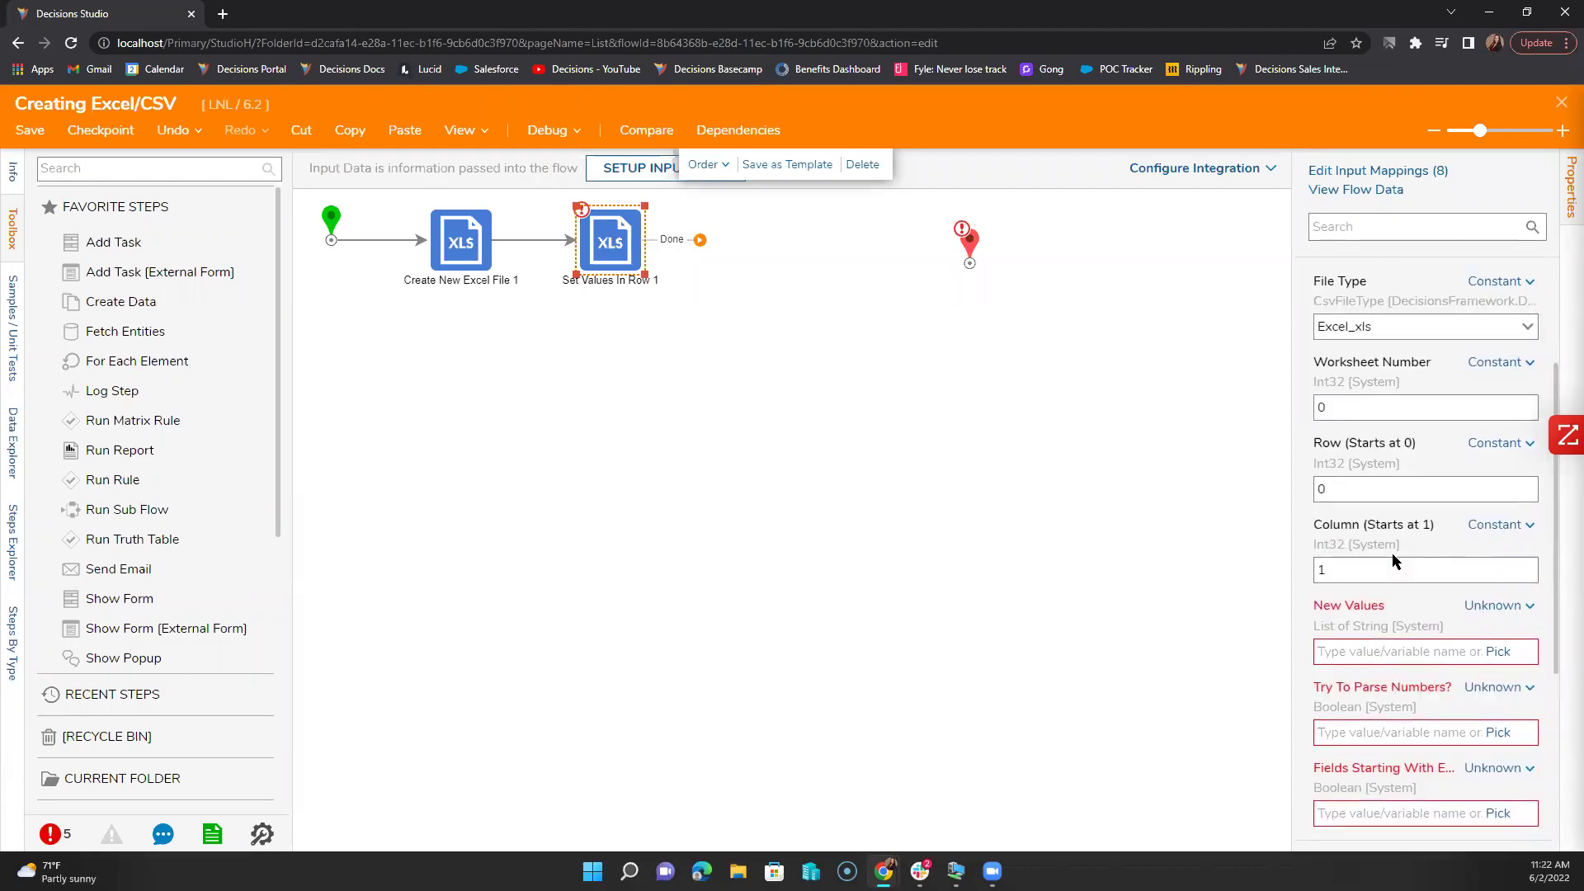
left_click(1374, 591)
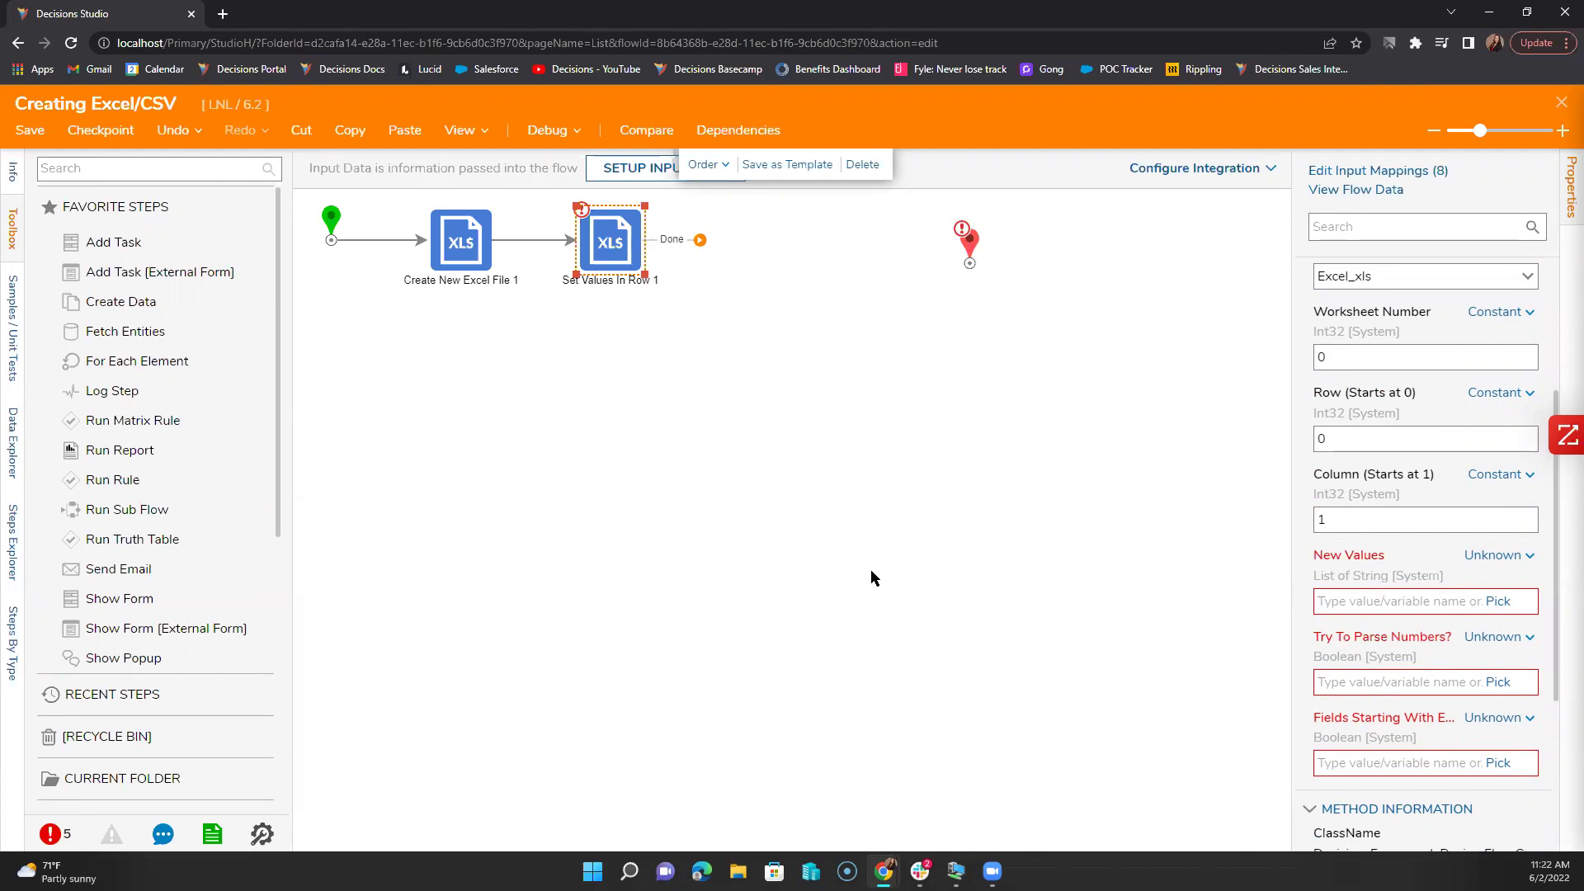
left_click(1499, 555)
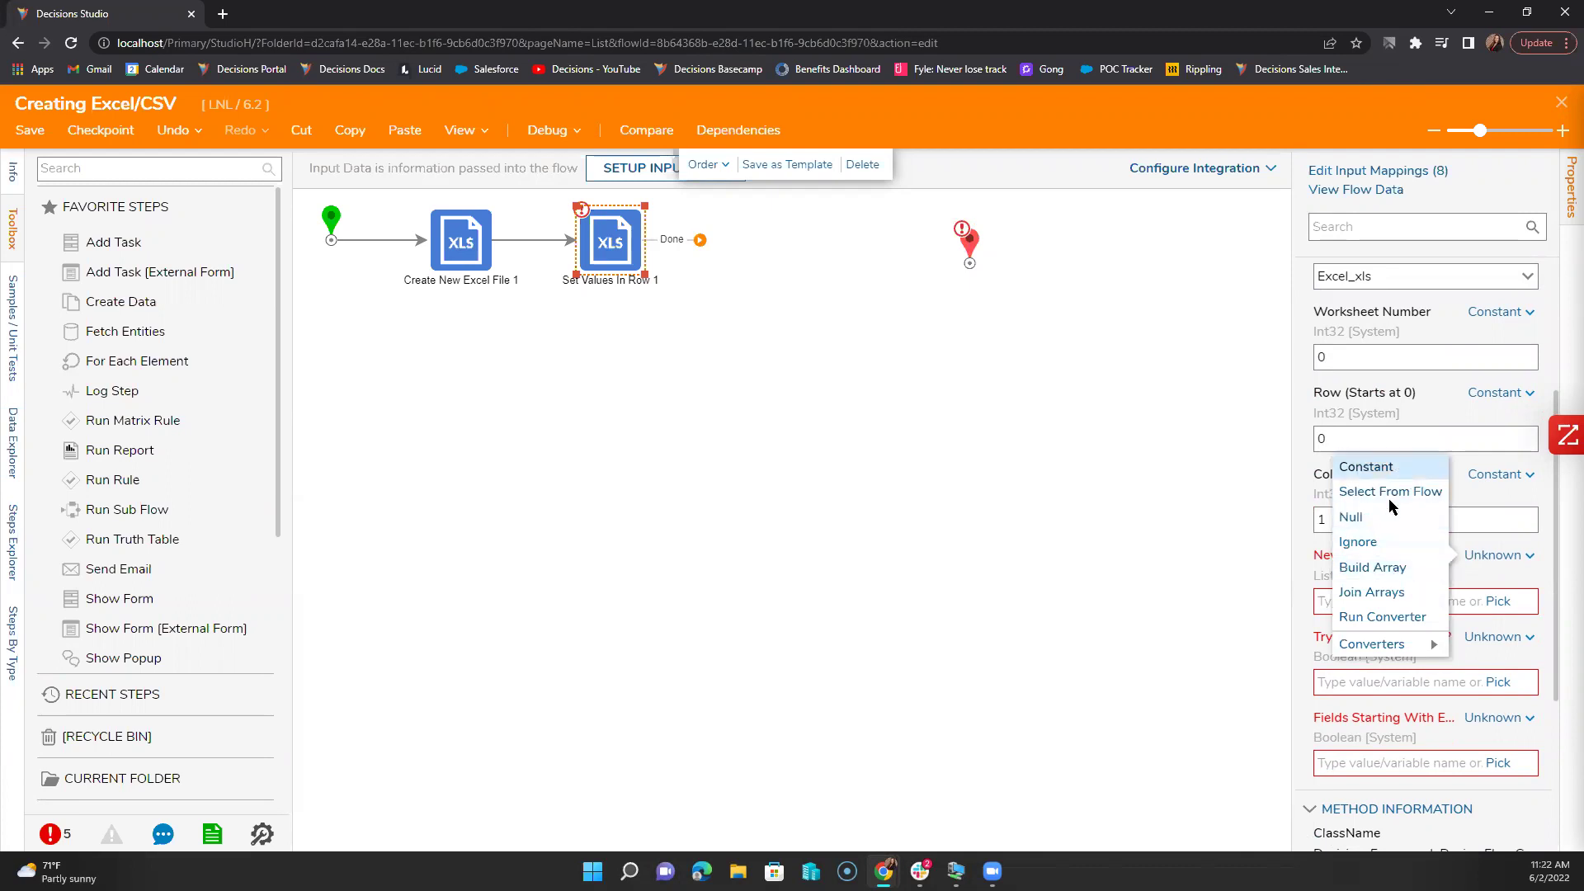
Step: Set New Values to a constant list of 'Name' and 'Email Address'
left_click(1366, 467)
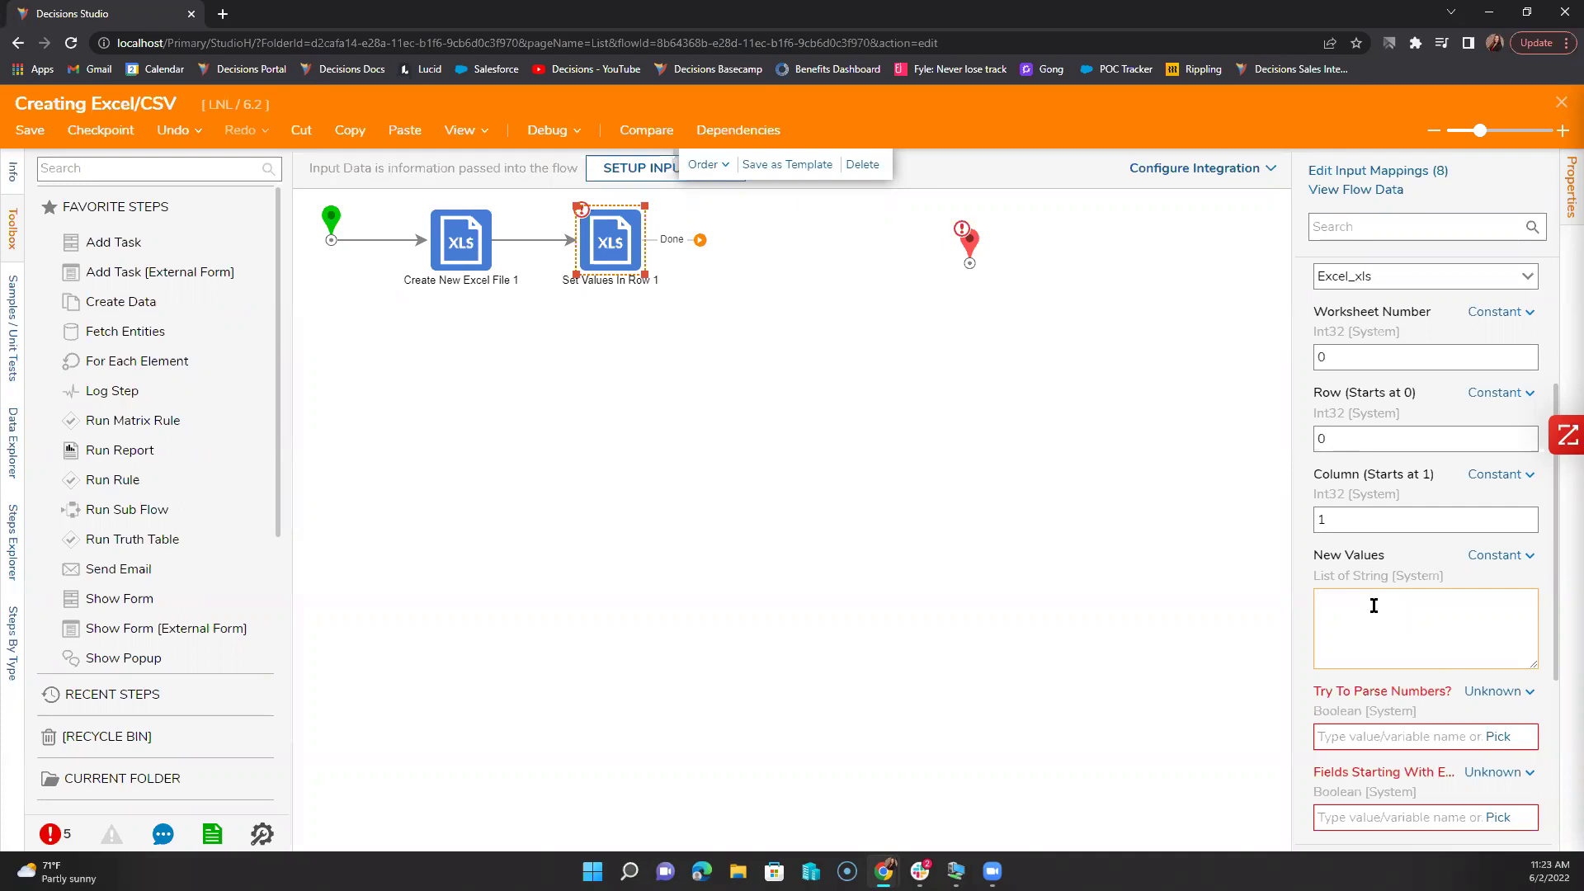
type("Name")
key("Return")
type("Email Adresses")
key("BackSpace")
key("BackSpace")
left_click_drag(1421, 626, 1311, 624)
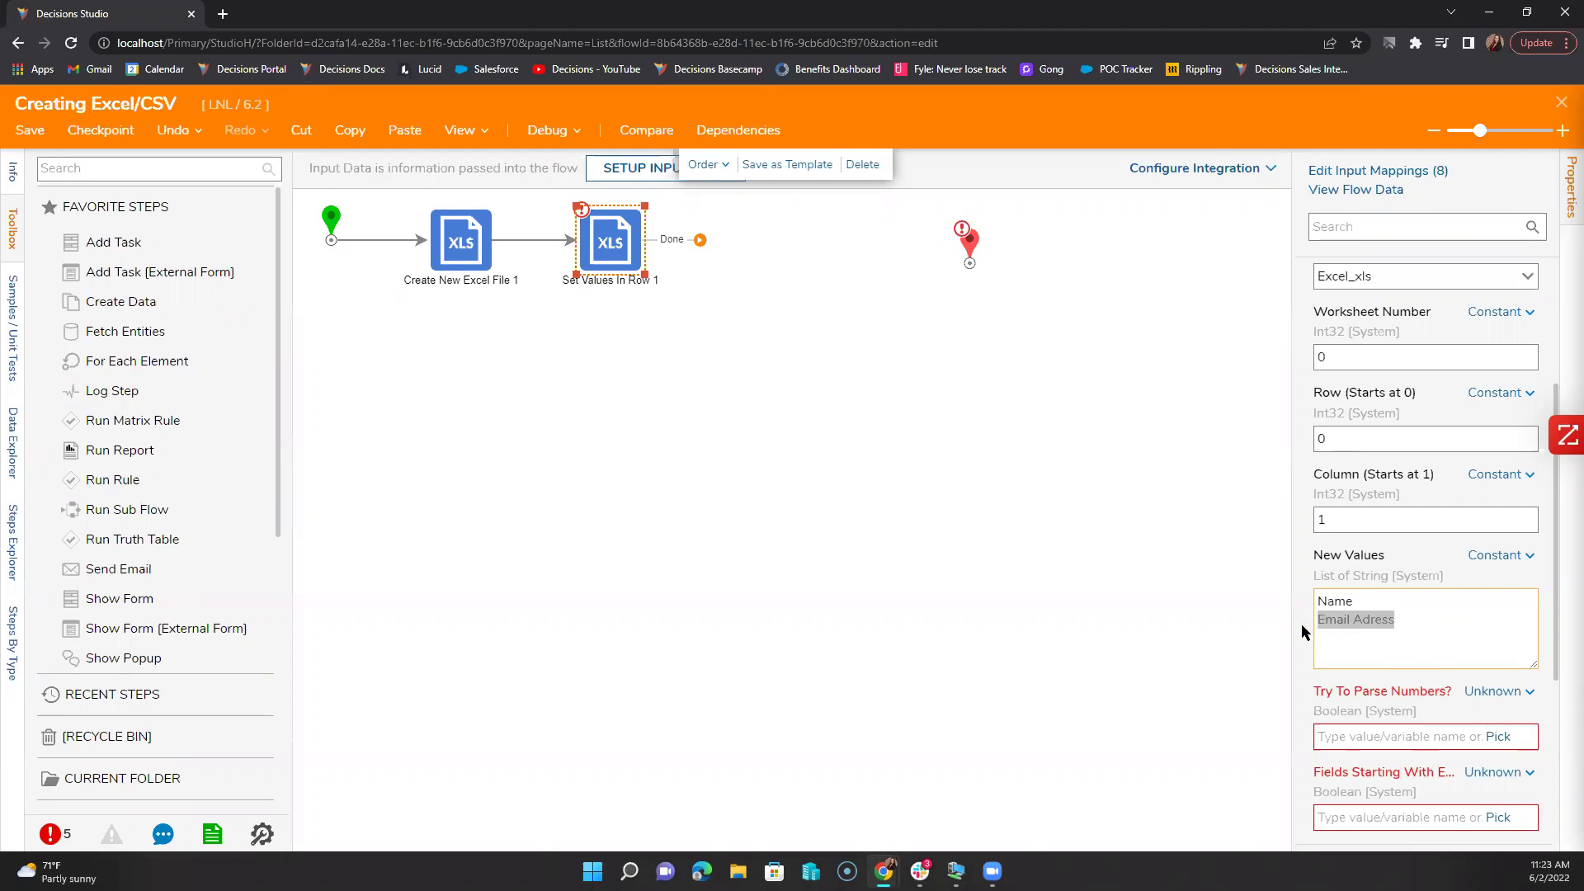
type("Email Address")
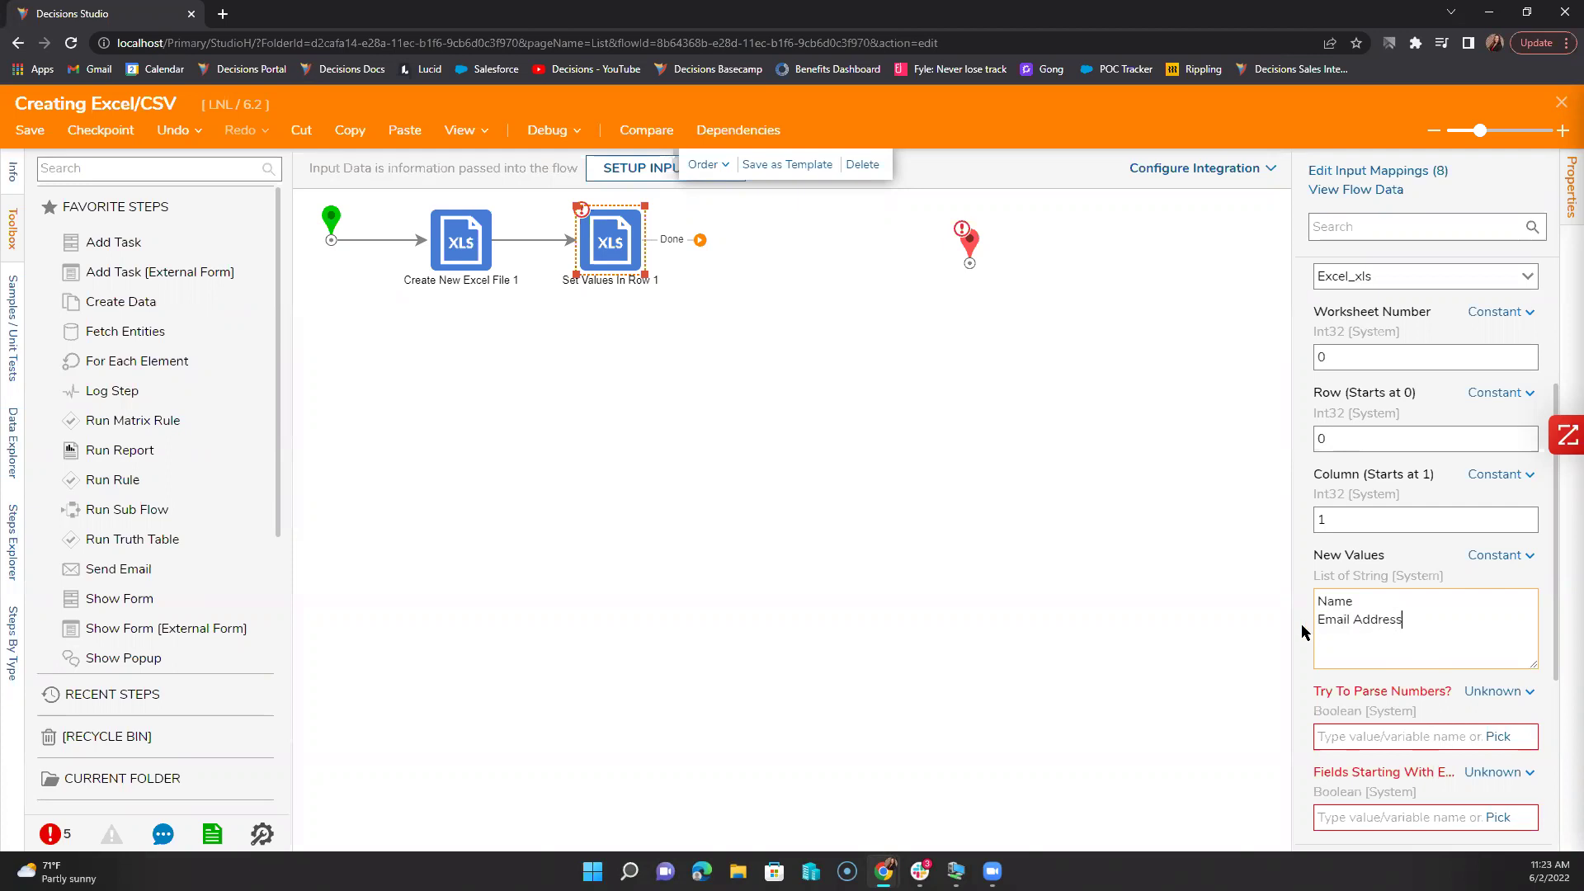
Step: Set Try To Parse Numbers and Fields Starting With Equals to constant true
scroll(1424, 665, "down", 2)
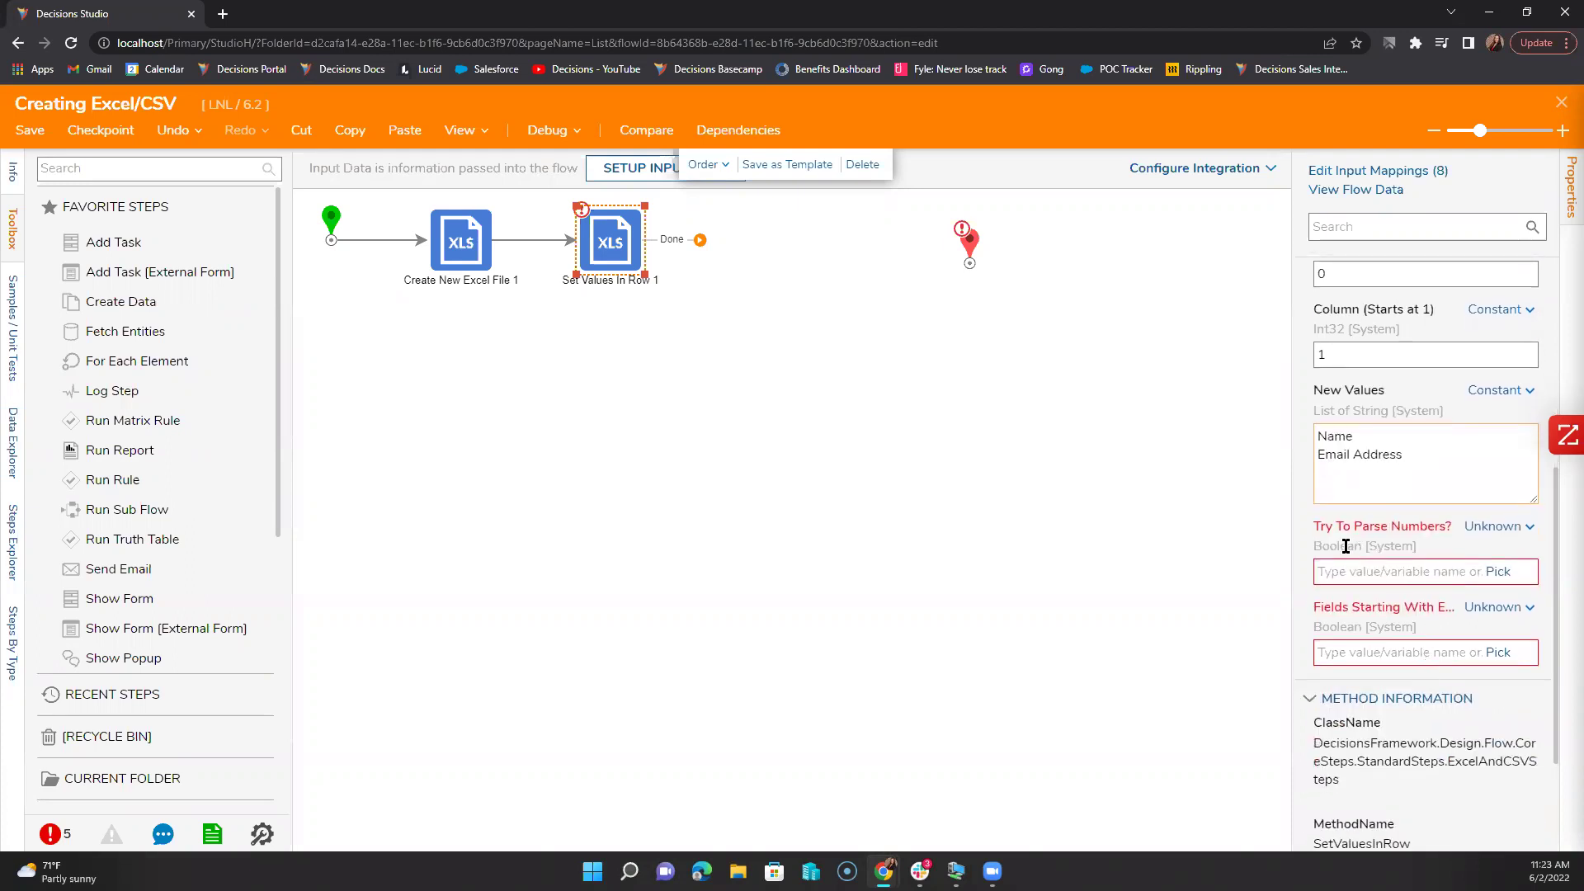
left_click(1483, 527)
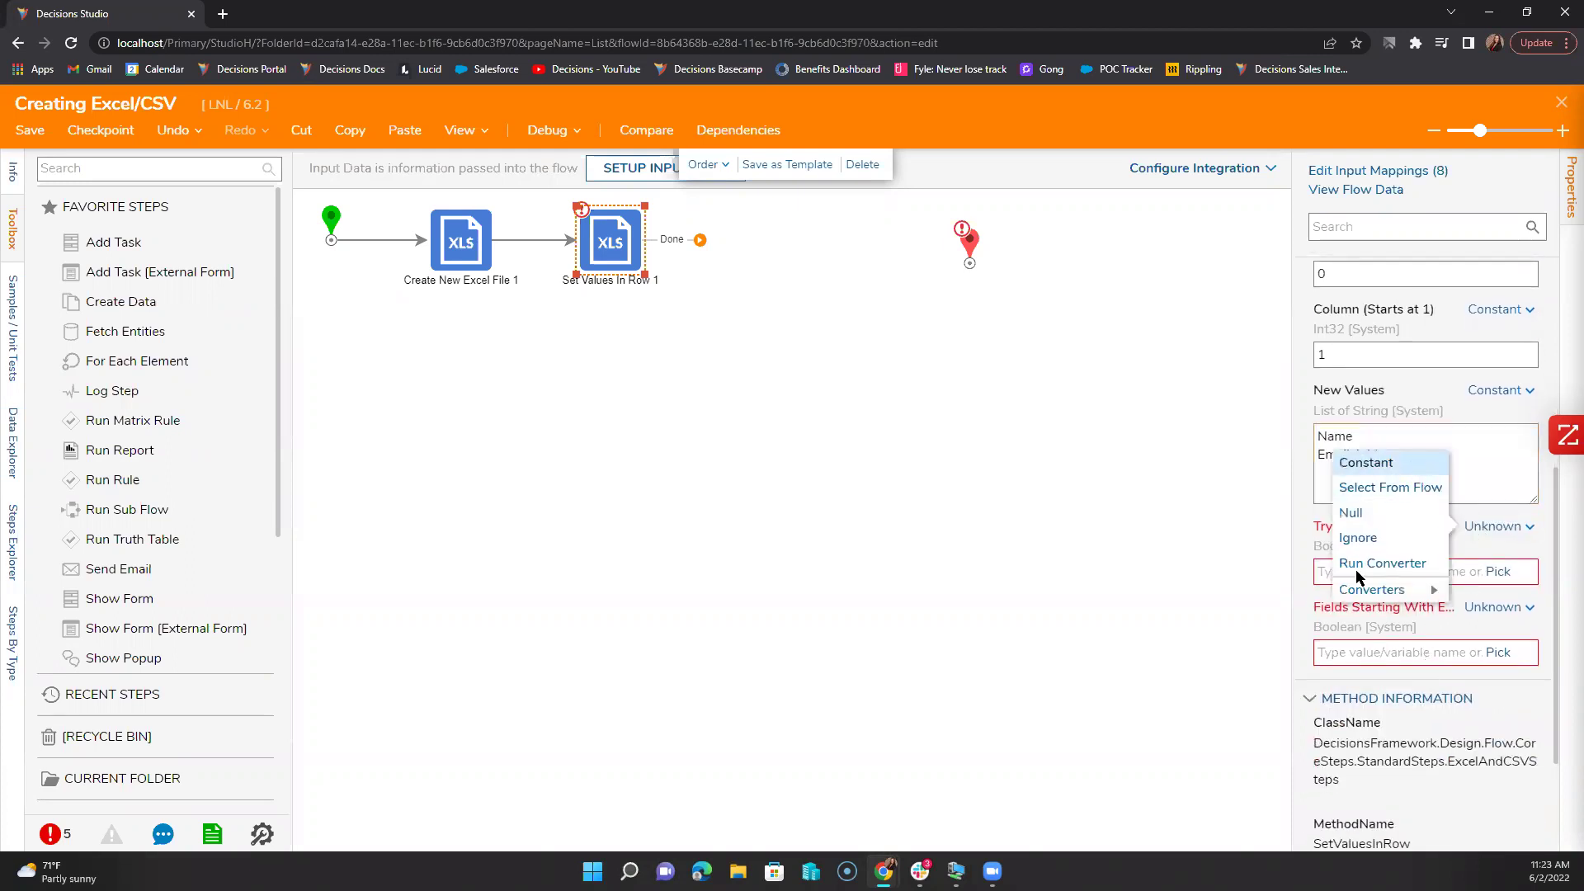
left_click(1365, 462)
left_click(1495, 607)
left_click(1366, 547)
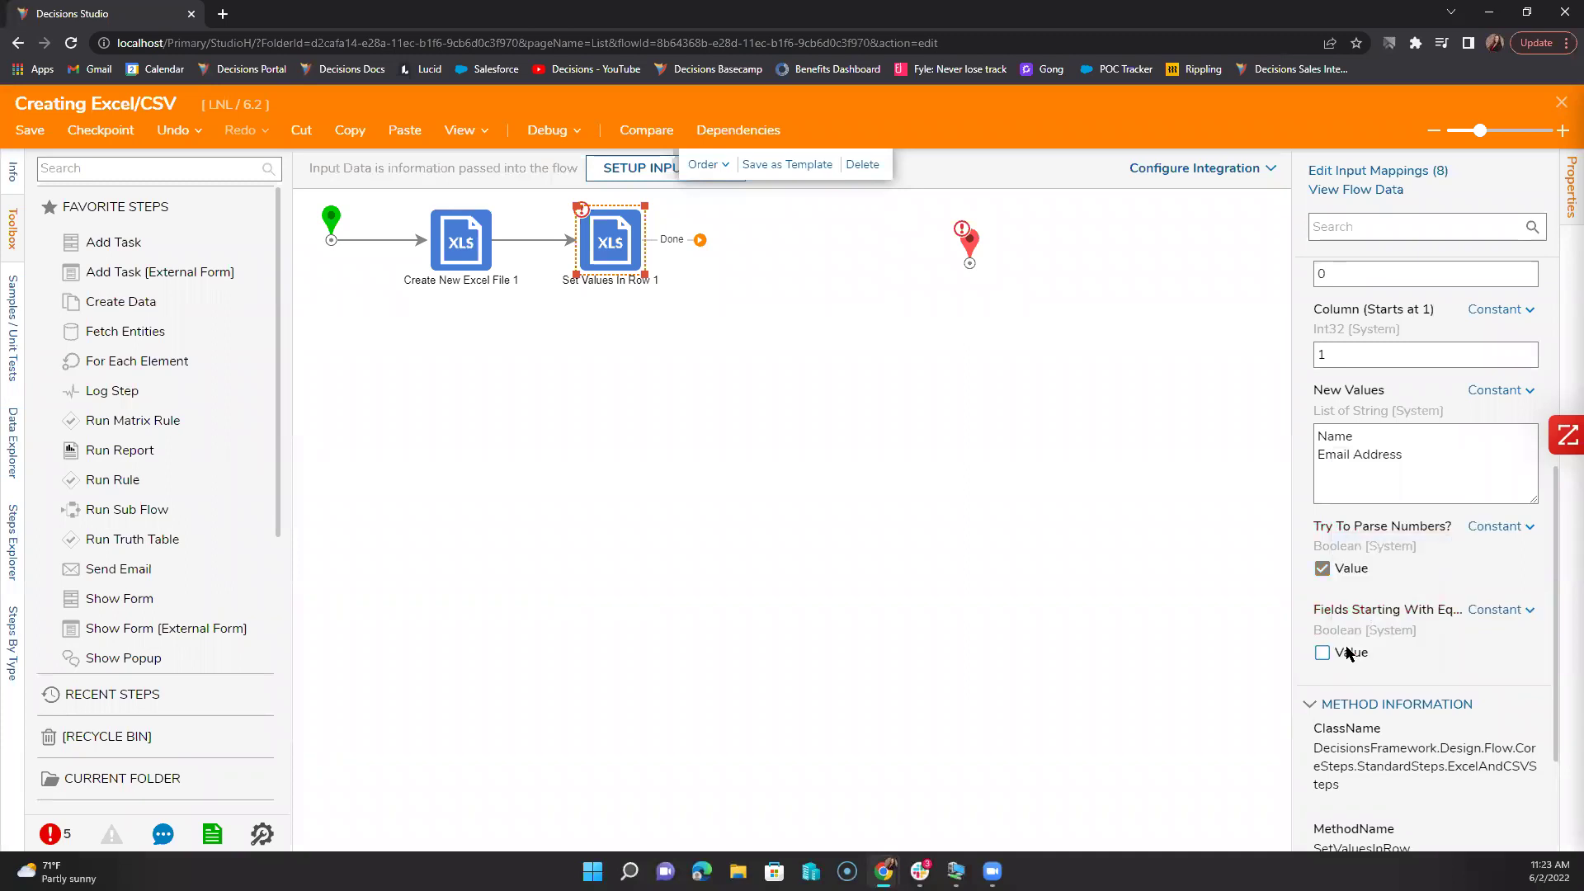
left_click(1343, 656)
left_click(1028, 480)
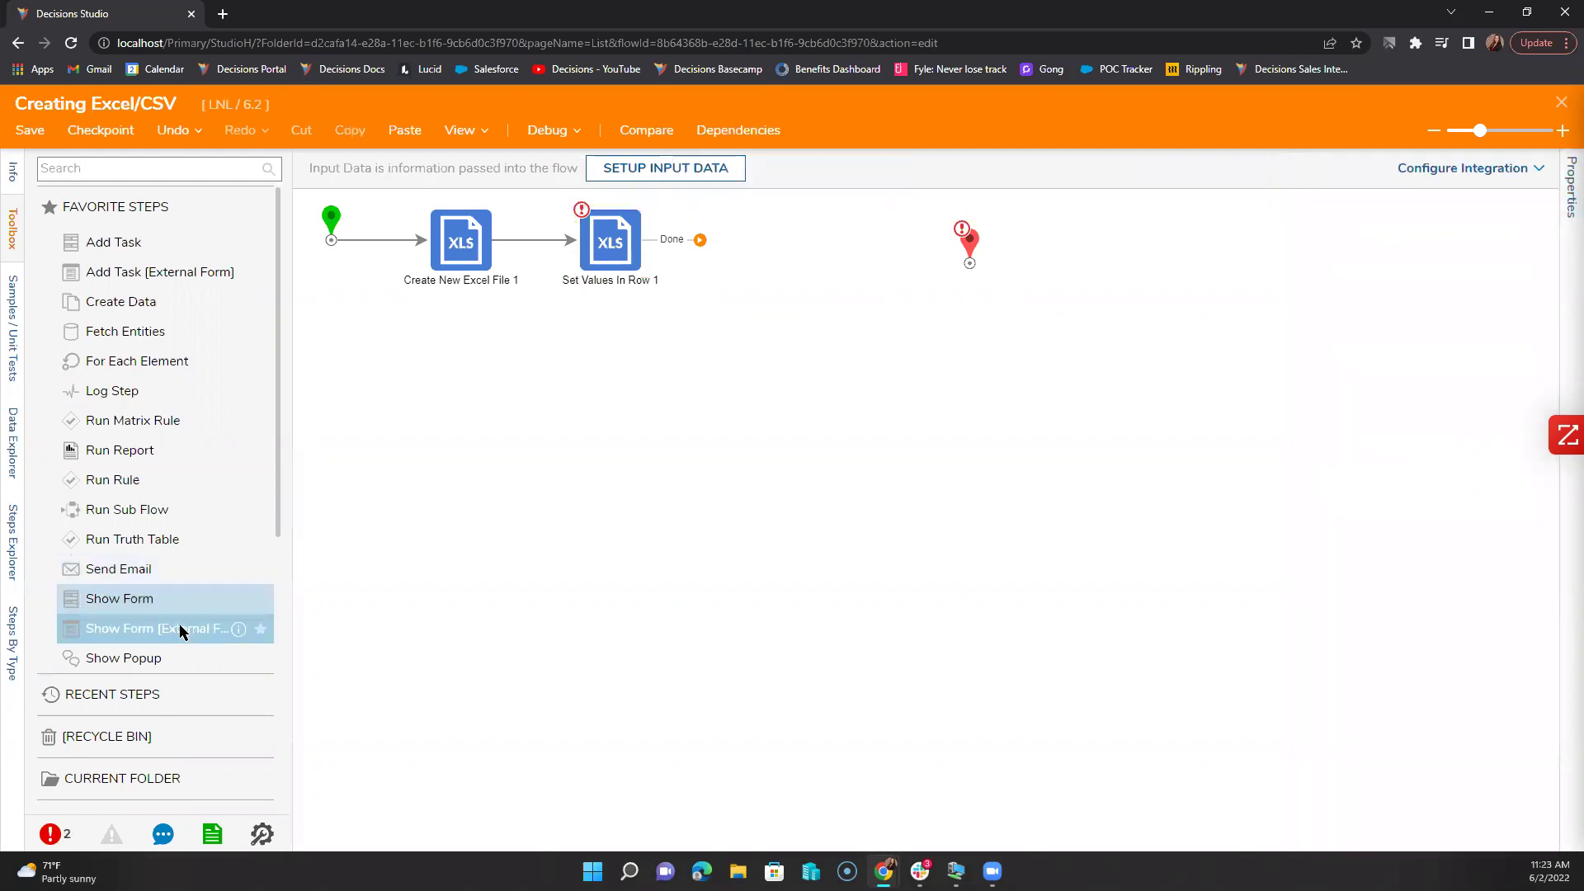
Step: Drag Set Values In Column from DATA > EXCEL & CSV onto the canvas after Set Values In Row 1
scroll(183, 631, "down", 4)
left_click(47, 551)
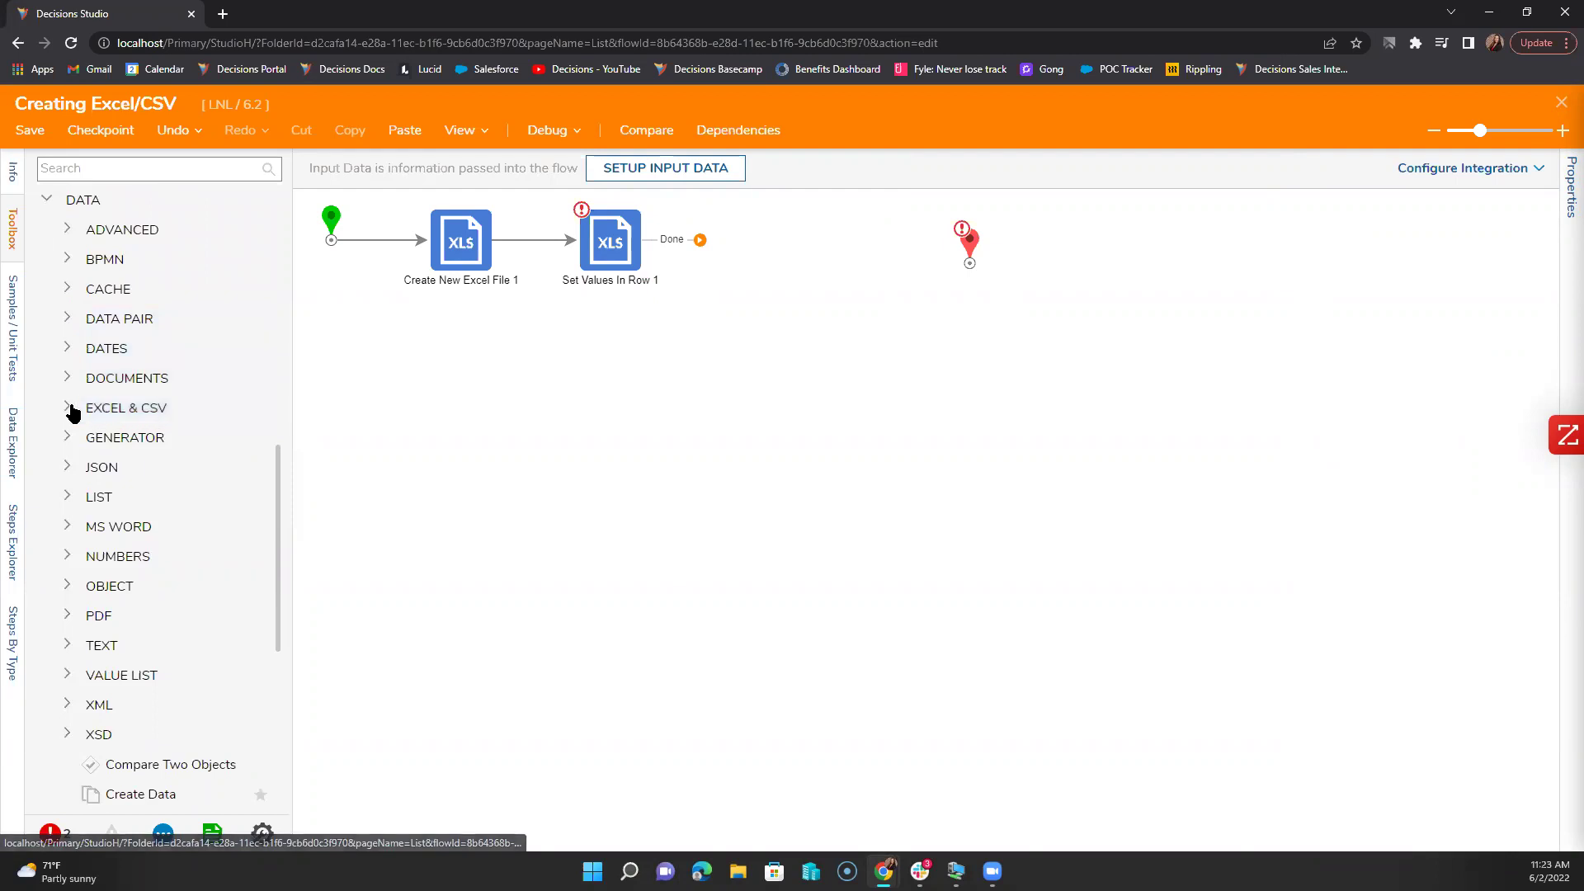
left_click(69, 409)
scroll(157, 591, "down", 9)
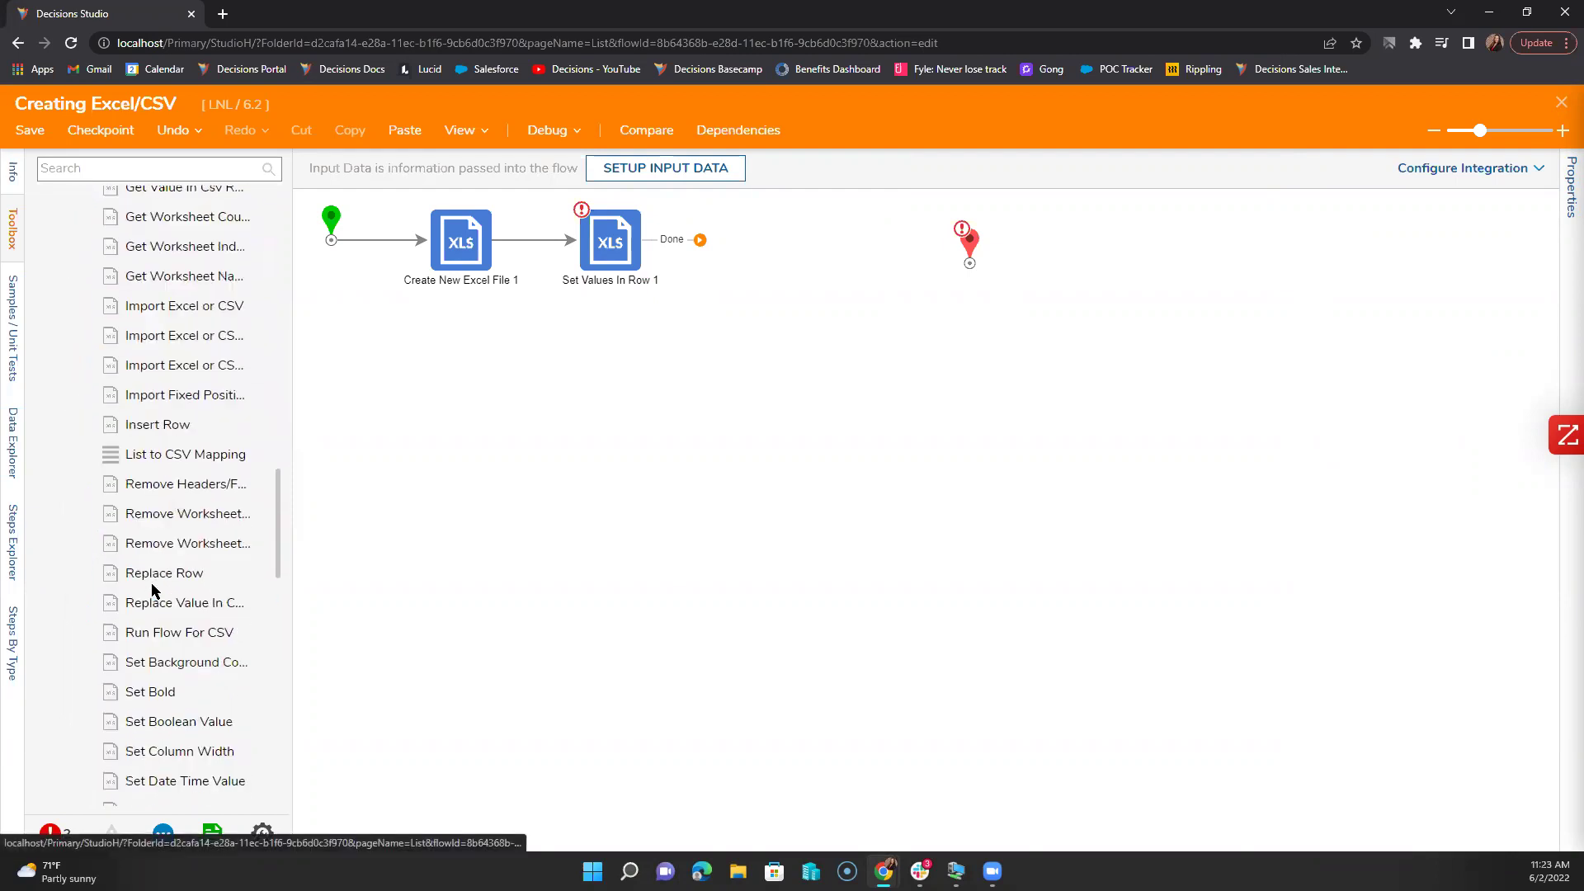
scroll(156, 591, "down", 5)
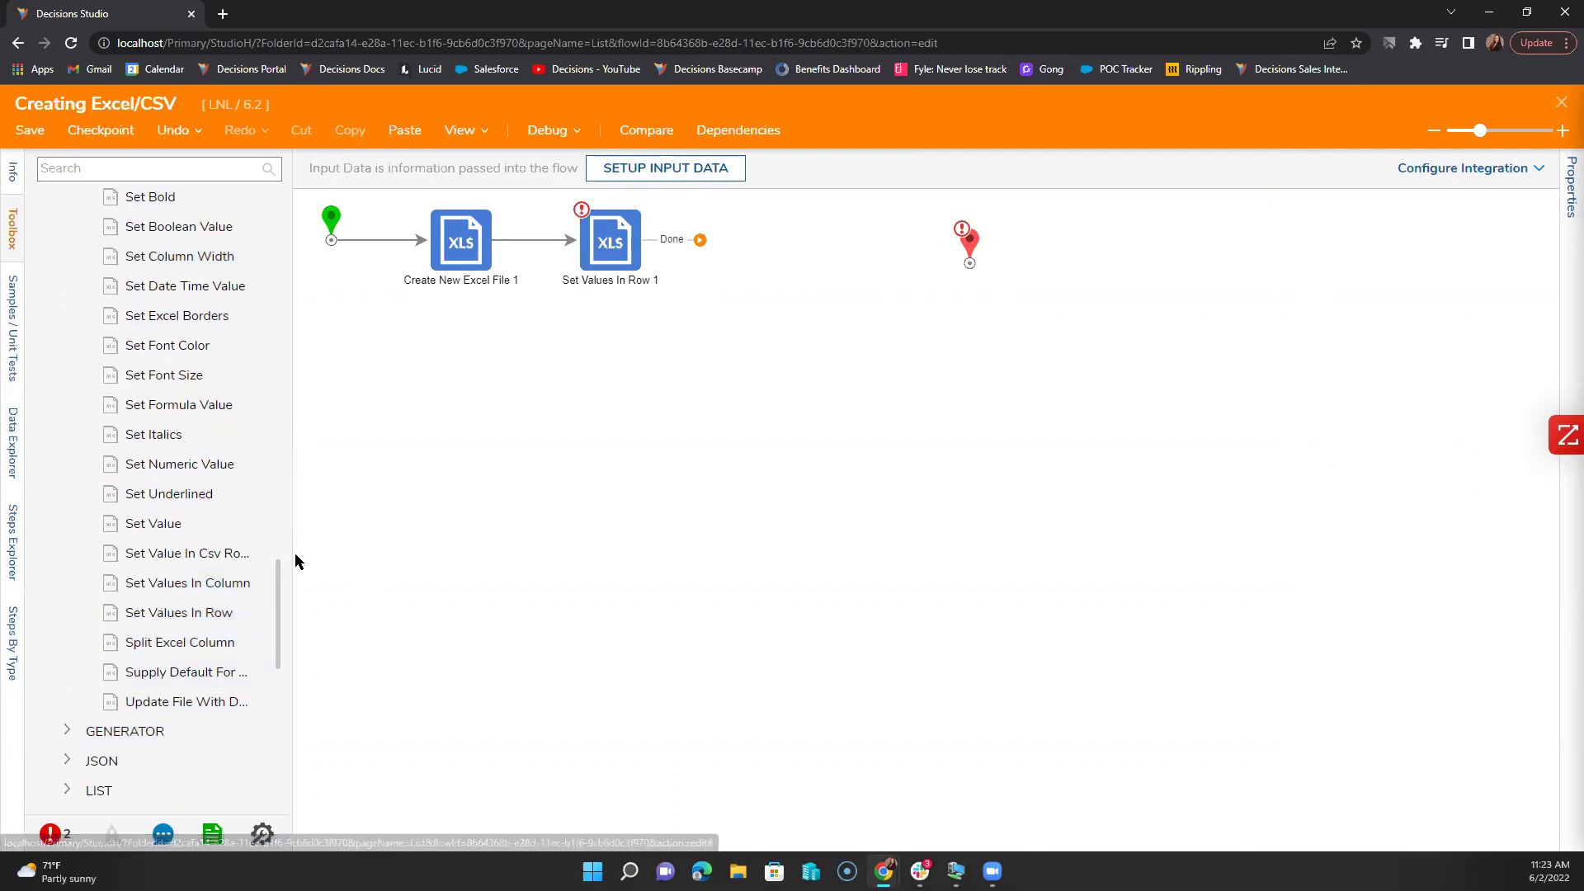
left_click_drag(288, 553, 330, 549)
left_click_drag(247, 582, 793, 247)
Step: Set Input File to CreateNewExcelFile1_Output and File Type to the constant Excel_xls
left_click(1498, 423)
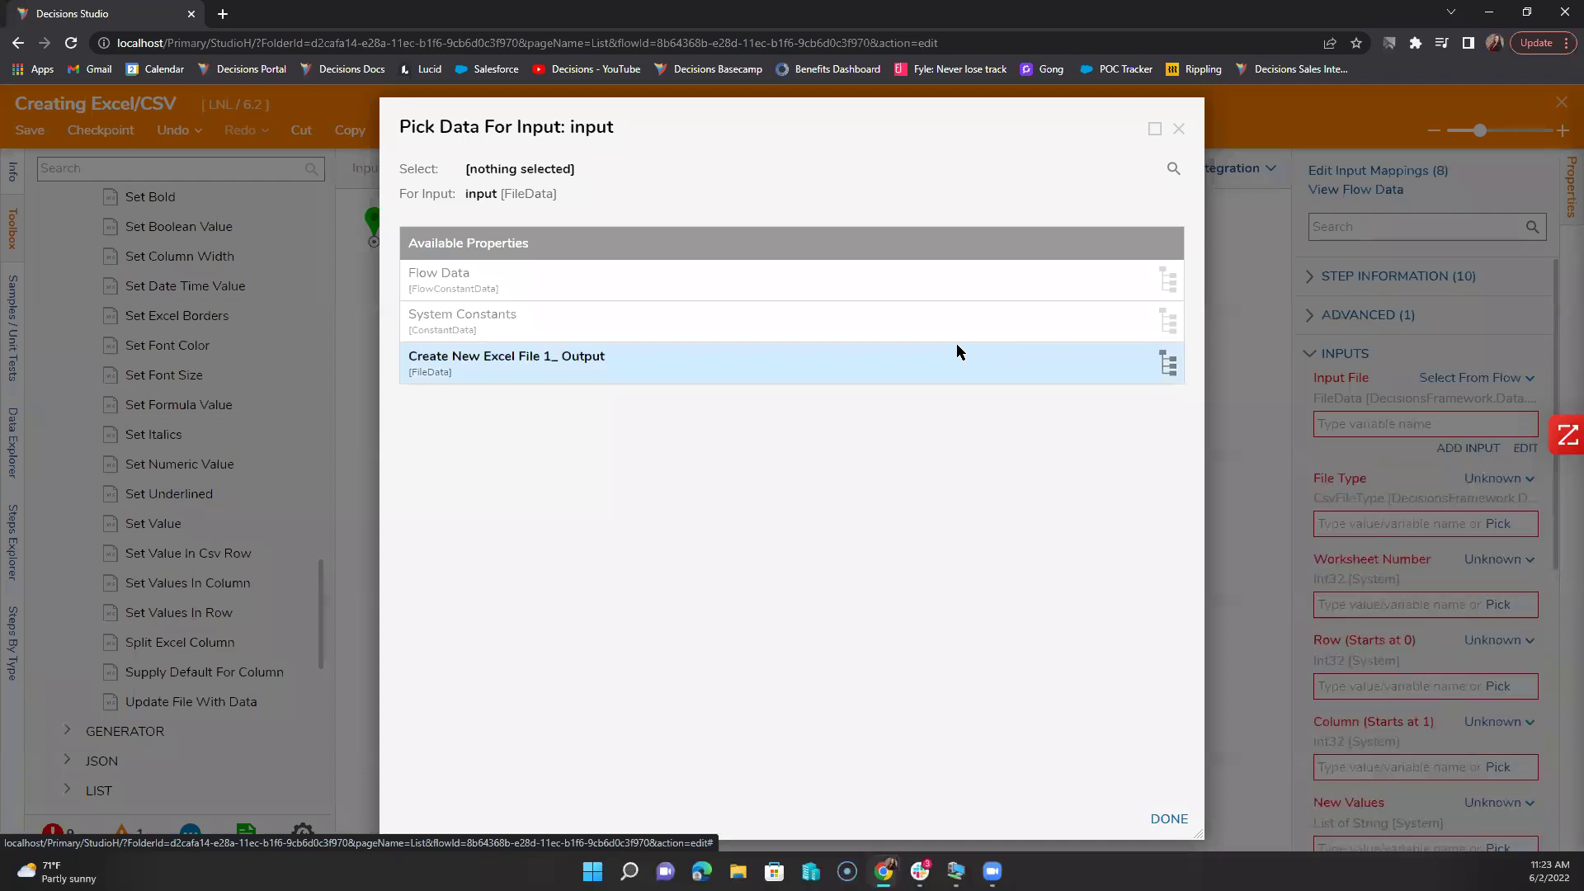
left_click(957, 343)
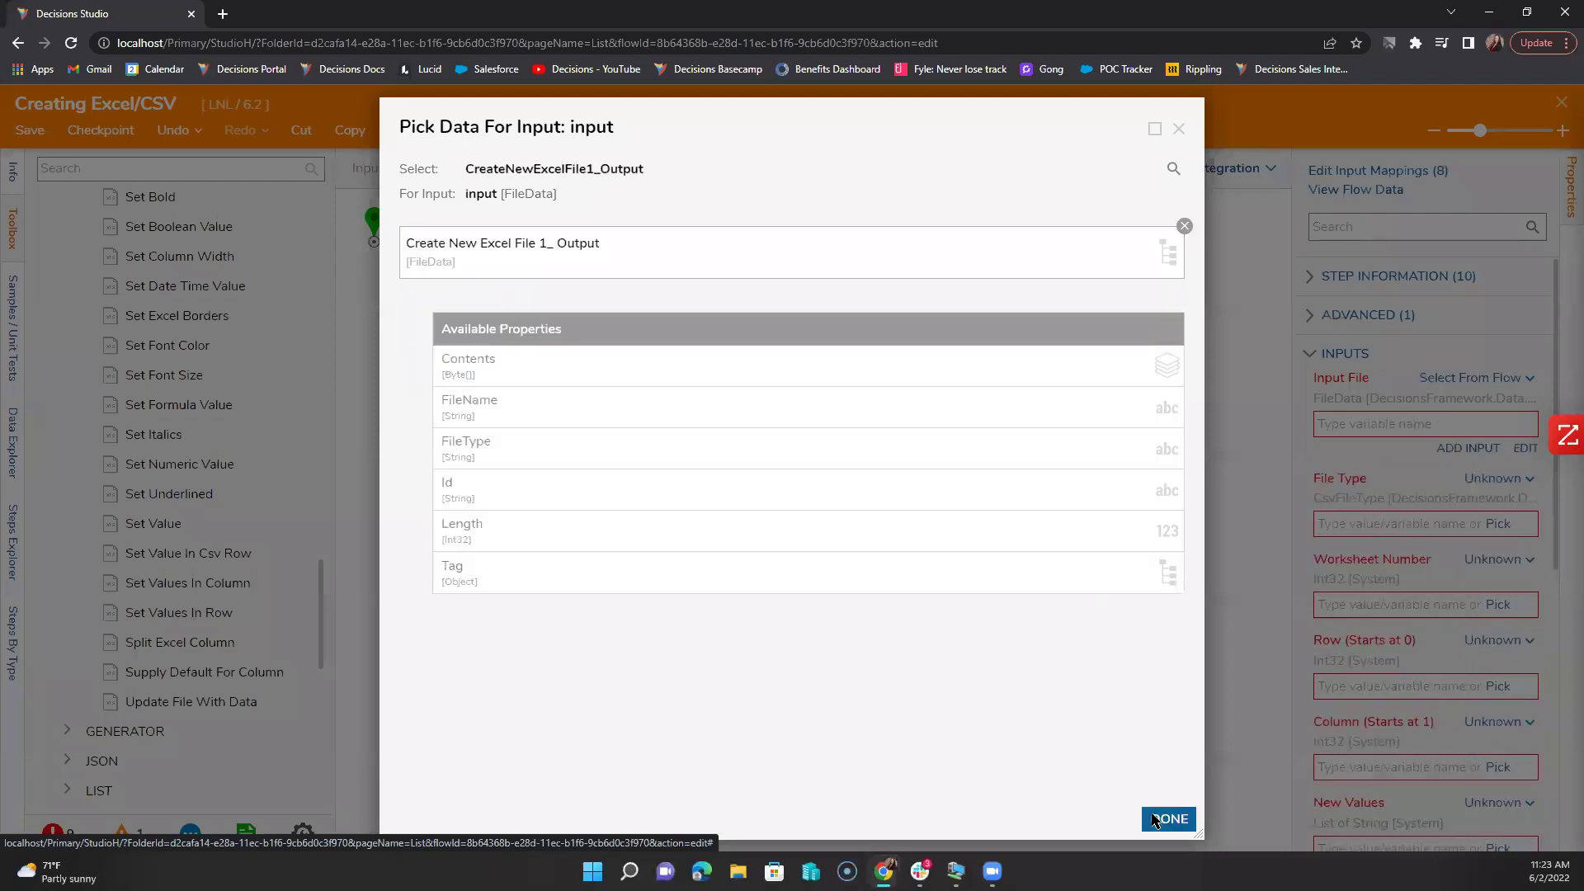
left_click(1169, 818)
left_click(1500, 480)
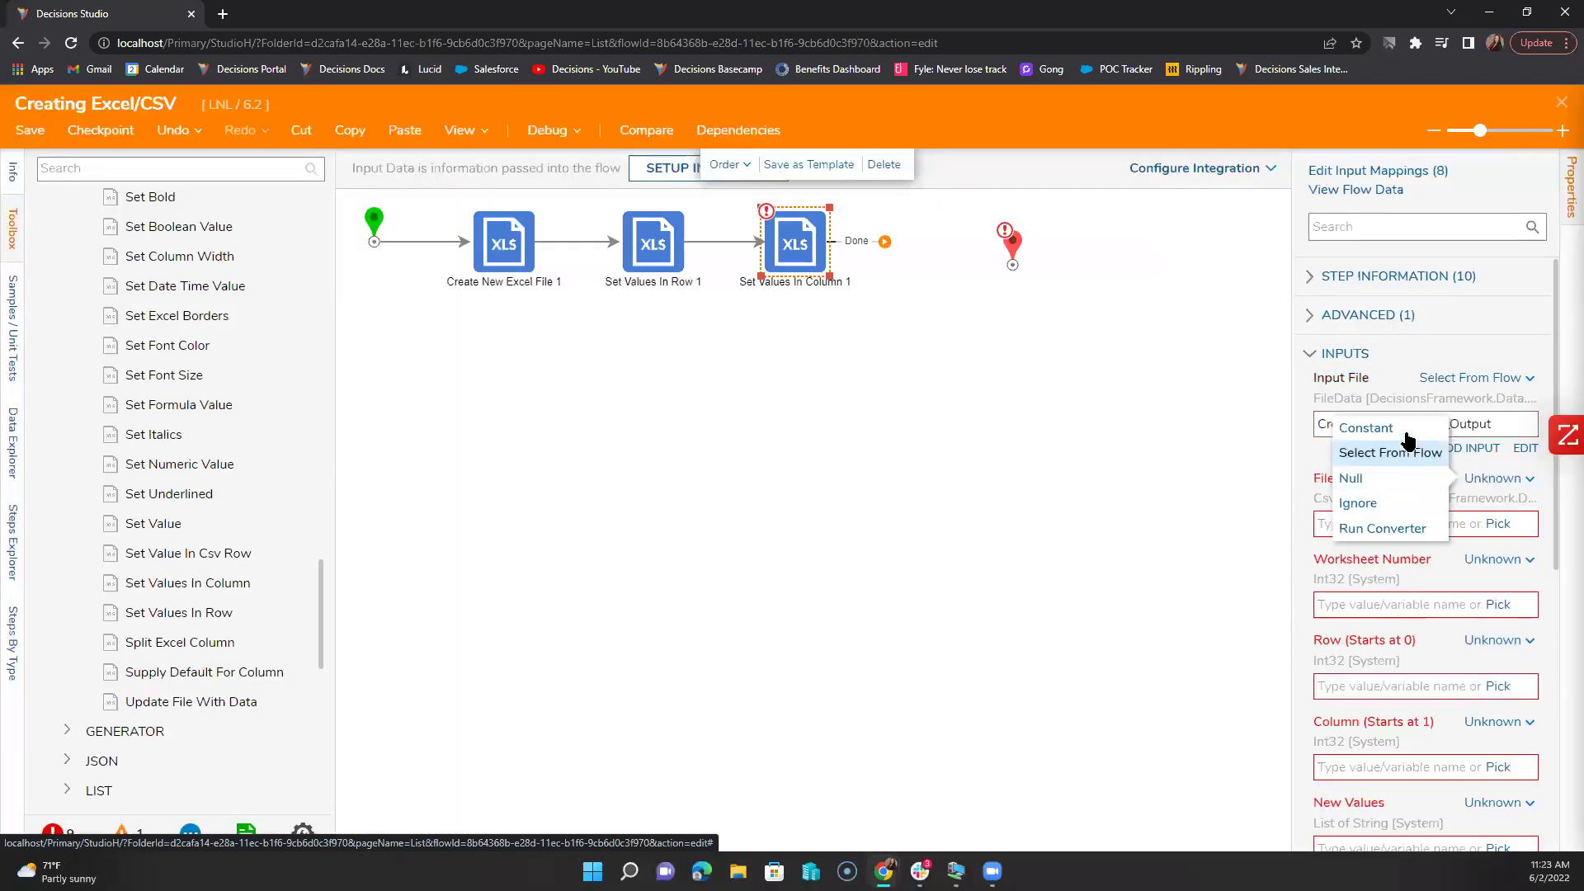
left_click(1407, 430)
left_click(1528, 532)
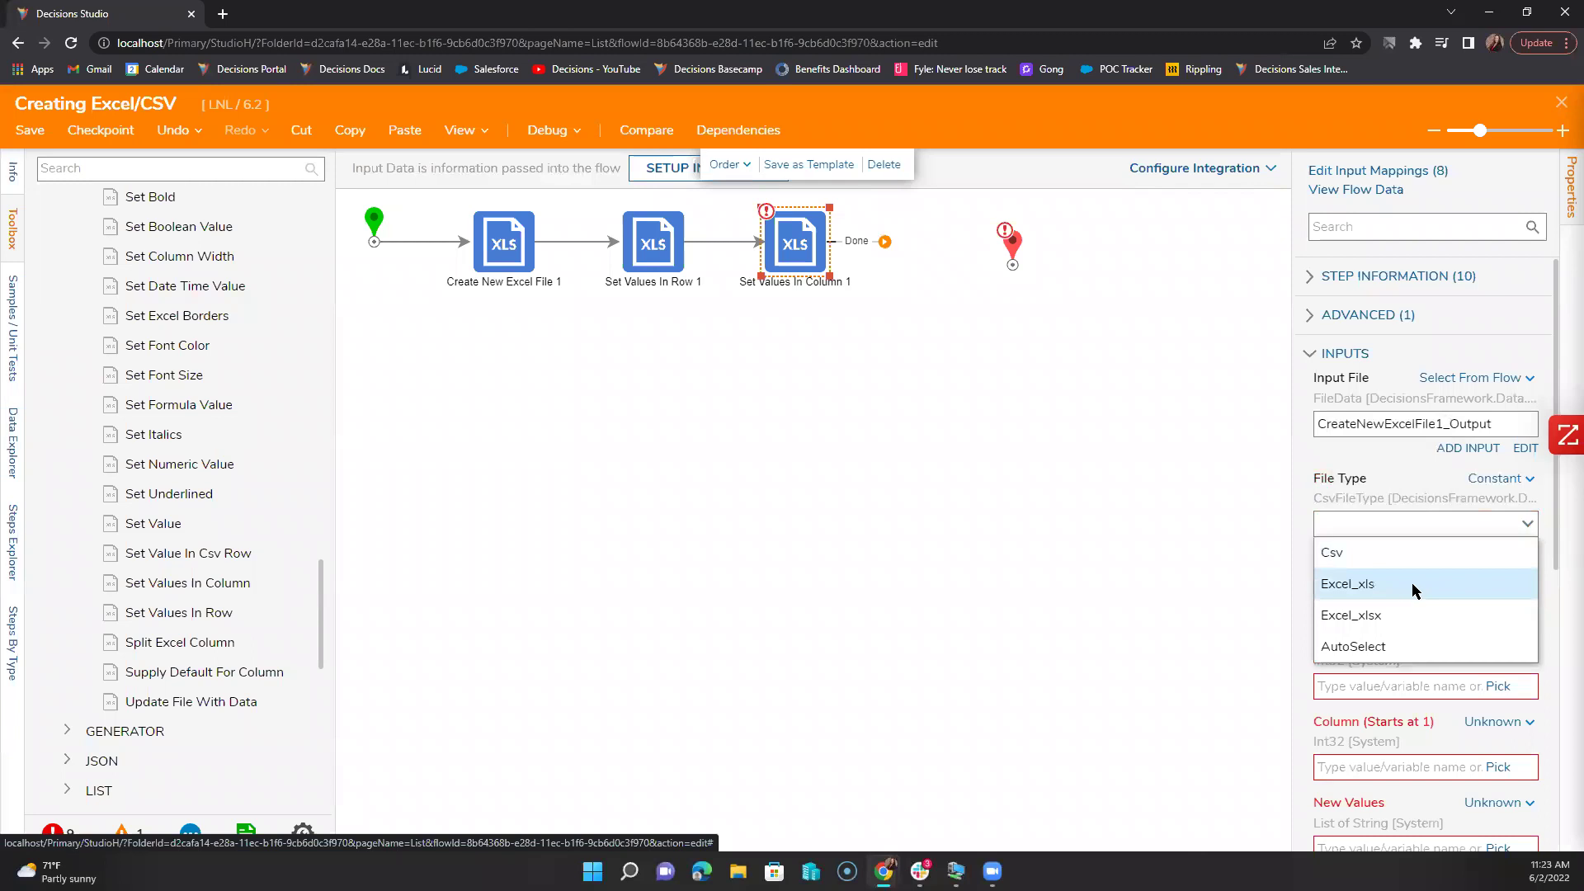
left_click(1412, 588)
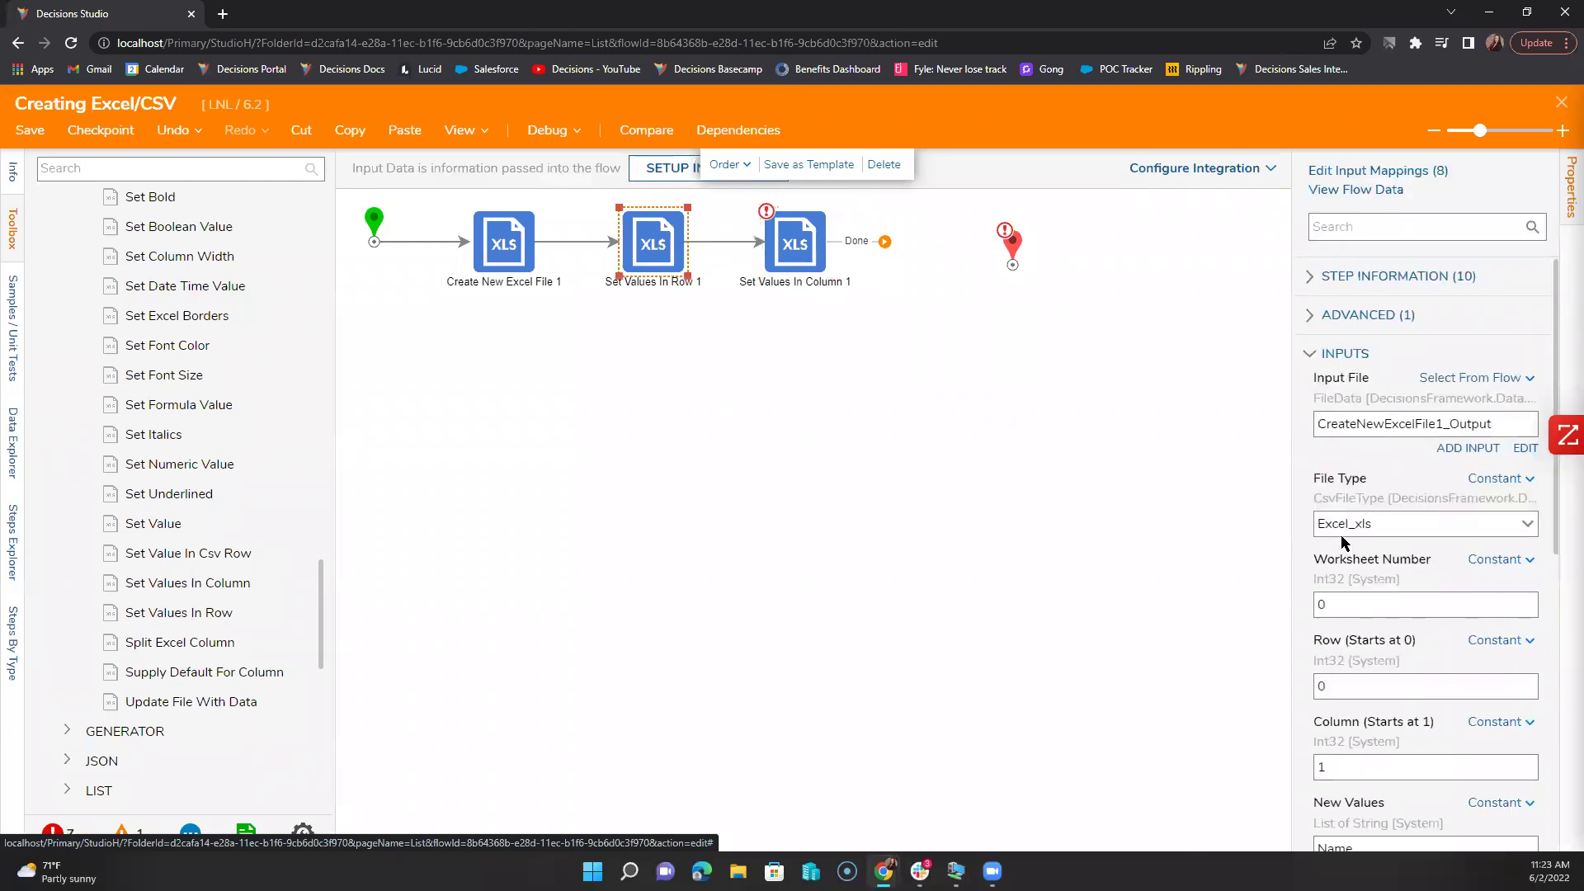
Step: Set Worksheet Number to the constant 0, comparing against Set Values In Row 1
left_click(830, 261)
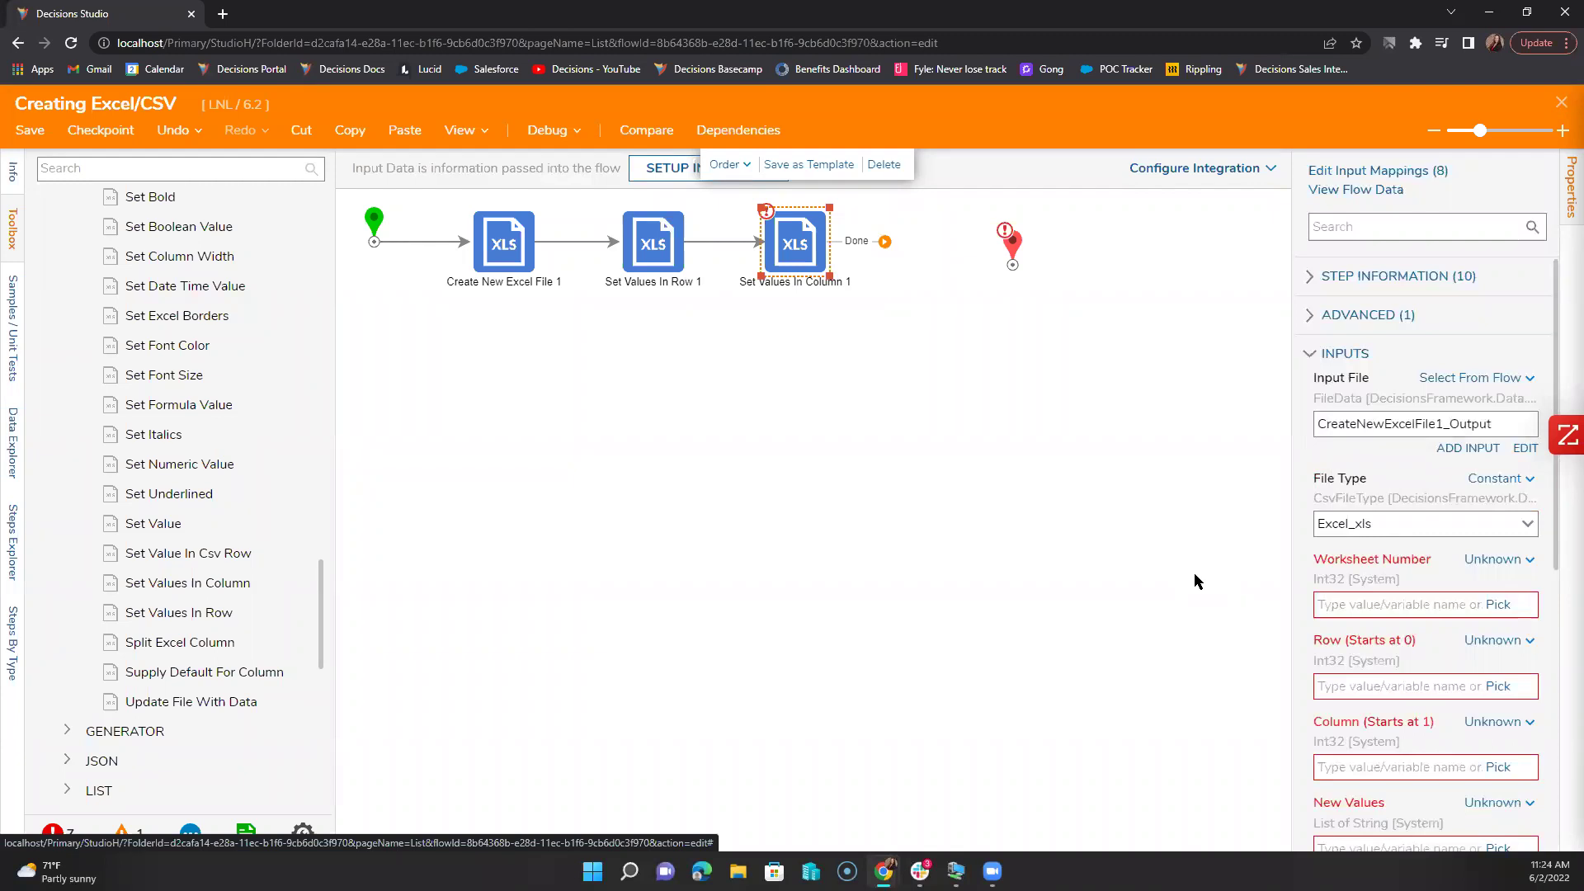
left_click(1498, 563)
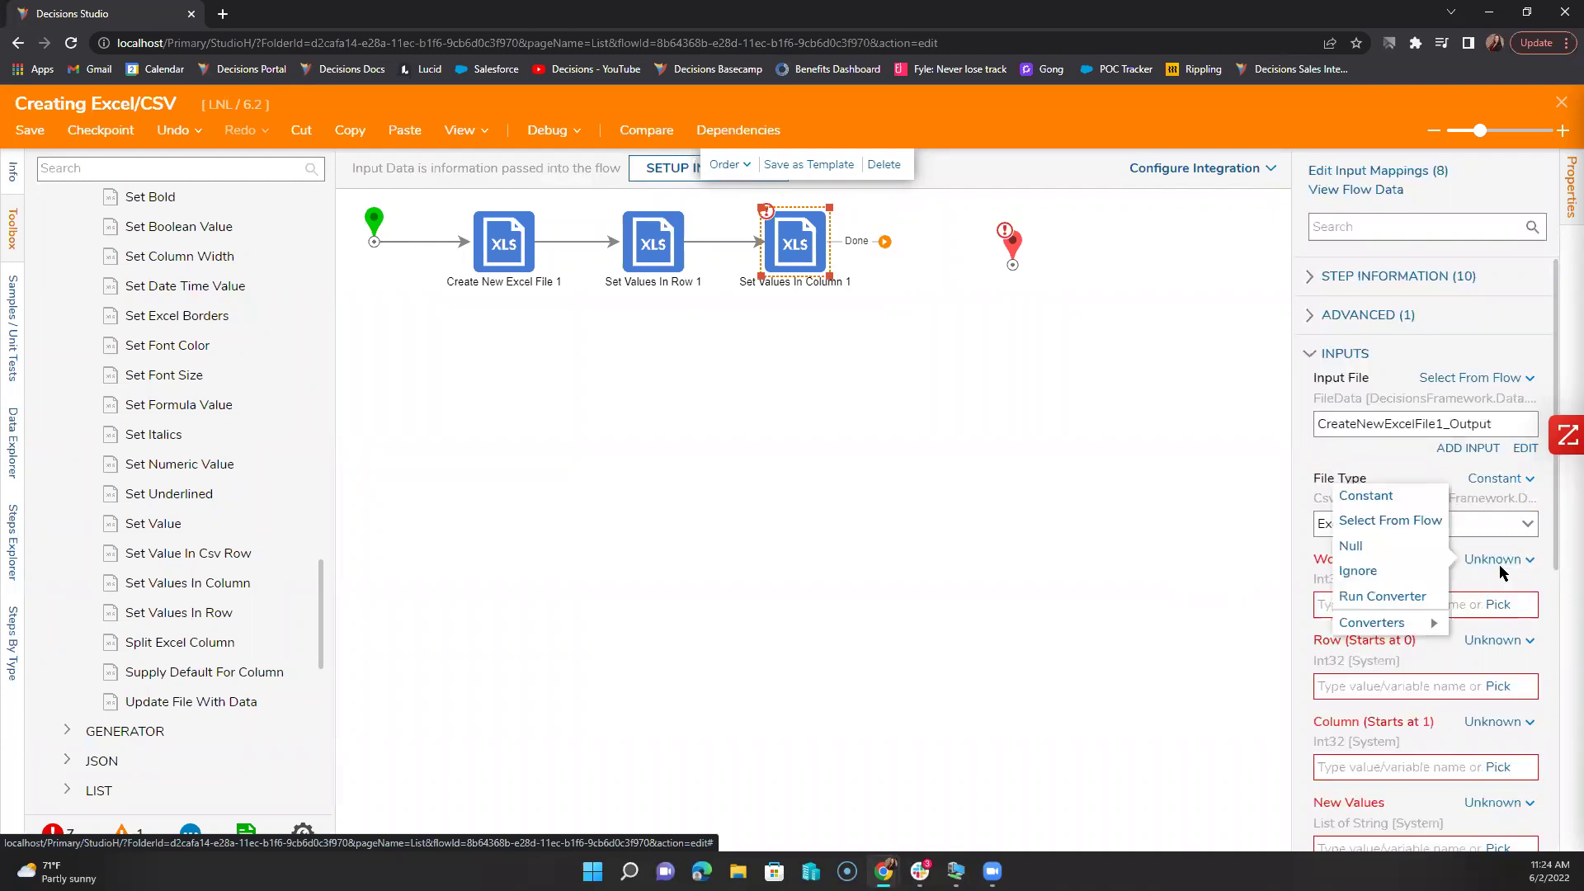
left_click(1386, 498)
left_click(1399, 605)
type("0")
left_click(671, 245)
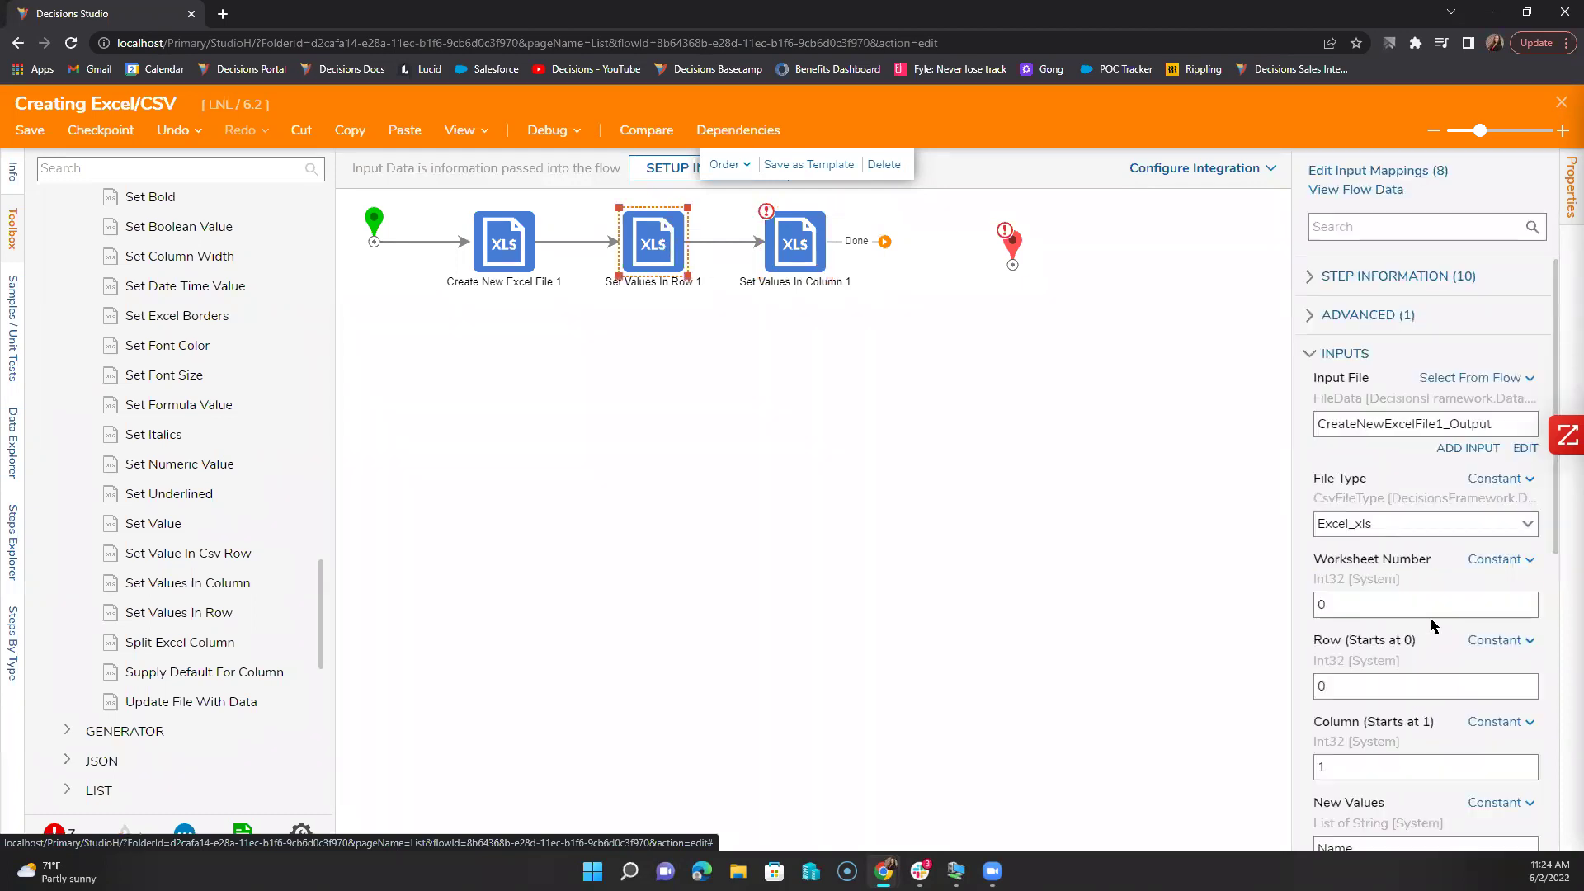
left_click(774, 236)
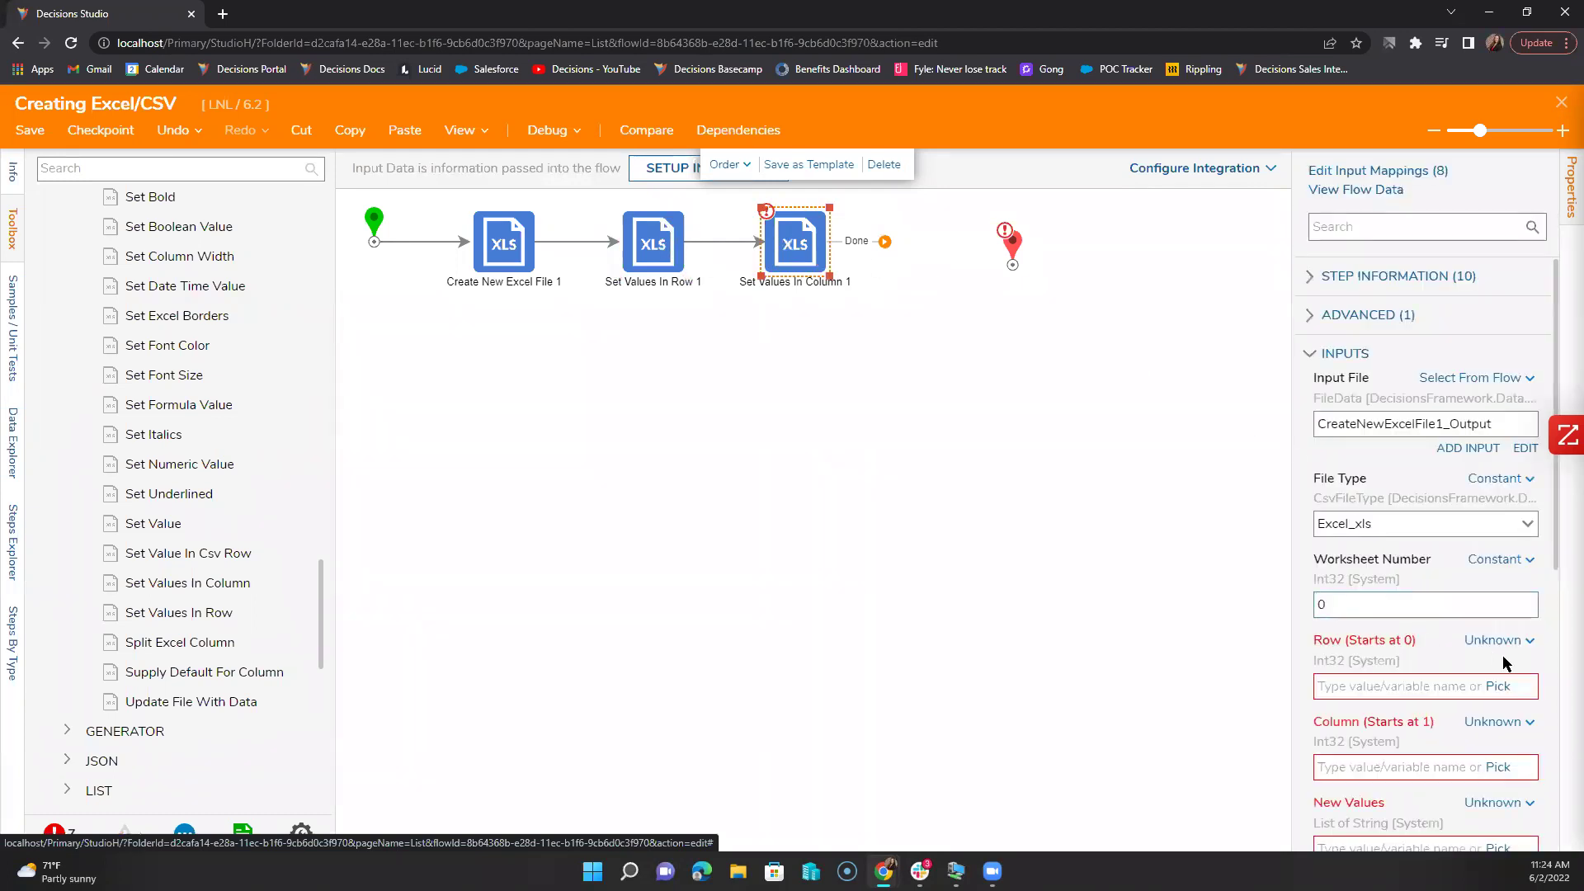
scroll(1503, 662, "down", 2)
Step: Set Row to constant 1 and Column to constant 1
left_click(1356, 521)
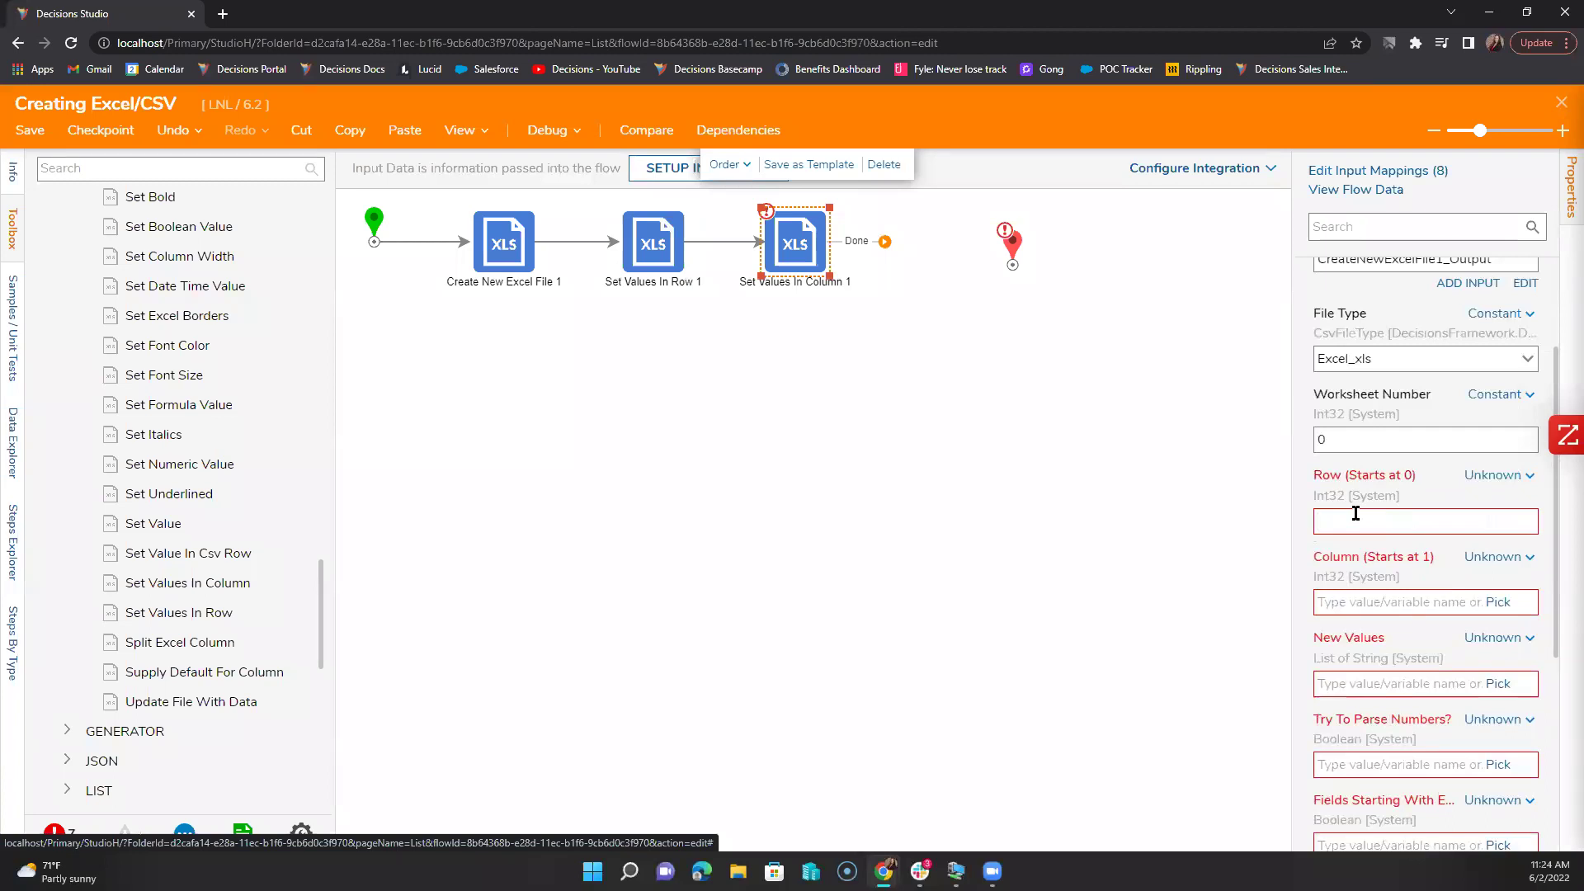
left_click(1503, 483)
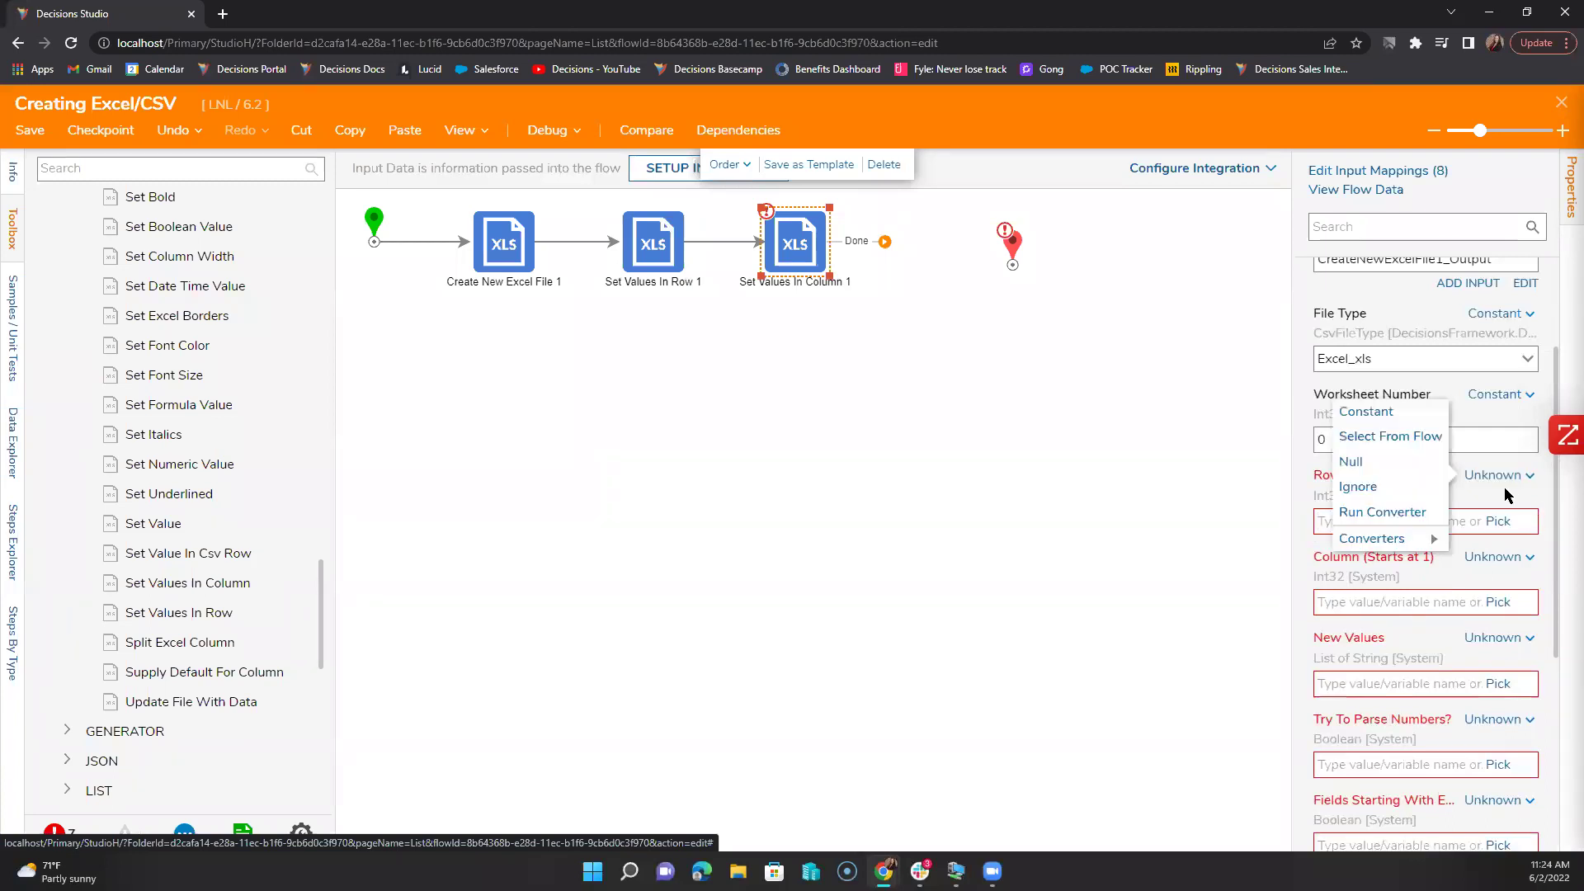
left_click(1392, 413)
type("1")
left_click(1469, 560)
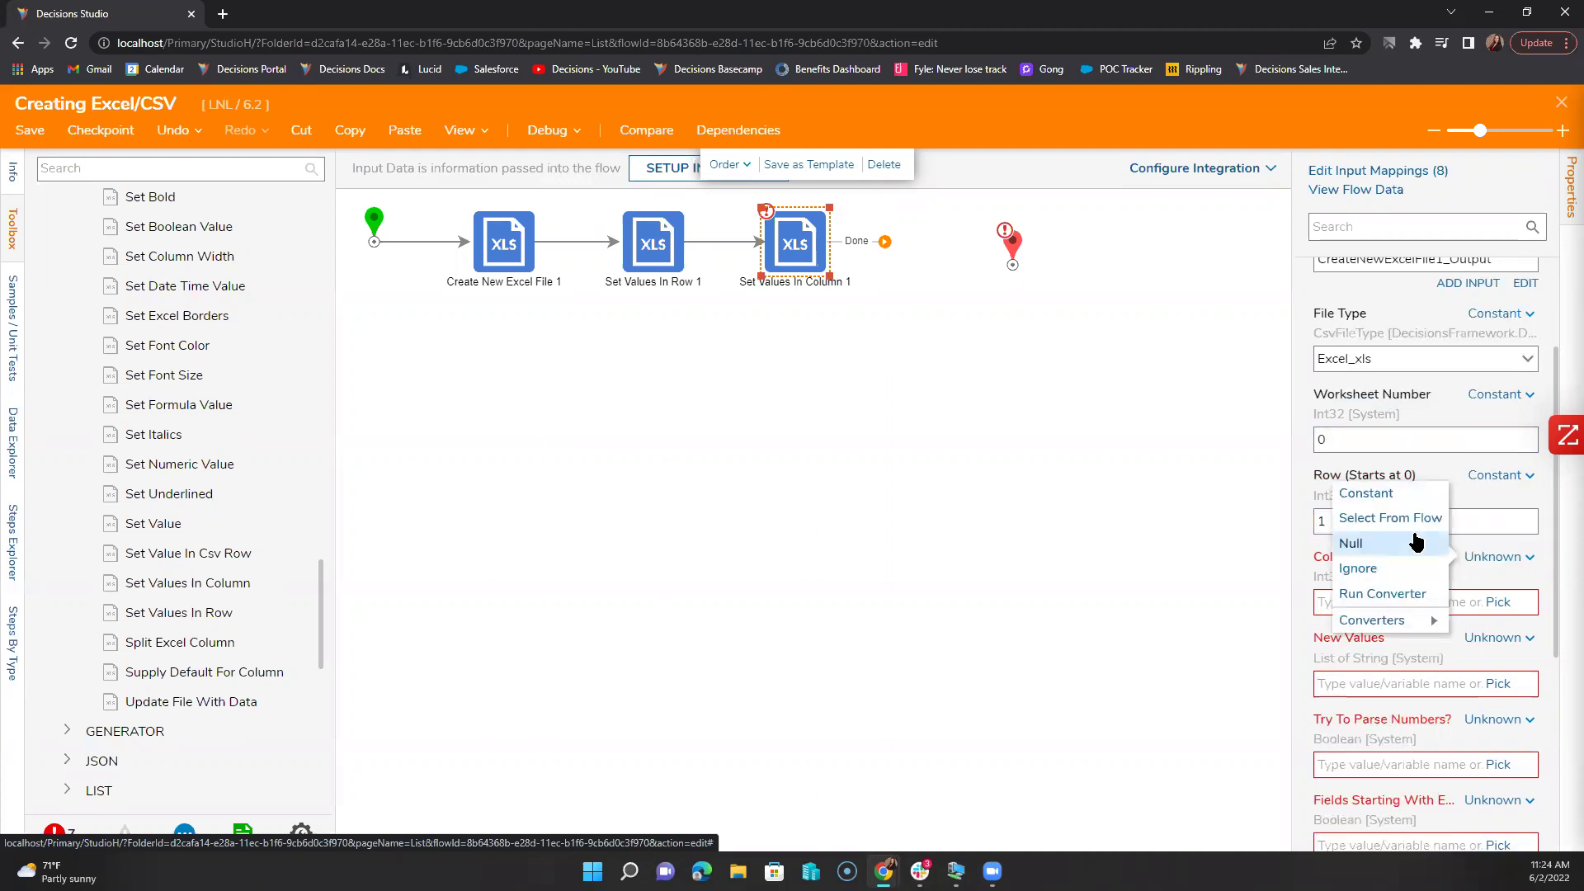
left_click(1370, 494)
left_click(1389, 601)
type("1")
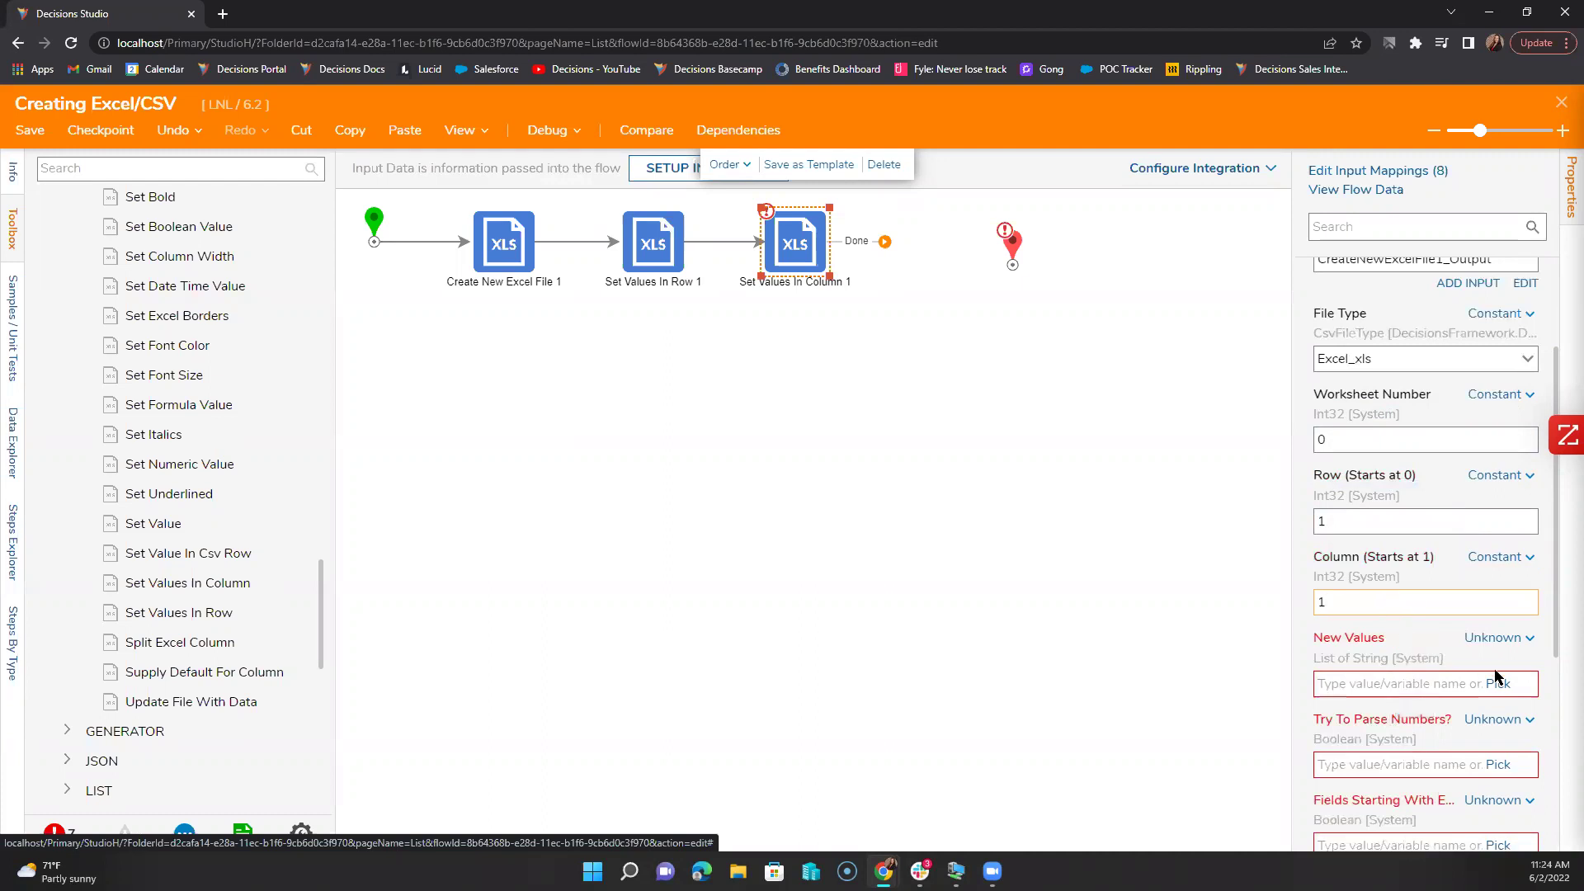
Step: Set New Values to the constant list Bailey, Roger, Zoe
left_click(1499, 638)
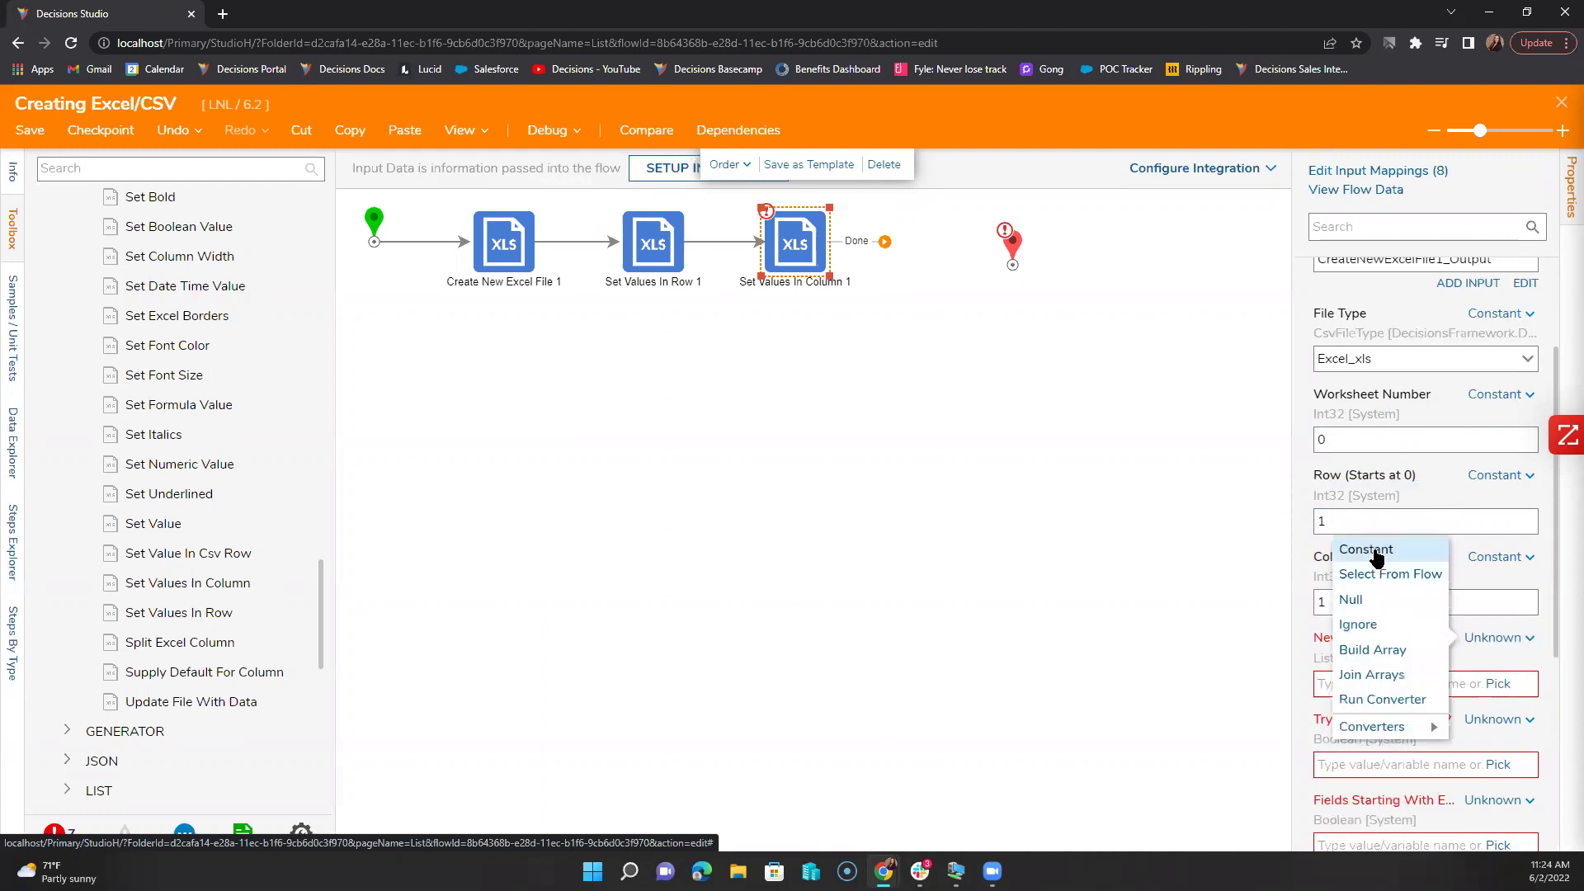
left_click(1368, 549)
left_click(1347, 693)
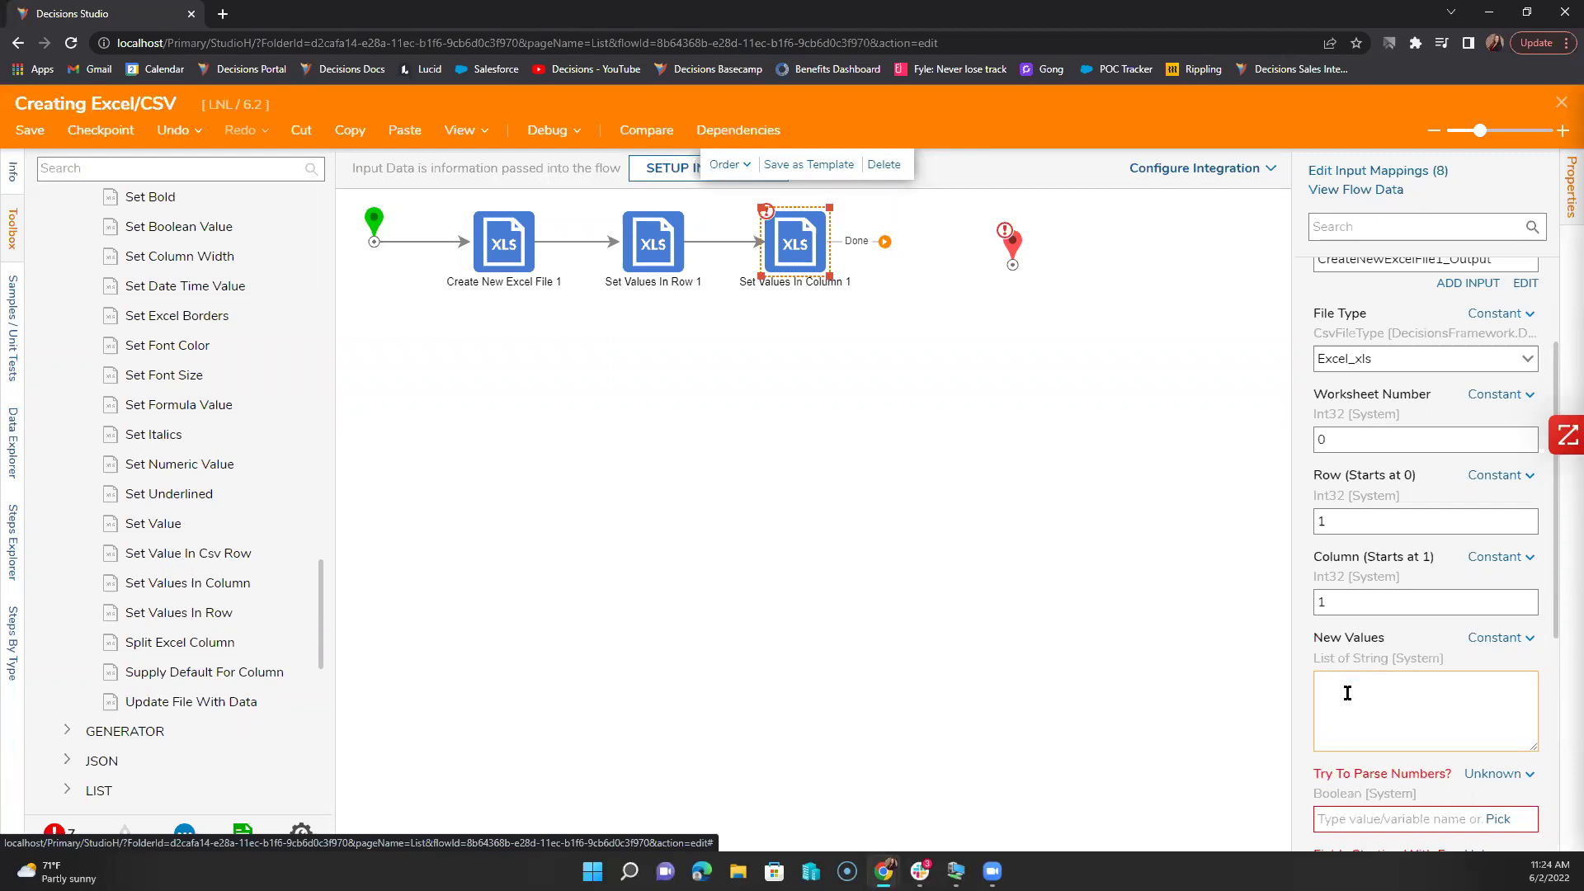
type("Bailey ")
type("Roge")
type("r")
key("Return")
type("Zoe")
scroll(1403, 701, "down", 1)
Step: Set Try To Parse Numbers and the fields-starting-with option to true, moving End further right
left_click(1533, 685)
left_click(1360, 626)
left_click(1353, 734)
left_click(1495, 774)
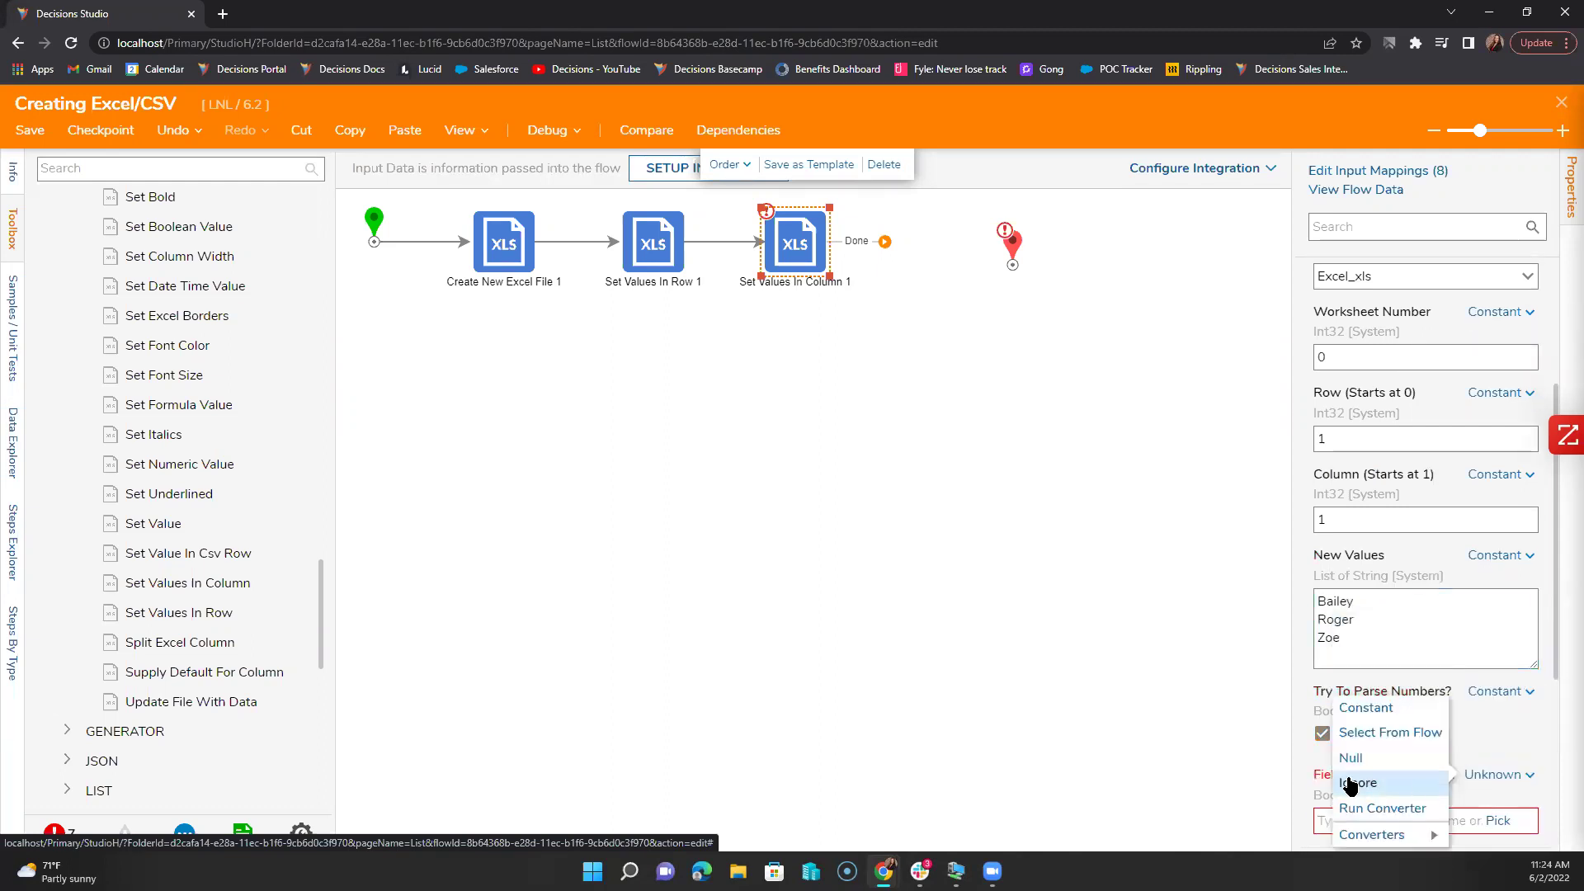
left_click(1363, 710)
left_click(1322, 817)
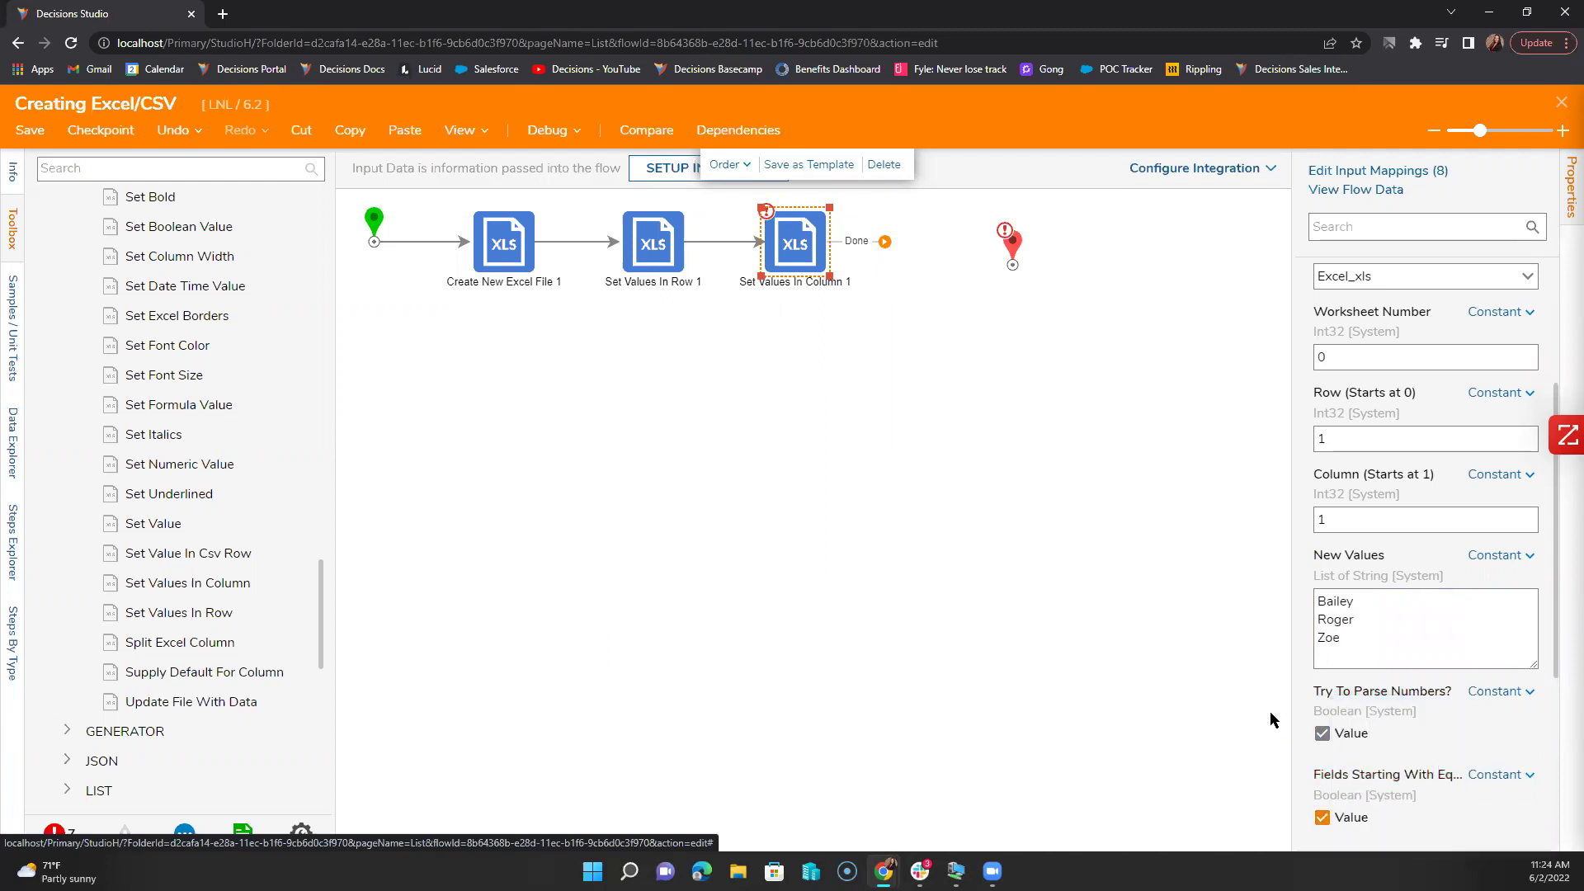
left_click_drag(1012, 243, 1126, 234)
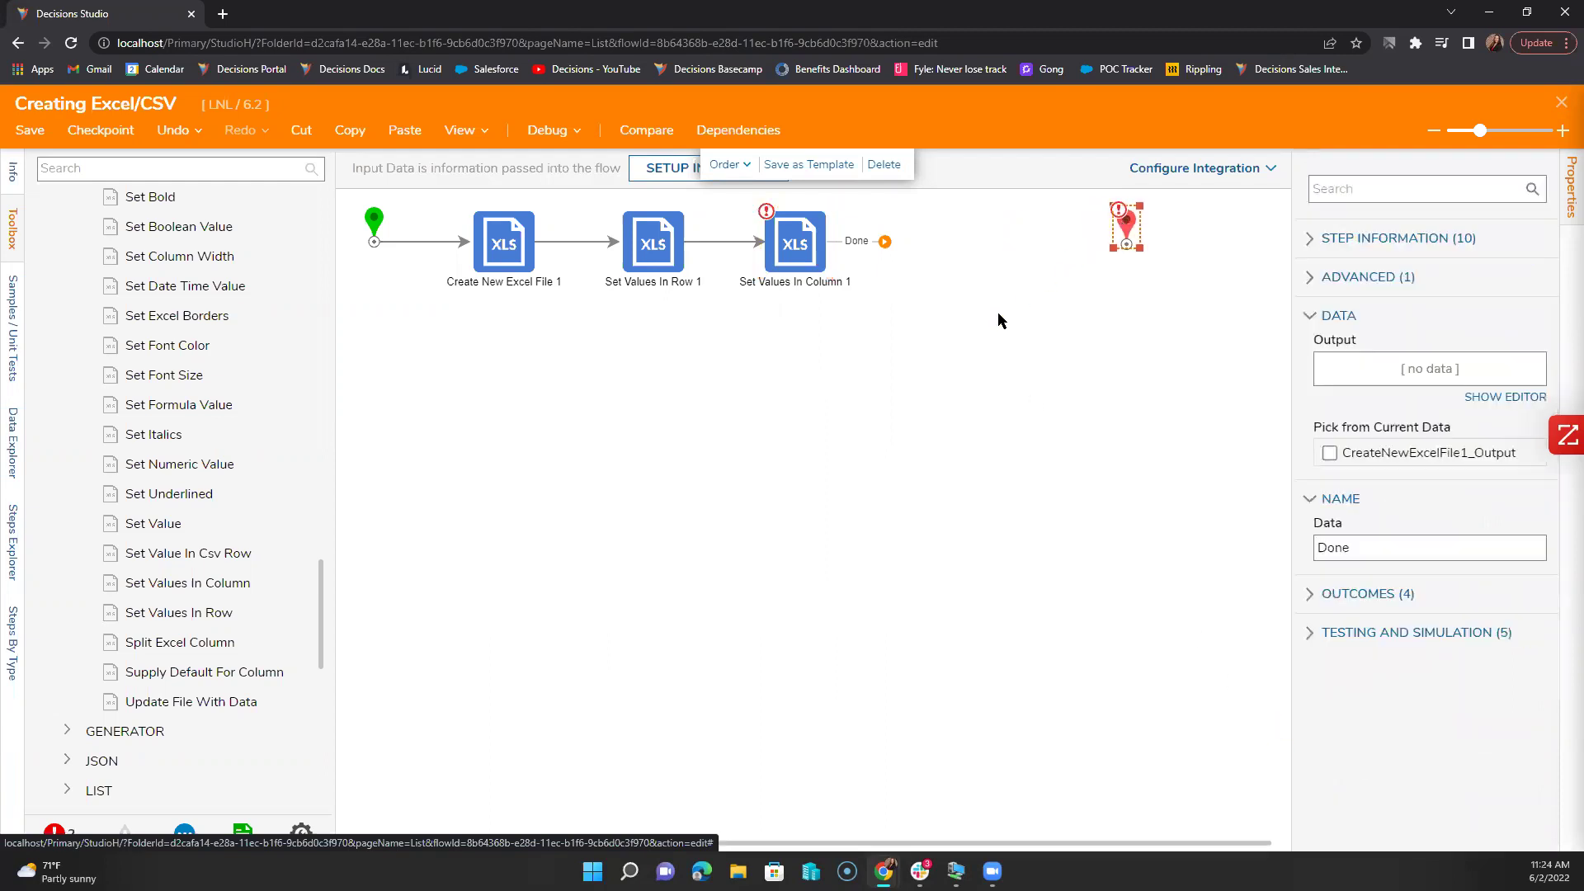
left_click(1000, 320)
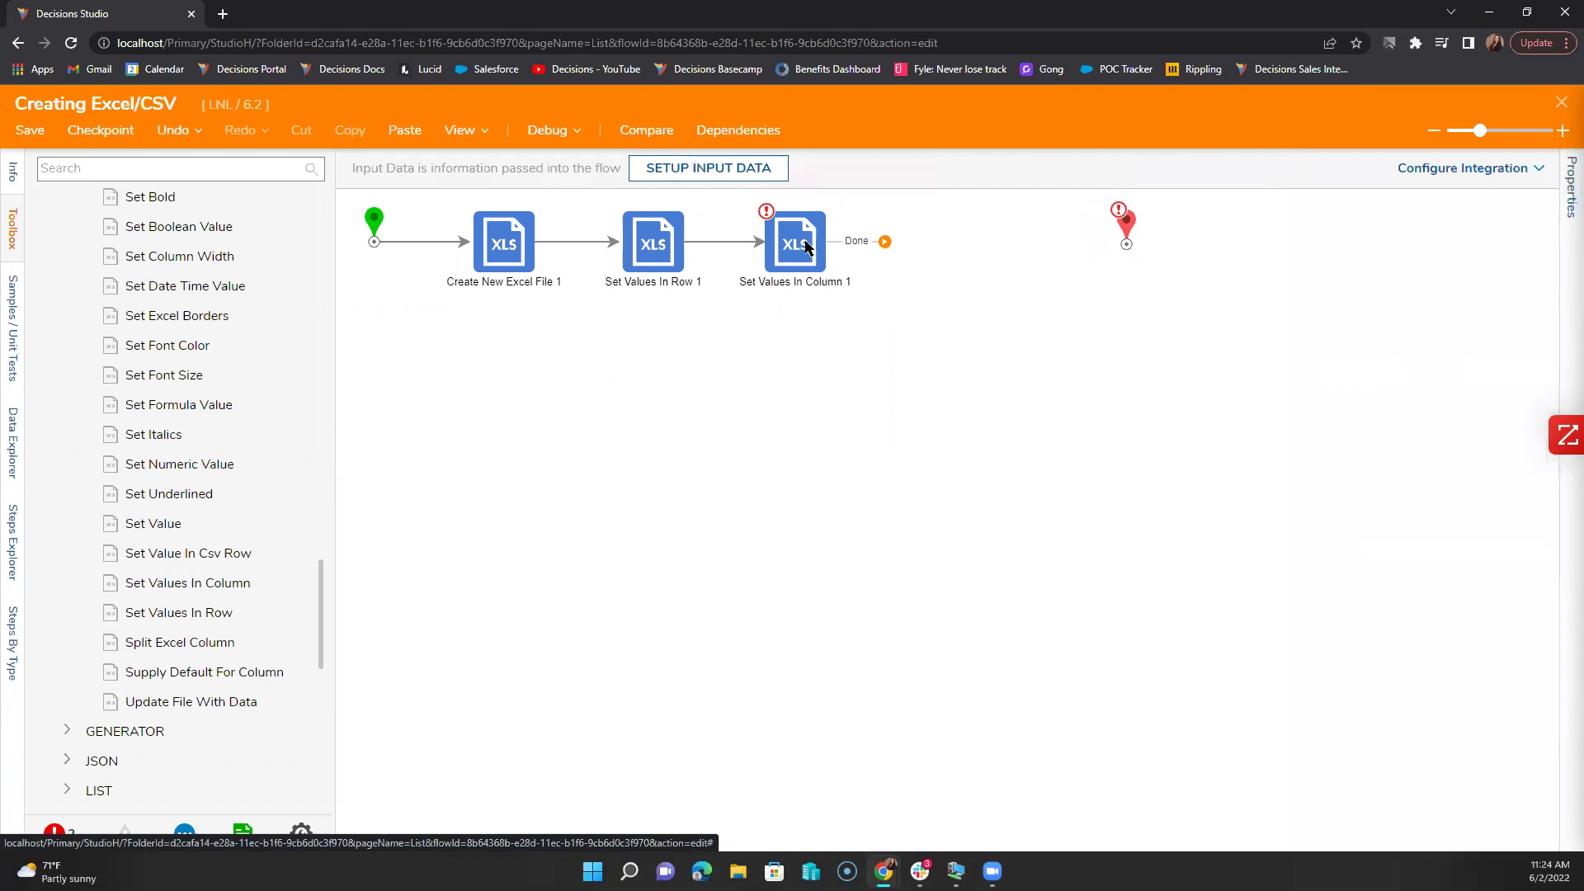
Step: Duplicate the Set Values In Column 1 step and place the copy to its right
left_click(805, 246)
key("ctrl+c")
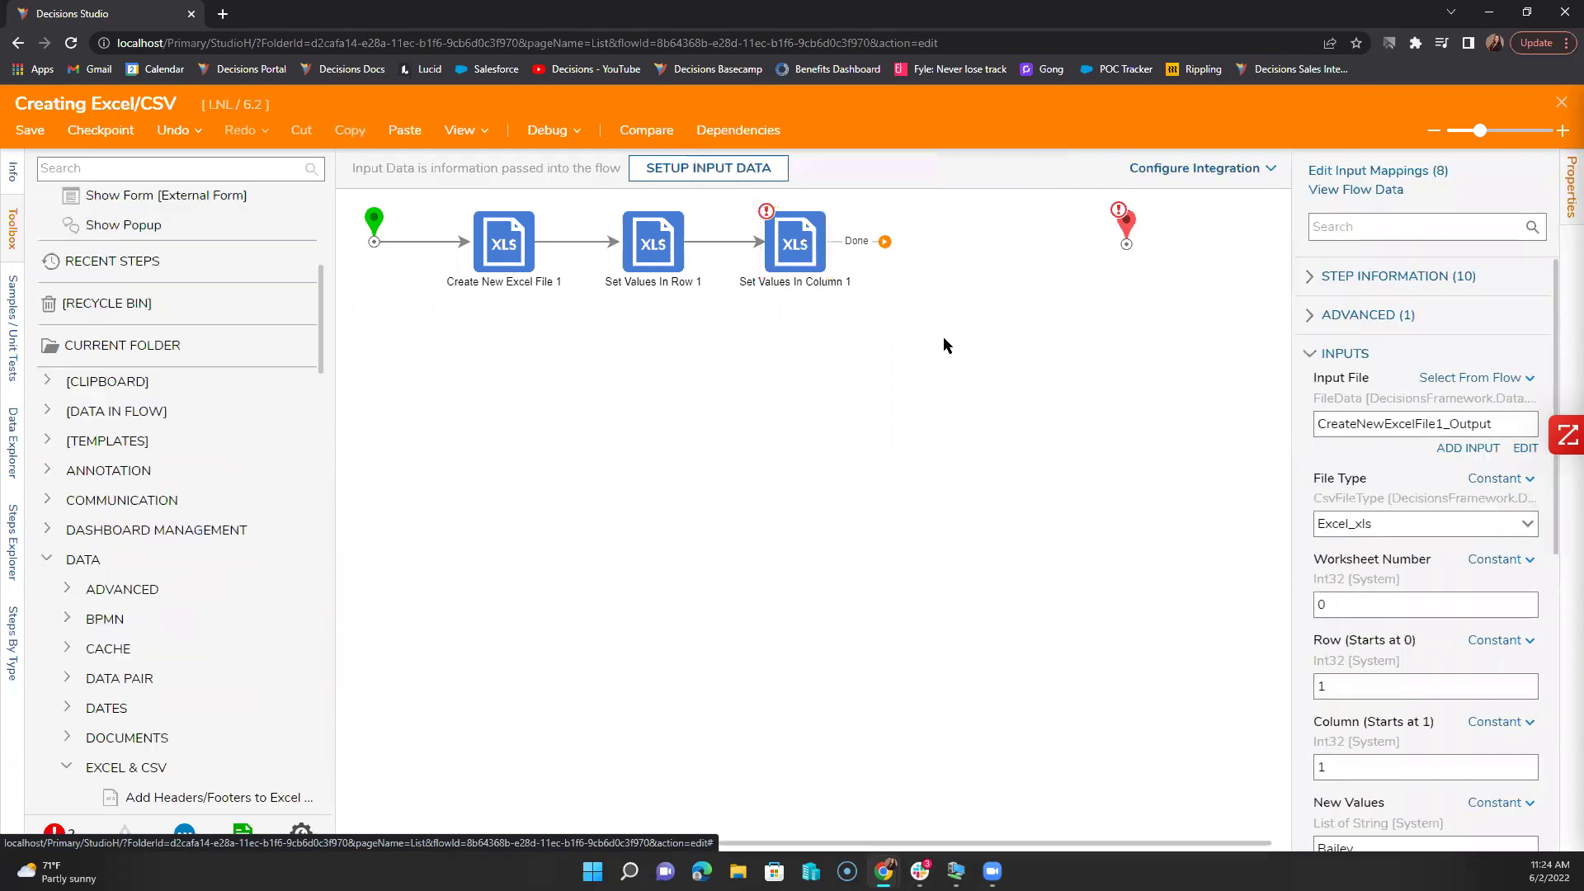
key("ctrl+v")
left_click_drag(805, 264, 931, 242)
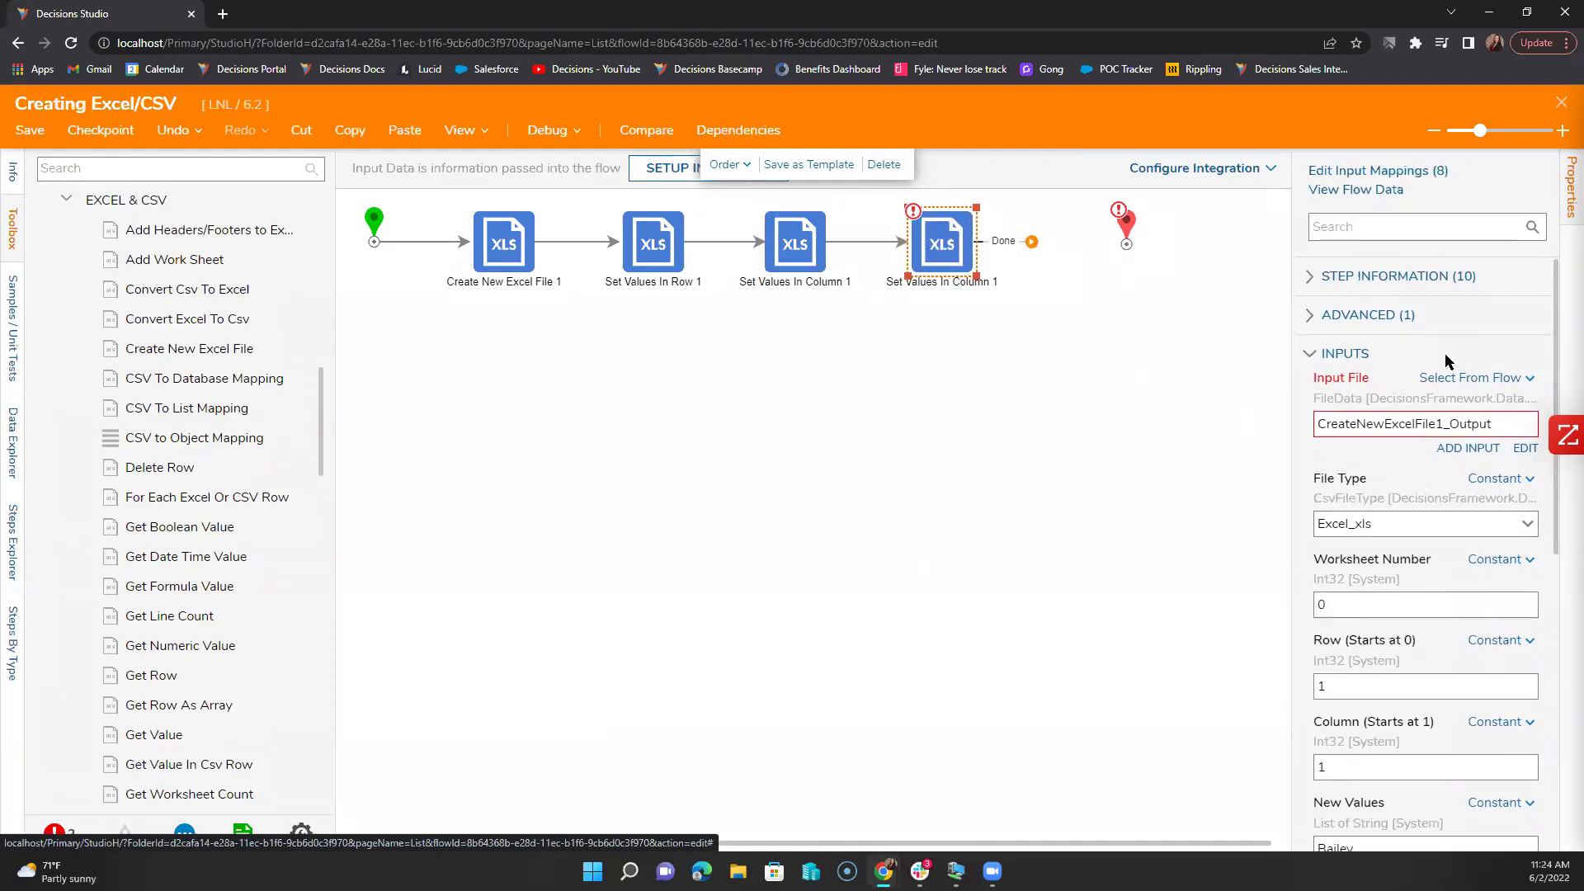
Step: Change the copy's Column to 2 and its New Values to three e-mail addresses
mouse_move(1425, 410)
left_click(1352, 769)
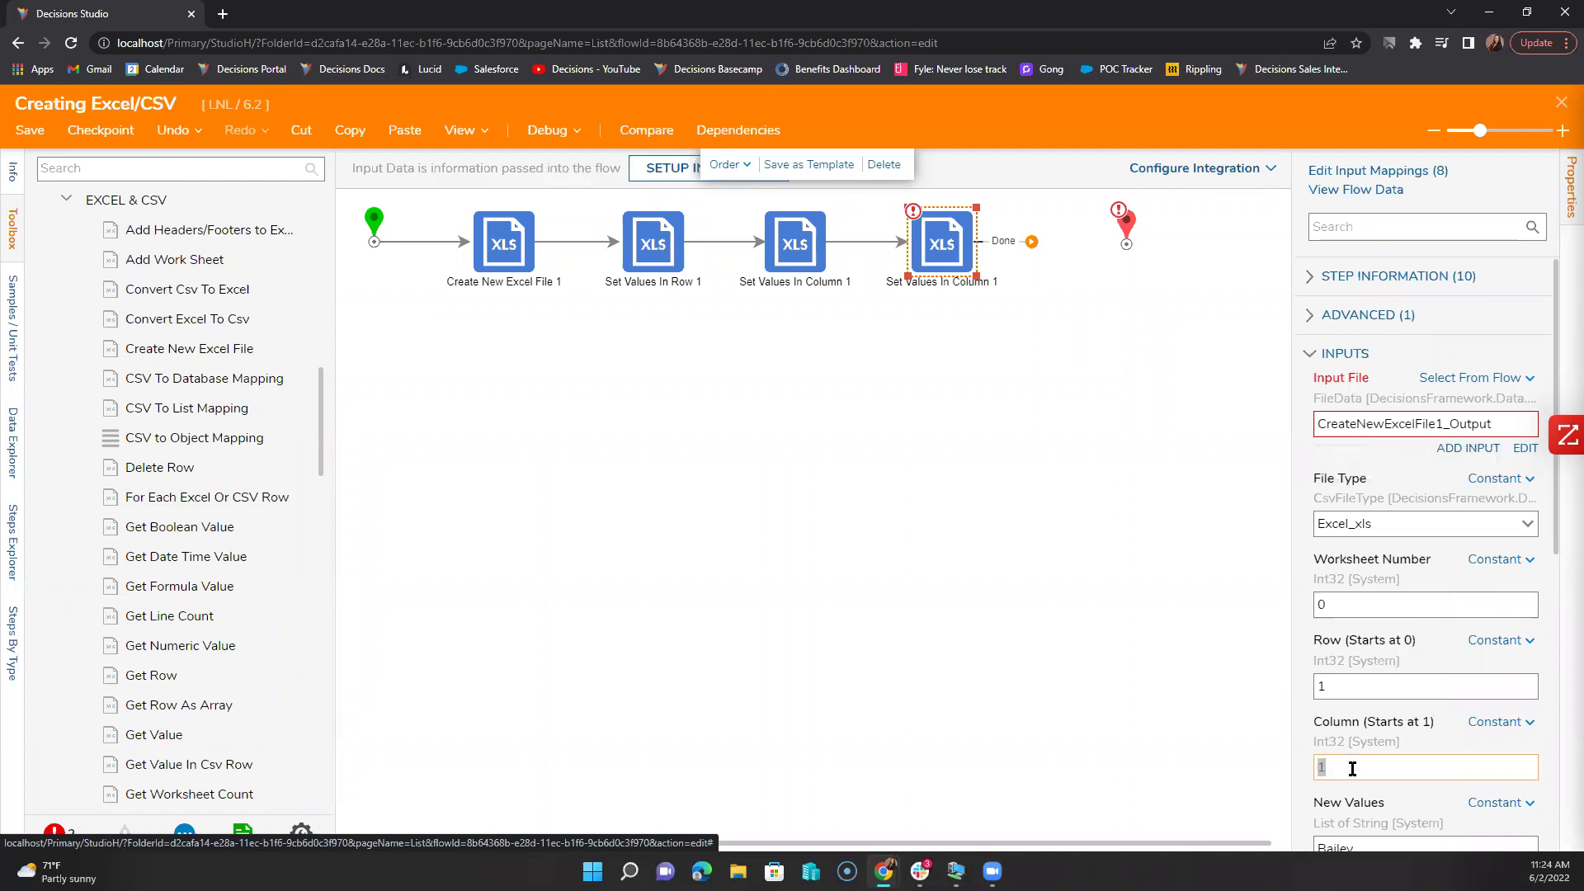
scroll(1352, 768, "down", 2)
left_click(1367, 686)
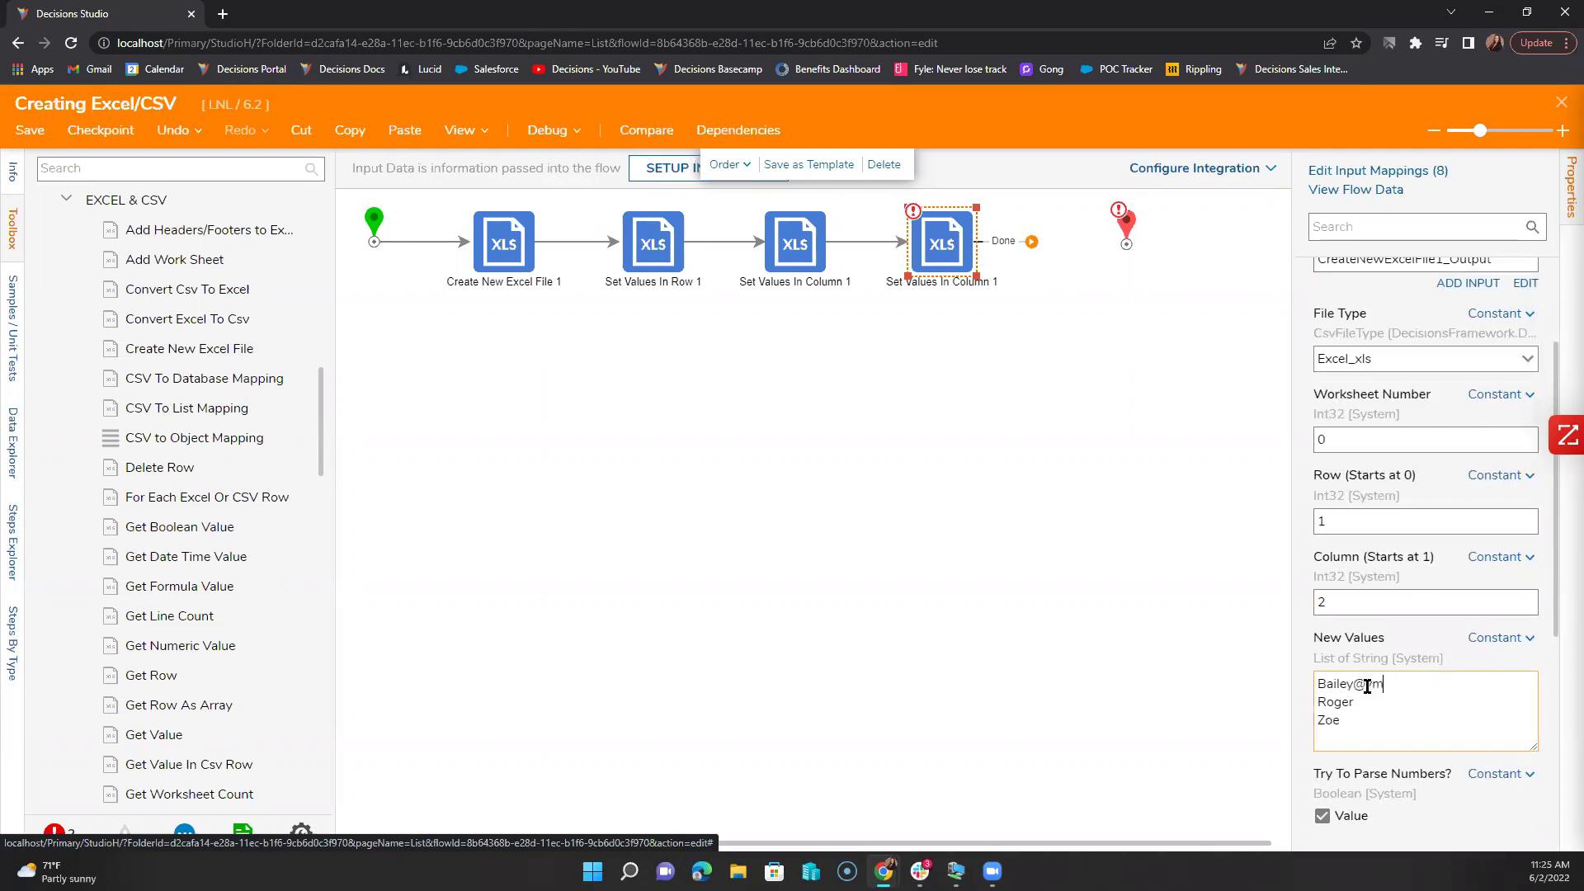
type("@gmail.comy")
left_click(1385, 716)
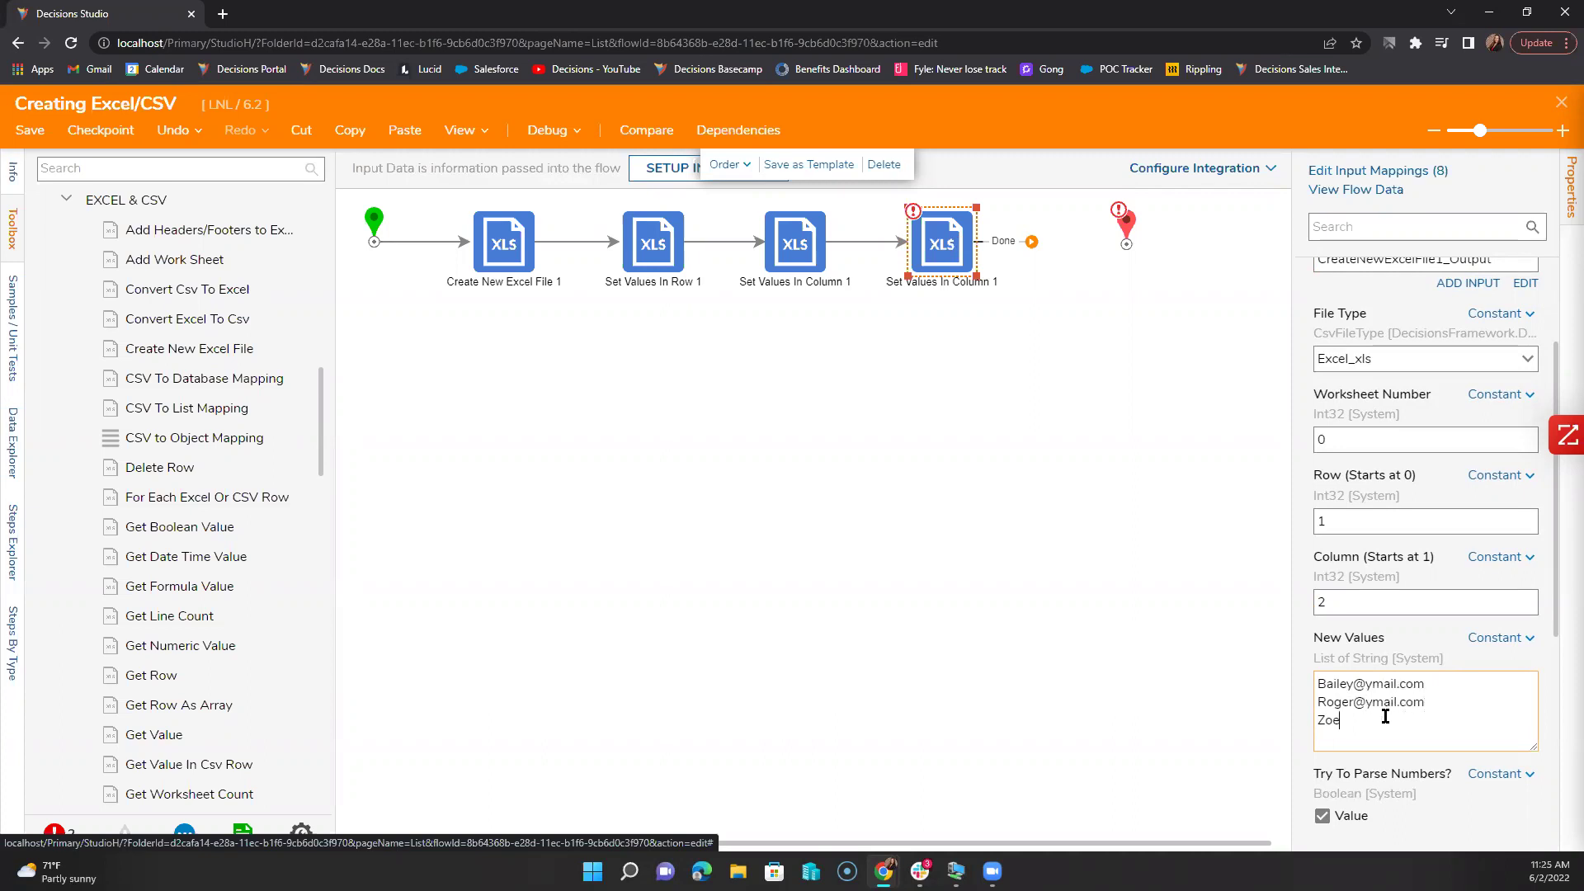
type("@ymail.co")
Step: Move the End step further right to make room
left_click(1113, 561)
left_click_drag(1125, 218, 1202, 220)
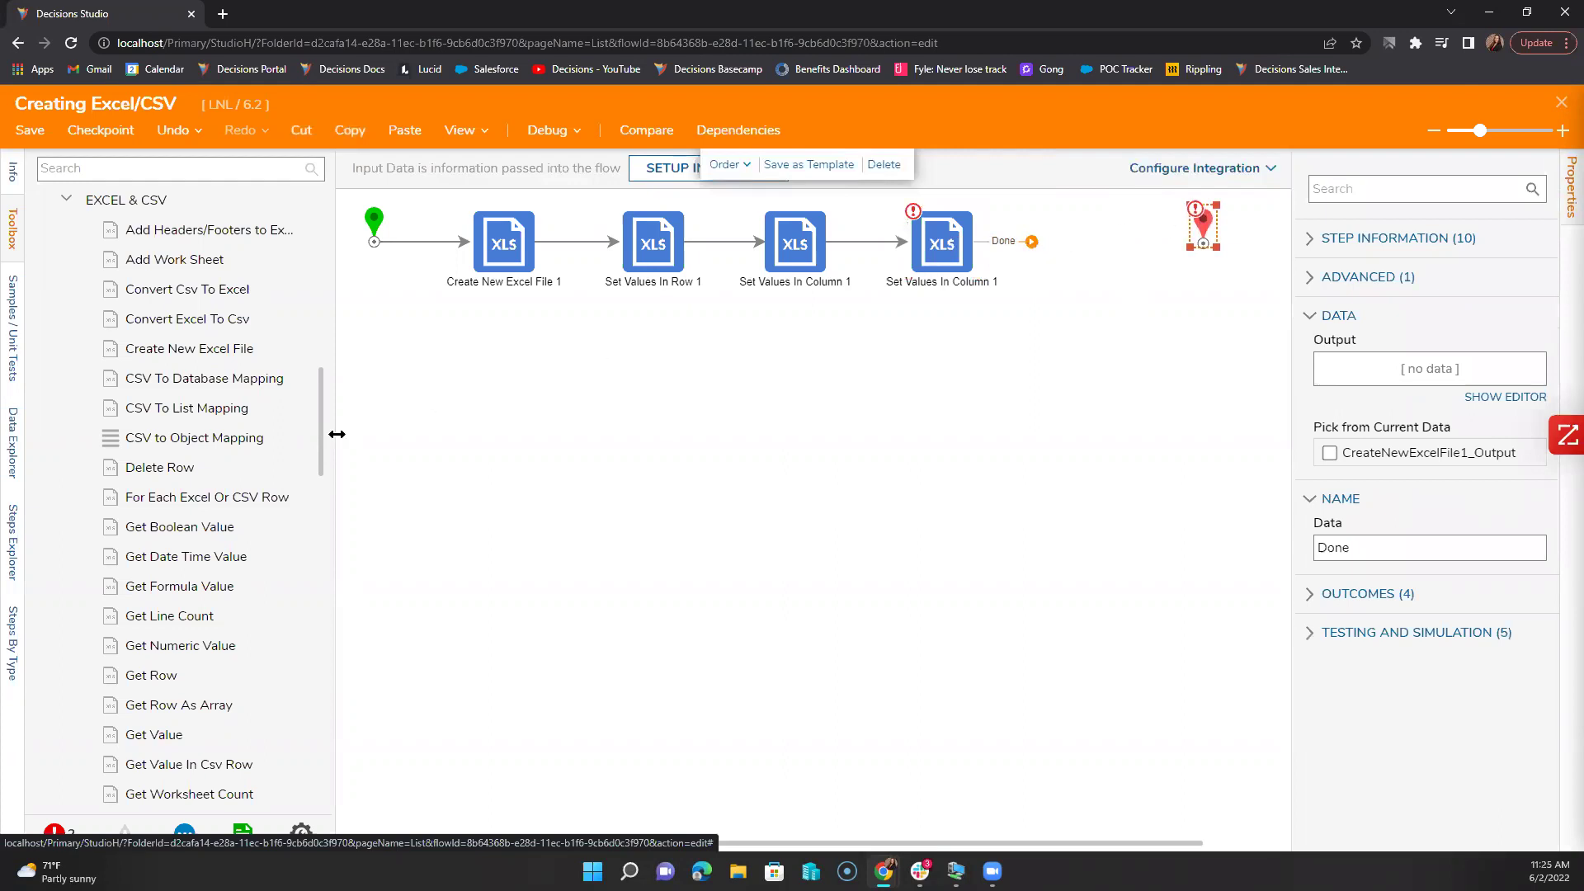
scroll(244, 445, "up", 15)
Step: Add a Show Form step after the Excel steps using Form 1 from recent forms
left_click_drag(162, 631, 1072, 242)
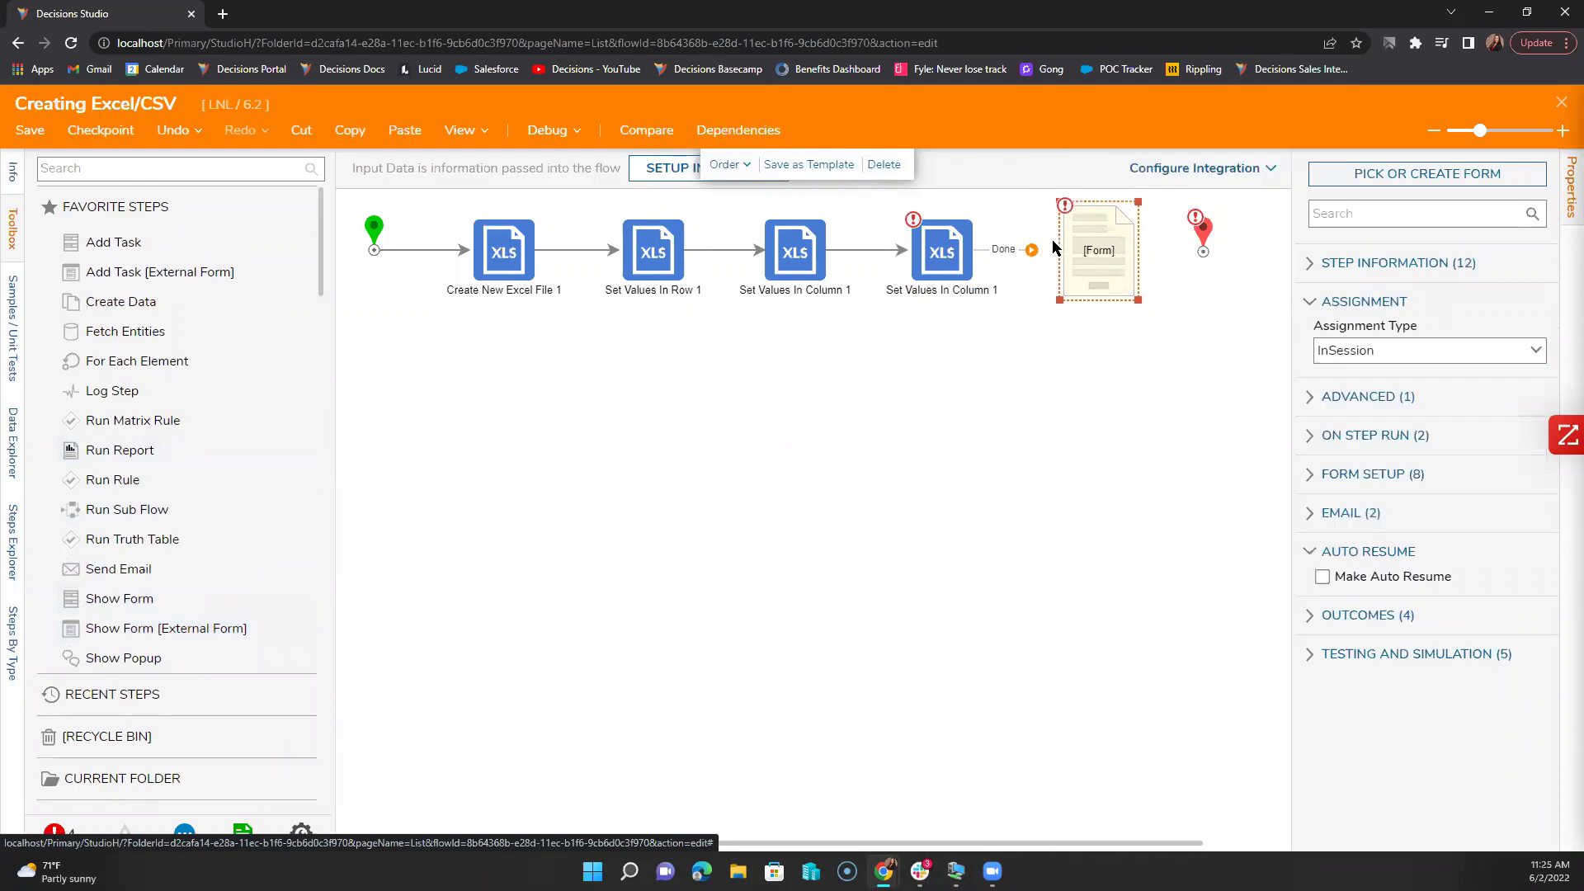
left_click(1384, 187)
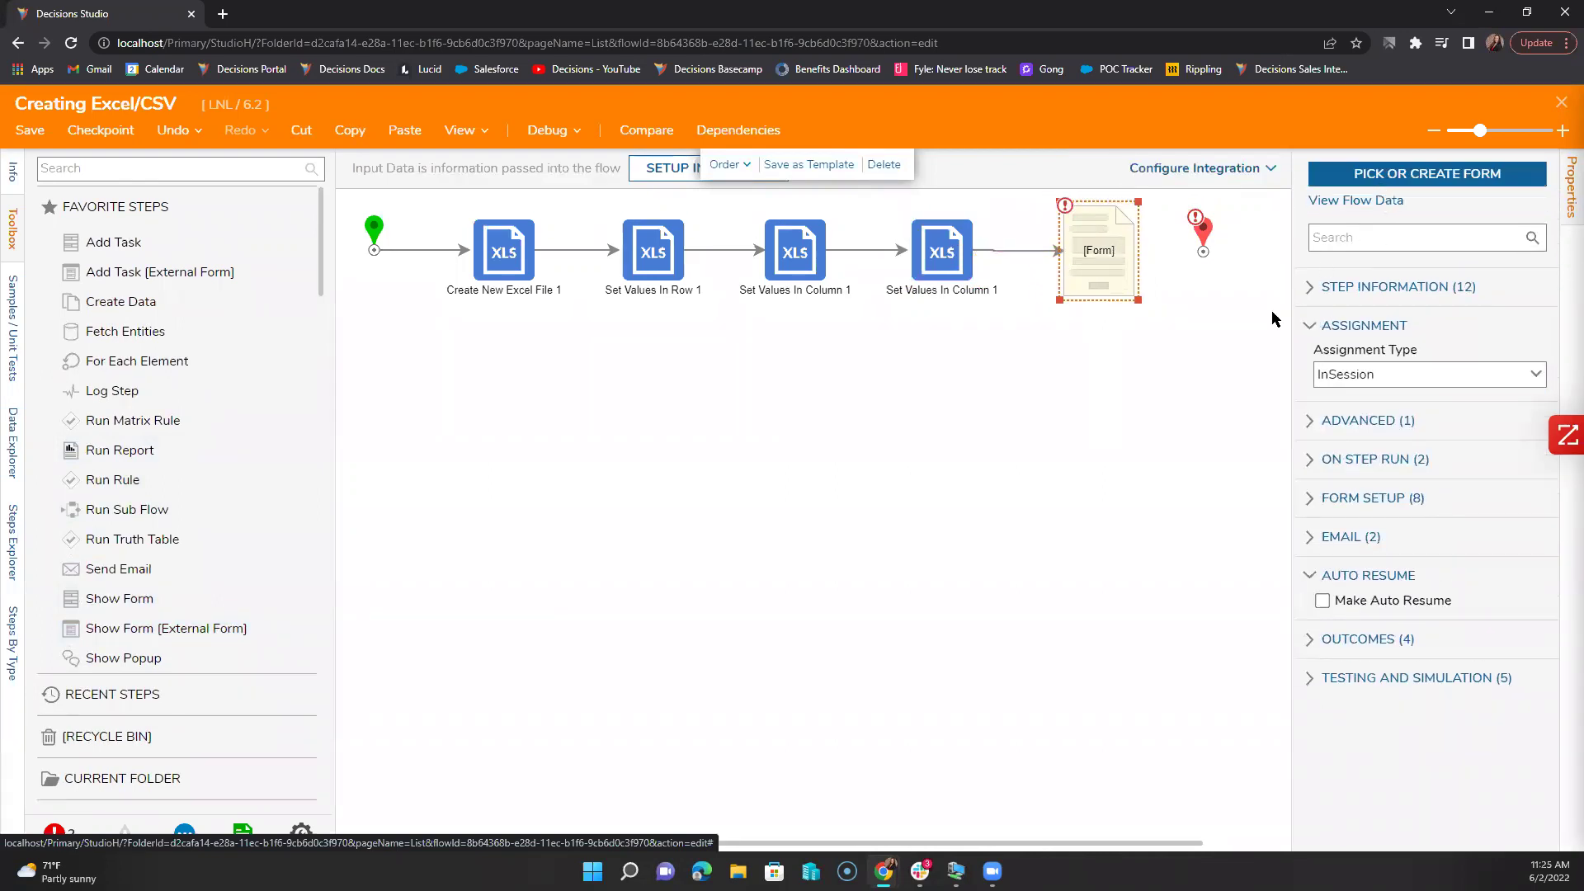
left_click(990, 483)
left_click(675, 183)
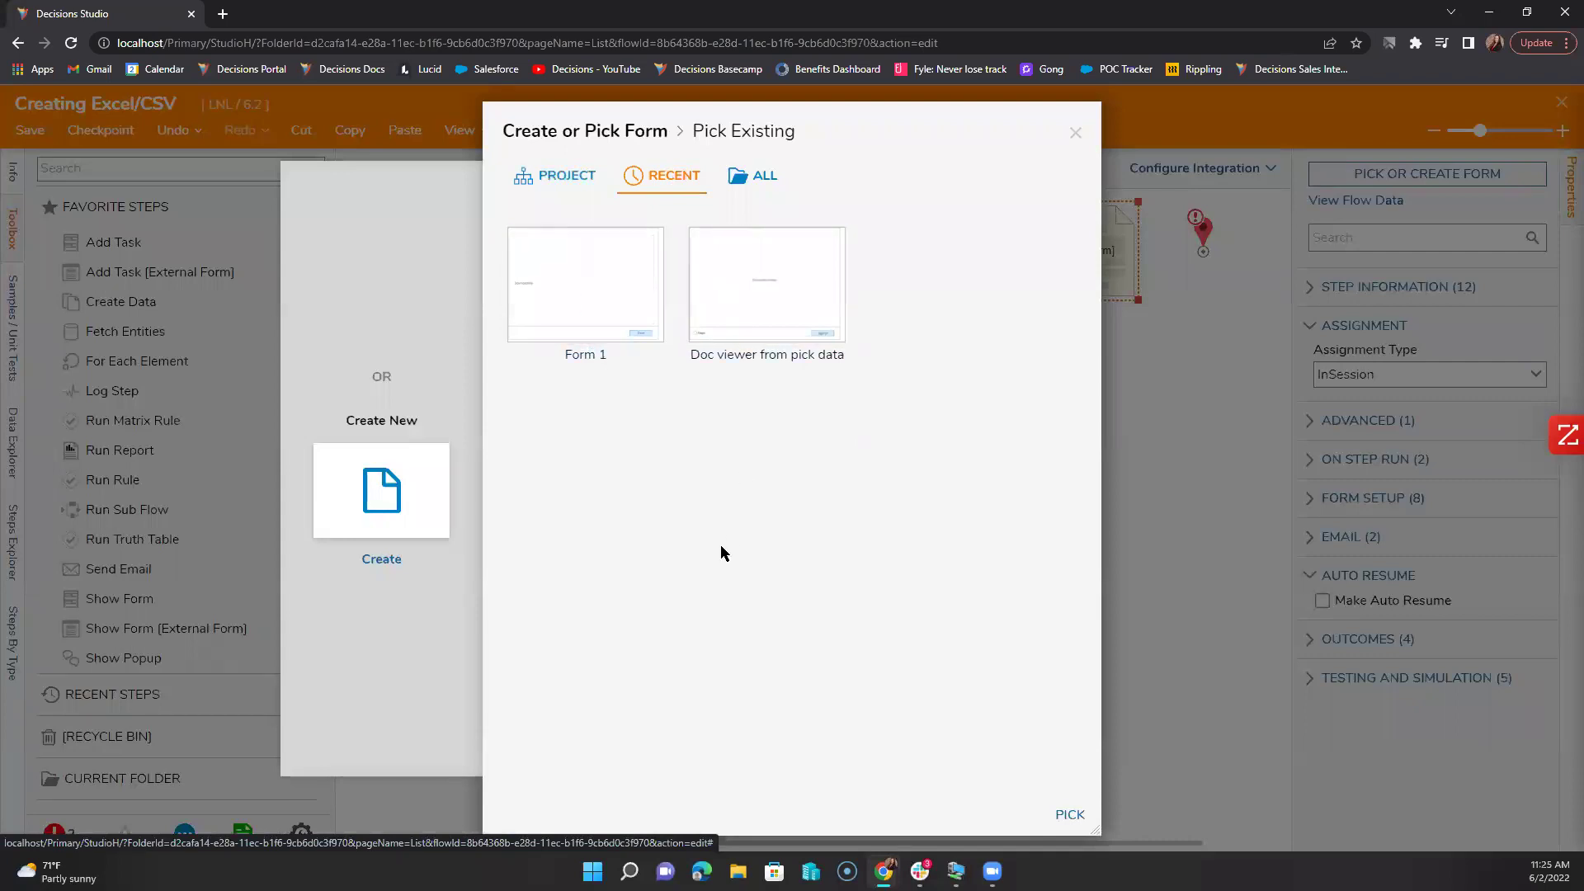
left_click(588, 330)
left_click(1067, 814)
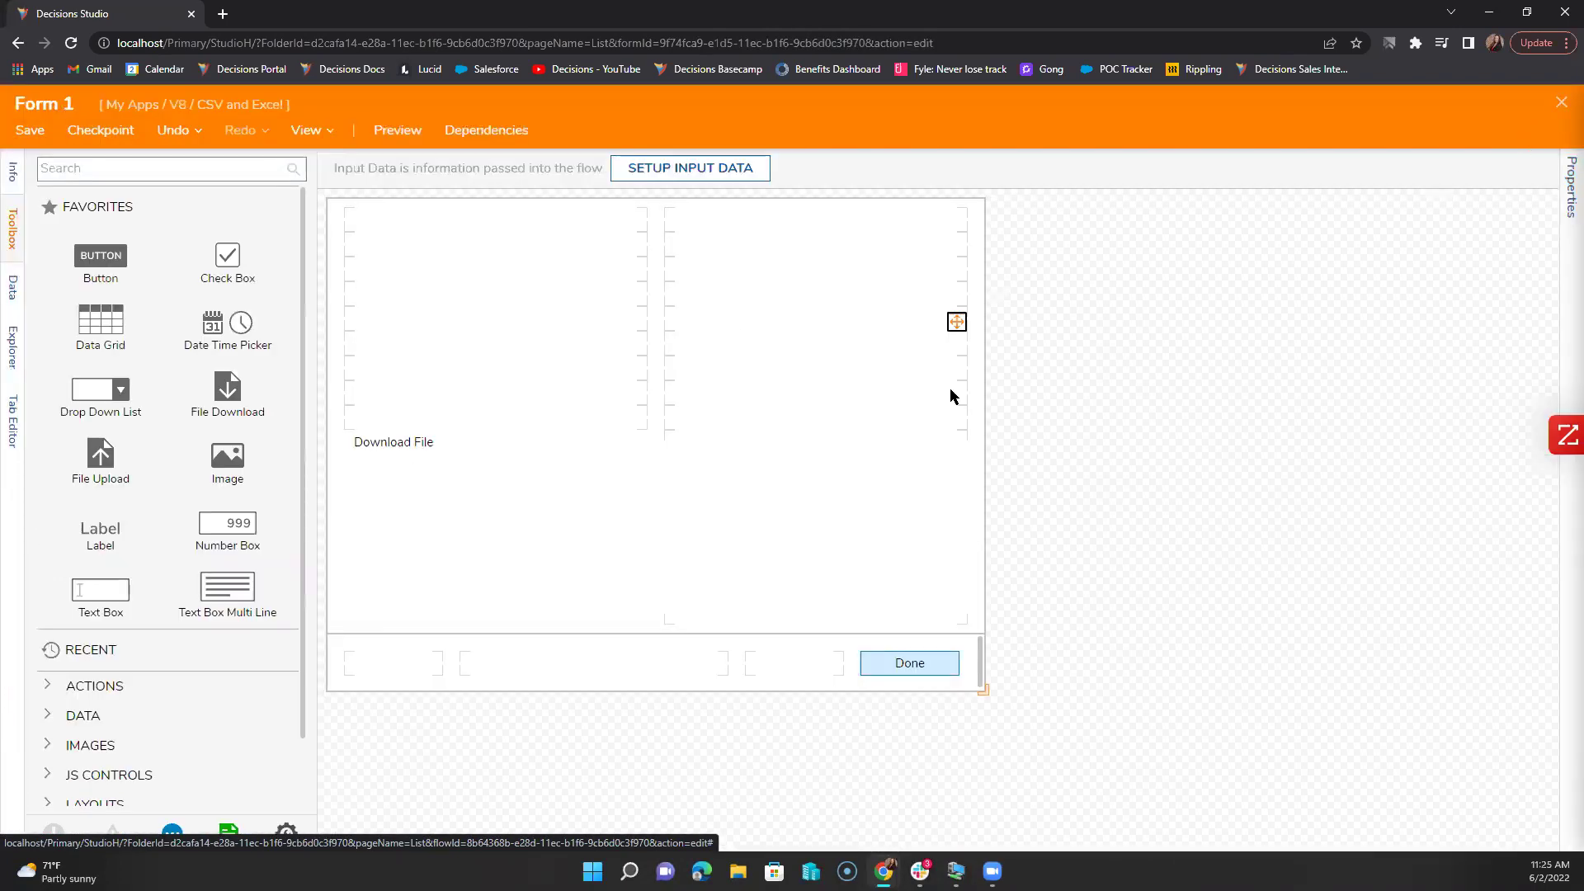
Step: Rename the form's Download File control to 'Download' and save Form 1
left_click(602, 534)
left_click(1378, 330)
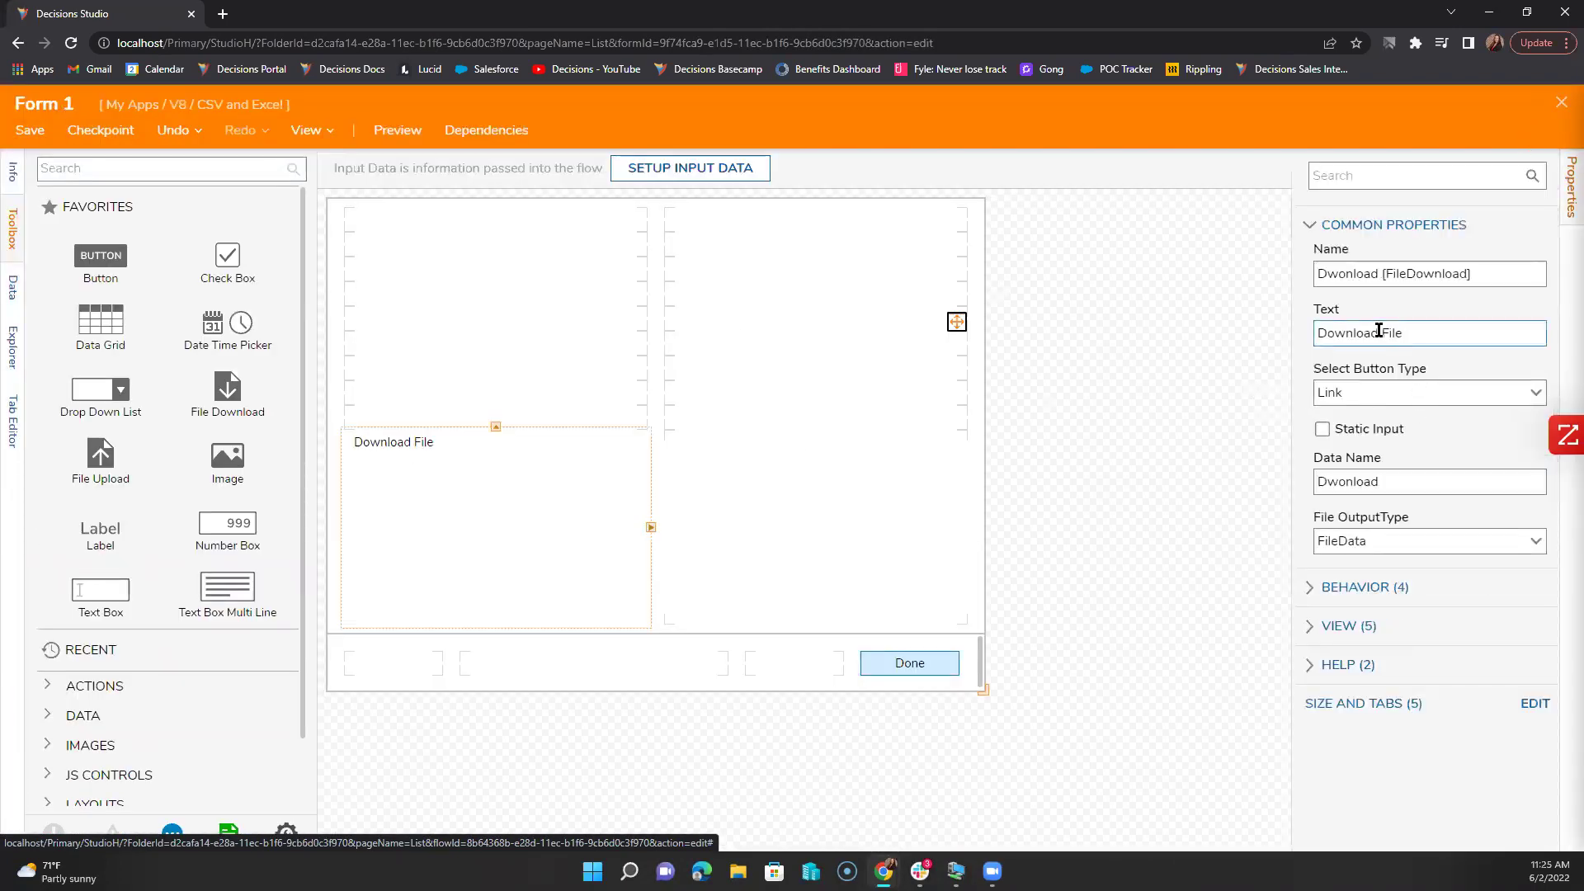
double_click(1361, 273)
type("Download")
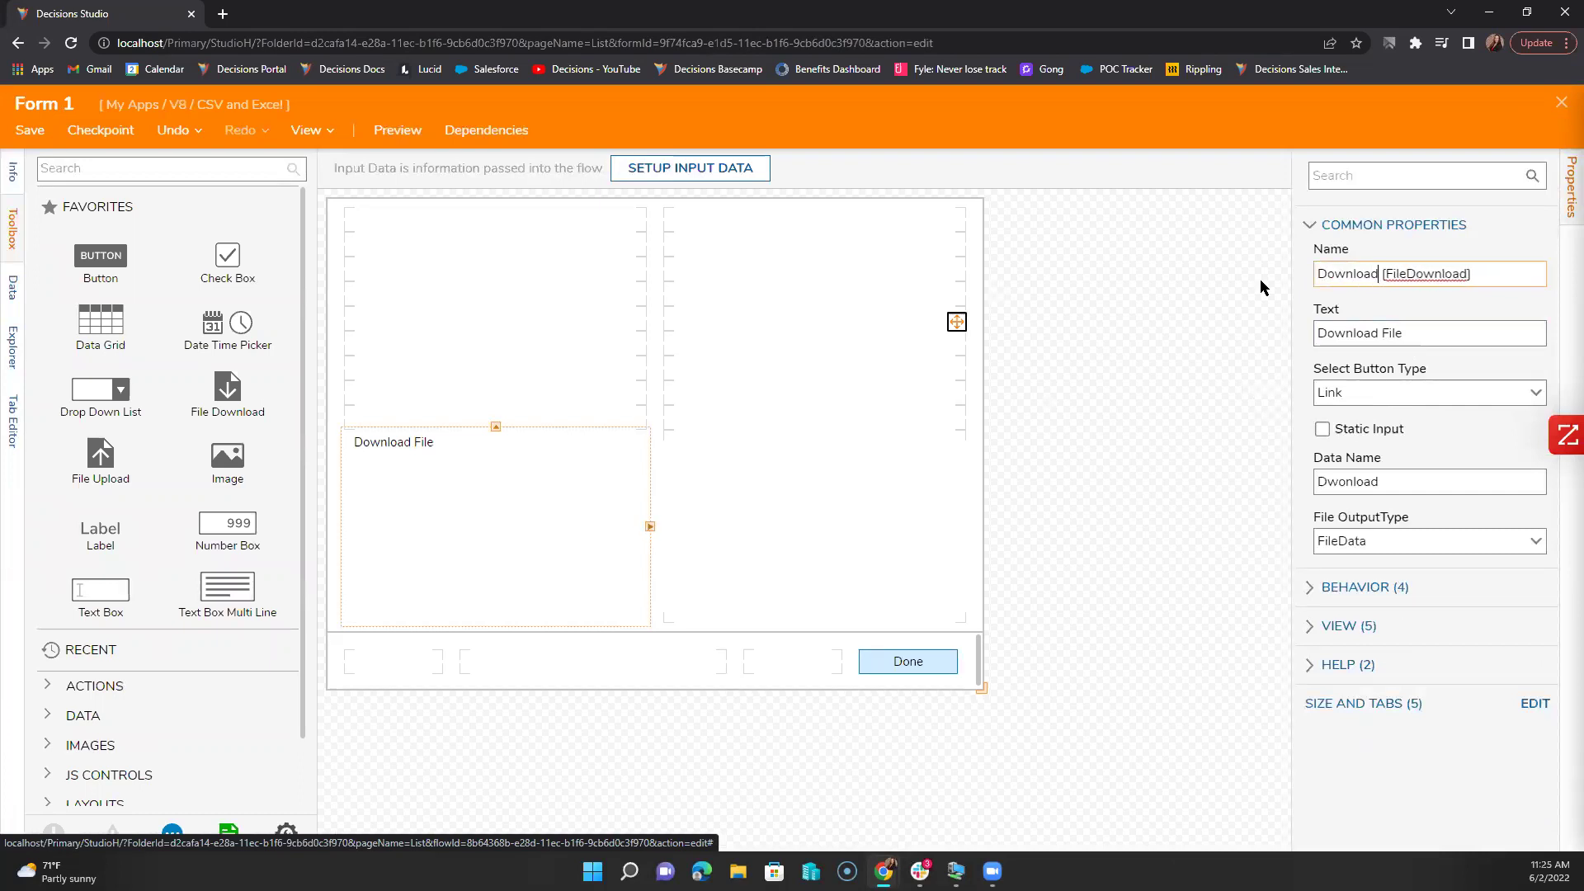
left_click(30, 129)
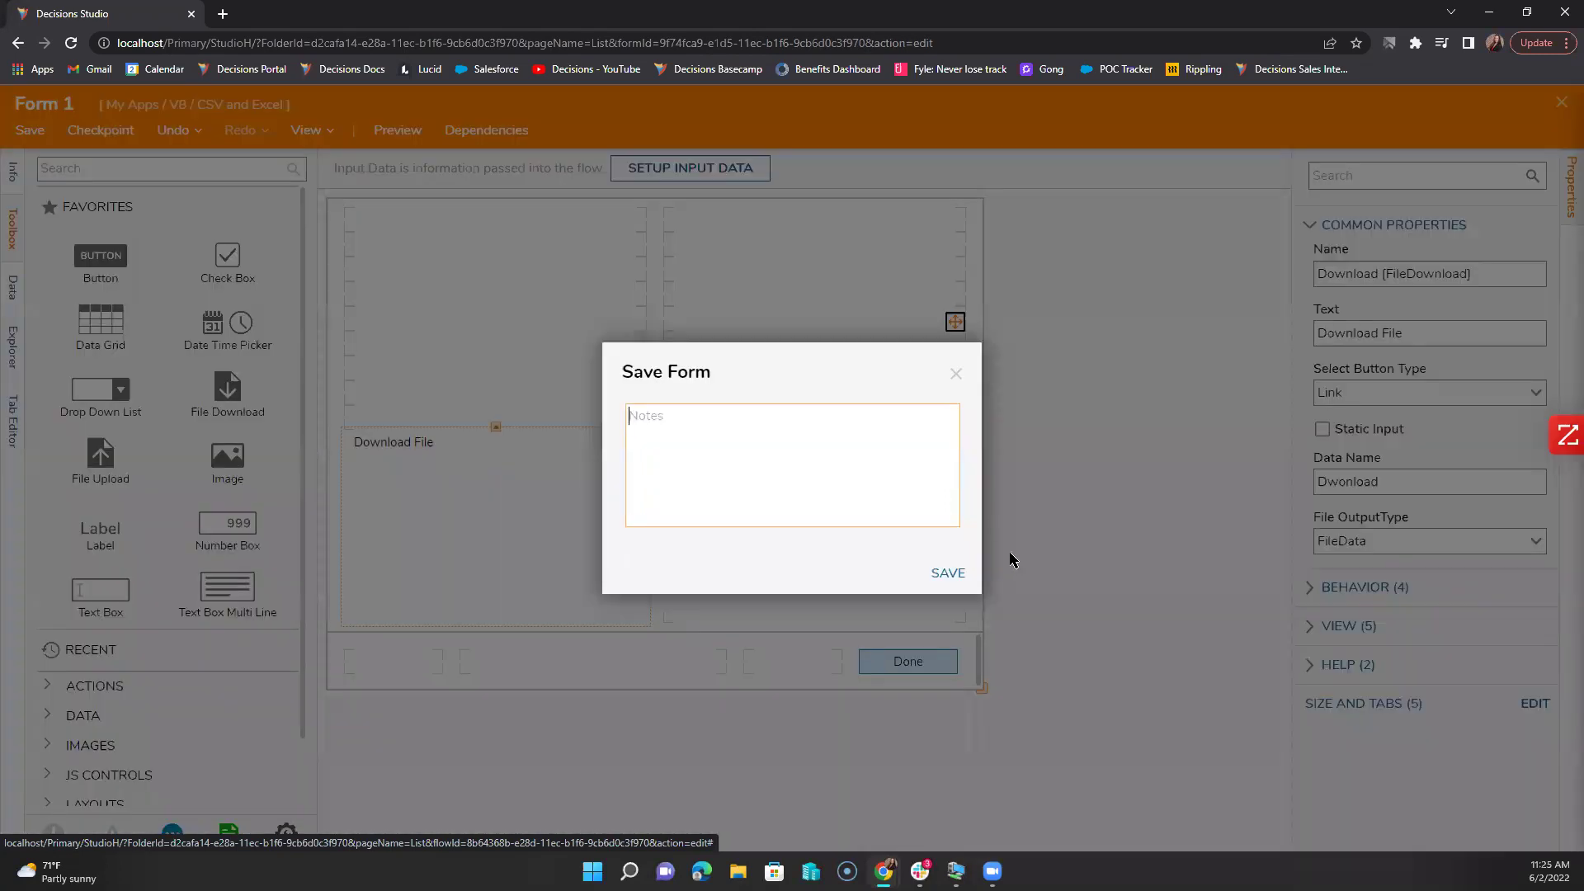
left_click(948, 572)
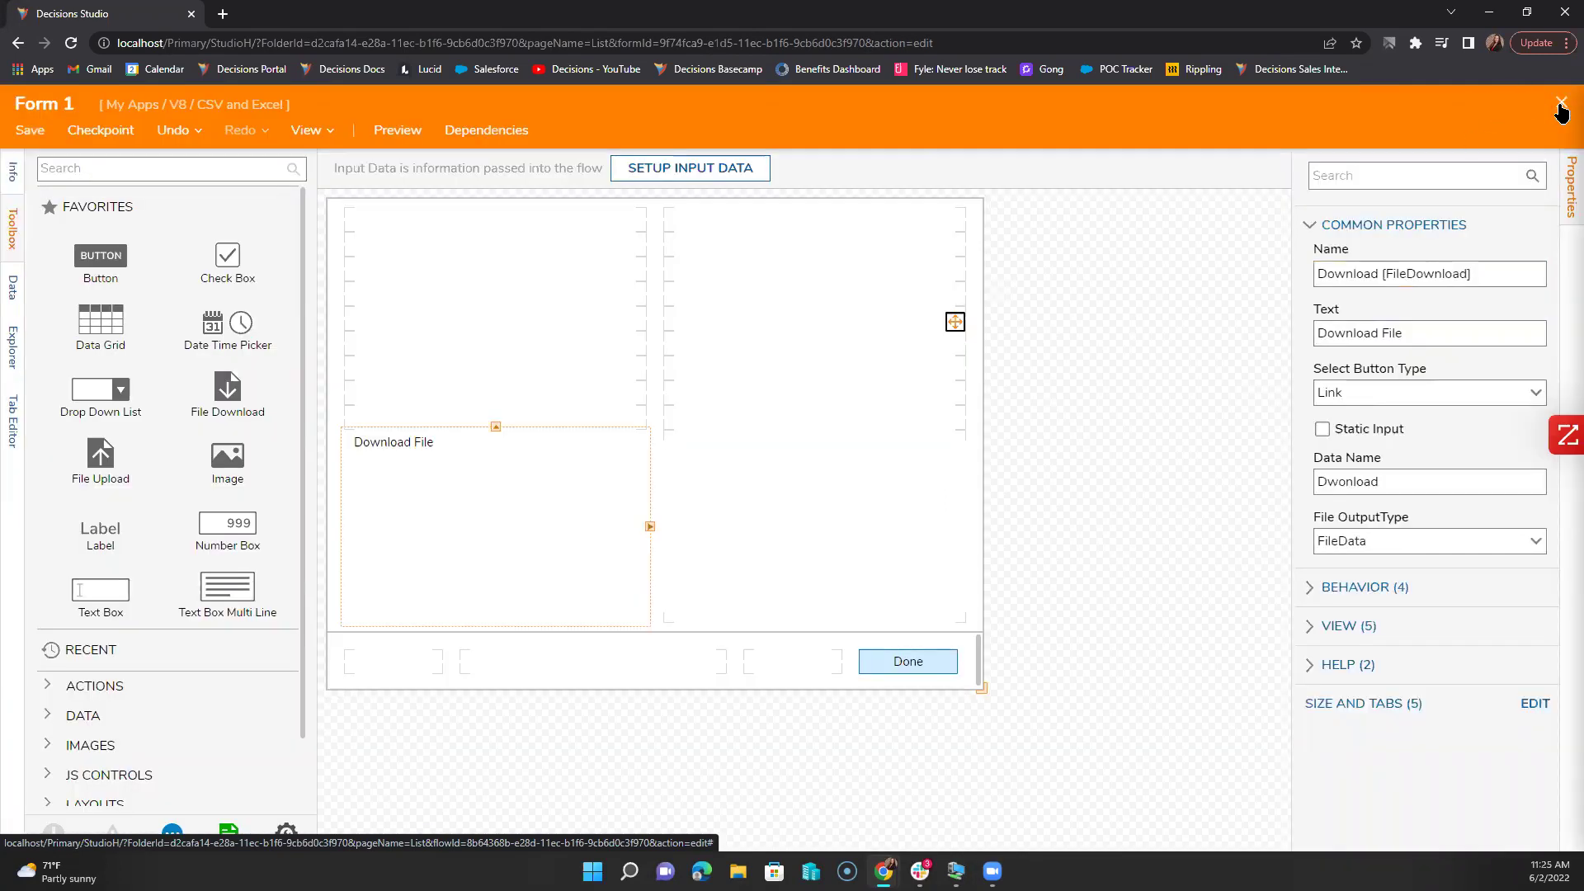
left_click(1561, 104)
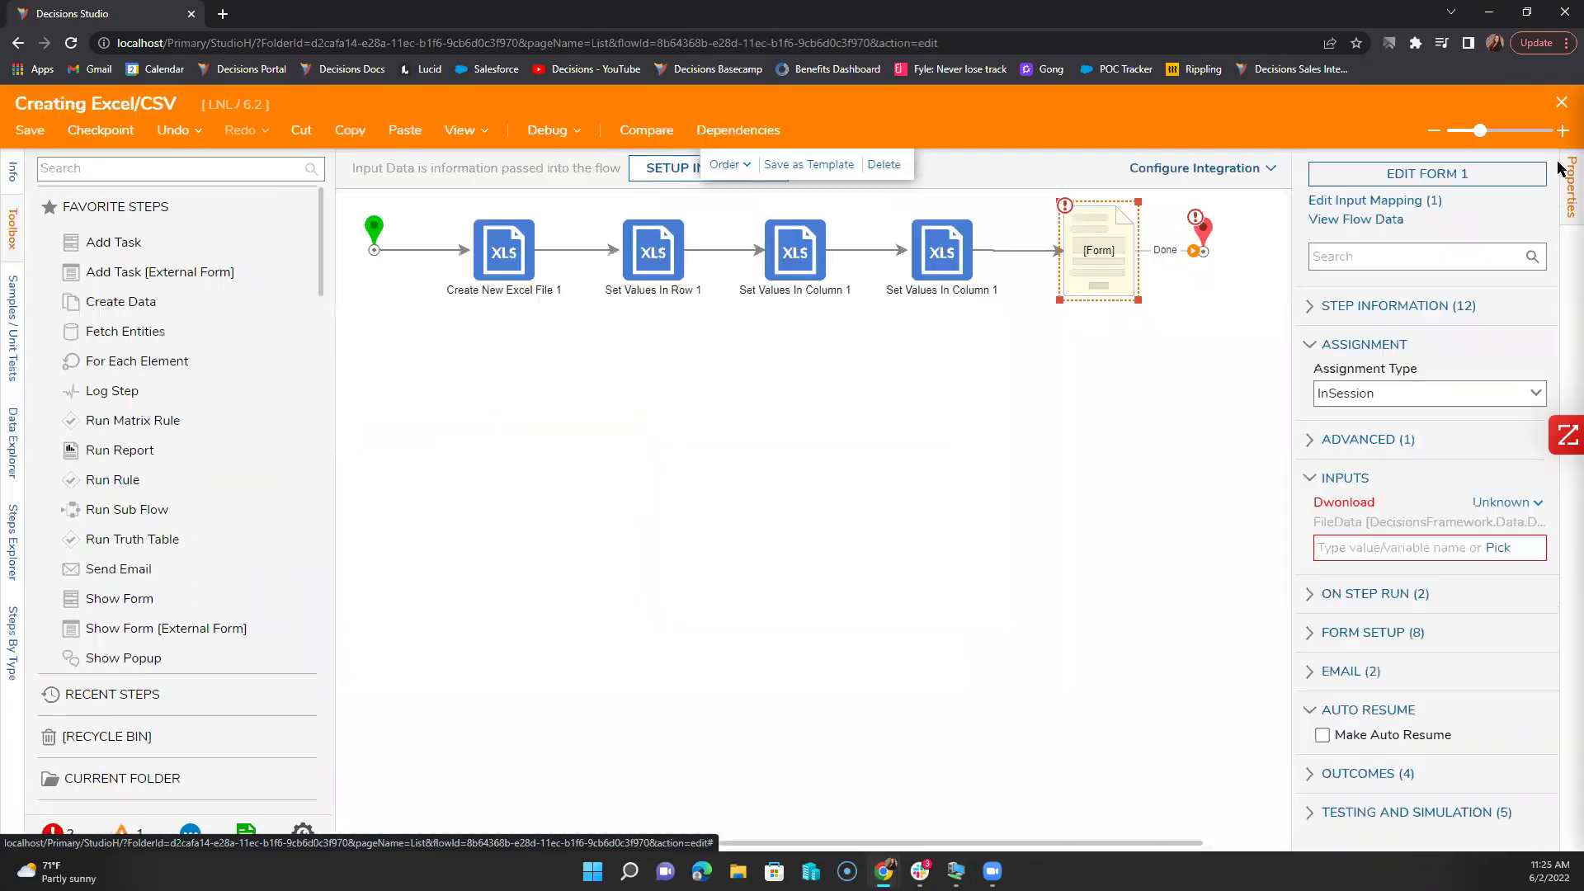
Step: Map the form's download file input to CreateNewExcelFile1_Output
left_click(1504, 548)
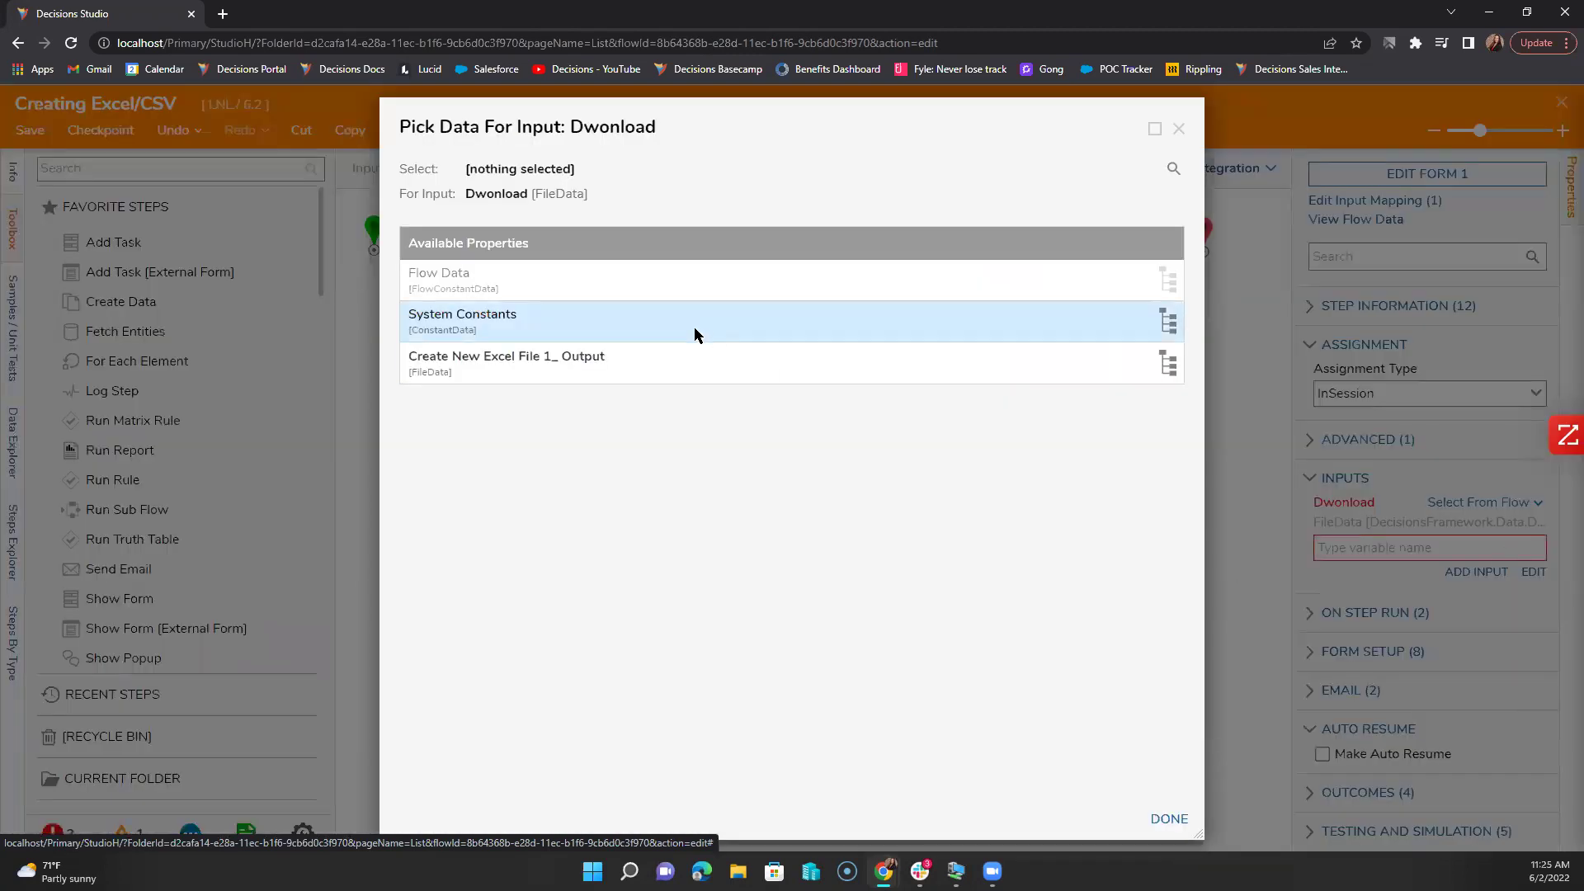
left_click(675, 366)
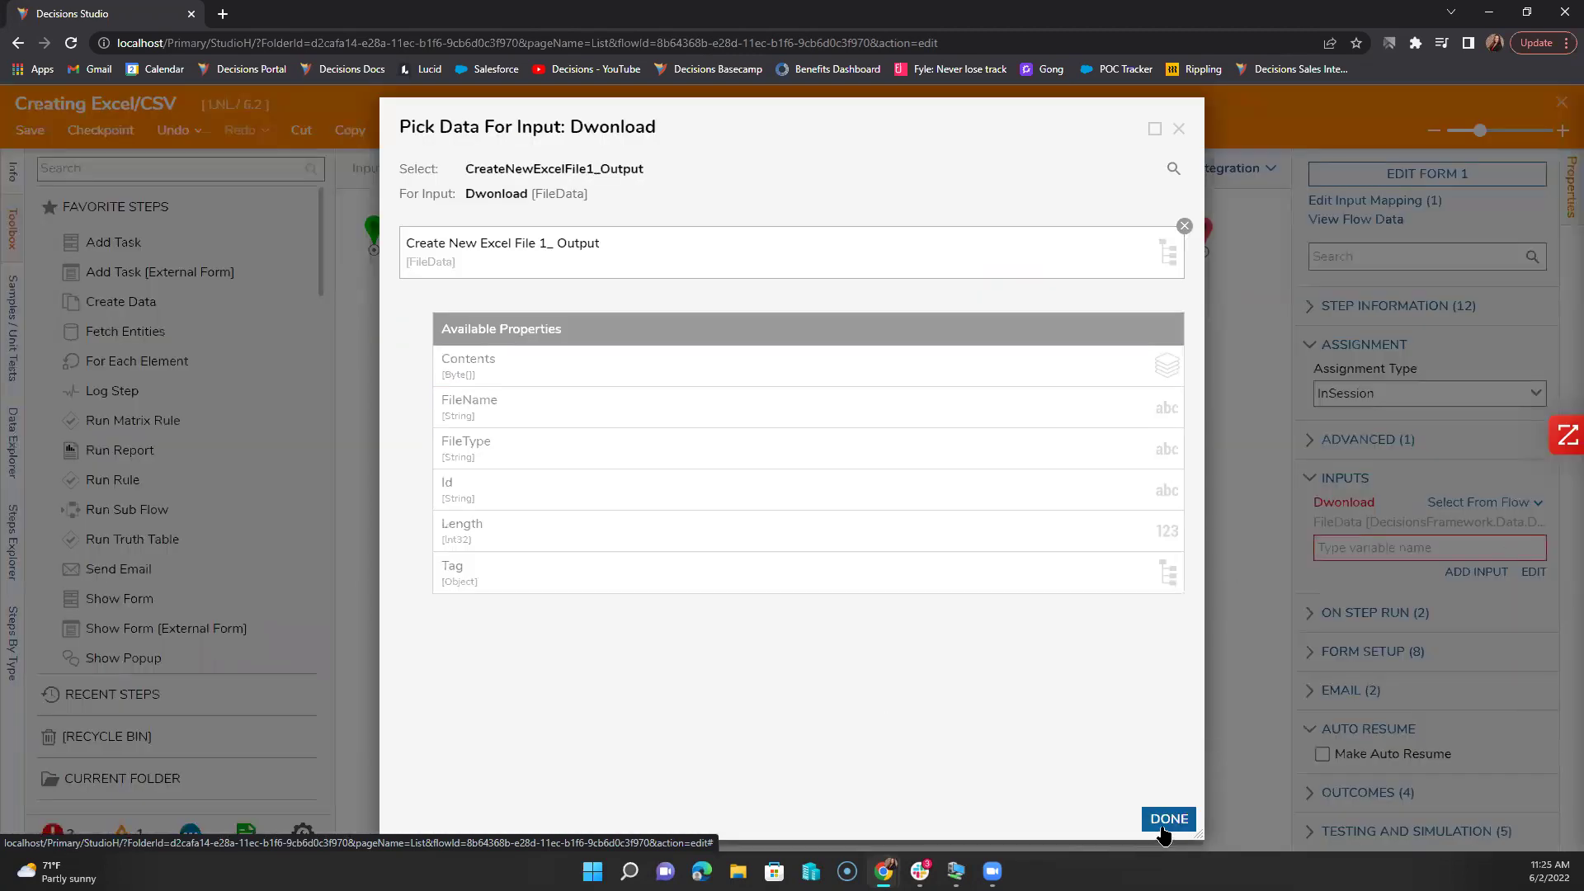
left_click(1169, 818)
left_click(1251, 353)
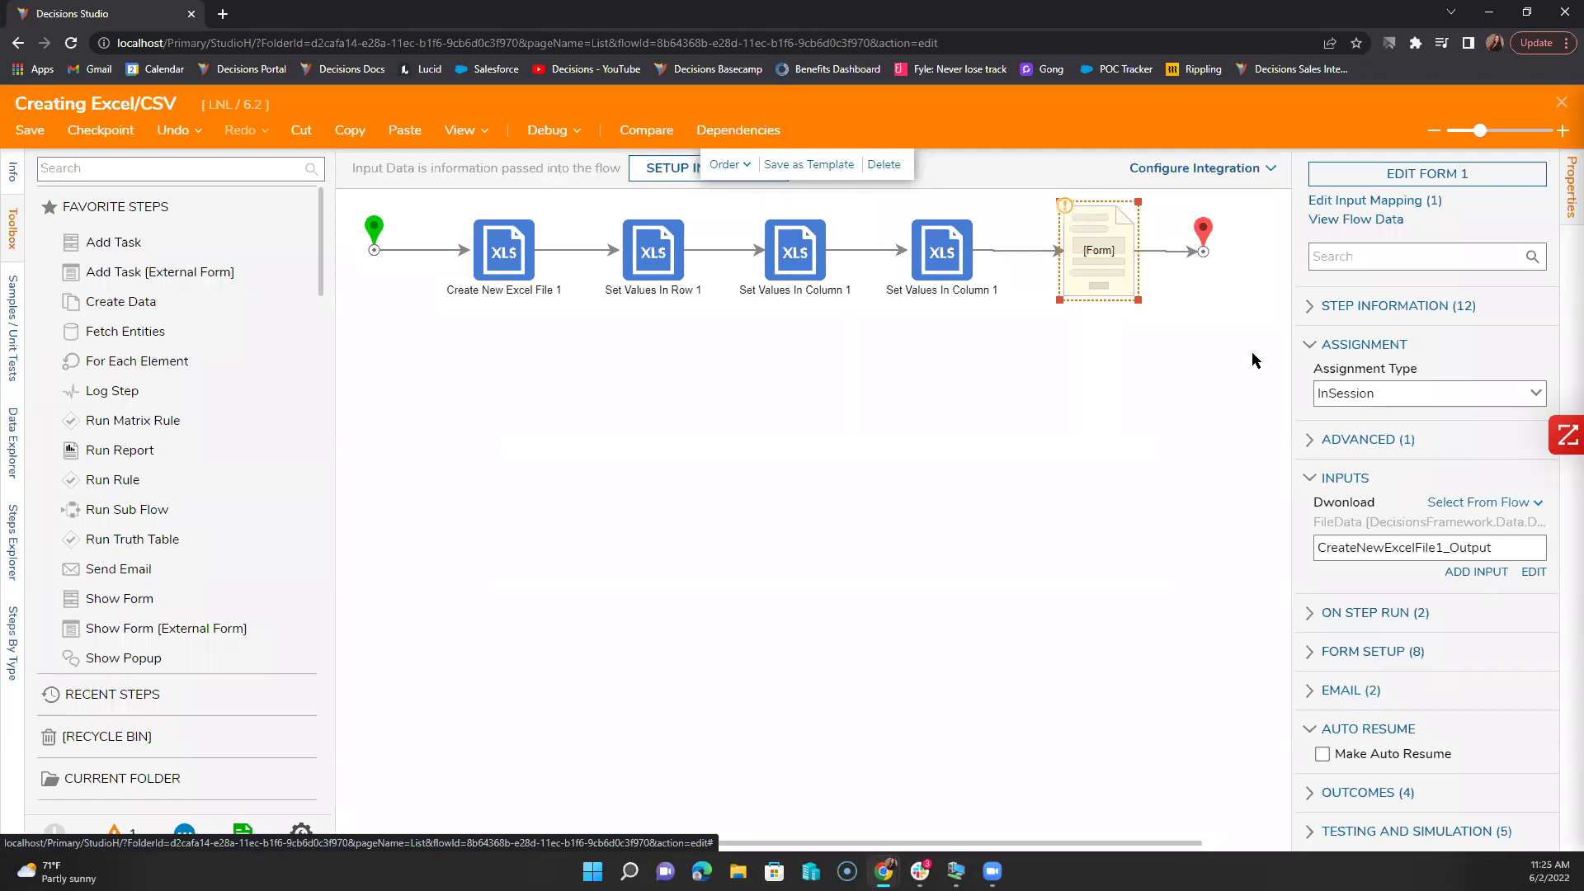
Step: Debug-run the flow and download the generated Excel workbook from the form's Download File link
left_click(547, 131)
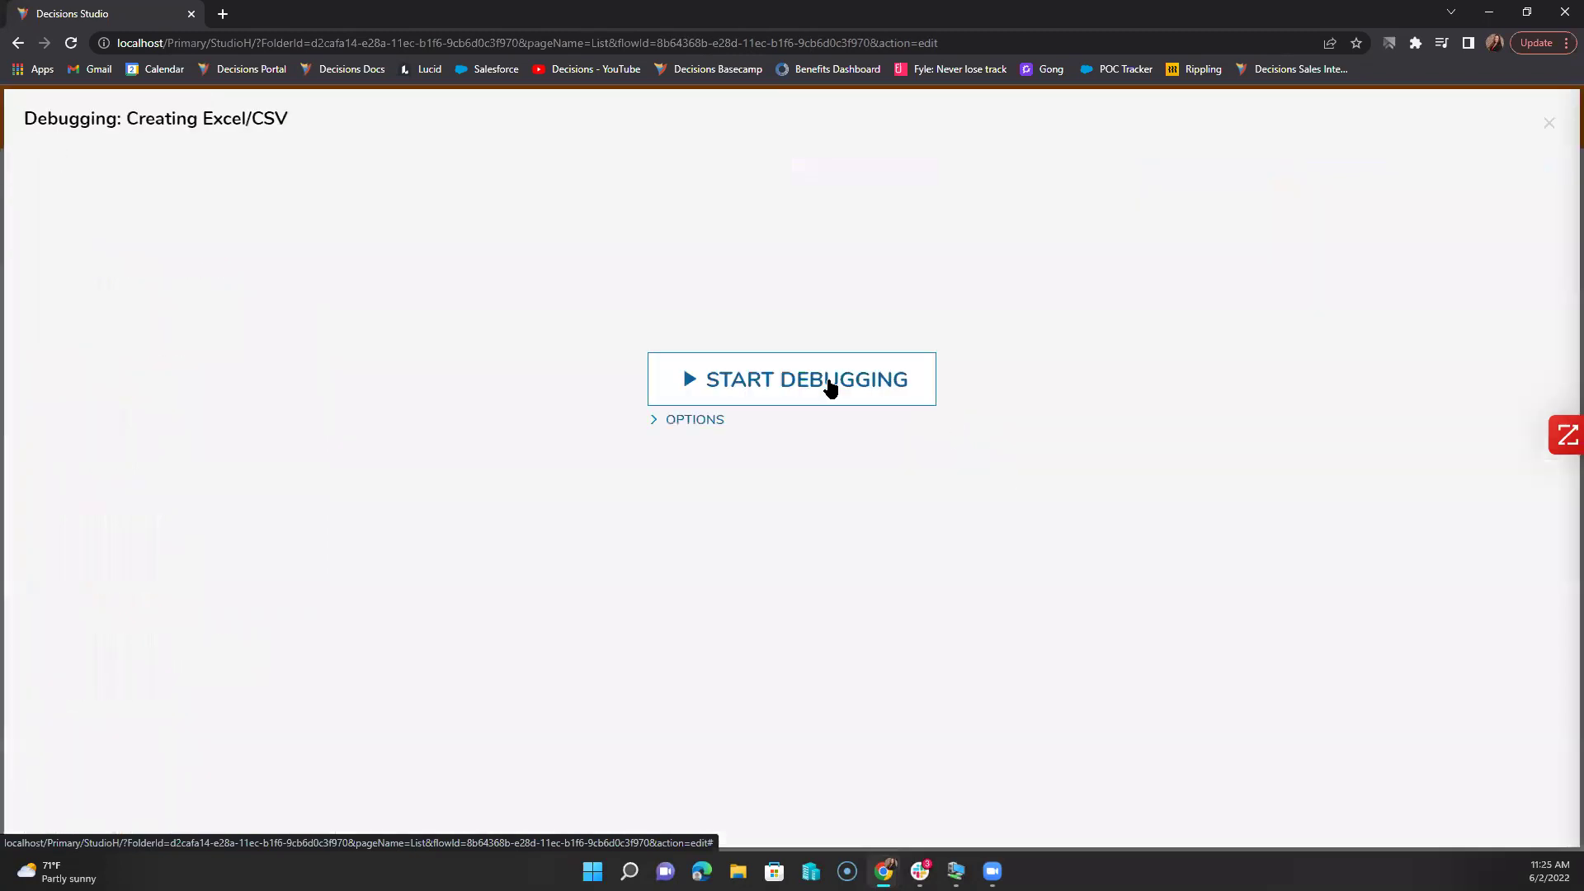
left_click(830, 386)
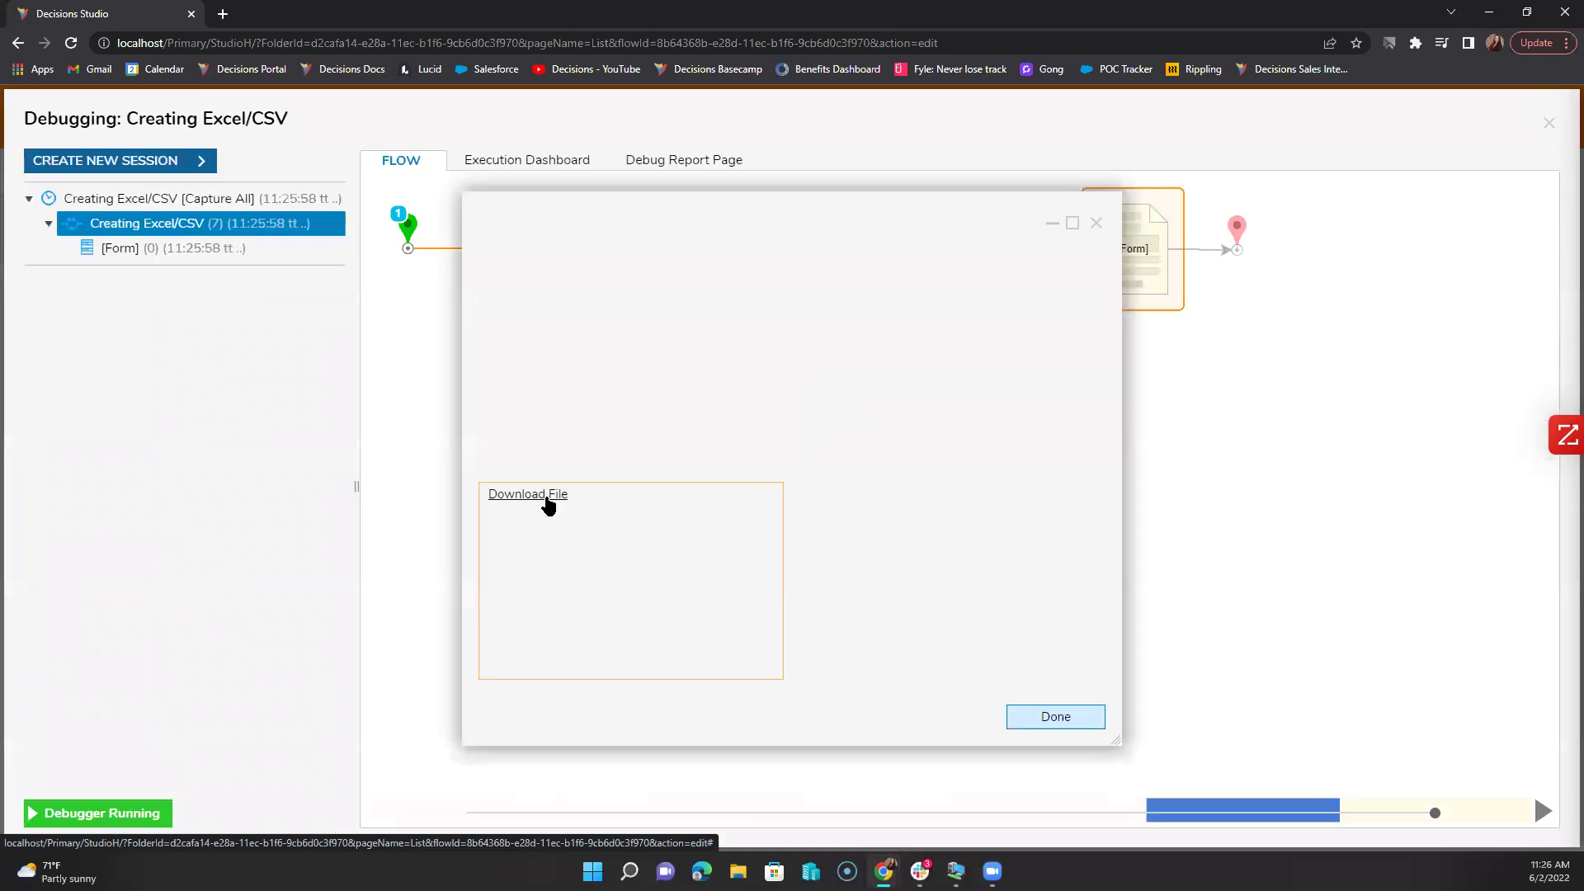
left_click(545, 498)
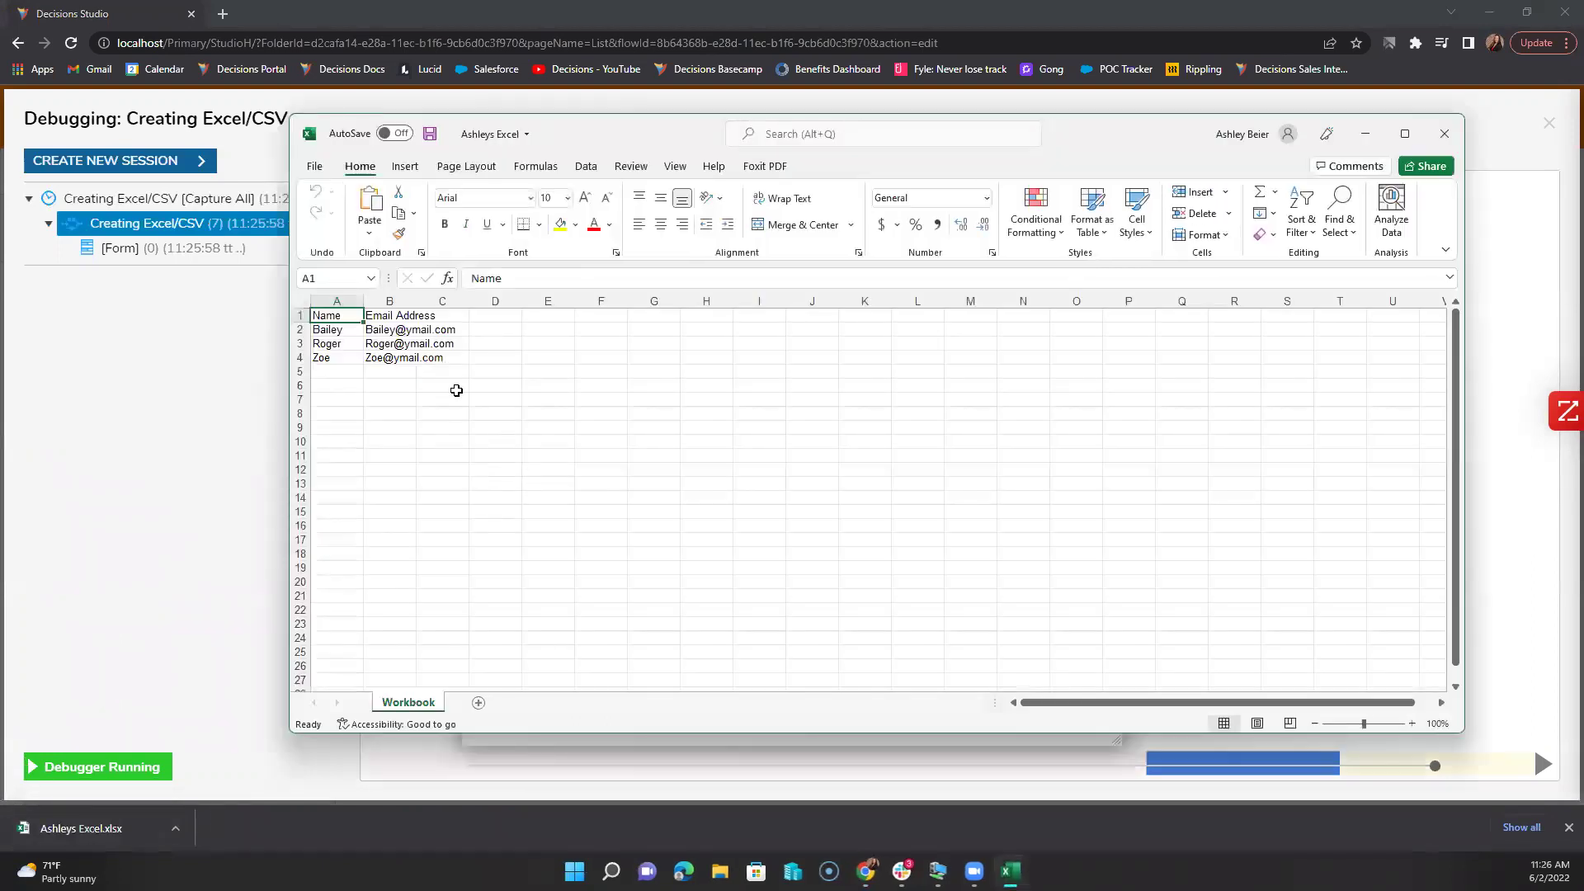
left_click_drag(336, 317, 397, 366)
left_click(403, 483)
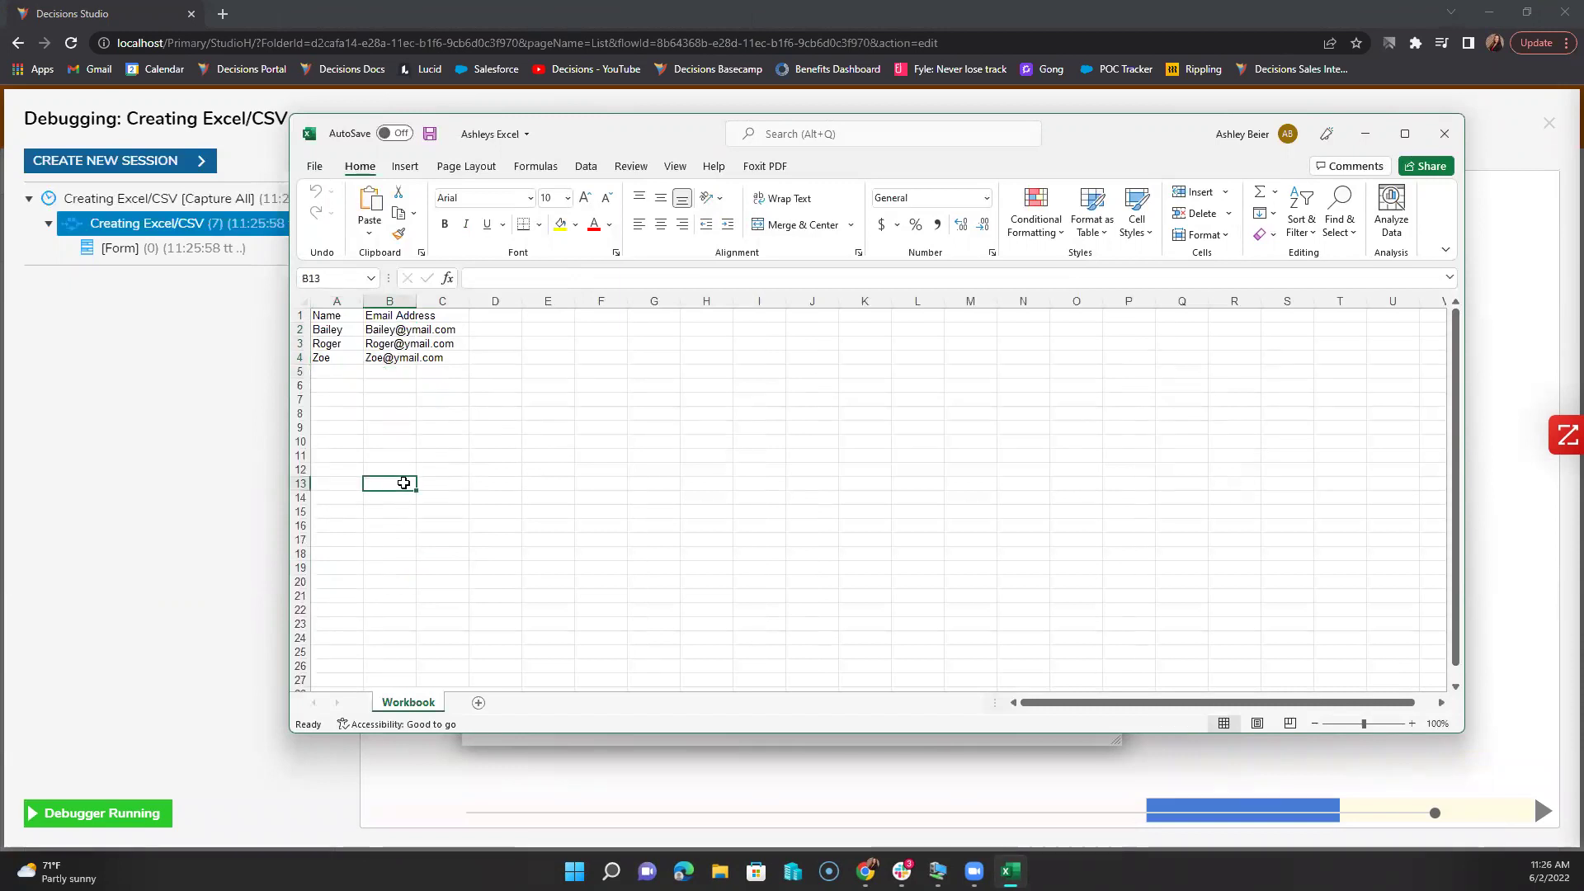
left_click(344, 321)
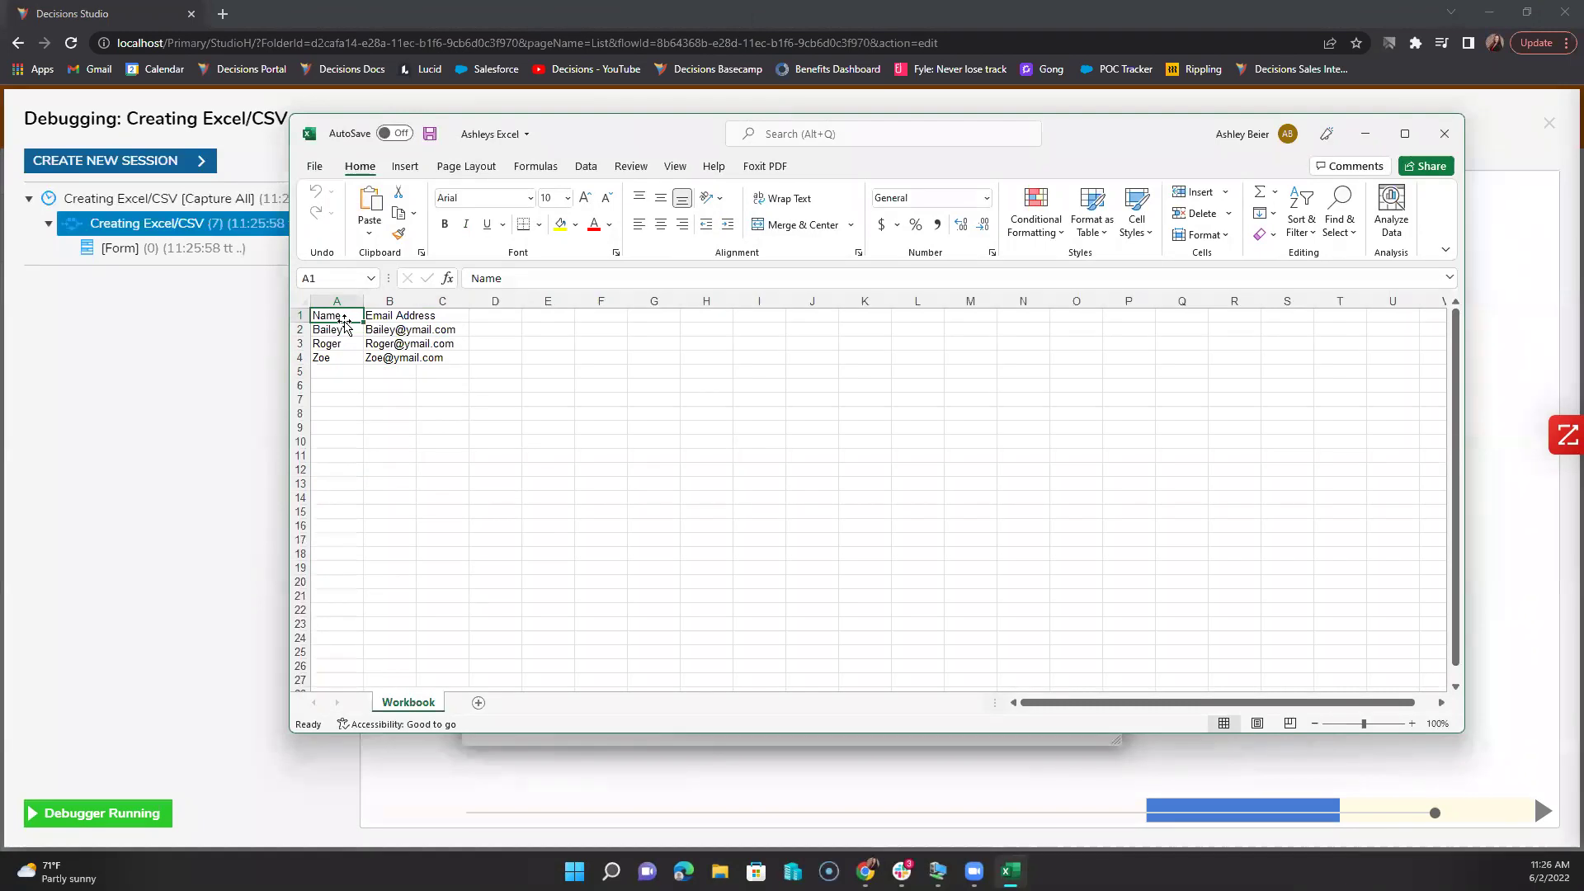
left_click_drag(344, 321, 407, 312)
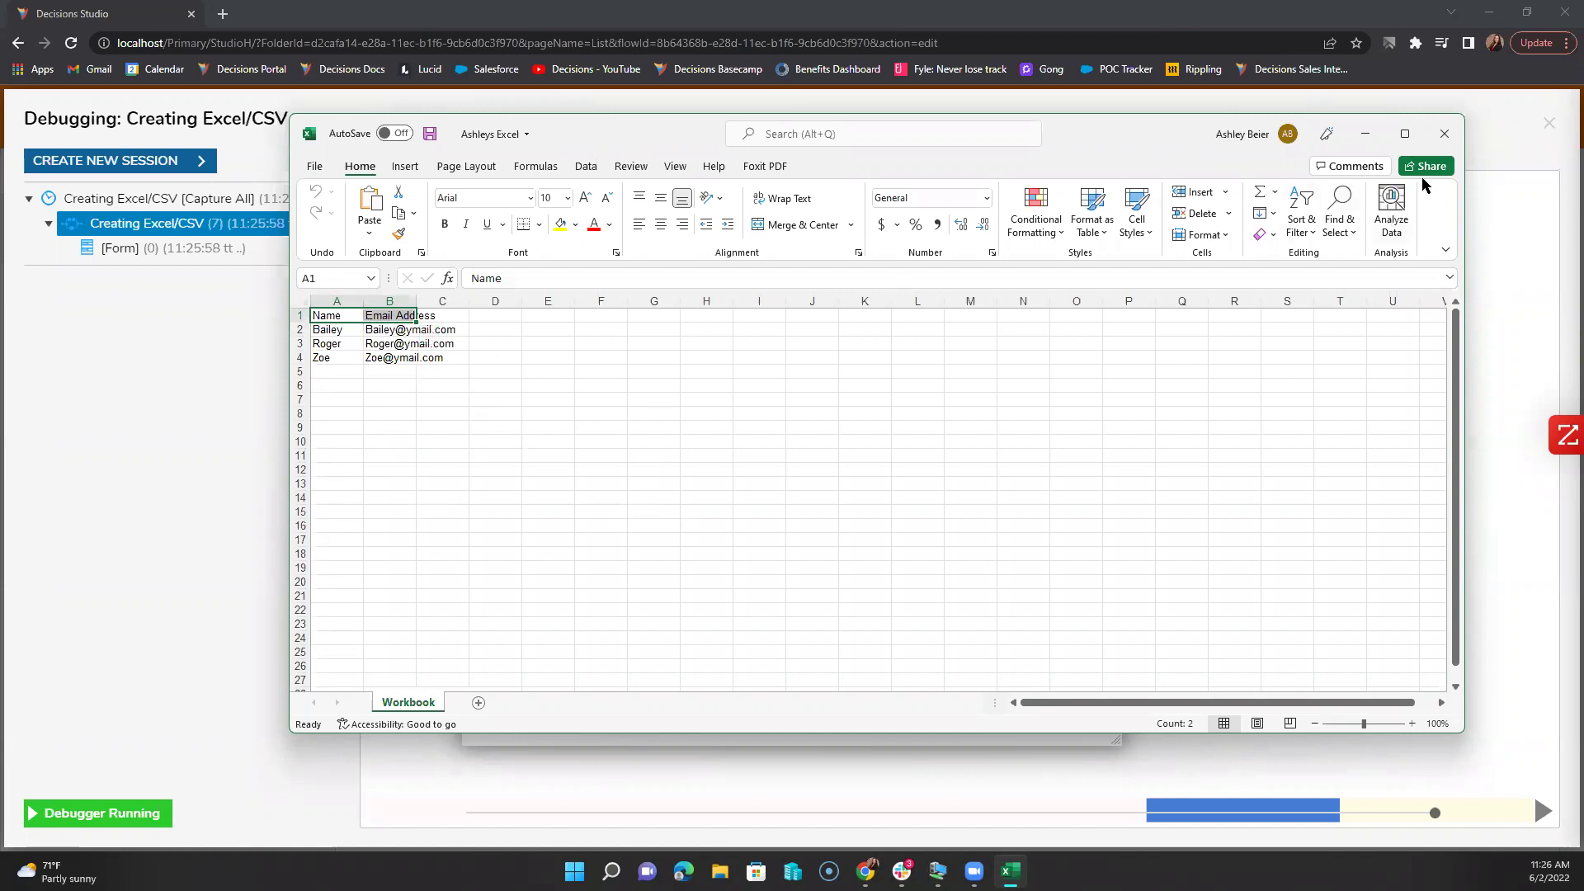
left_click(1440, 136)
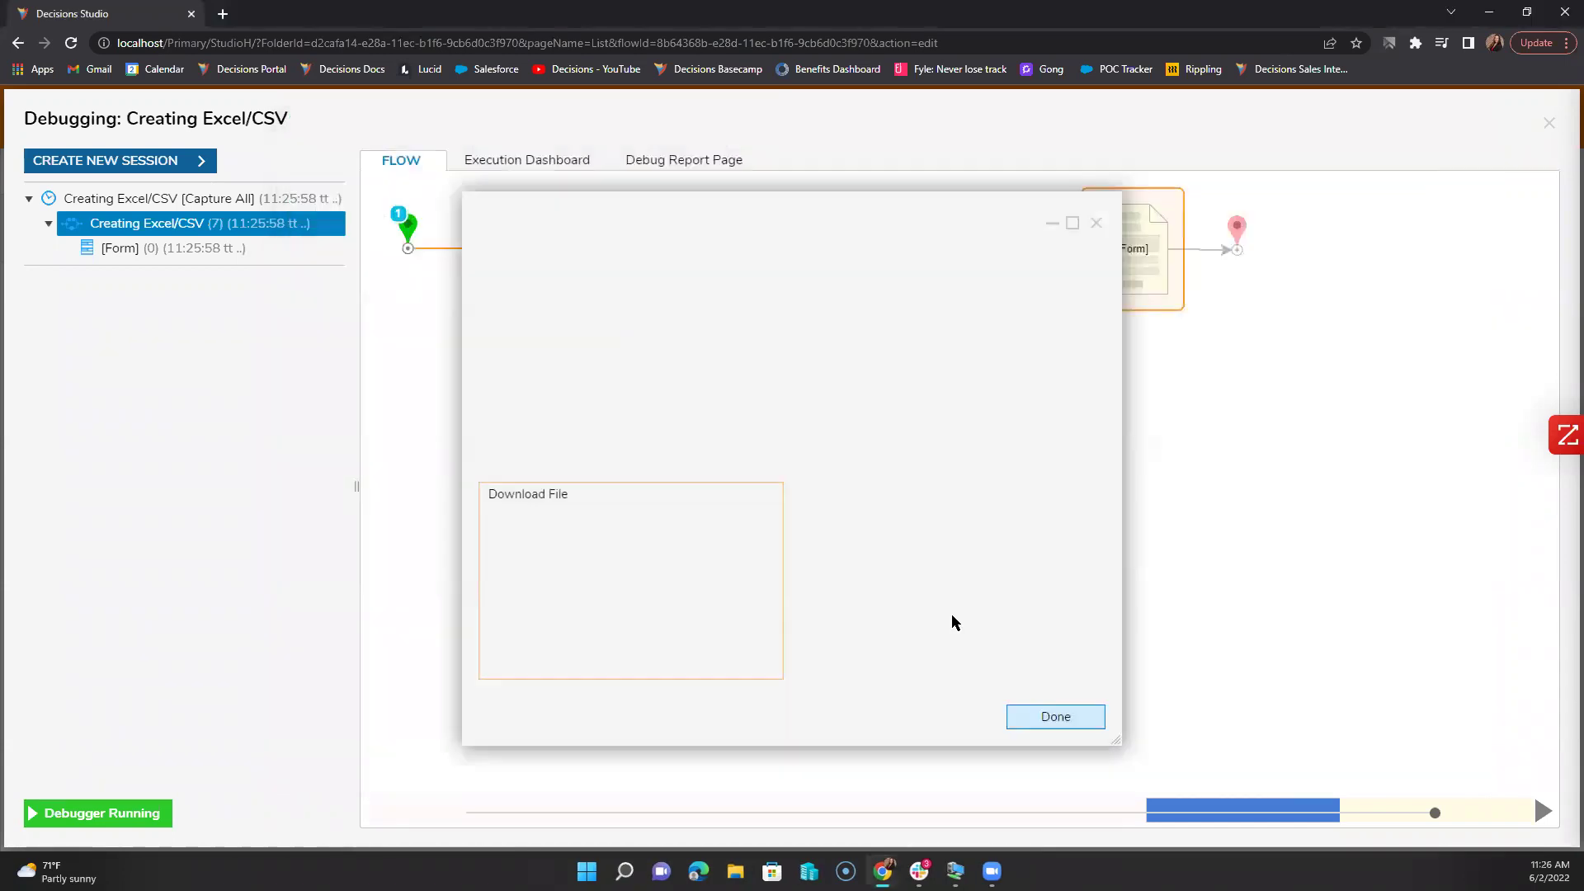
Step: Close the debug form and debugger, then save a checkpoint named 'Creating'
left_click(1094, 225)
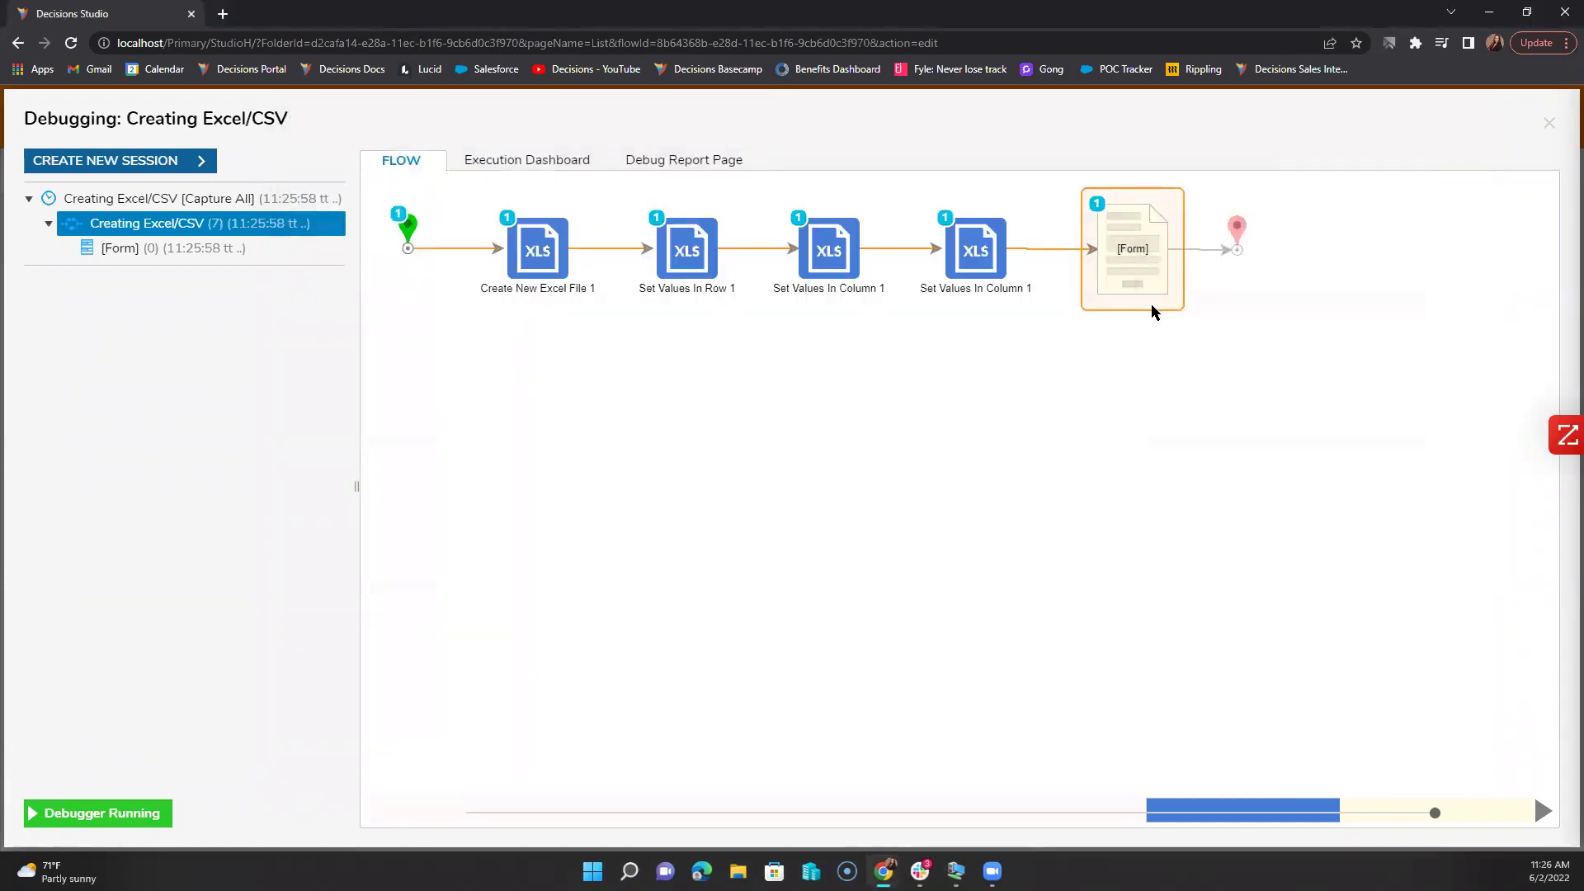
left_click(1549, 123)
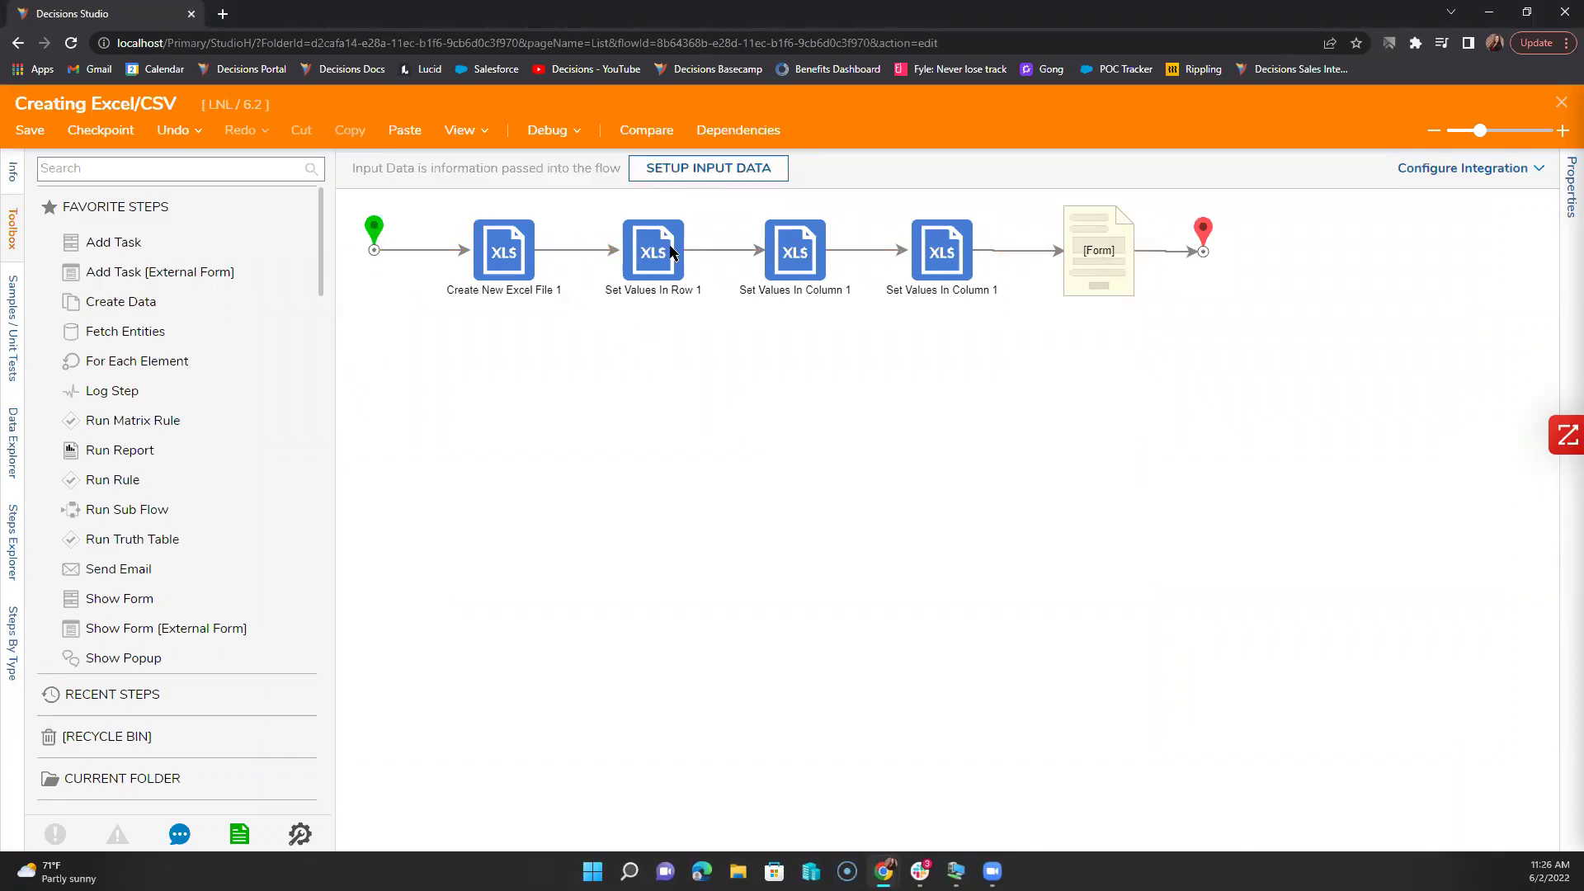
left_click(122, 132)
left_click(757, 404)
type("Creating the Excel")
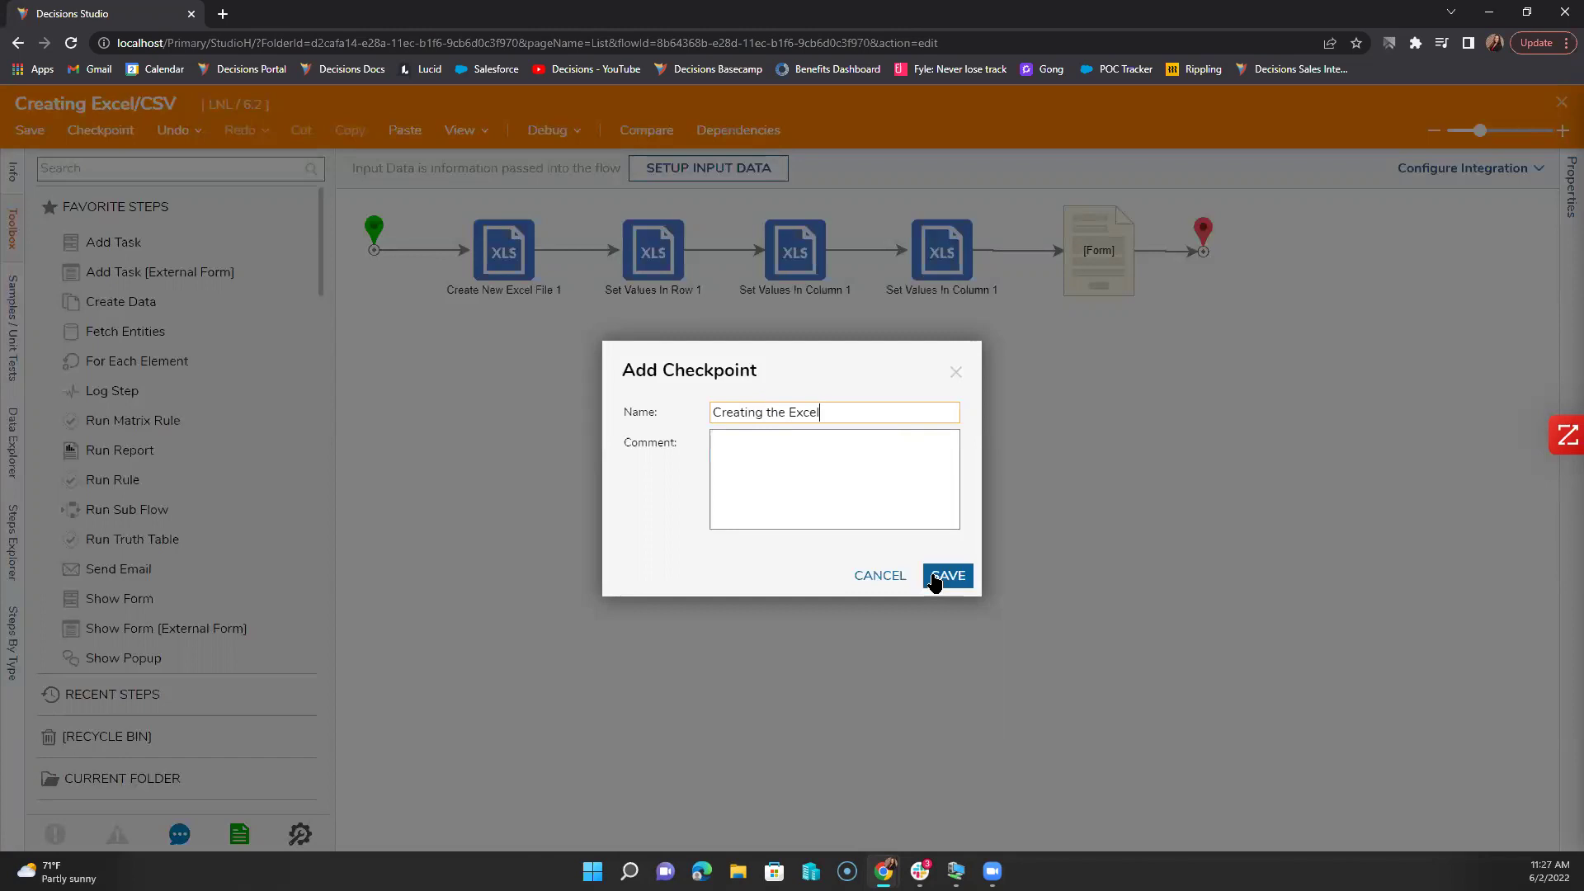
left_click(940, 575)
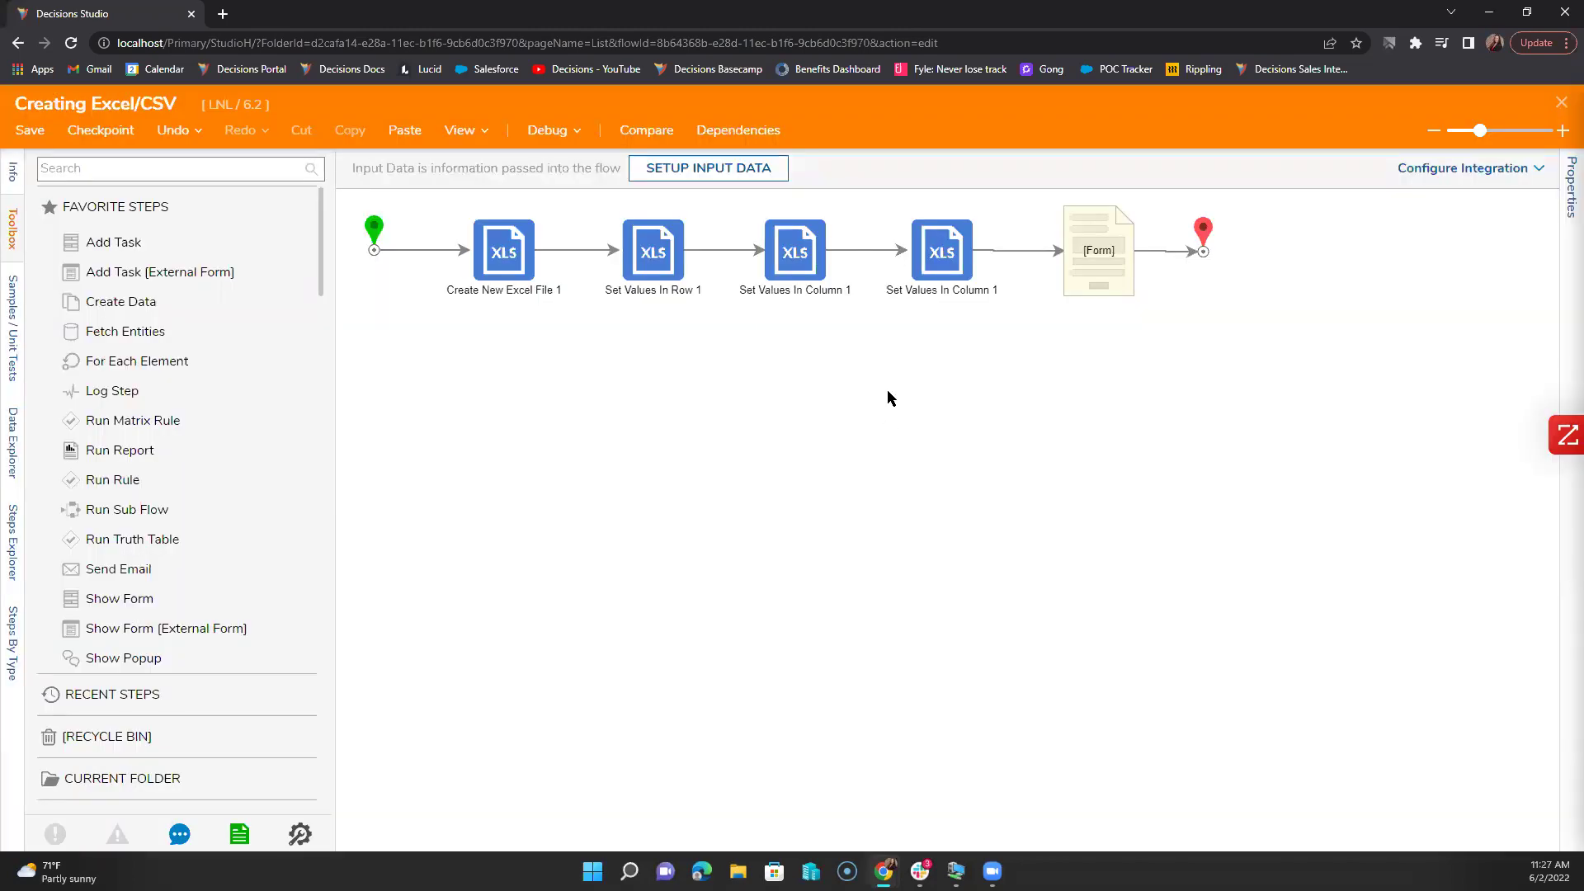
Step: Delete all five flow steps and the Start-to-End connection
left_click_drag(1153, 340, 495, 213)
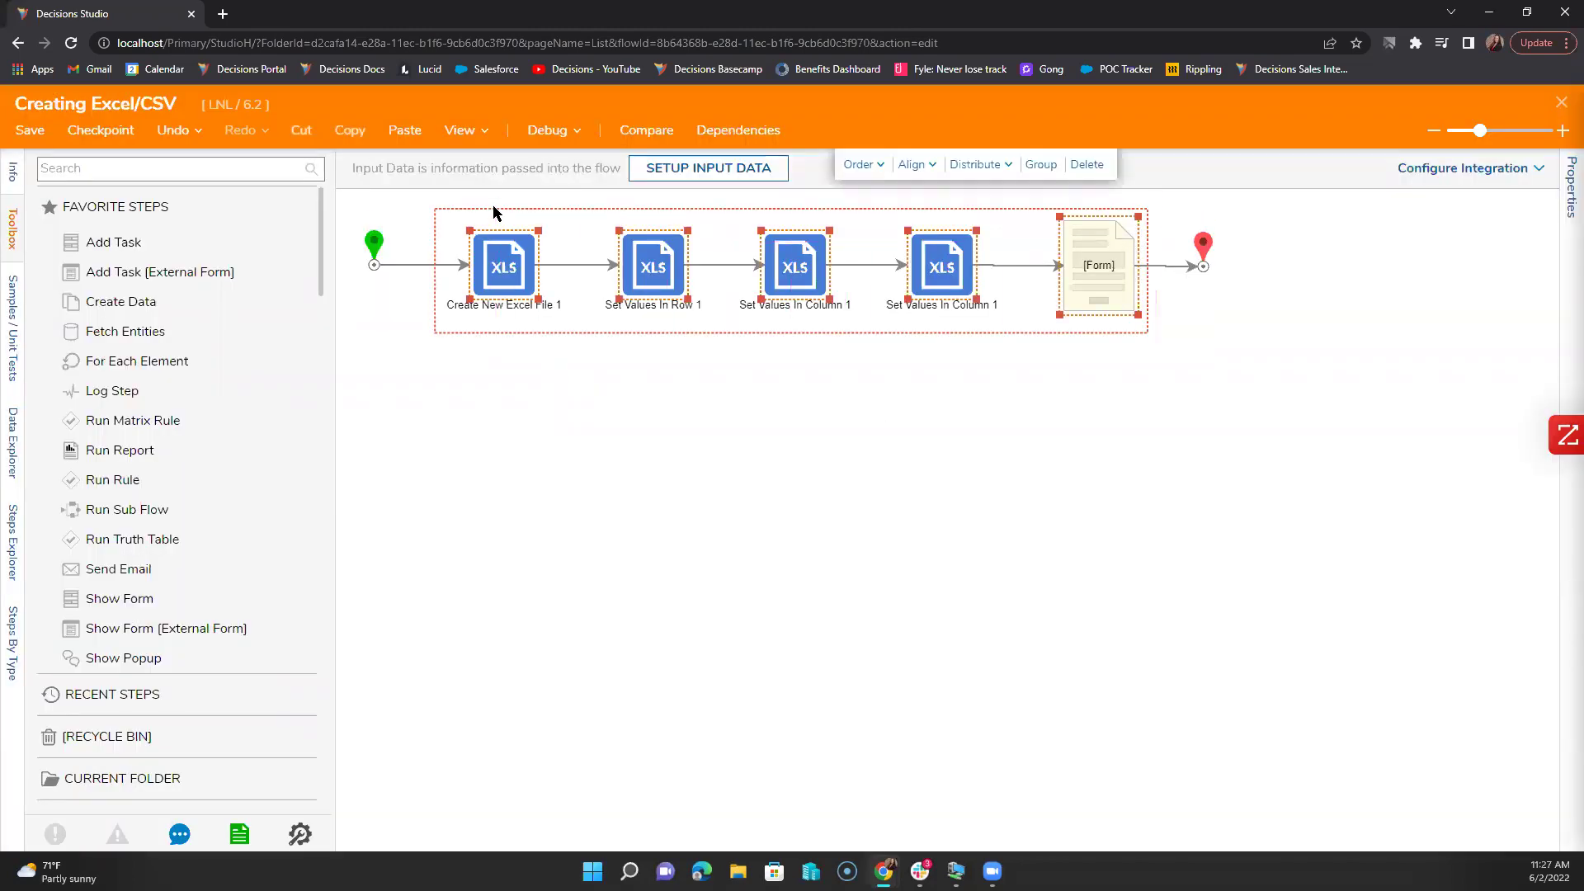
key("Delete")
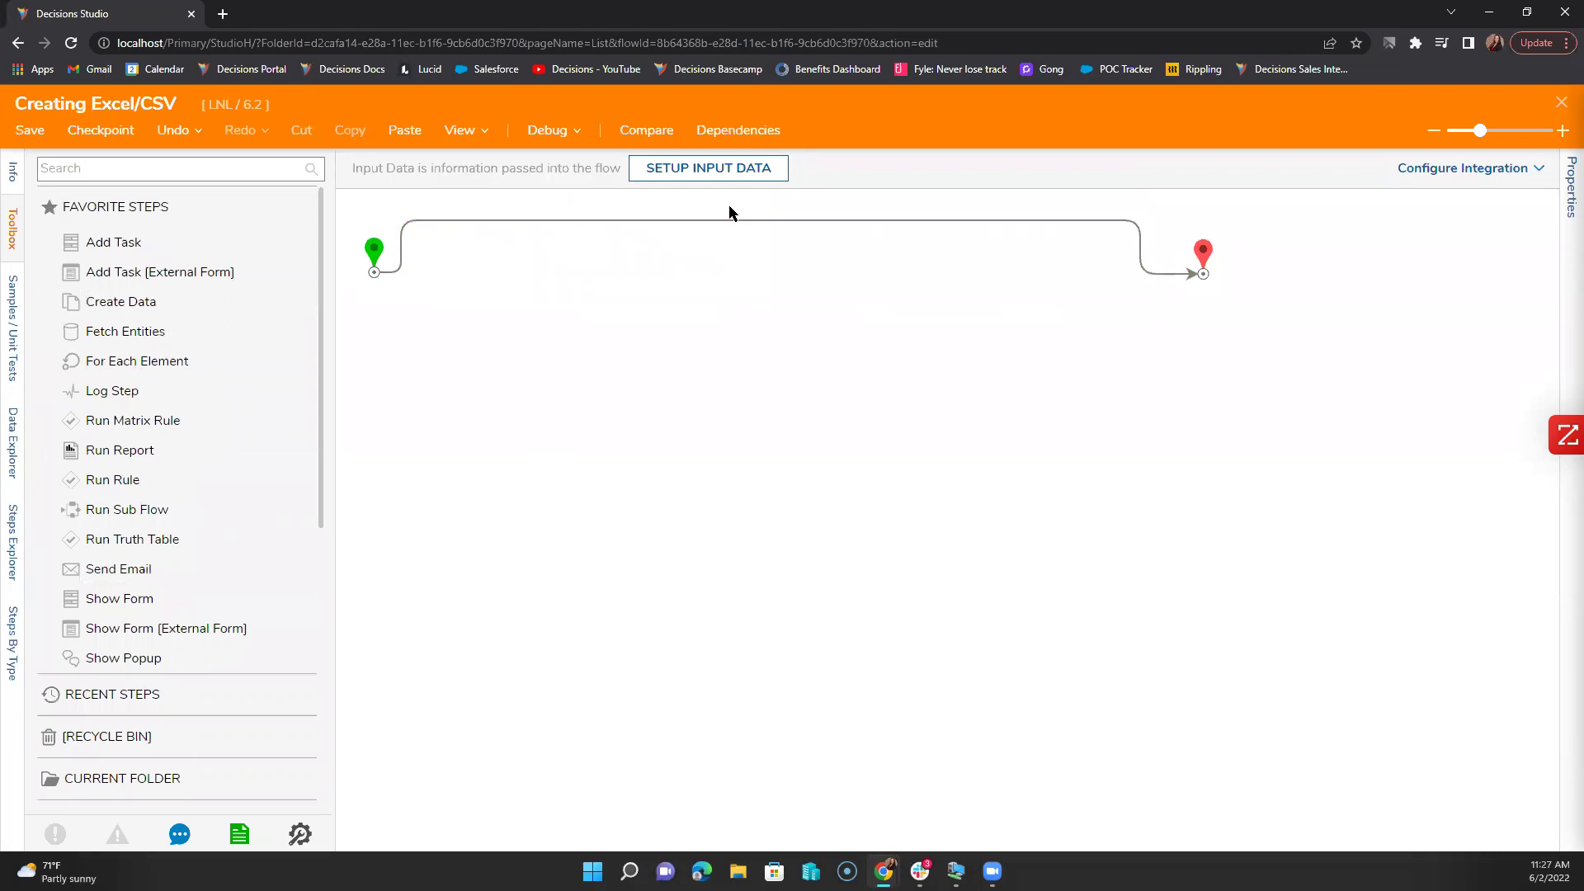
left_click(743, 222)
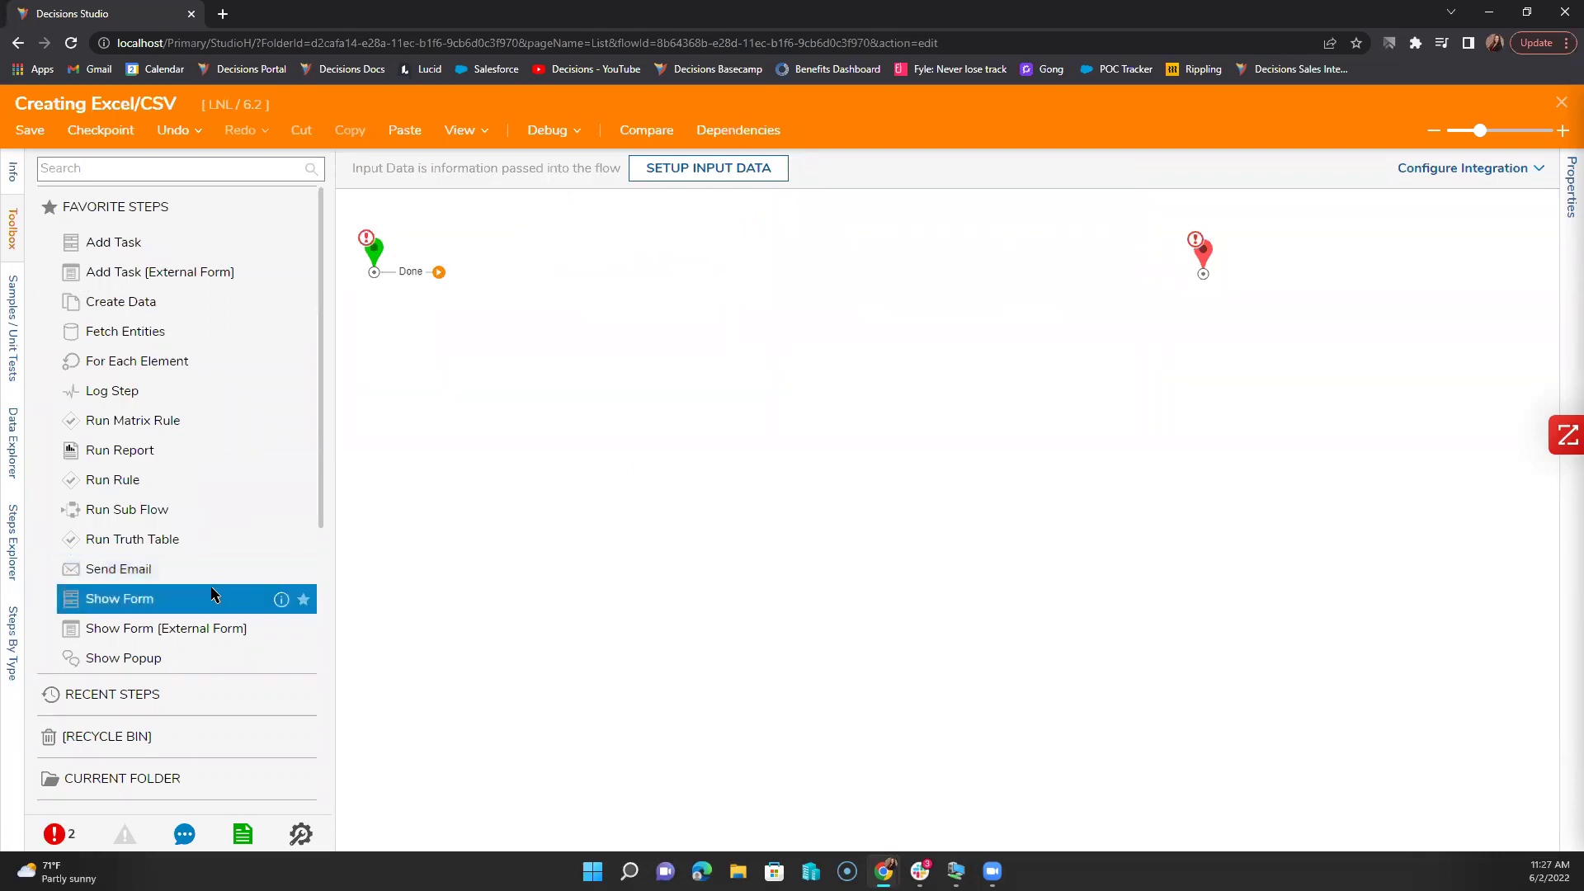
scroll(212, 598, "down", 3)
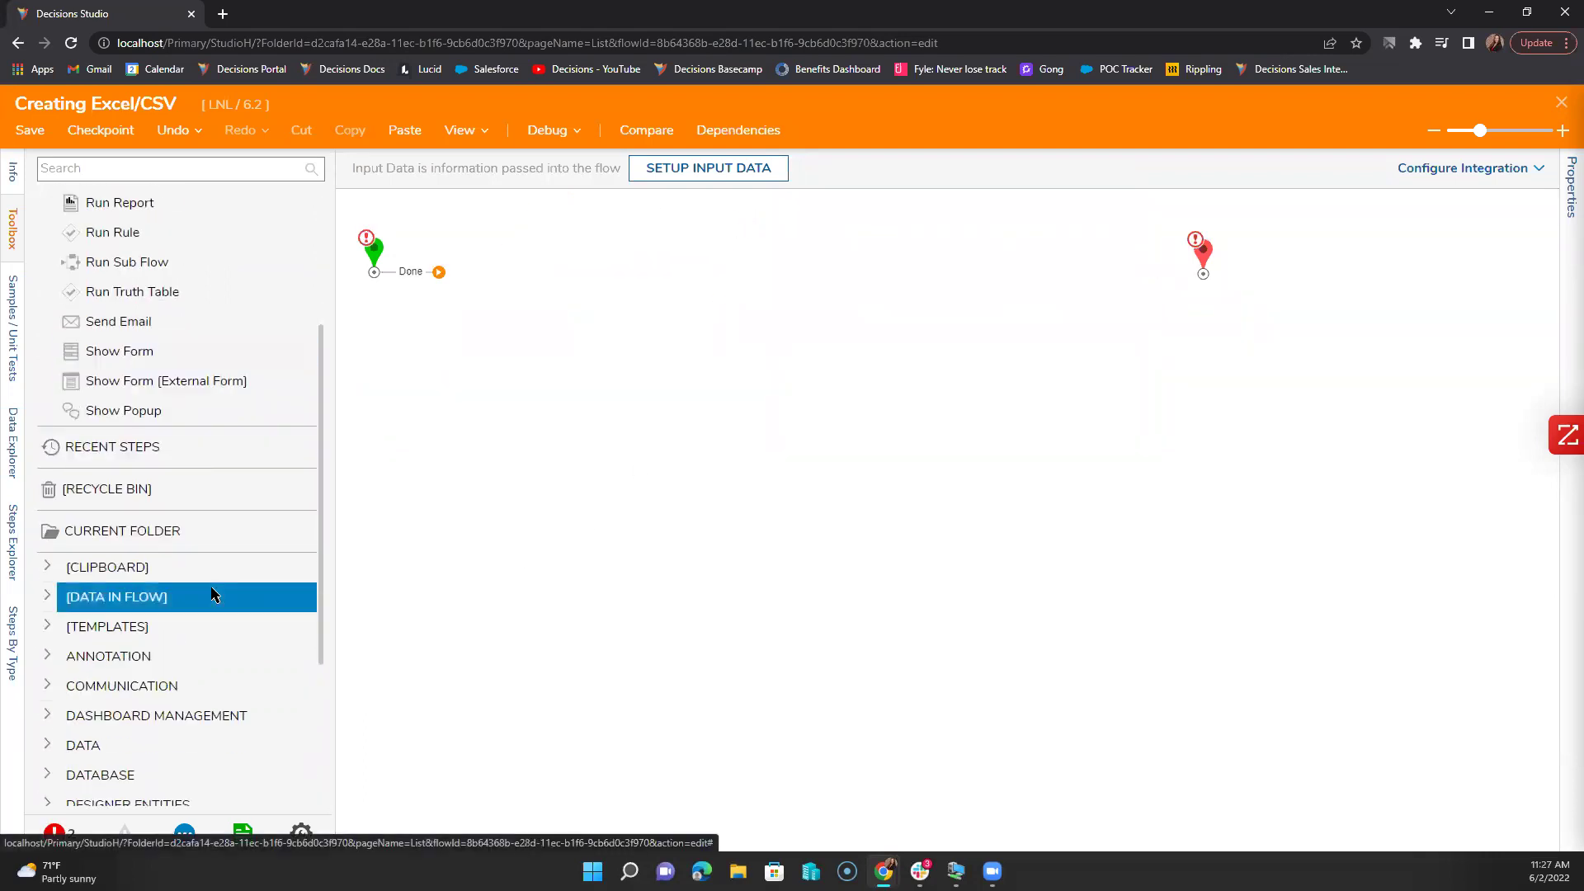
Step: Add a Create Data step from Toolbox DATA > EXCEL & CSV directly after Start
scroll(212, 594, "down", 3)
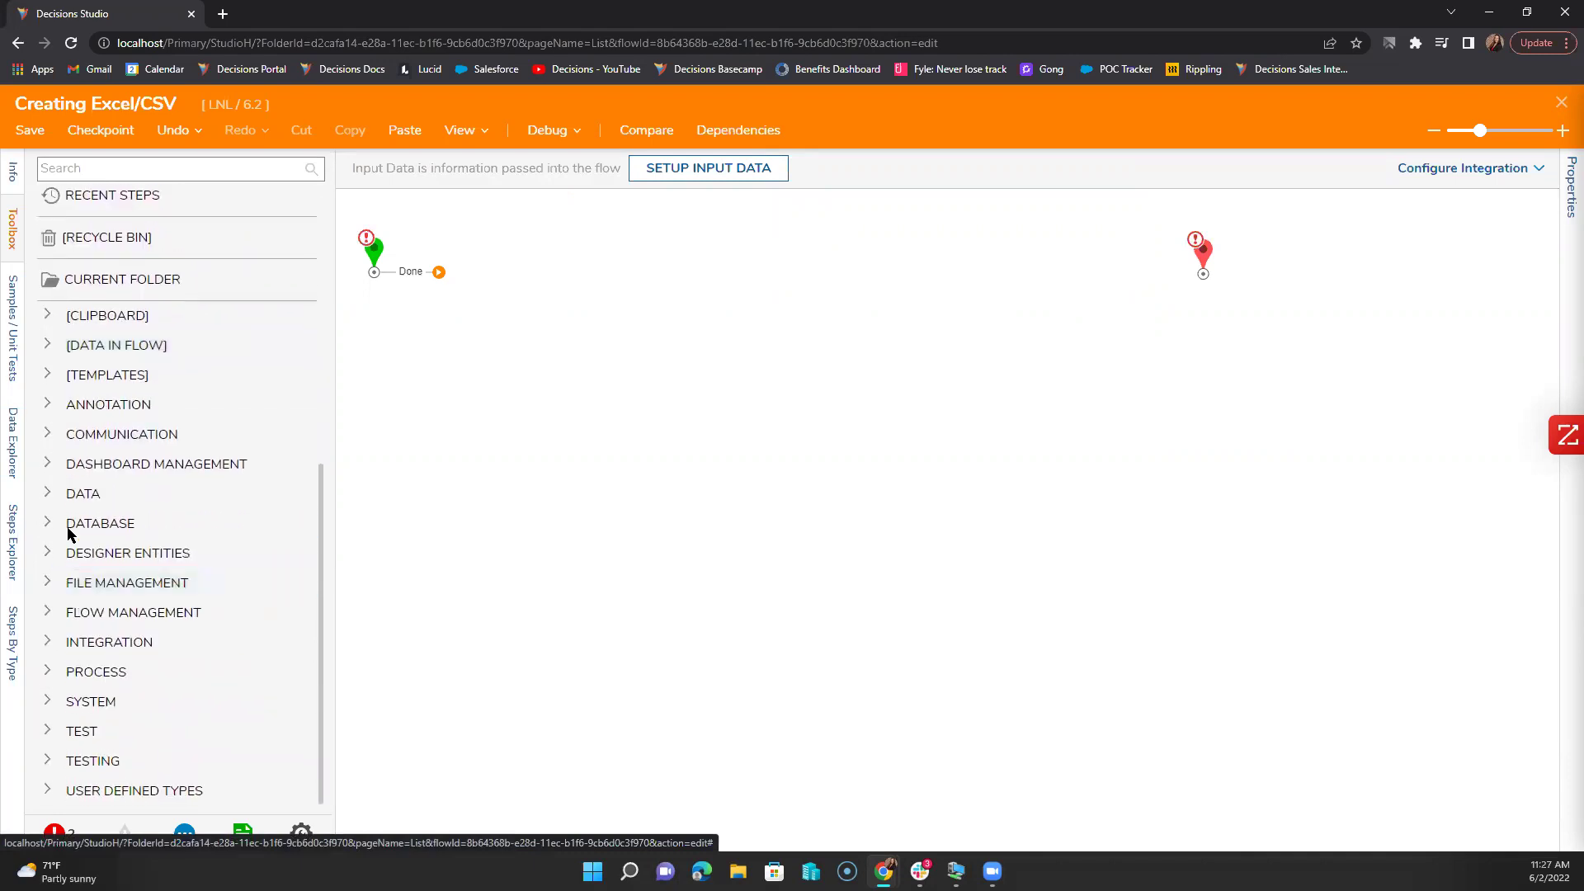
left_click(46, 494)
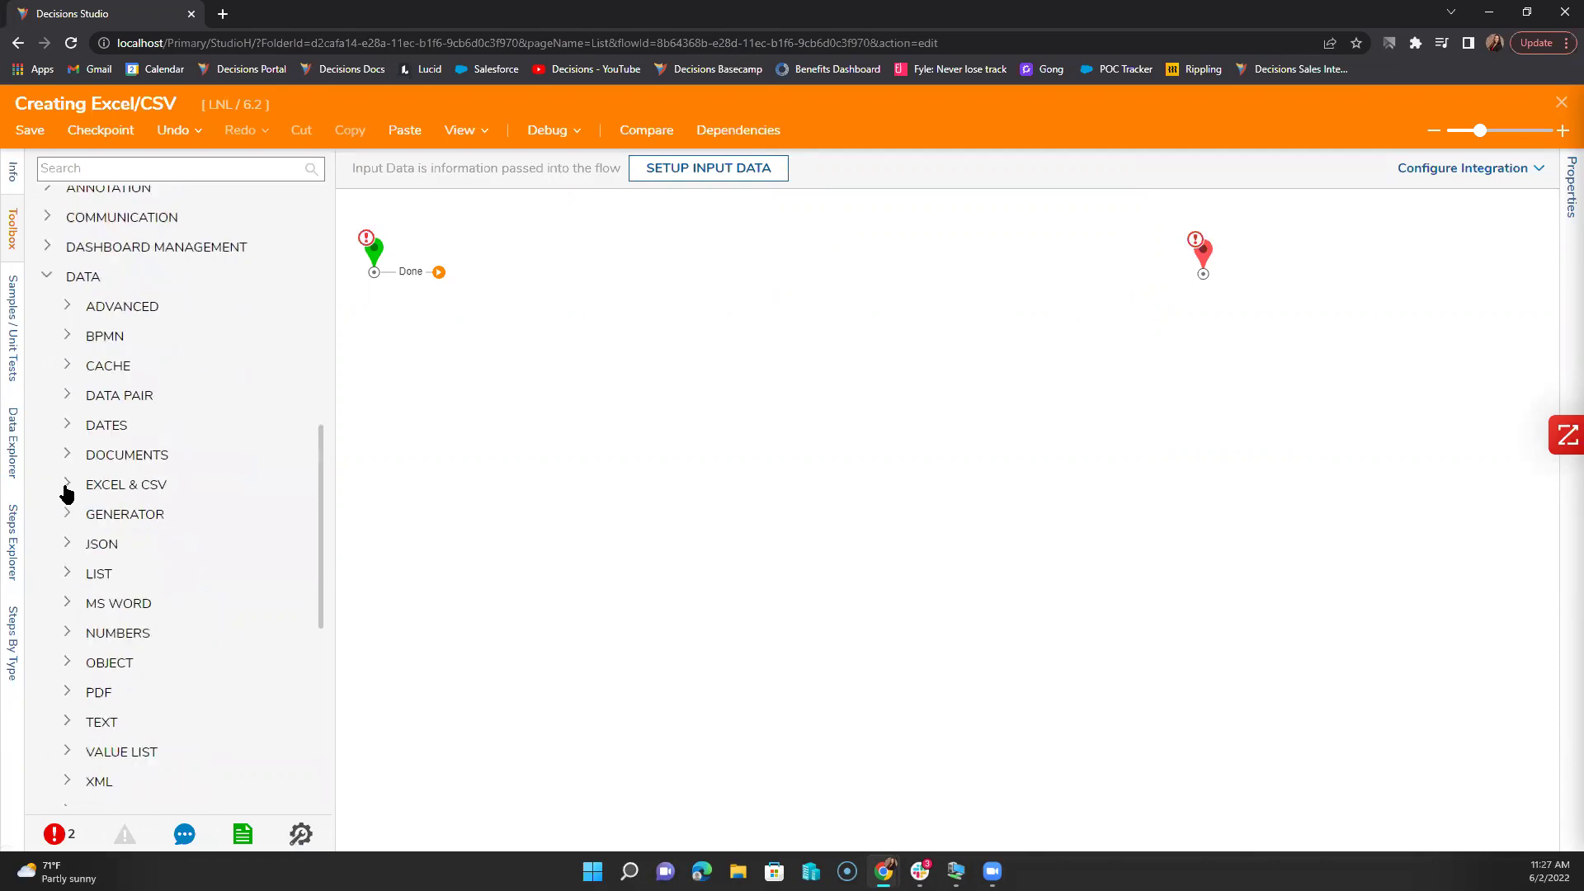
left_click(70, 411)
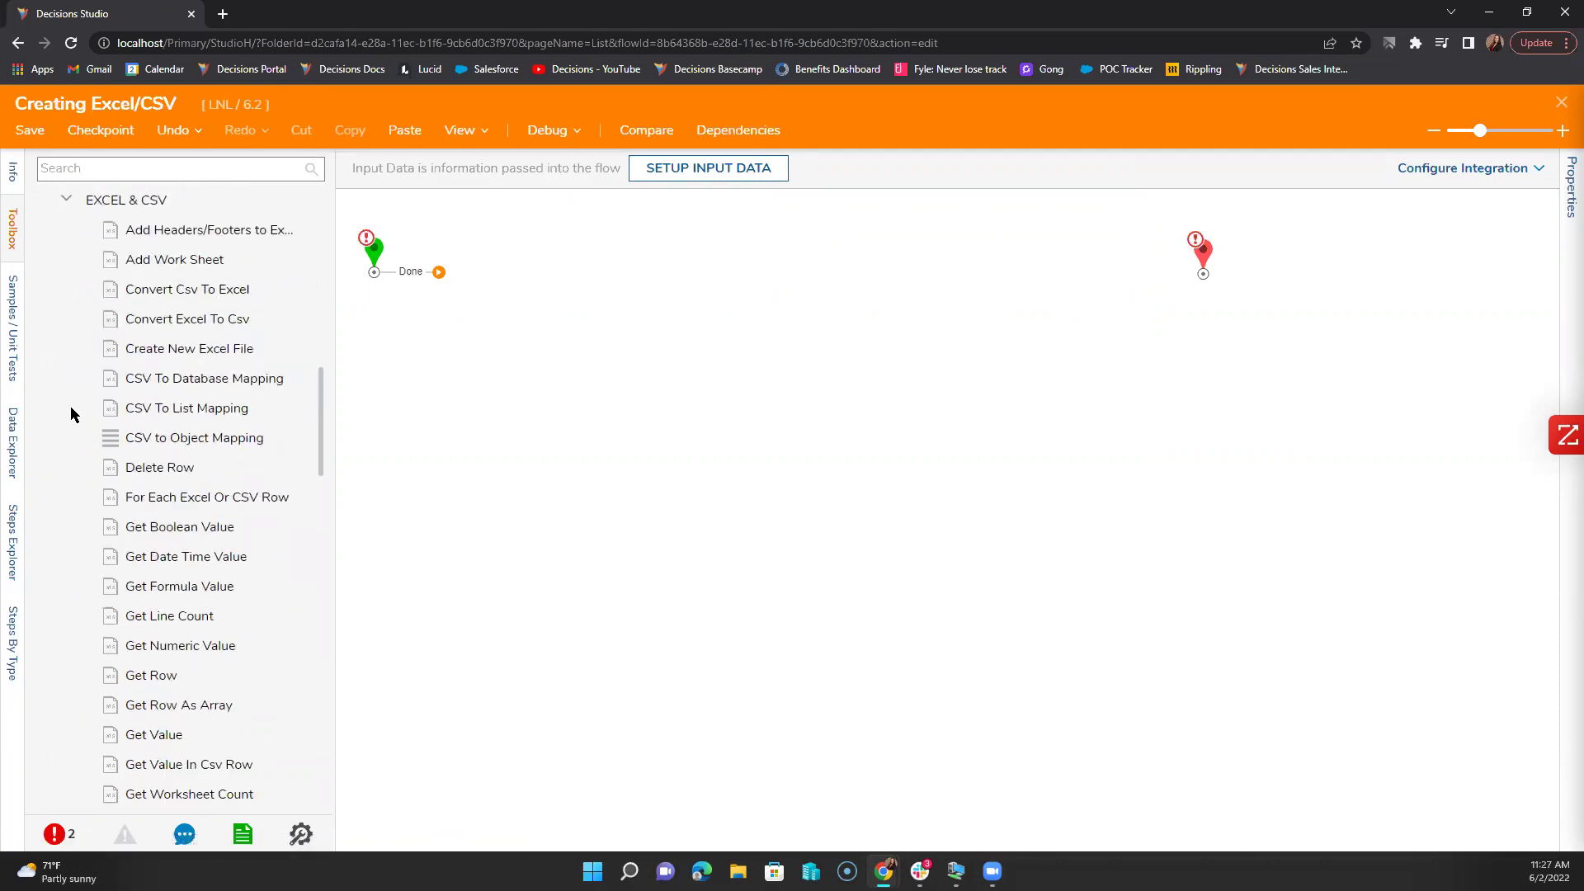
scroll(70, 413, "up", 10)
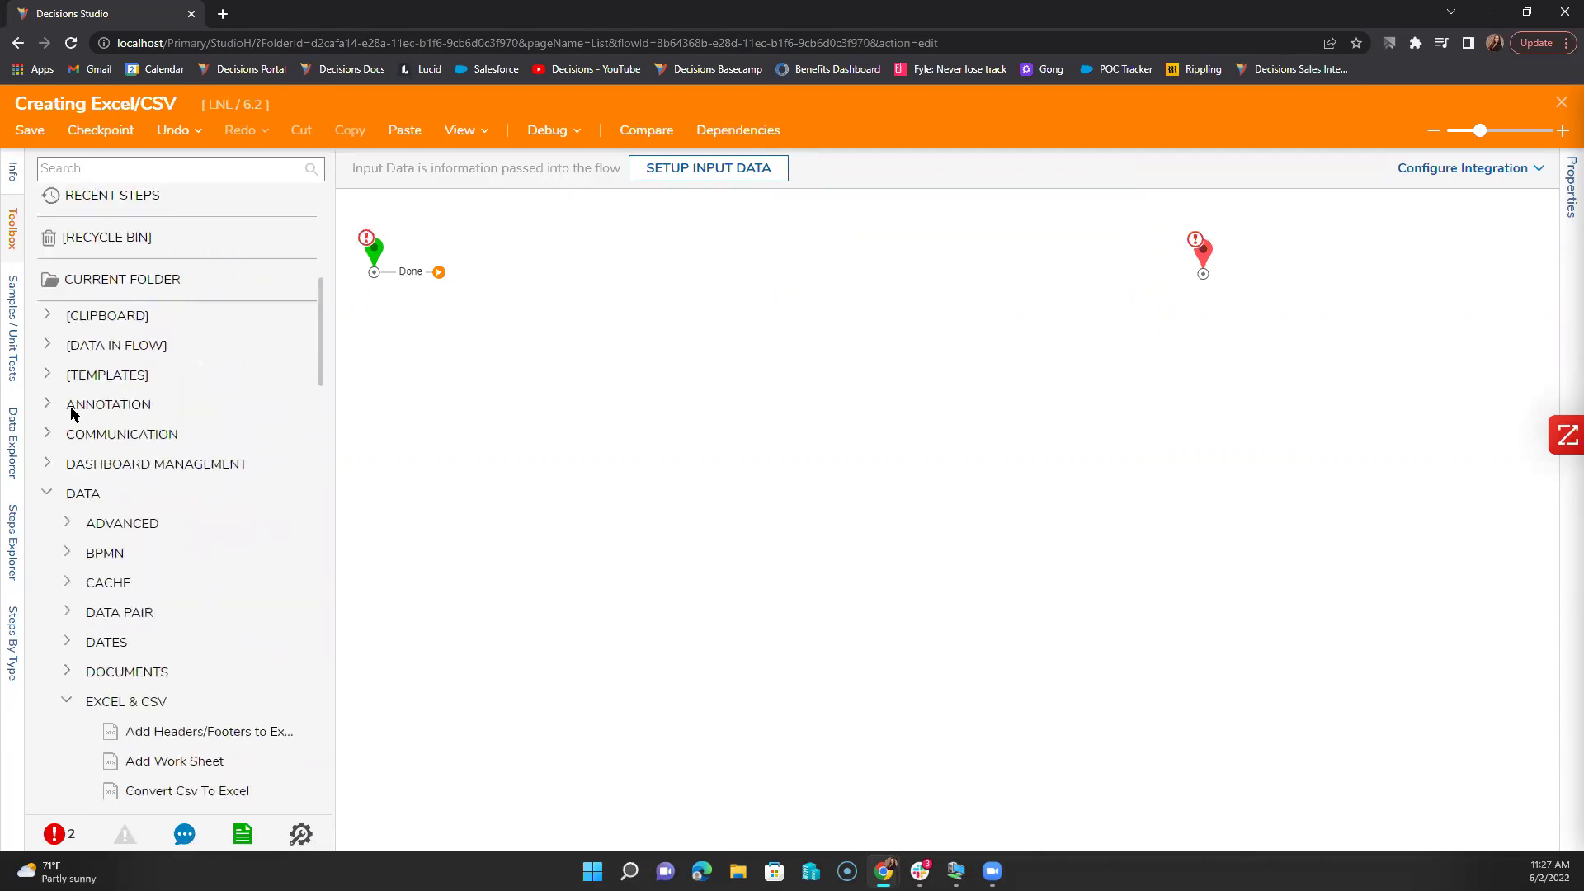
left_click_drag(607, 287, 491, 271)
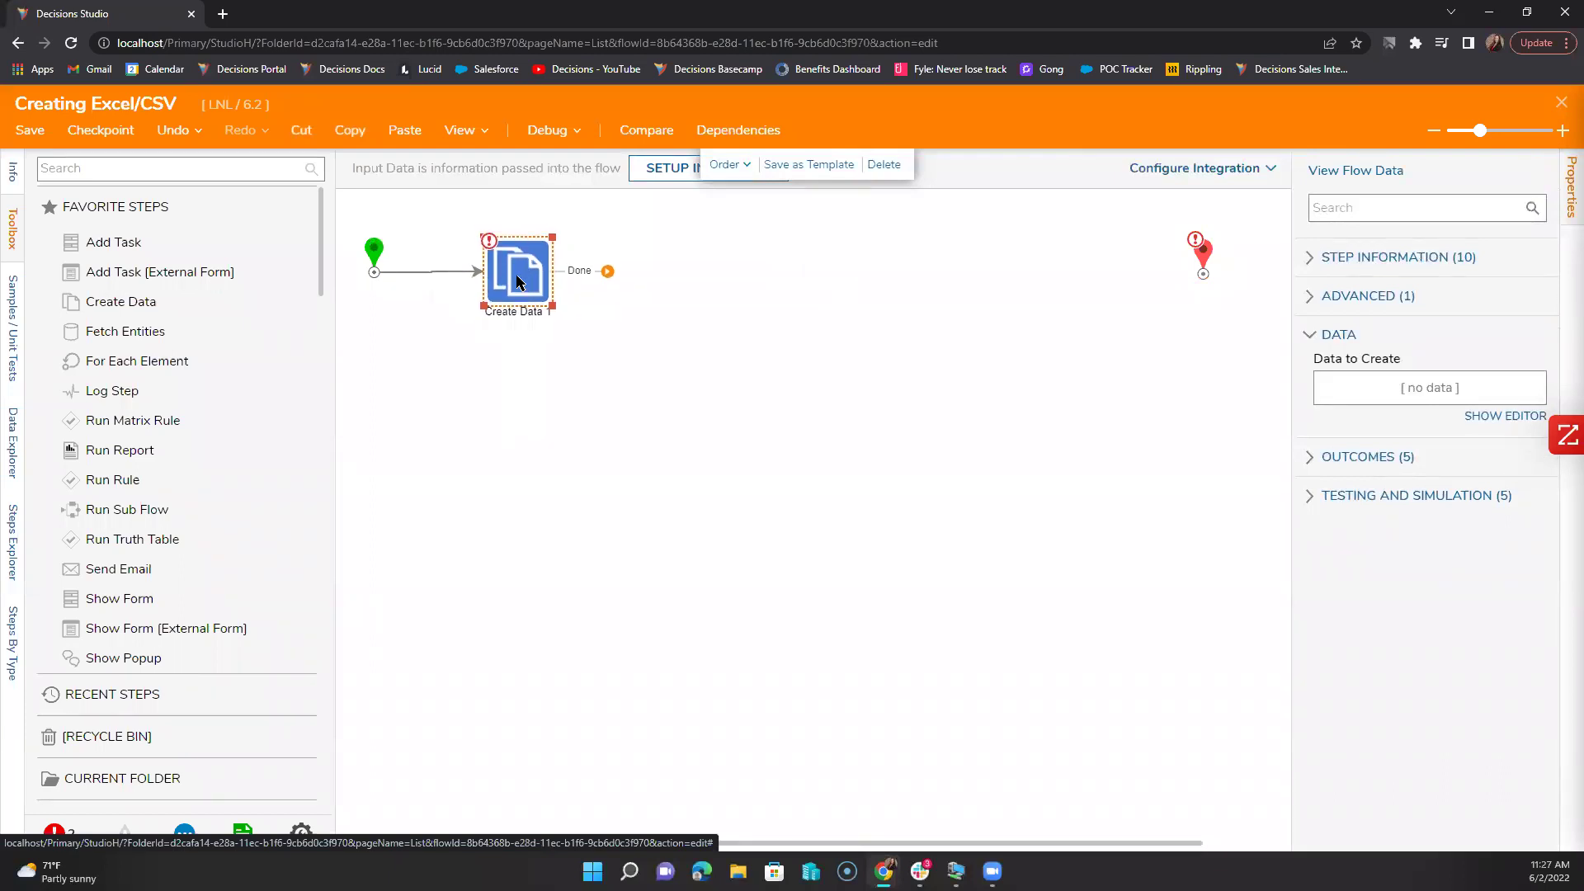
left_click(1477, 425)
Step: Name the first data row 'Excel Doc', fixing the typo, and make it File Data type
left_click(212, 287)
type("Excel Dog")
key("Tab")
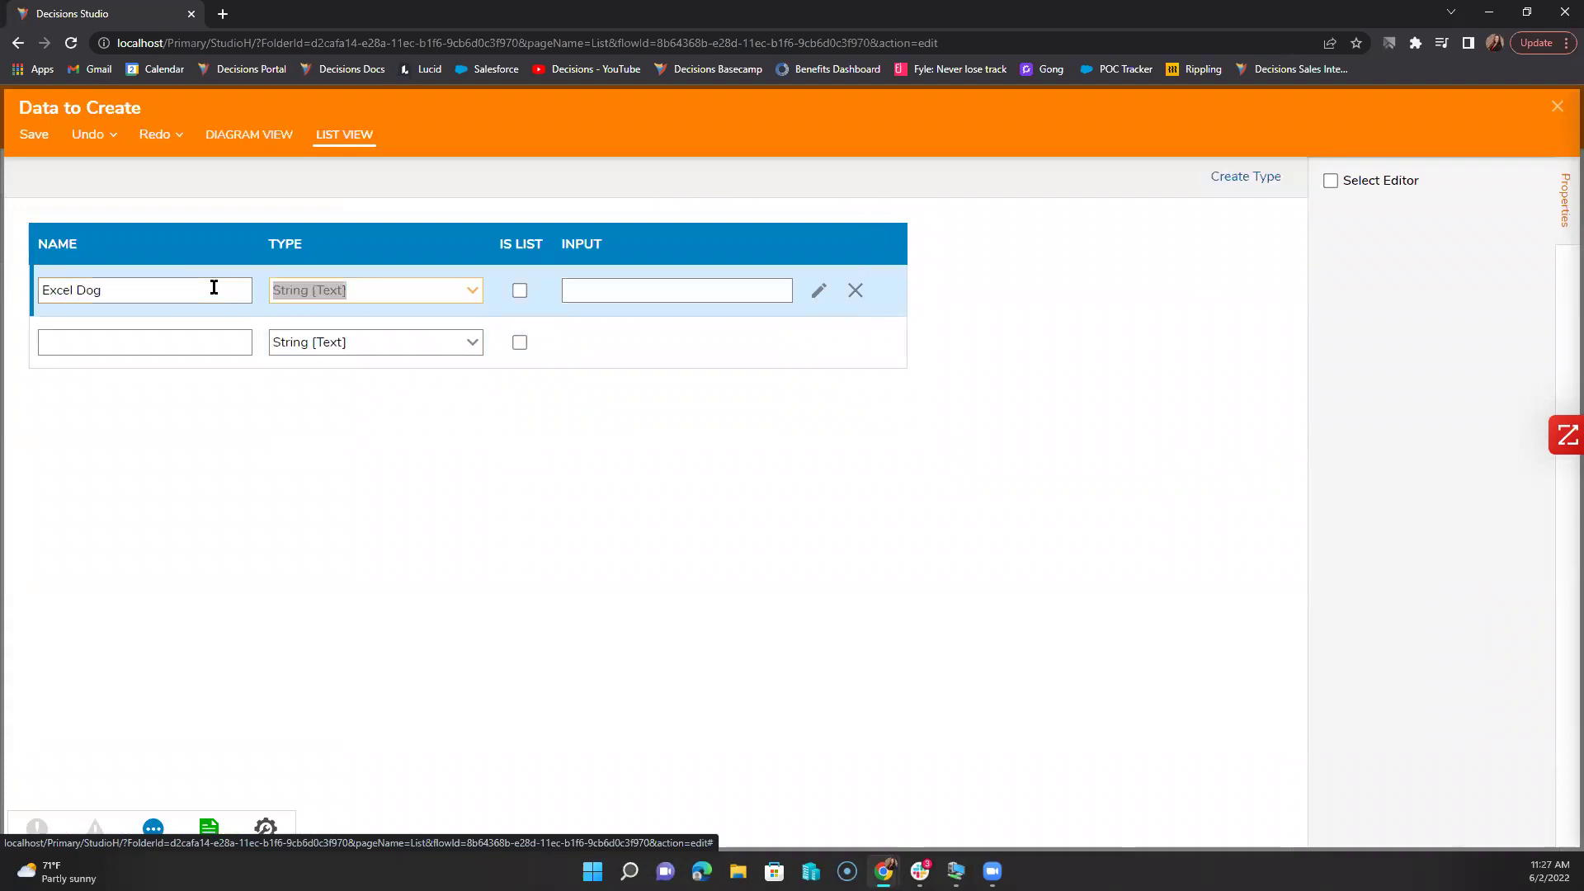
left_click(213, 287)
key("BackSpace")
type("c")
left_click(370, 294)
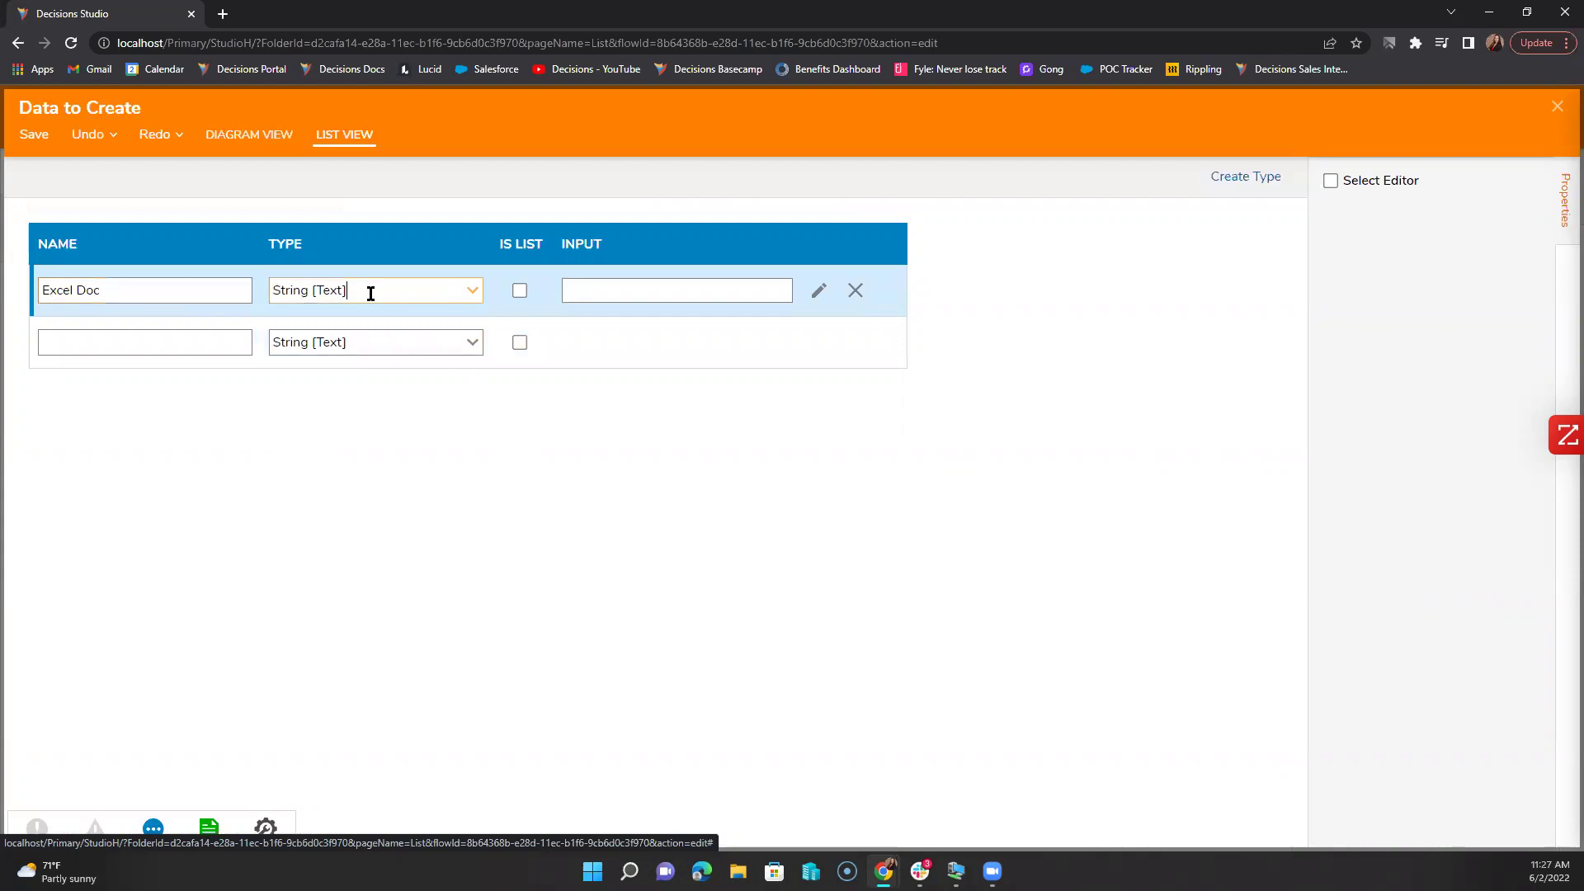
left_click(469, 294)
left_click(429, 429)
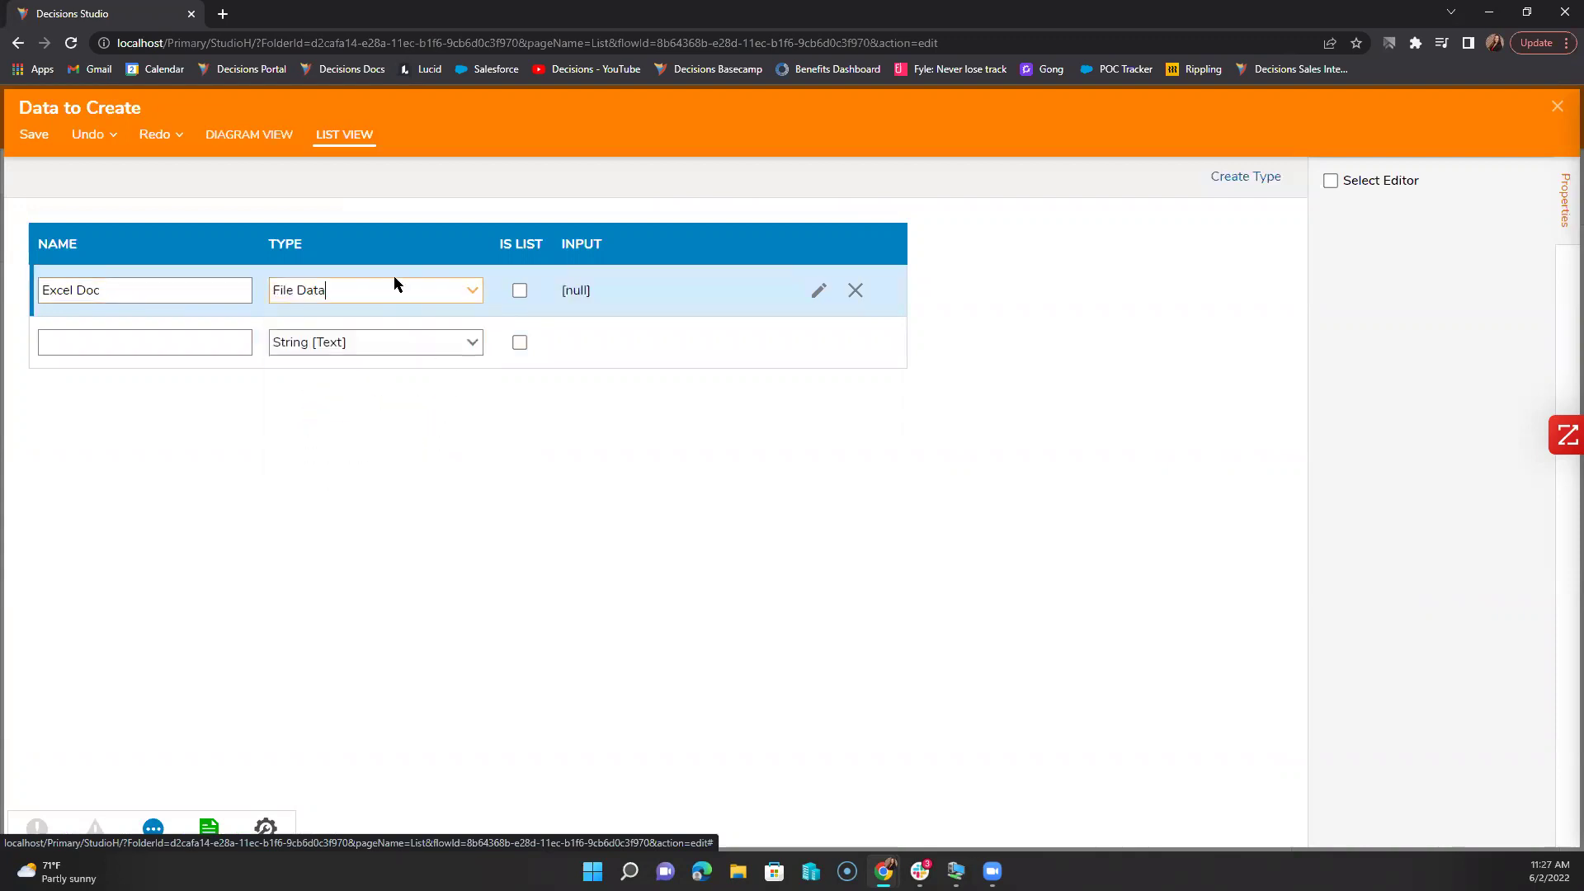
Step: Upload the Excel workbook from Downloads as Excel Doc's value, save, and close the editor
left_click(817, 291)
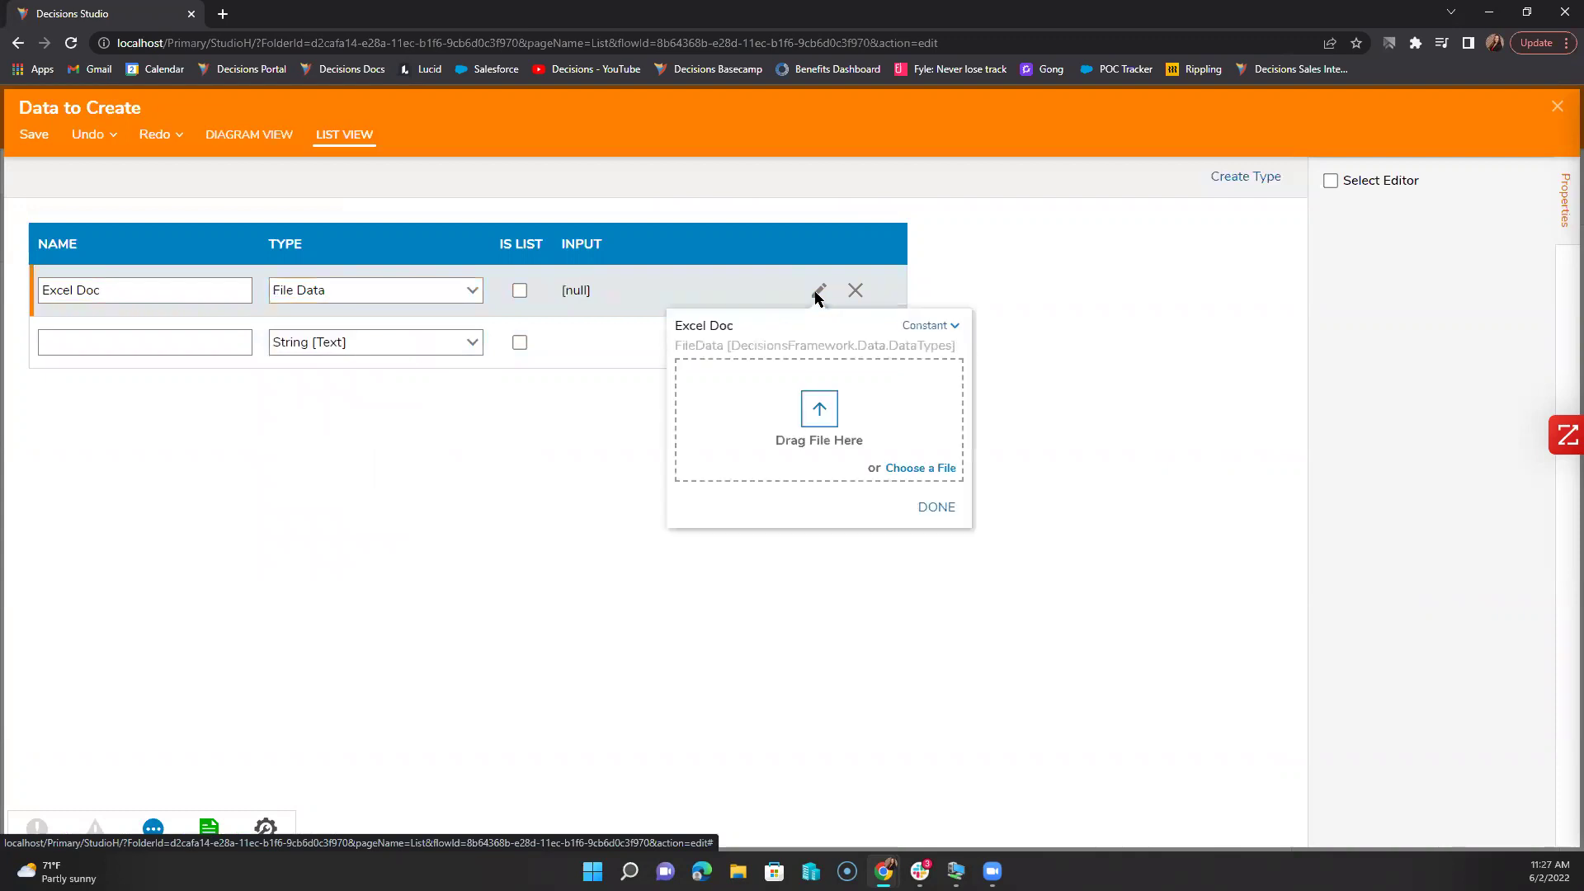
left_click(916, 470)
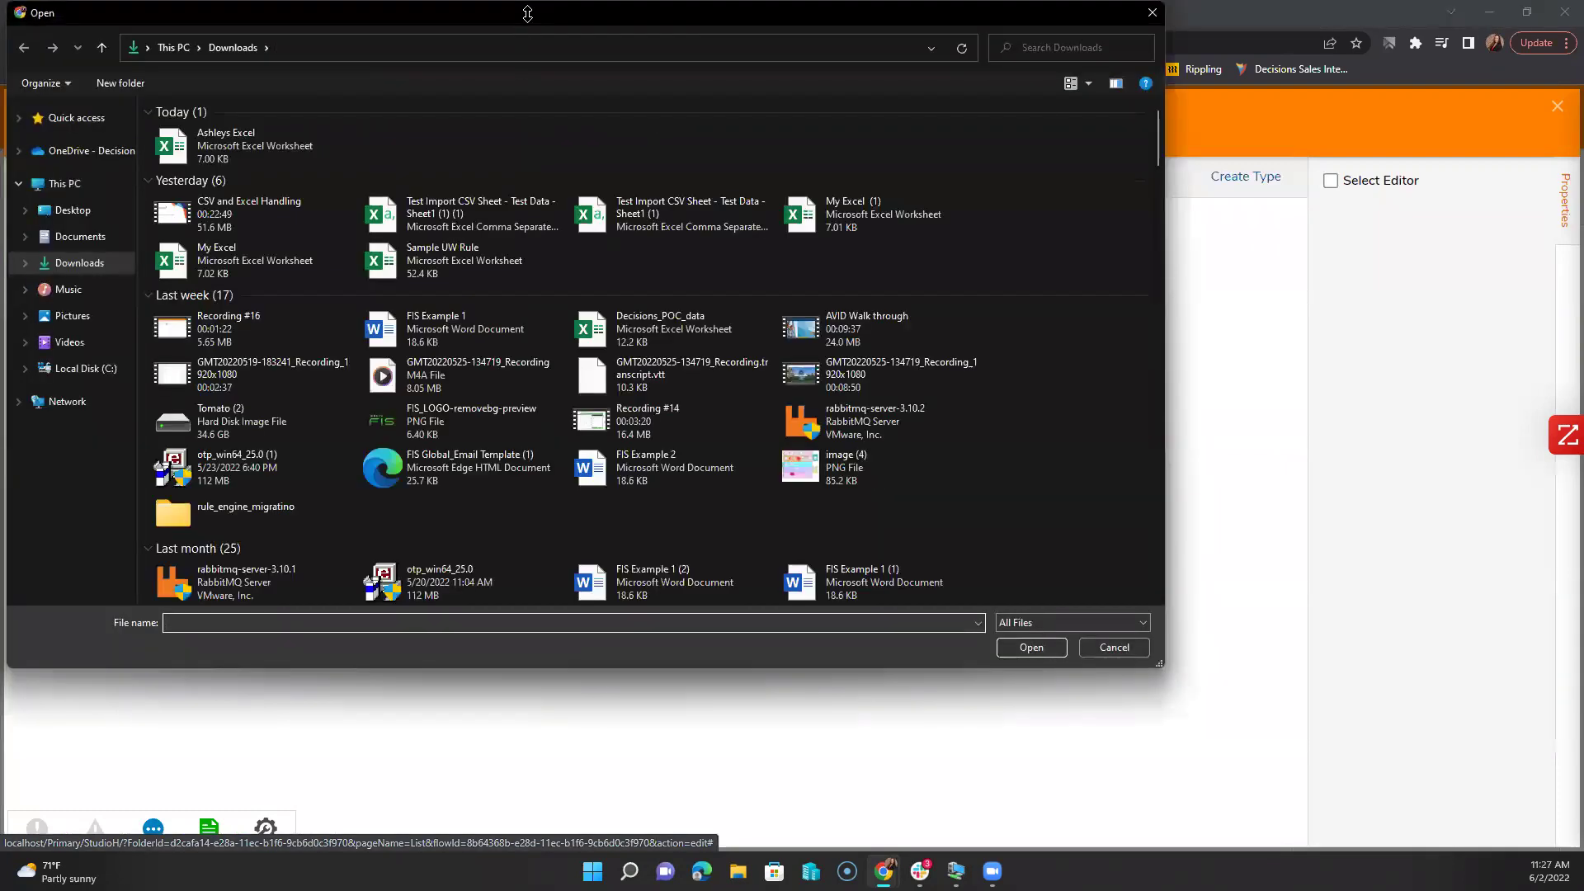
left_click_drag(528, 13, 527, 147)
double_click(227, 294)
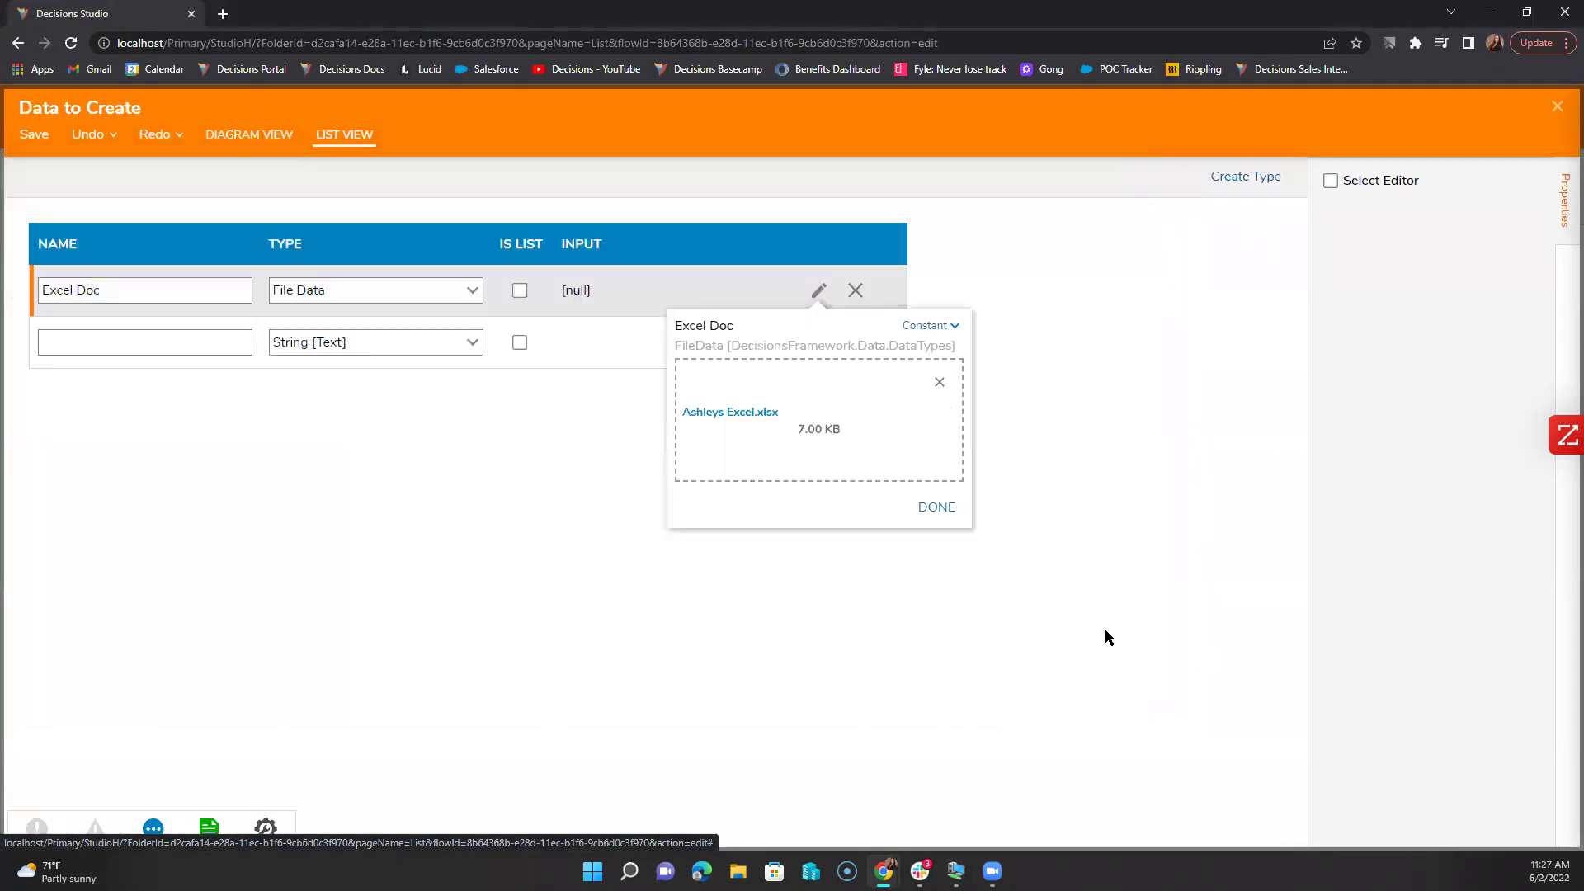
left_click(937, 507)
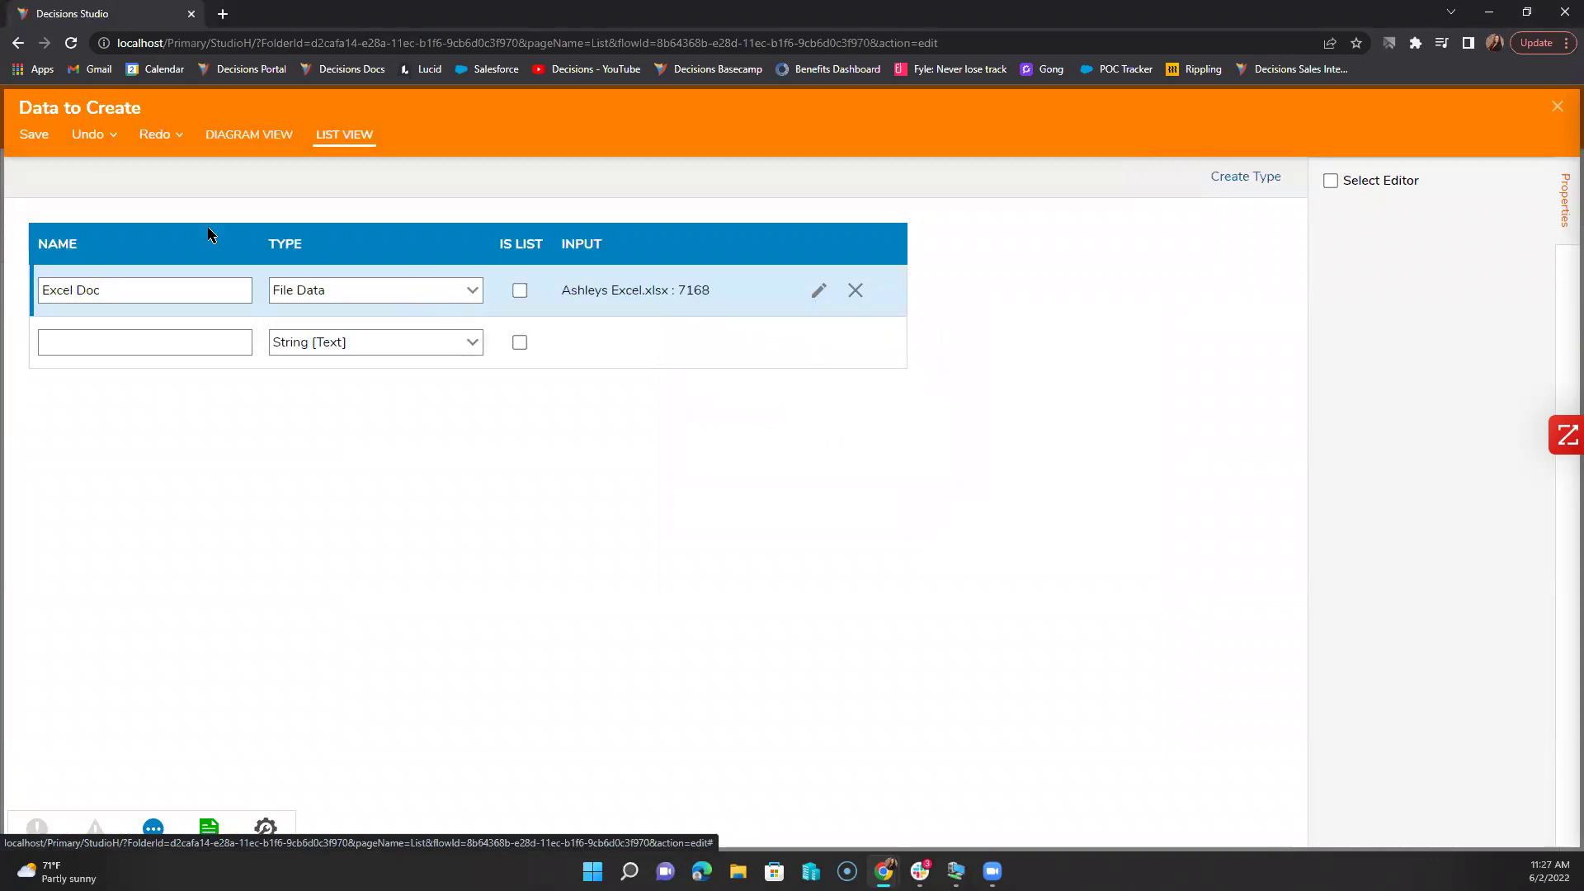
left_click(31, 135)
left_click(1000, 513)
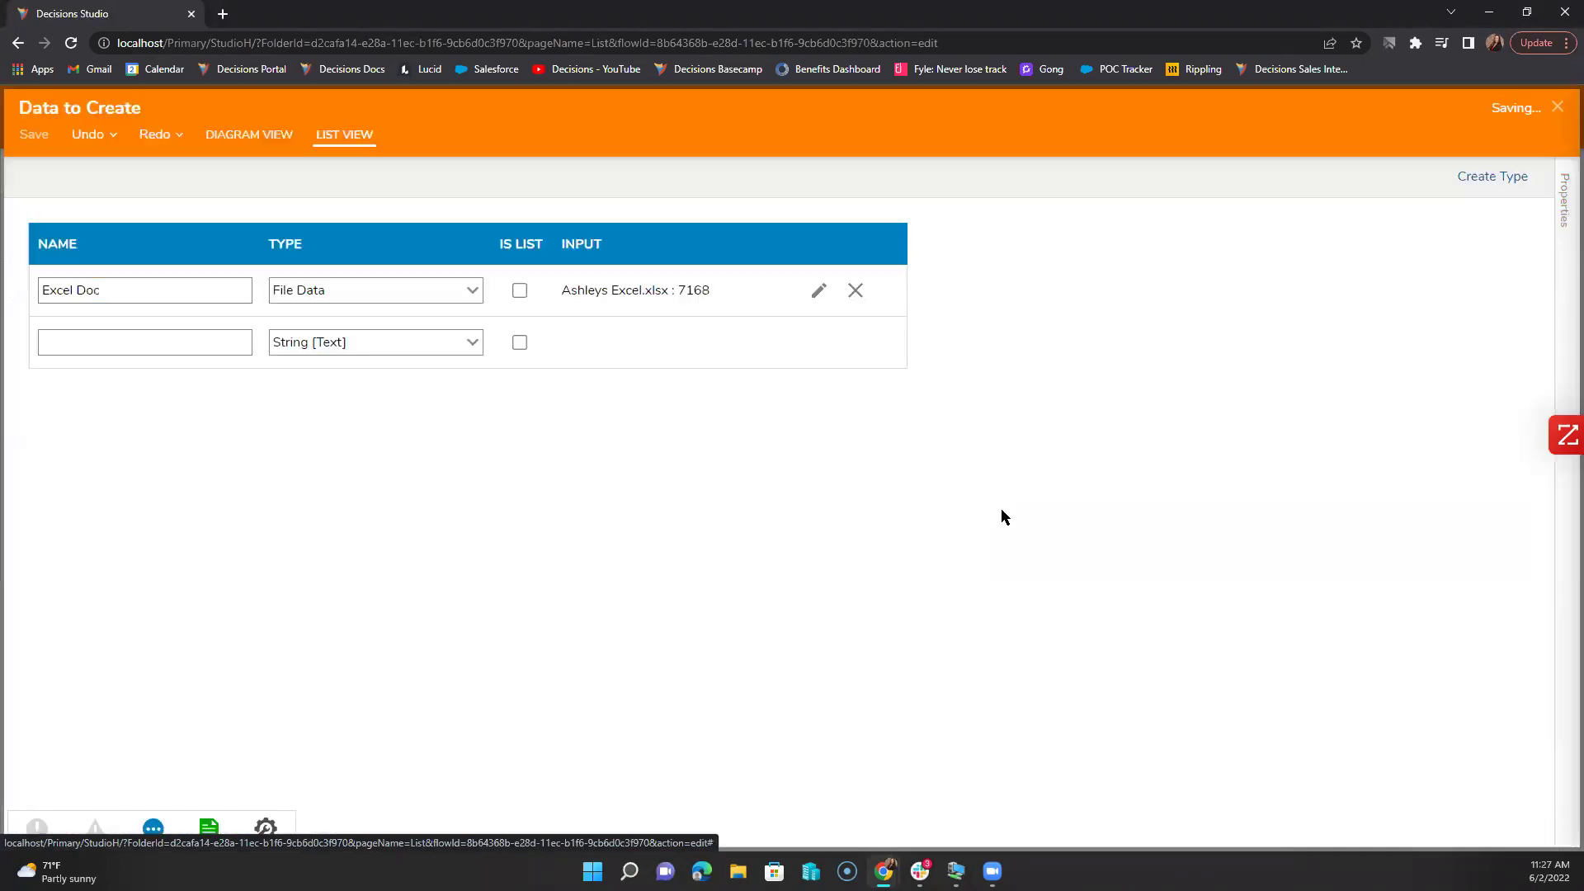
left_click(1557, 106)
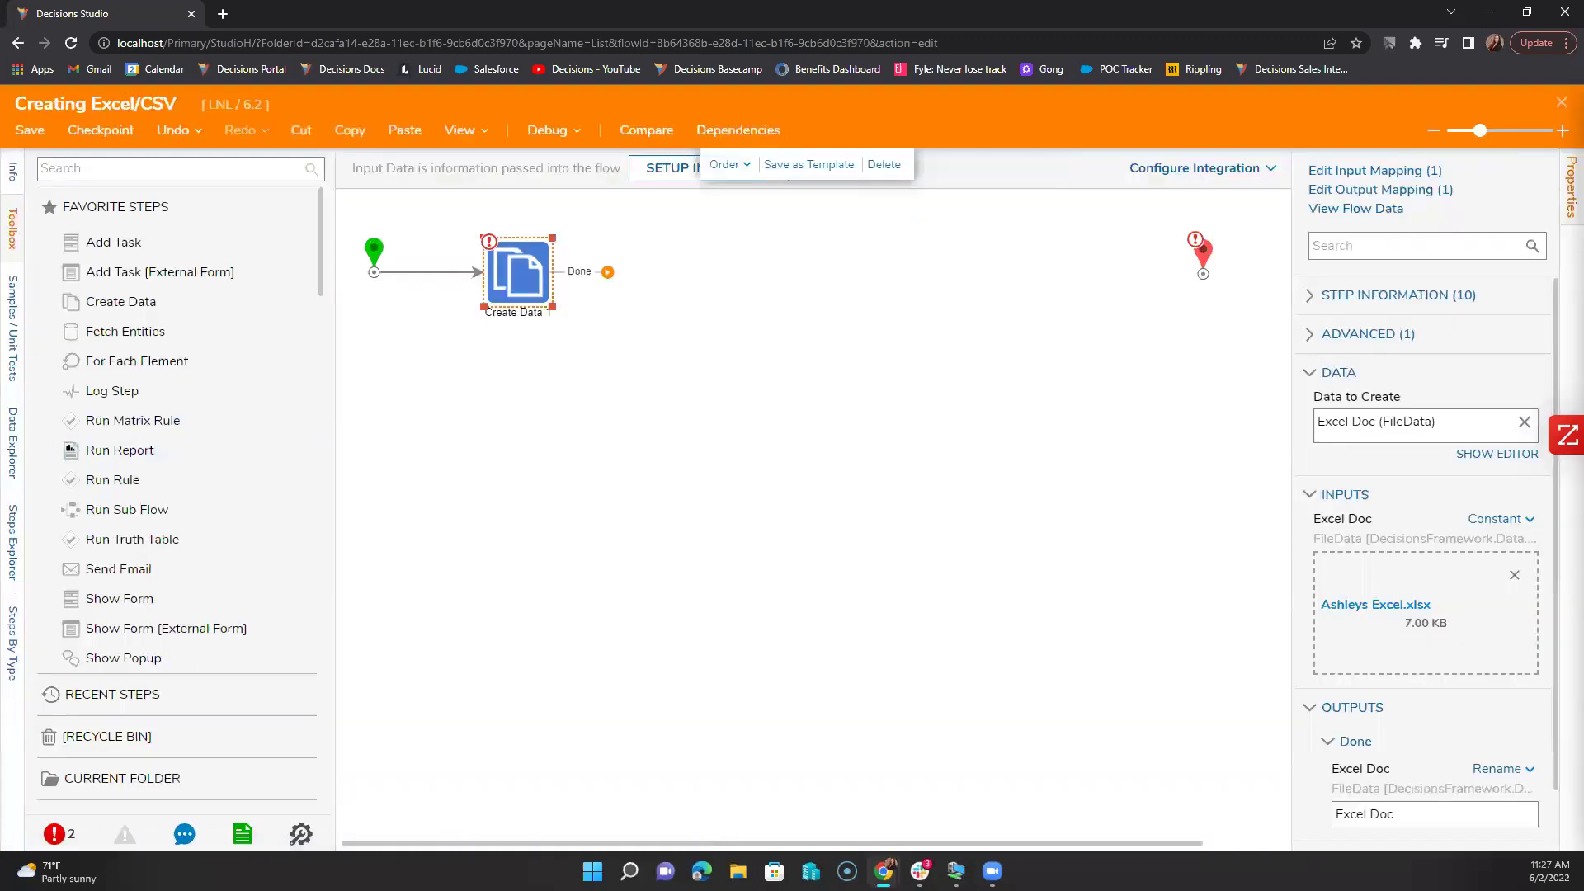
key("alt+Tab")
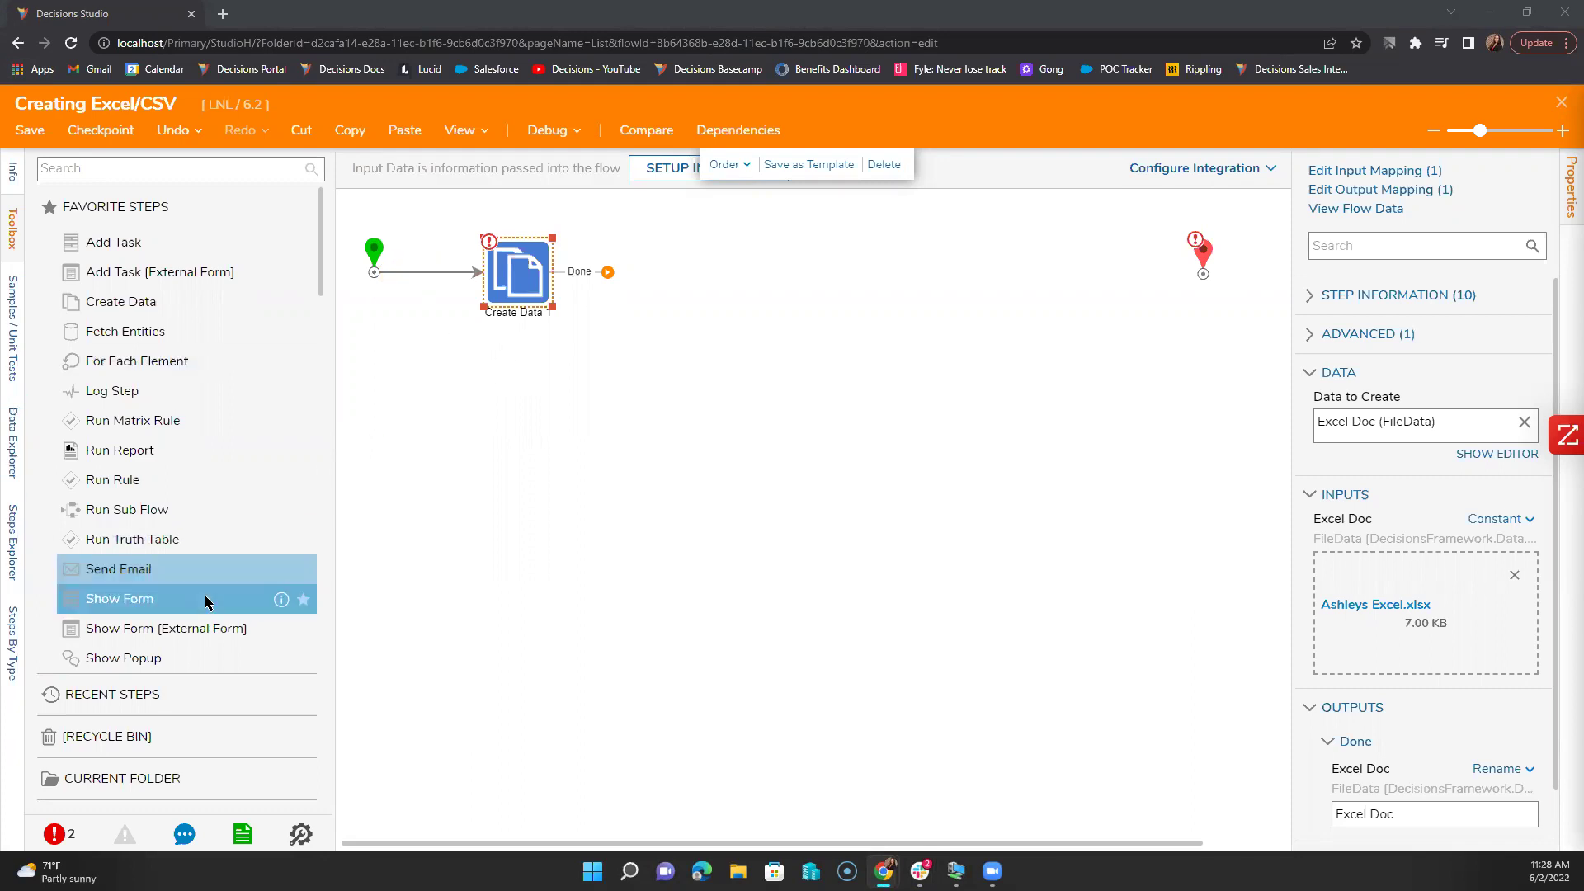
scroll(205, 598, "down", 10)
scroll(205, 596, "down", 2)
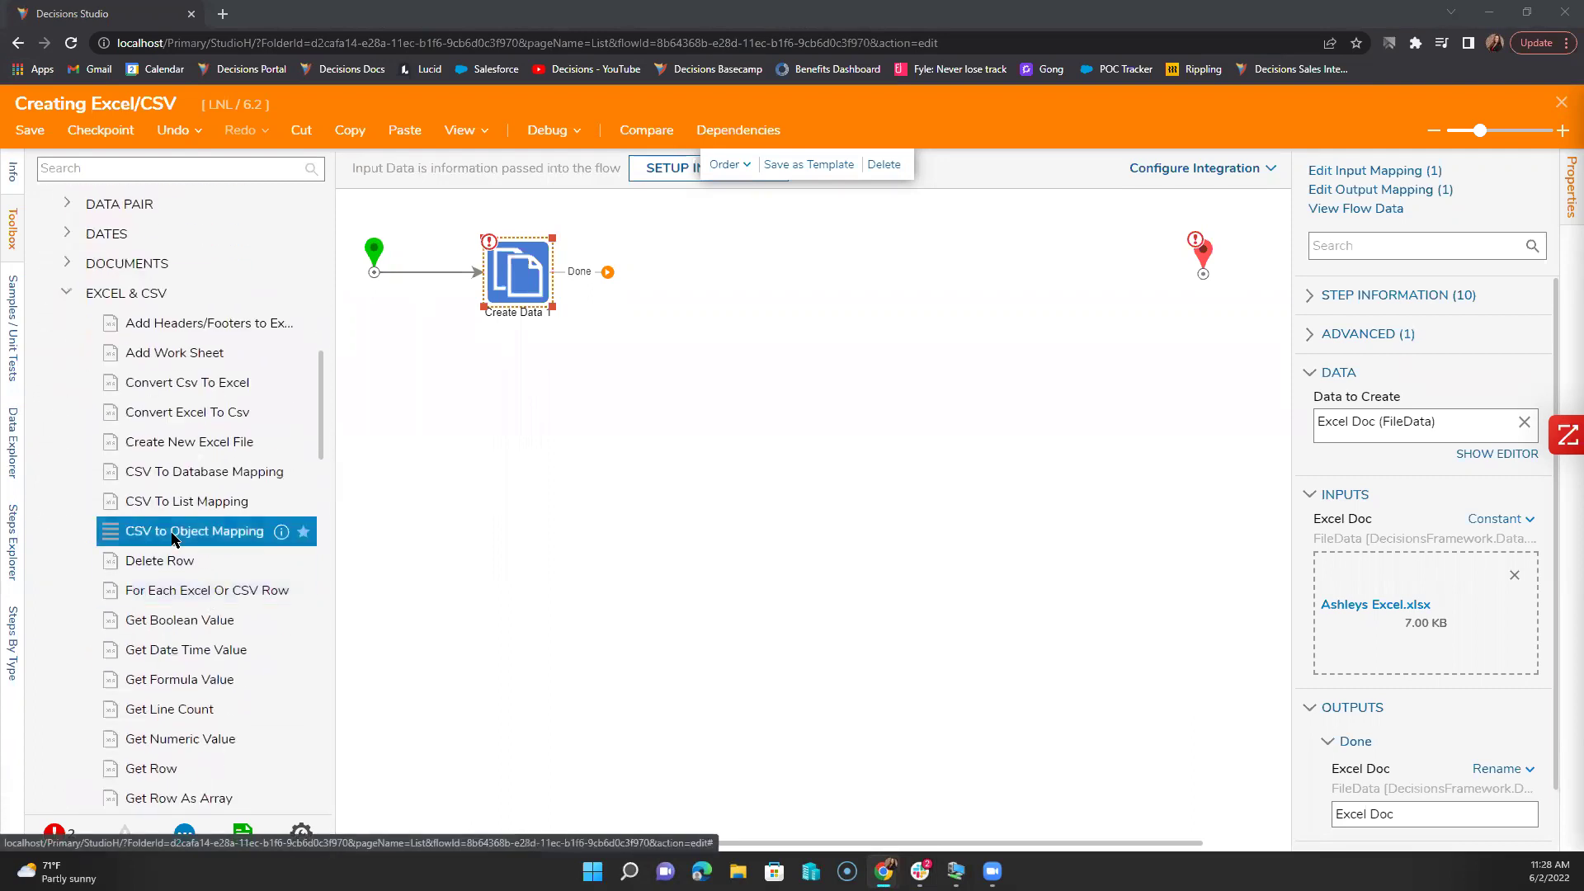
Step: Add a CSV to Object Mapping step after Create Data 1 with Output Type Account
left_click_drag(172, 536, 648, 285)
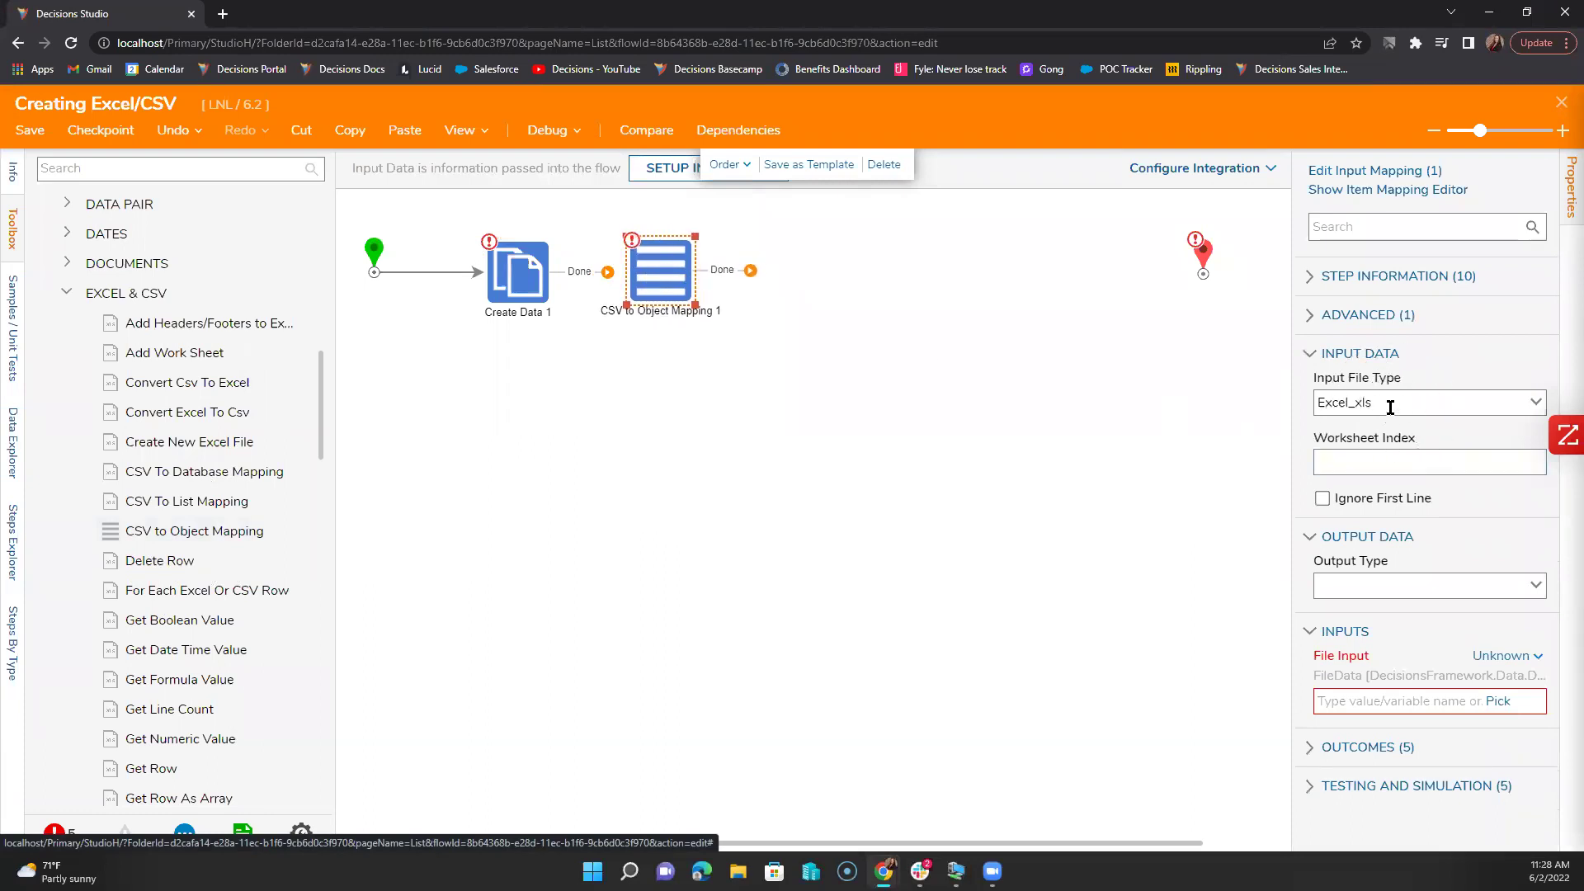
left_click(1532, 406)
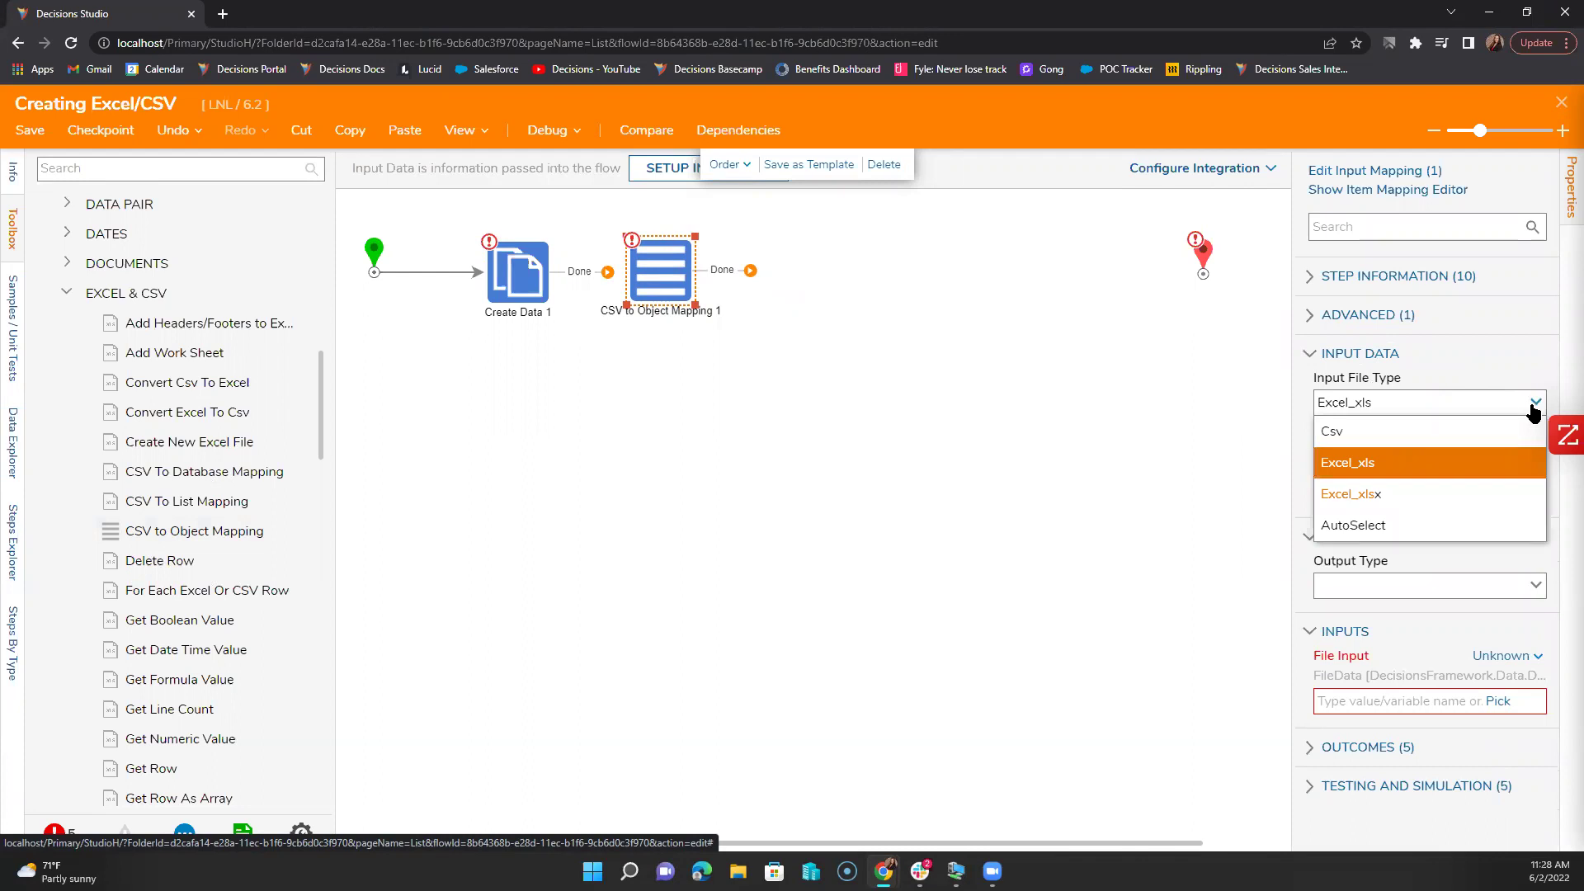
left_click_drag(606, 272, 670, 280)
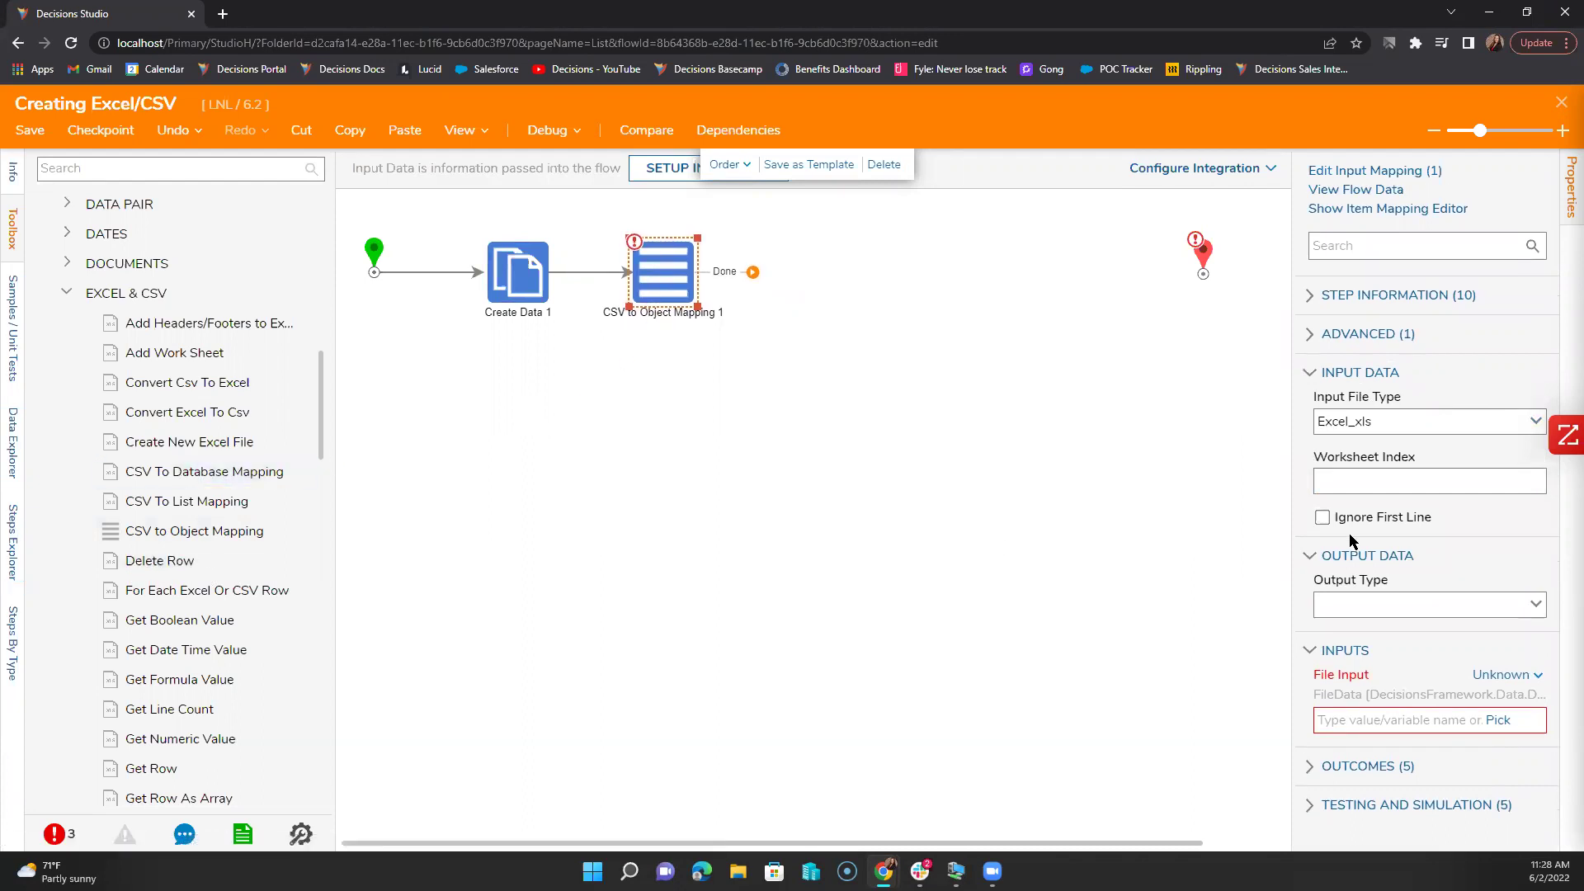
left_click(1443, 483)
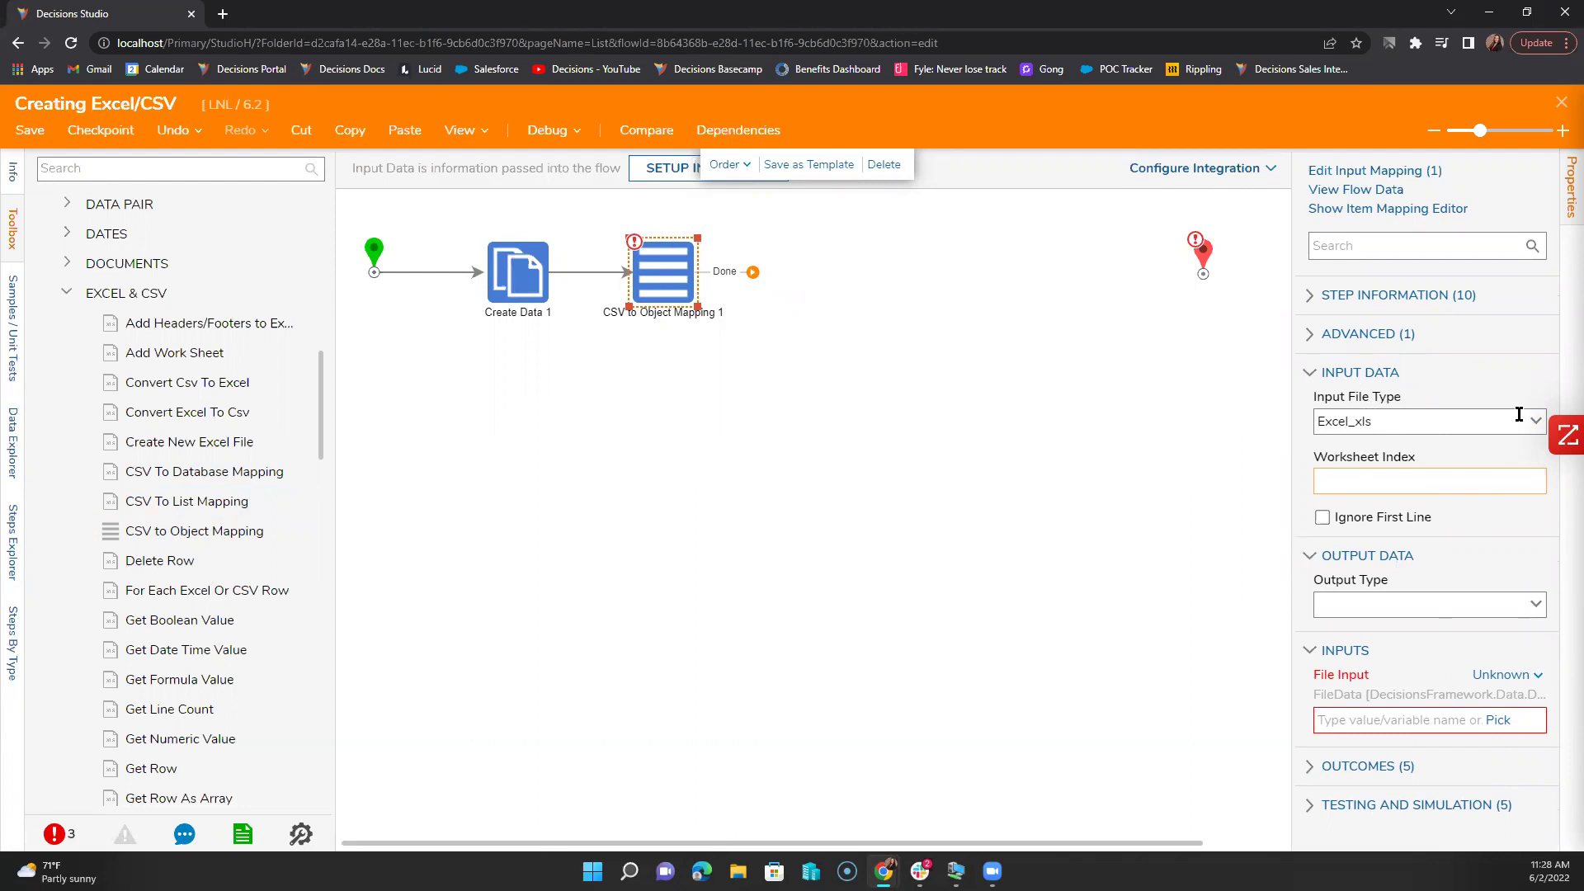
left_click(1541, 603)
type("Account")
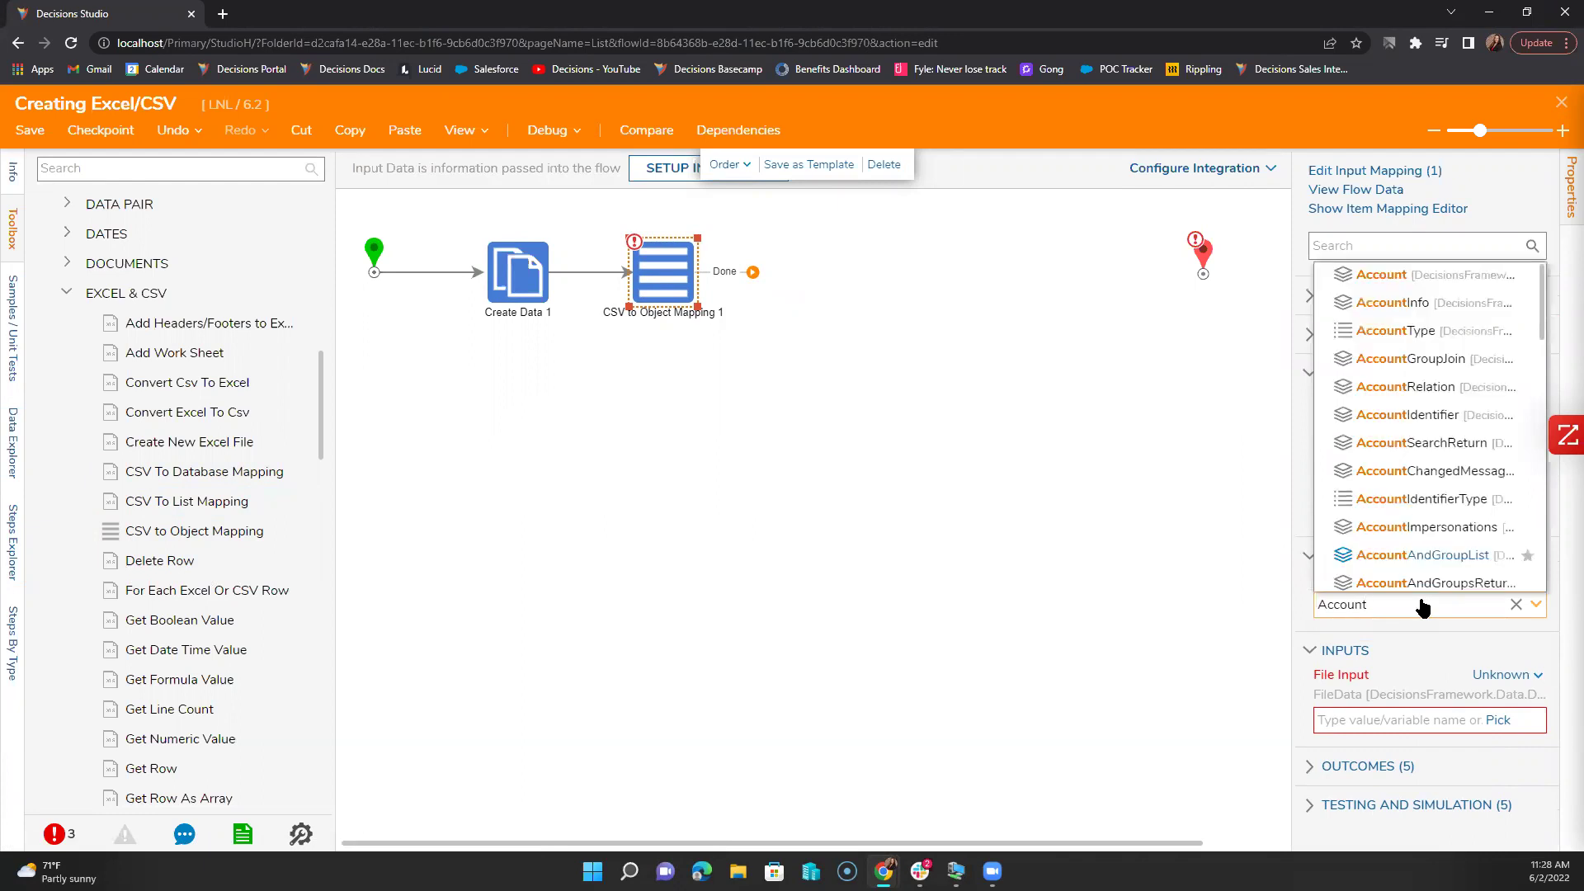
left_click(1380, 274)
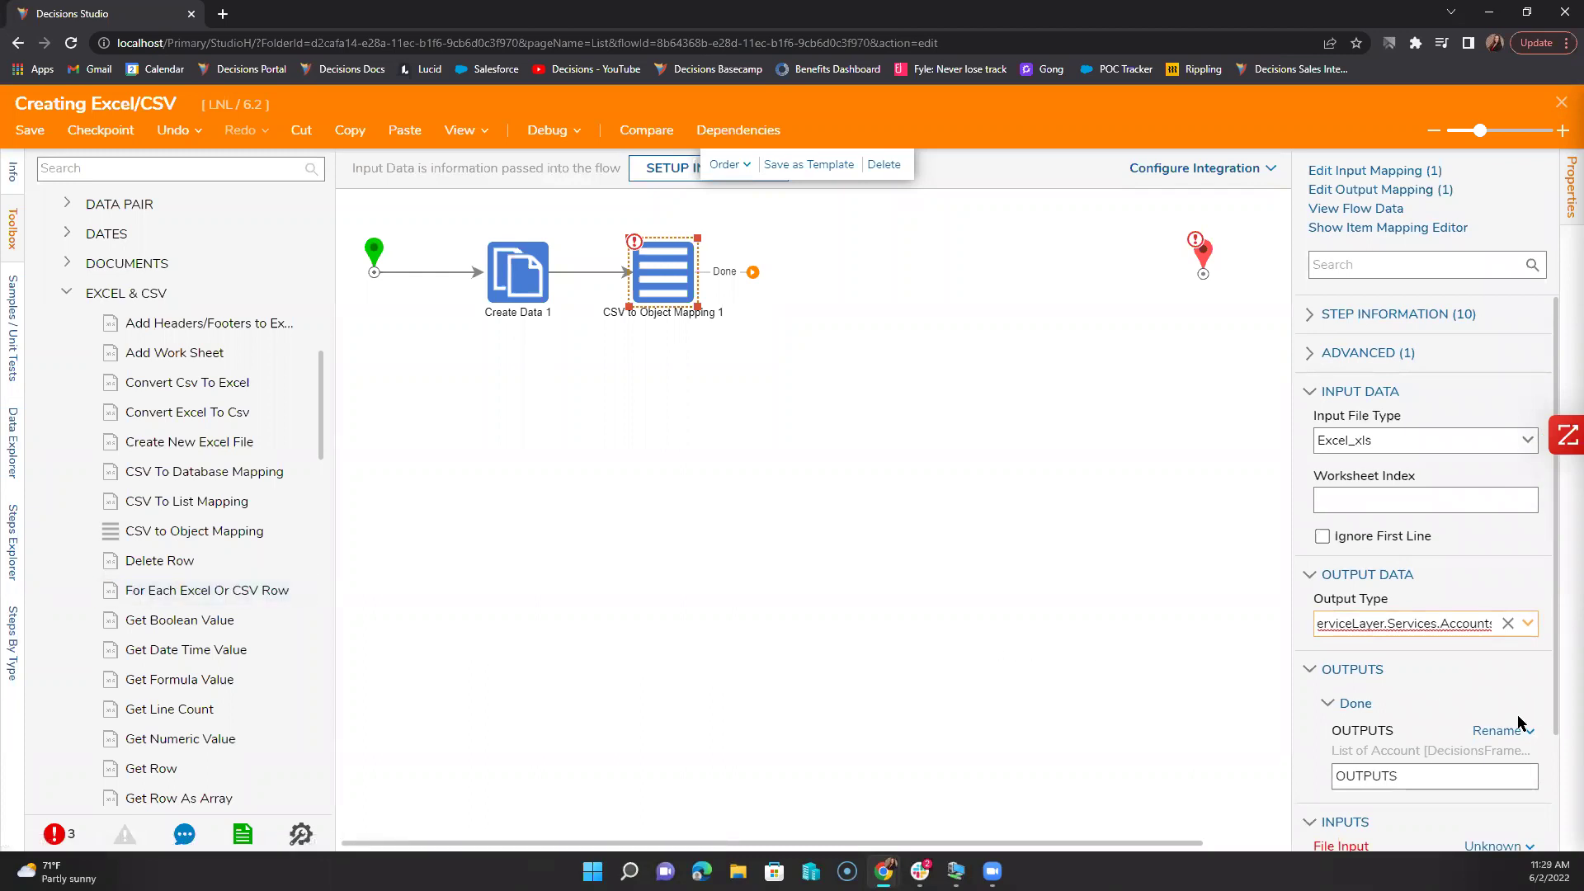
Step: Pick Excel Doc from flow data as the mapping step's File Input
scroll(1445, 698, "down", 2)
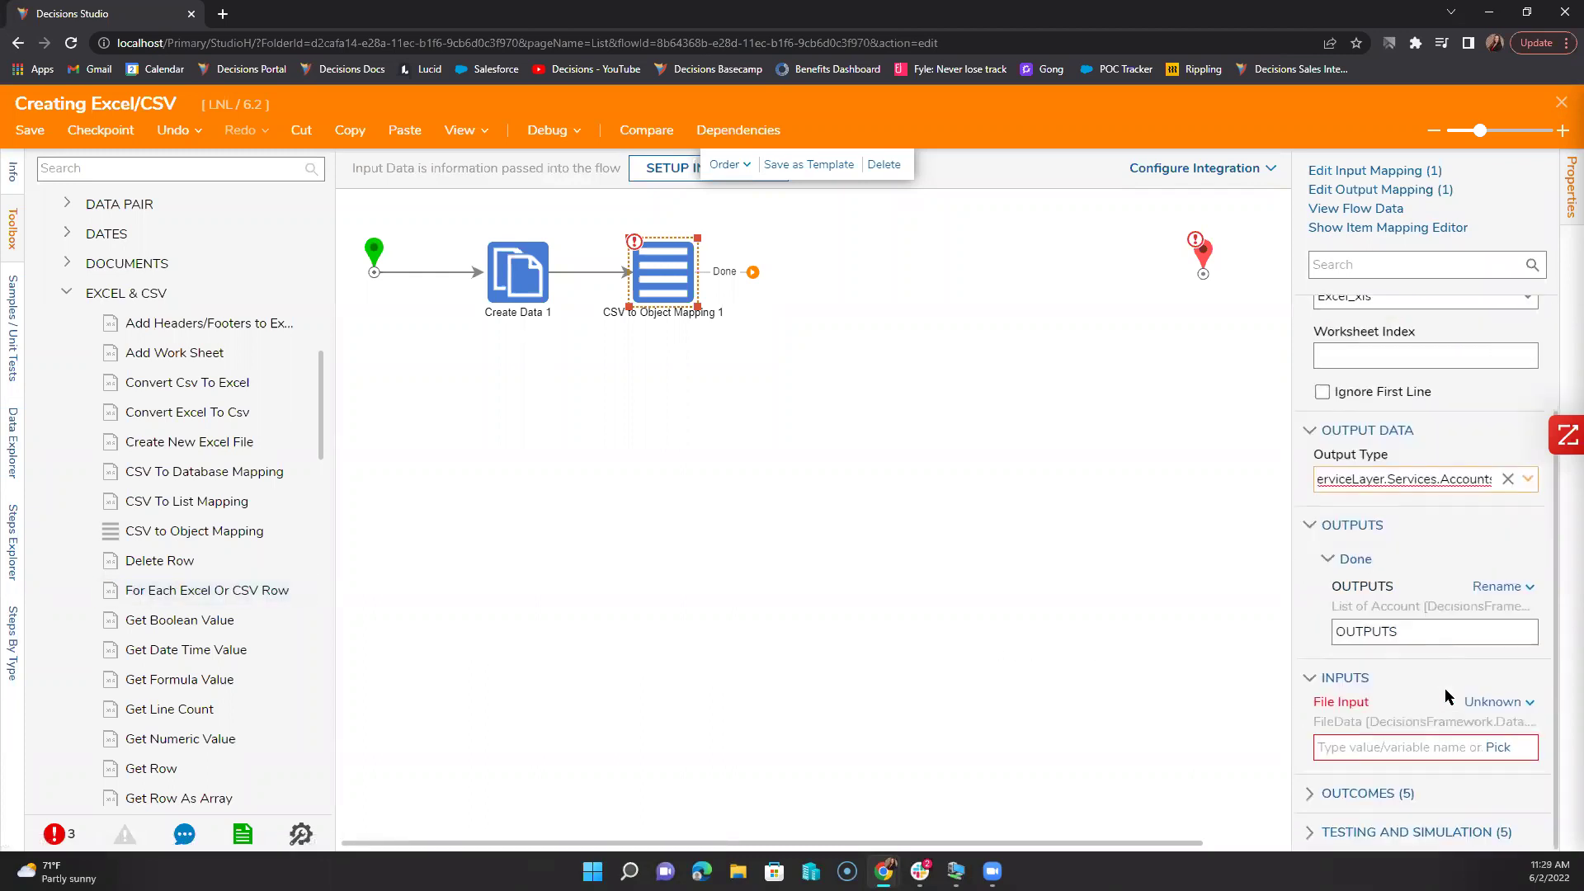
left_click(1500, 748)
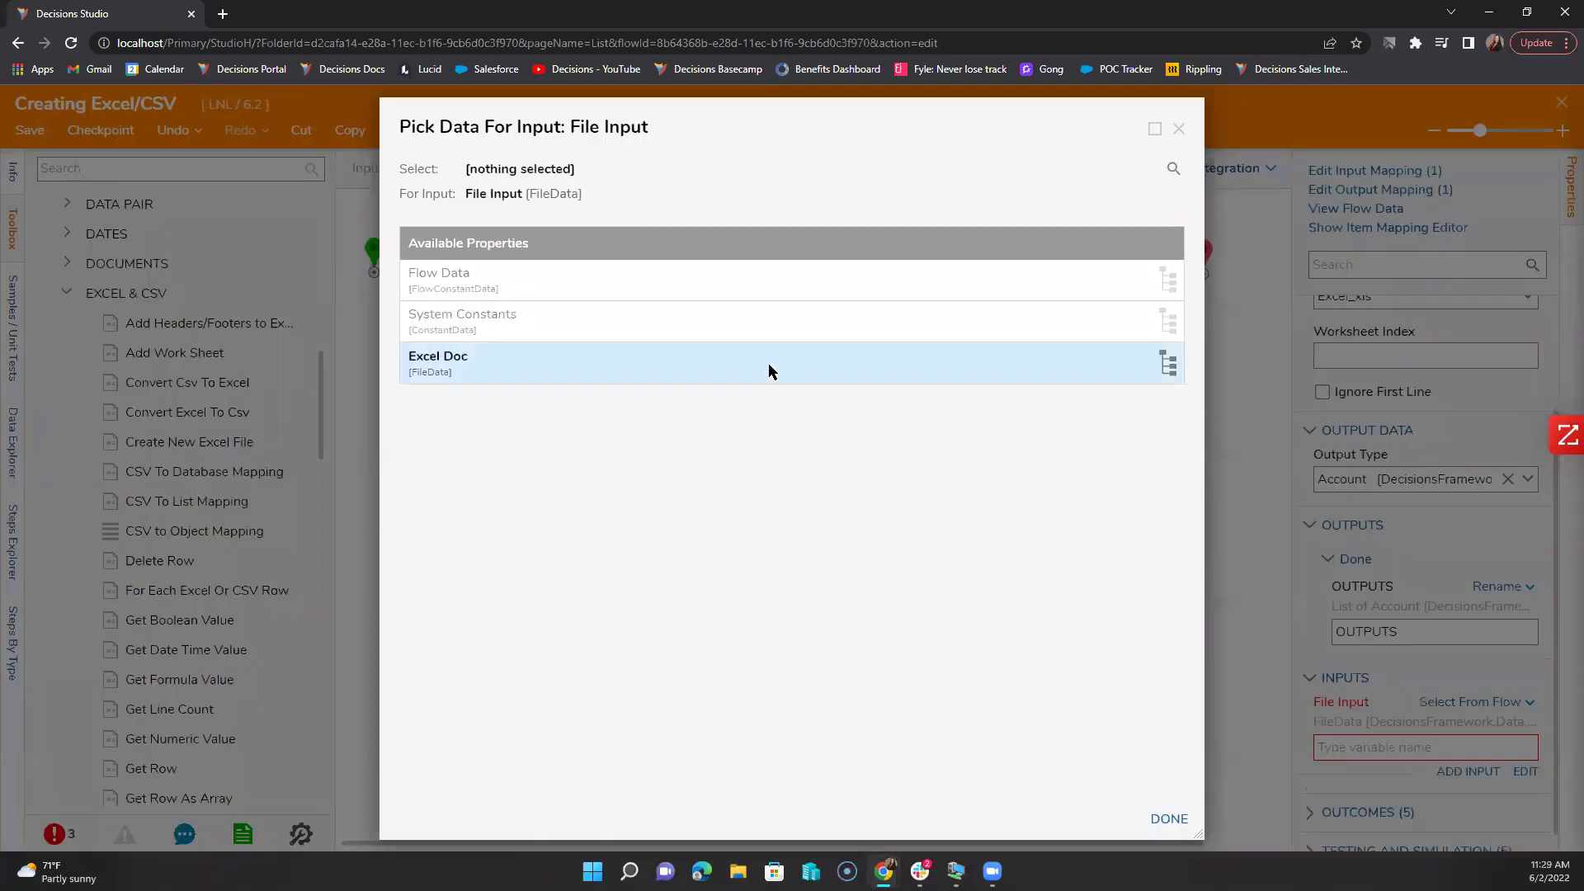
left_click(769, 365)
left_click(1169, 820)
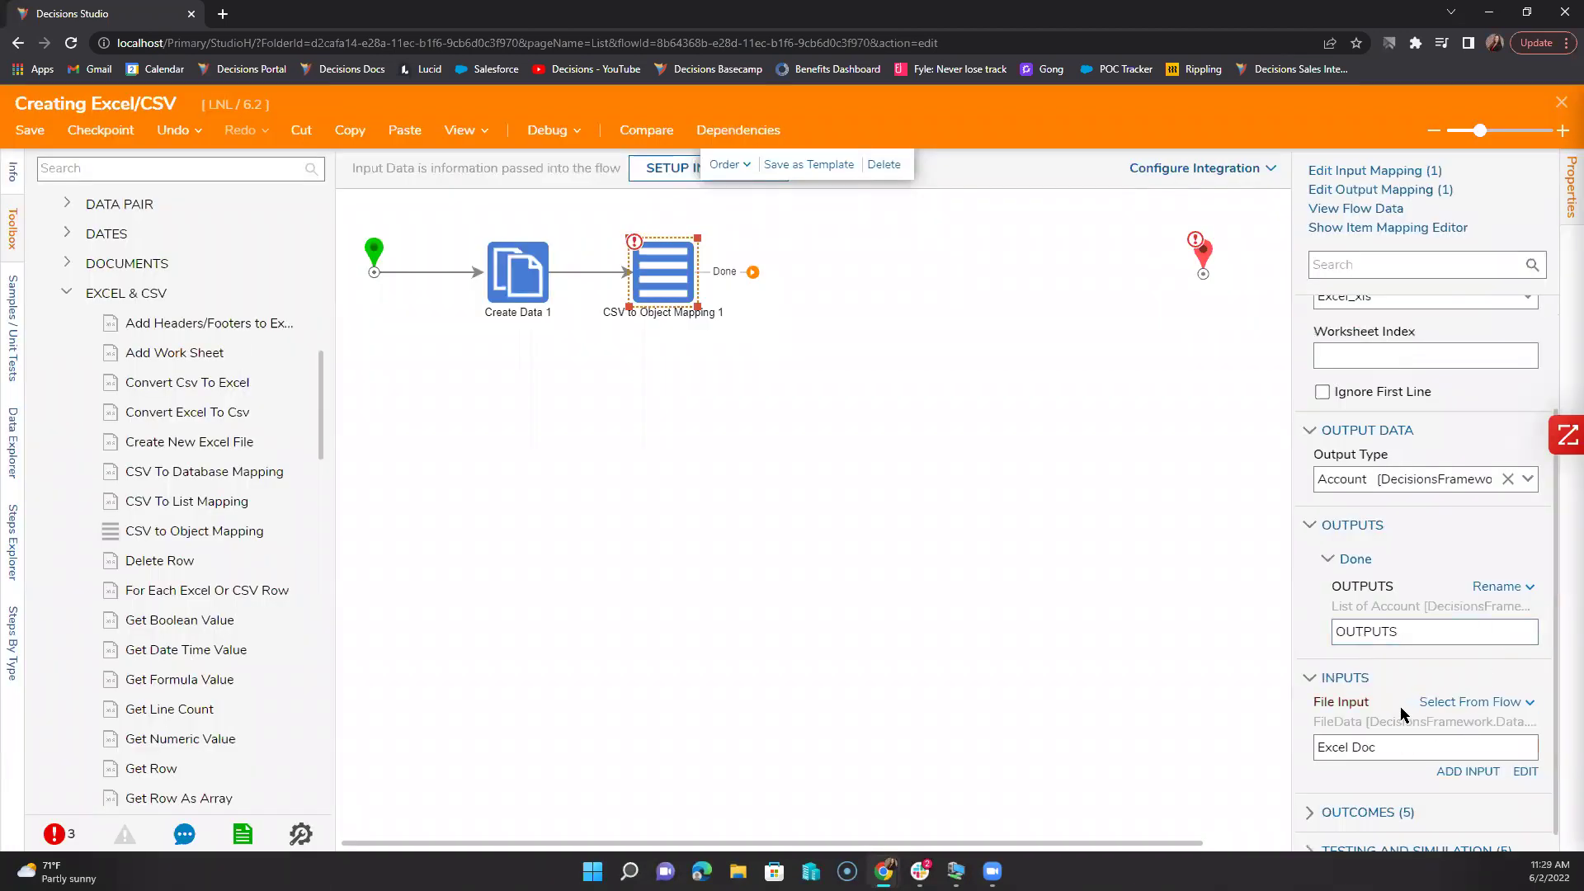
scroll(1386, 751, "up", 1)
scroll(1433, 631, "up", 1)
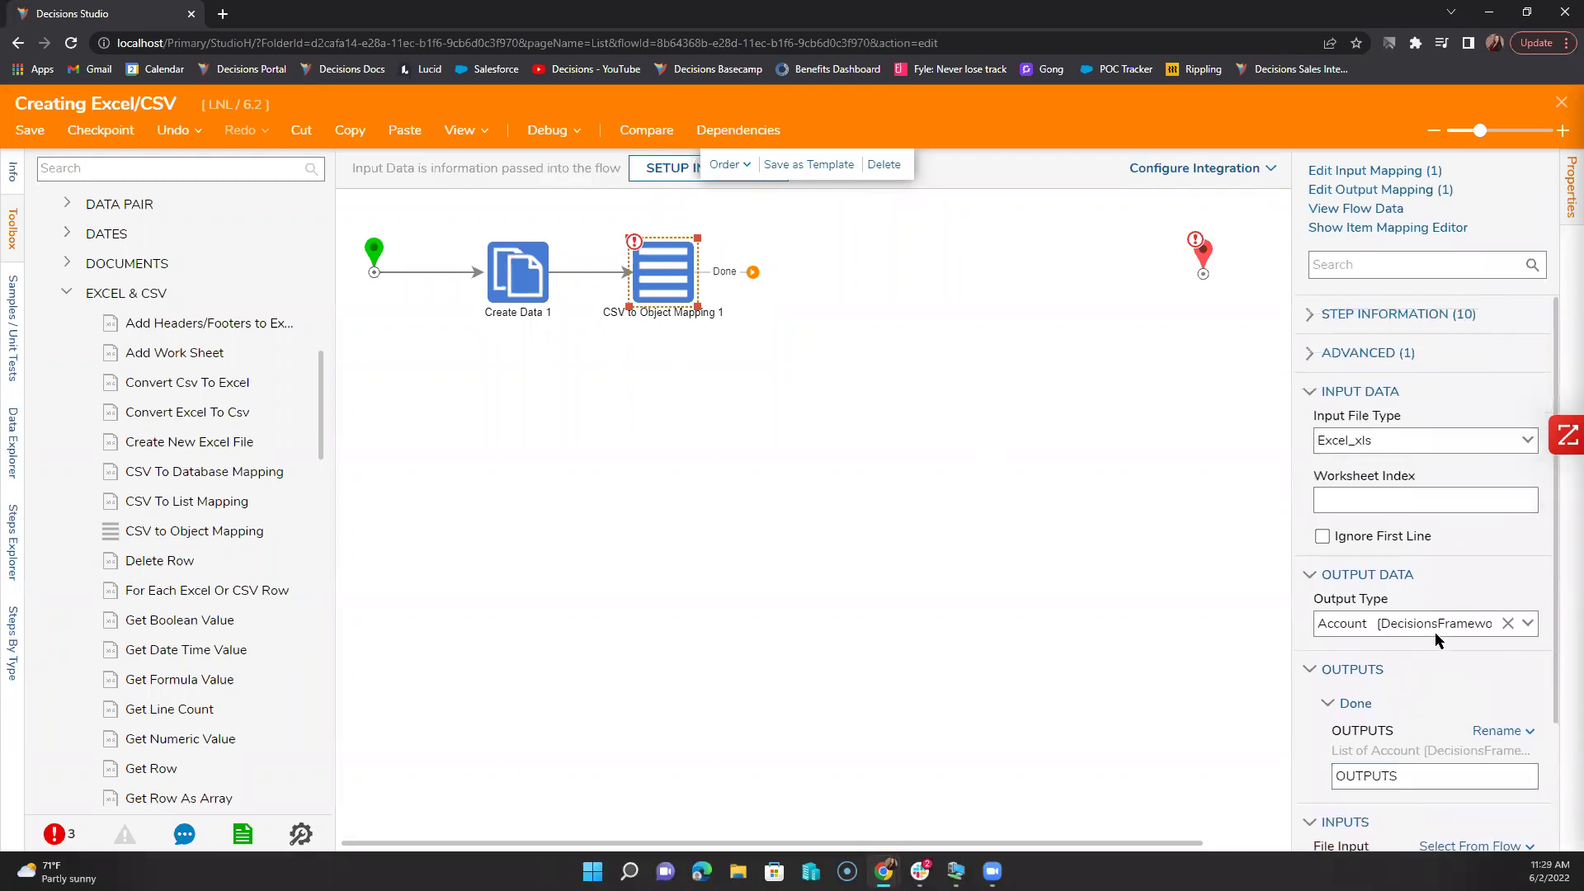
Step: Build ITEM from specified data, filling only the Account properties Name and EmailAddress
left_click(1367, 229)
left_click(1507, 189)
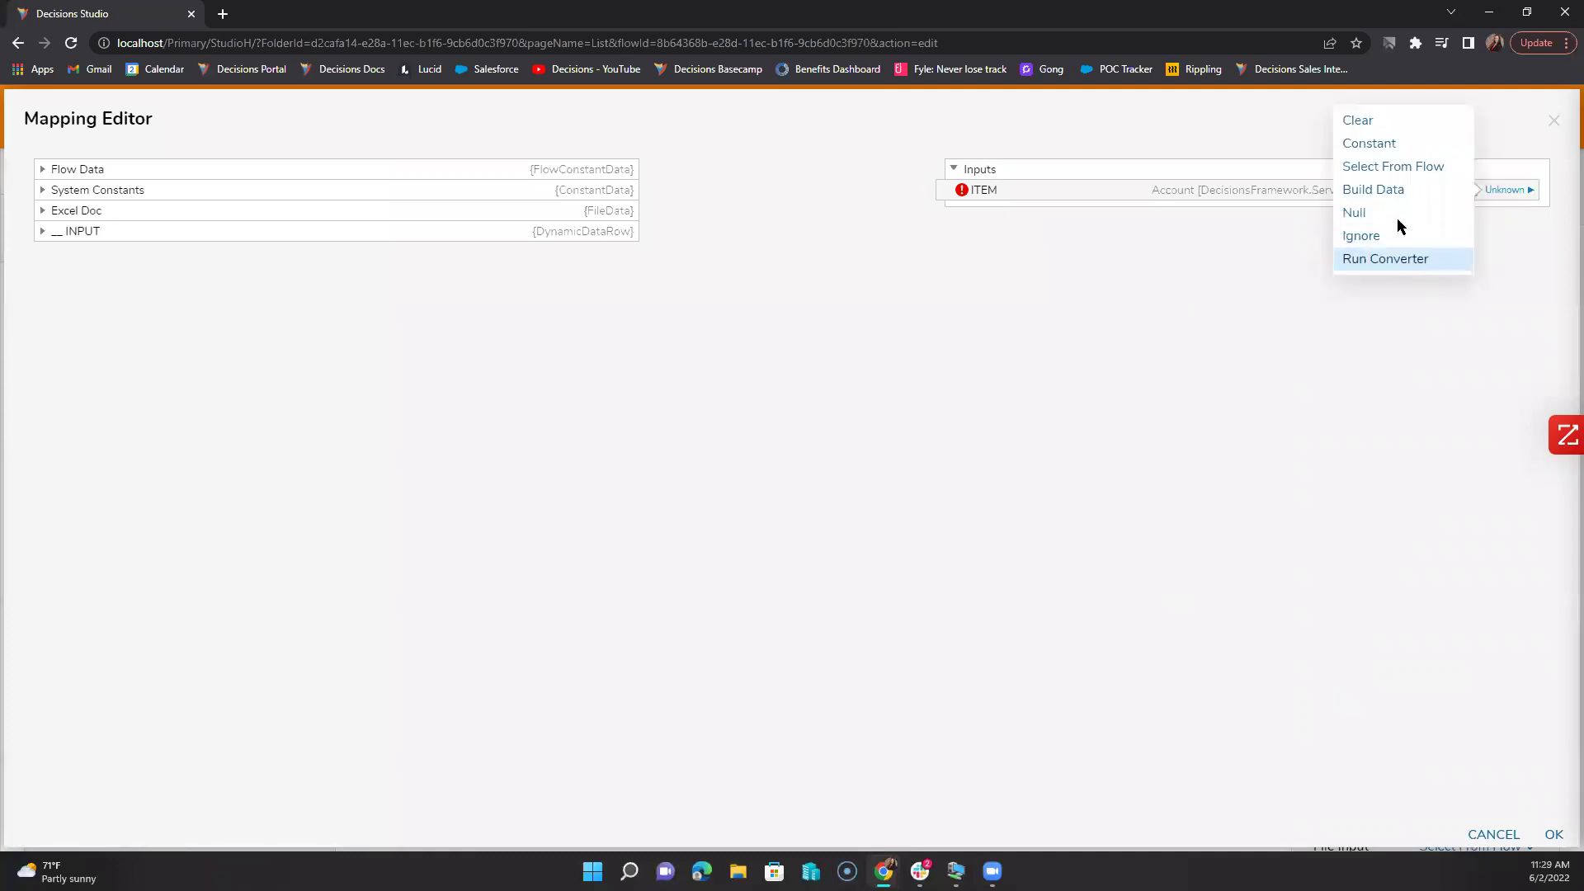
left_click(1385, 195)
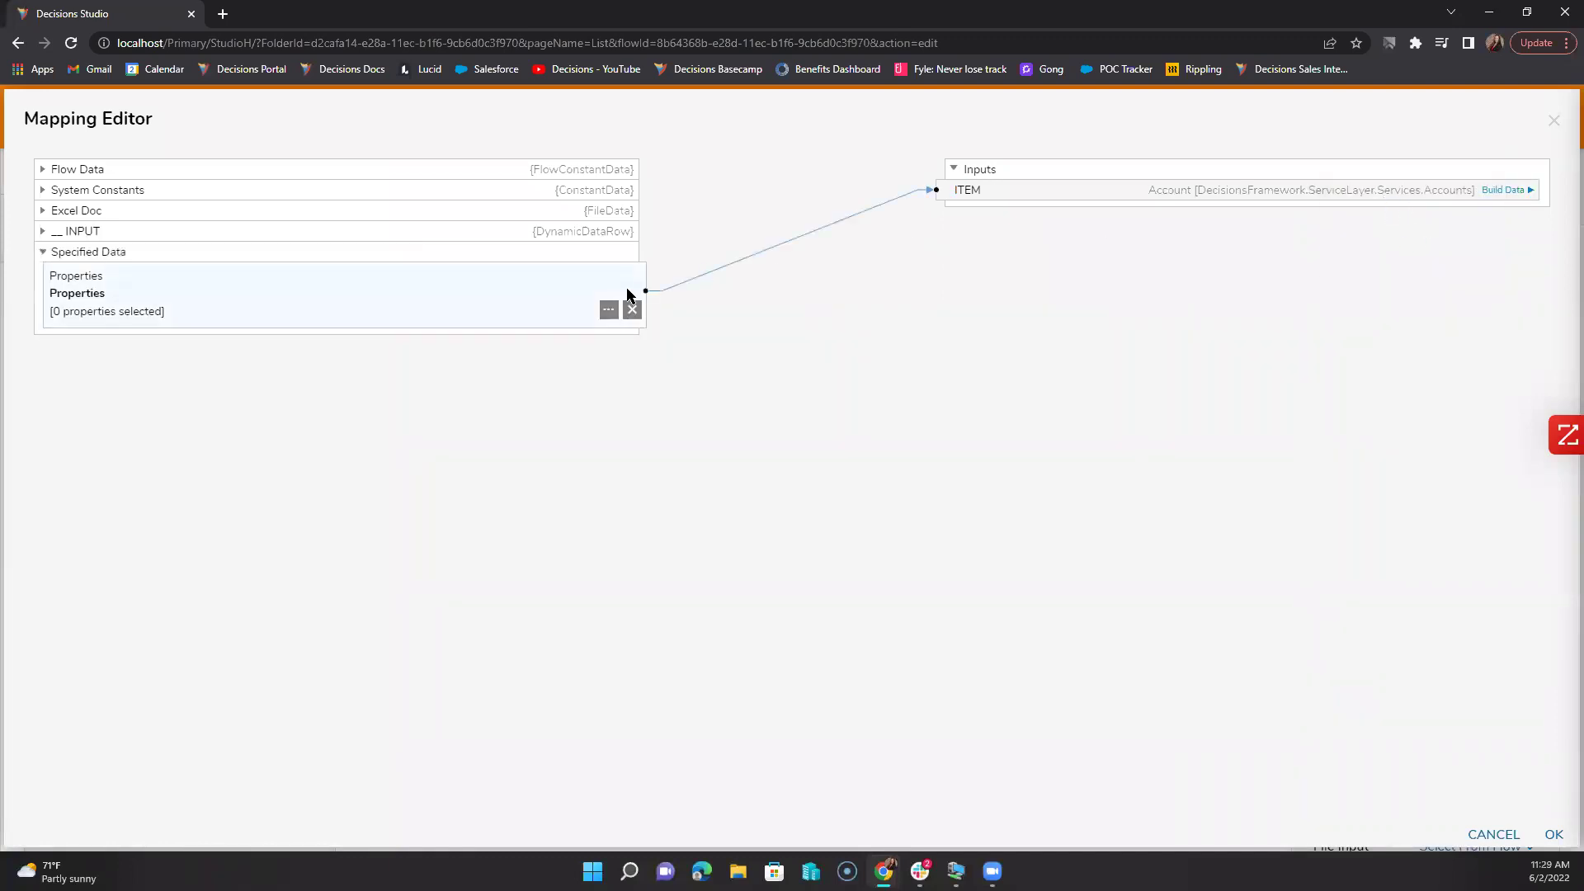
left_click(608, 307)
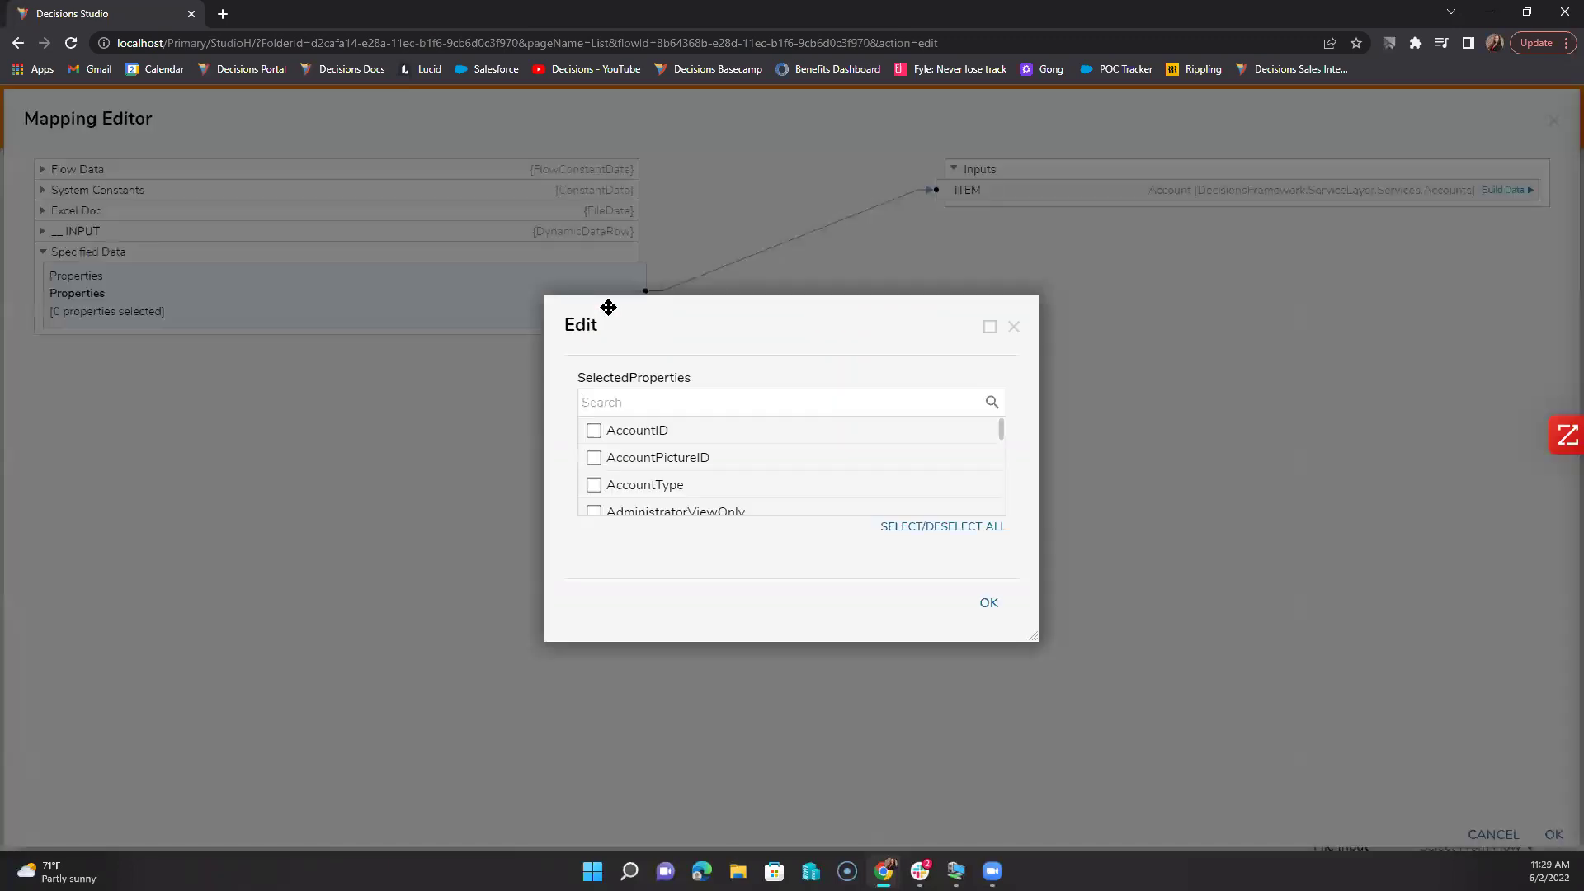
left_click(651, 399)
type("name")
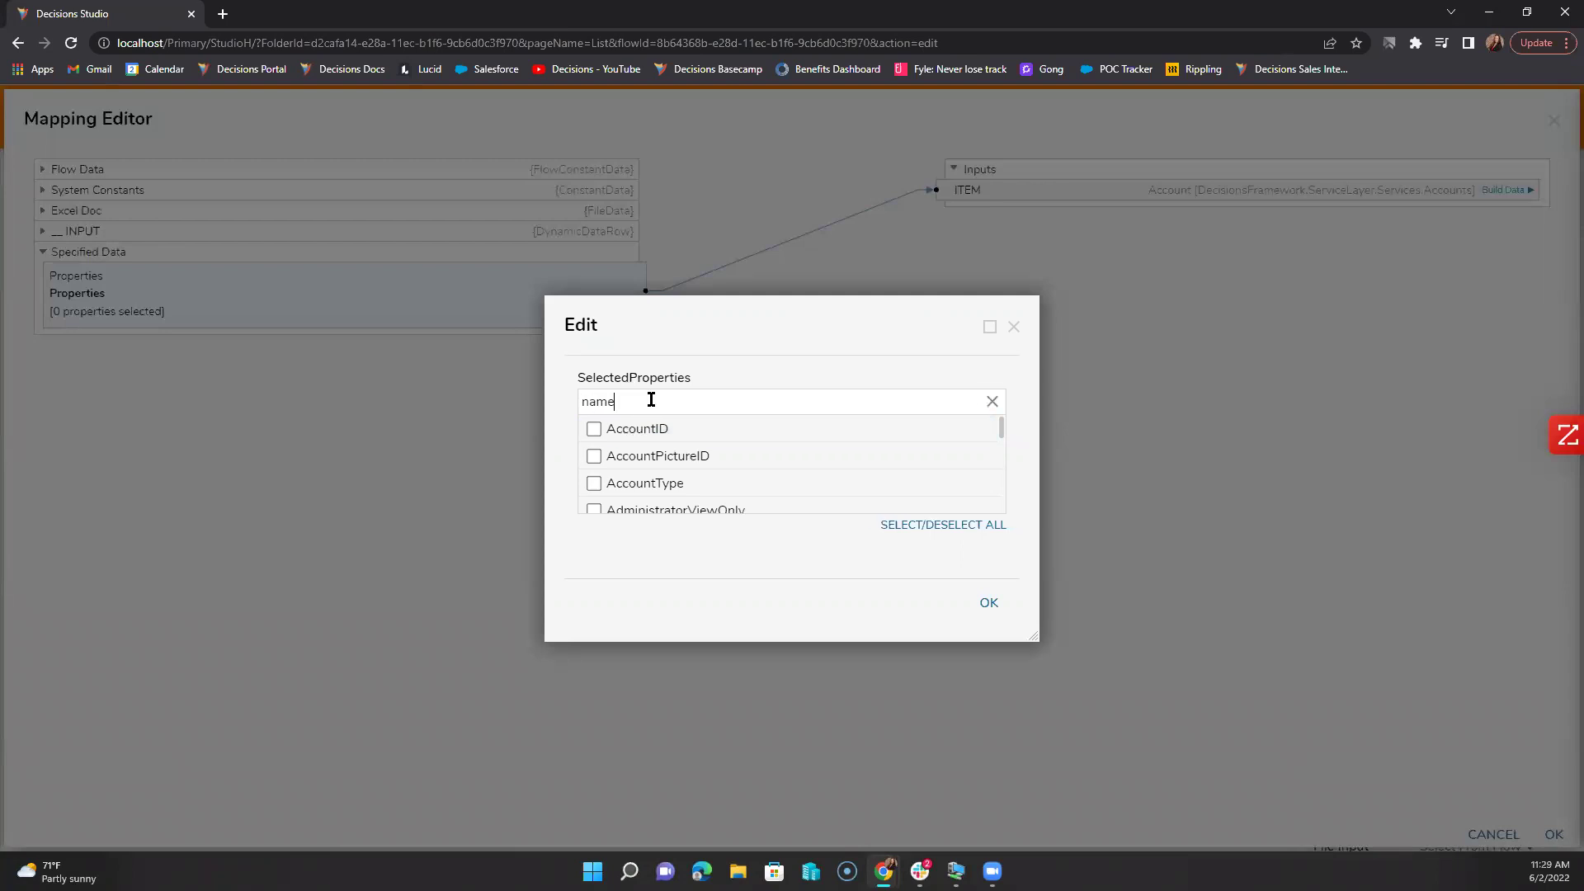
left_click(594, 509)
double_click(632, 399)
type("Email")
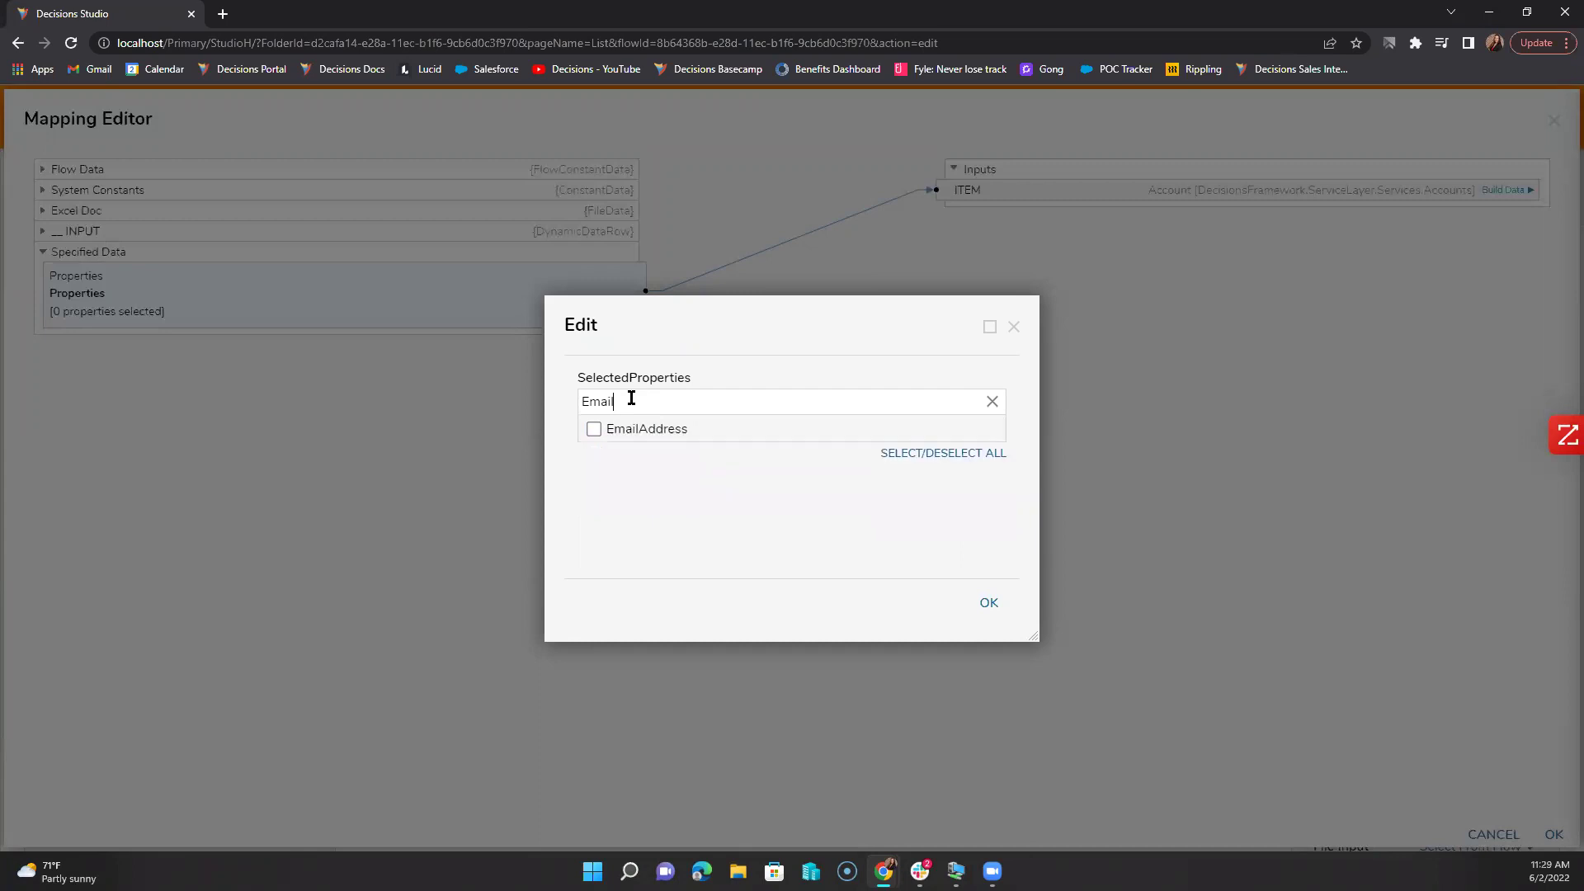
left_click(612, 427)
left_click(989, 603)
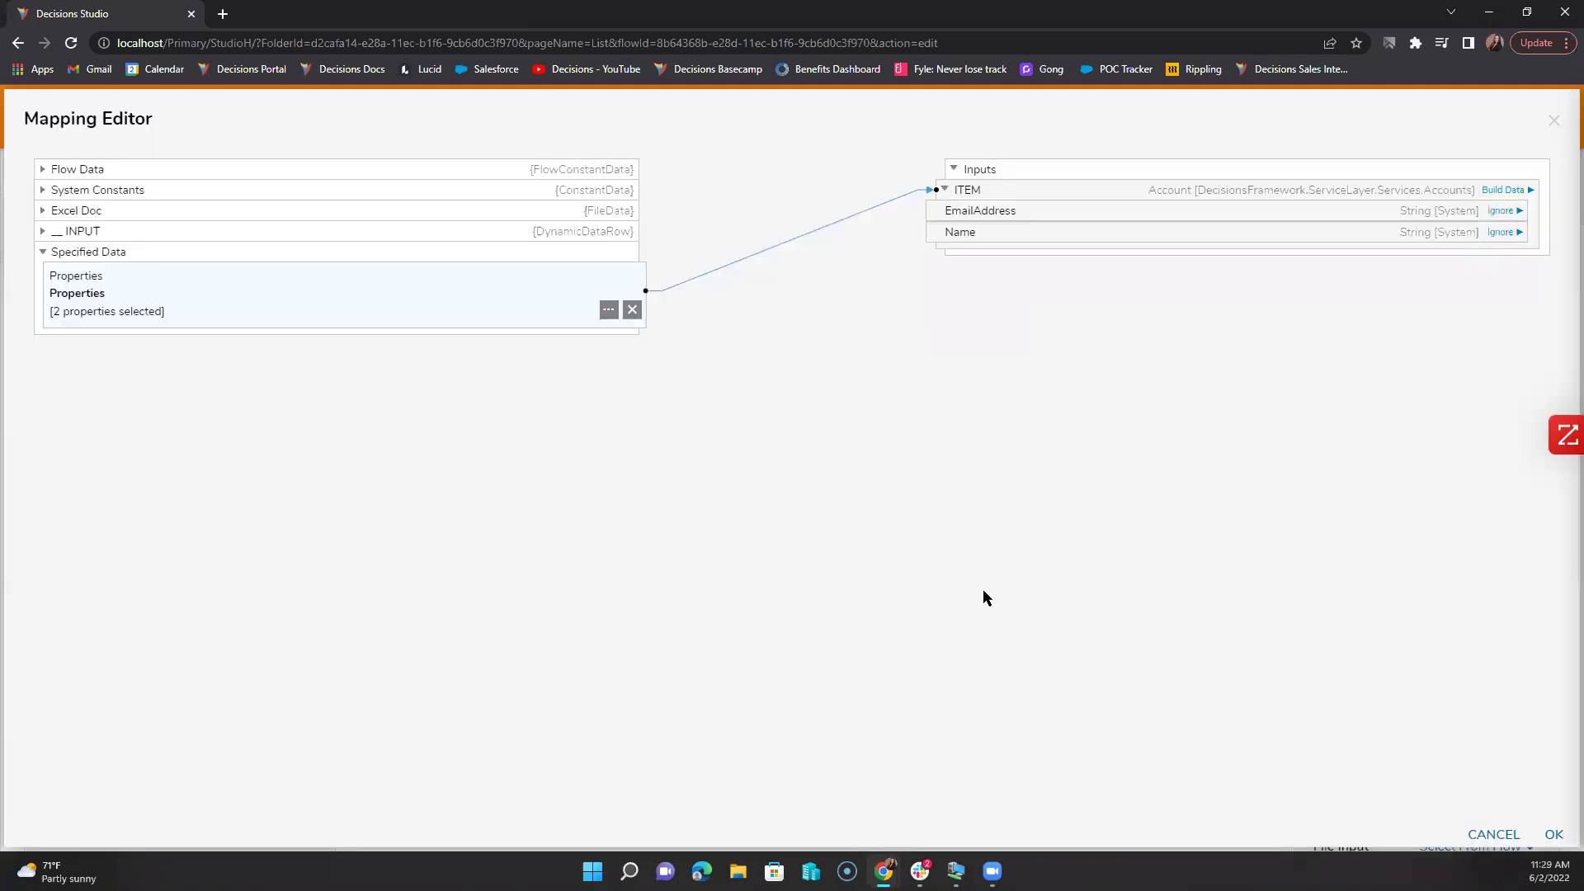
left_click(1549, 834)
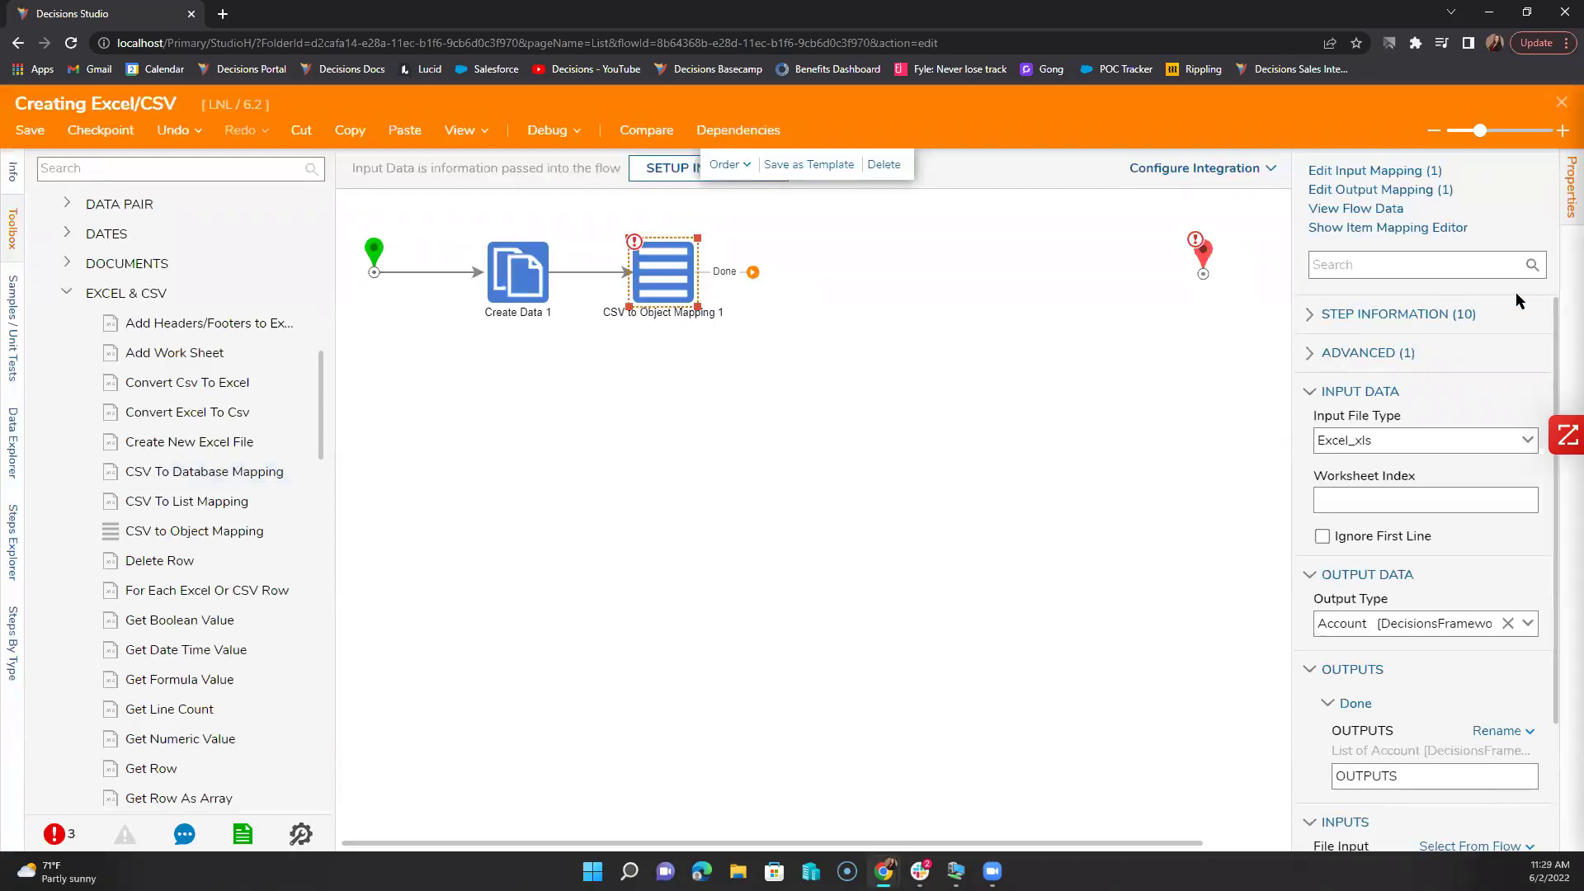
Step: Map Field01 TextValue to Name and Field02 TextValue to EmailAddress
left_click(1393, 225)
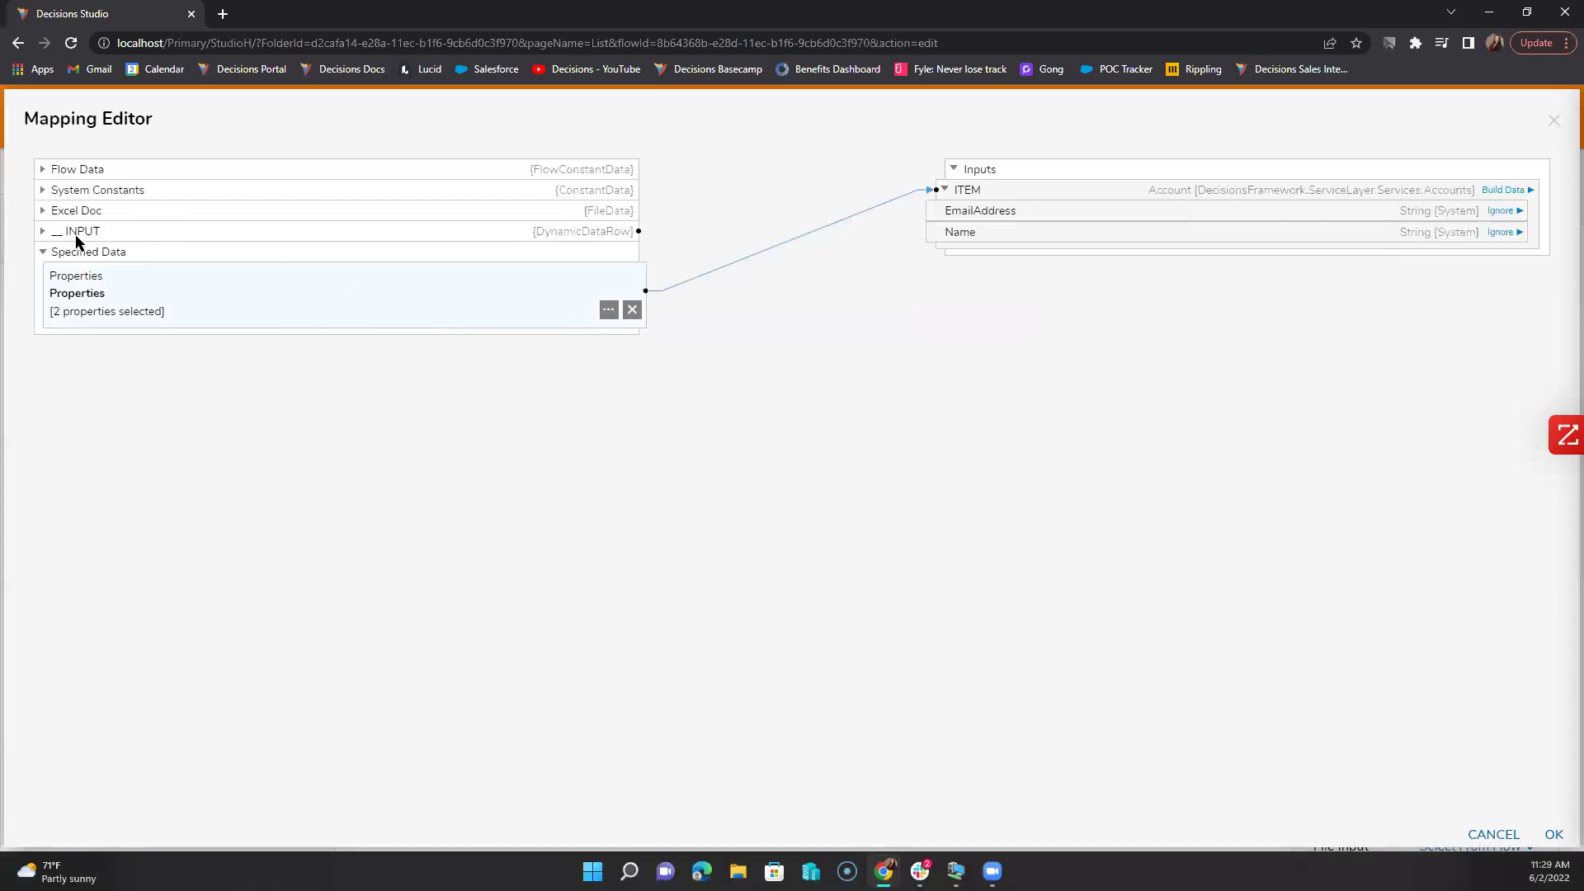
left_click(43, 231)
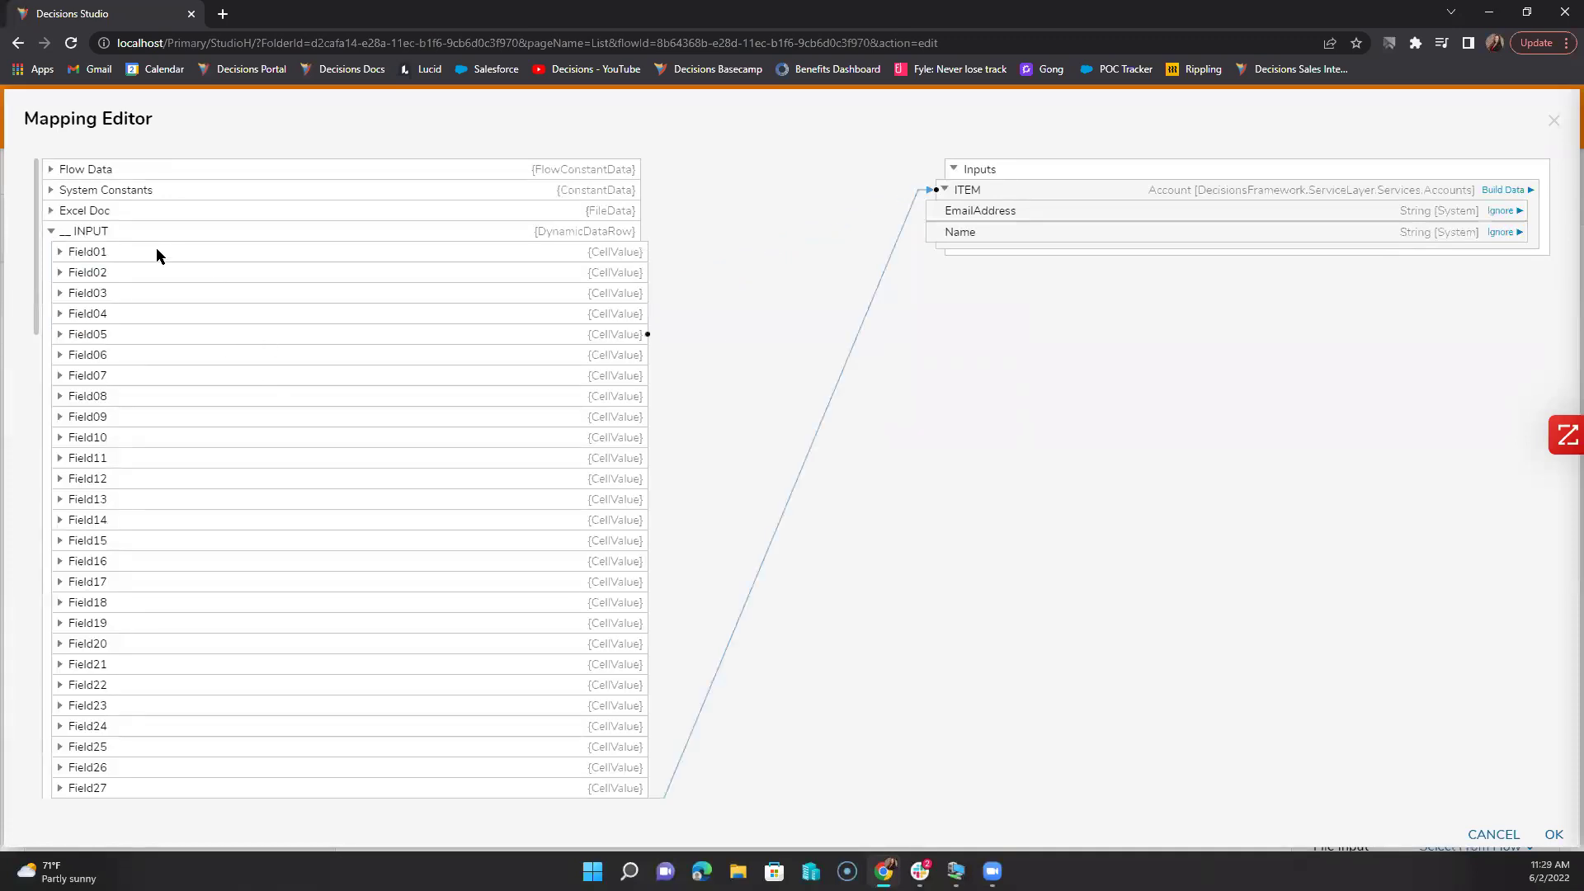
left_click(60, 252)
left_click_drag(155, 516, 933, 228)
left_click(62, 250)
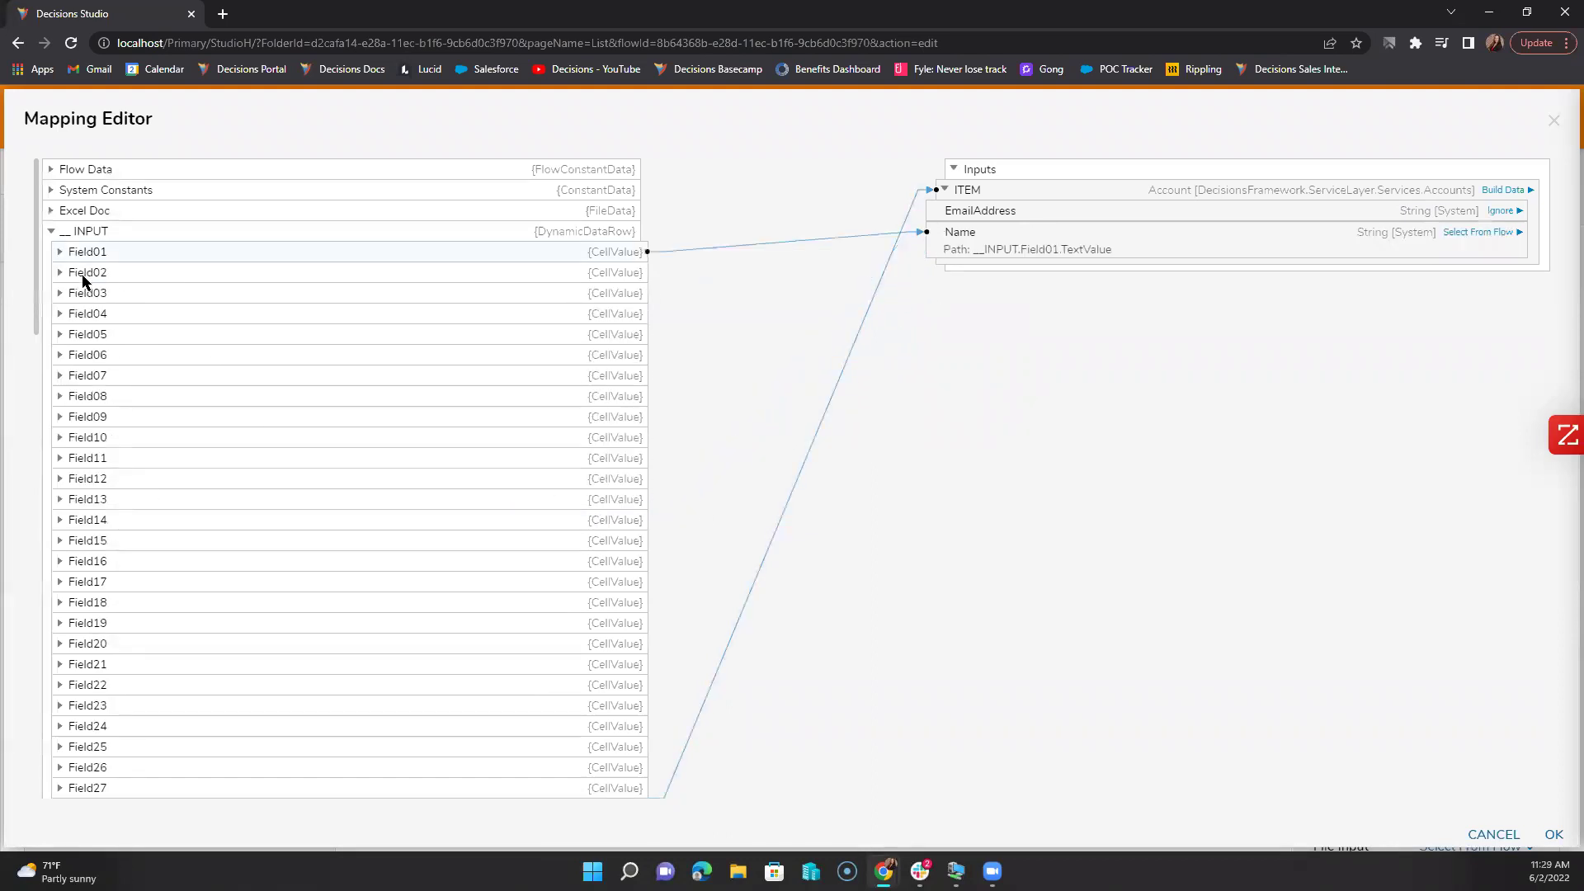
left_click(60, 272)
left_click_drag(215, 539, 948, 213)
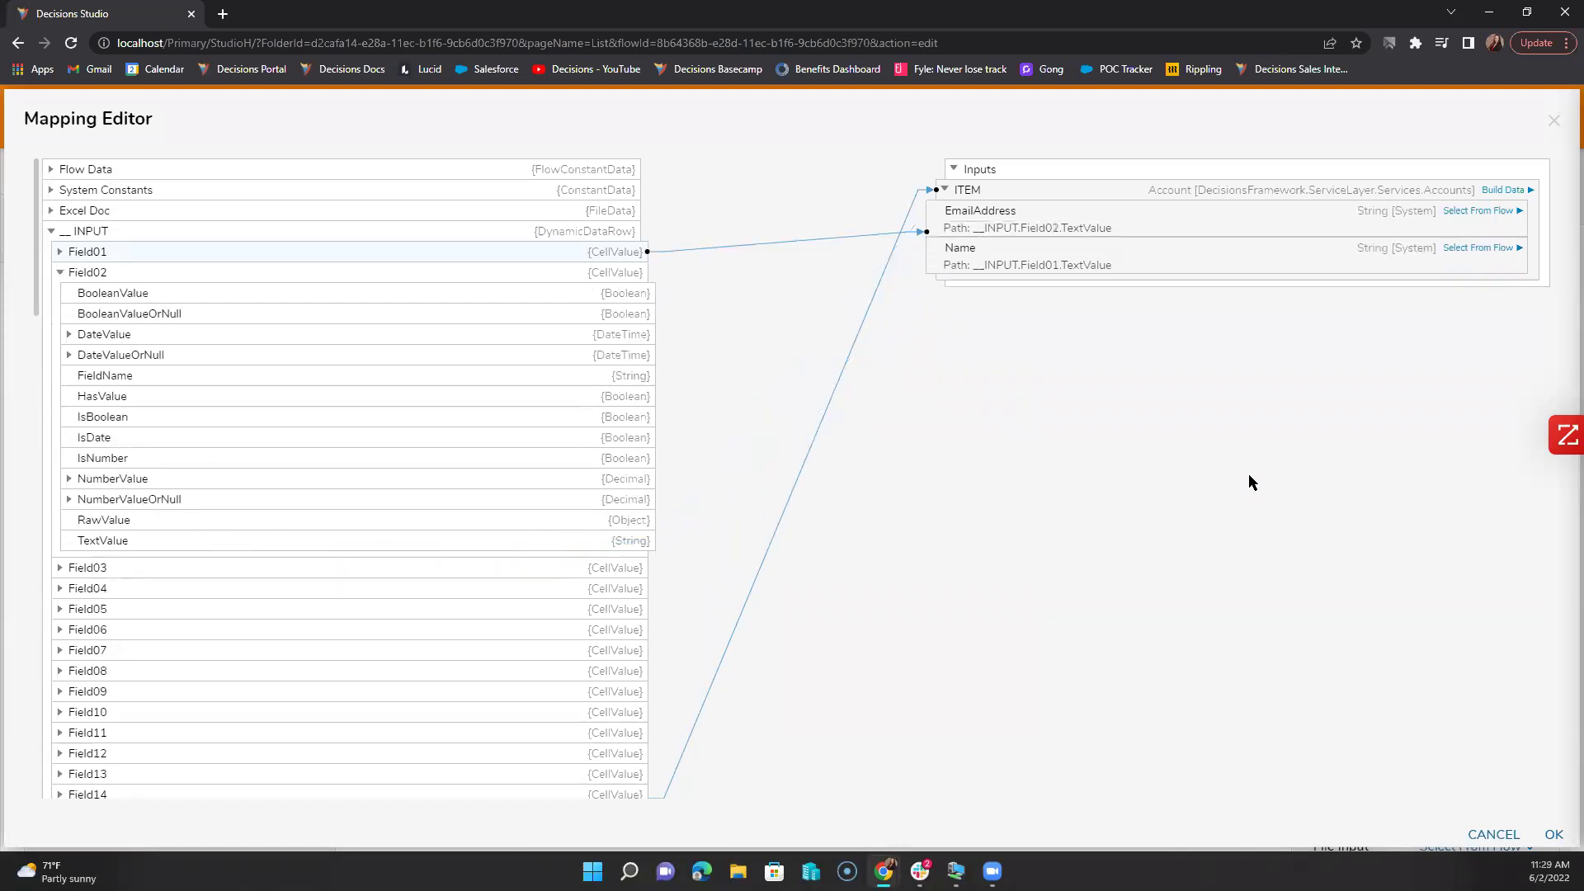
left_click(1551, 834)
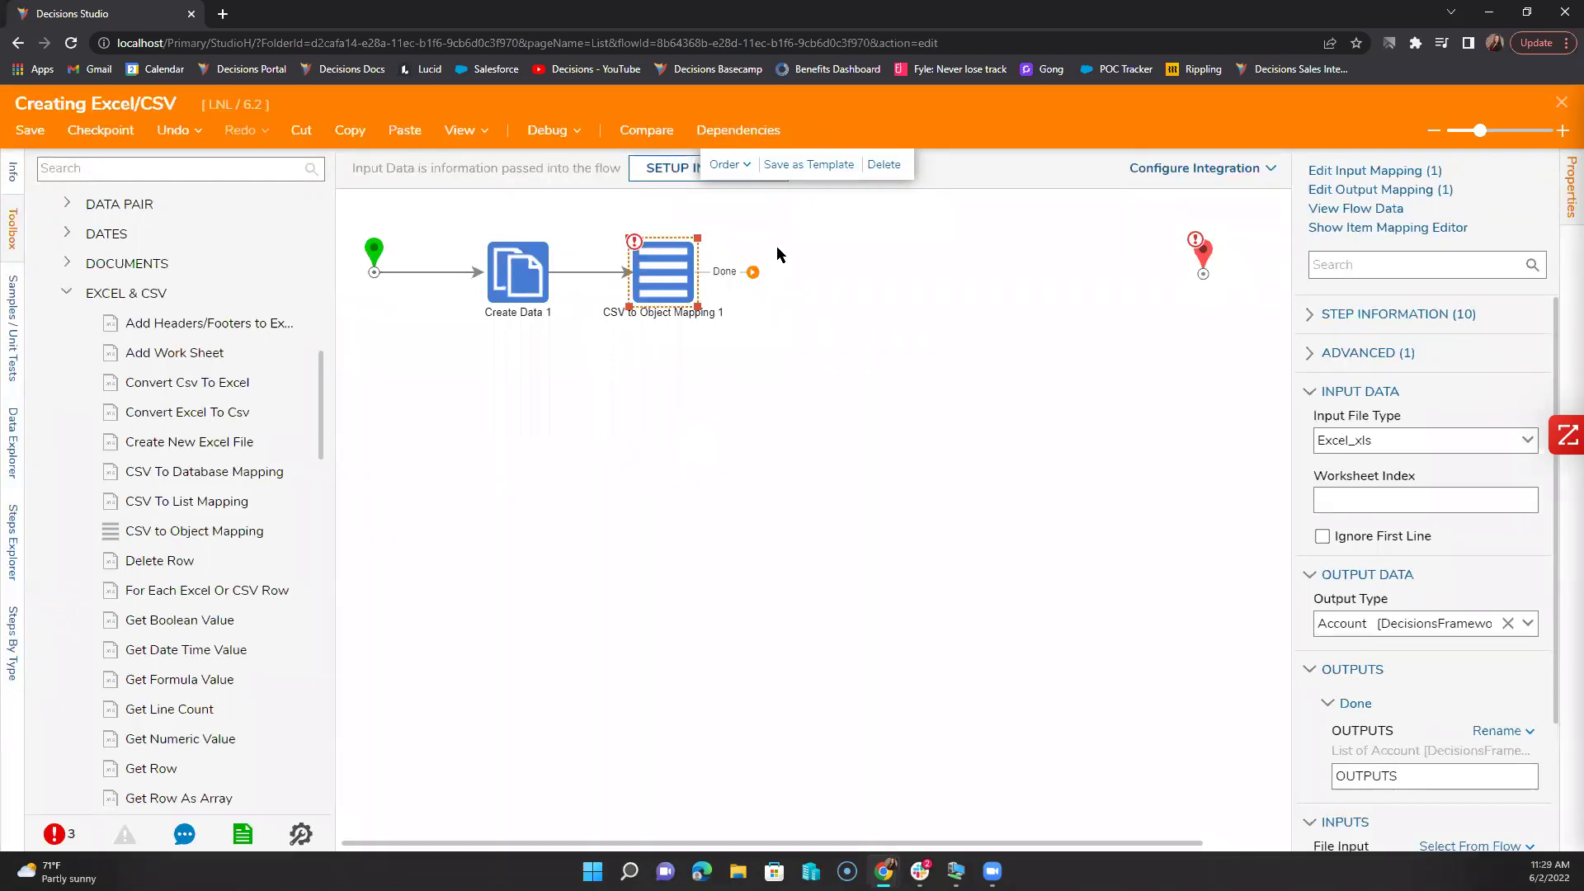
Step: Drag AccountService's AddNewAccount from Integration > Internal Services onto the canvas after CSV to Object Mapping 1
scroll(201, 643, "down", 15)
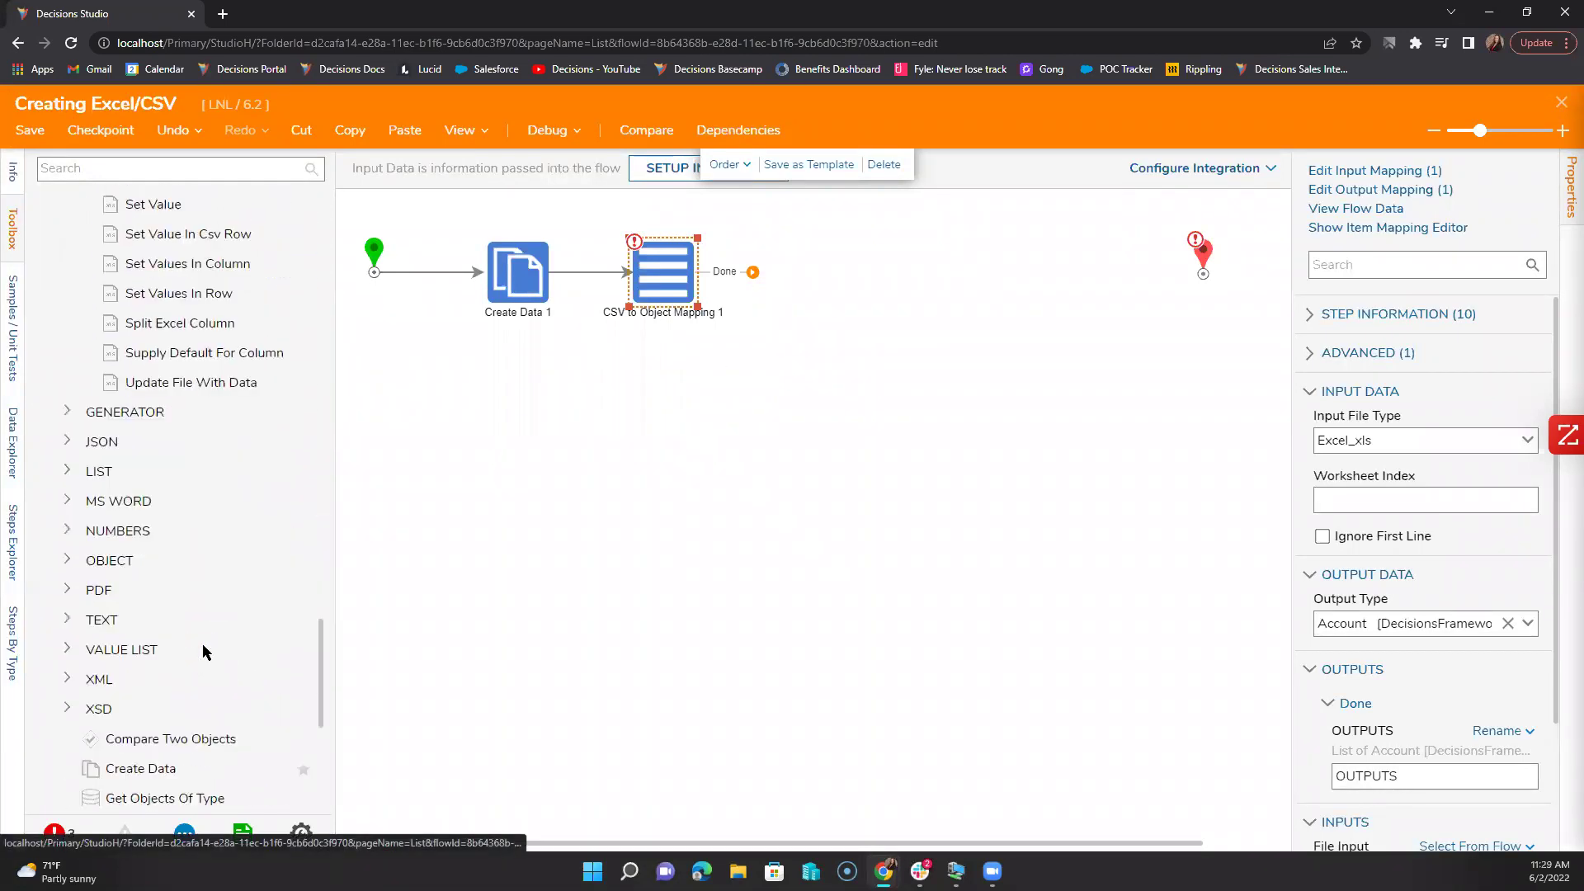
scroll(202, 643, "down", 5)
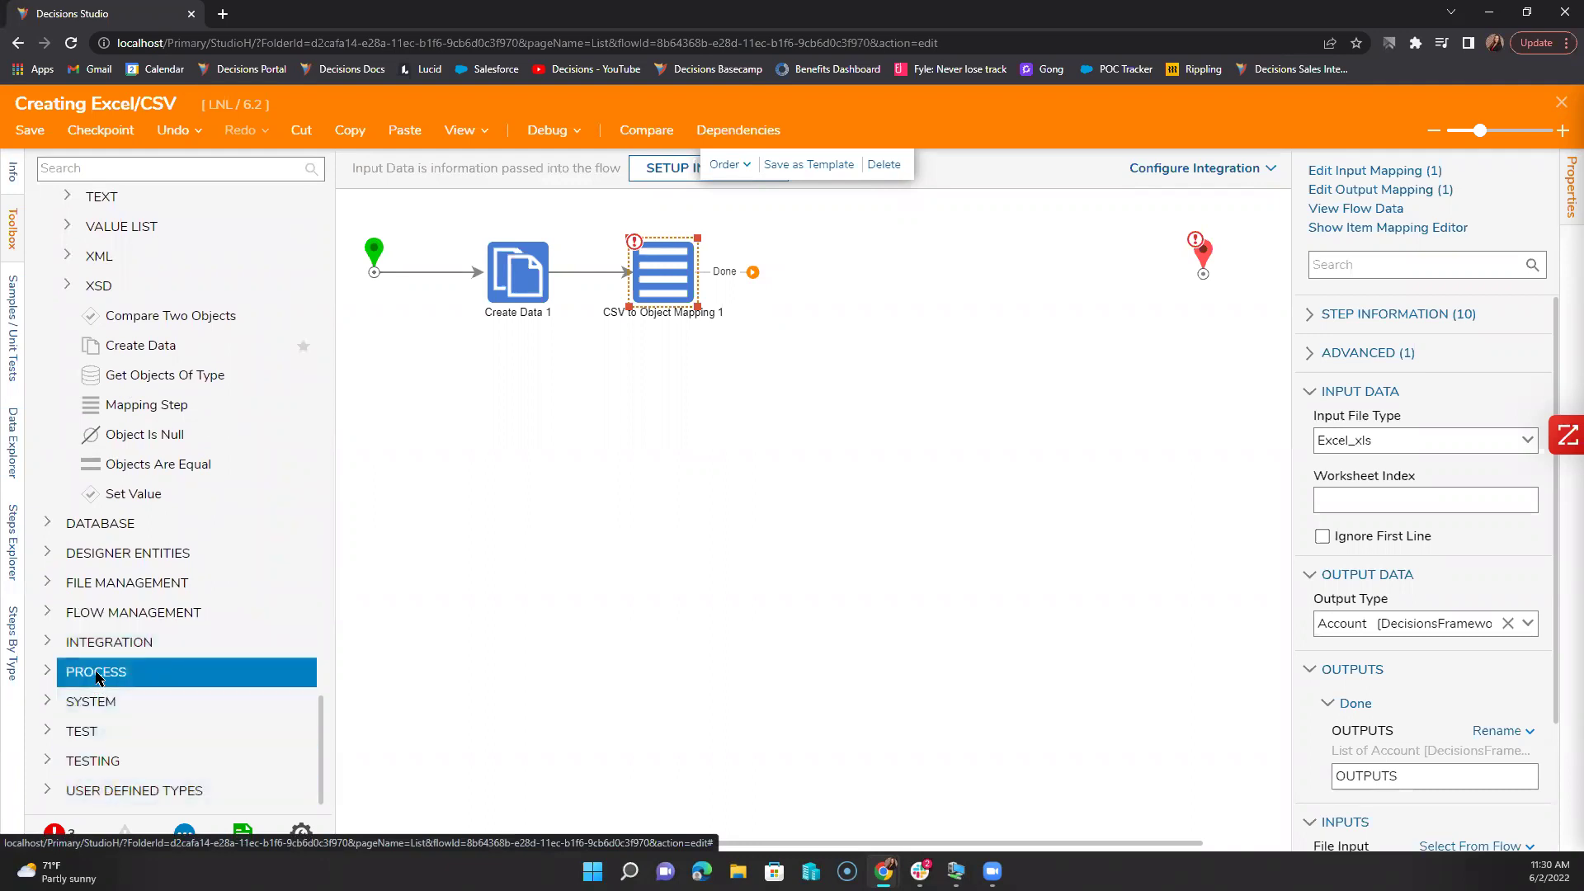
left_click(48, 641)
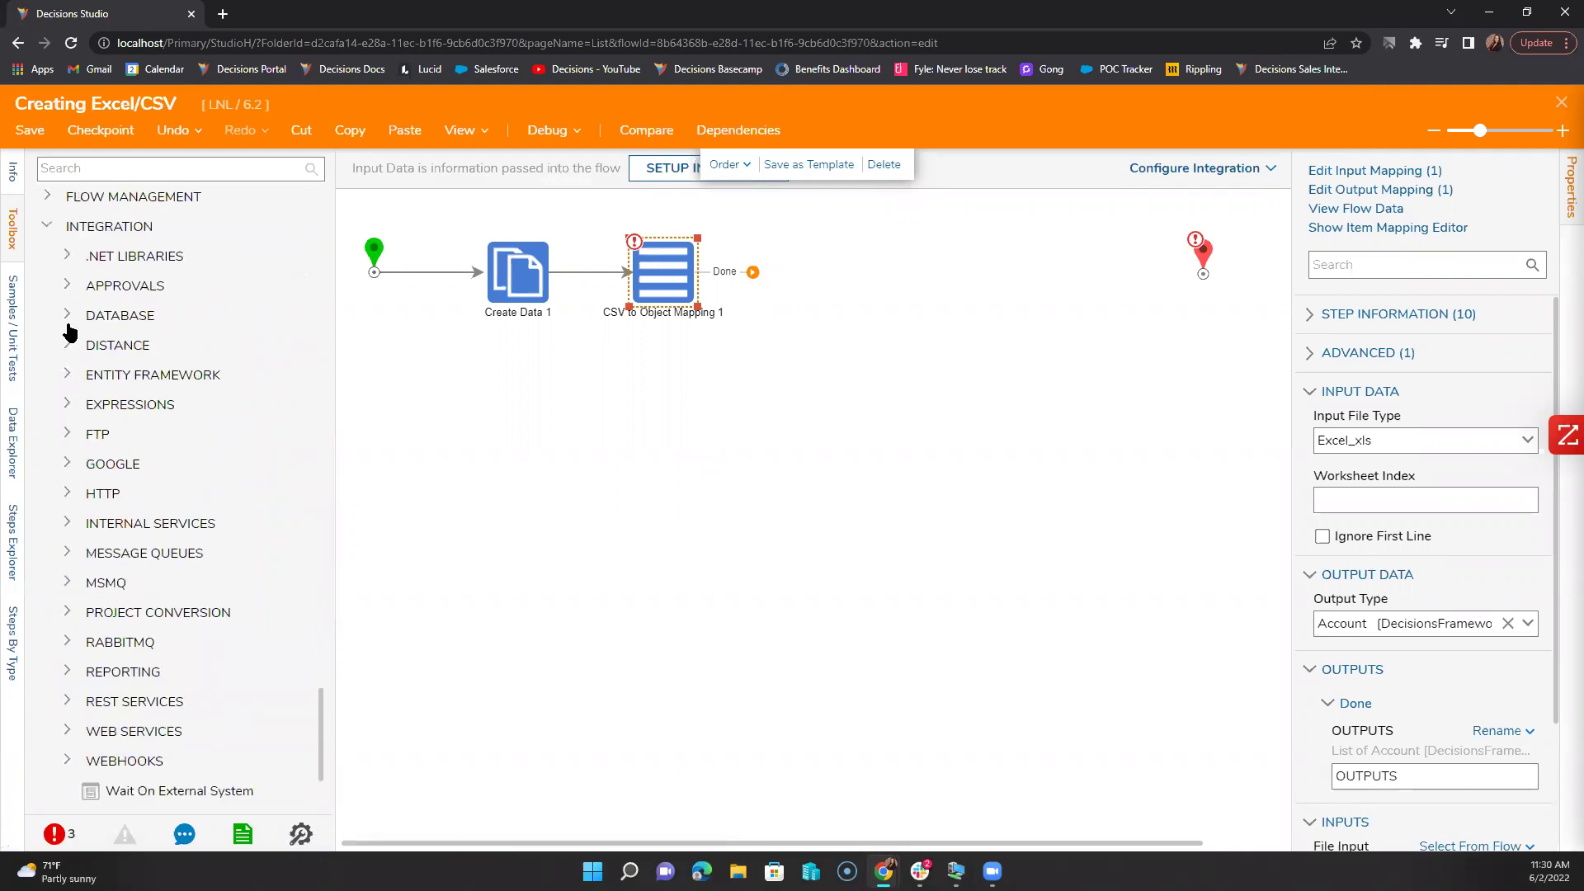
left_click(69, 523)
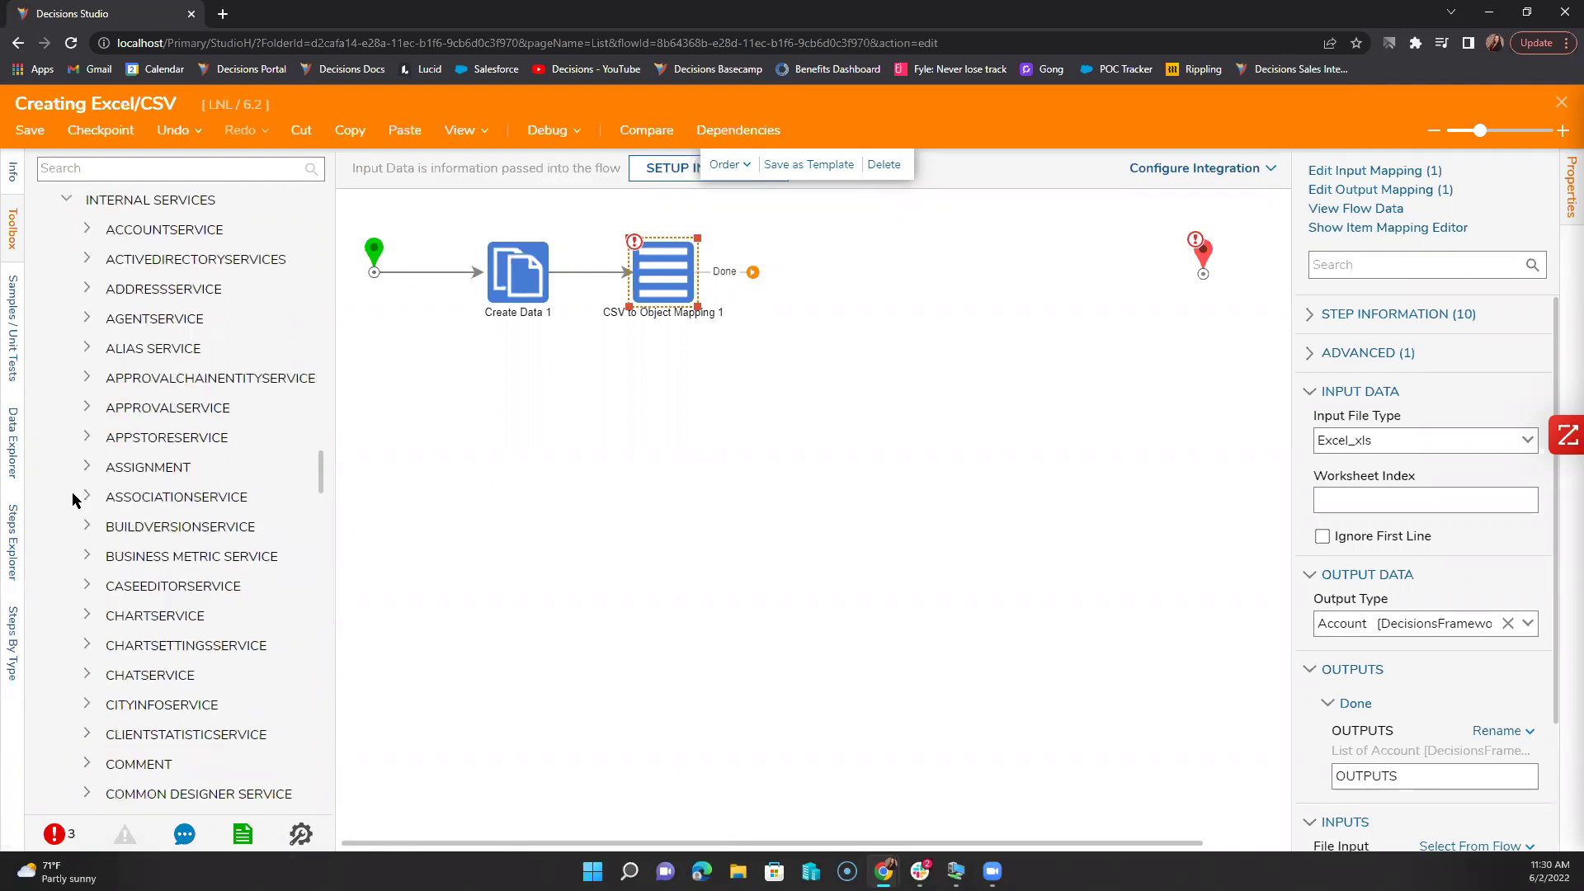
left_click(86, 231)
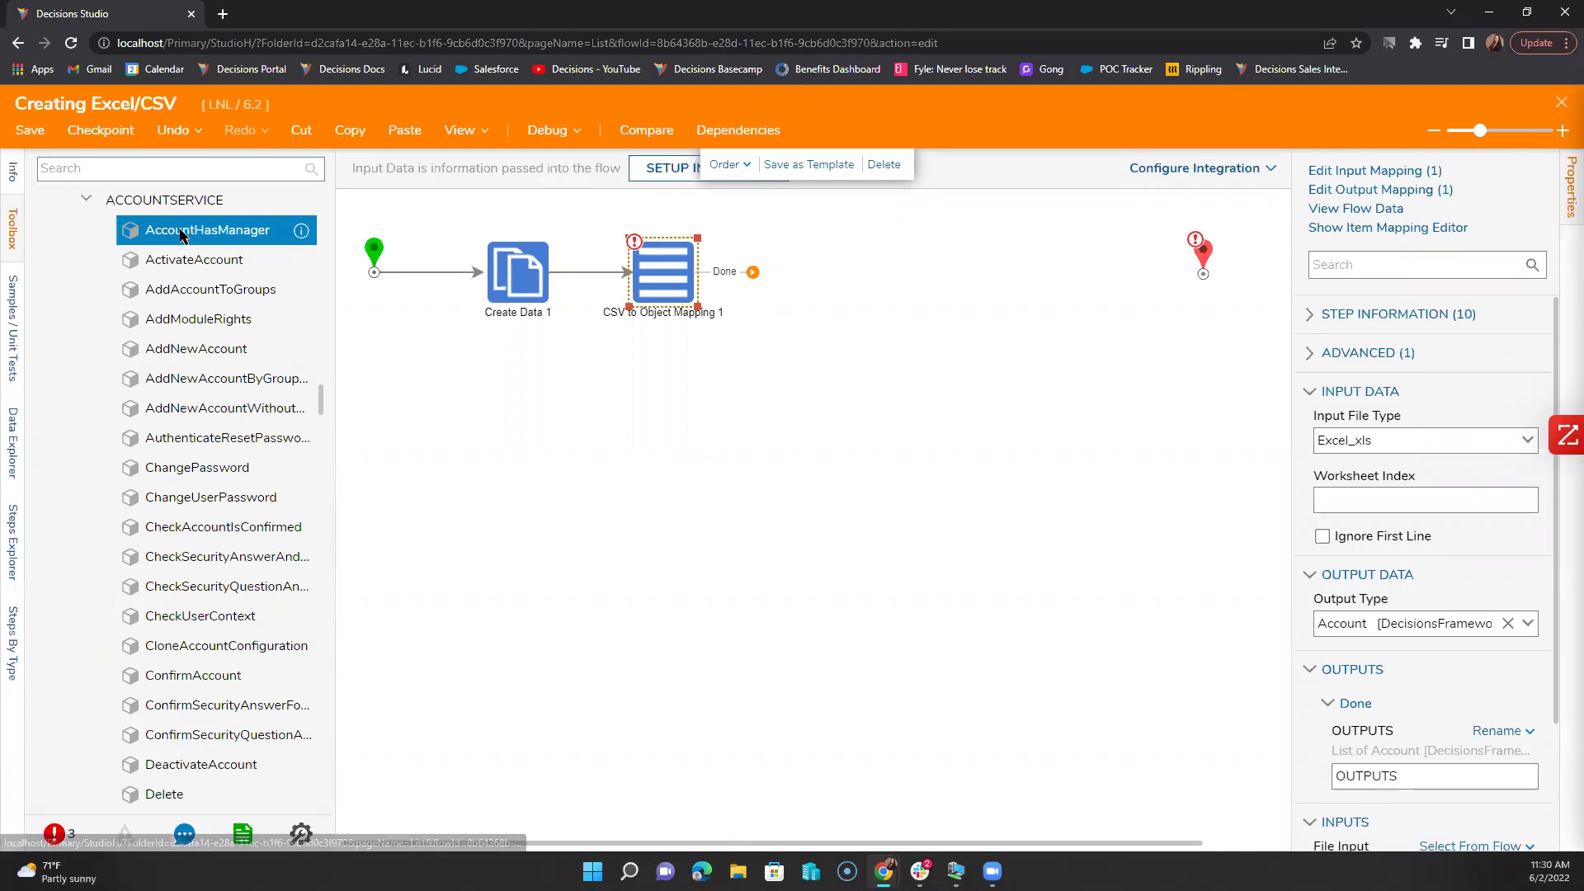
left_click_drag(206, 348, 844, 274)
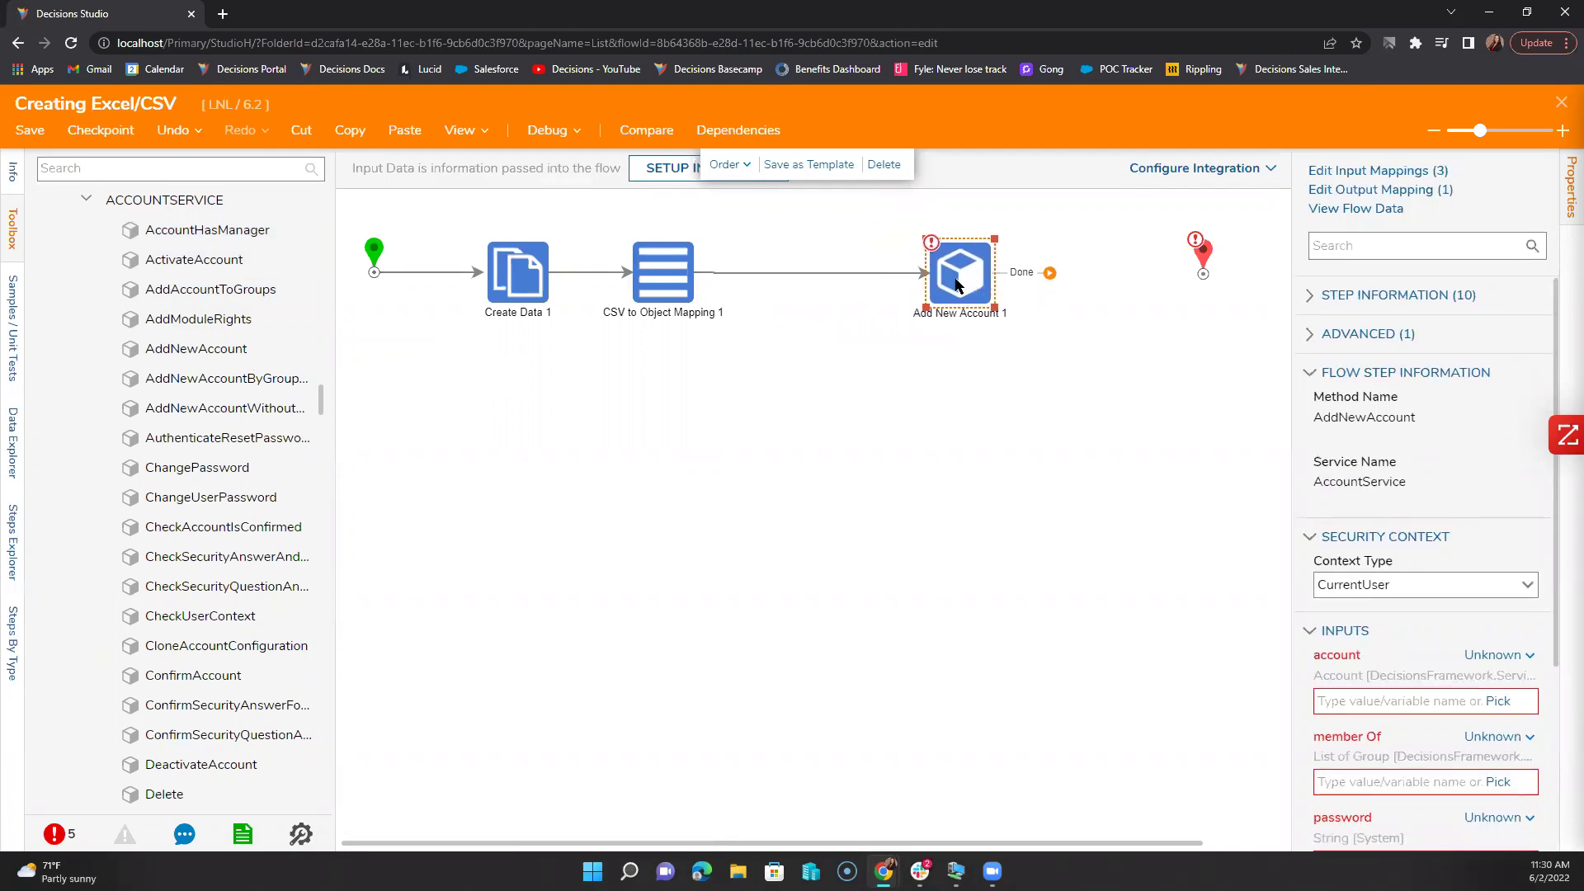
scroll(93, 573, "up", 20)
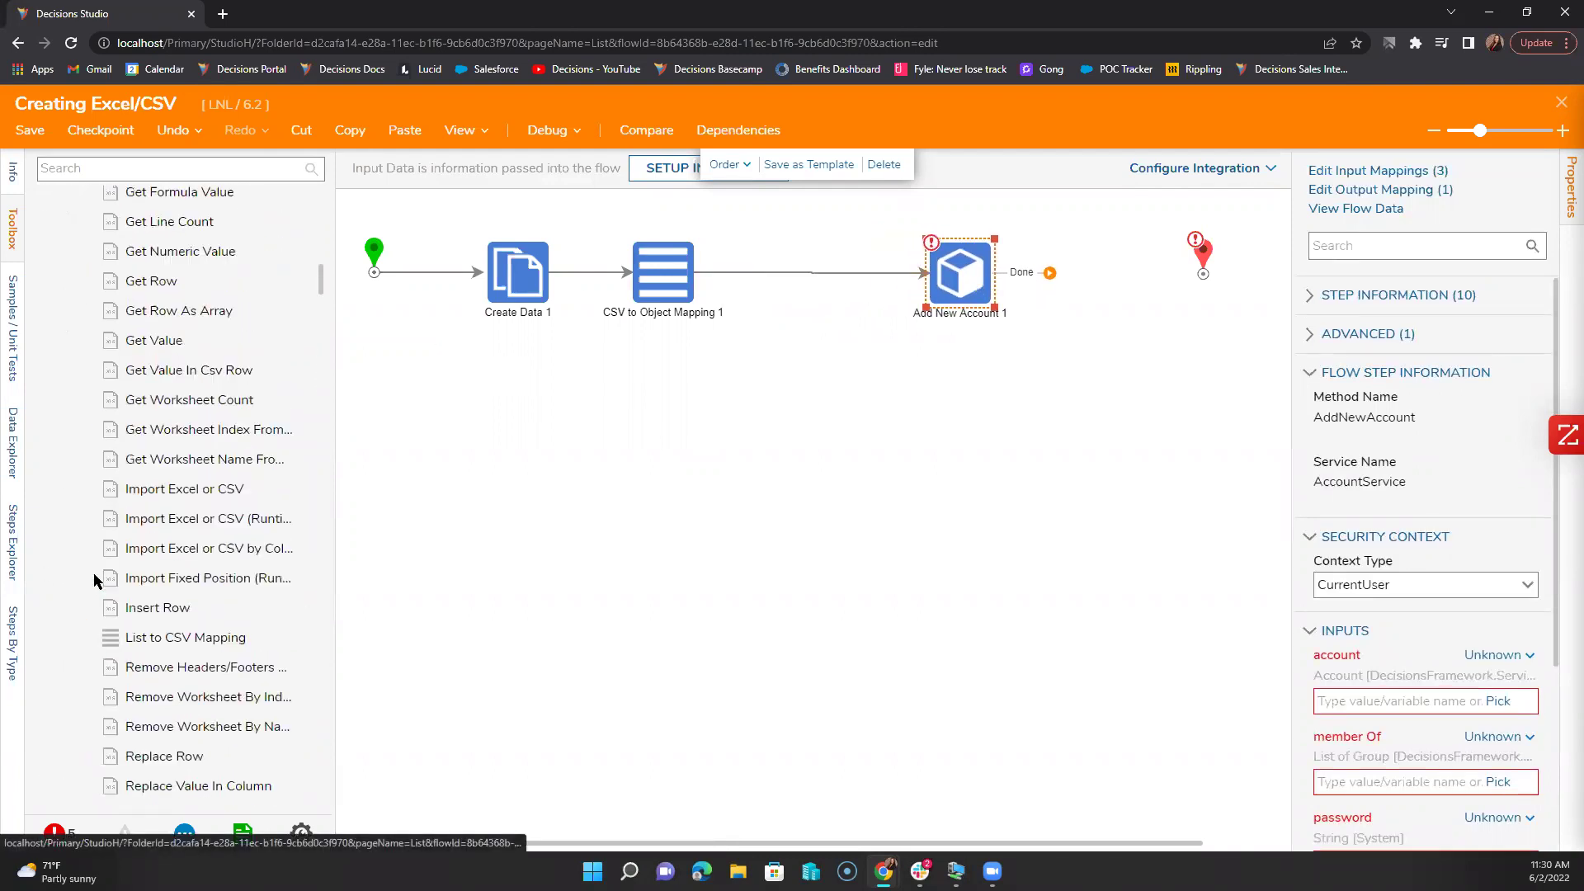
scroll(94, 576, "up", 5)
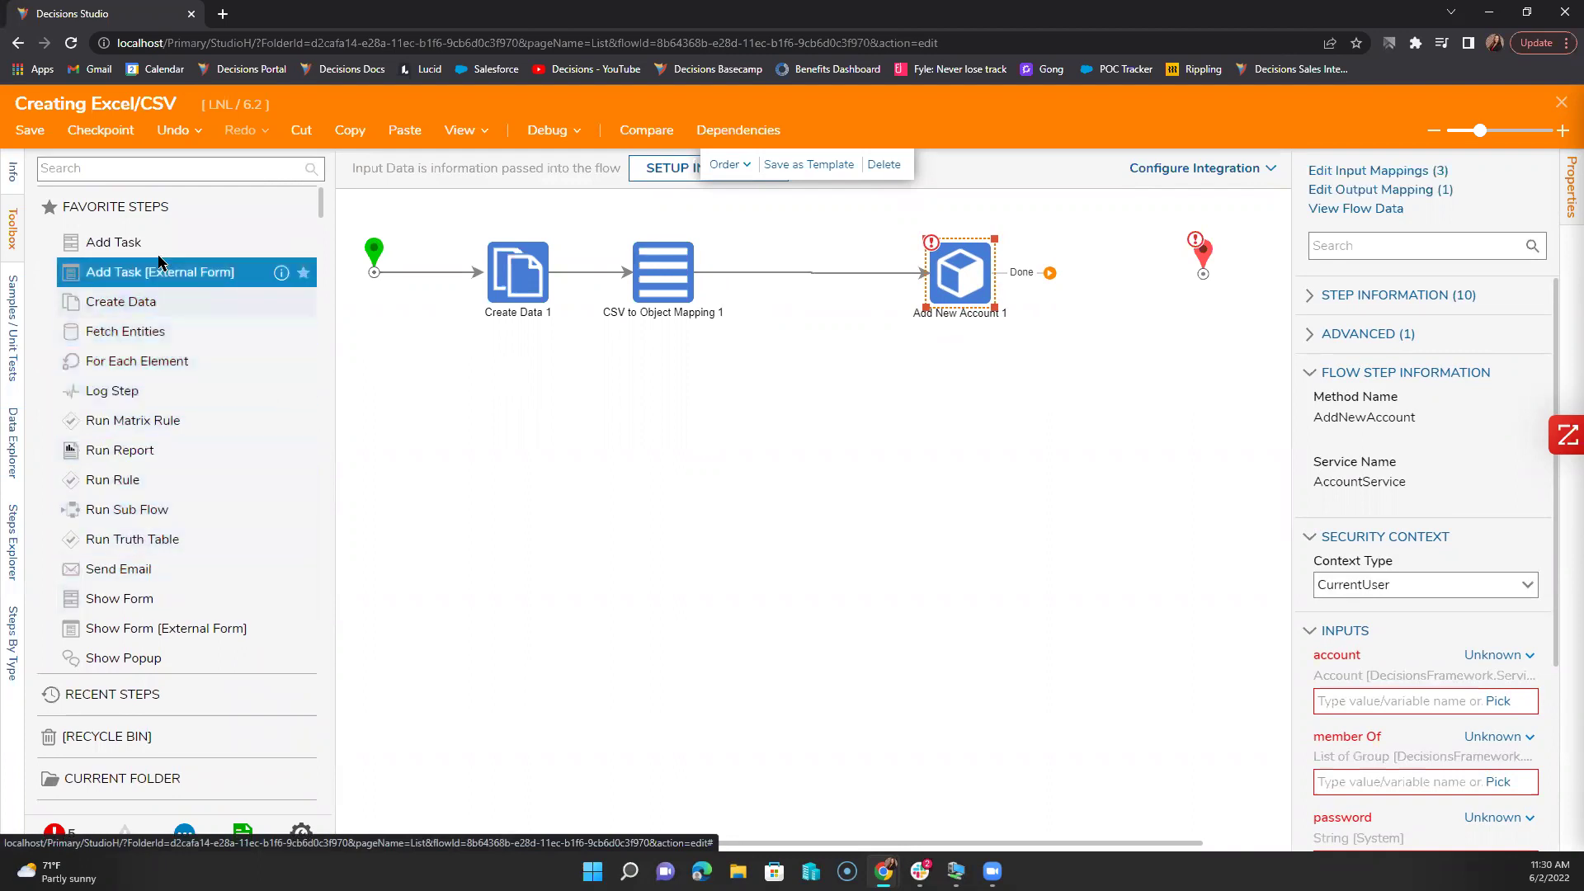
left_click(139, 168)
Step: Insert a ForEach Step from Flow Management > Iteration before Add New Account 1
type("fo")
key("BackSpace")
key("BackSpace")
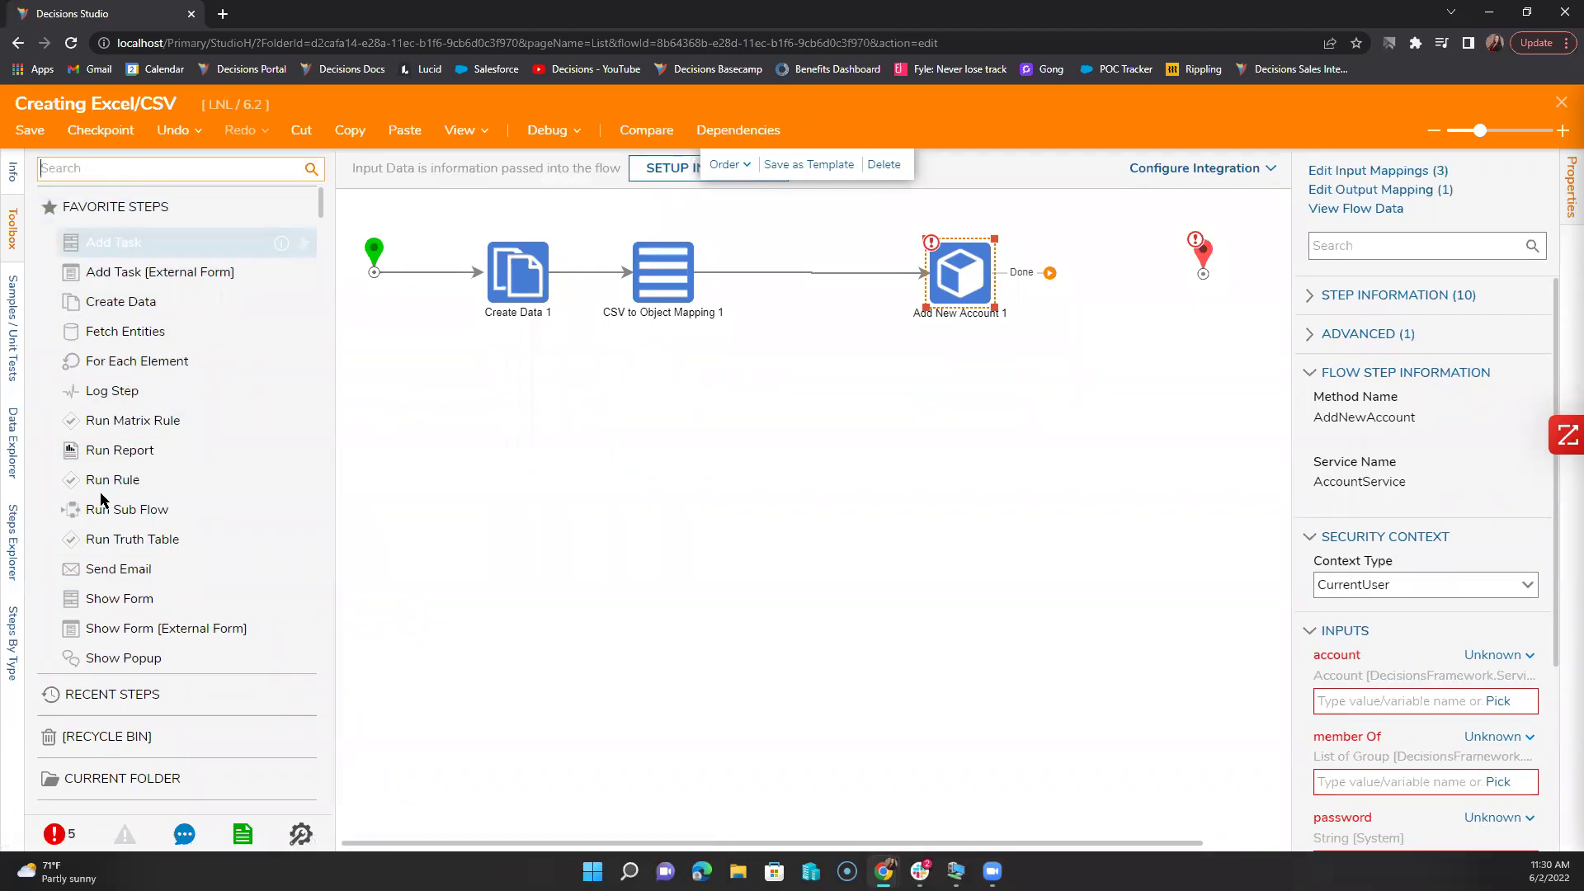
scroll(106, 505, "down", 8)
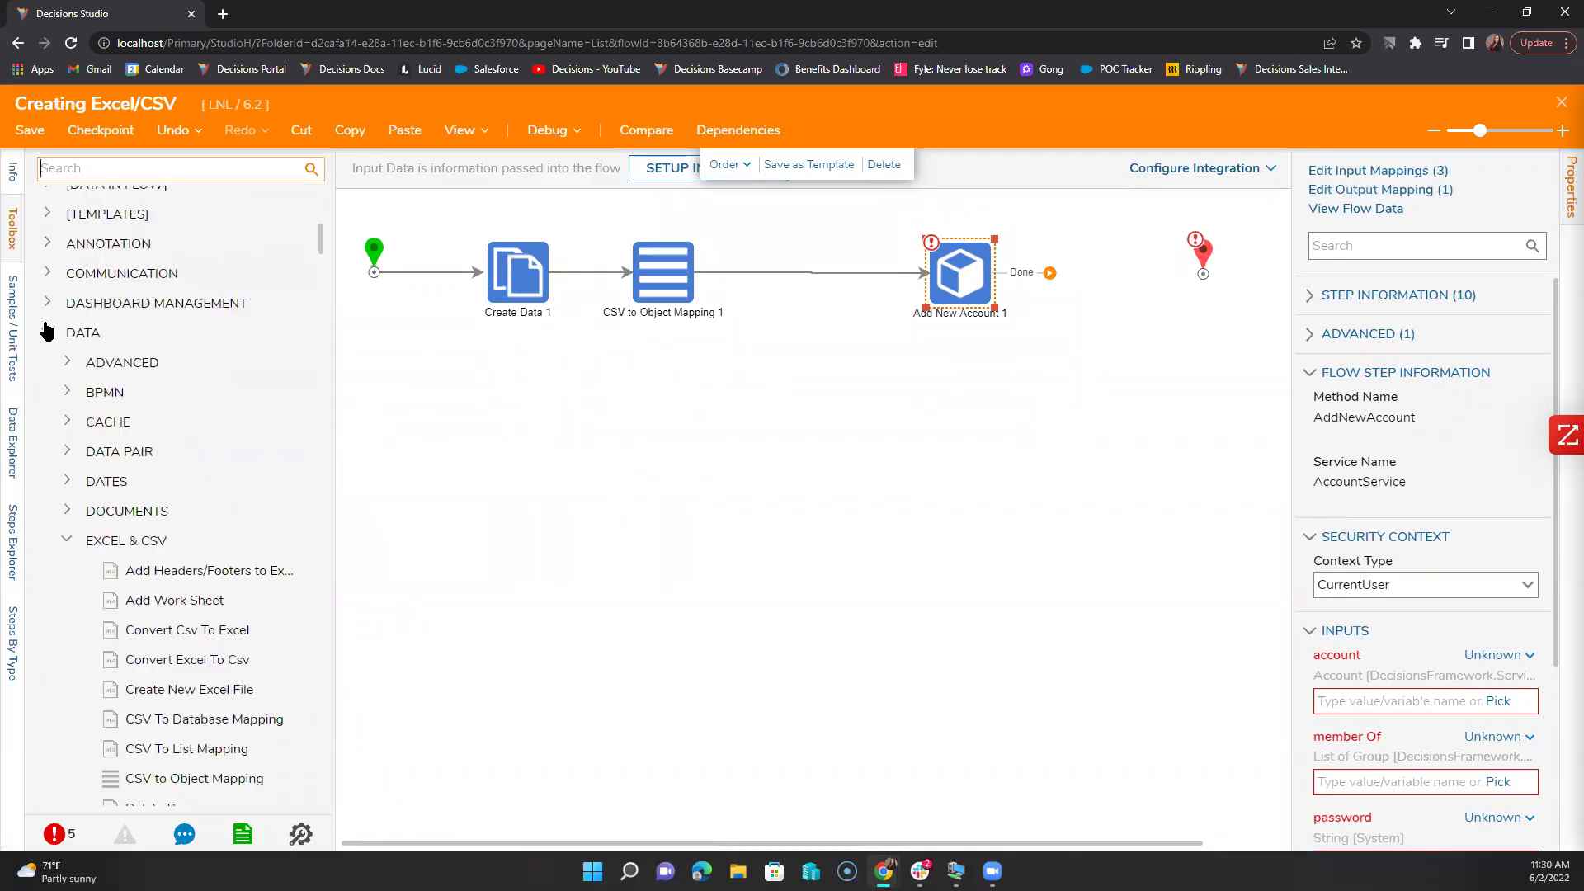
left_click(47, 332)
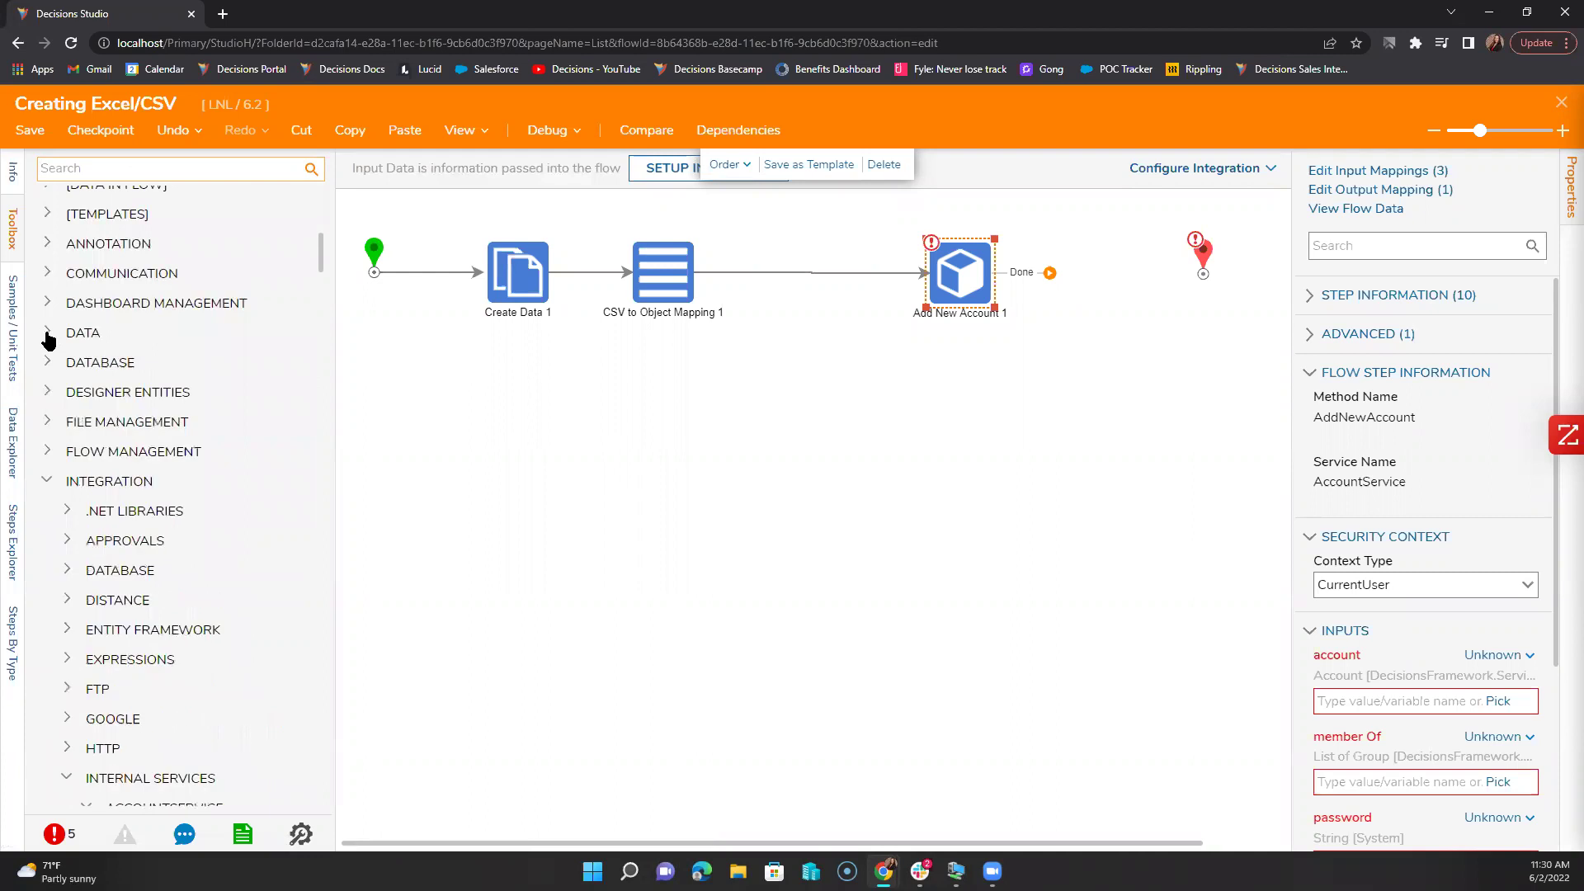
left_click(47, 451)
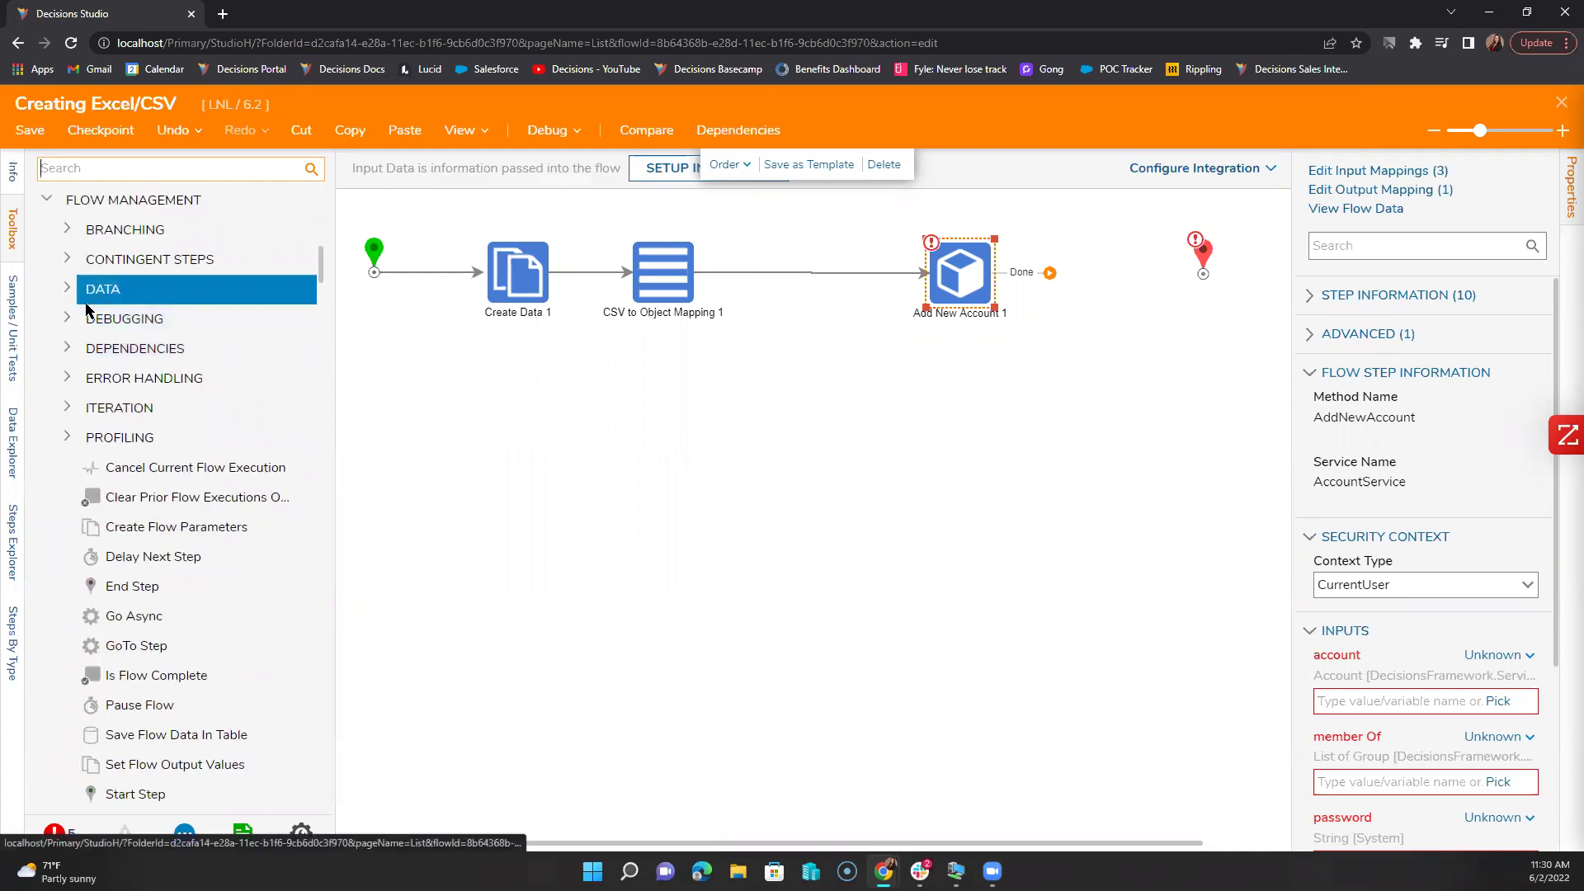
left_click(67, 408)
left_click_drag(150, 264, 816, 281)
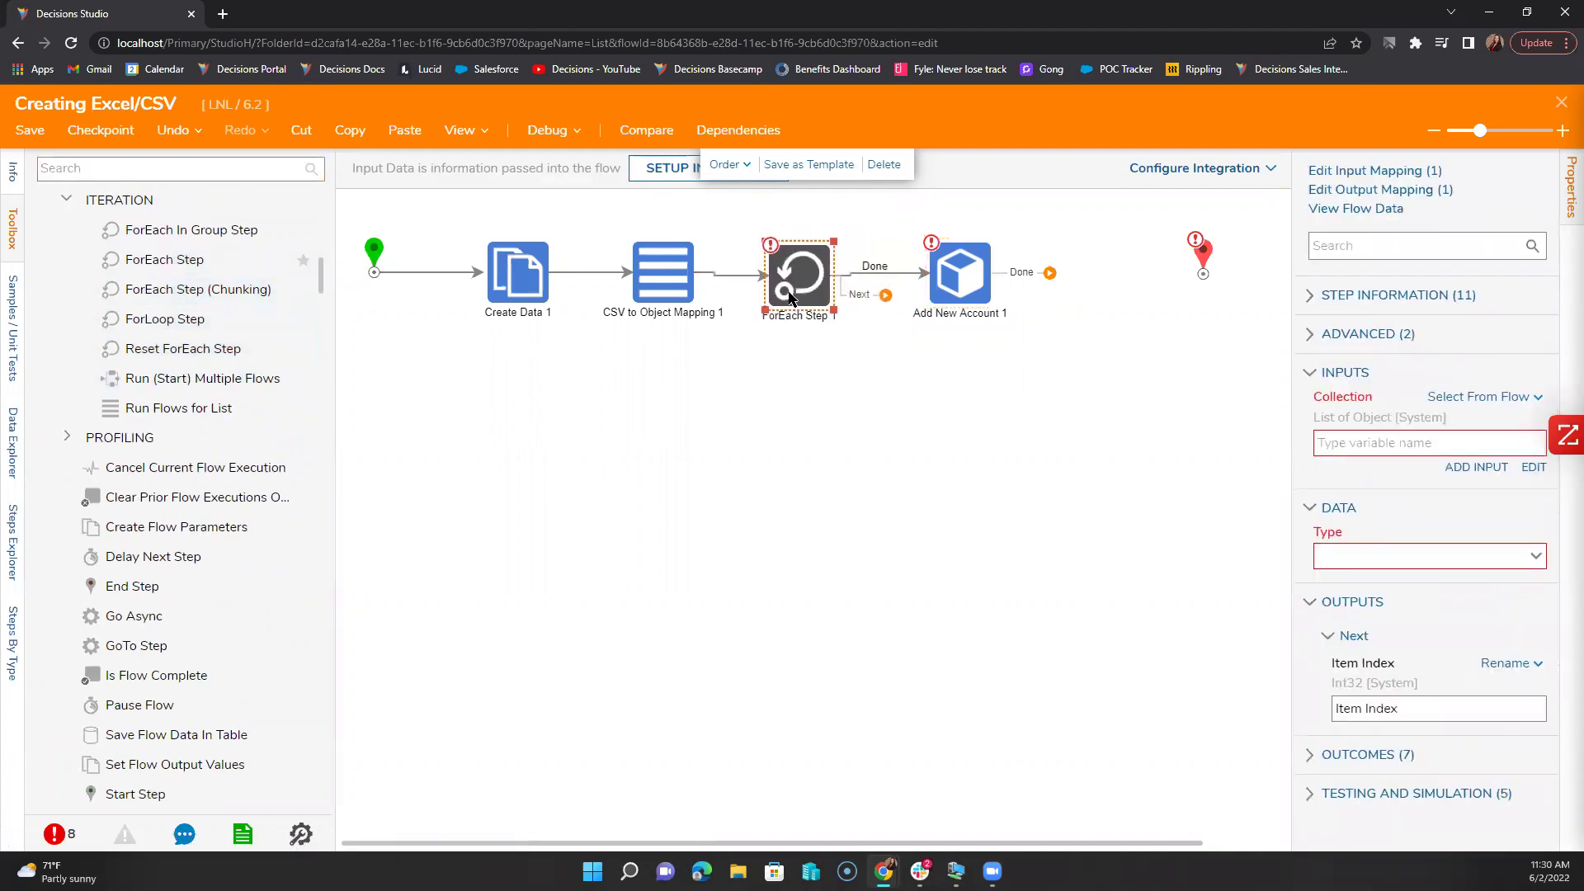
Step: Wire ForEach Done to End, Next to Add New Account 1, and loop the account step back
mouse_move(924, 272)
left_mouse_down()
mouse_move(884, 294)
mouse_move(949, 277)
left_mouse_up()
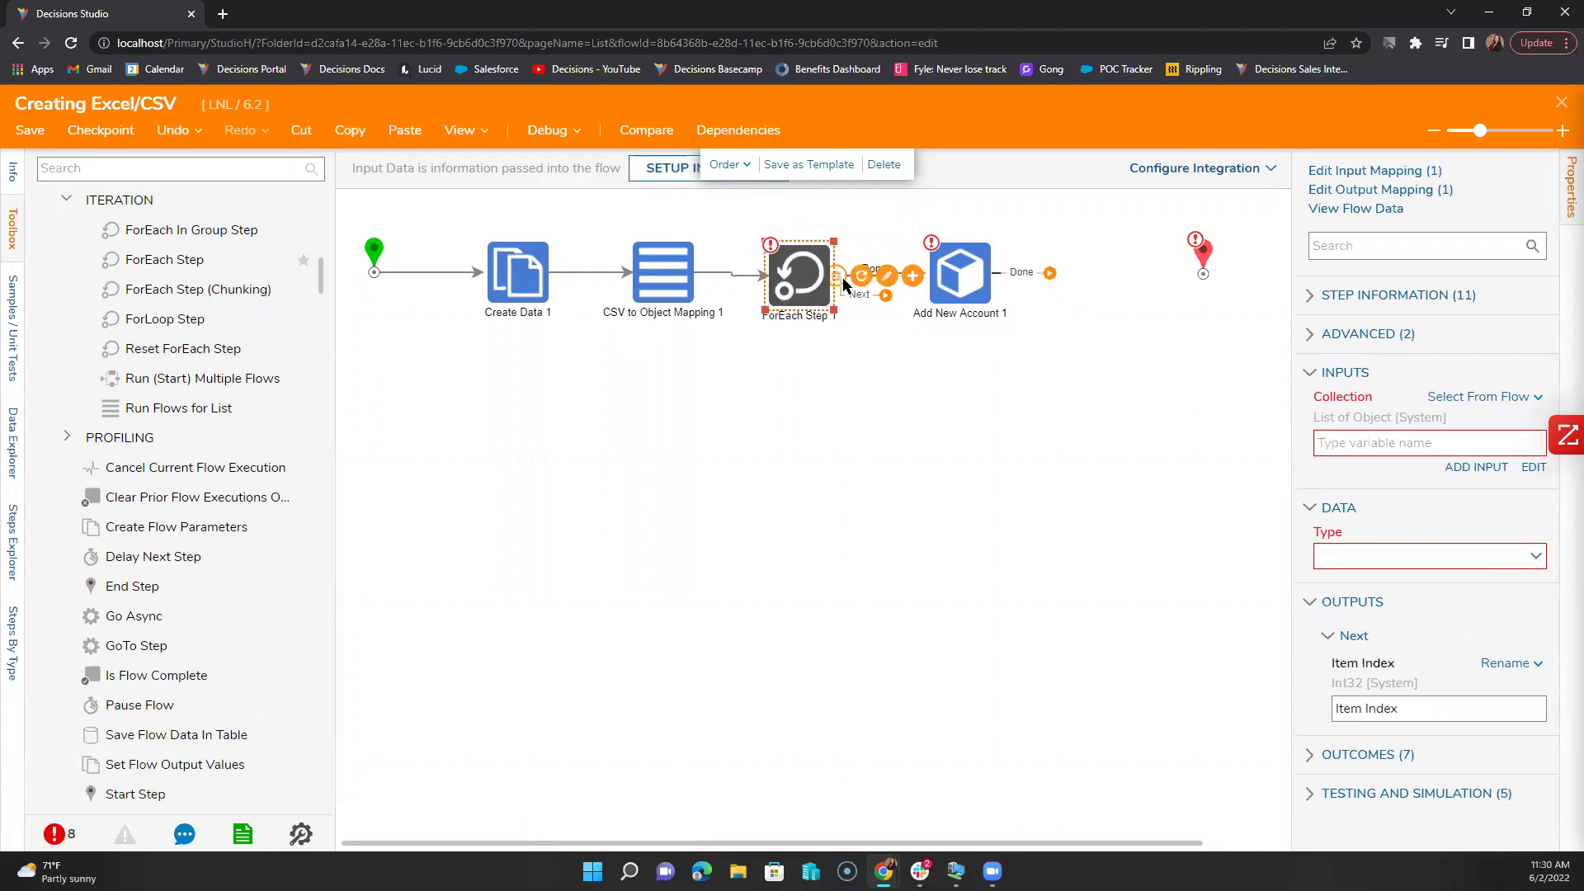
left_click(843, 279)
left_click_drag(1202, 258, 760, 408)
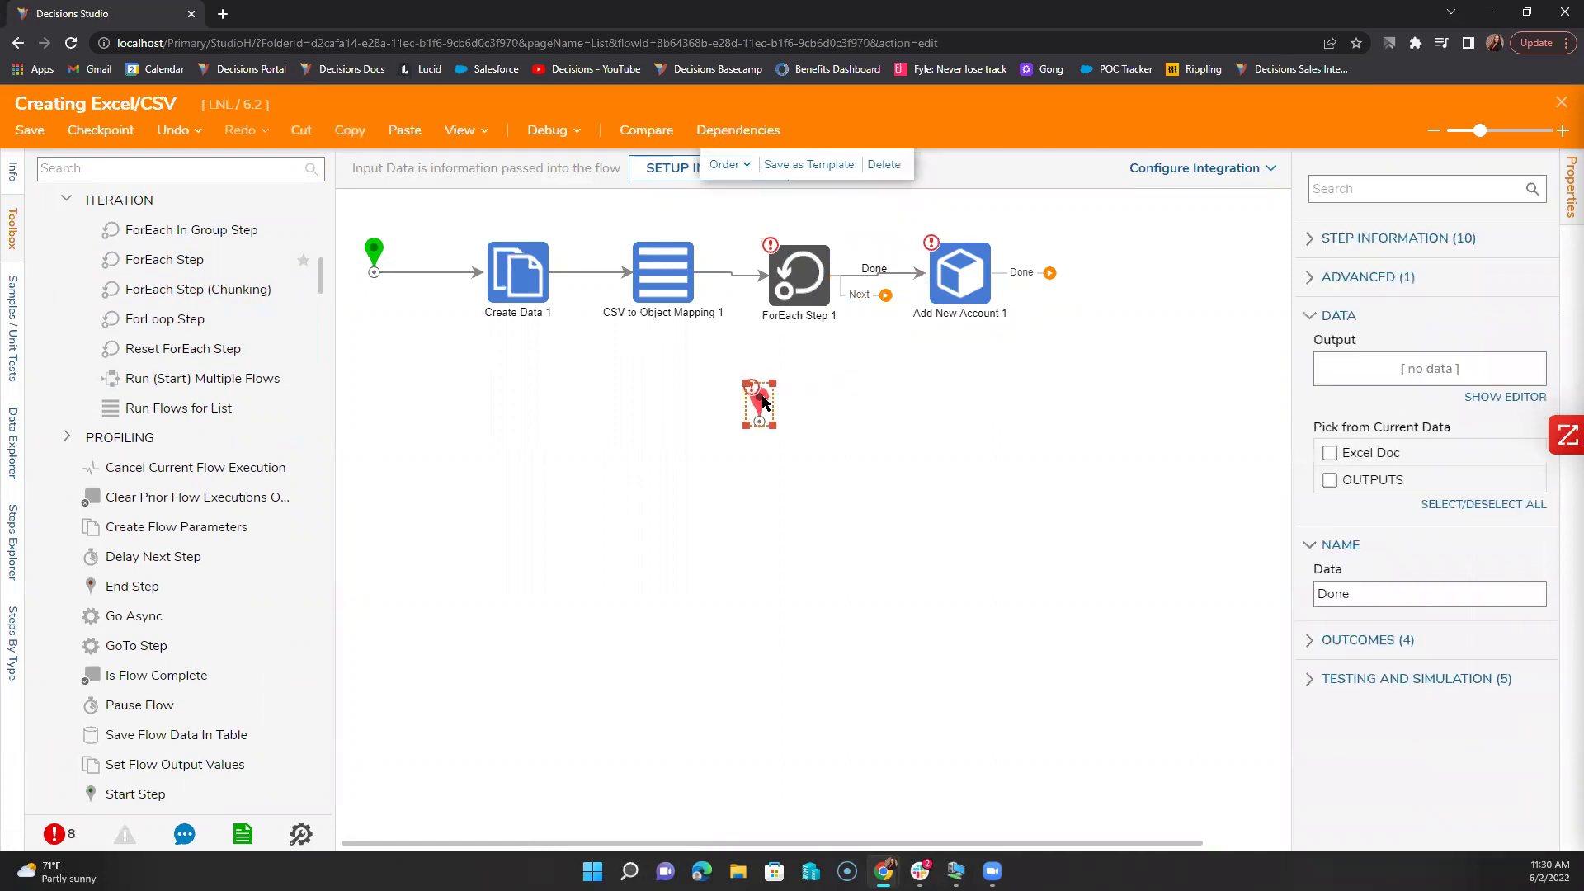
left_click(905, 280)
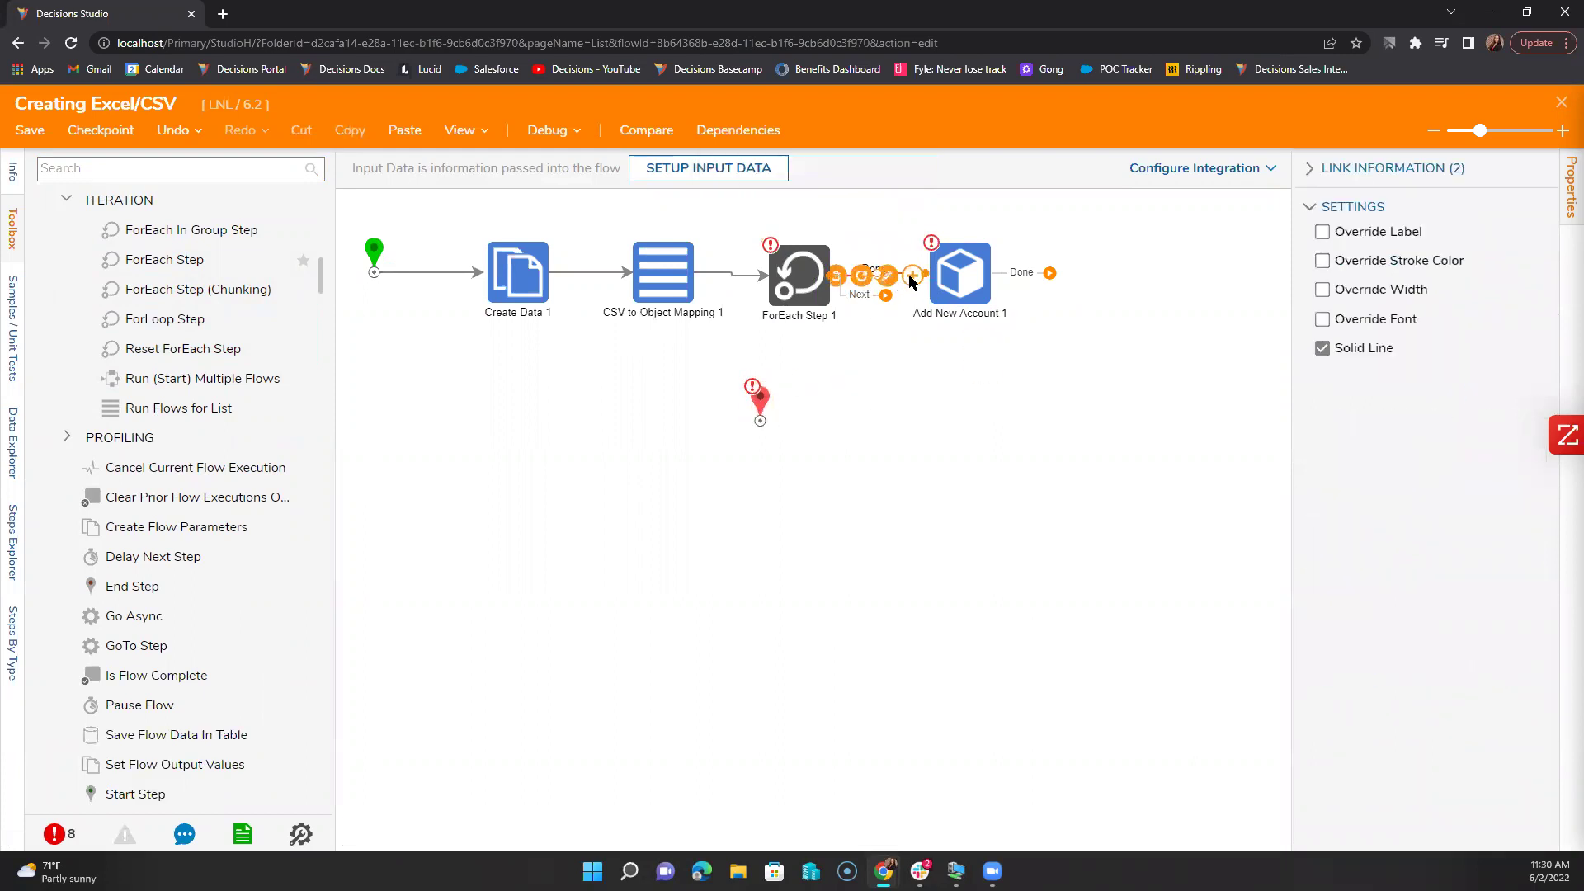
left_click_drag(865, 342, 761, 416)
left_click_drag(886, 299, 928, 279)
left_click_drag(1049, 272, 800, 302)
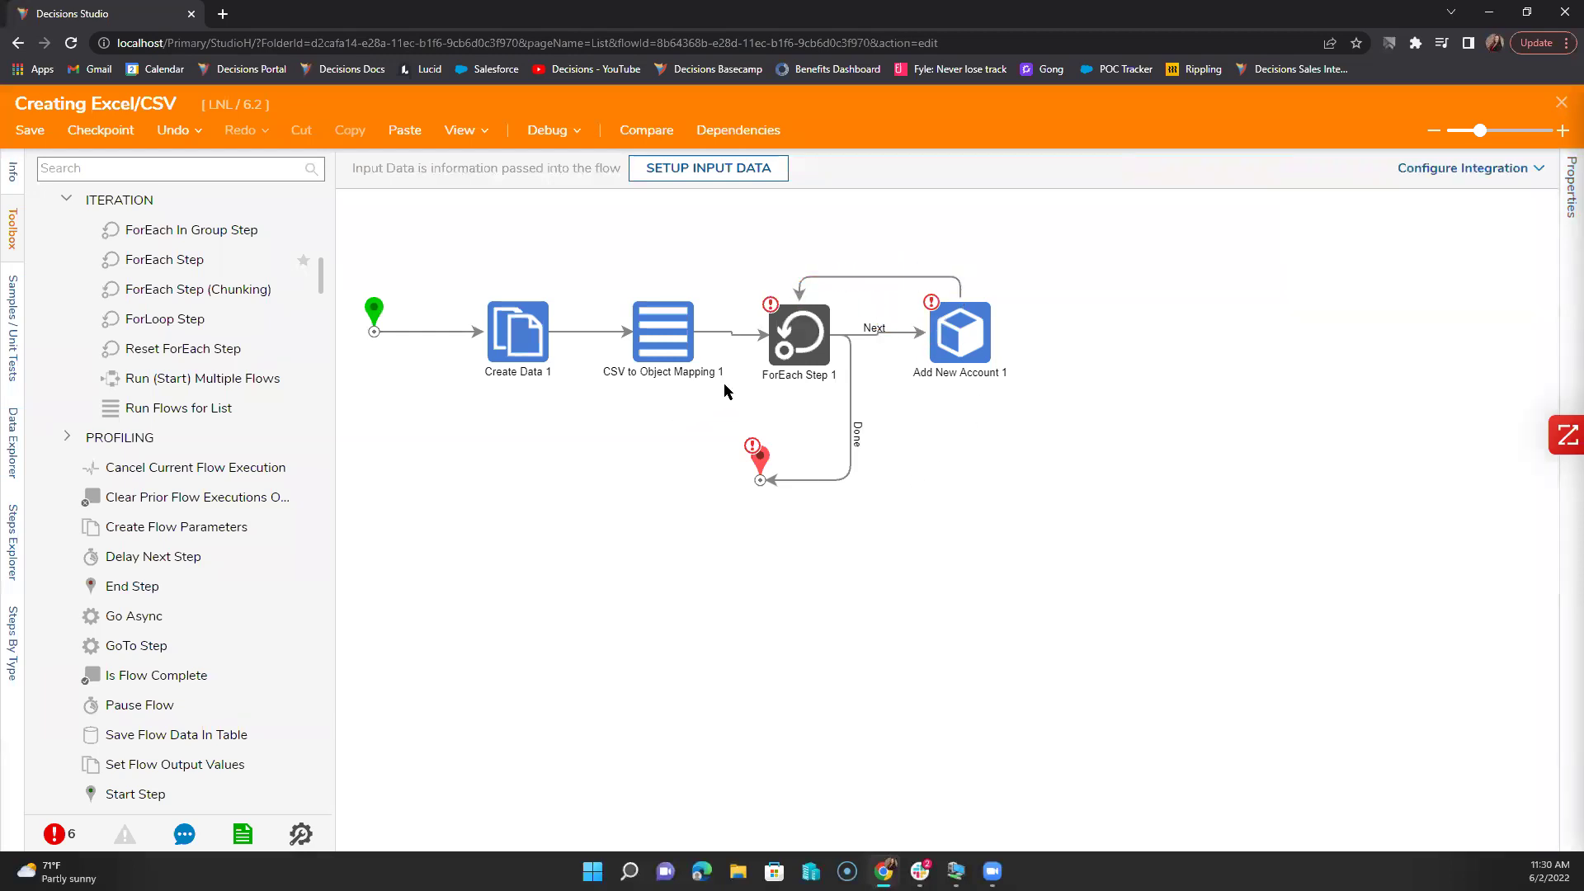
Step: Set ForEach Step 1's Collection to the mapping's OUTPUTS account list
left_click(796, 338)
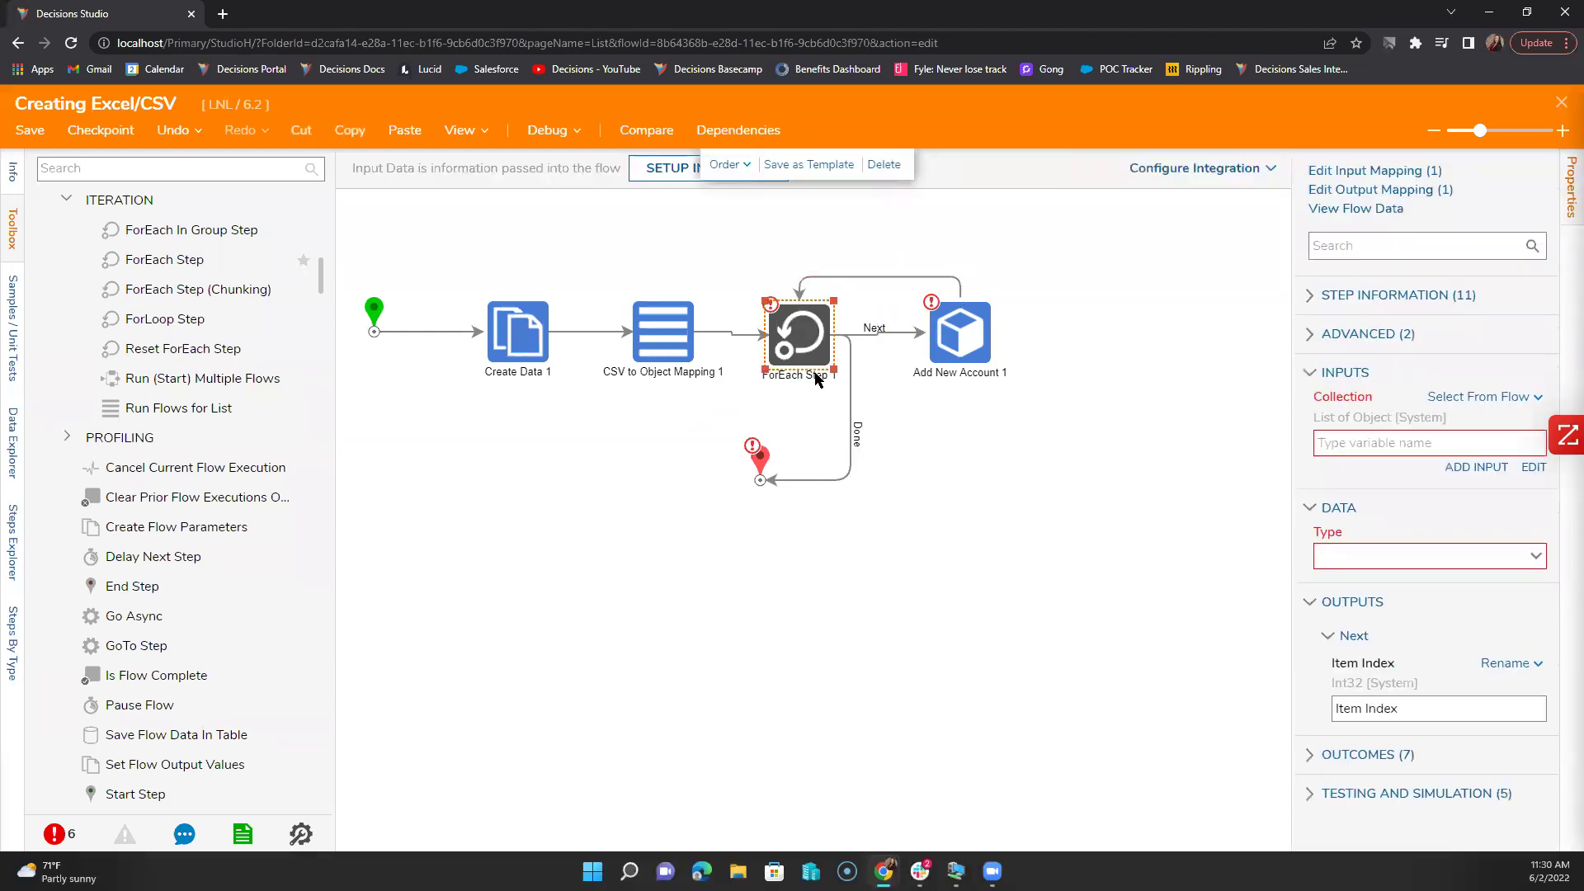
left_click(648, 334)
scroll(1374, 685, "down", 3)
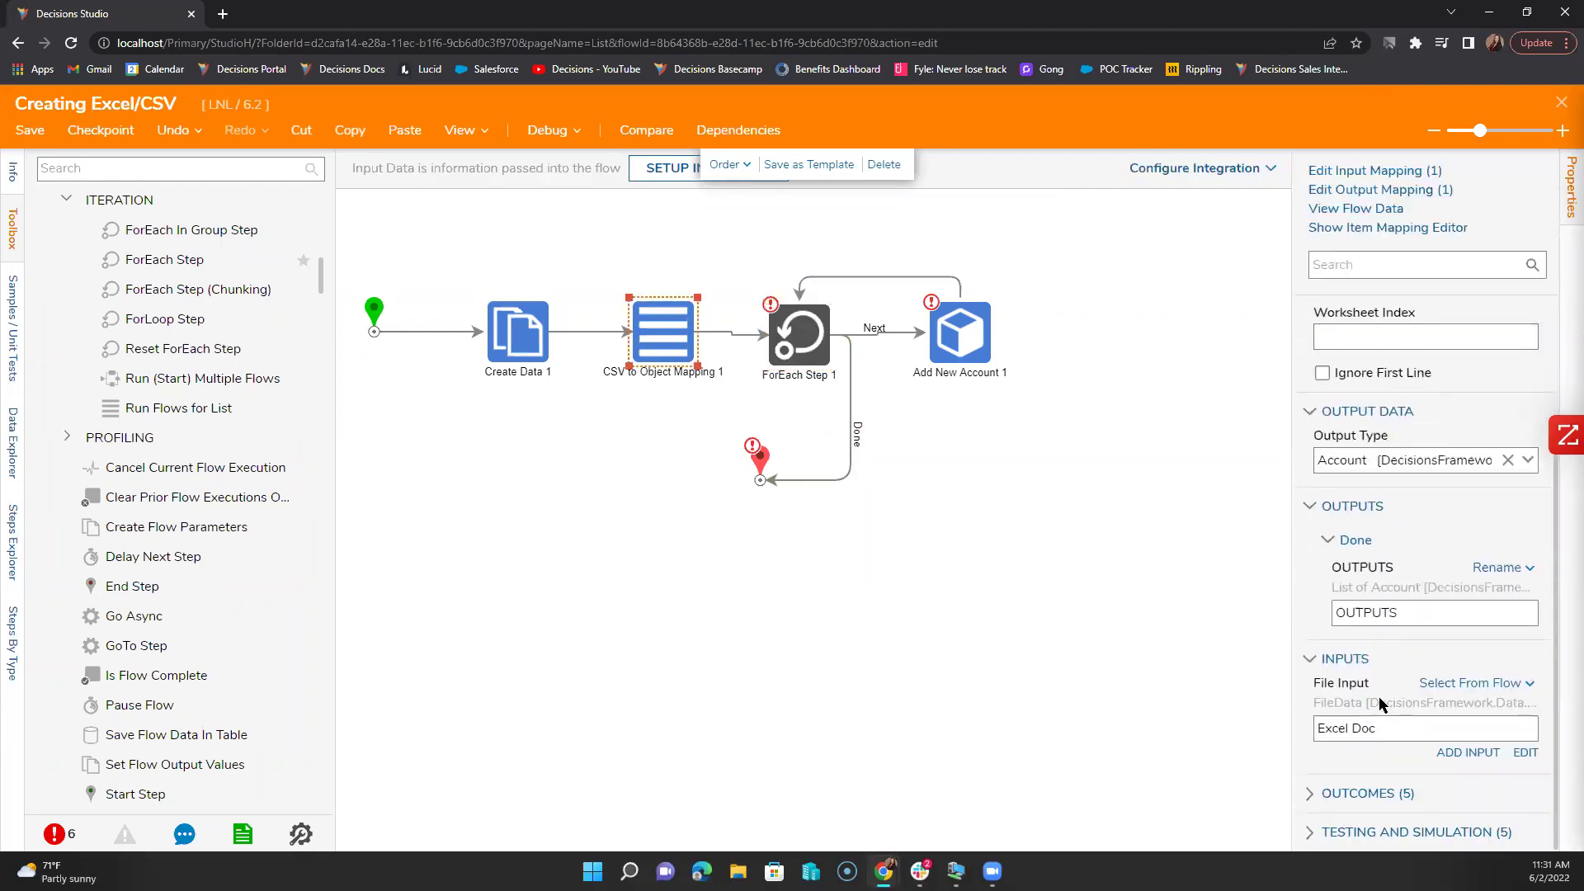
left_click(1432, 617)
left_click(780, 348)
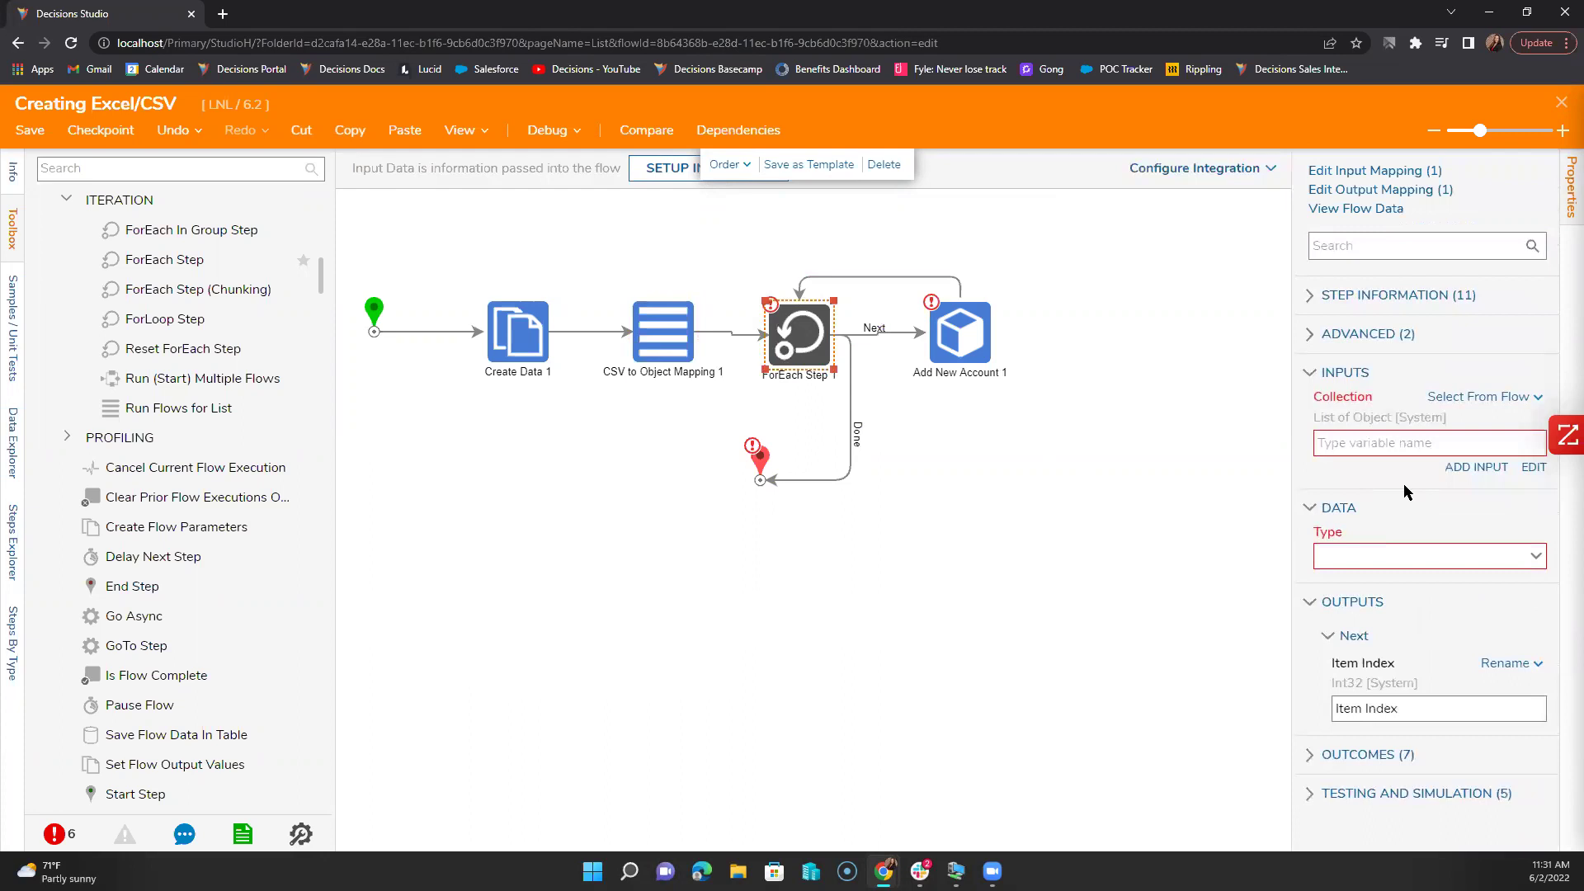
left_click(1403, 443)
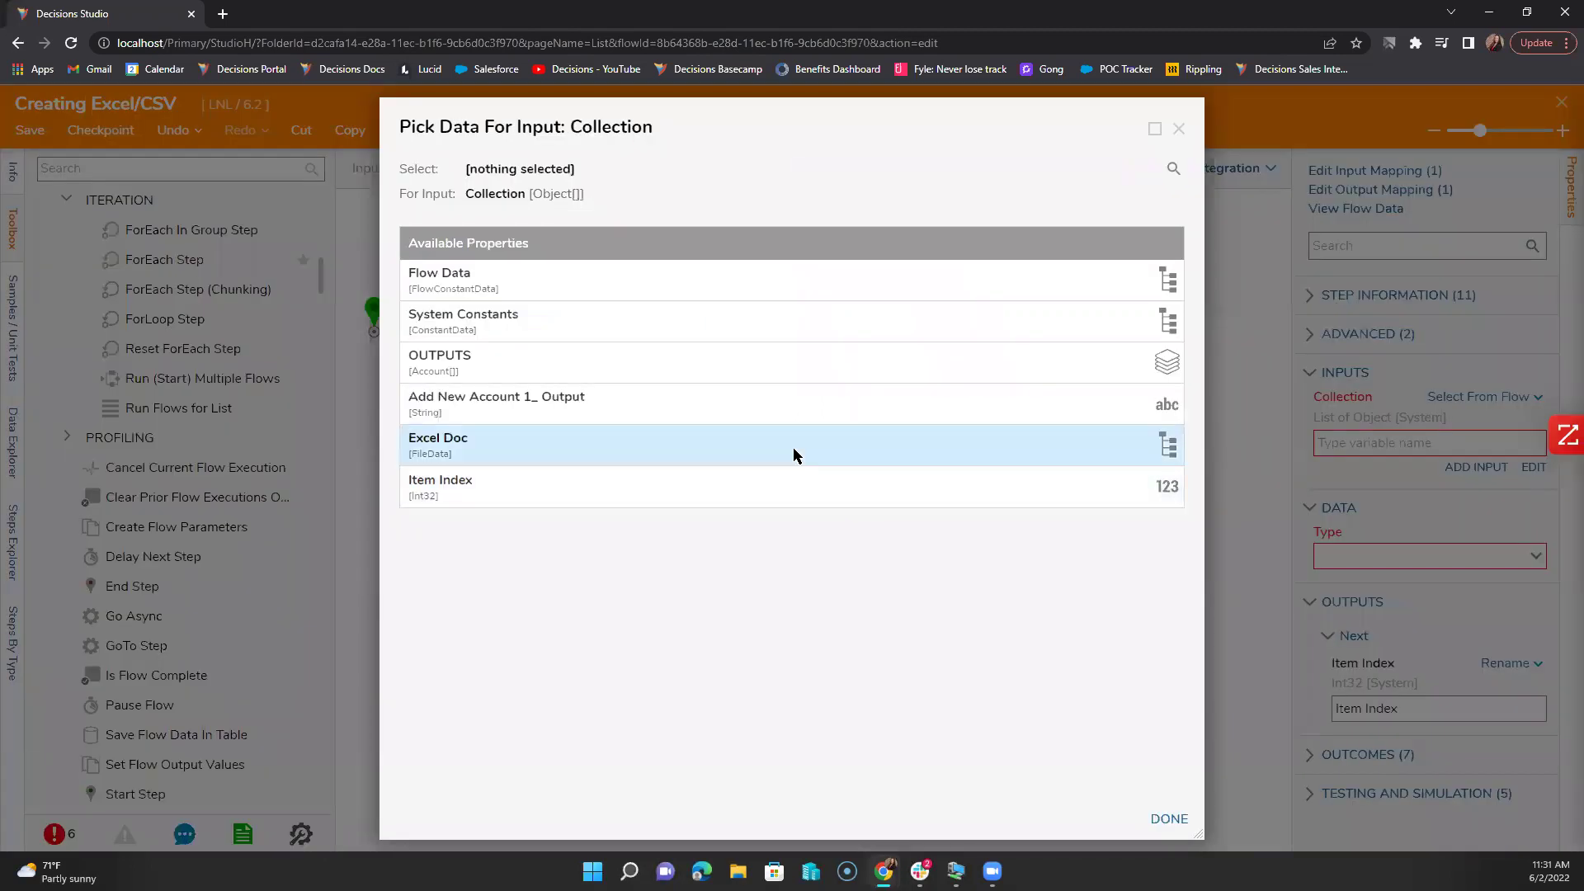
left_click(756, 363)
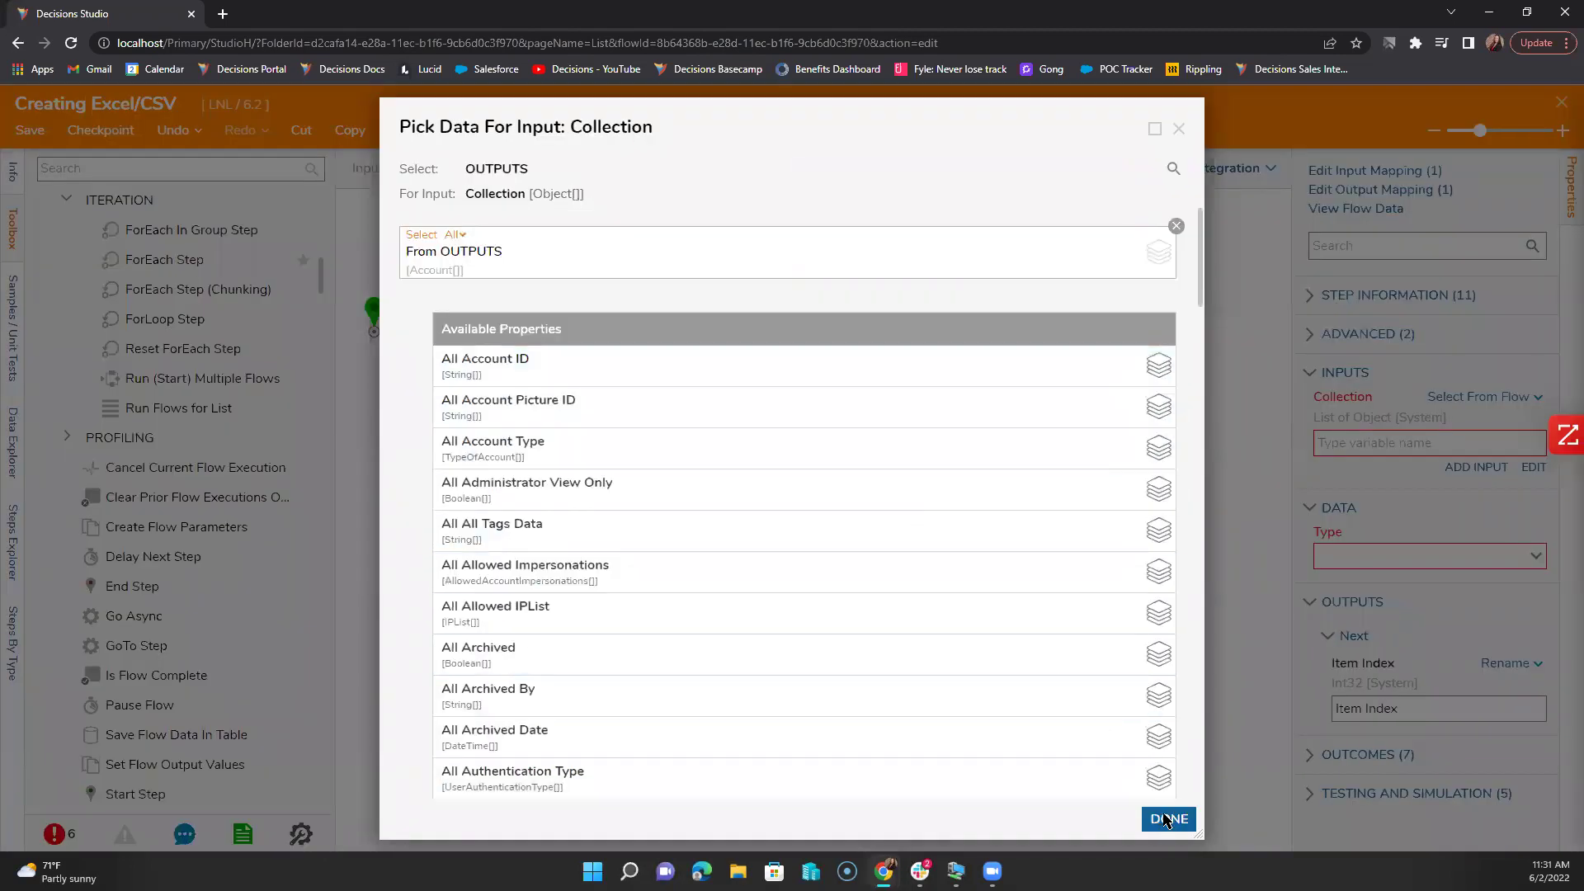
left_click(1166, 820)
scroll(1356, 701, "down", 1)
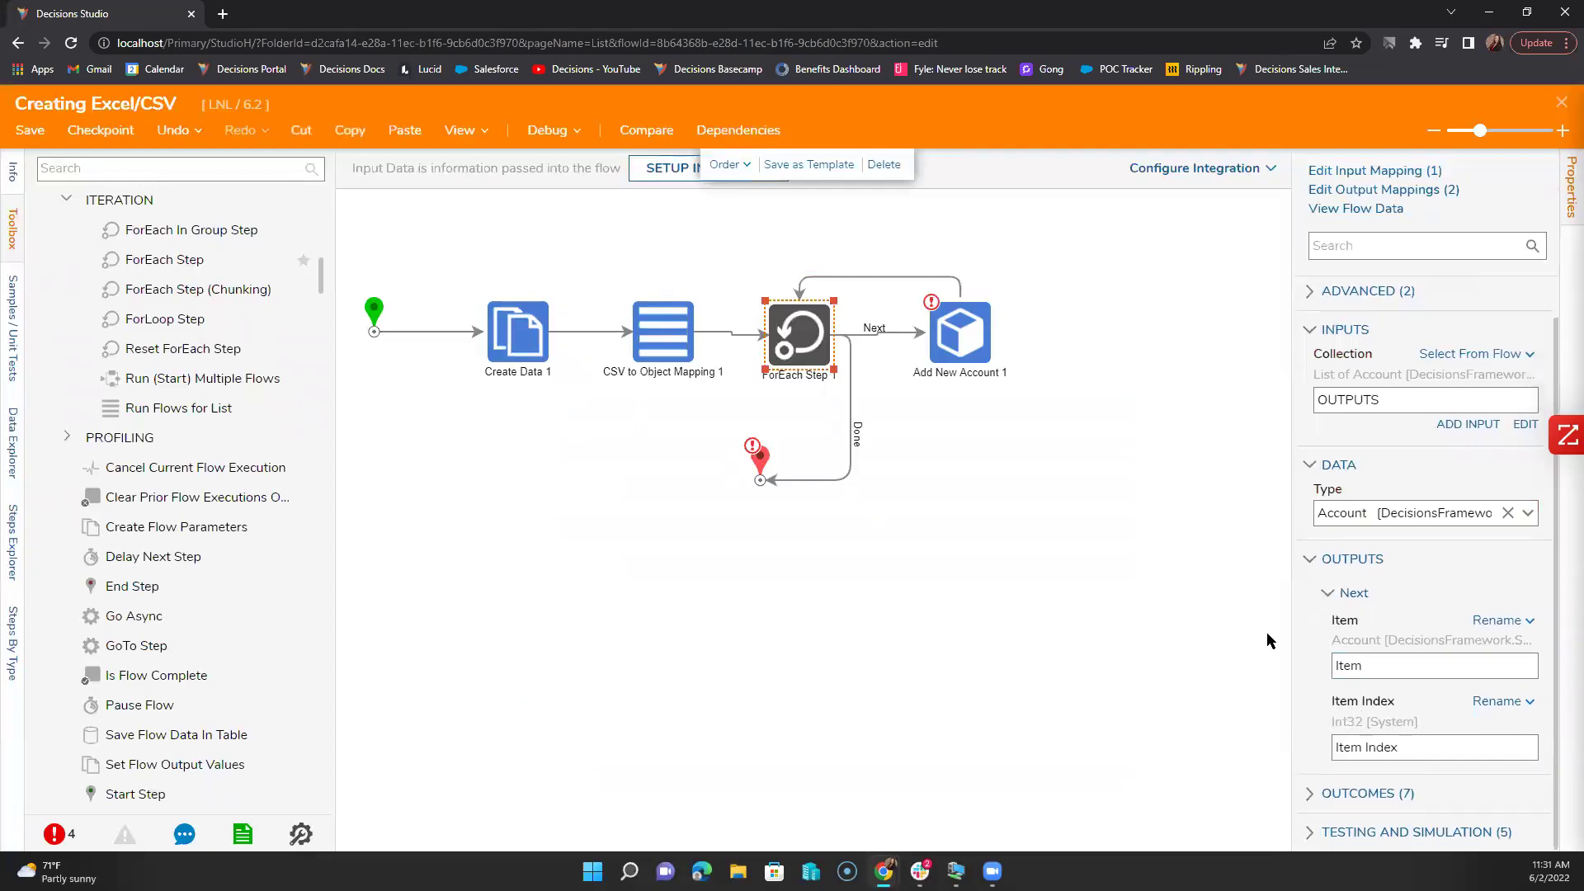
Step: Build Add New Account 1's account input from the Name and EmailAddress properties
left_click(981, 355)
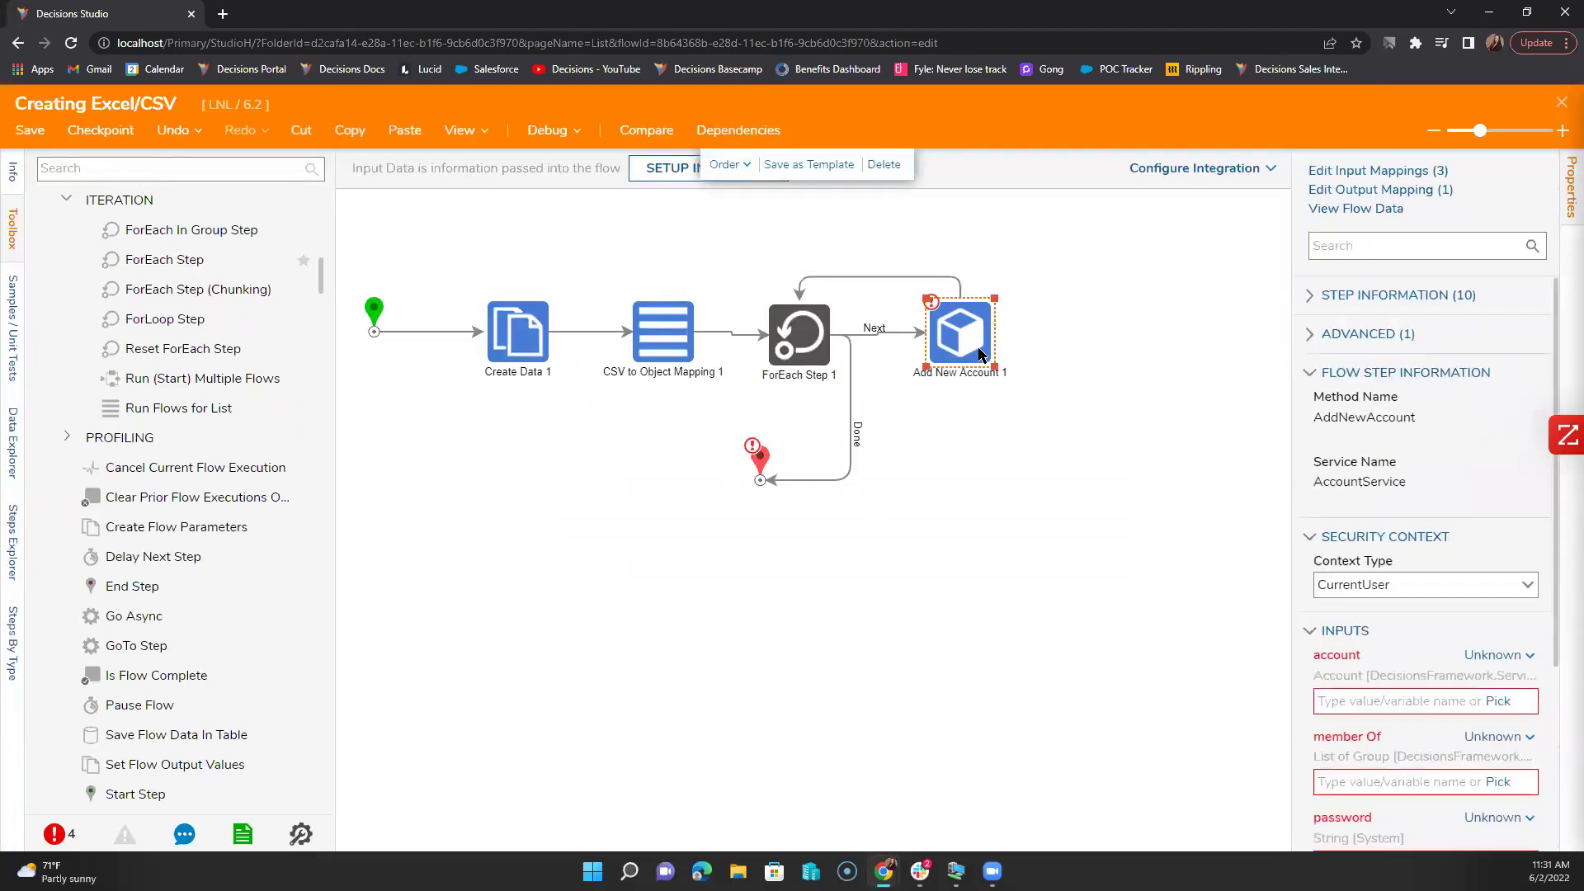
left_click(1489, 654)
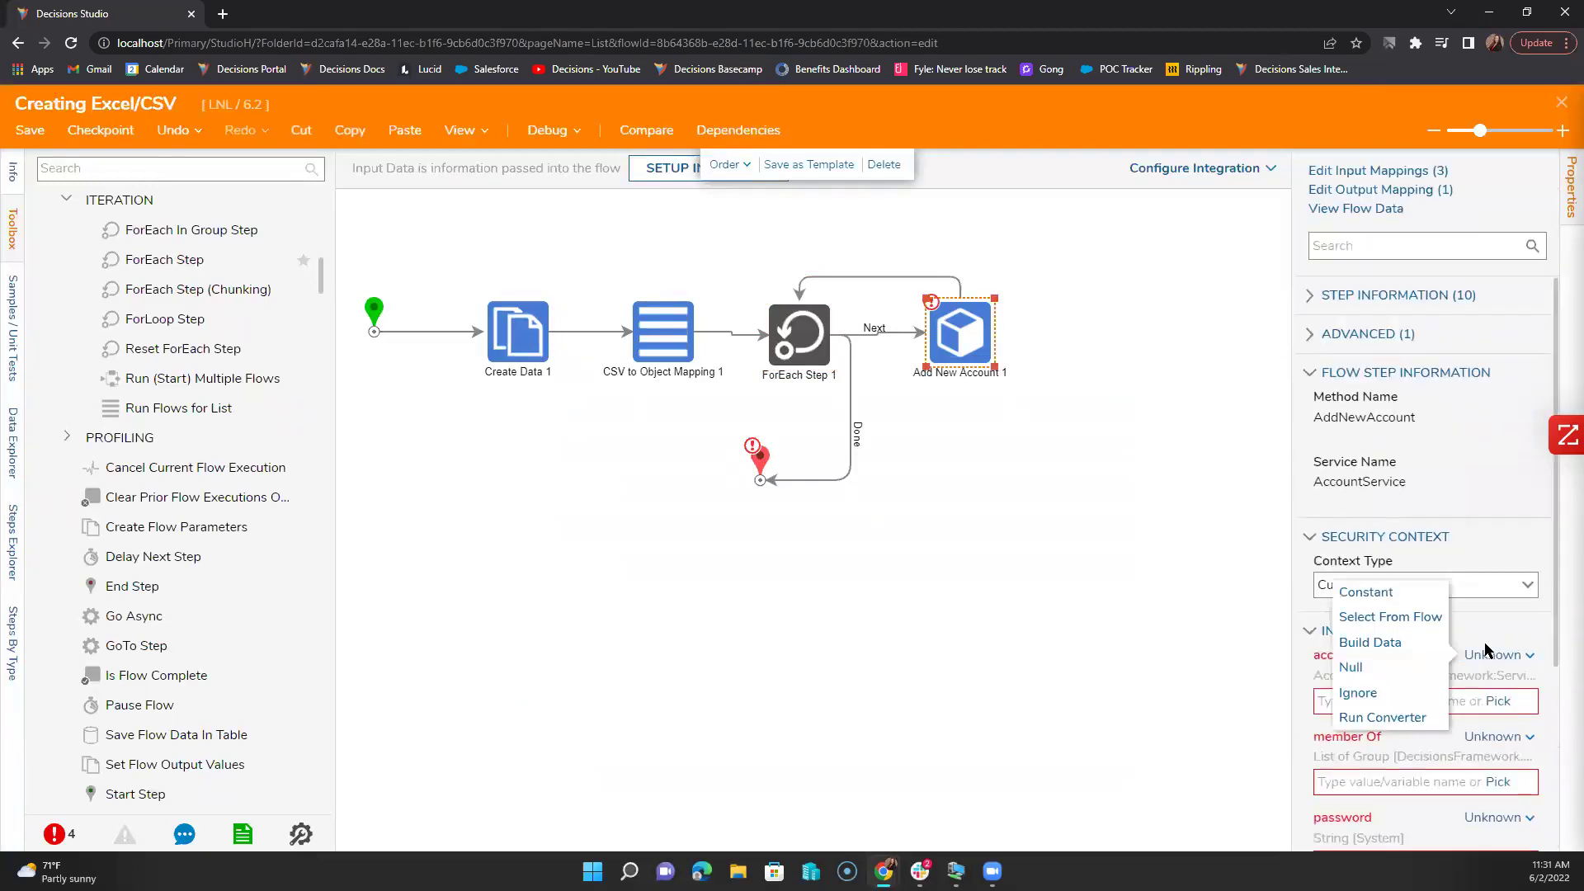
left_click(1415, 644)
left_click(1496, 729)
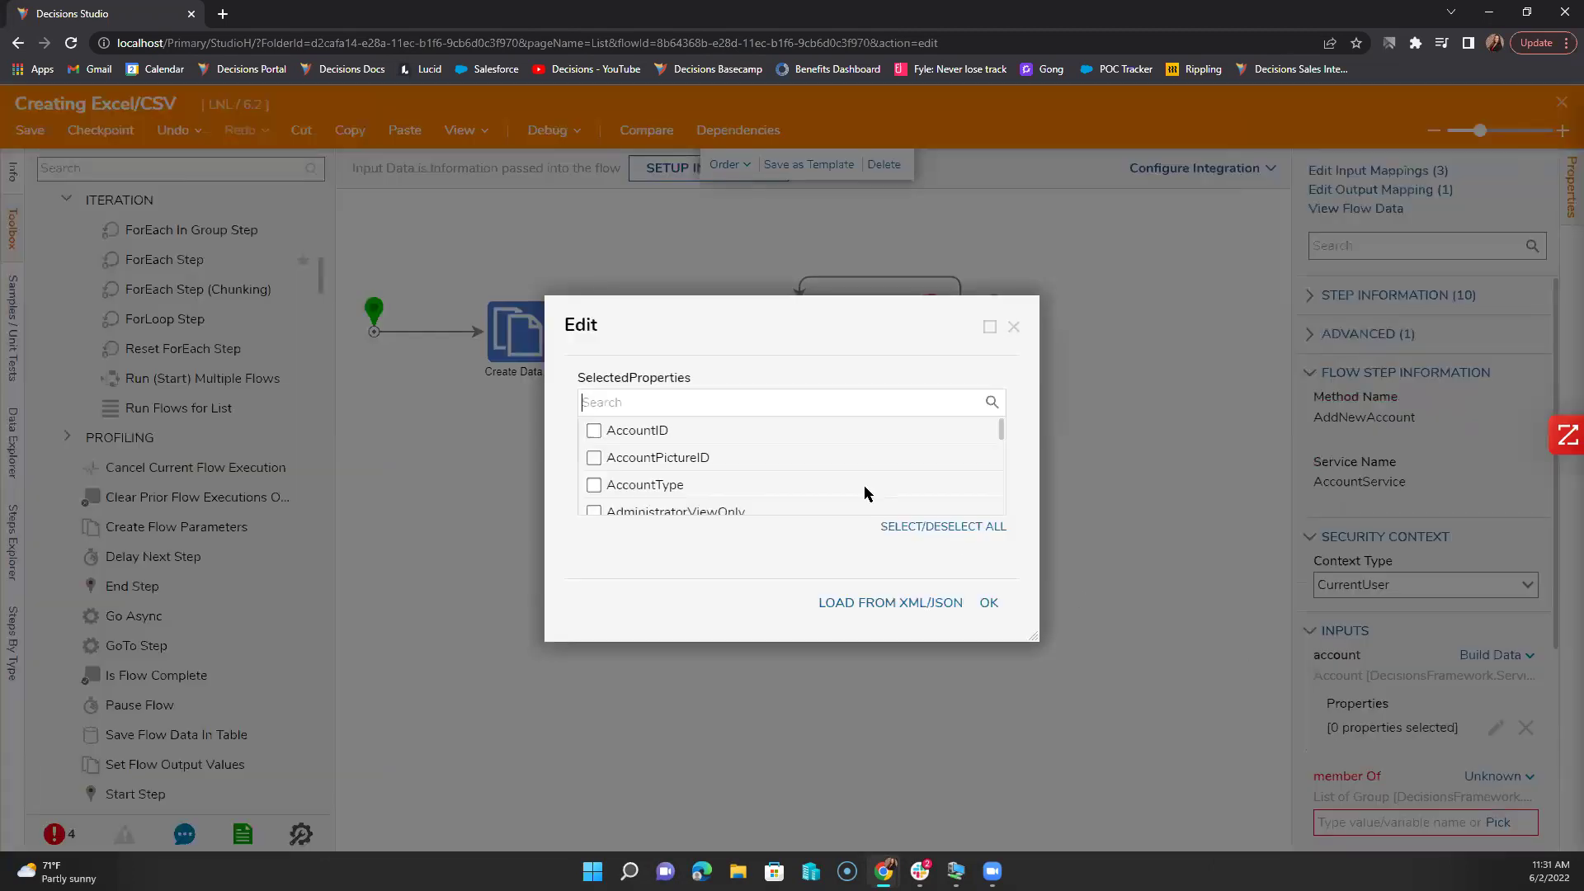
type("Name")
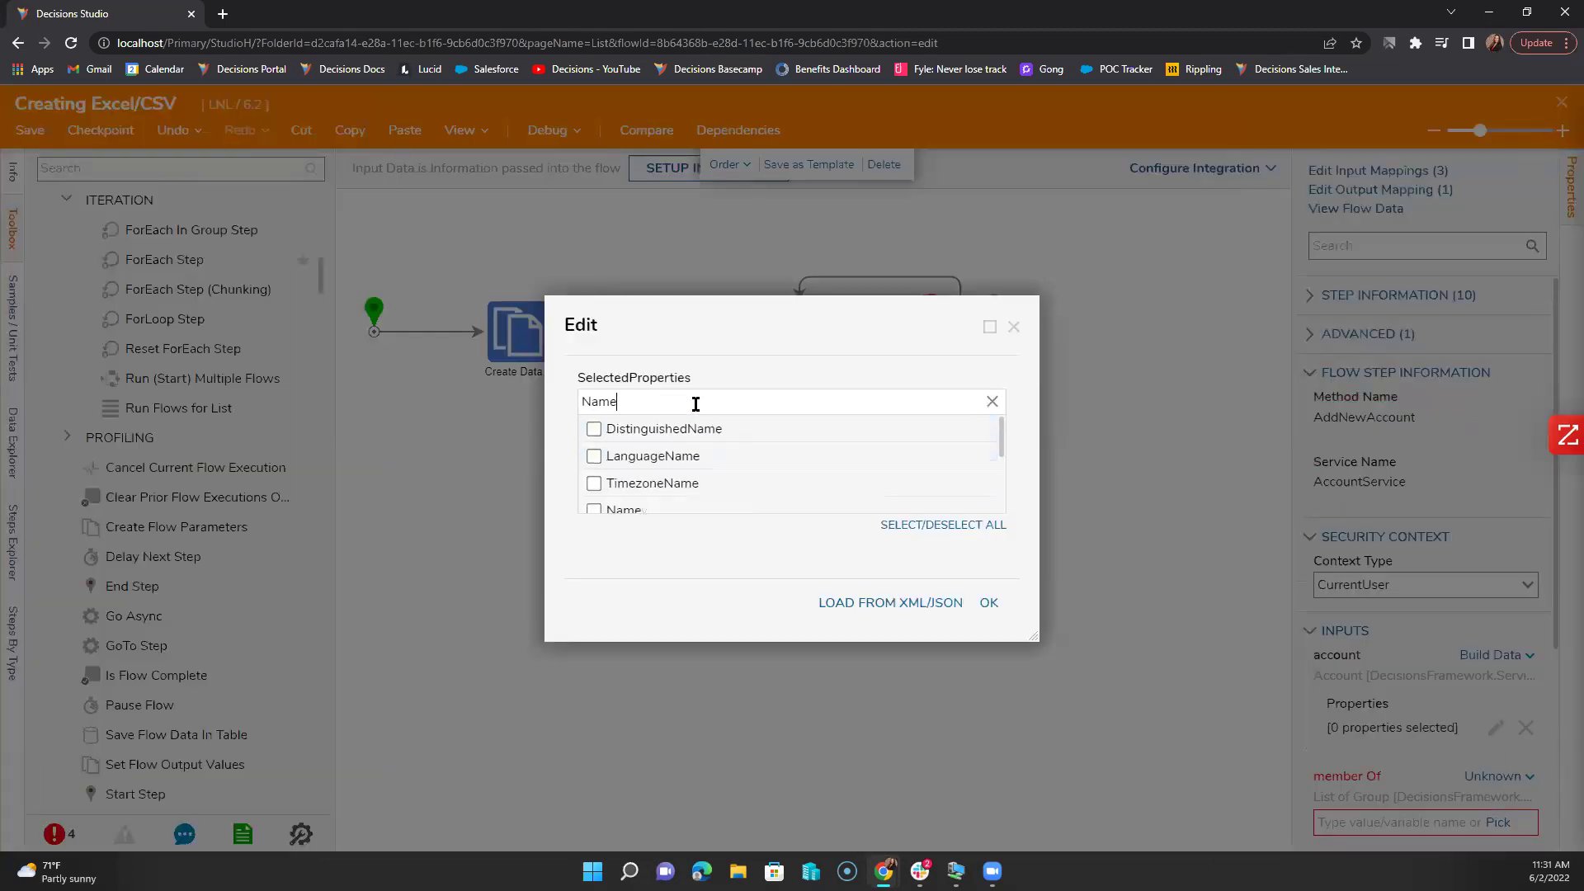
left_click(594, 509)
left_click(988, 602)
left_click(1494, 660)
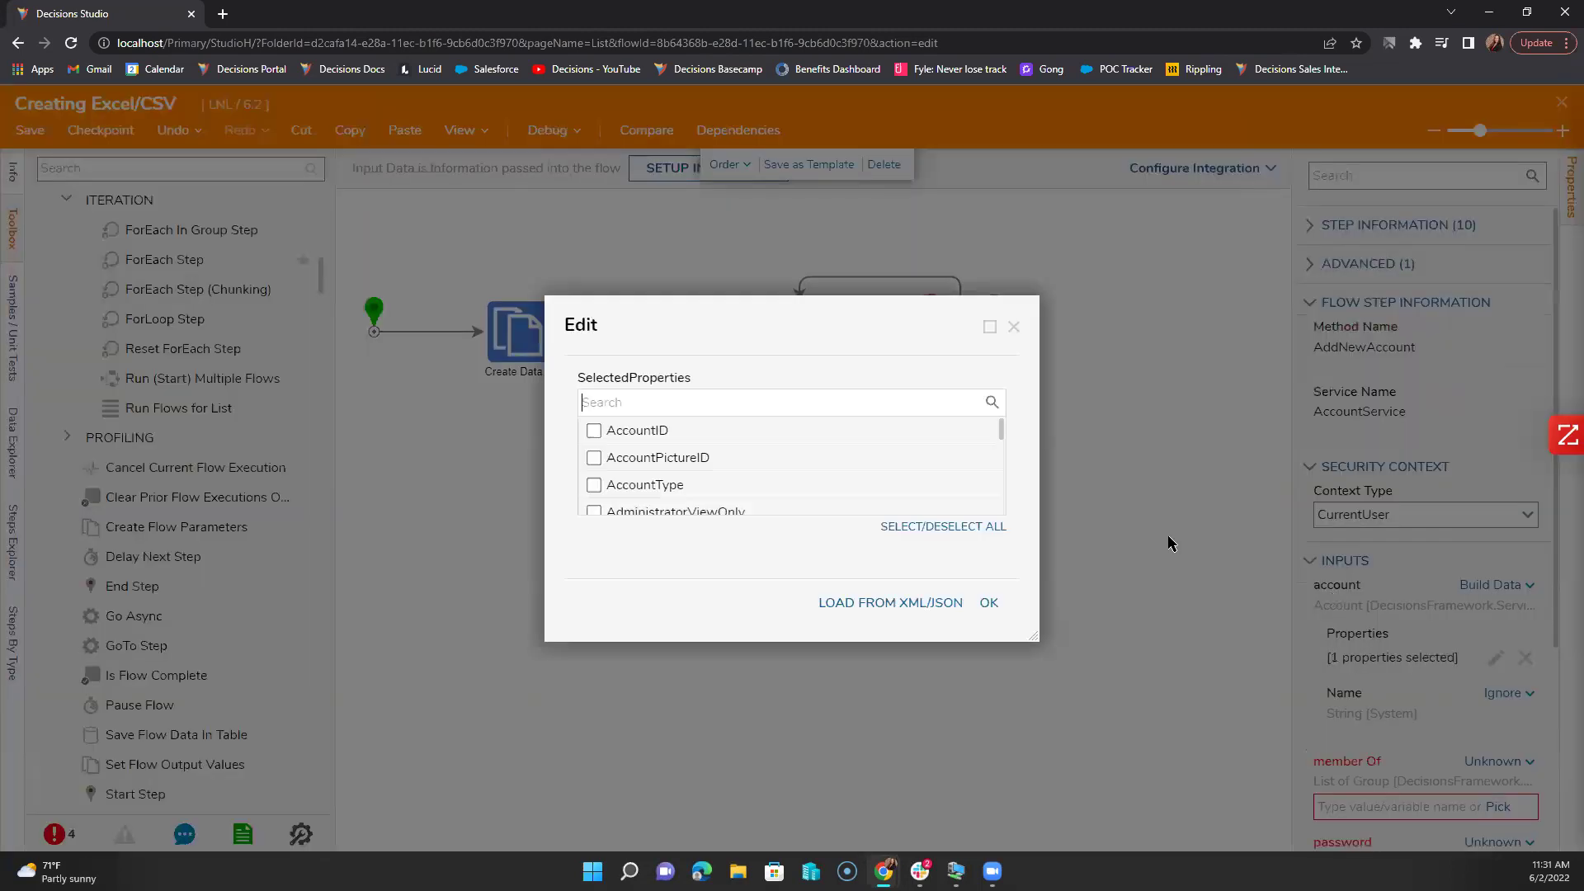
type("Ema")
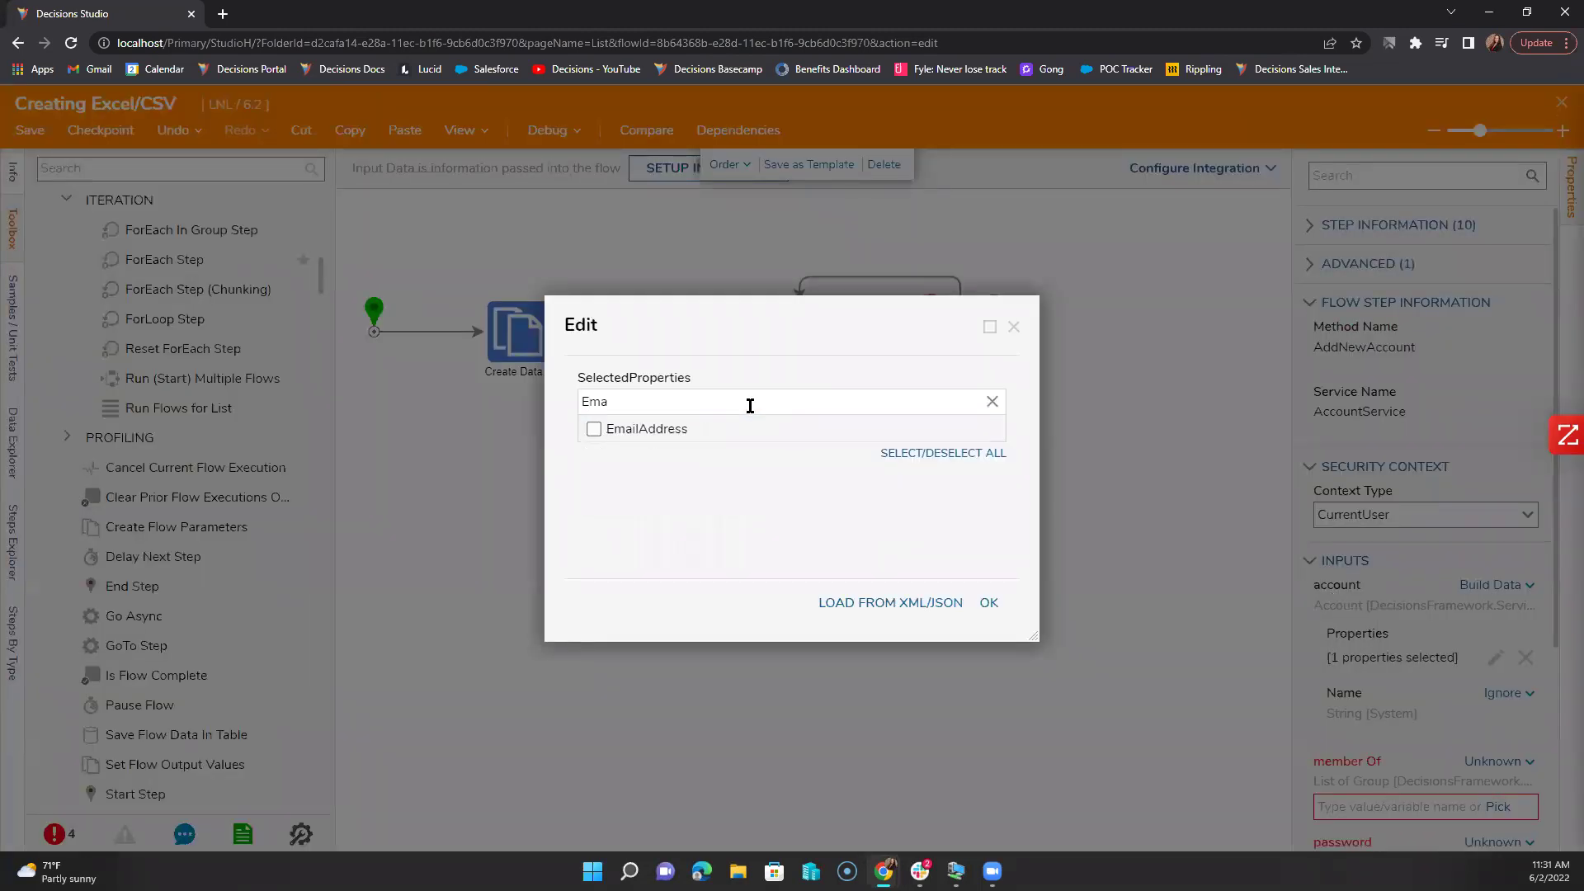
left_click(594, 429)
left_click(988, 602)
Step: Map the account's EmailAddress from the flow to Item.EmailAddress
scroll(1464, 552, "down", 2)
left_click(1503, 528)
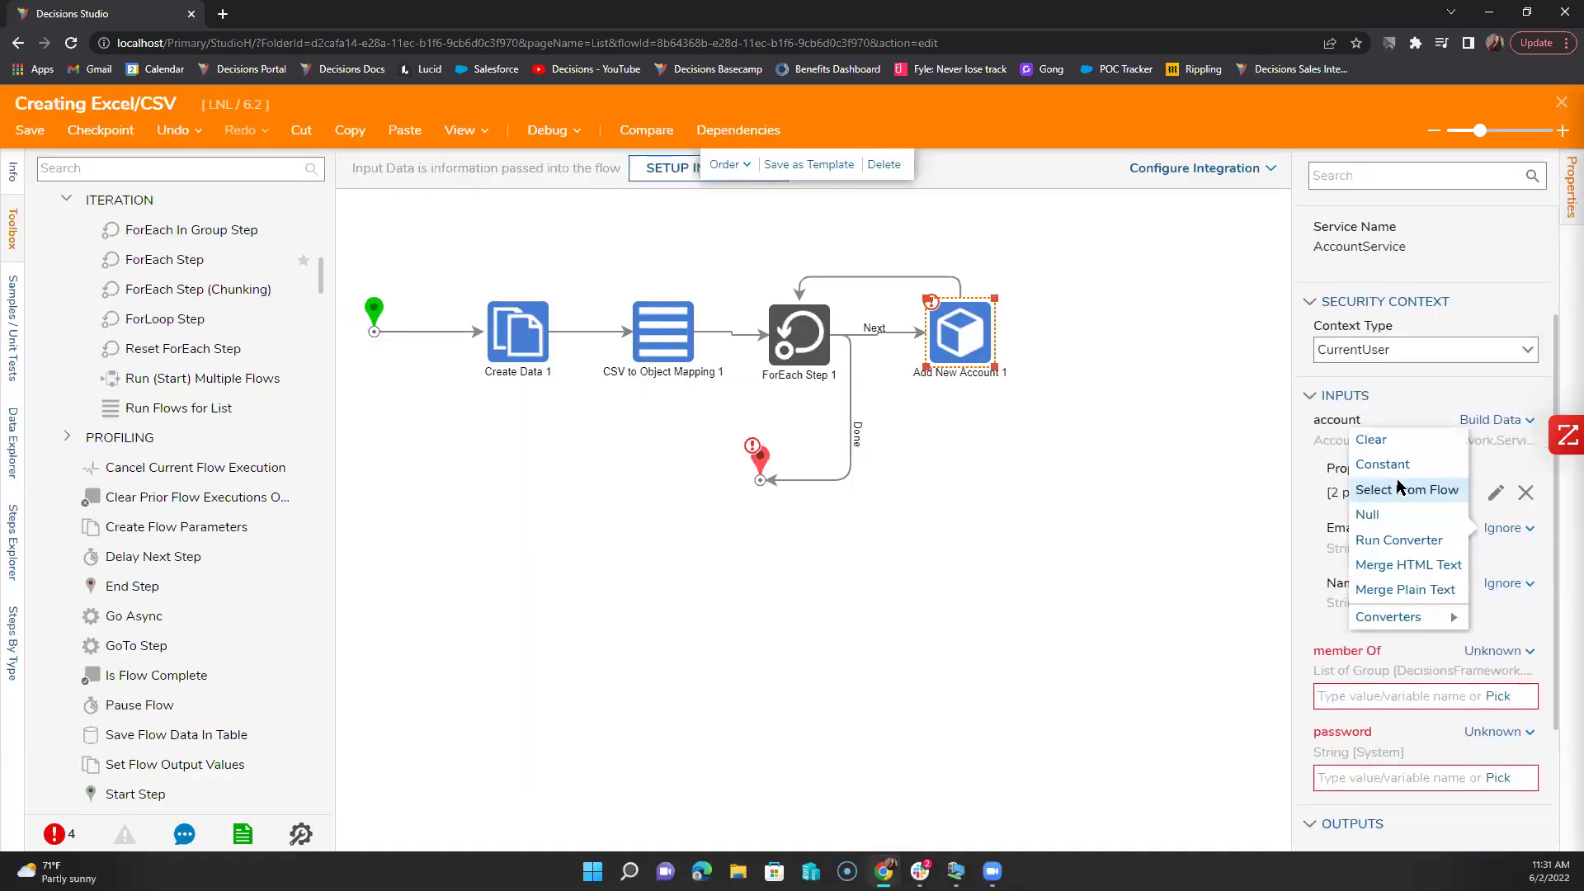
left_click(1400, 490)
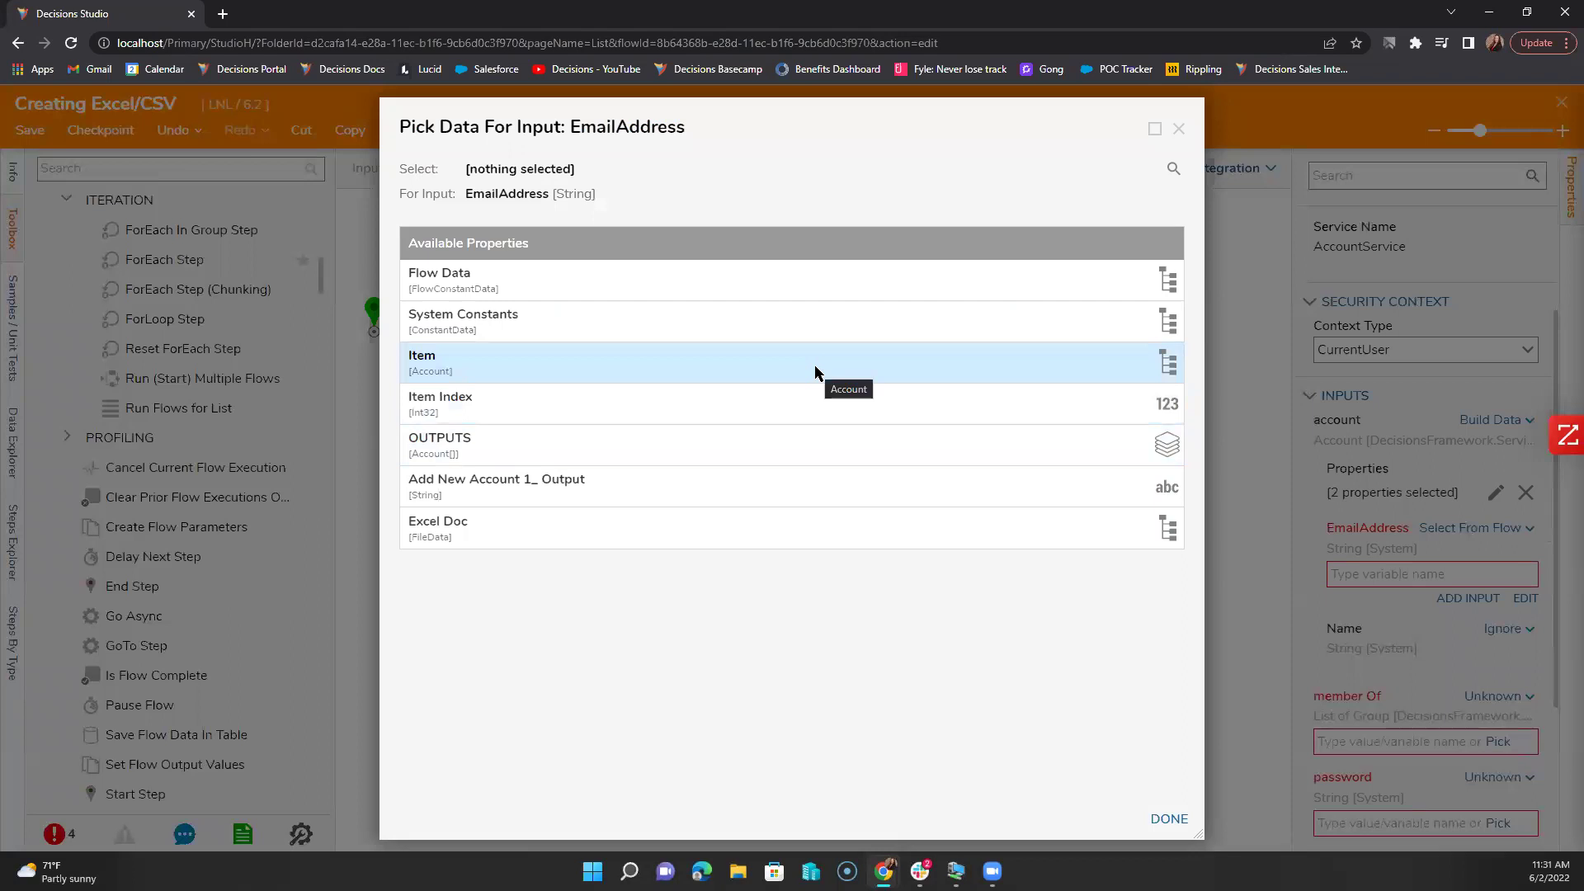
left_click(502, 367)
scroll(562, 644, "down", 2)
scroll(564, 651, "down", 12)
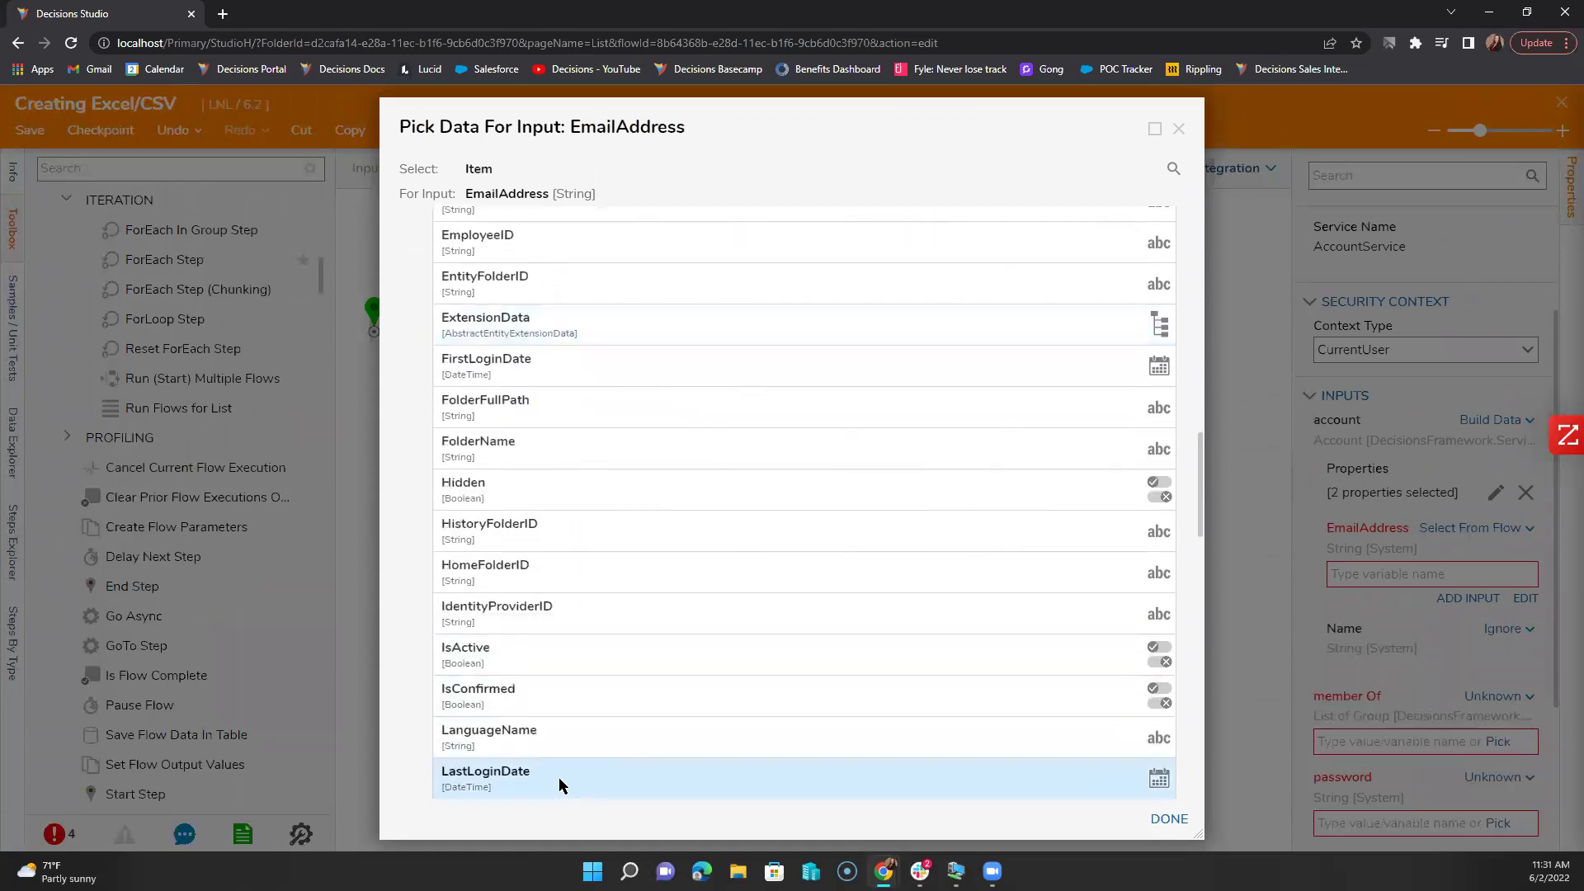
scroll(557, 777, "down", 12)
scroll(558, 777, "down", 6)
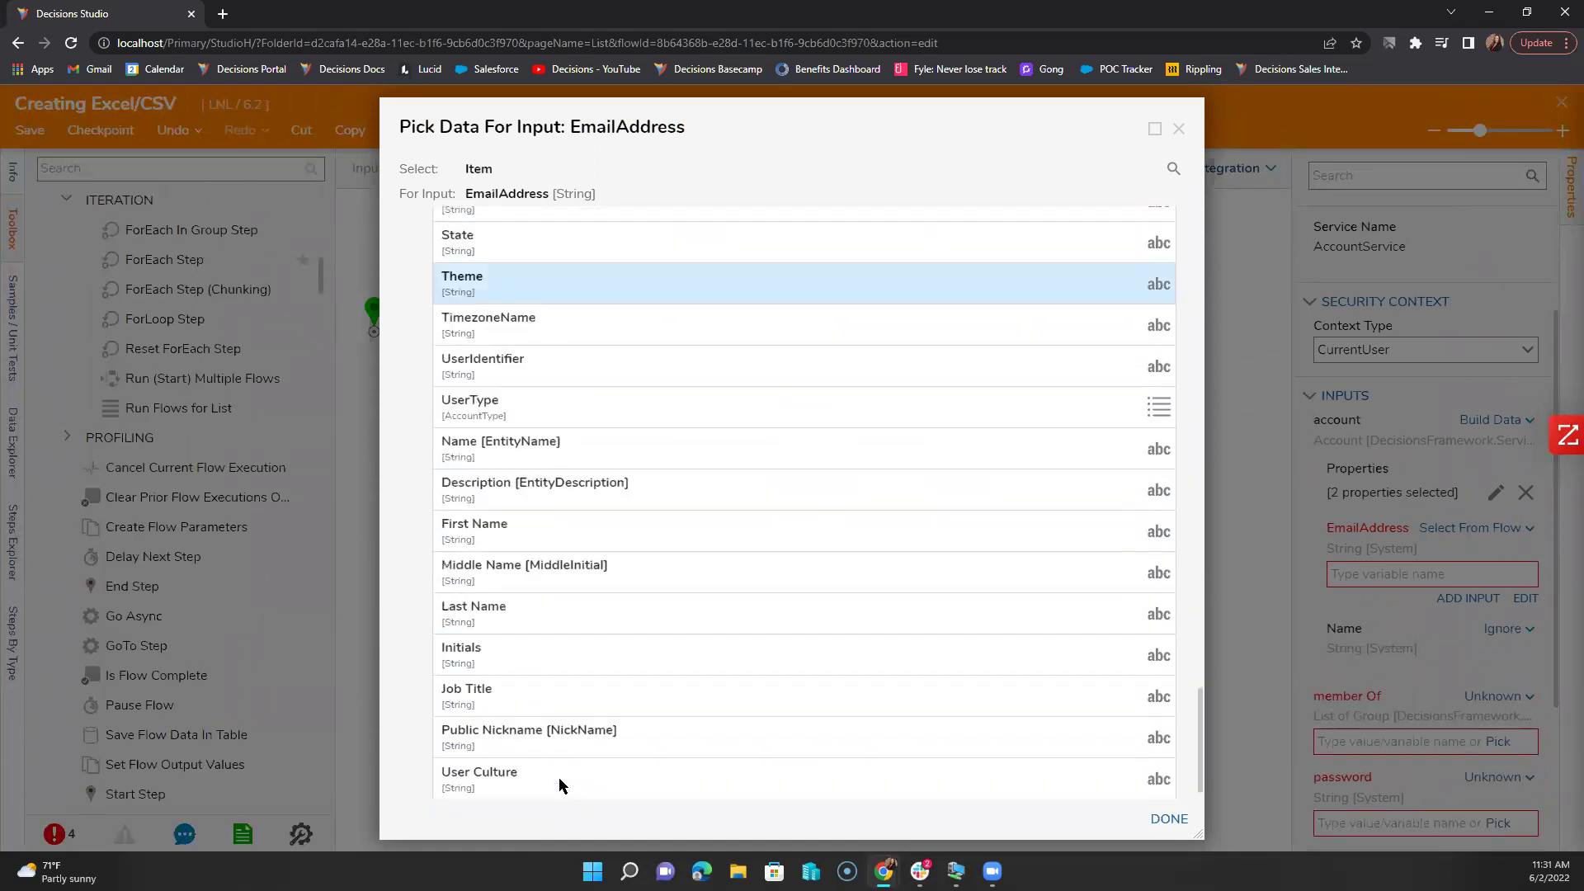
scroll(541, 595, "up", 9)
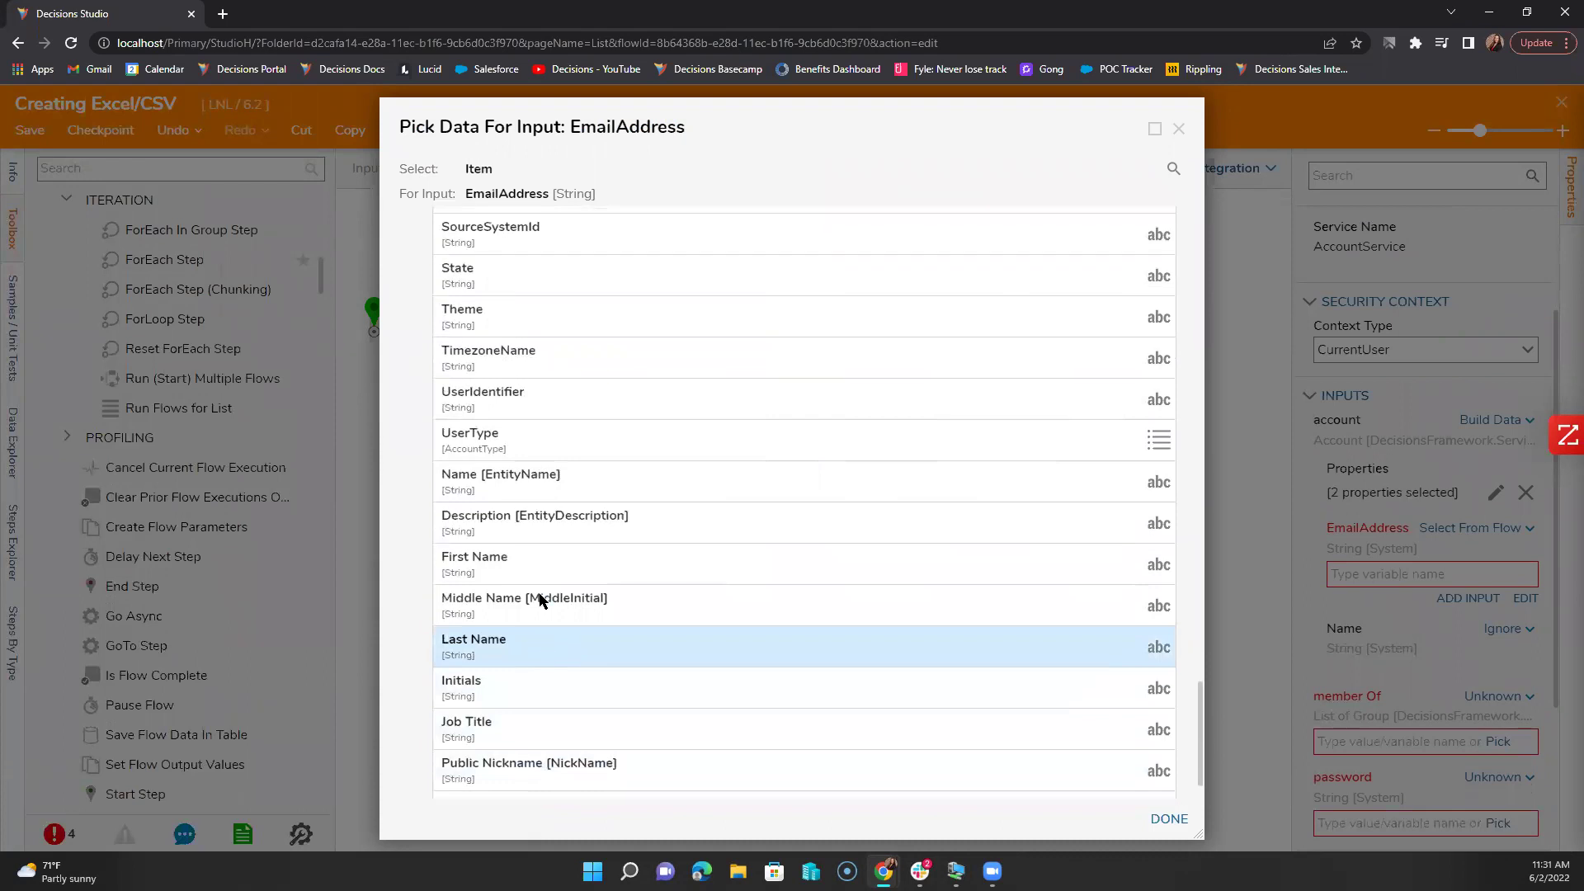
scroll(543, 603, "up", 12)
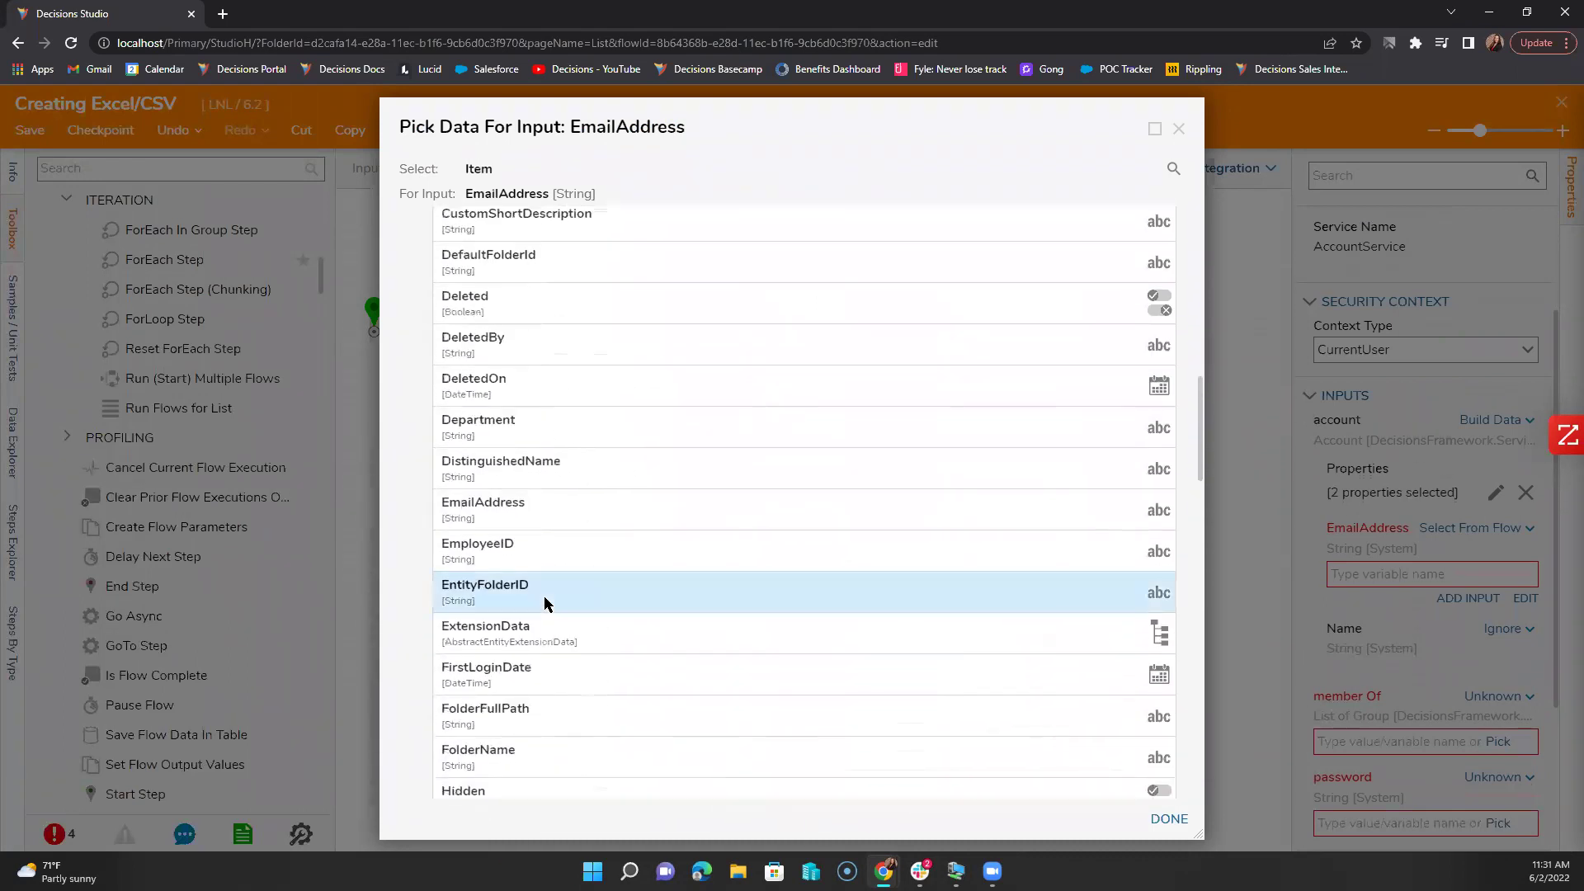
left_click(529, 520)
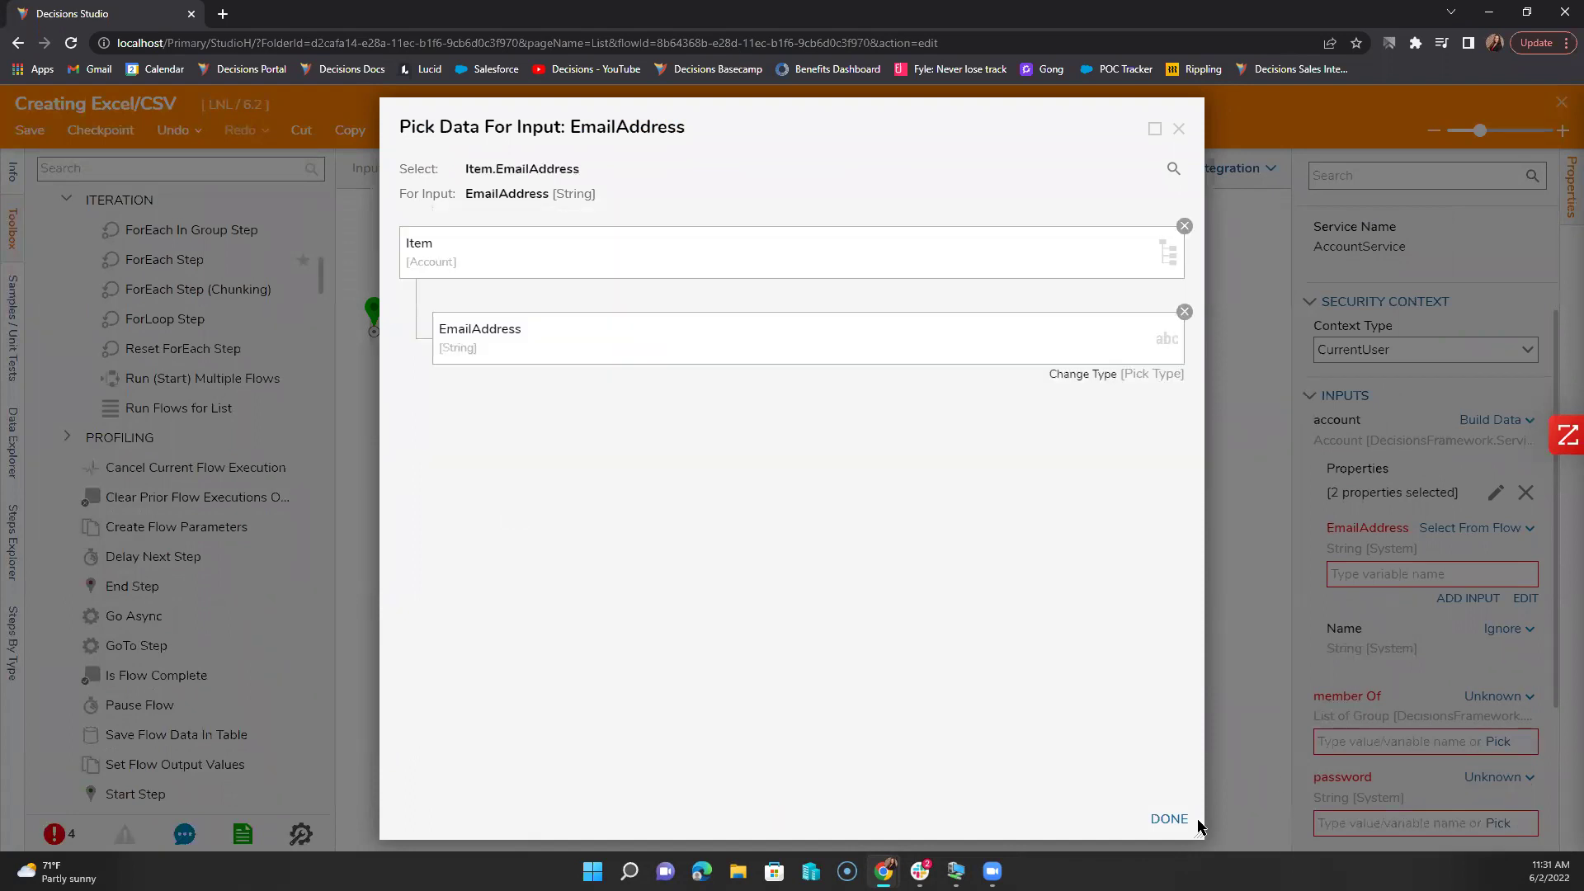
left_click(1165, 818)
Step: Map the account's Name to Item.FirstName
double_click(1362, 574)
left_click(1508, 629)
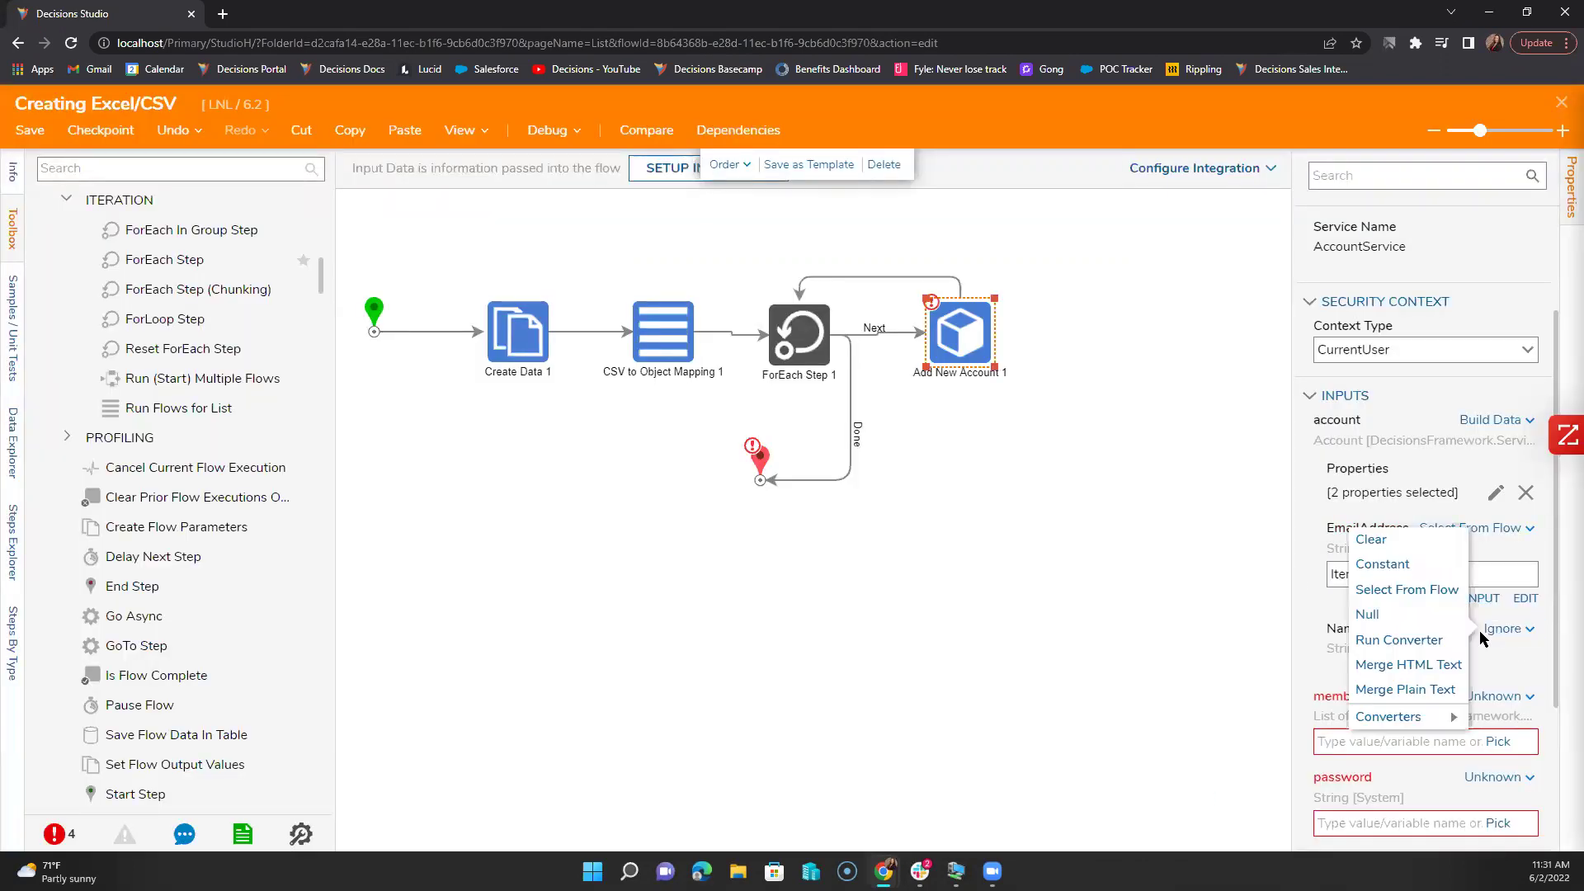
left_click(1353, 590)
left_click(1167, 134)
left_click(1398, 672)
type("Item.")
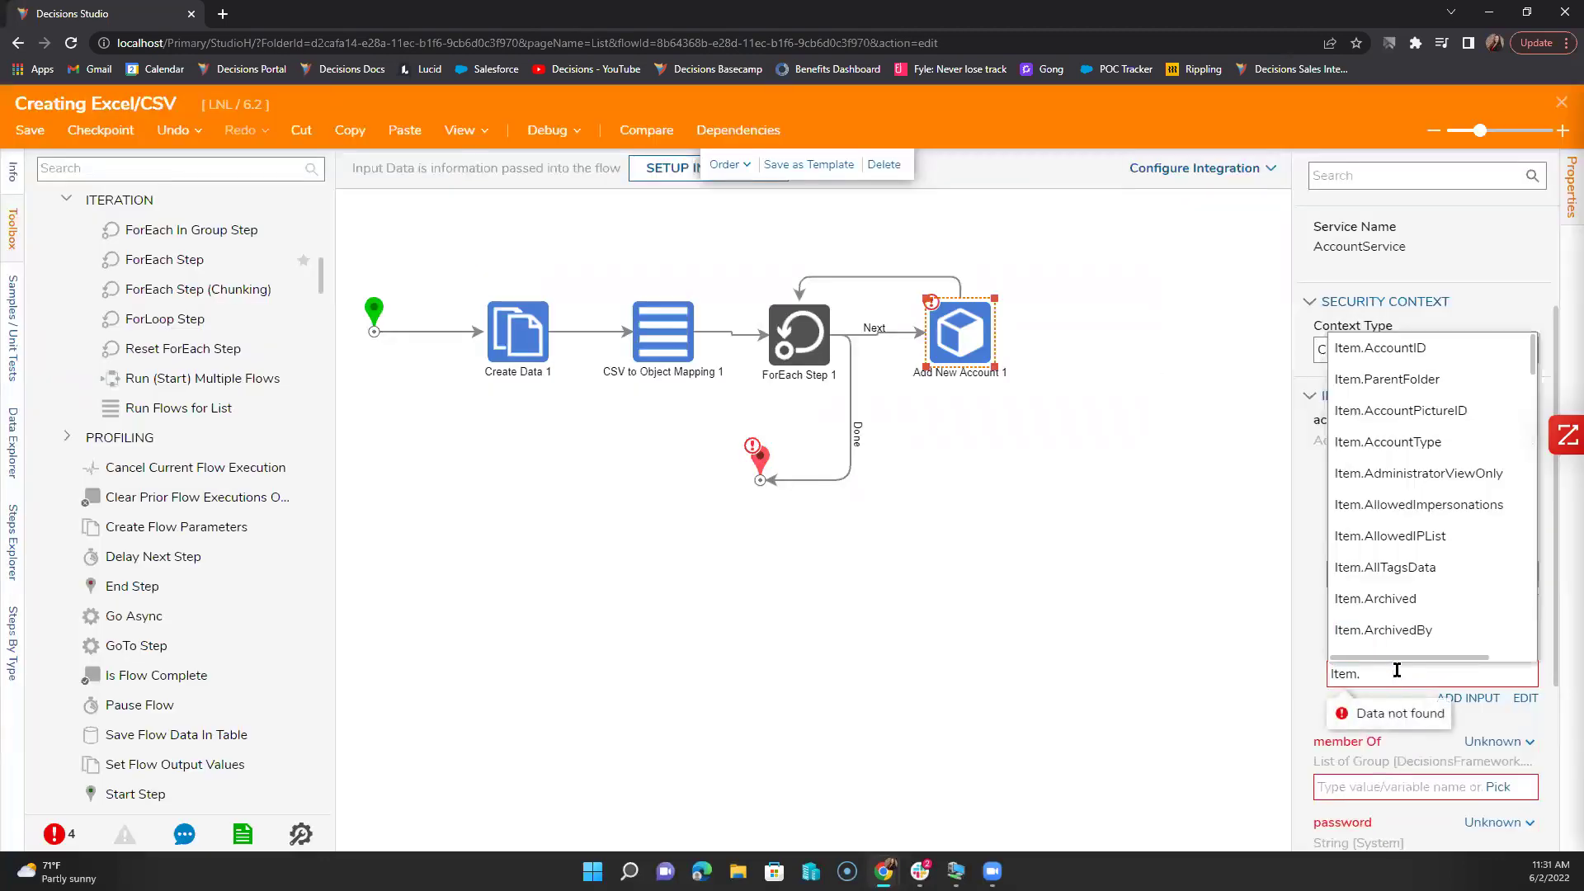
type("name")
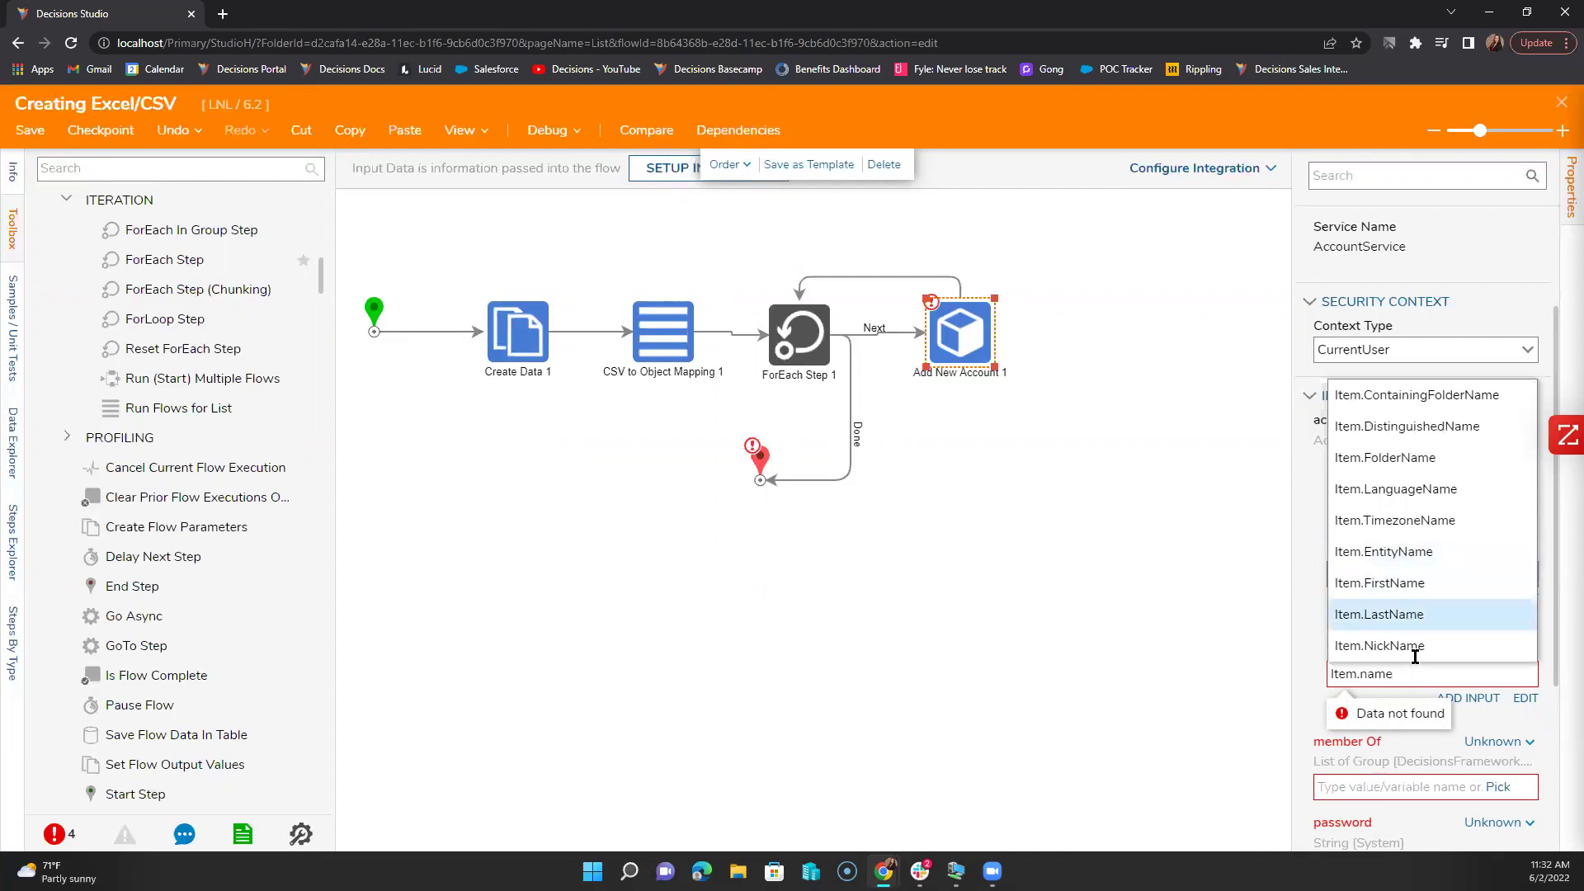
left_click(1413, 585)
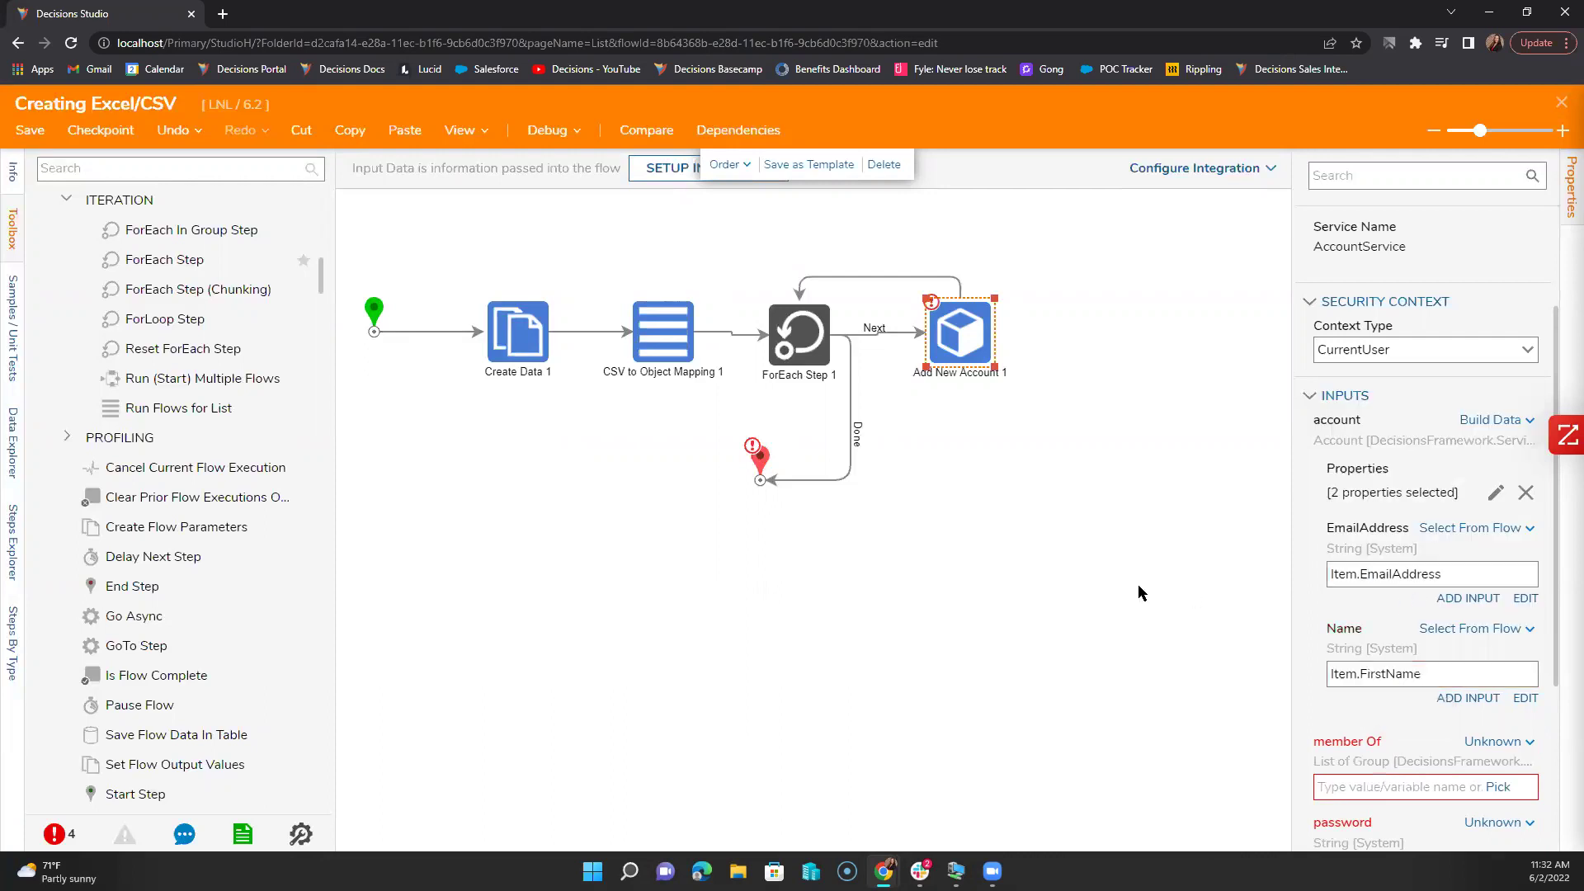
left_click(1116, 576)
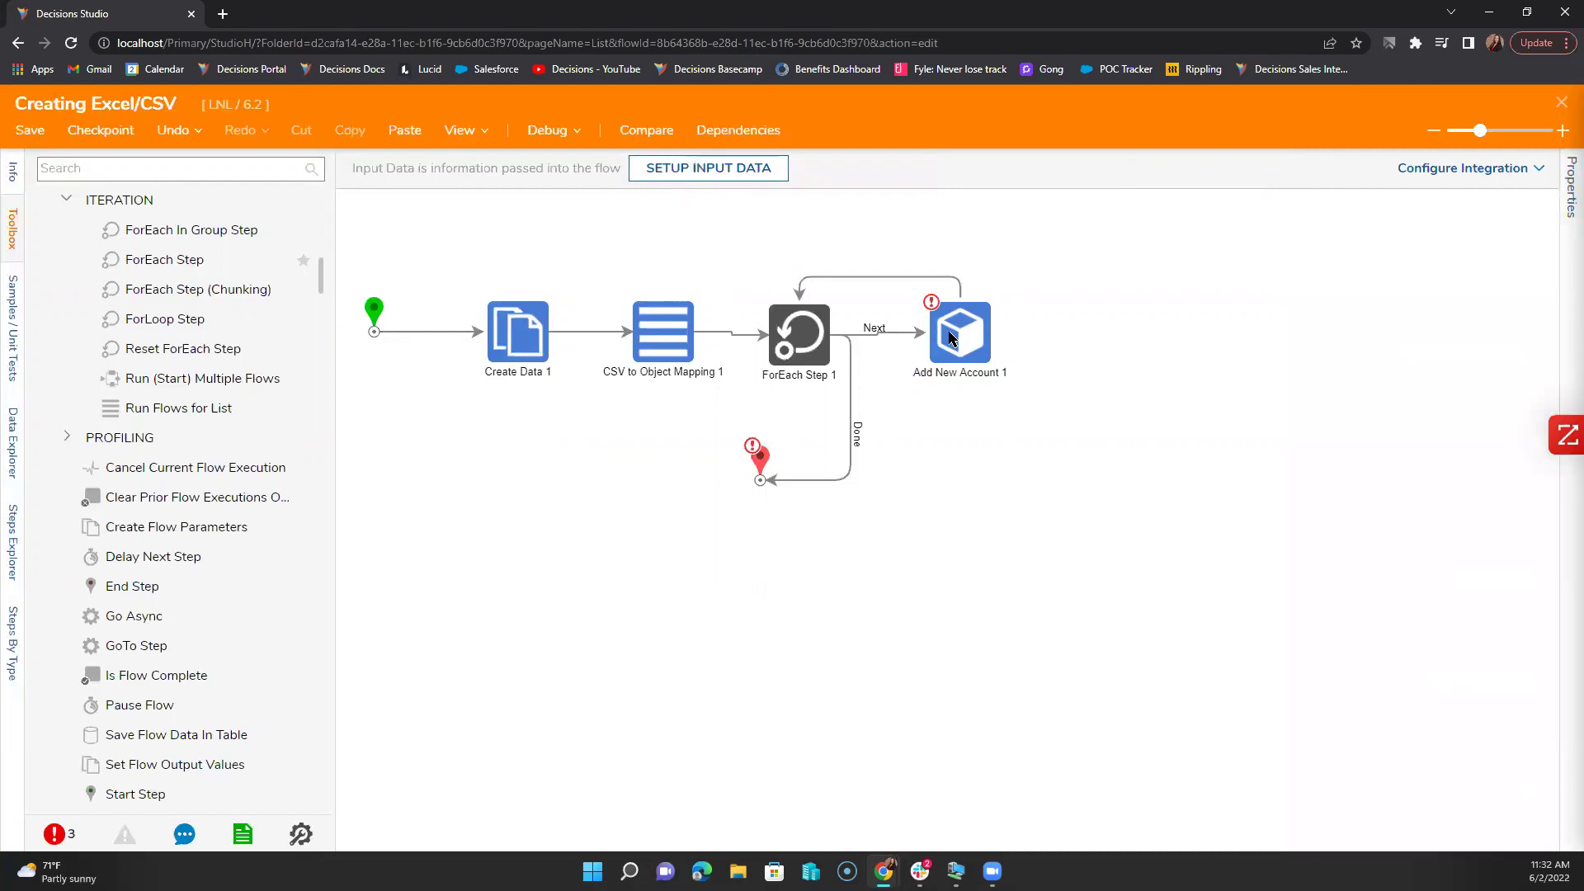
Step: Set Add New Account 1's member Of to a constant containing the All Users group
left_click(952, 339)
scroll(1328, 726, "down", 5)
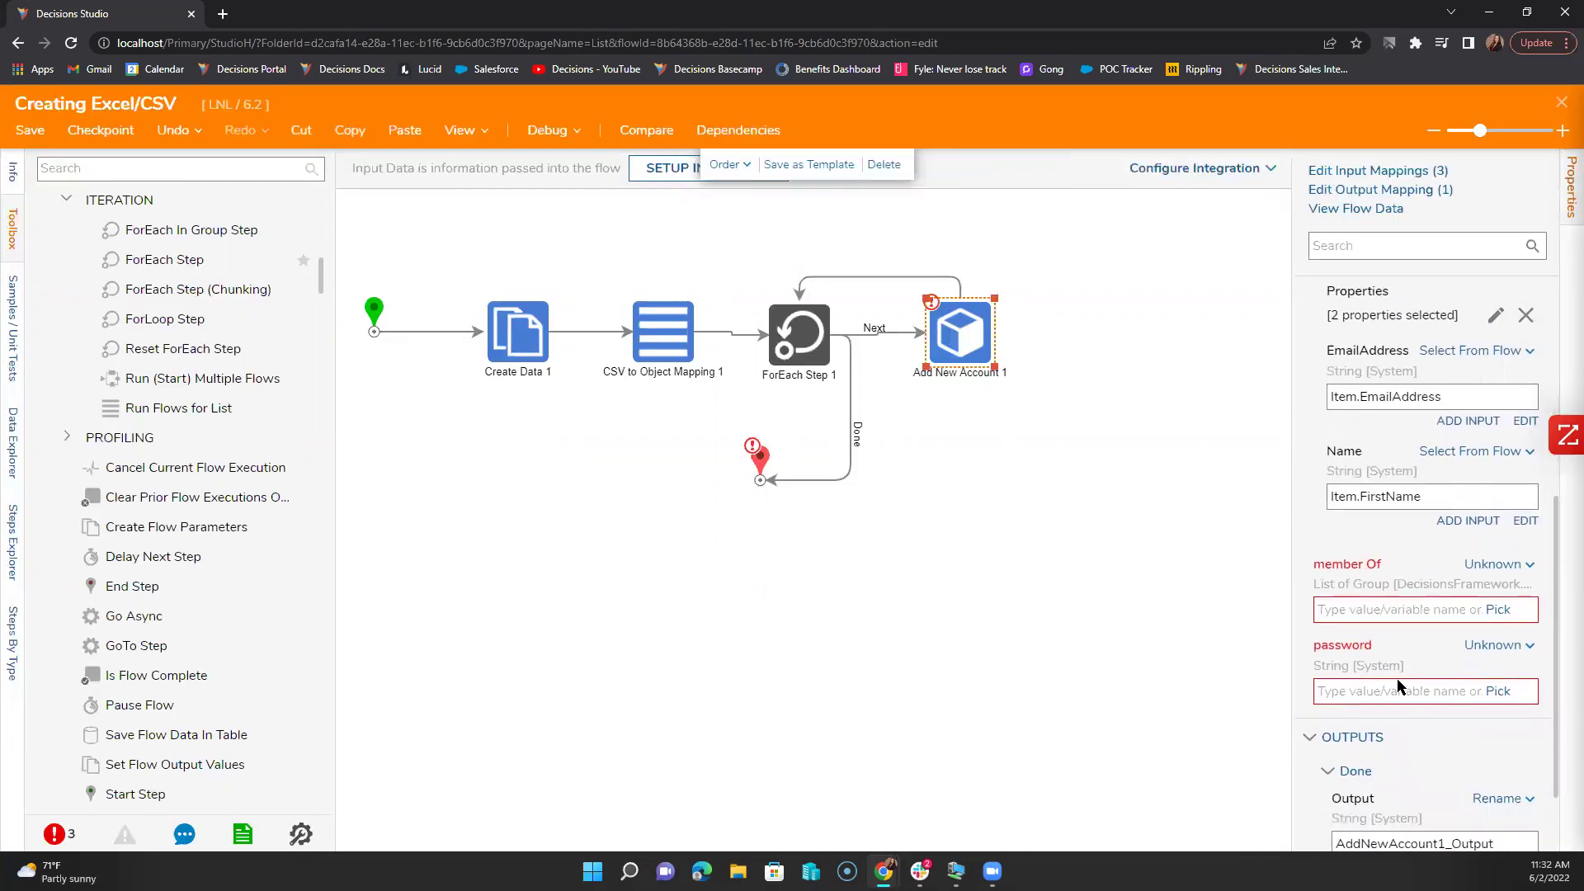
left_click(1500, 612)
left_click(1178, 128)
left_click(1432, 561)
left_click(1363, 518)
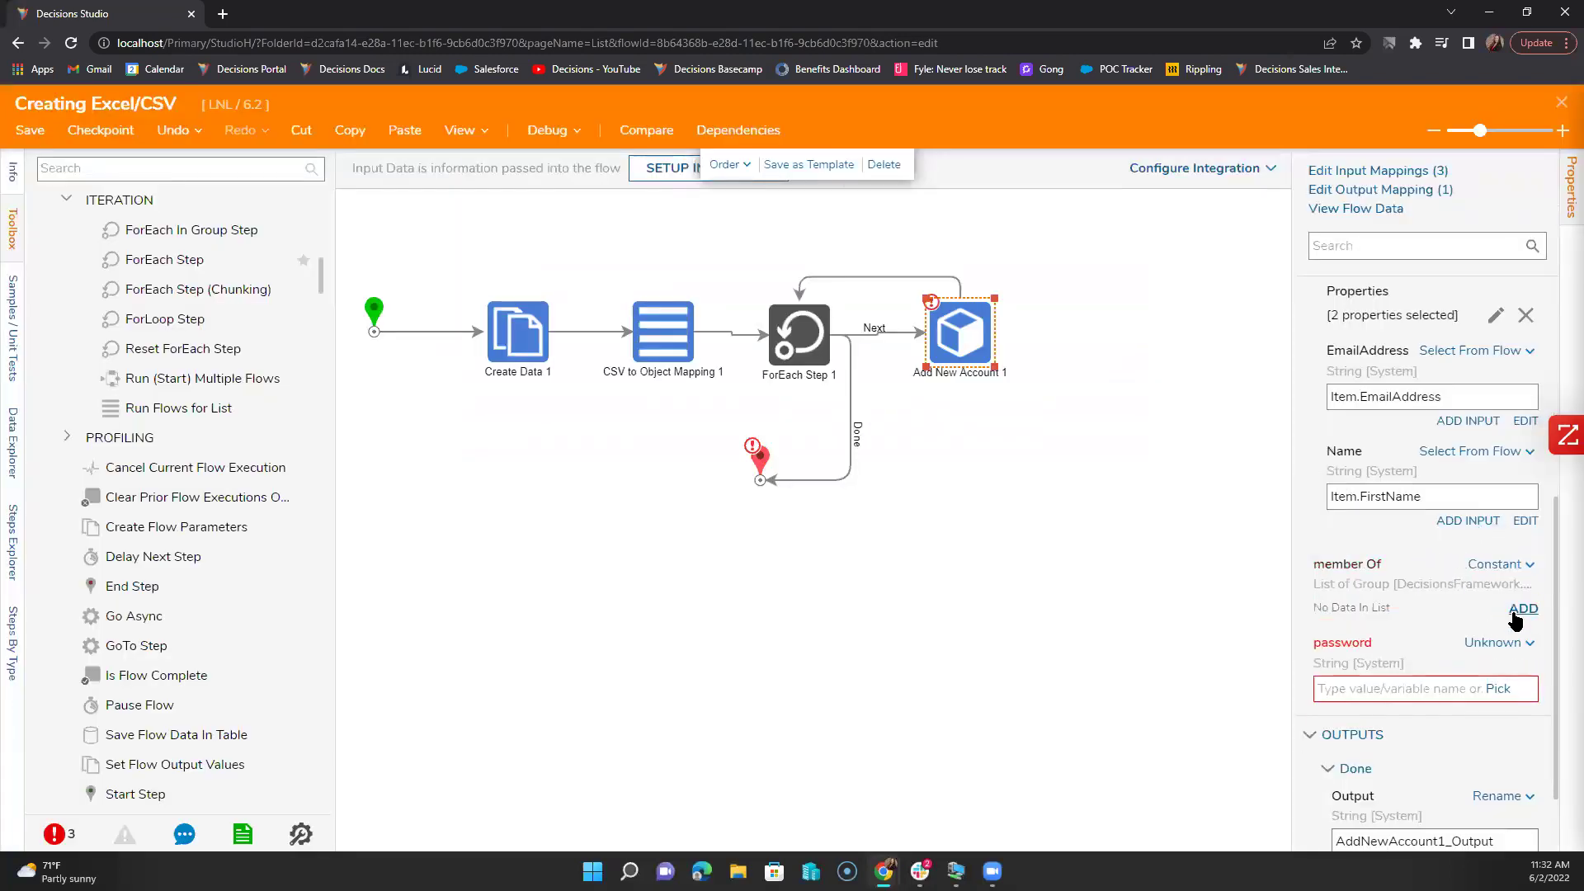
left_click(1522, 608)
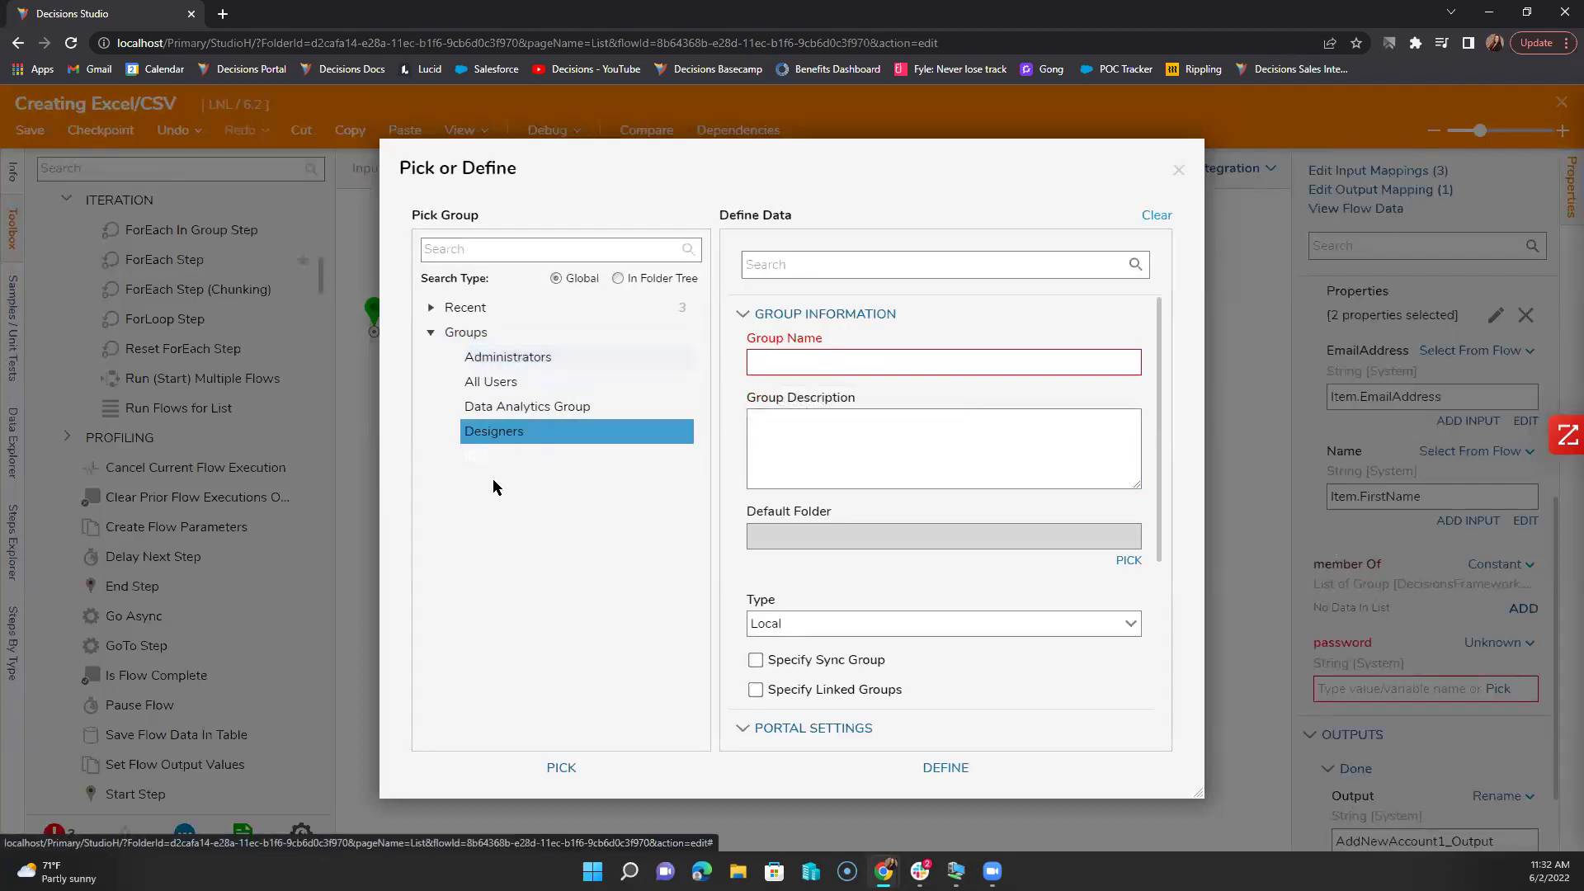
left_click(490, 381)
left_click(976, 769)
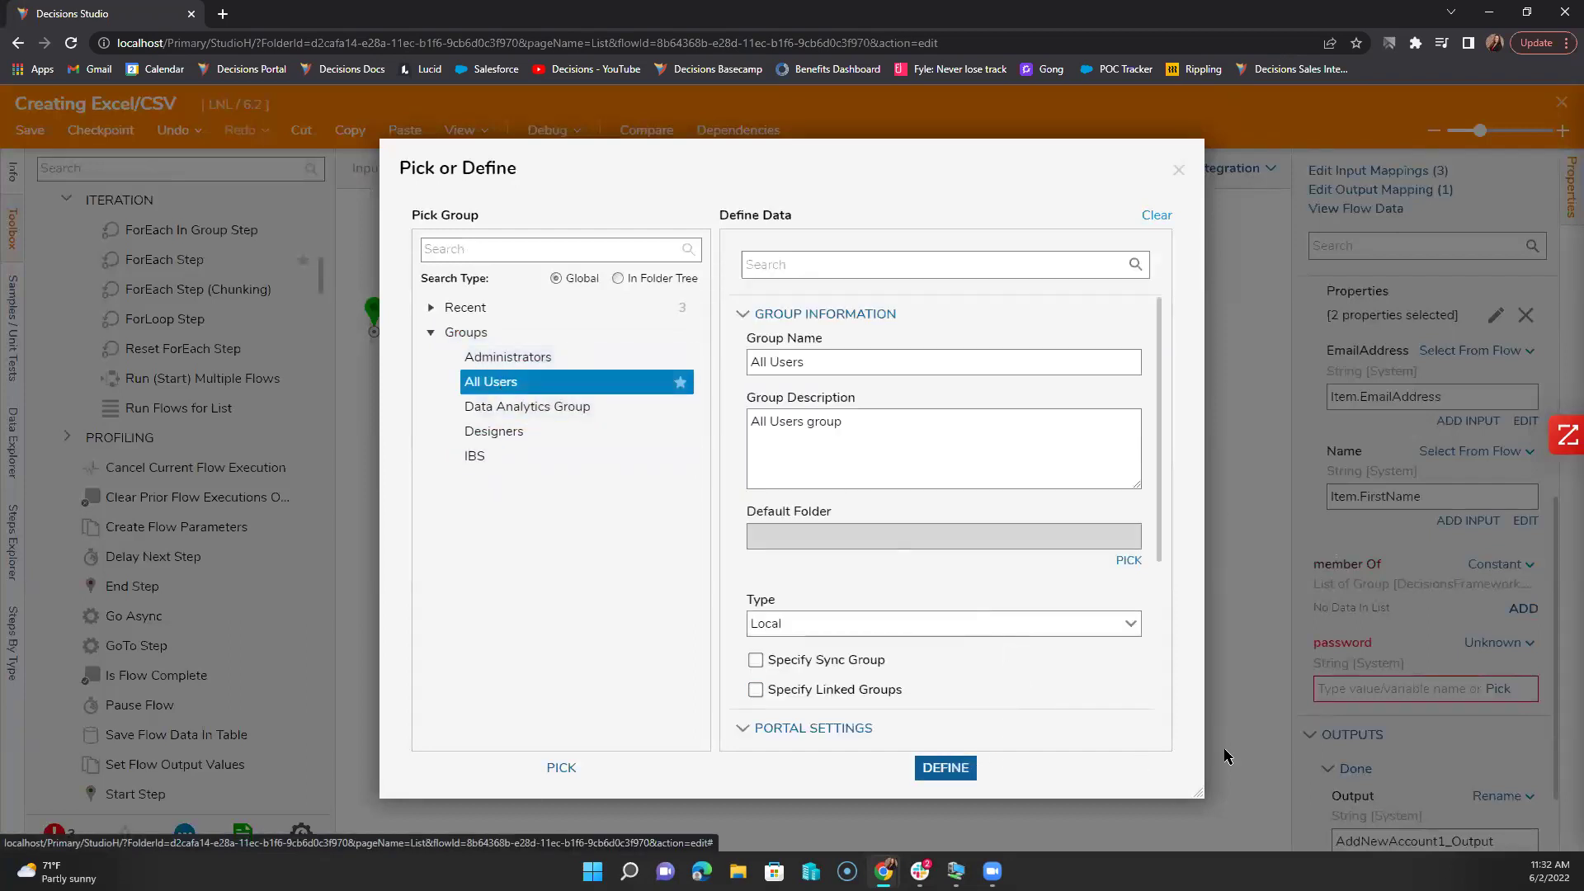
Step: Give the password input a constant value
left_click(1503, 676)
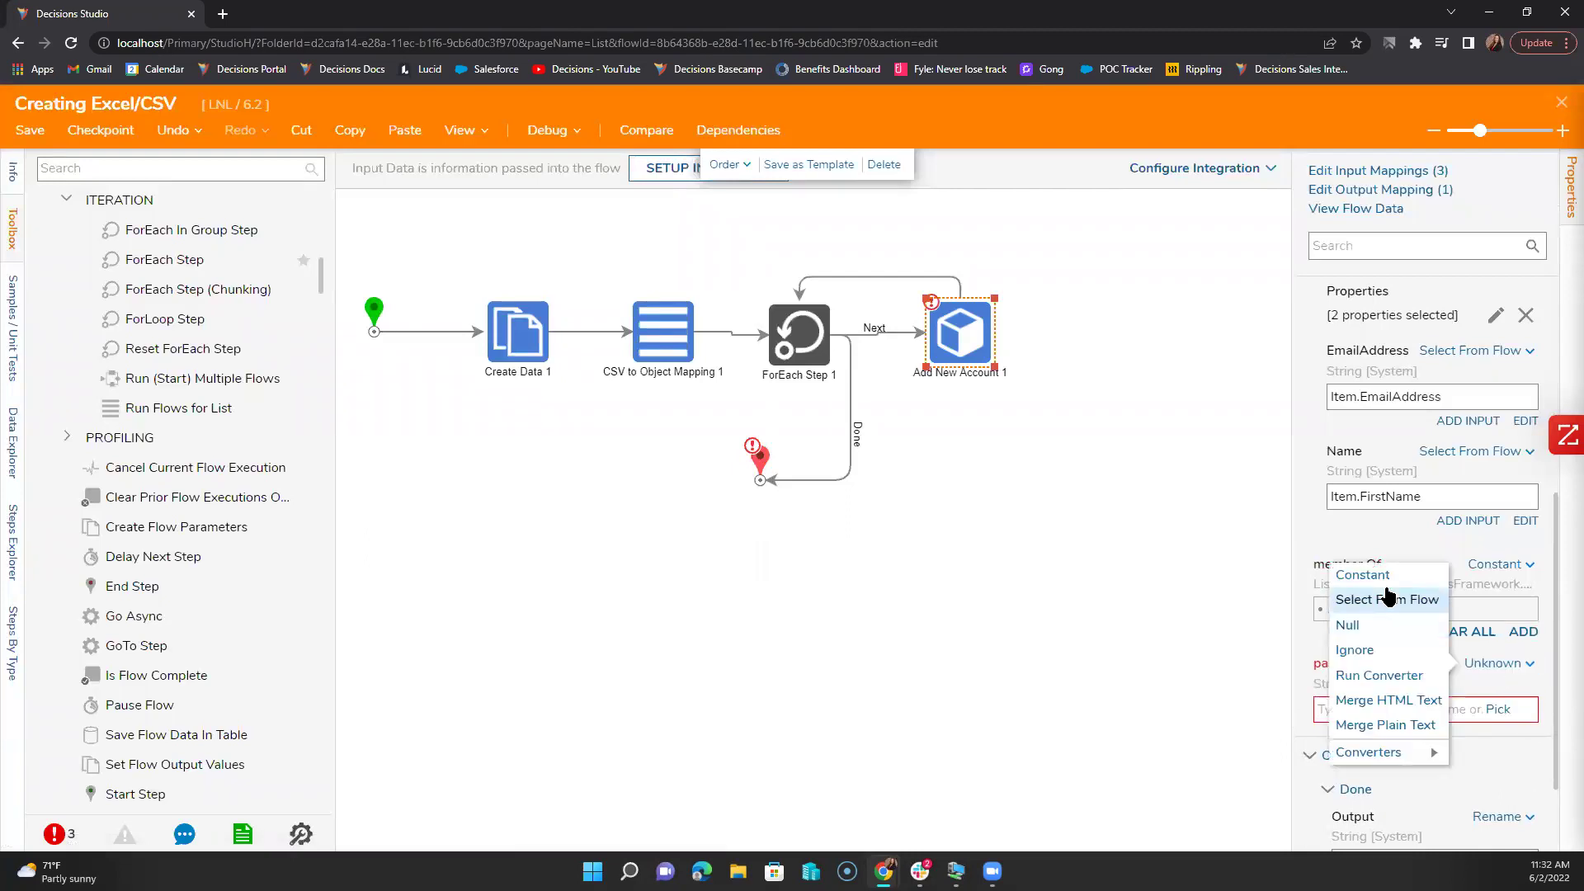
left_click(1362, 570)
type("Admin")
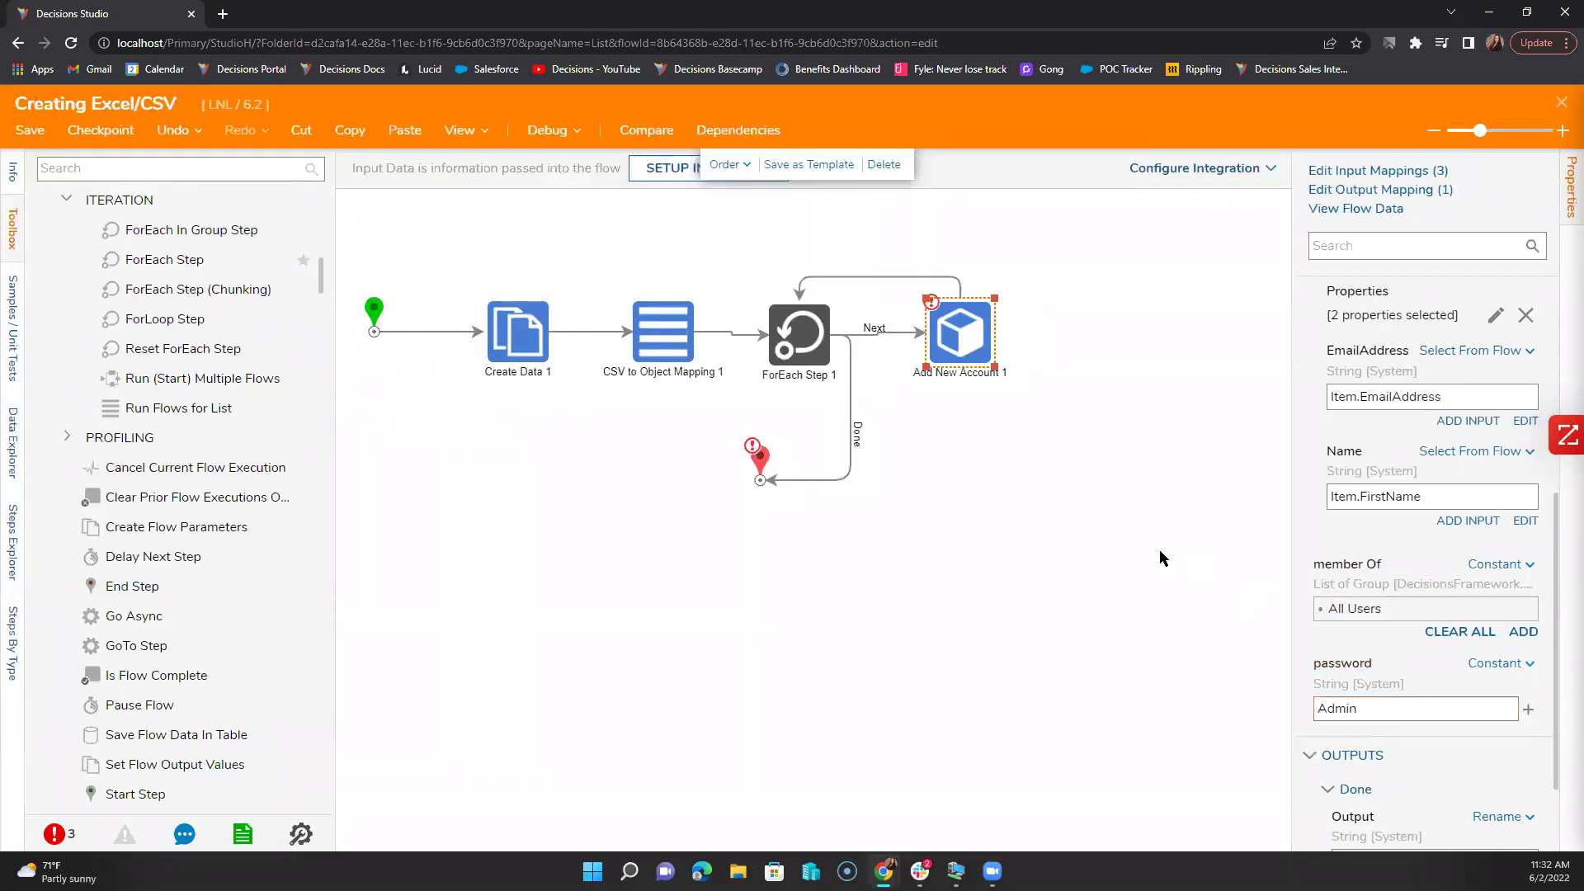
left_click(1160, 555)
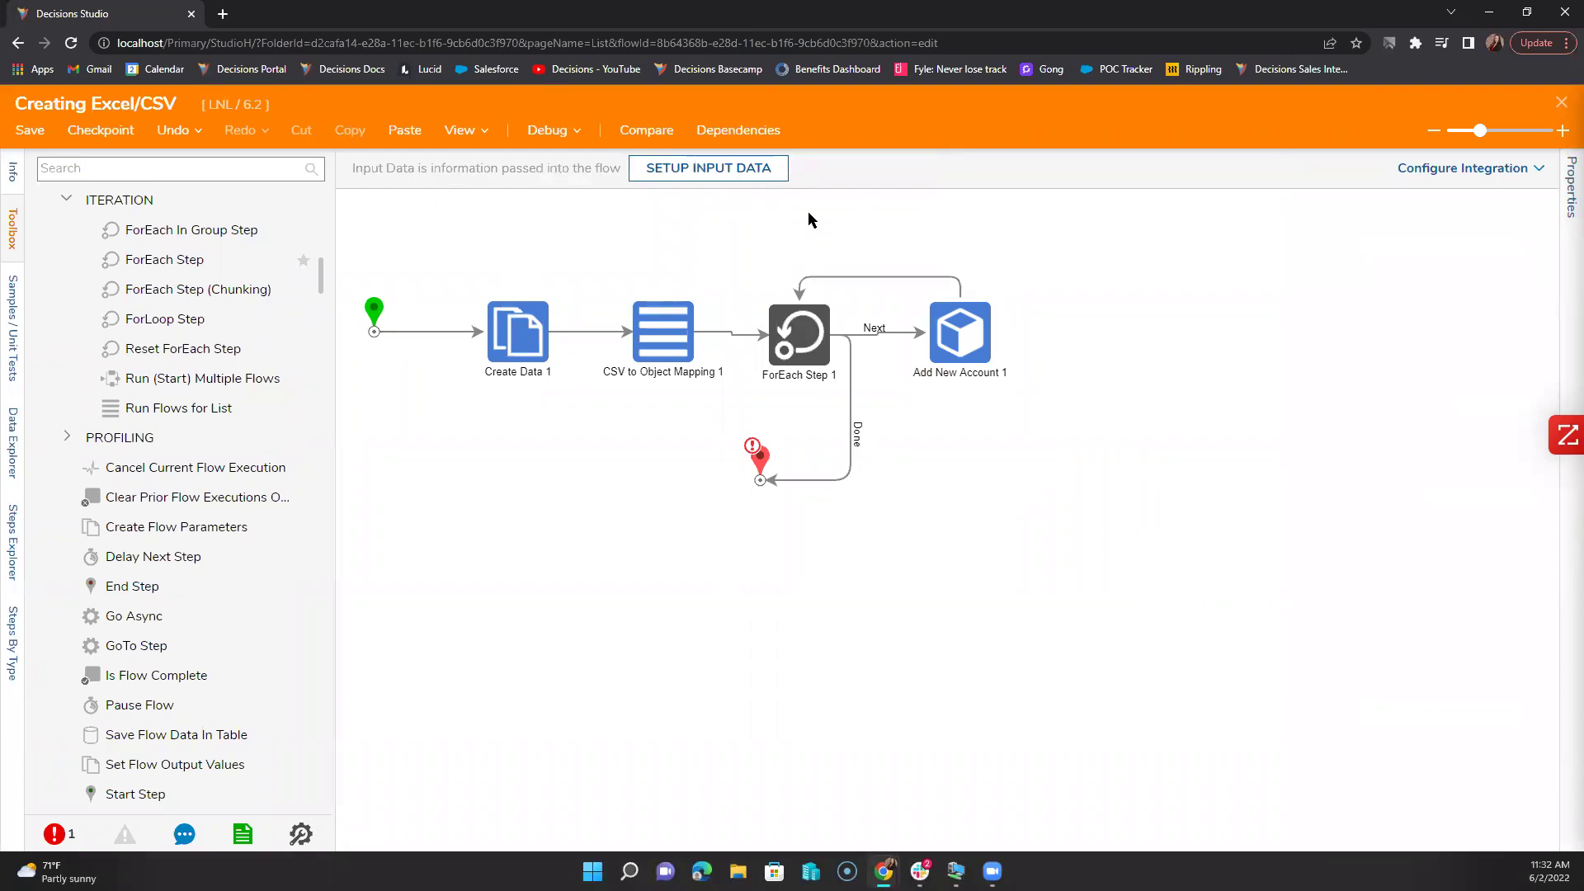
Step: Debug-run the flow and view Add New Account 1's exception showing the email already exists
left_click(547, 132)
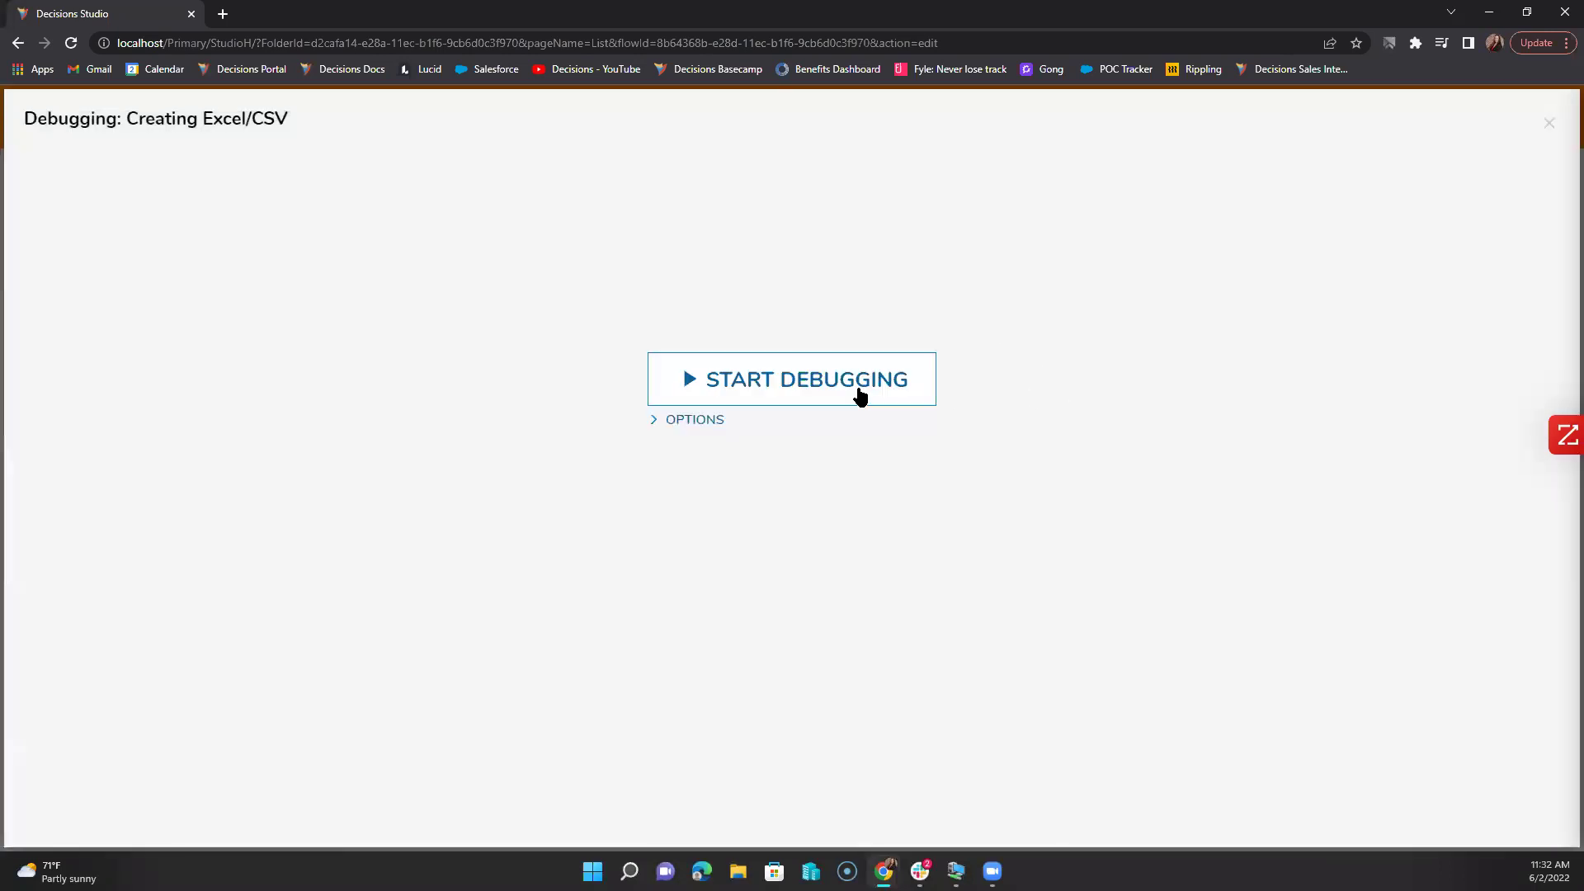
left_click(858, 394)
left_click(1004, 277)
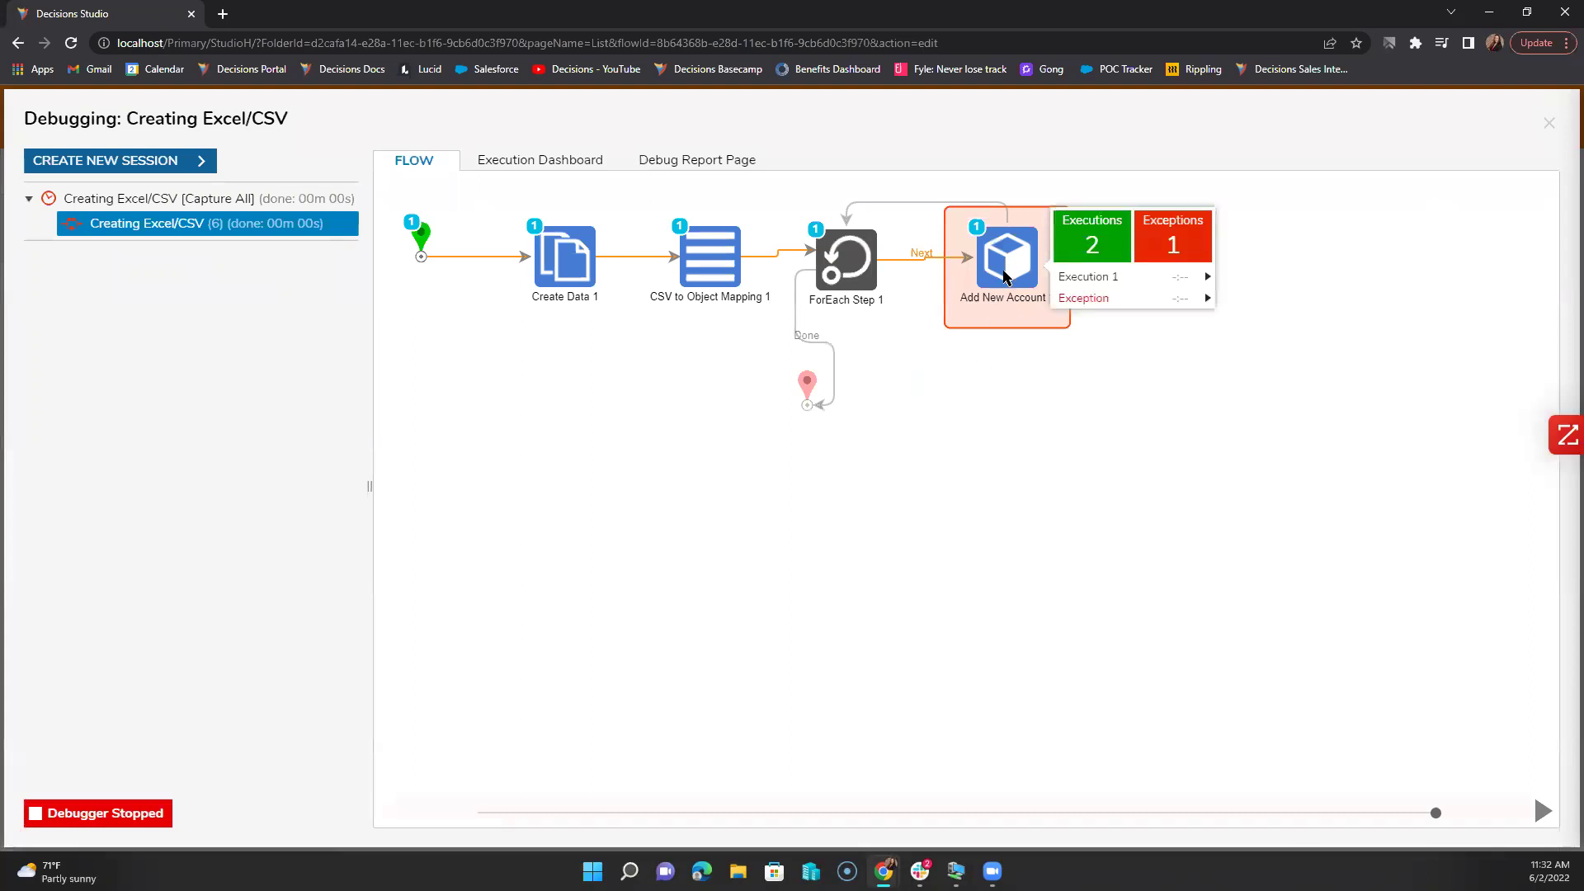
mouse_move(1148, 301)
left_click(1305, 304)
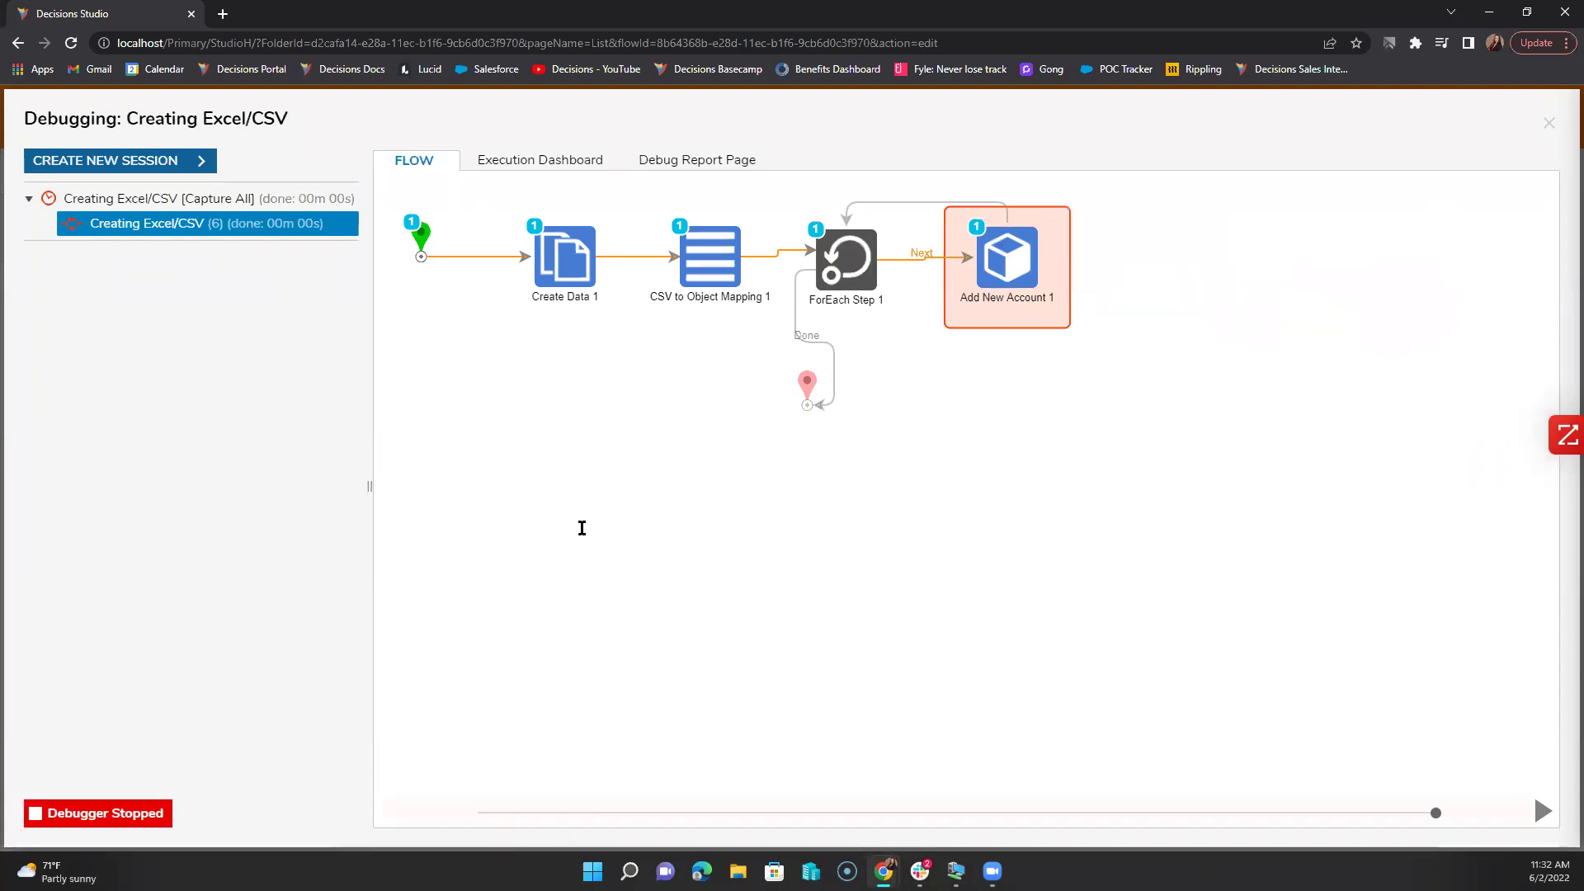
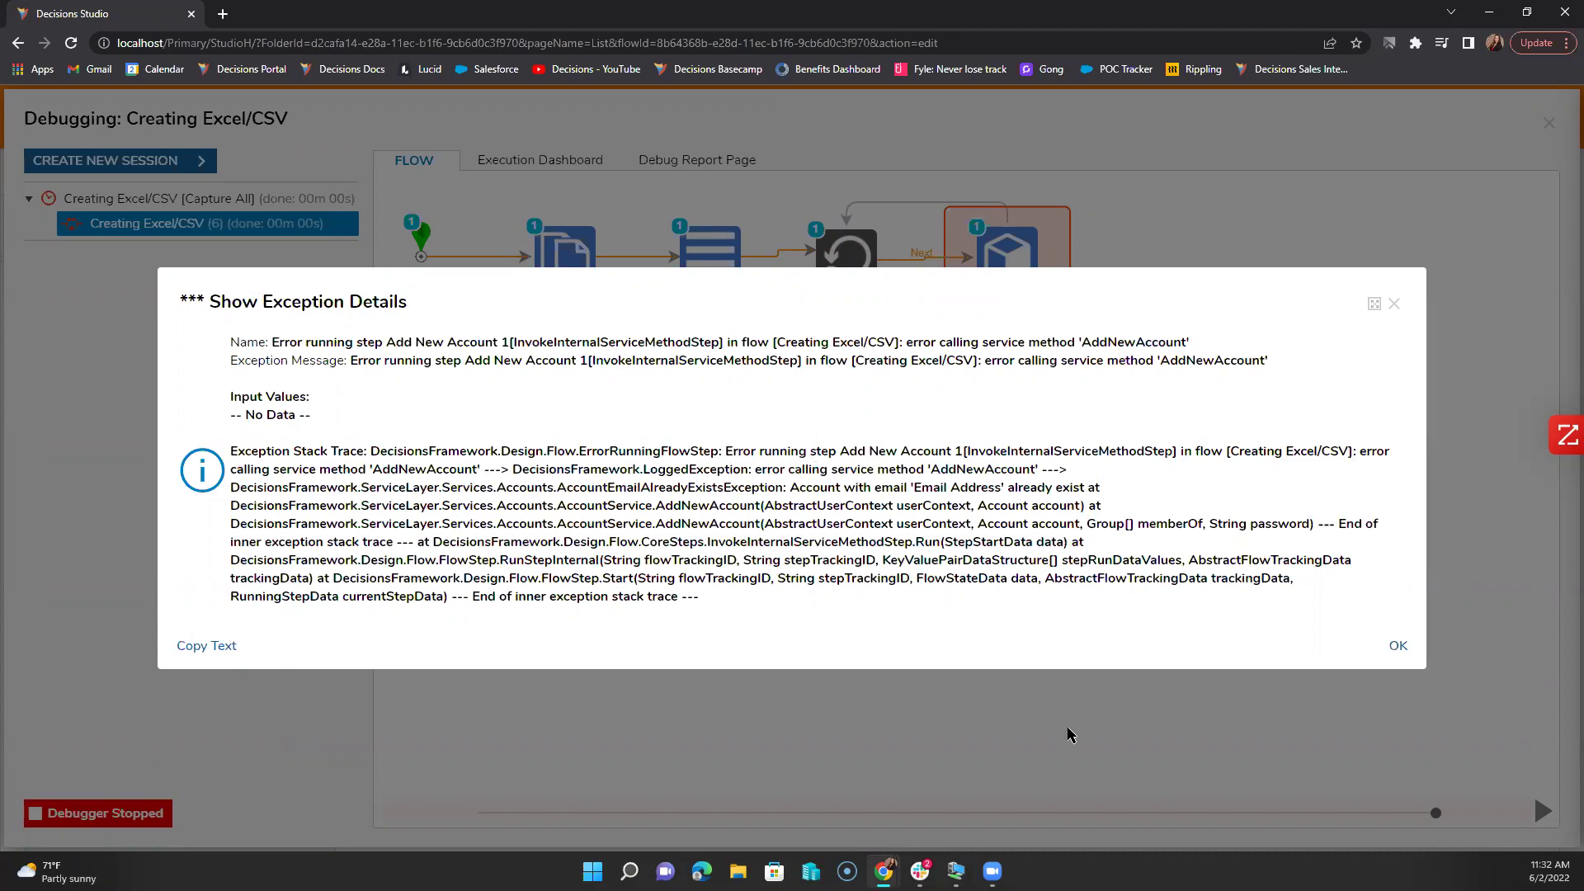
Step: Exit the exception dialog and debugger, then download and open Create Data 1's Ashleys Excel.xlsx attachment
left_click(1393, 304)
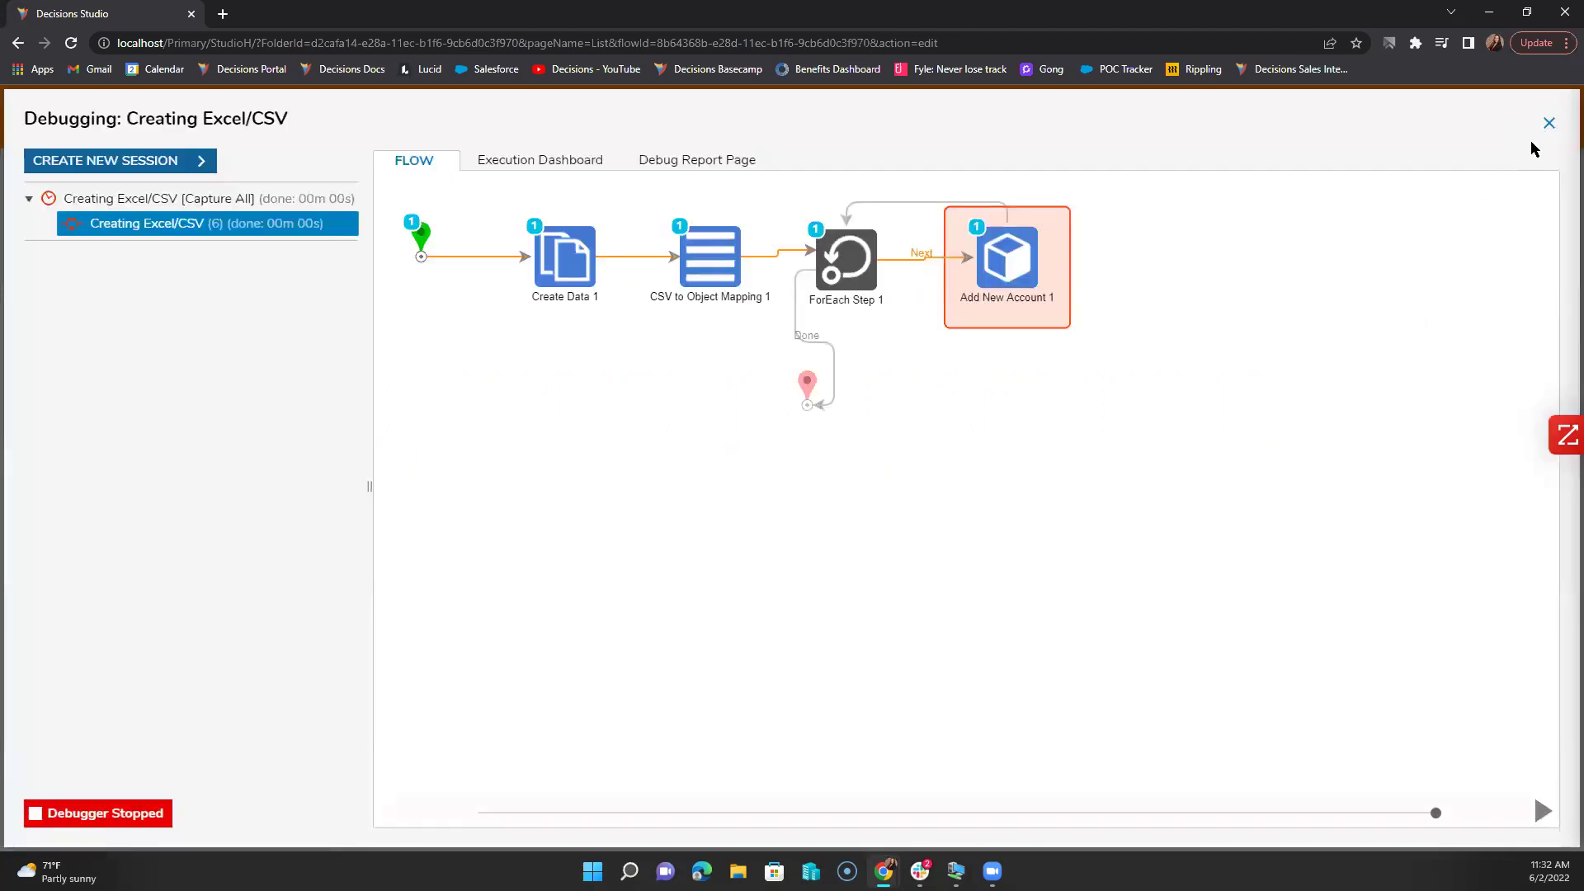
left_click(1549, 124)
mouse_move(883, 870)
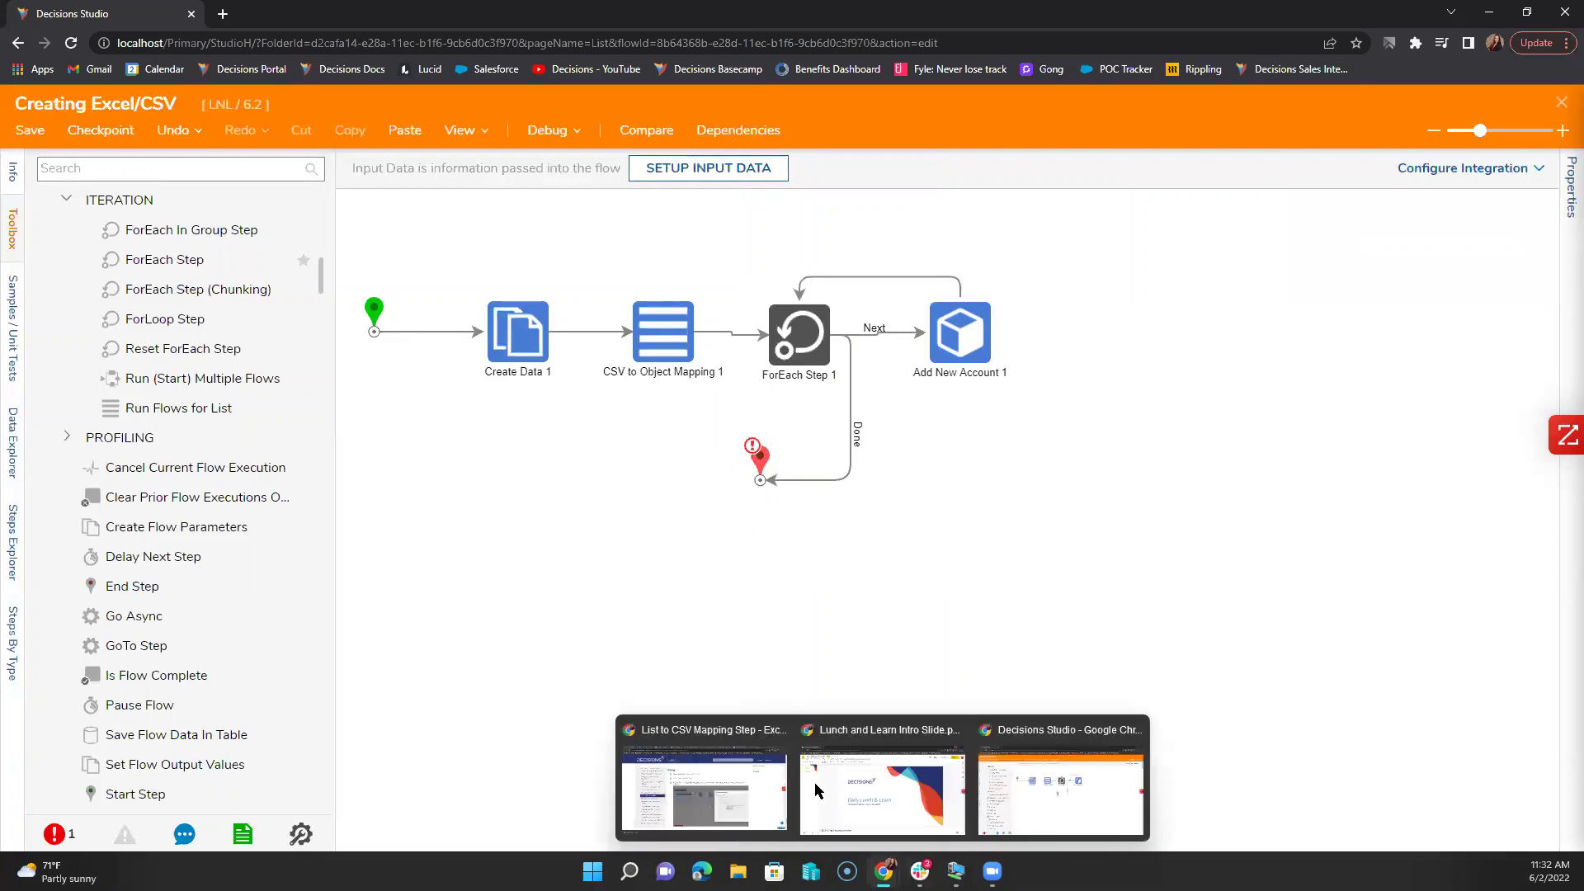
left_click(528, 325)
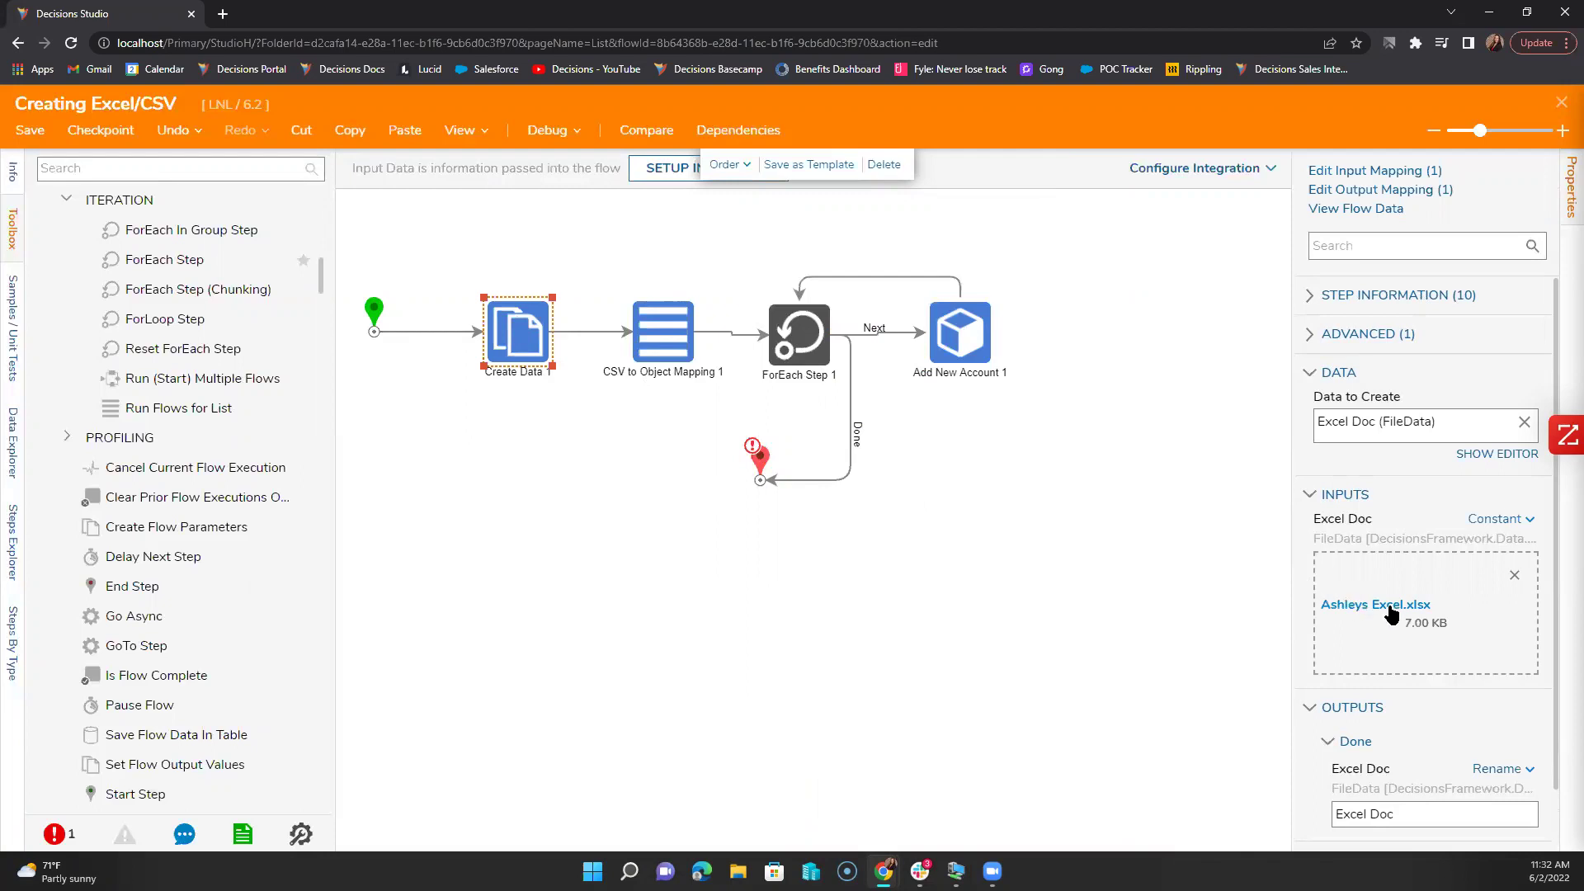
left_click(963, 354)
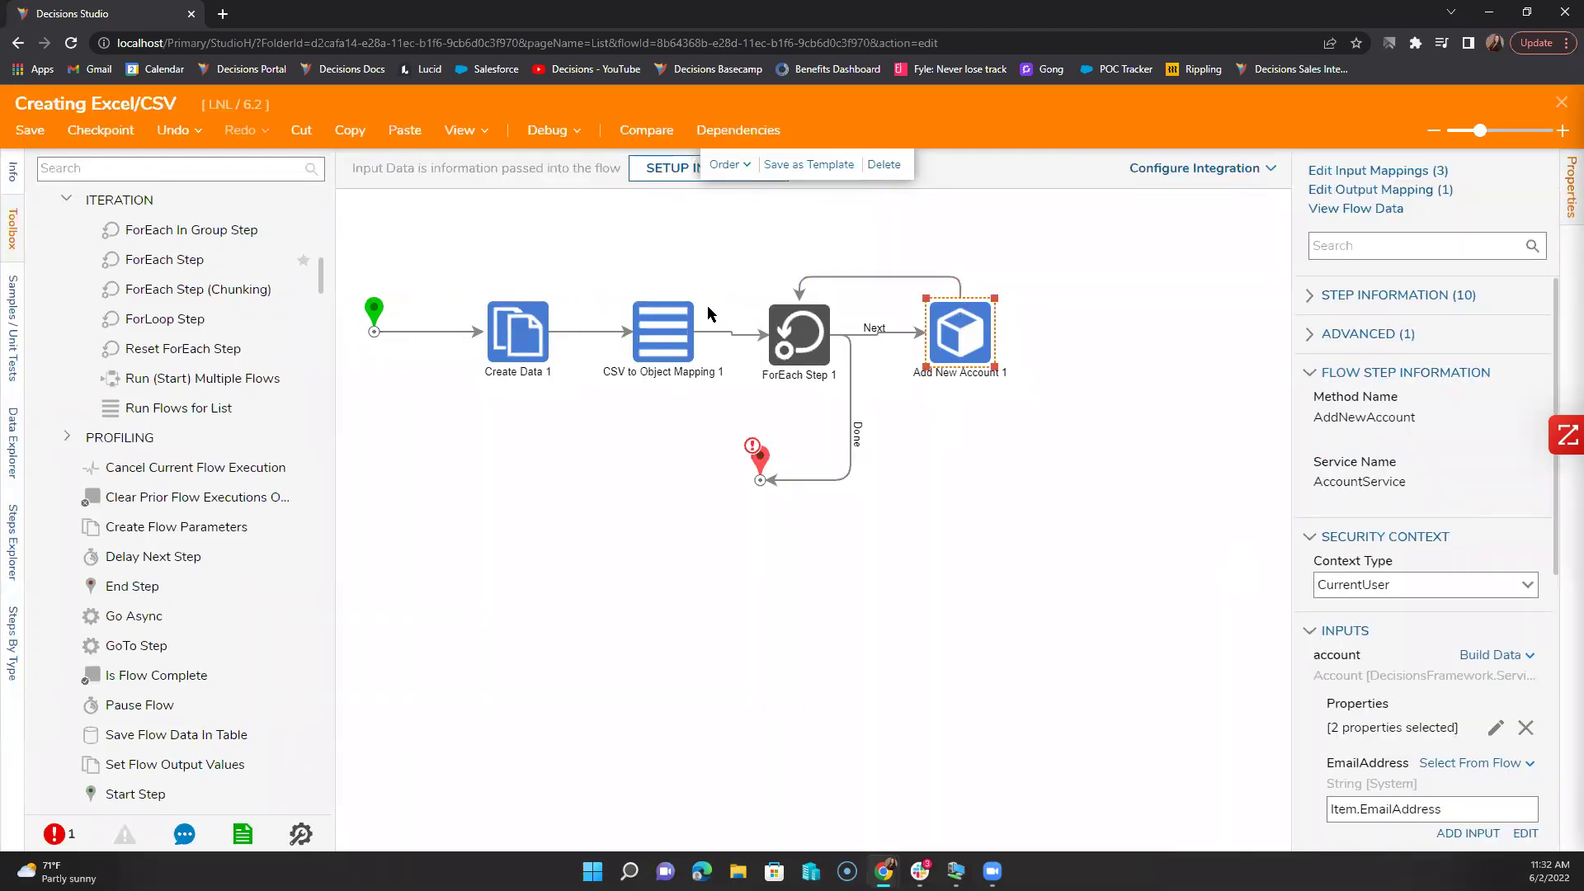
left_click(542, 338)
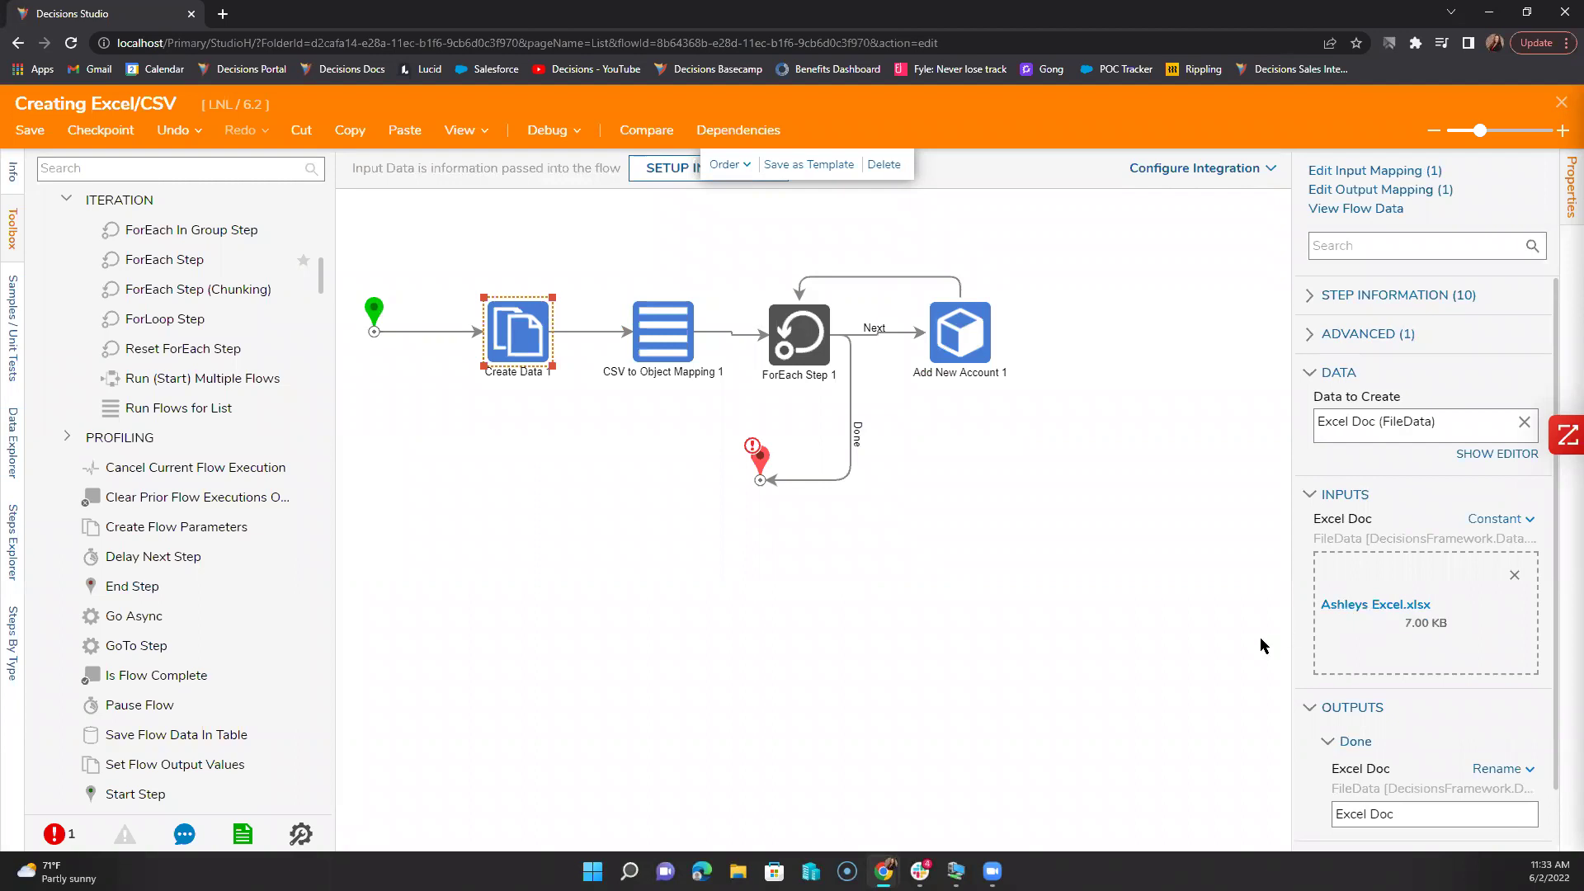
left_click(1399, 615)
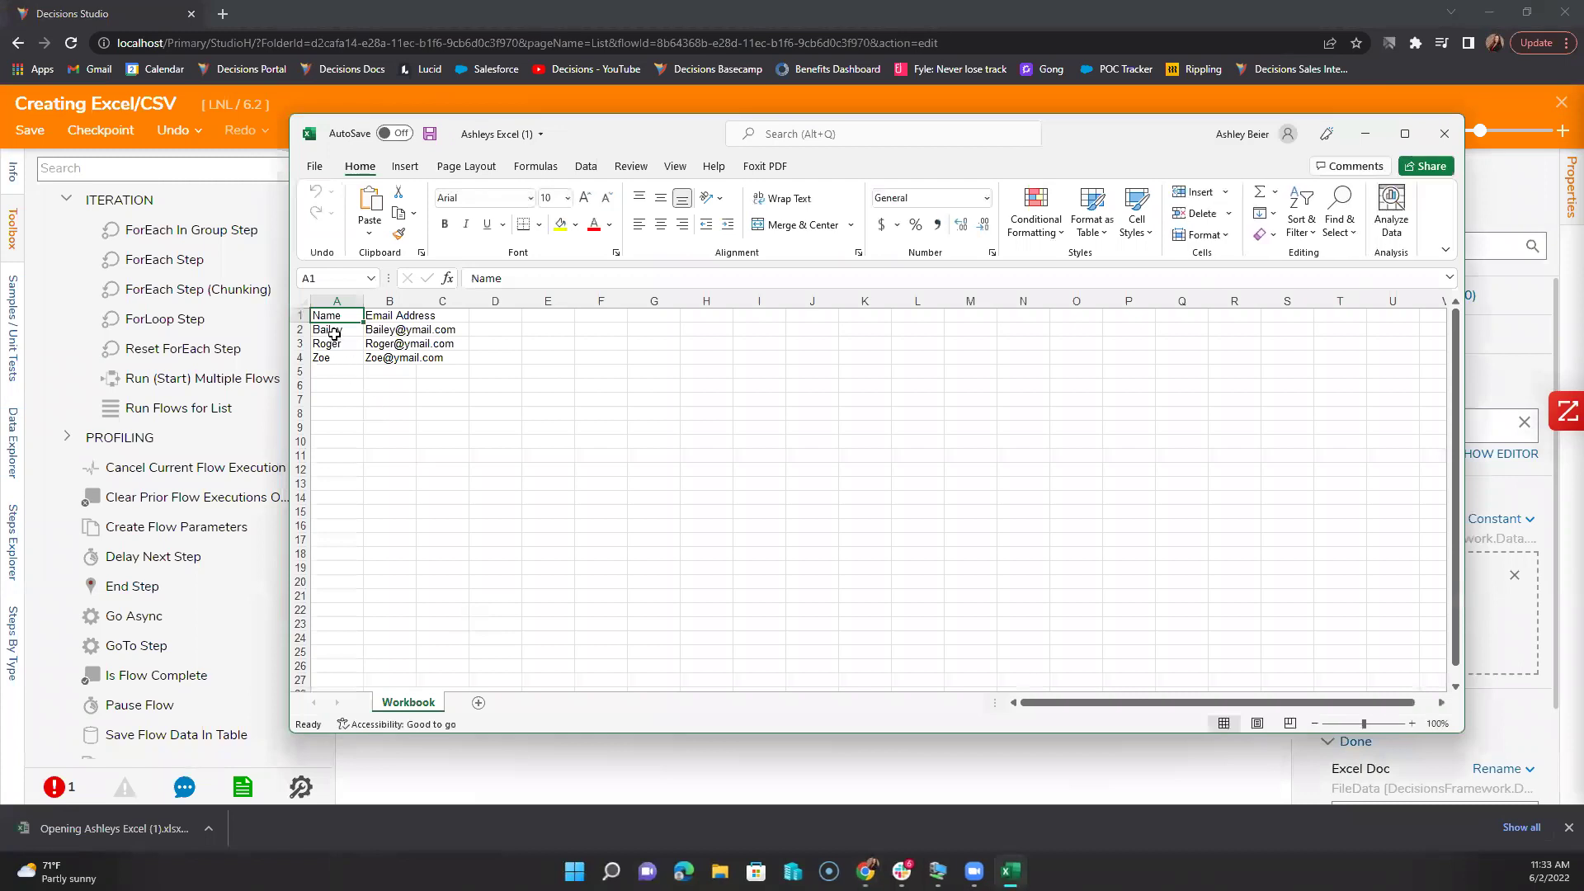
Step: Replace the name in A2 and the e-mail's name part in B2 with a new first name, then save and close Excel
left_click(336, 331)
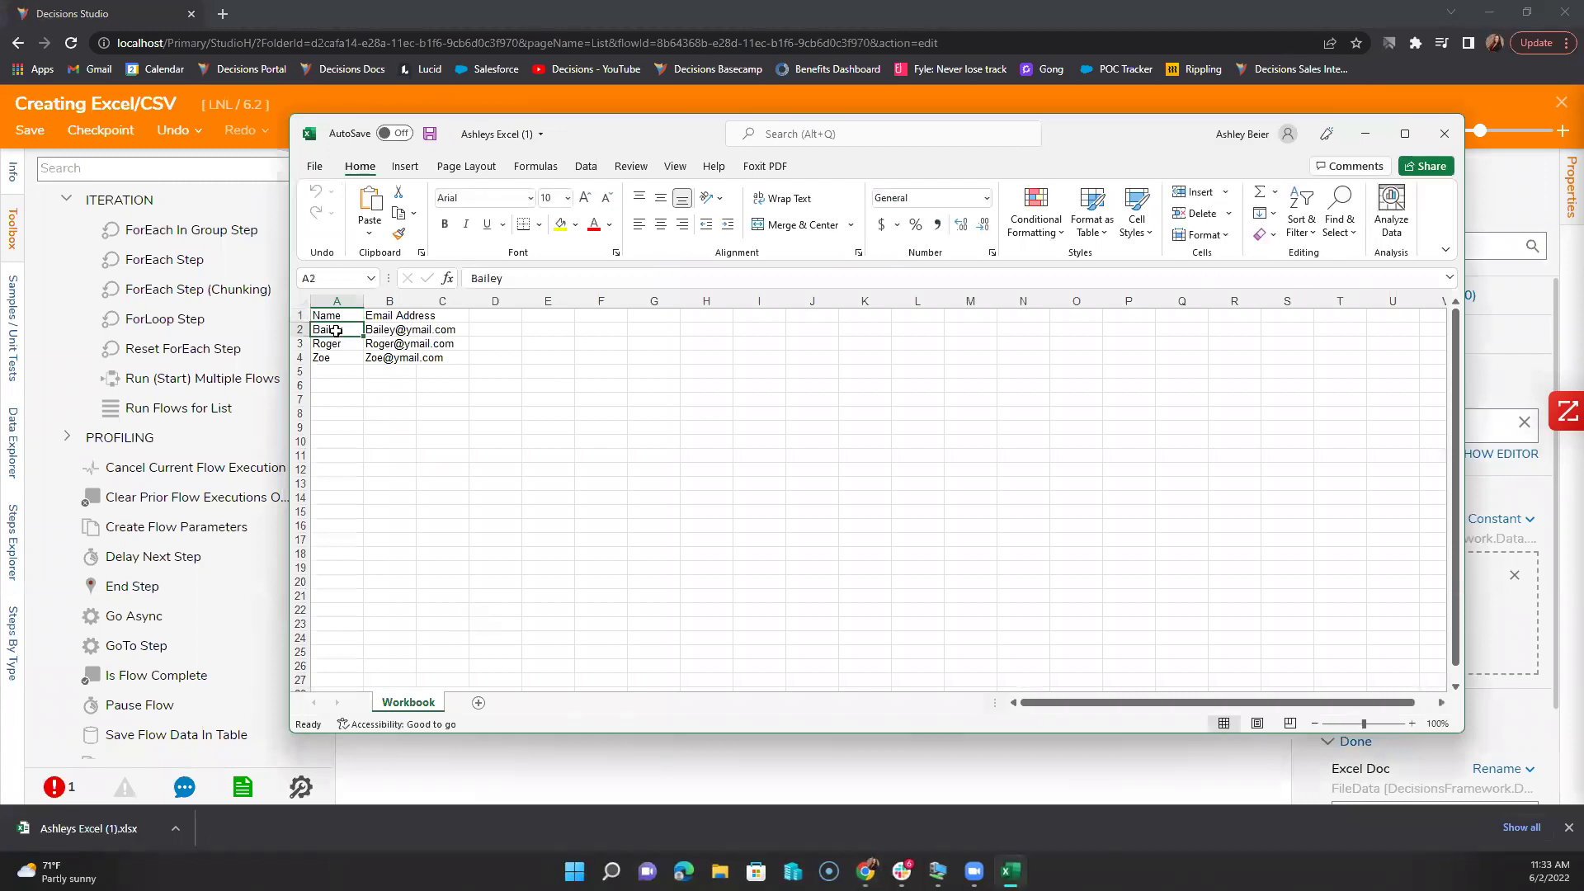
type("Ellie")
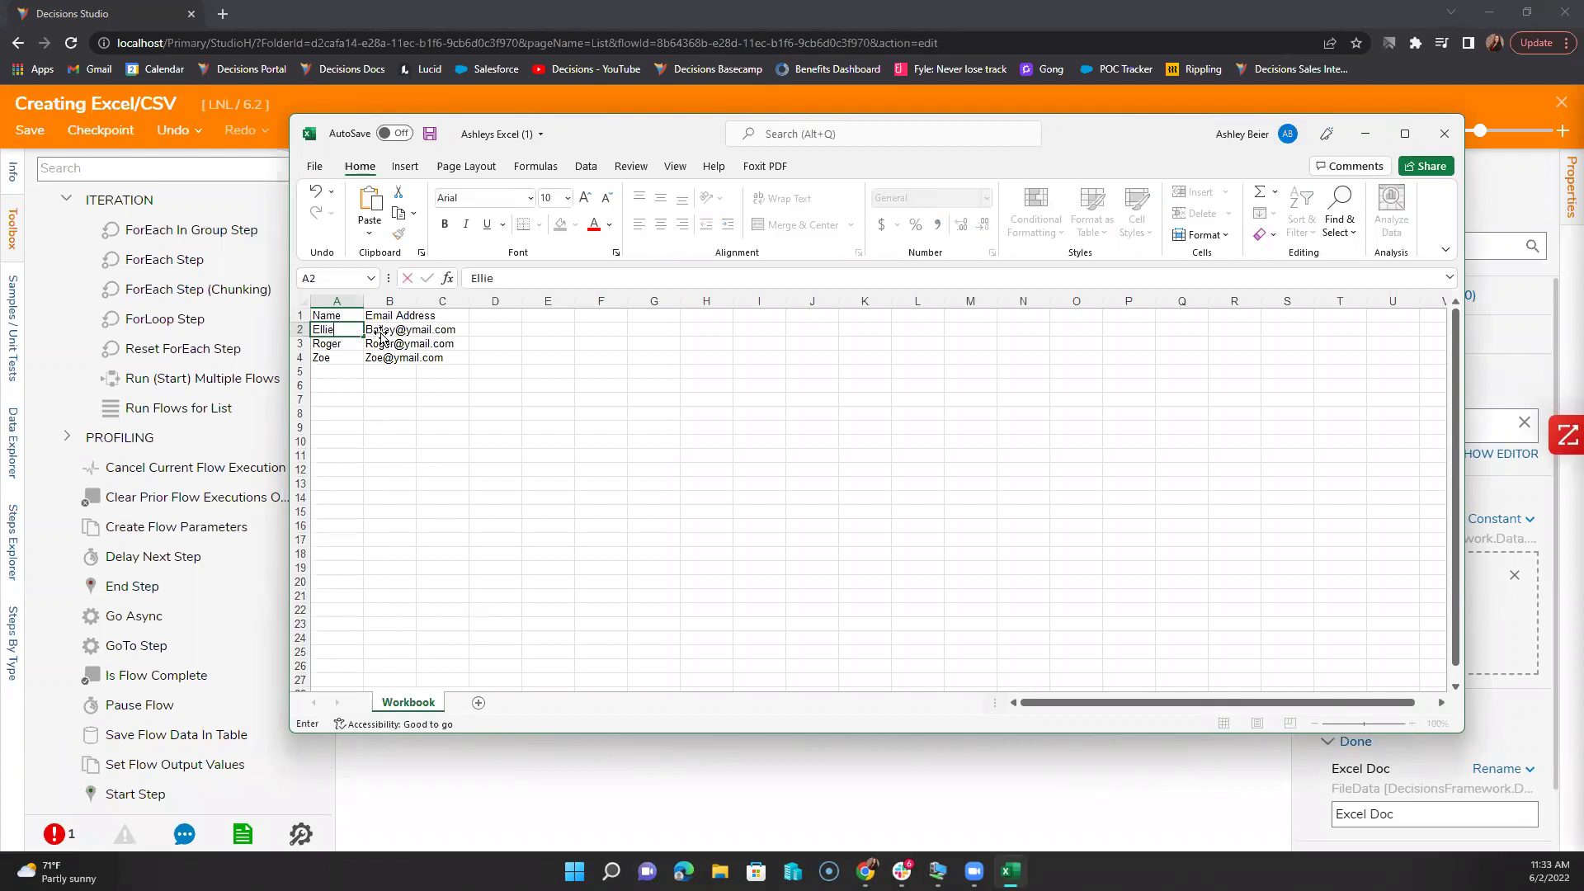
left_click(384, 330)
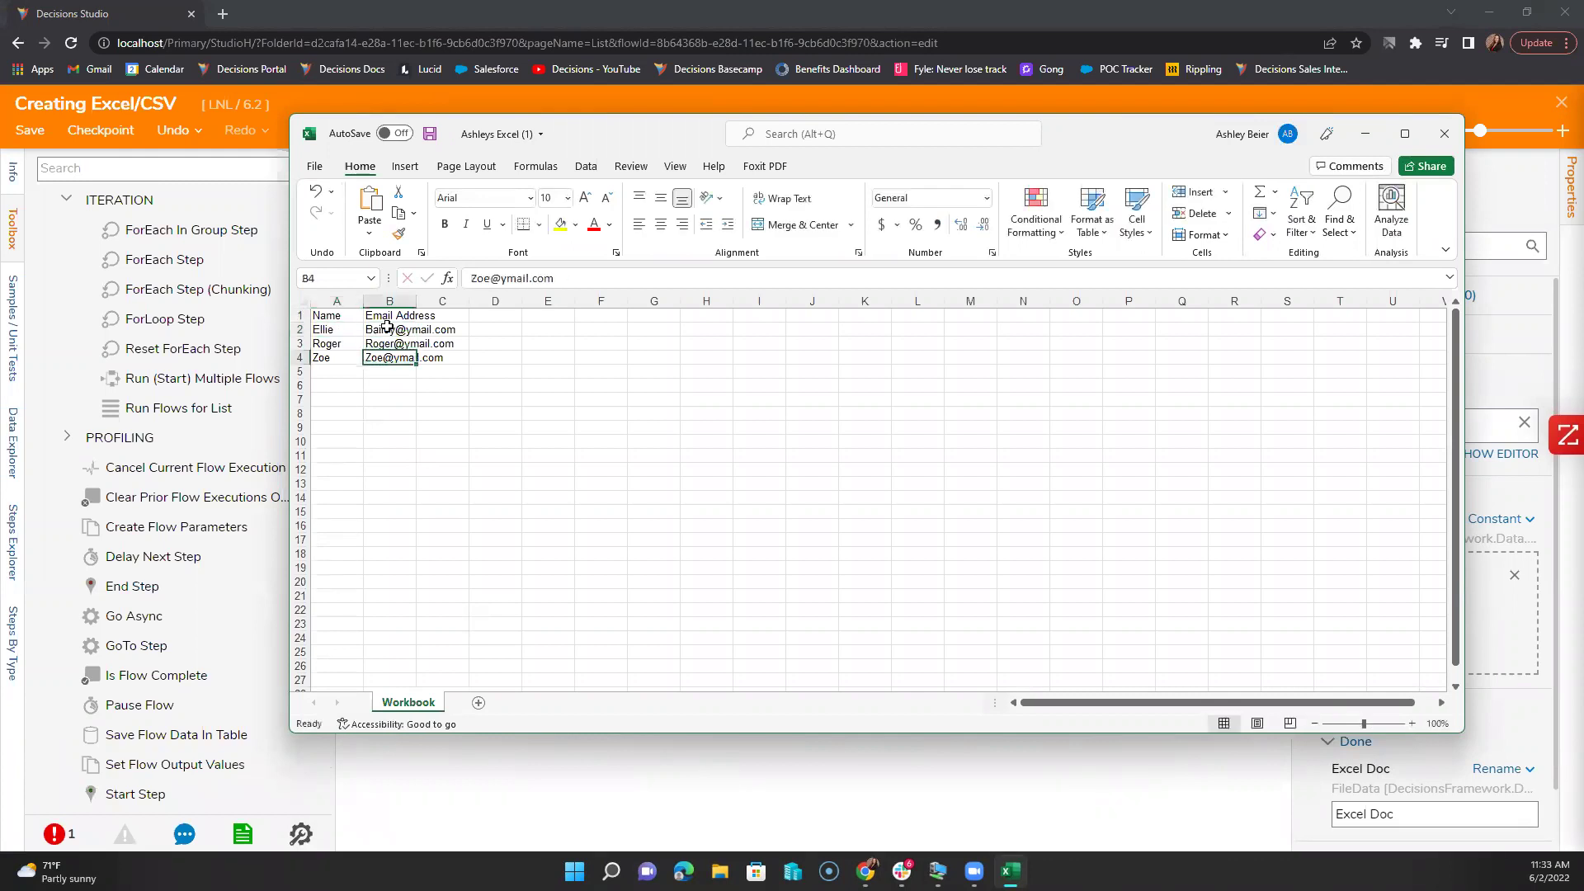
left_click_drag(502, 279, 442, 283)
type("Elli")
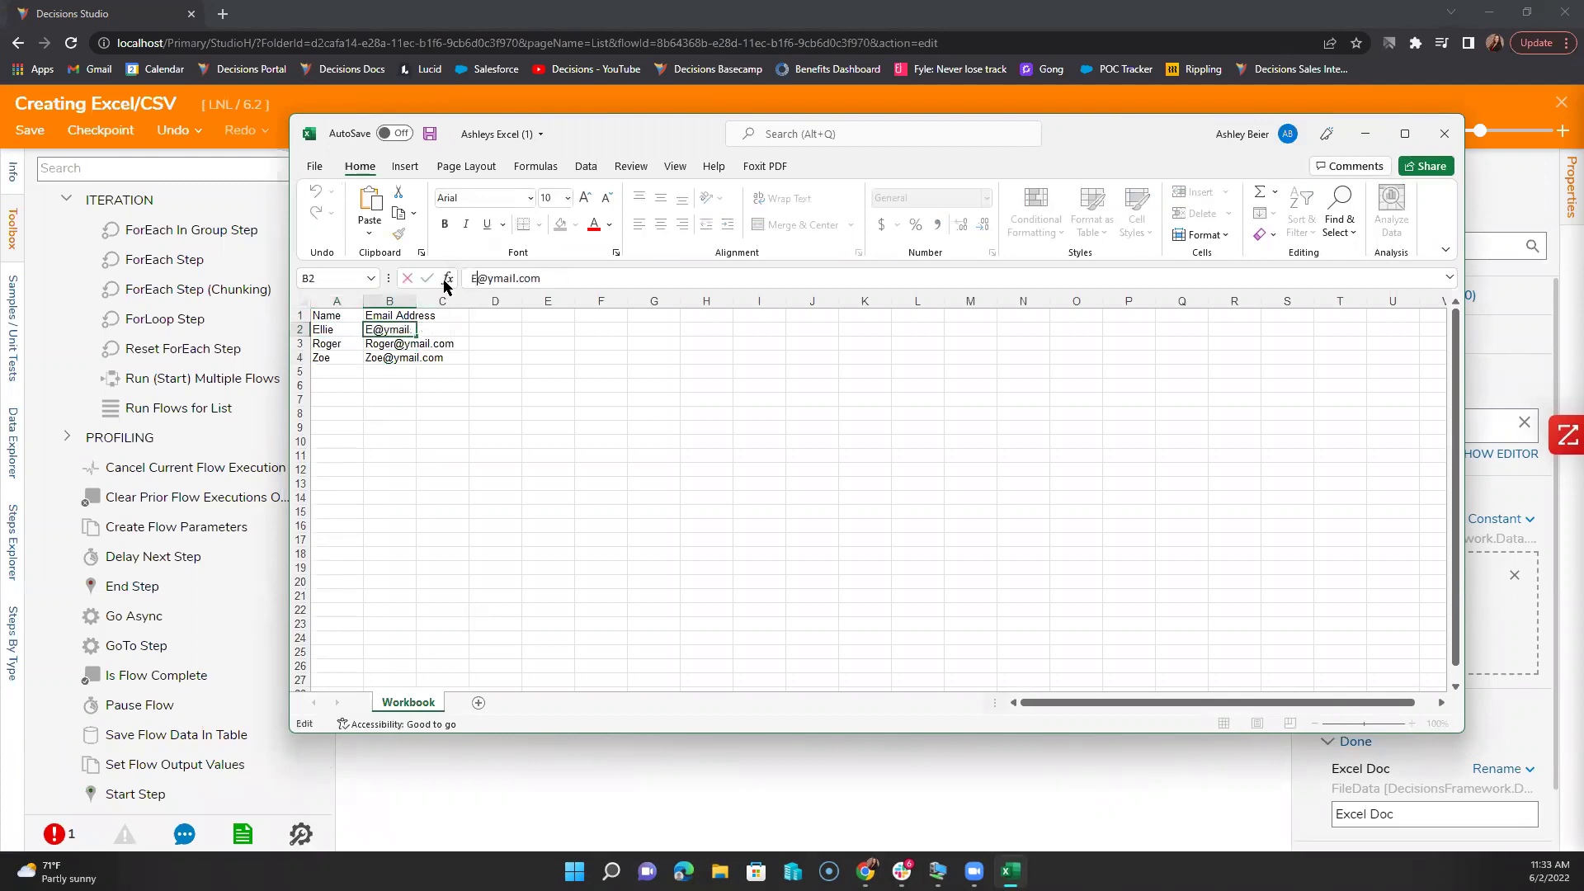
type("e")
left_click(430, 133)
left_click(1445, 133)
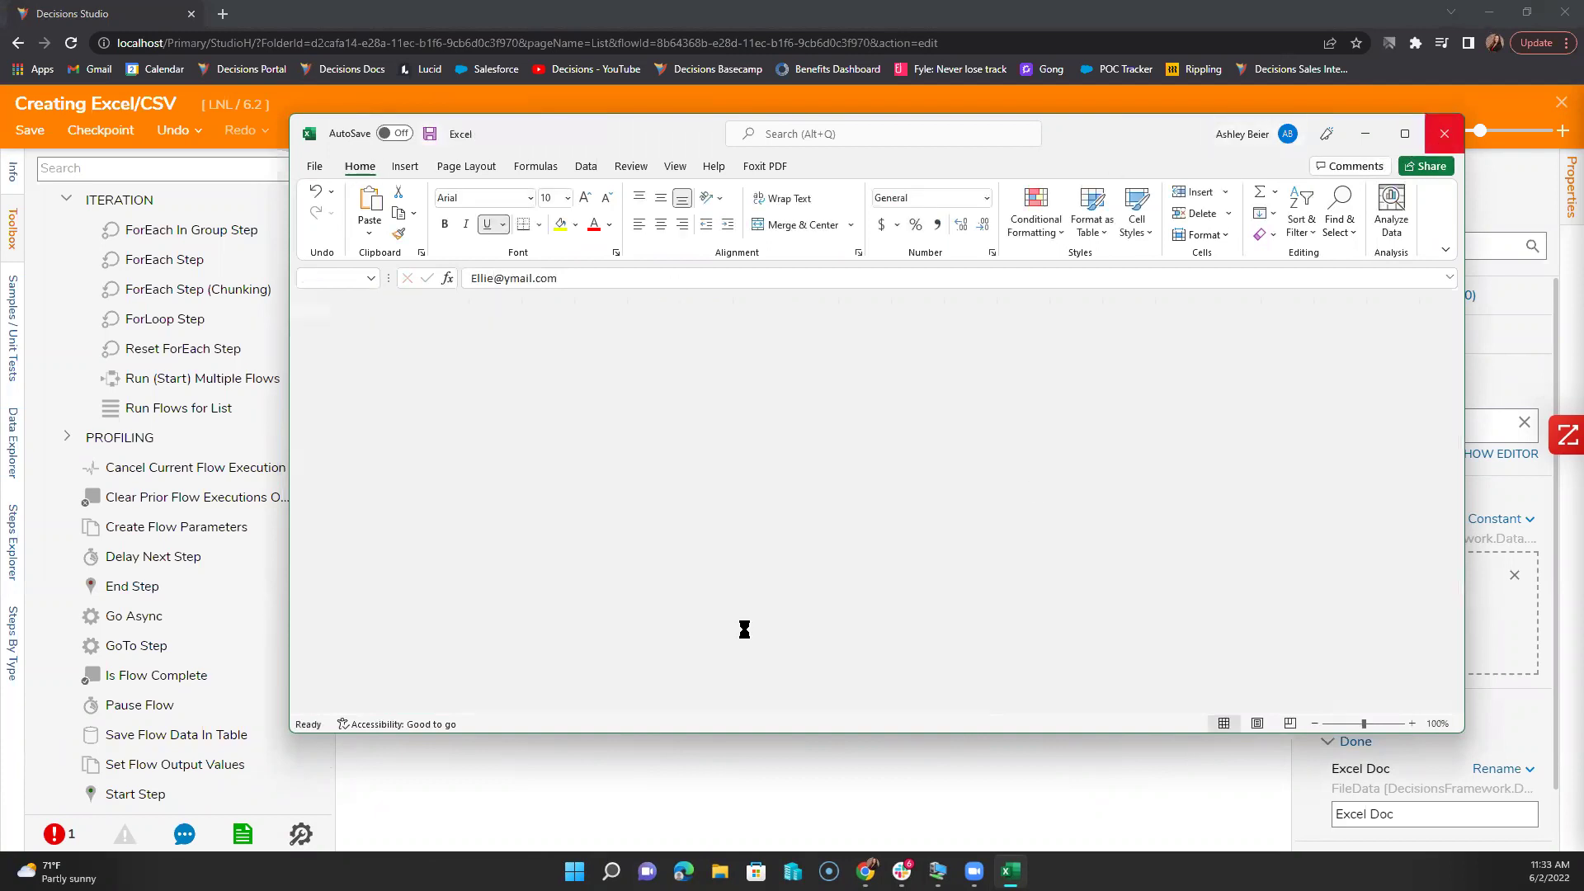
Step: Remove the spreadsheet attachment from Create Data 1 and rerun the debugger, dismissing the duplicate-account exception
left_click(1515, 576)
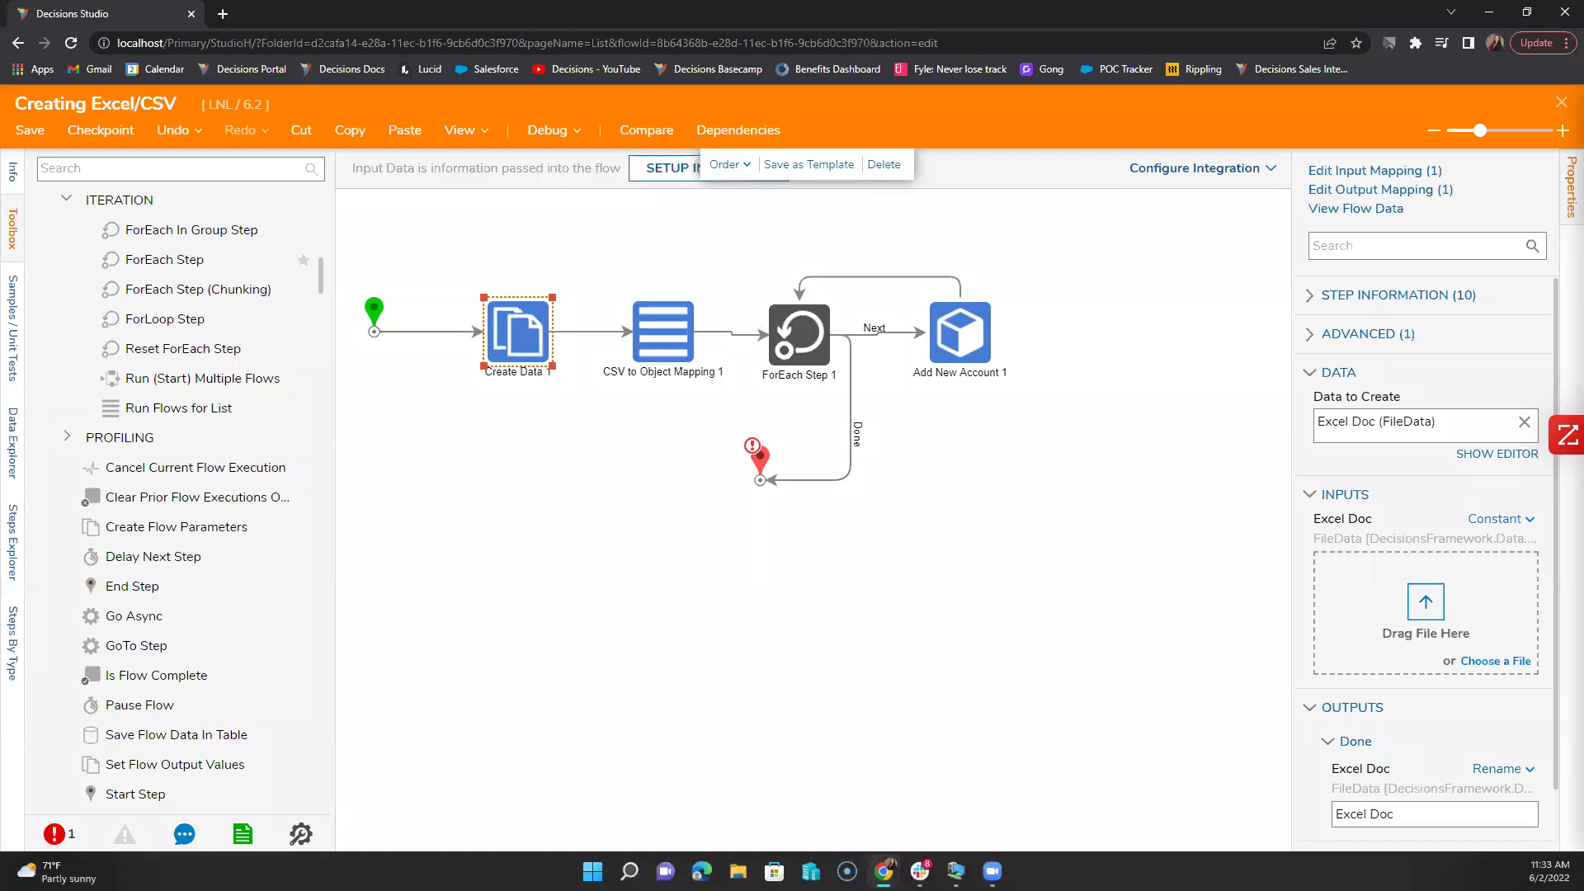
left_click(979, 566)
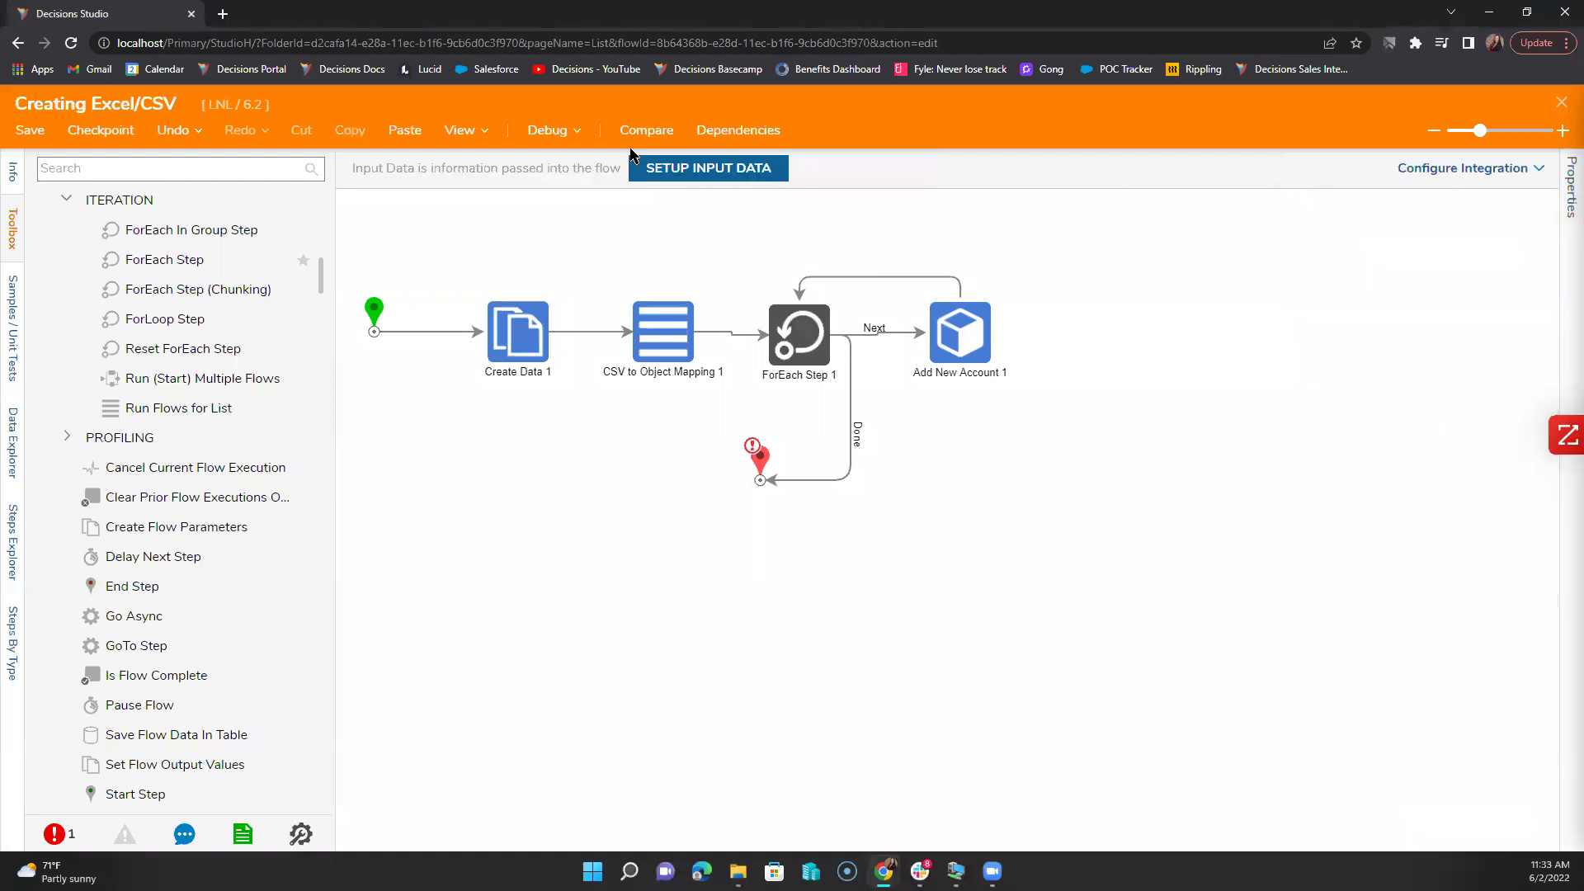
left_click(554, 130)
left_click(897, 376)
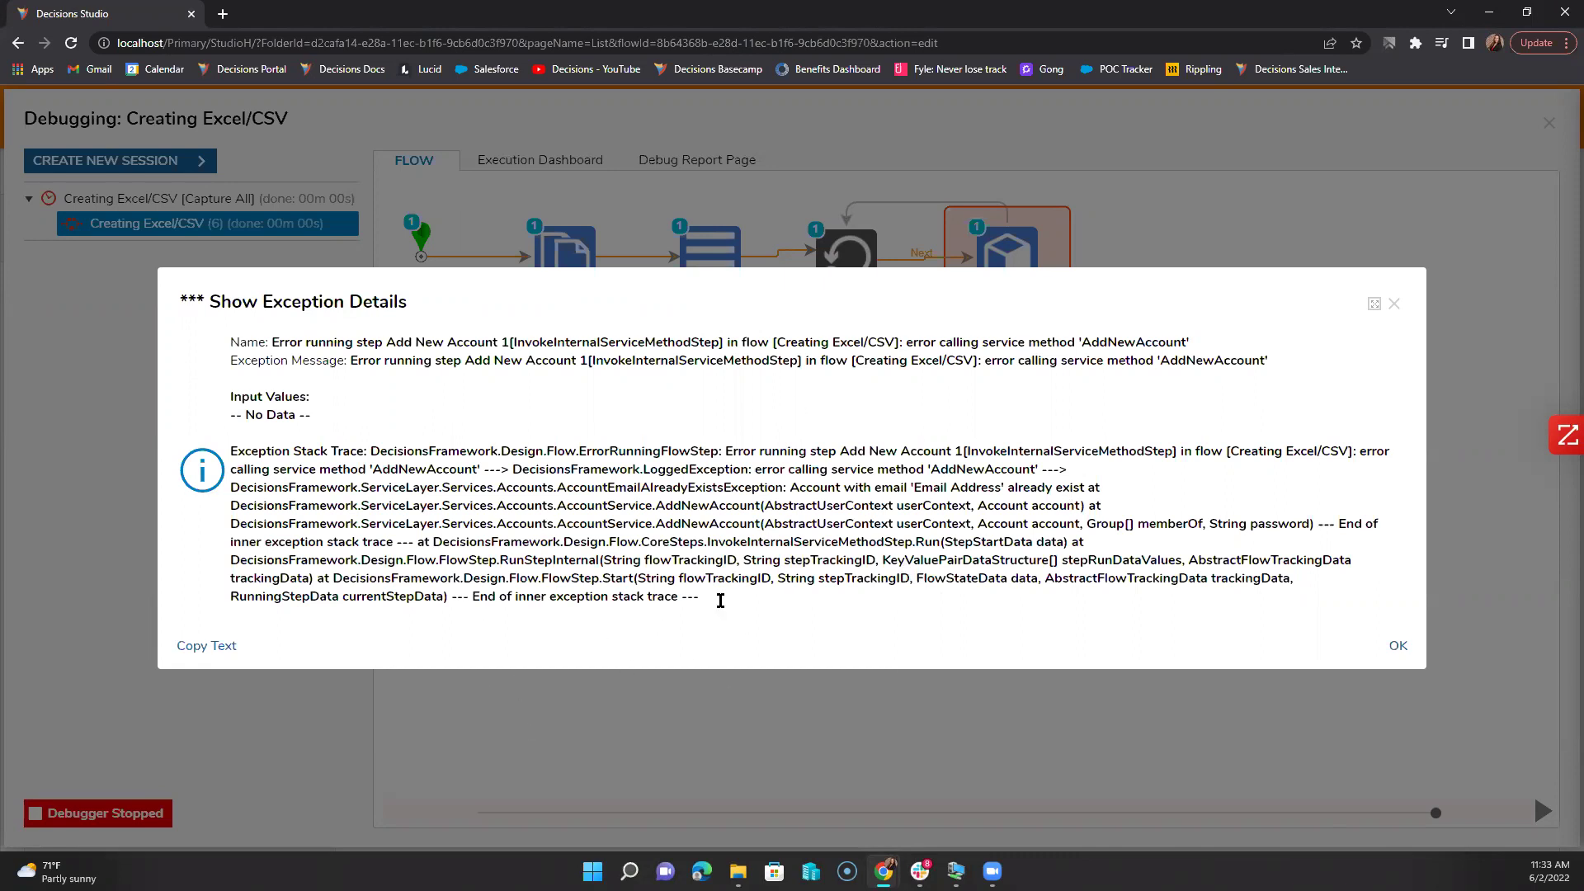
left_click(1395, 304)
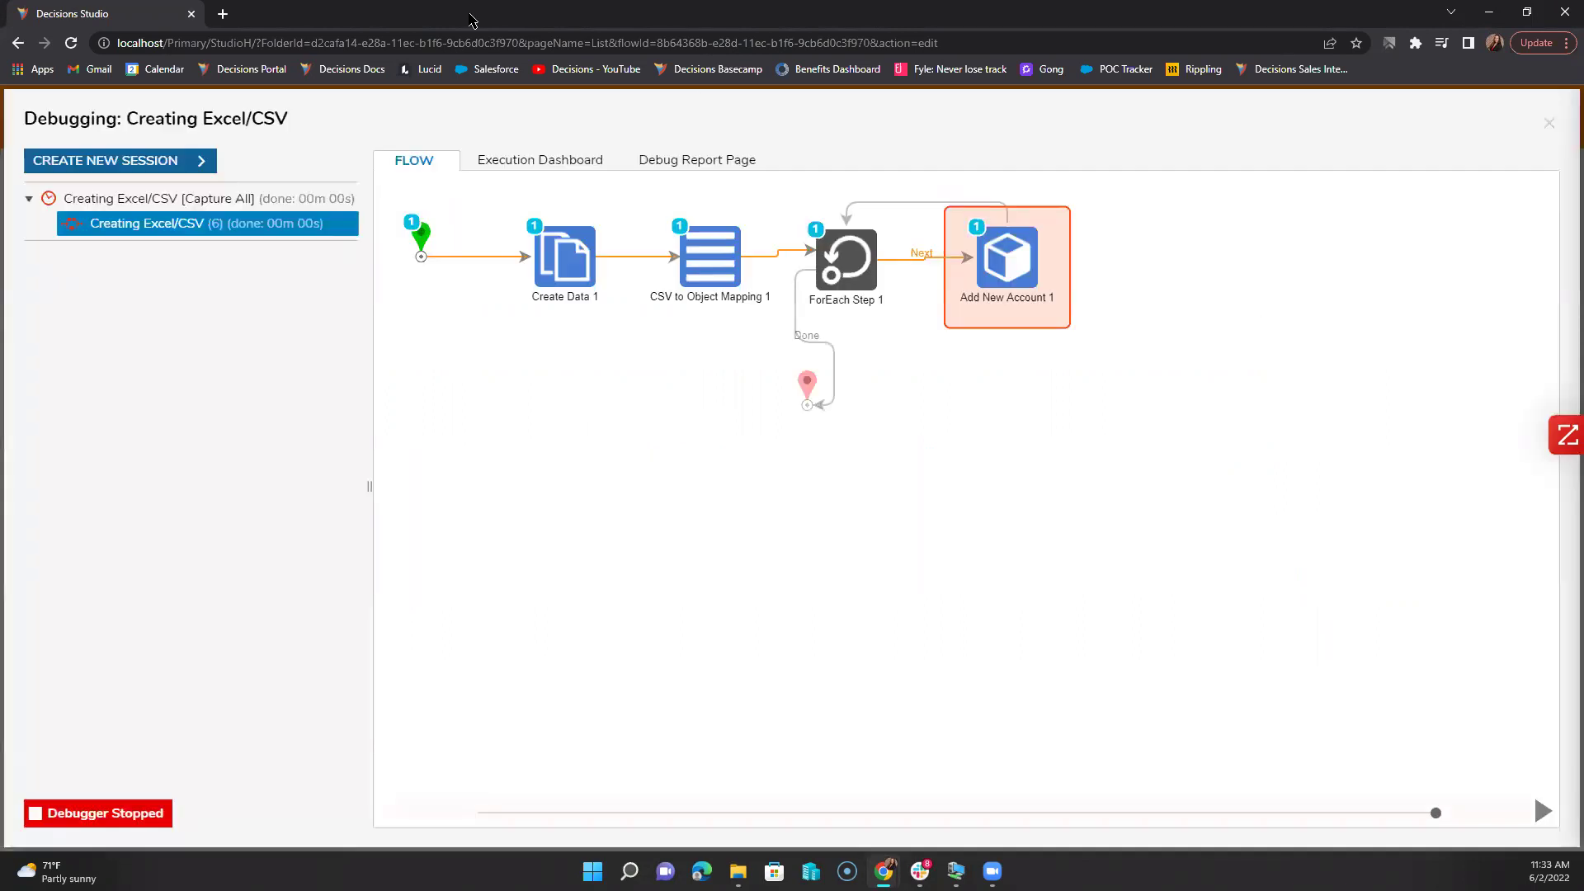
Step: Duplicate the browser tab and decline the locked-object prompt
right_click(81, 22)
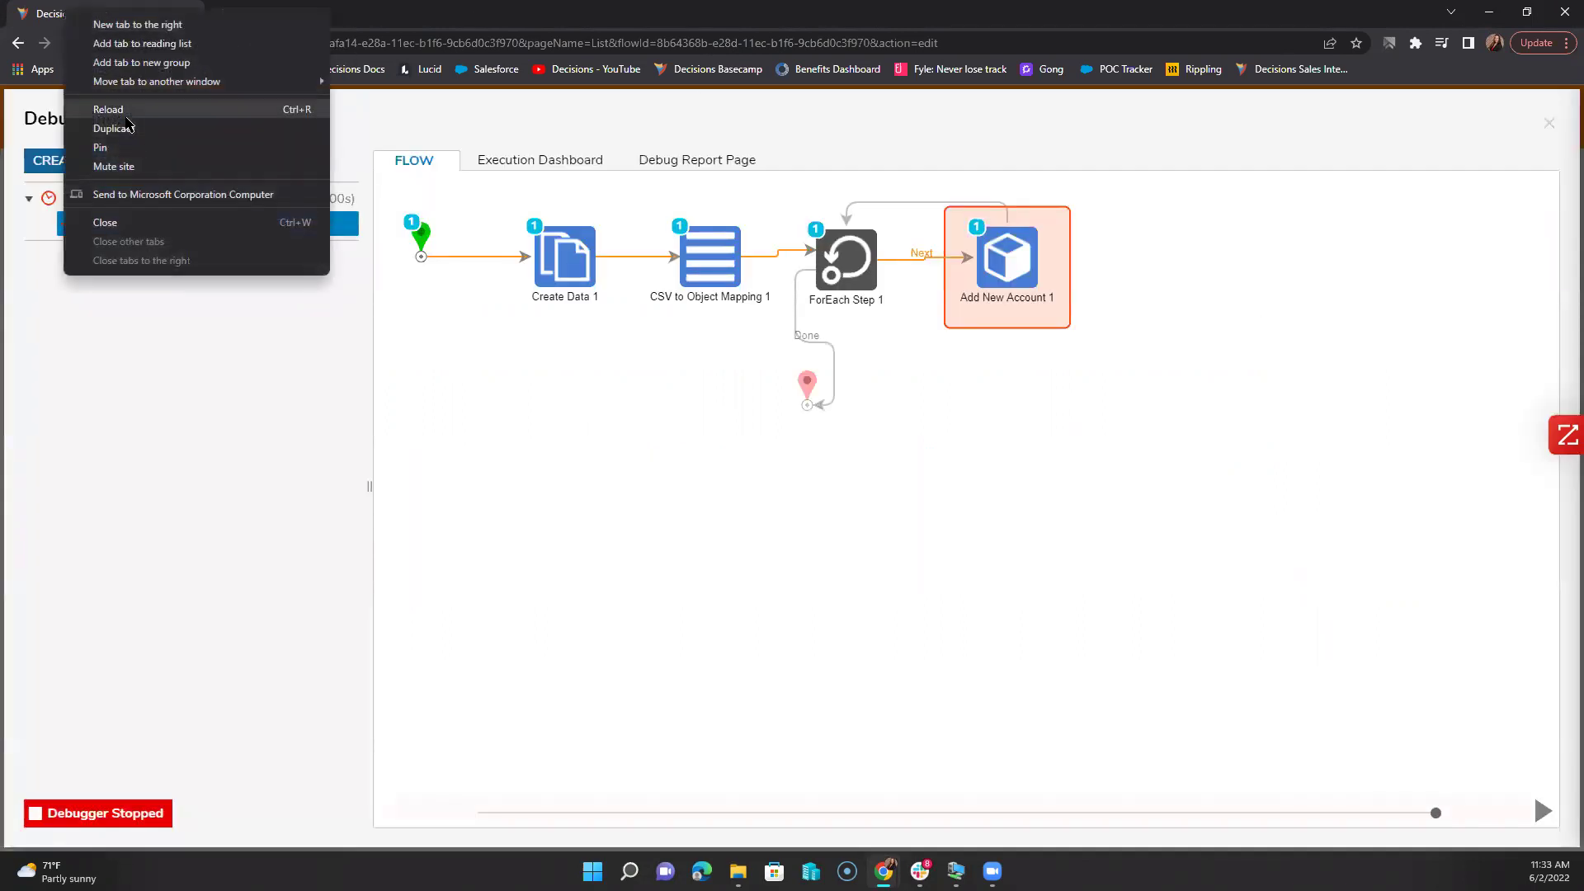
left_click(128, 124)
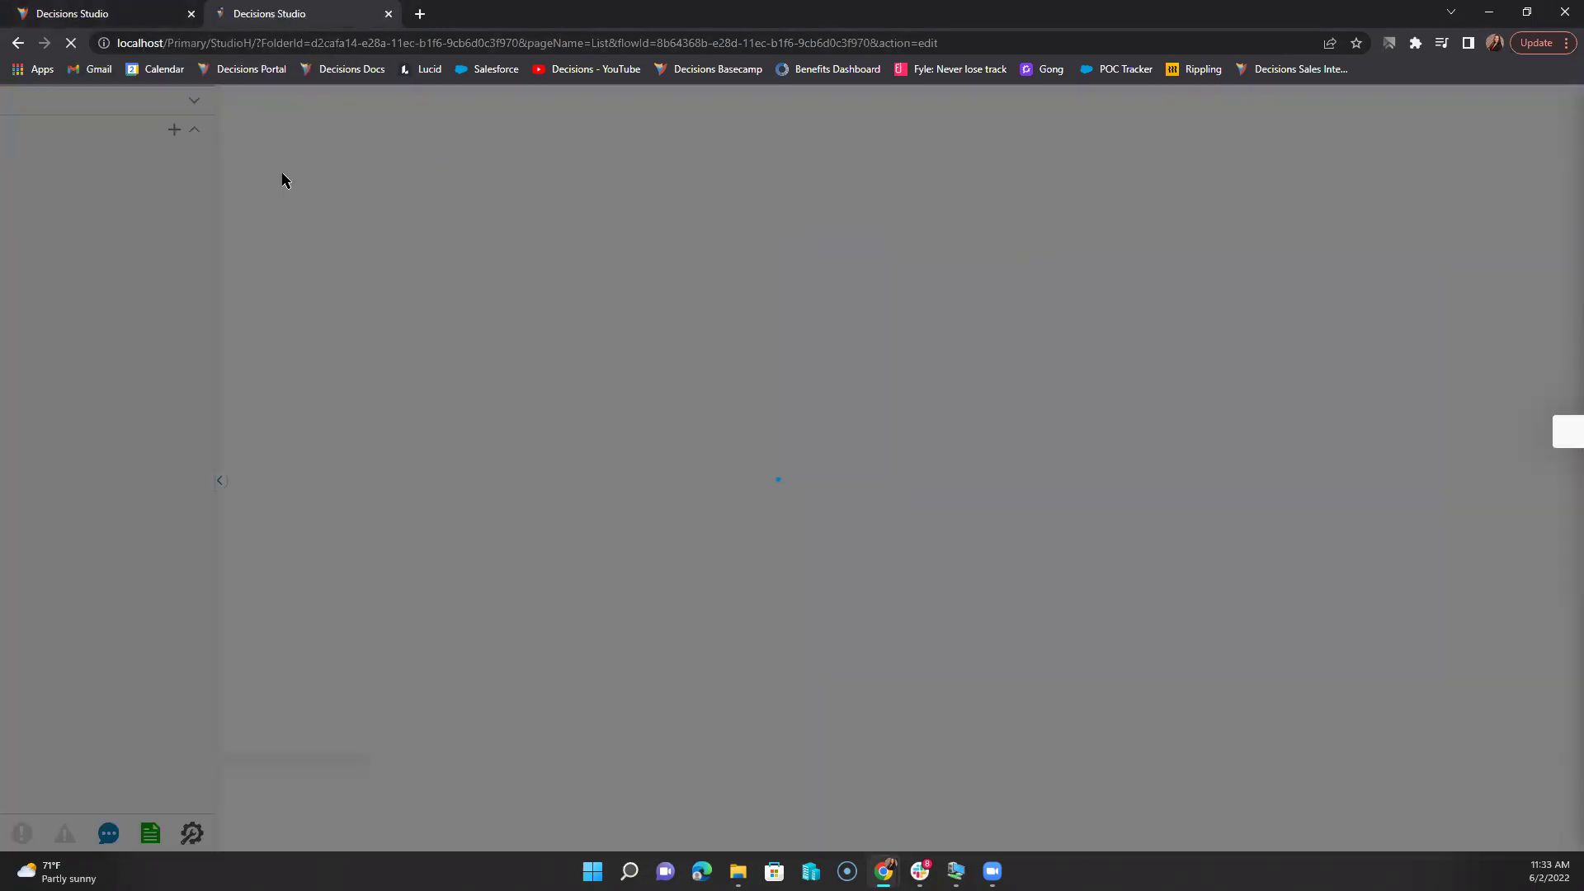
left_click(955, 517)
Step: Review the user accounts list under System > Security, then return to the Creating Excel/CSV debugging tab
left_click(23, 683)
scroll(33, 689, "down", 2)
left_click(49, 726)
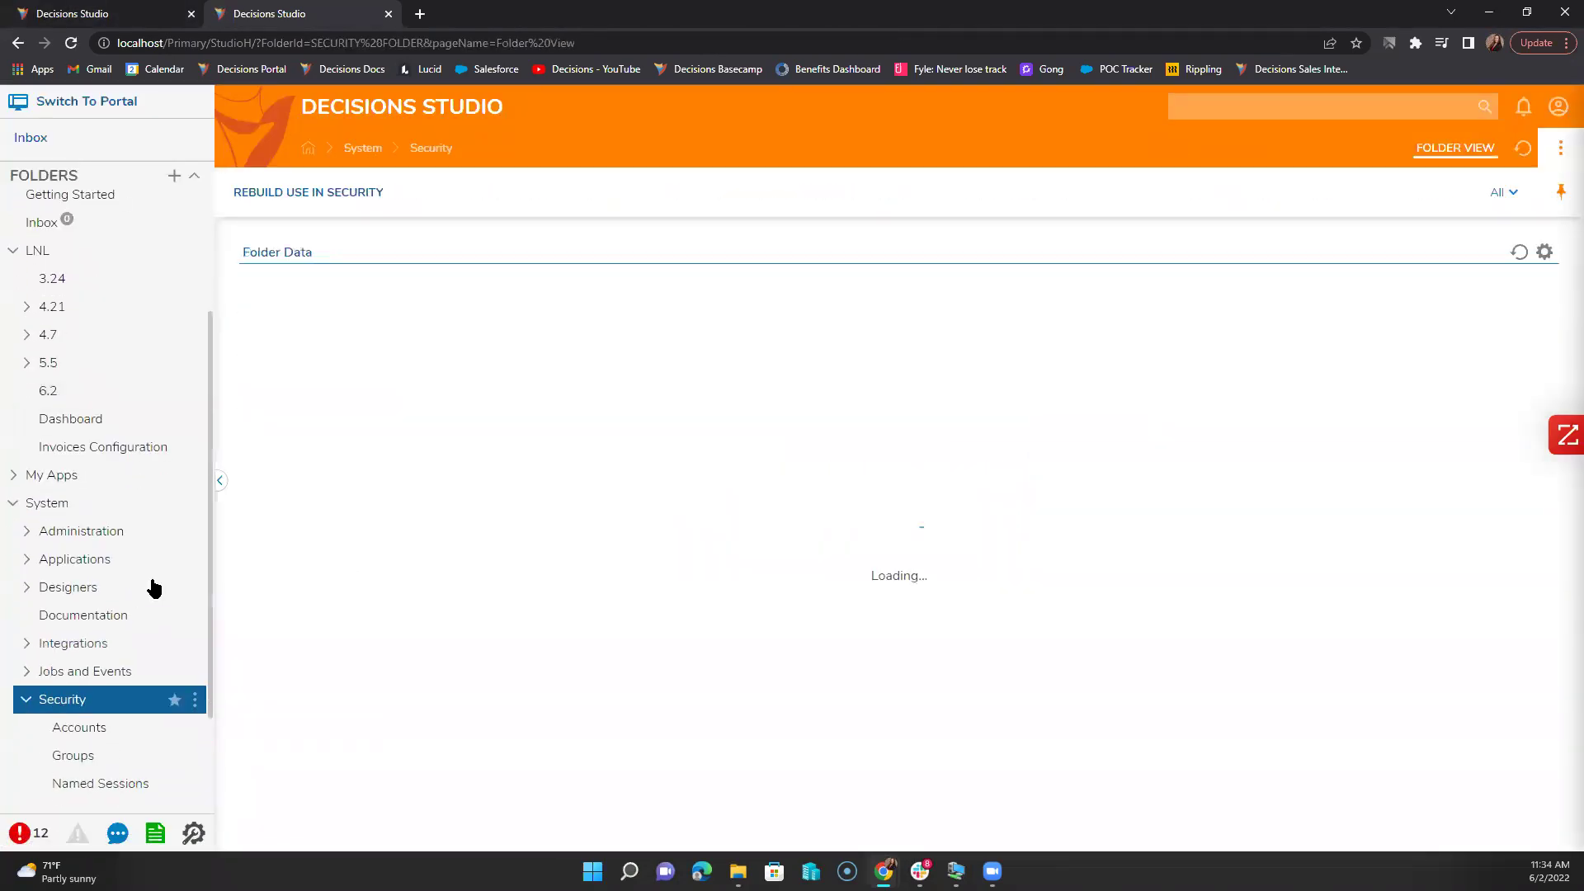
left_click(300, 333)
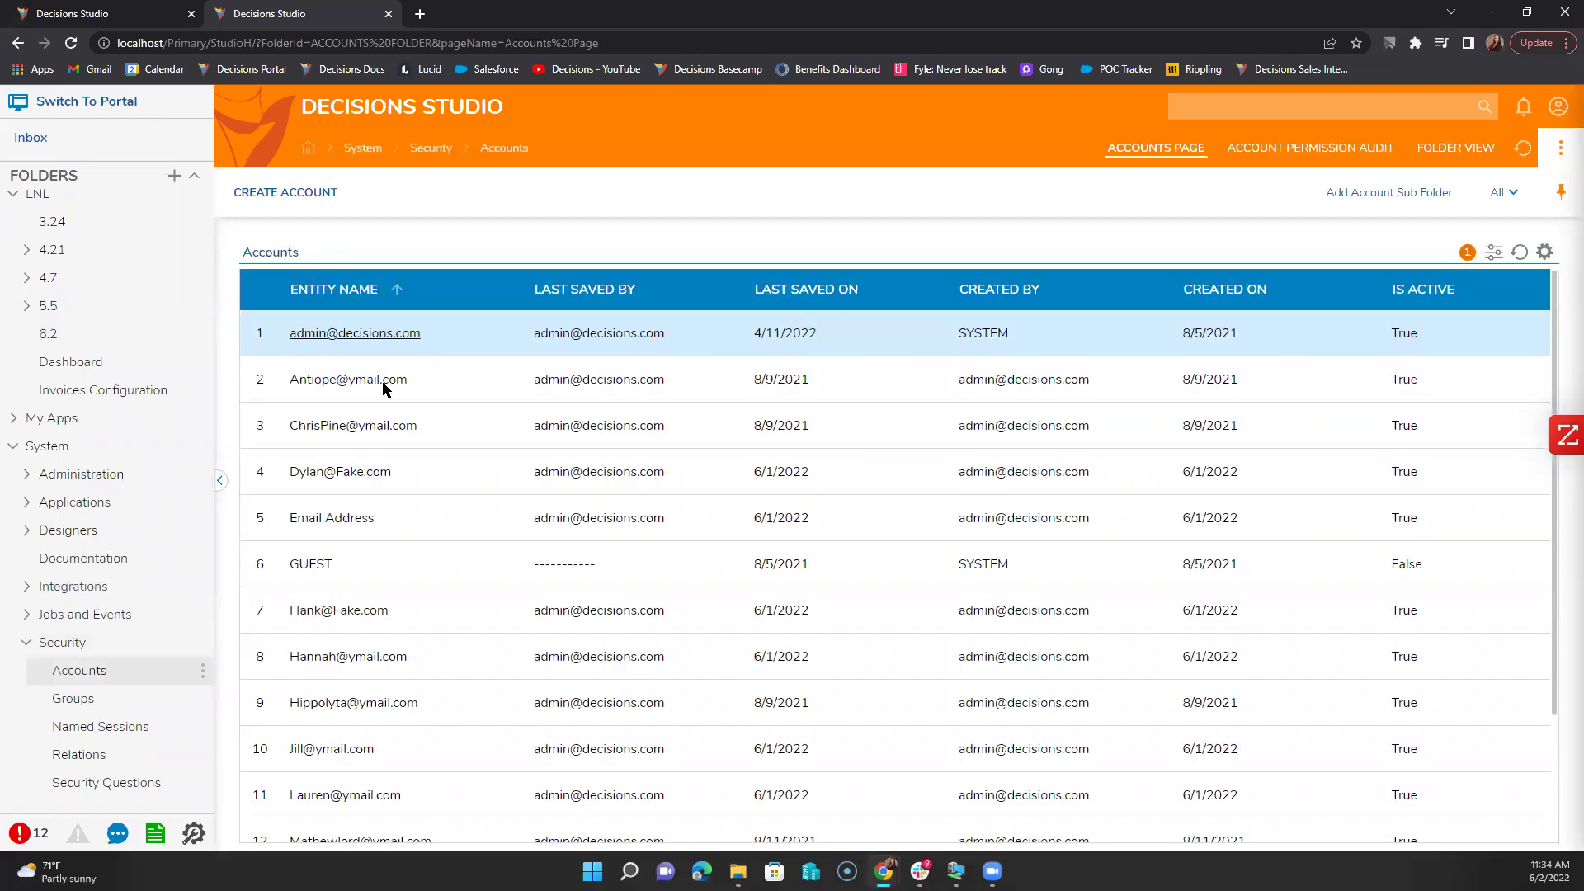
scroll(353, 718, "down", 2)
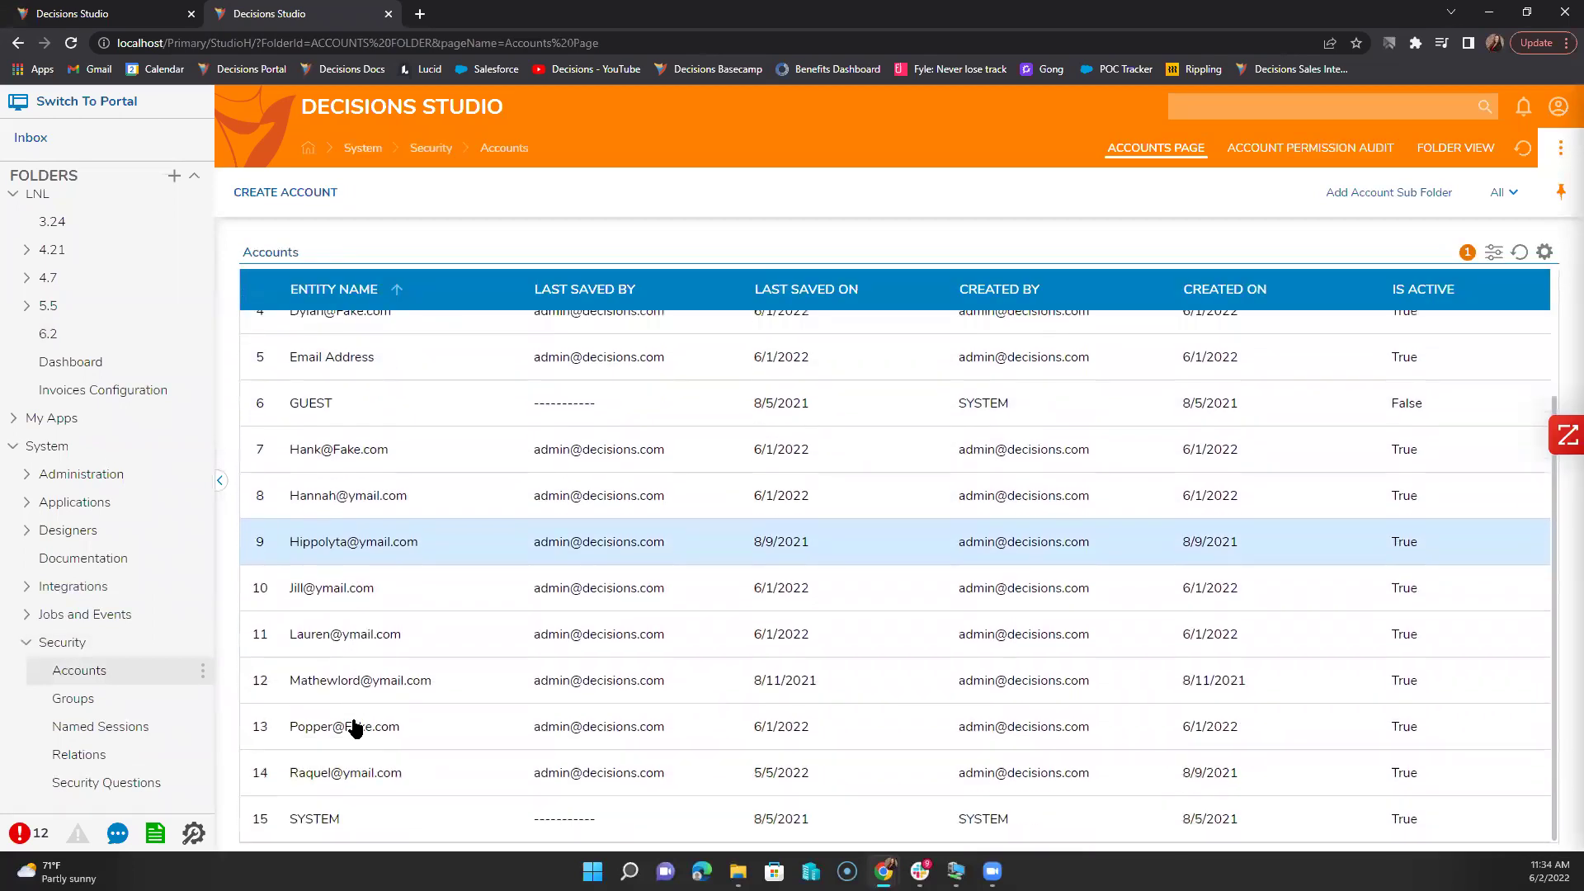
scroll(353, 809, "up", 2)
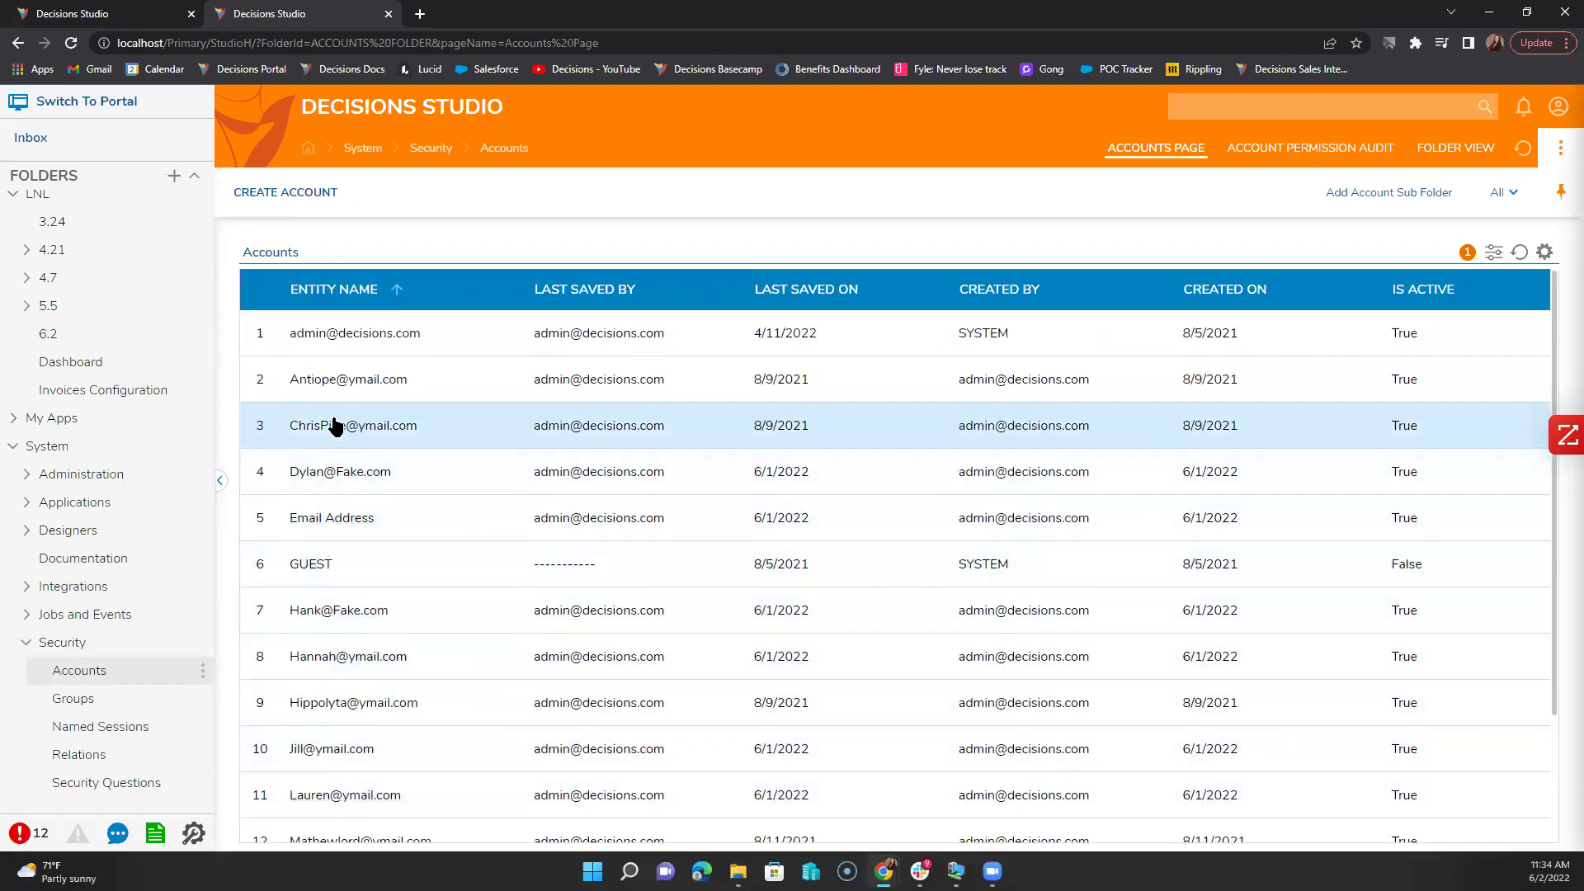
scroll(350, 725, "down", 2)
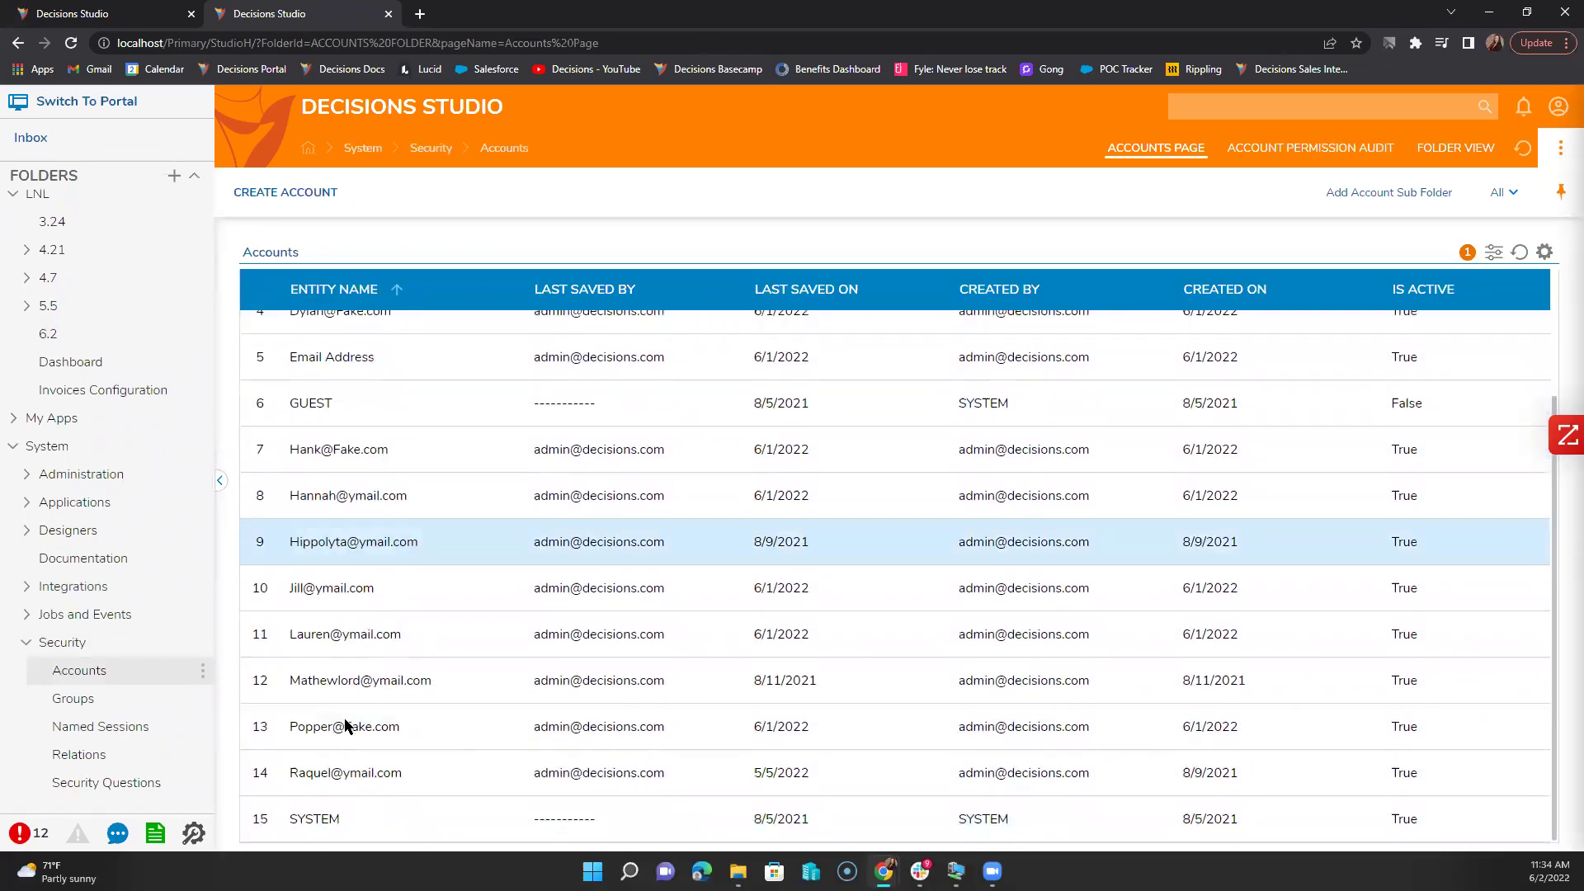
scroll(486, 715, "up", 2)
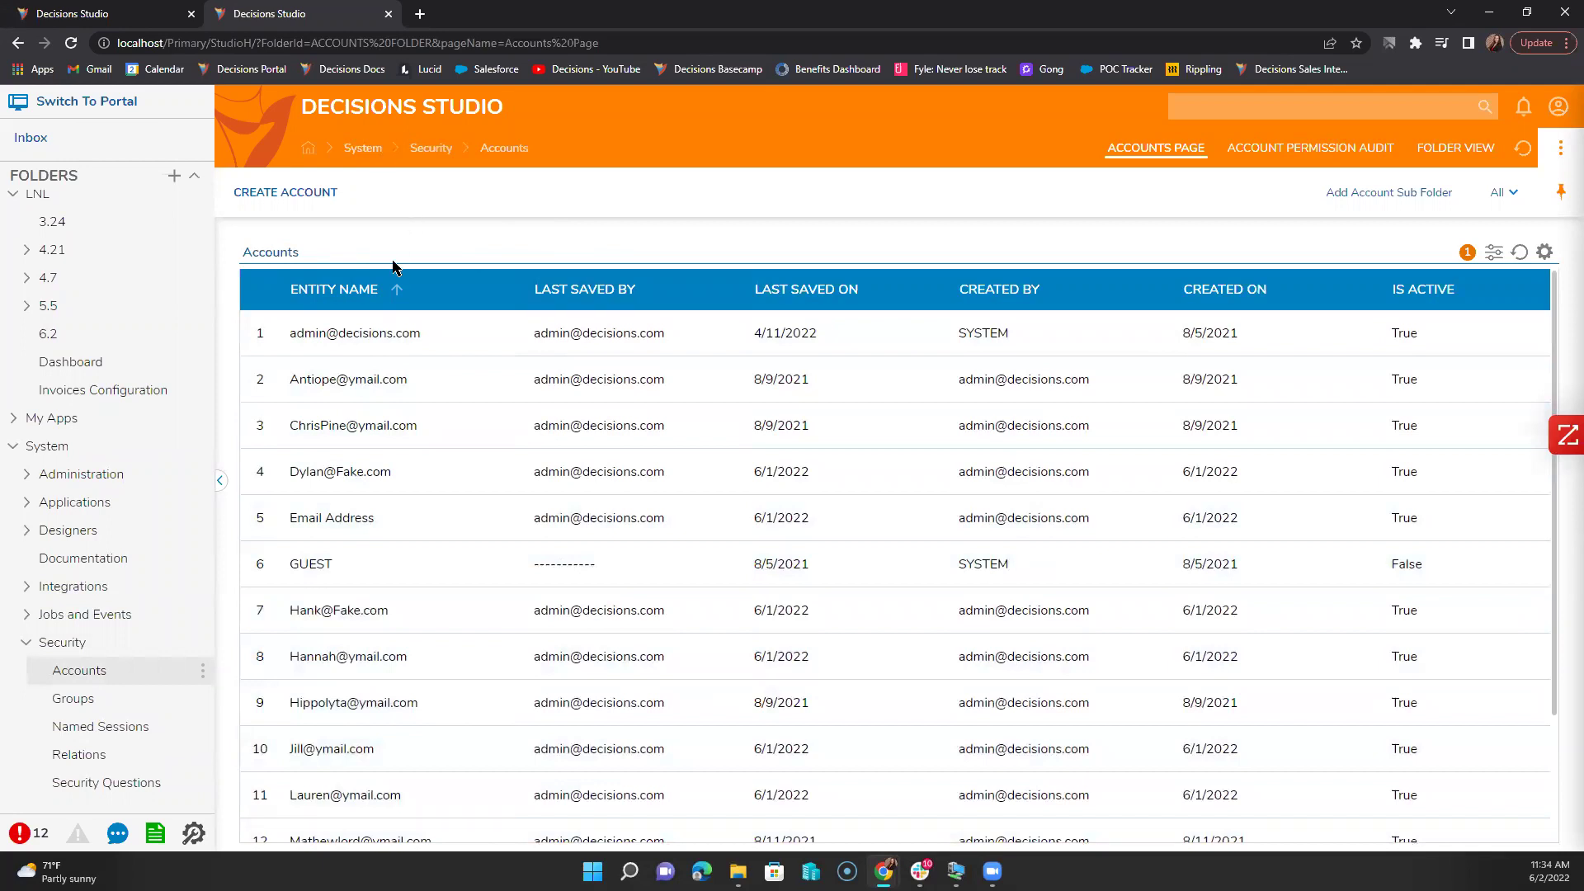
left_click(156, 11)
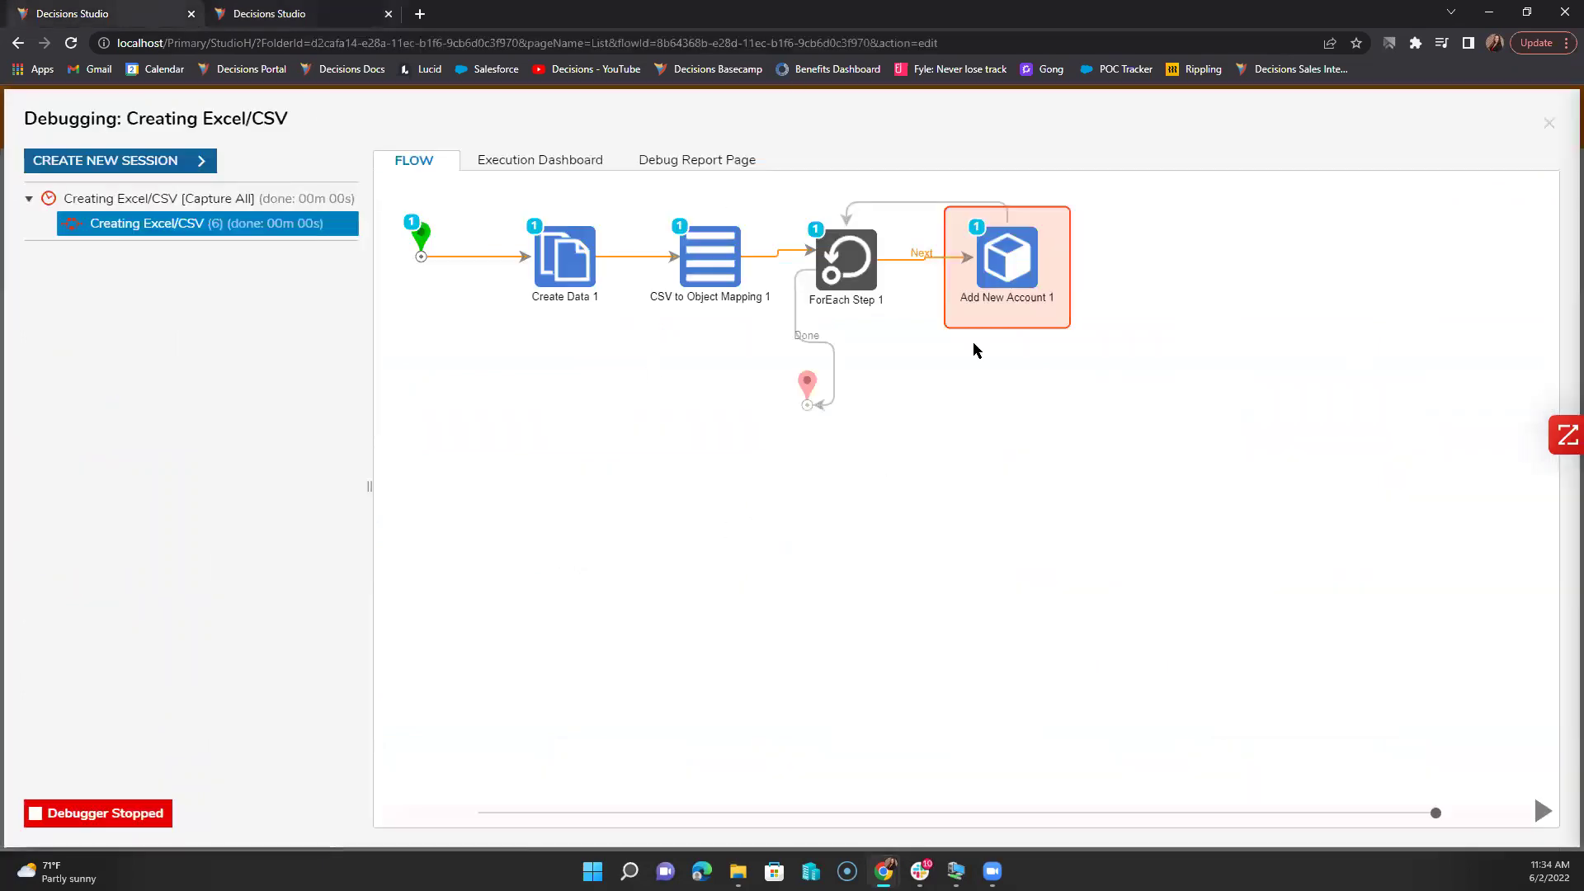
Step: Close the debugger and the Creating Excel/CSV designer, saving the flow, to reach the LNL 6.2 folder
left_click(1549, 124)
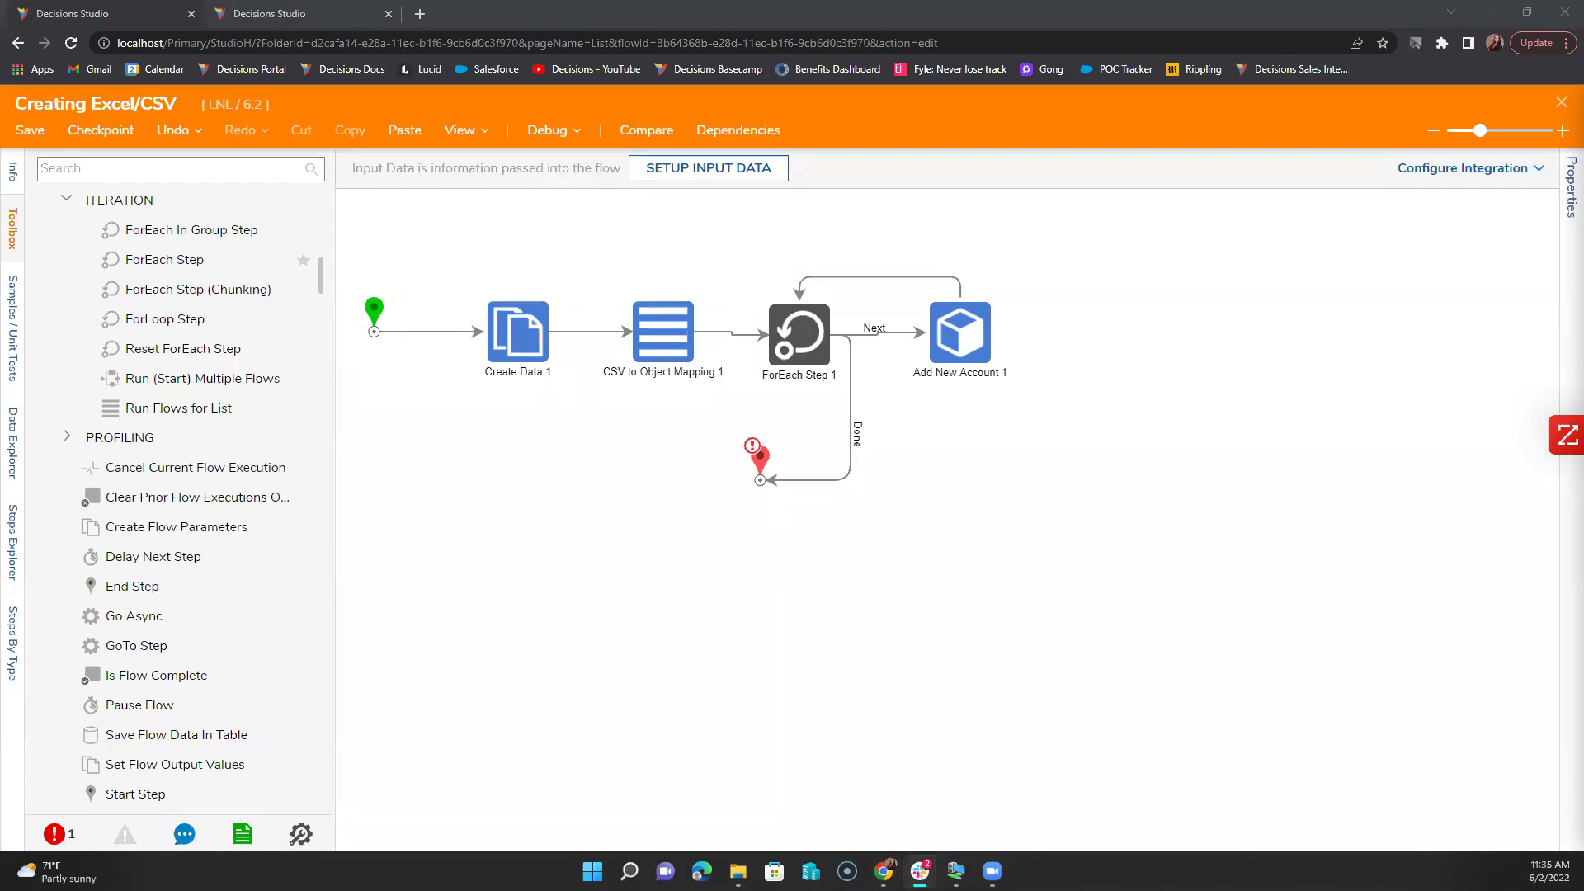
left_click(1560, 102)
left_click(939, 570)
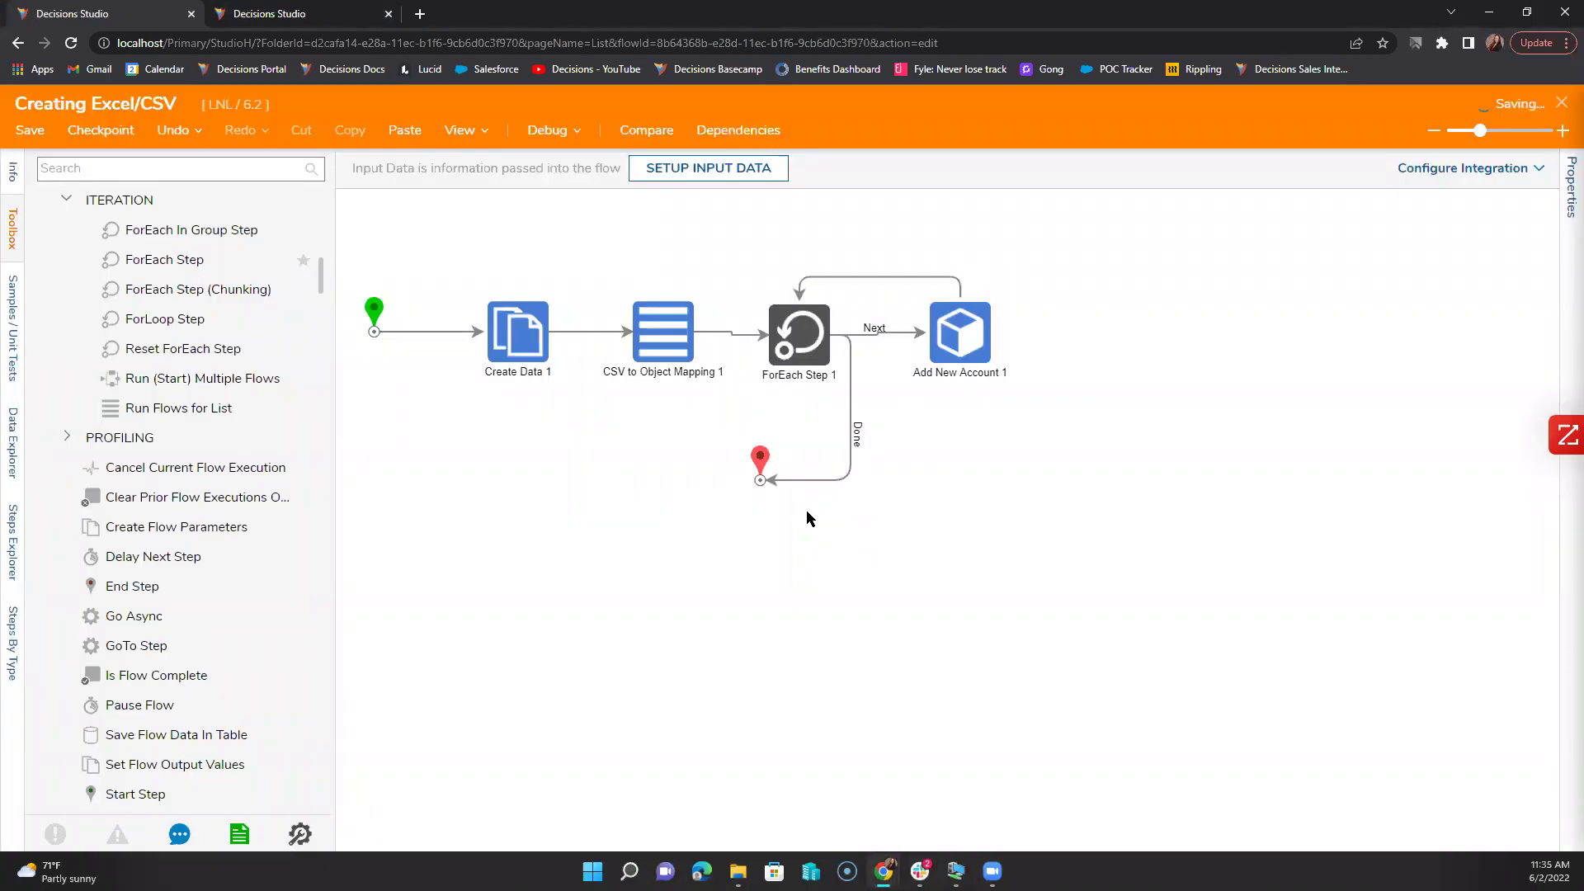
scroll(41, 745, "down", 3)
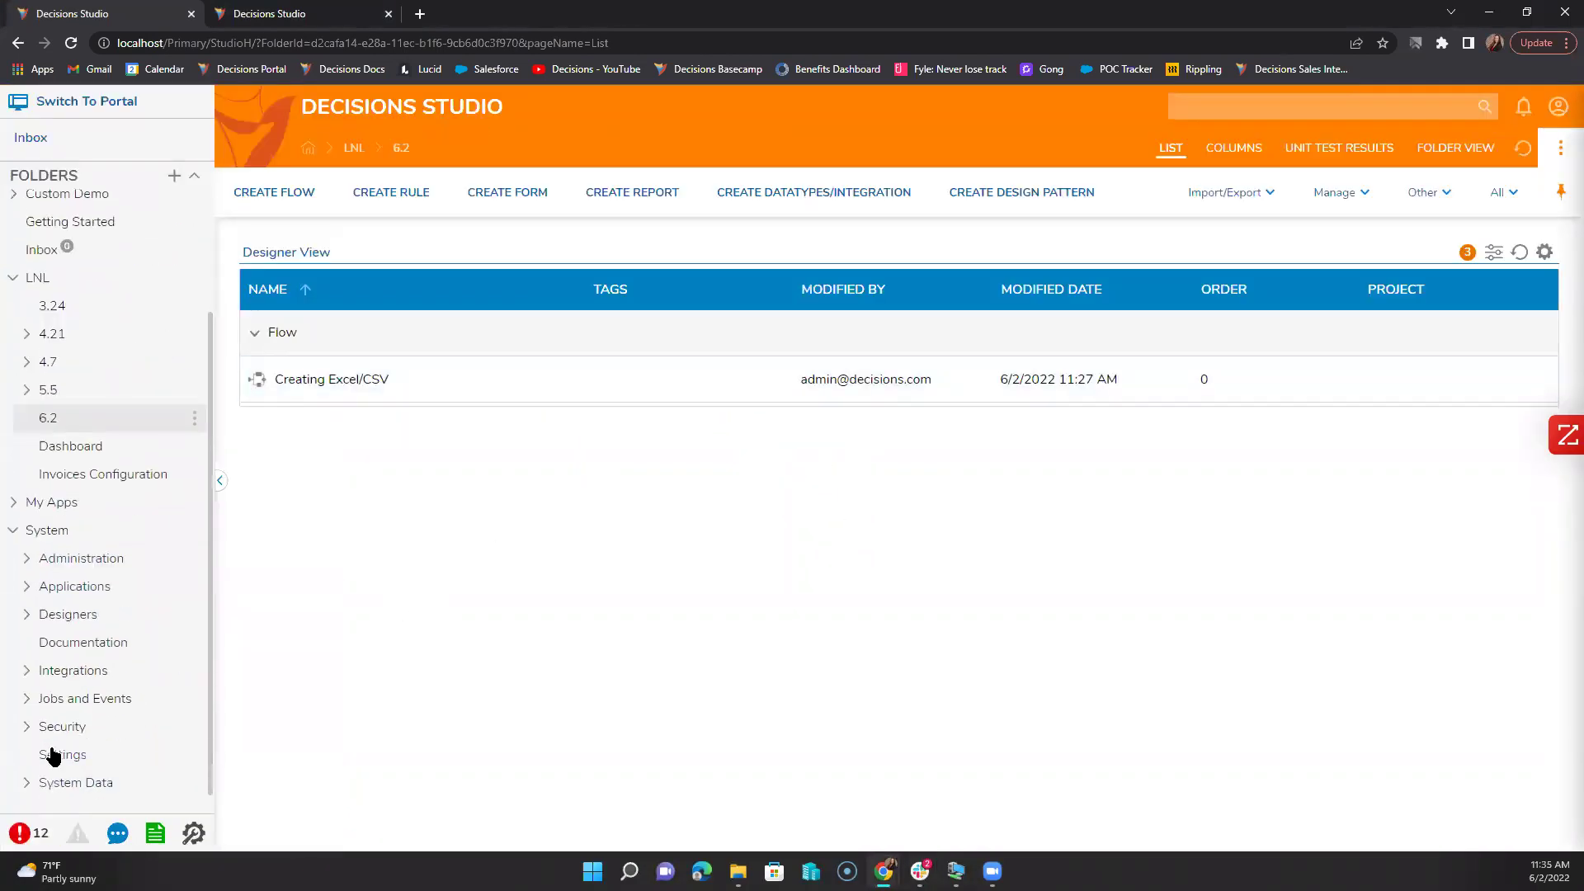
Step: Open Portal Settings for editing from the System Settings page
left_click(52, 753)
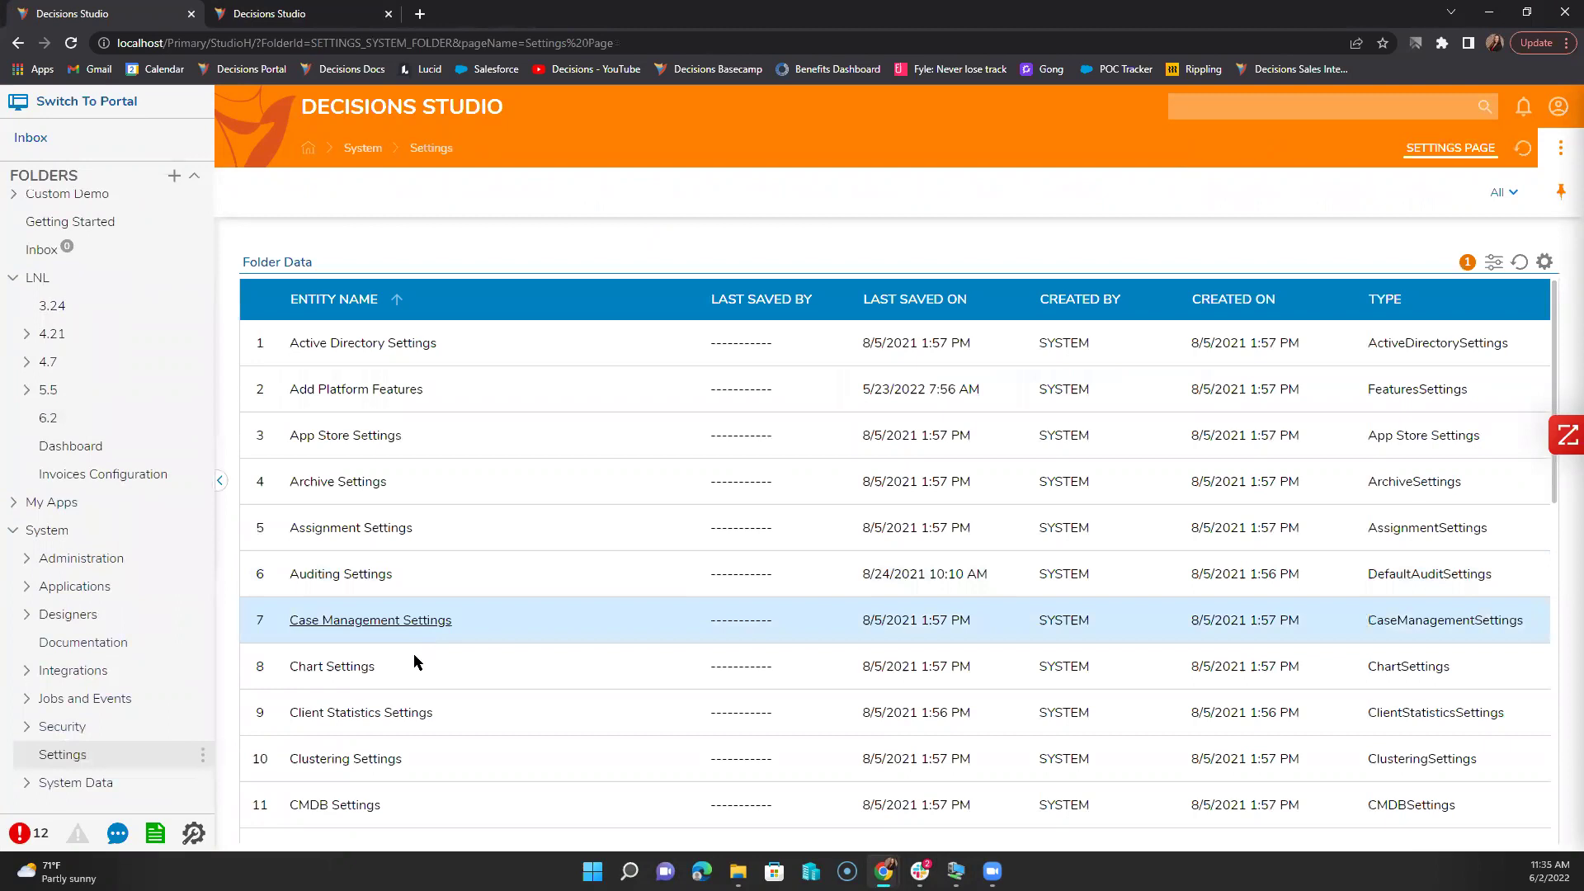
scroll(413, 684, "down", 10)
left_click(316, 696)
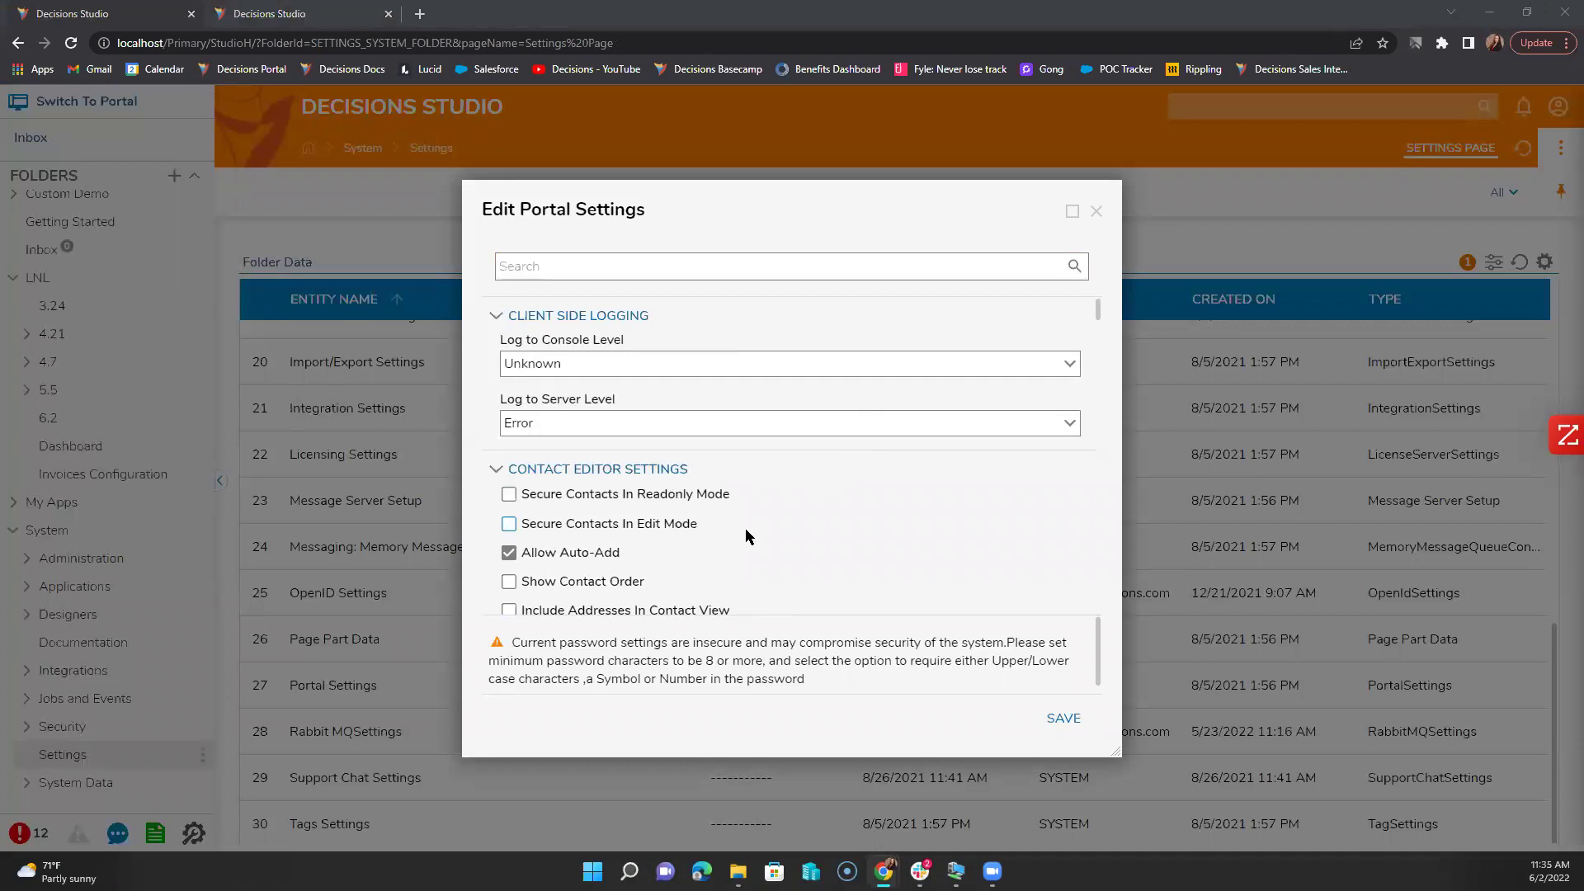
scroll(745, 528, "down", 10)
scroll(749, 537, "down", 10)
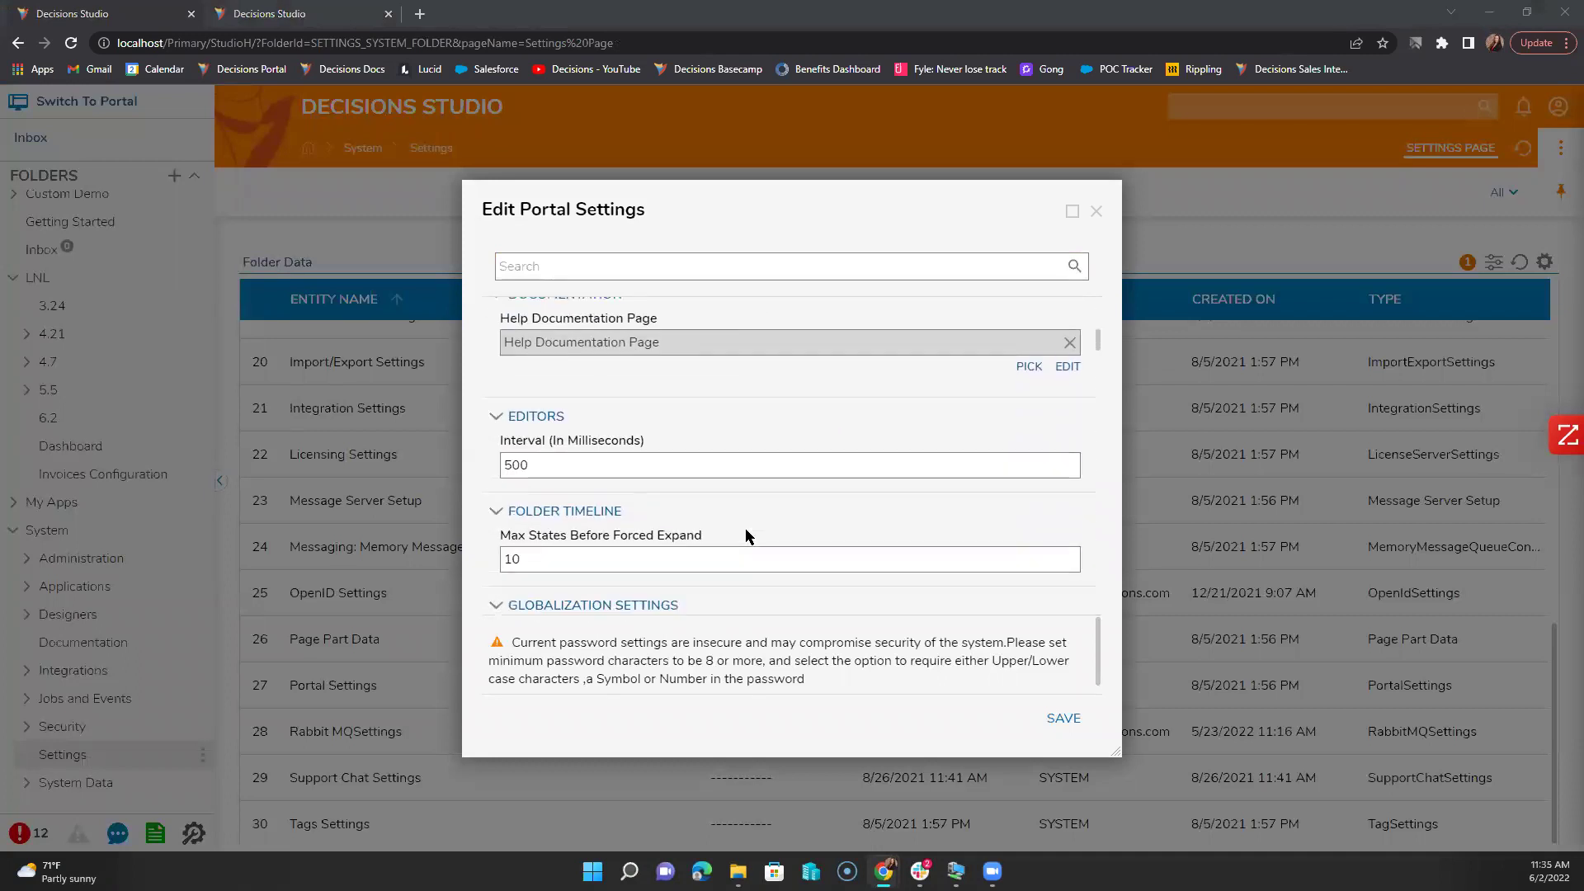
scroll(745, 529, "down", 8)
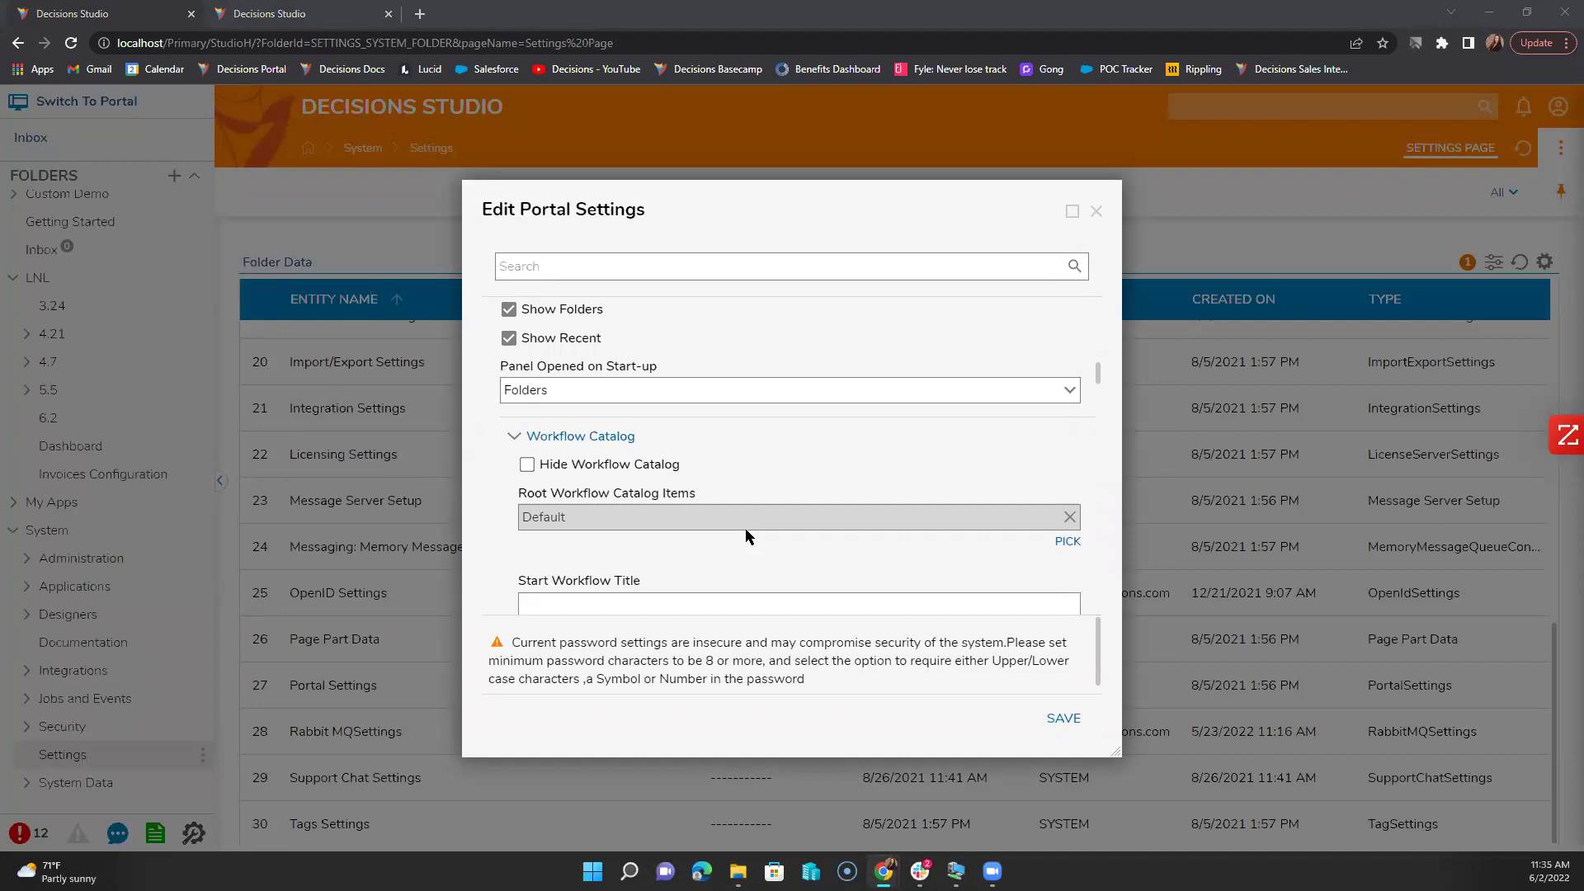
scroll(744, 527, "up", 2)
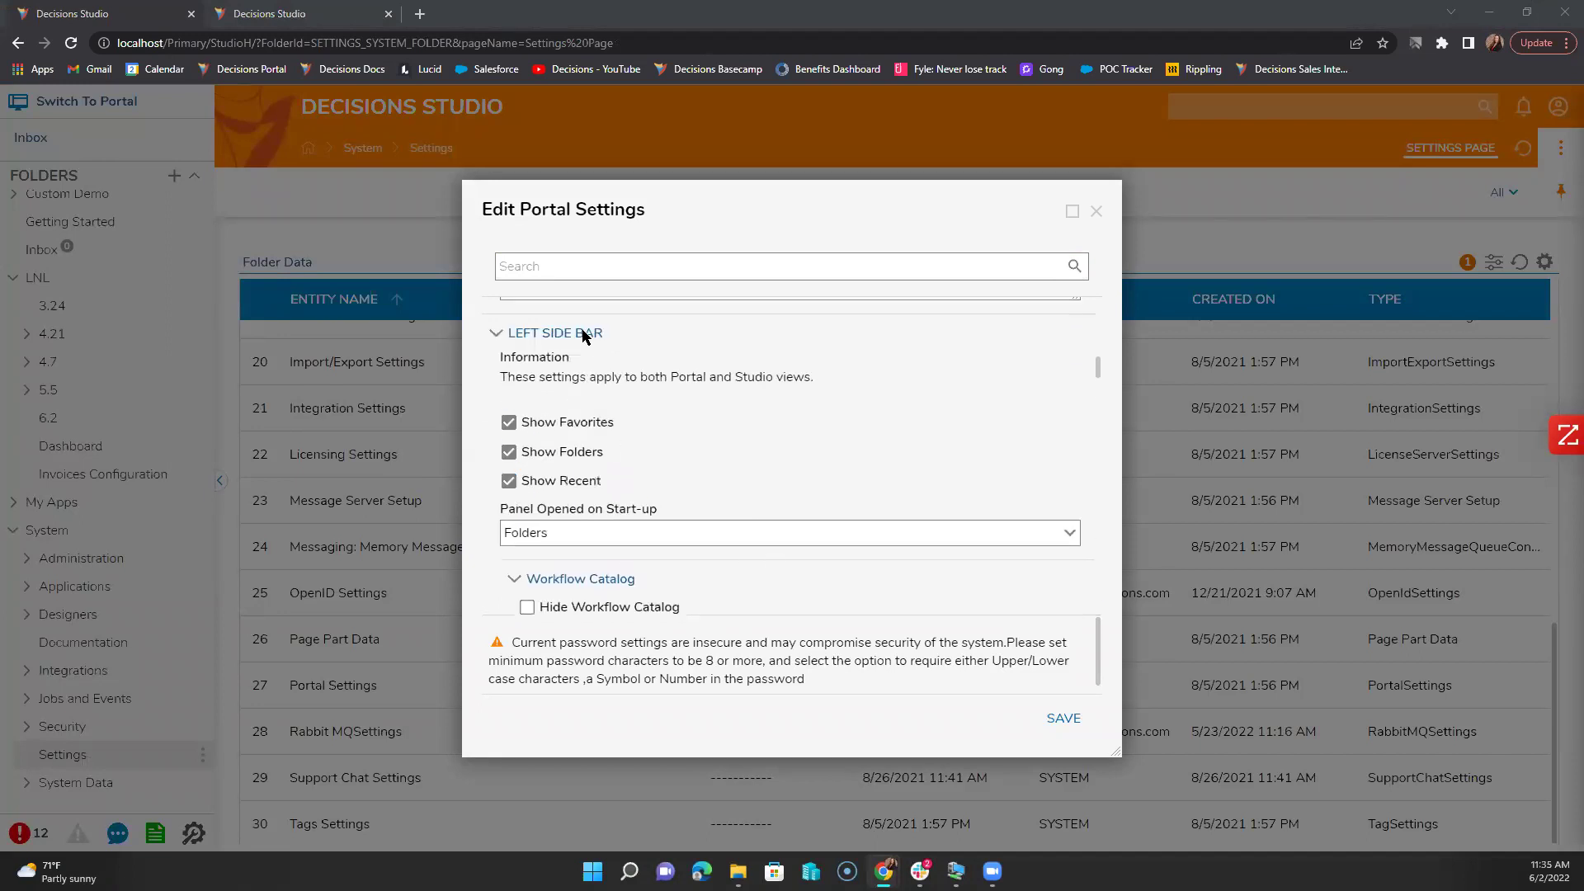
Step: Scroll through the Edit Portal Settings options, including Folder Tree and Global Actions
left_click(583, 333)
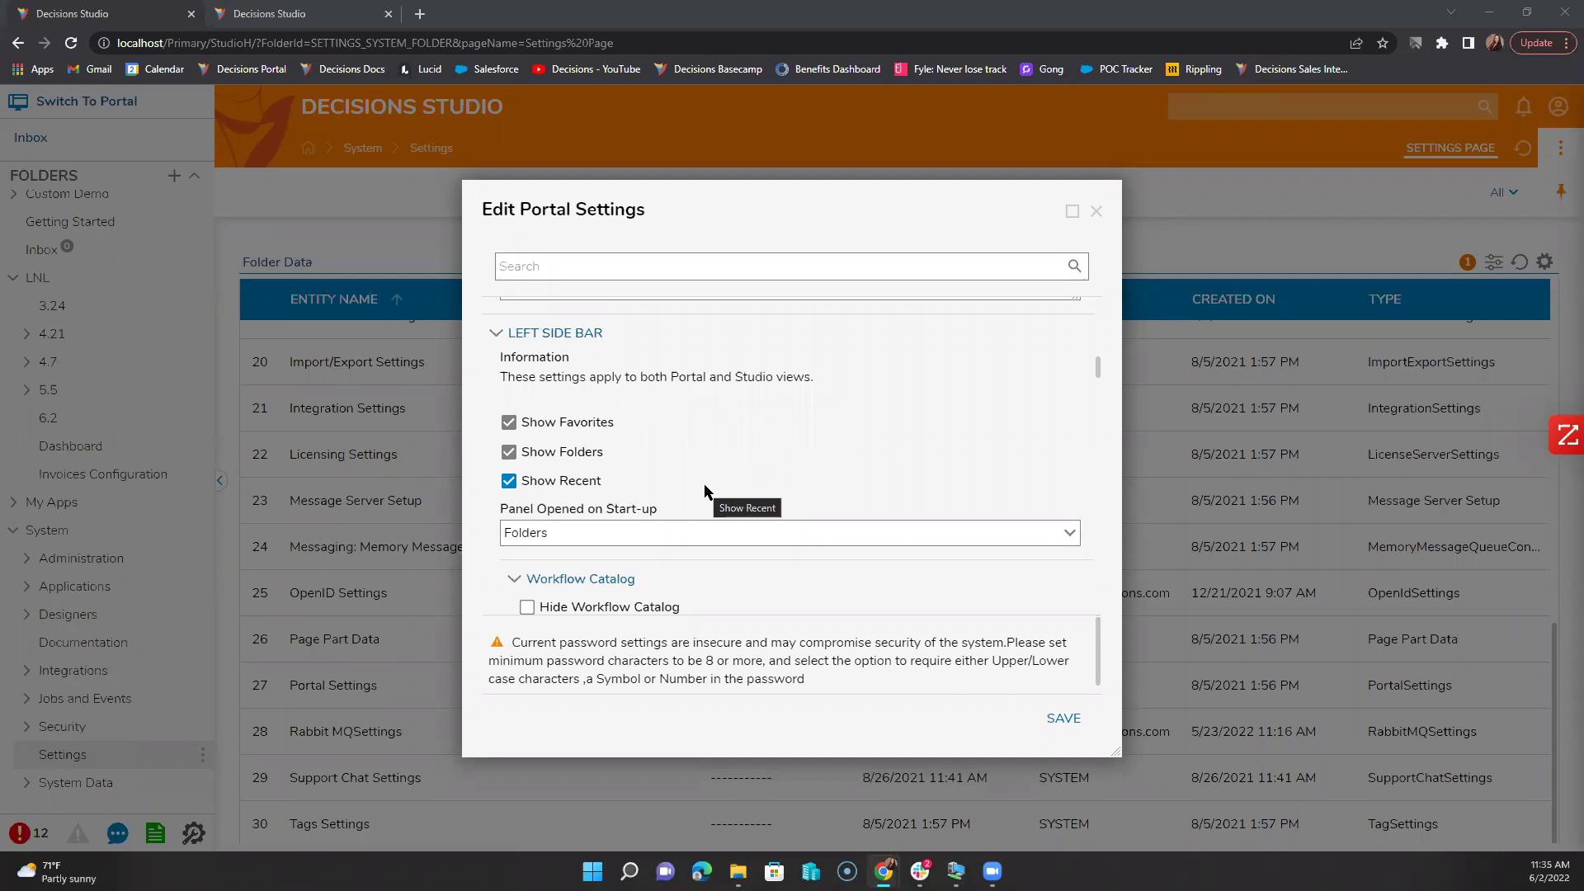
scroll(706, 486, "down", 4)
scroll(706, 487, "down", 4)
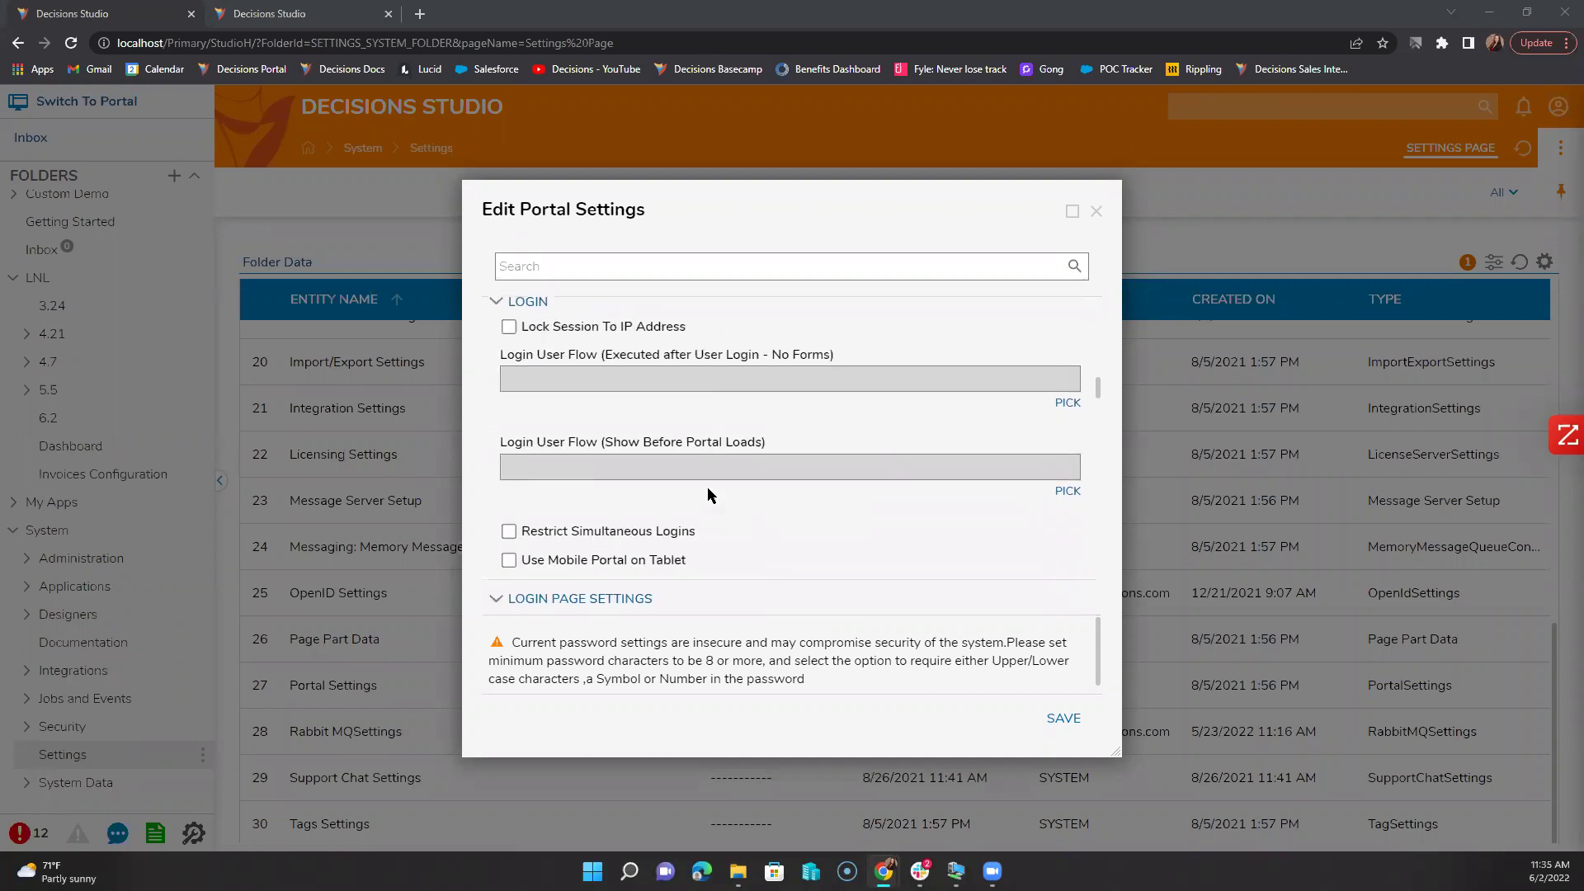
scroll(706, 495, "down", 5)
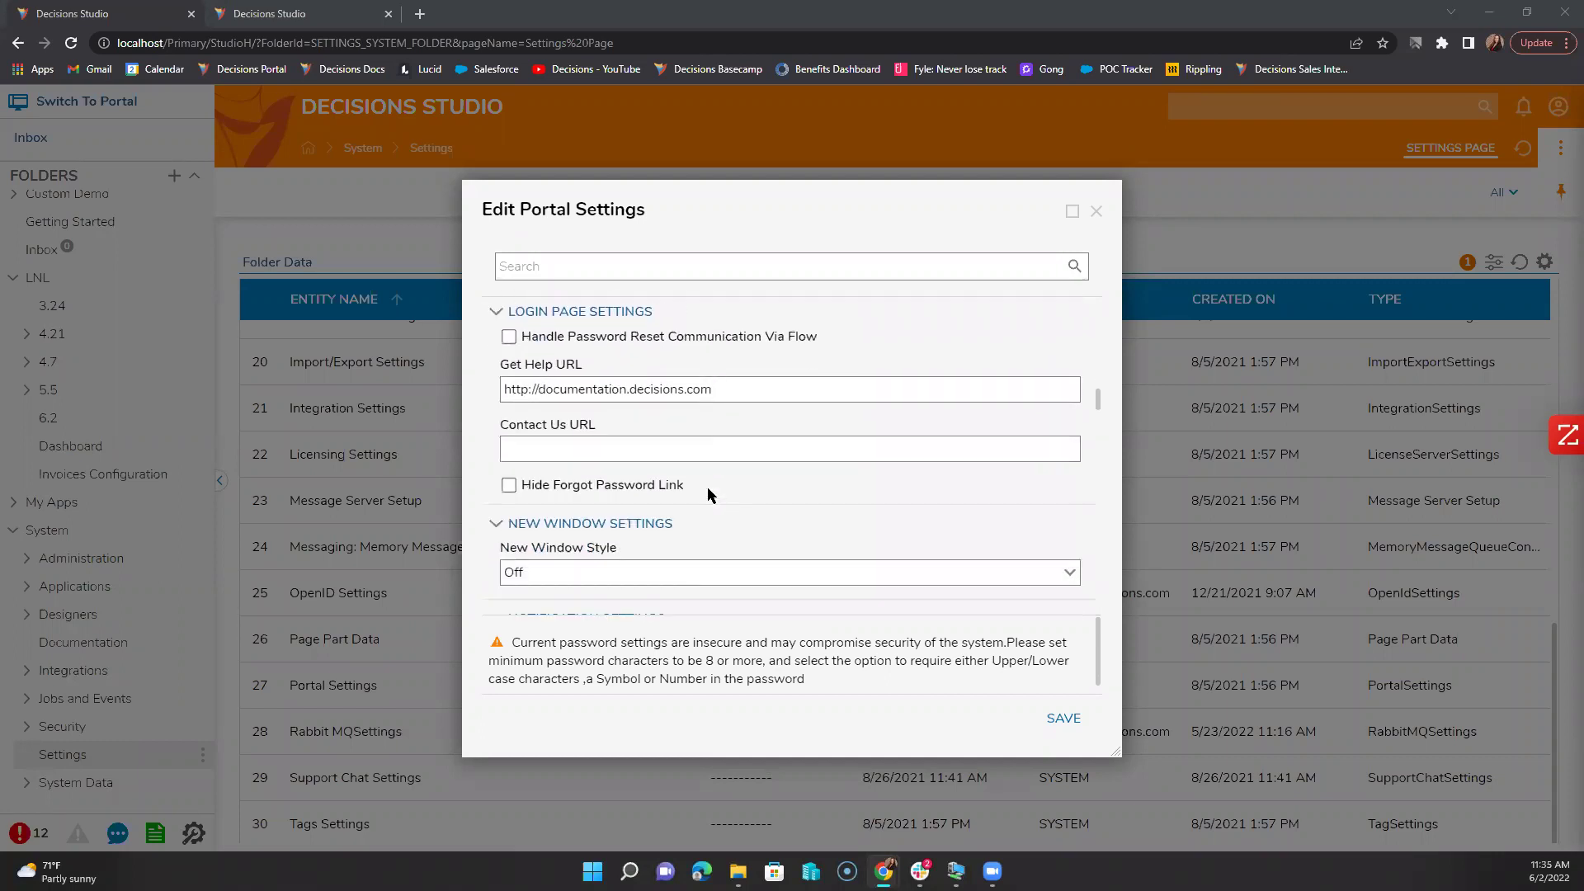
scroll(707, 493, "down", 4)
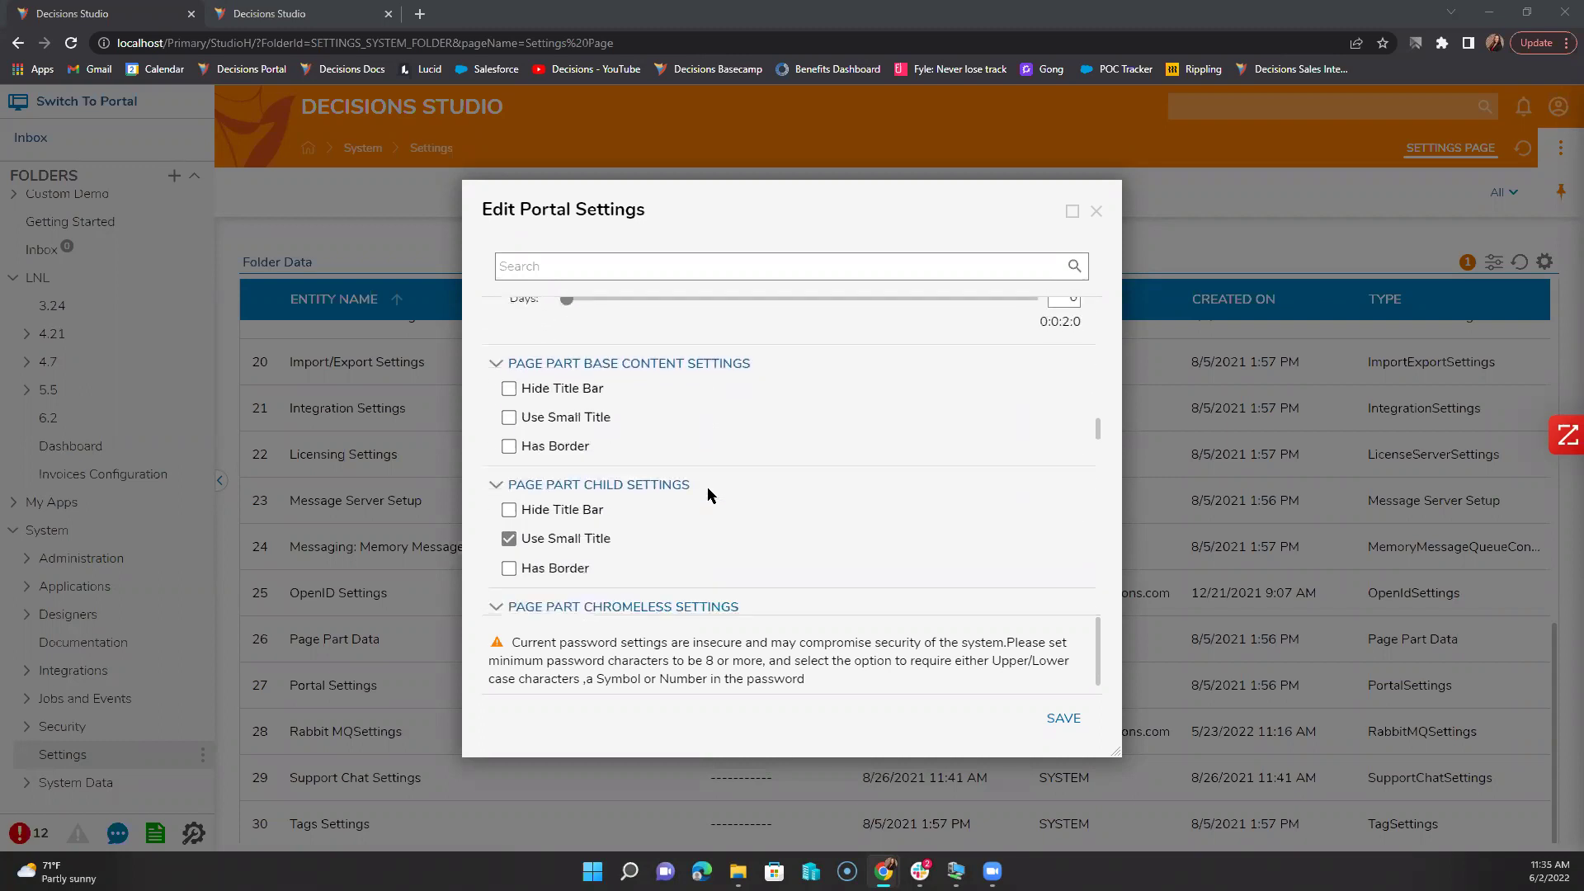
scroll(708, 495, "down", 1)
scroll(706, 486, "up", 1)
scroll(706, 486, "down", 2)
scroll(707, 493, "down", 4)
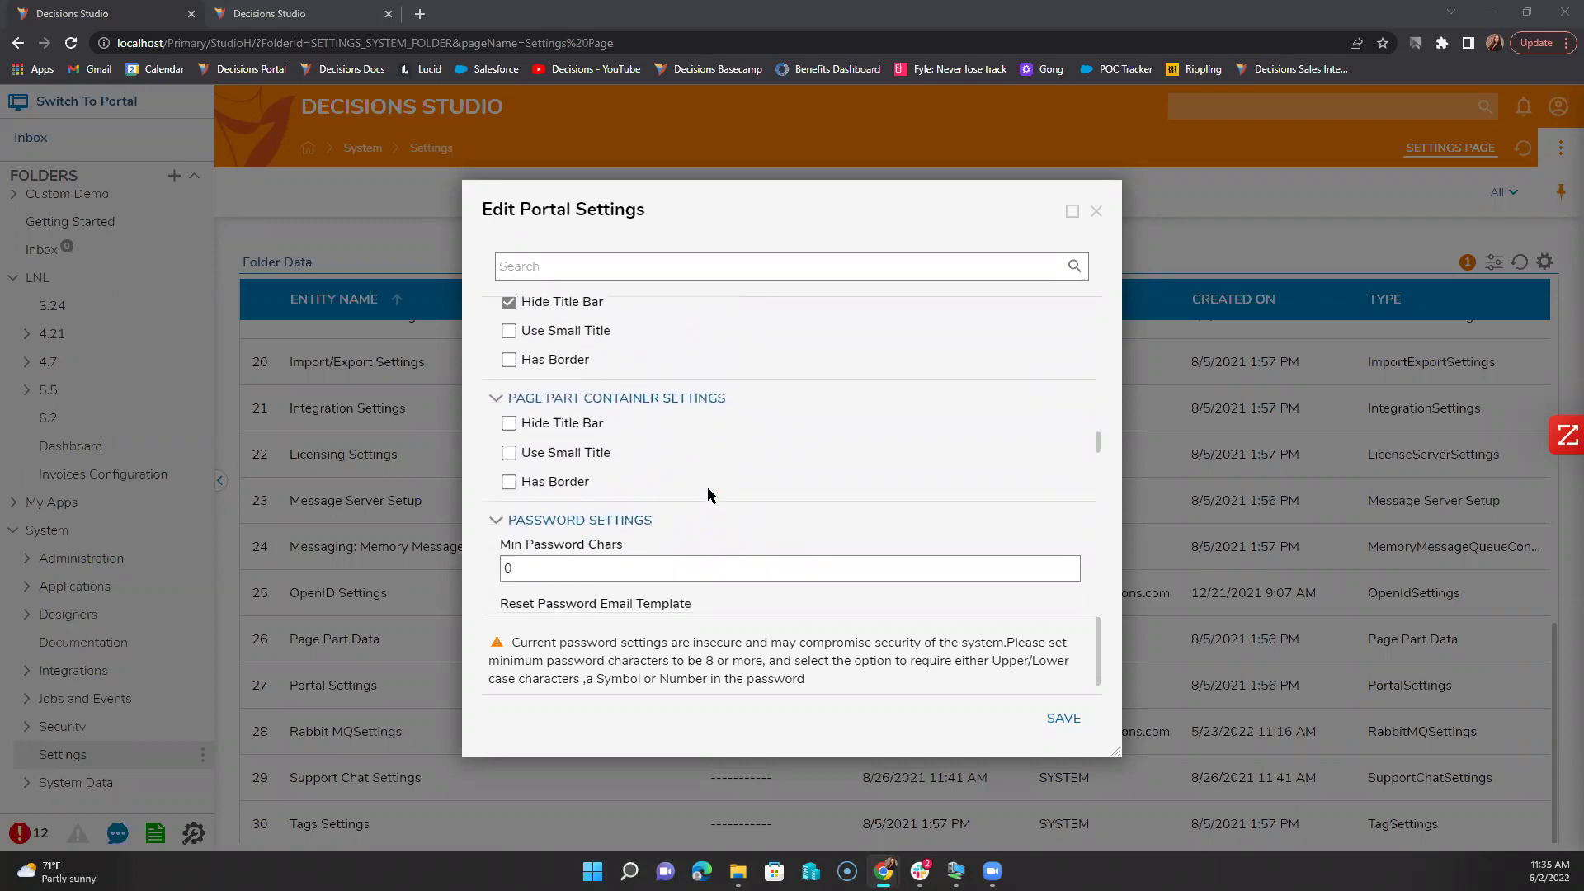
scroll(708, 495, "down", 4)
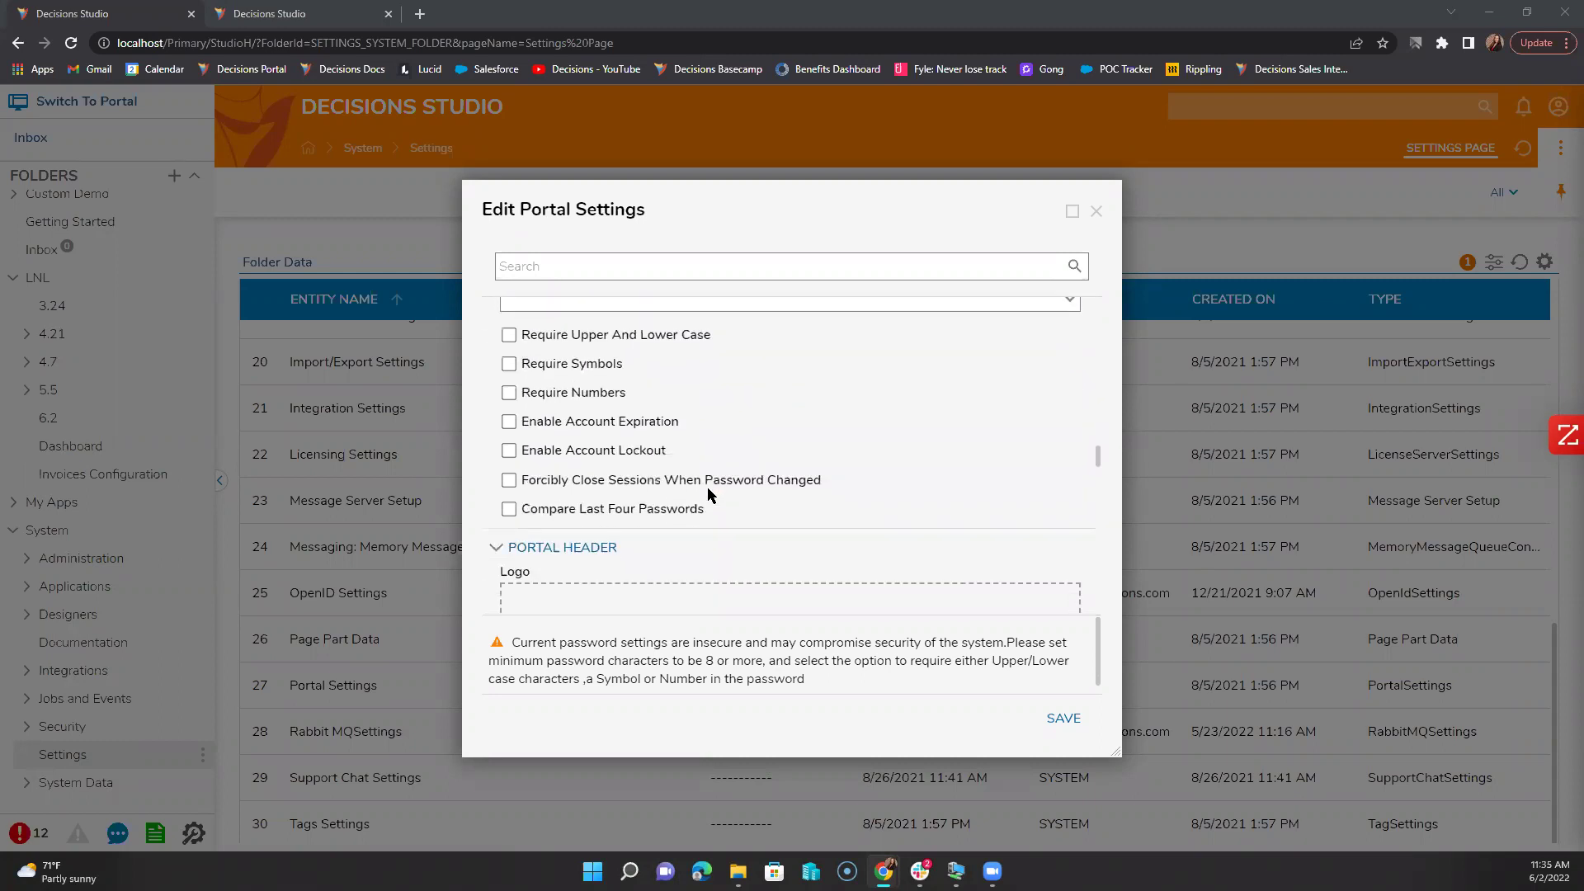
scroll(707, 493, "down", 4)
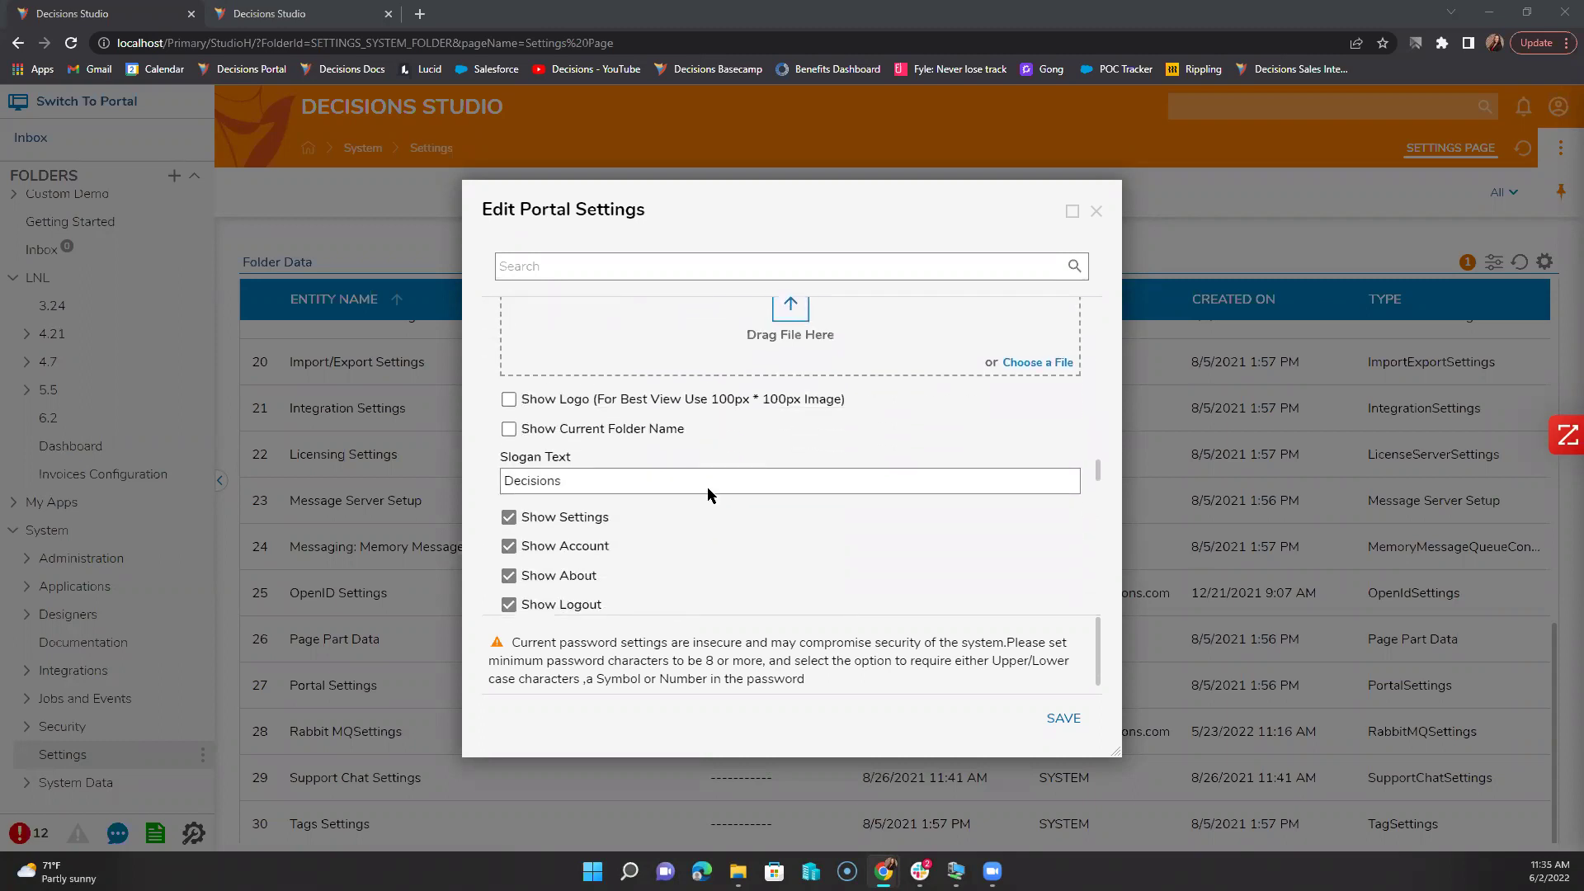
scroll(707, 494, "down", 4)
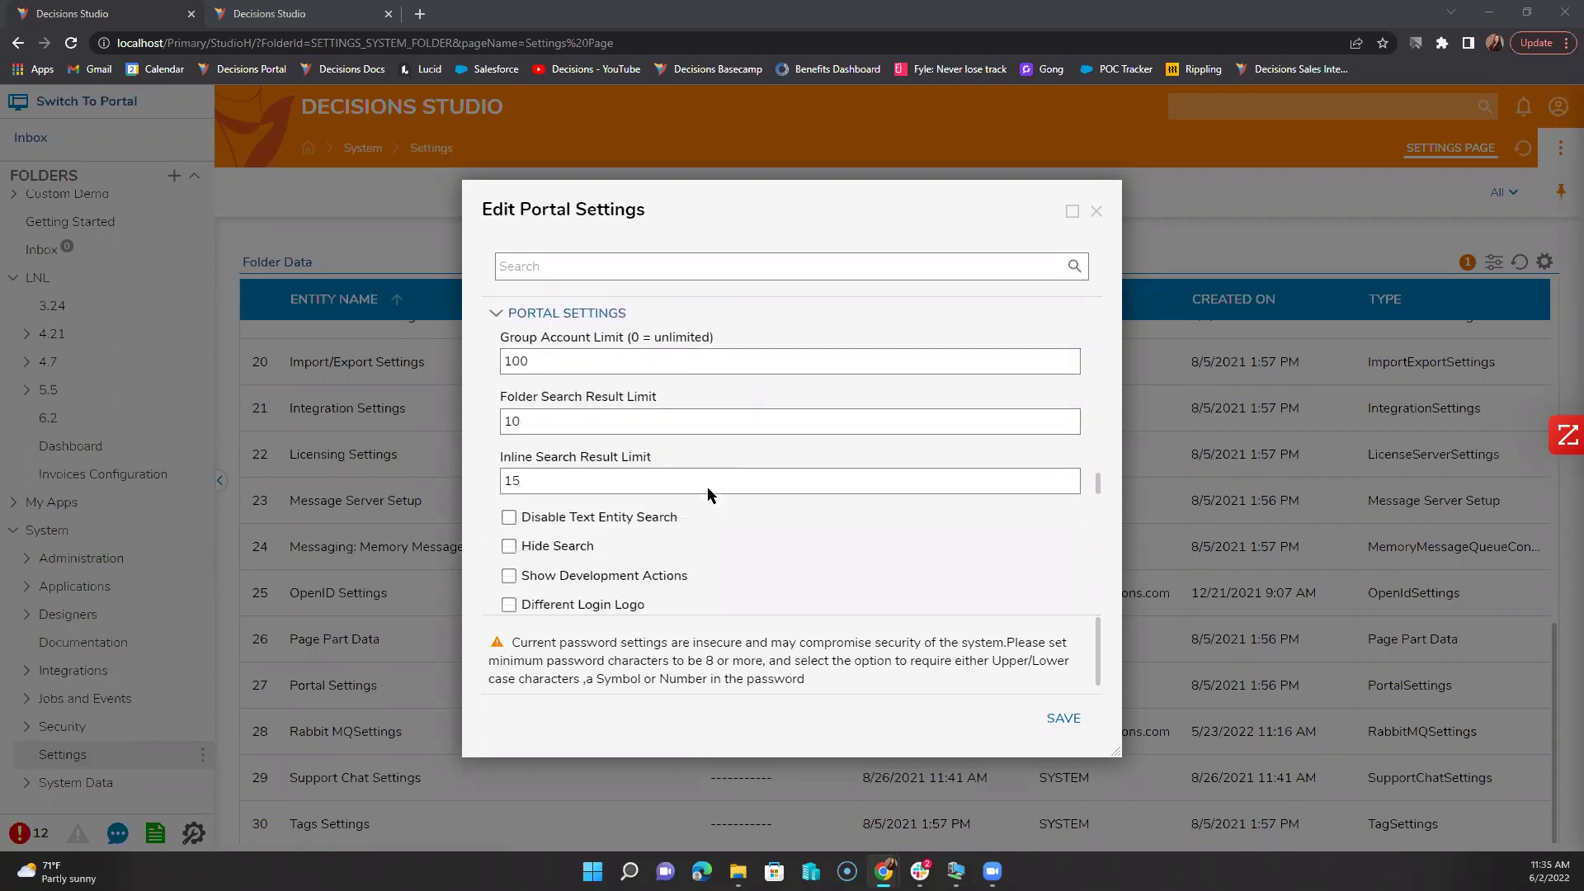
scroll(707, 493, "down", 4)
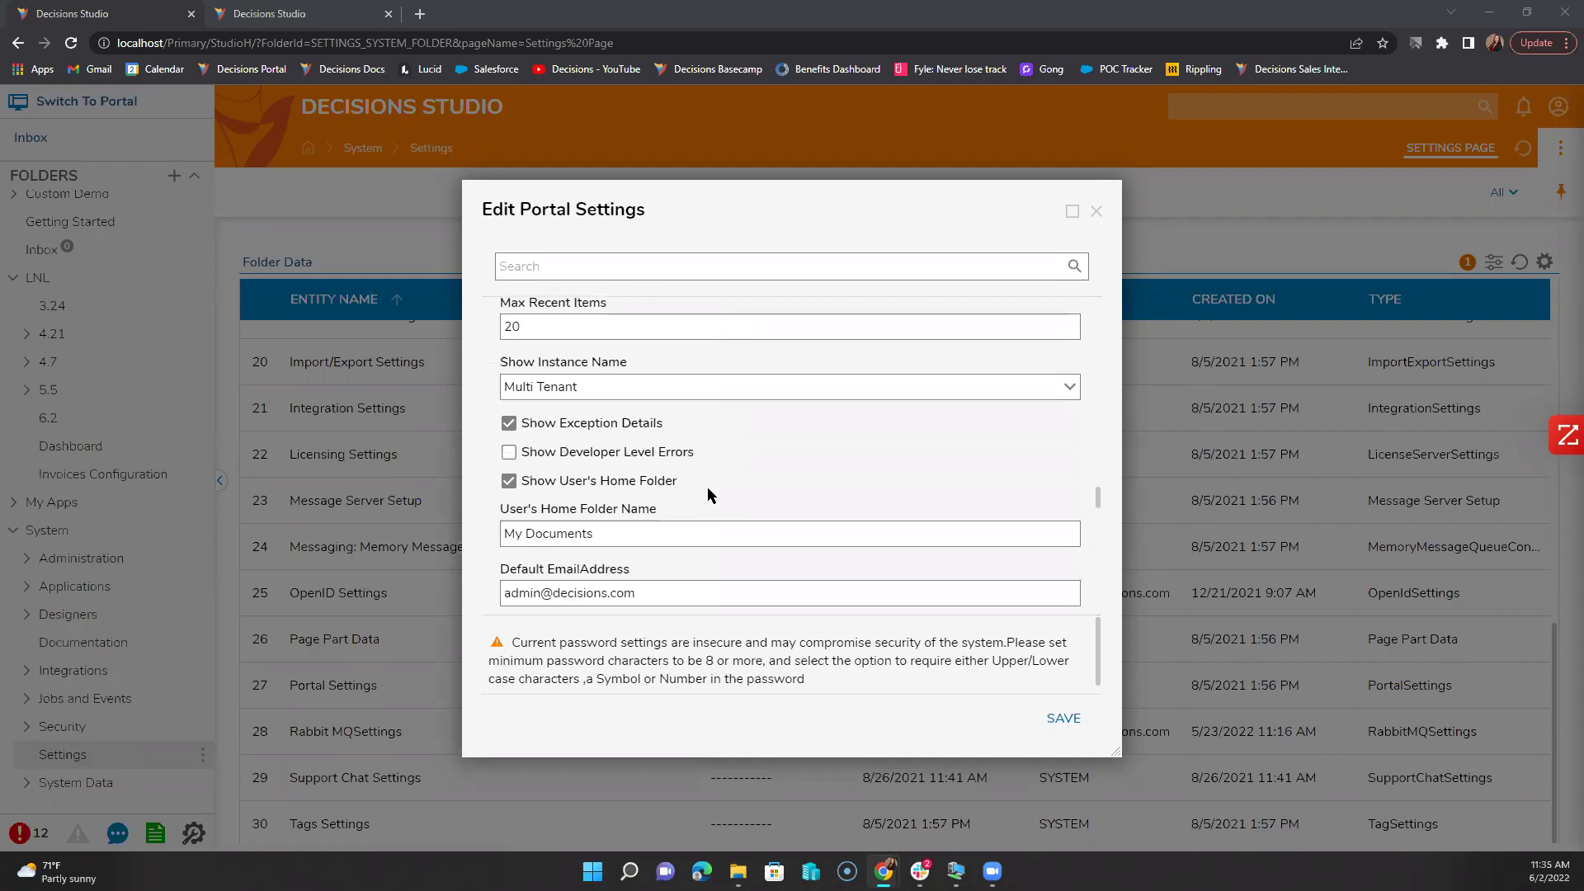
scroll(707, 489, "down", 5)
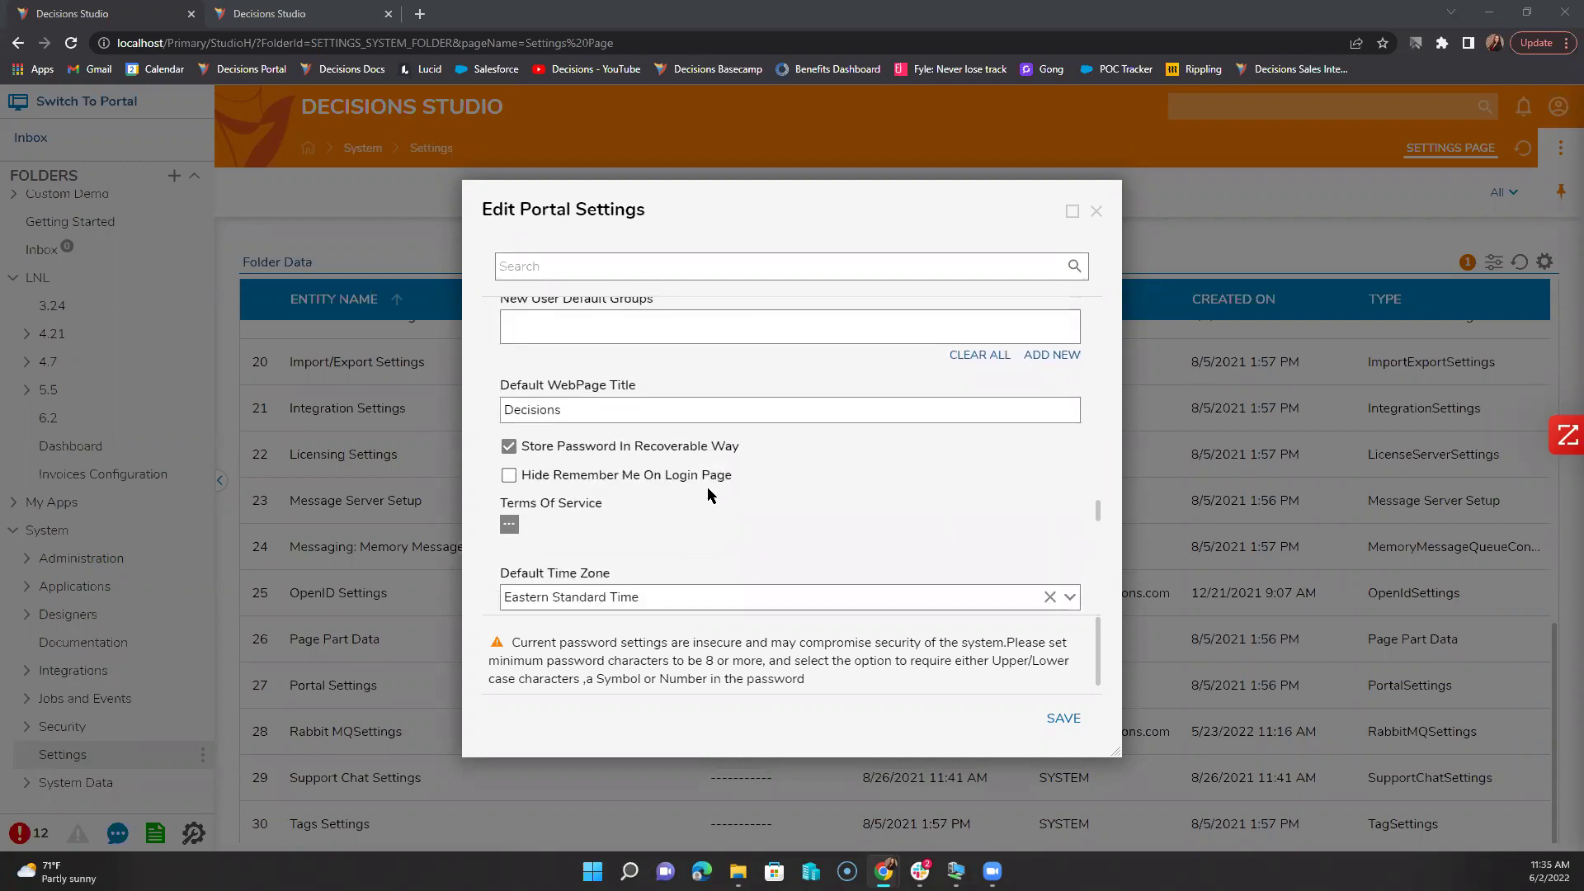
scroll(707, 493, "down", 5)
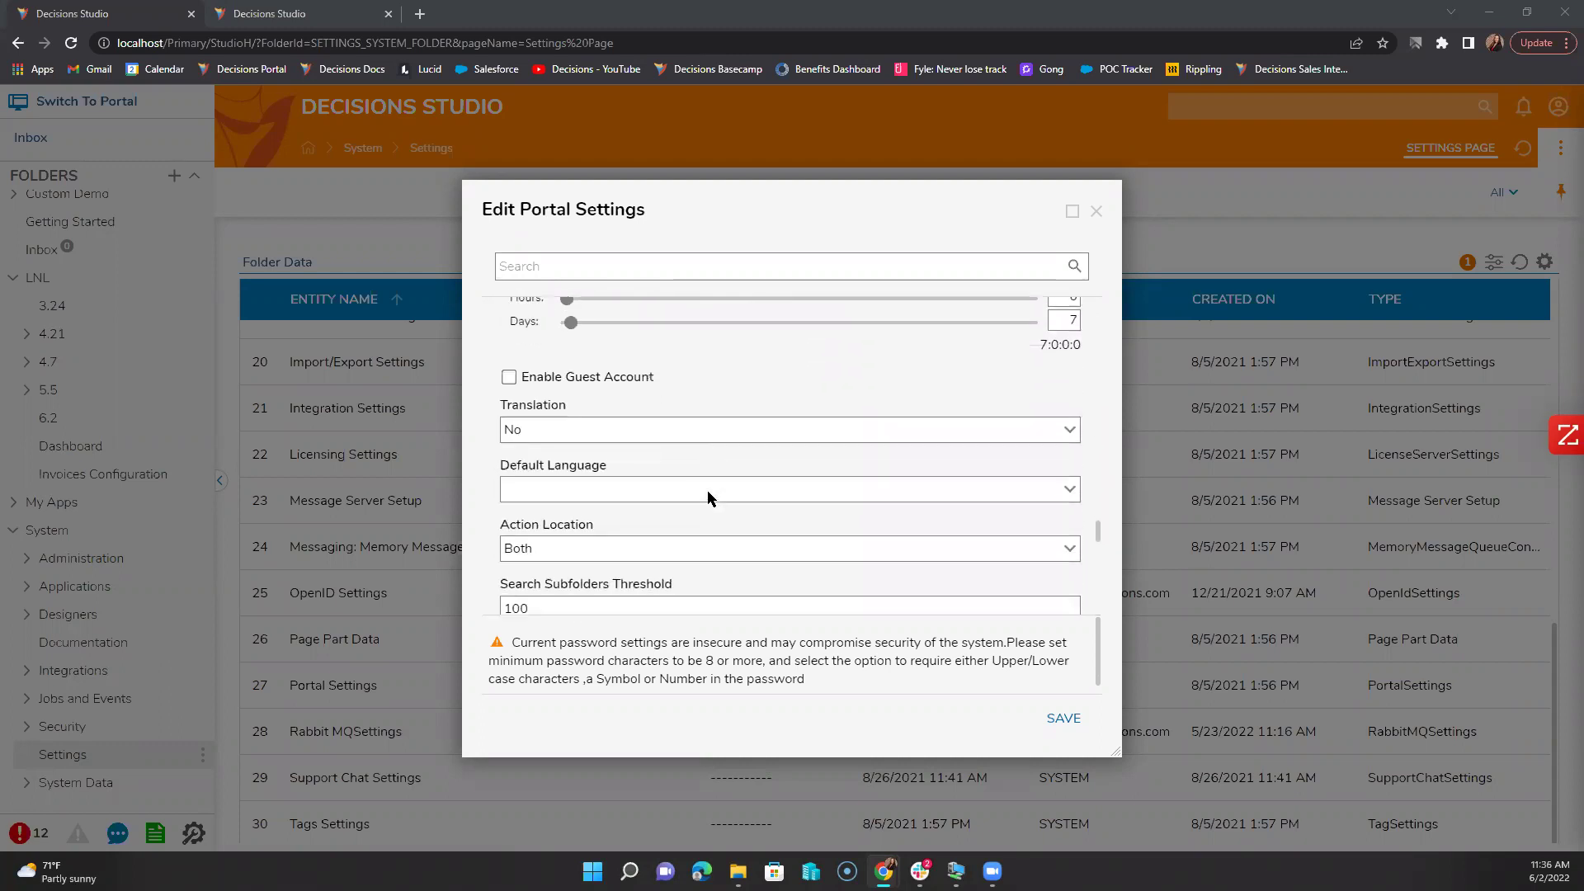
scroll(706, 490, "down", 2)
scroll(607, 444, "up", 3)
scroll(607, 444, "up", 1)
scroll(609, 453, "down", 1)
scroll(608, 458, "down", 2)
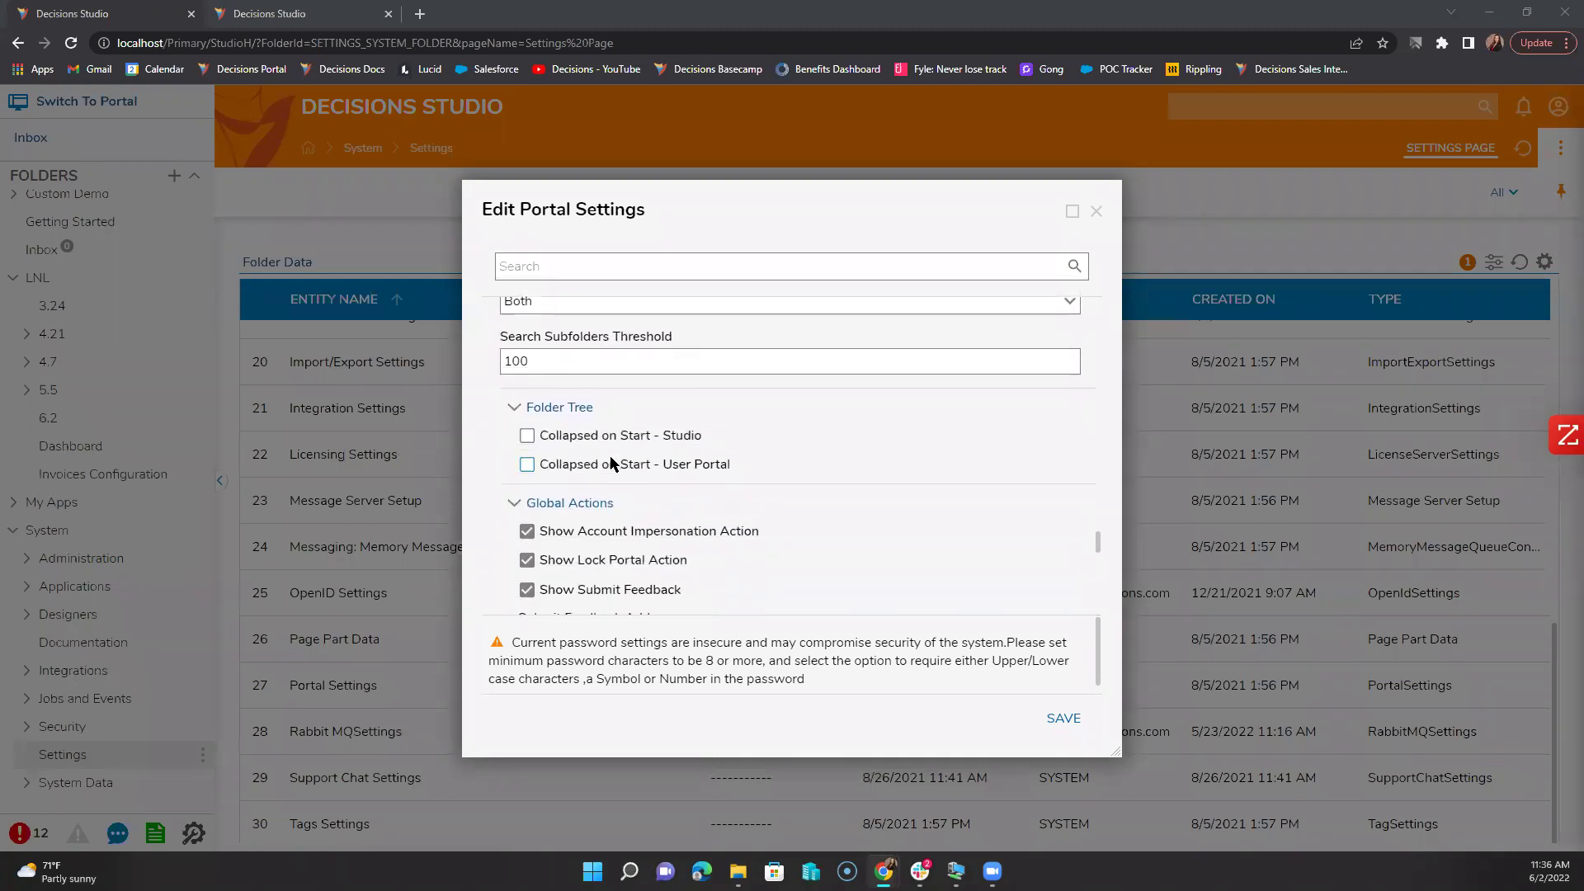